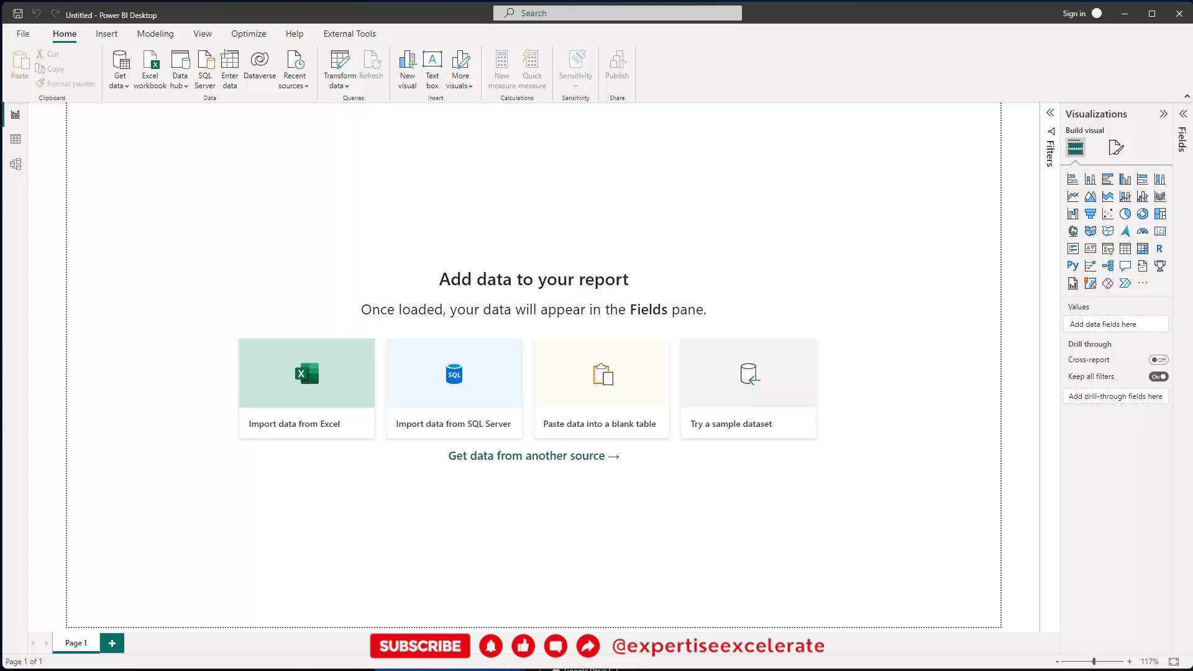
- Open PBI_training_1sheet.xlsx from the levelup folder in Excel, view its Orders sheet, and close the workbook
key(alt+Tab)
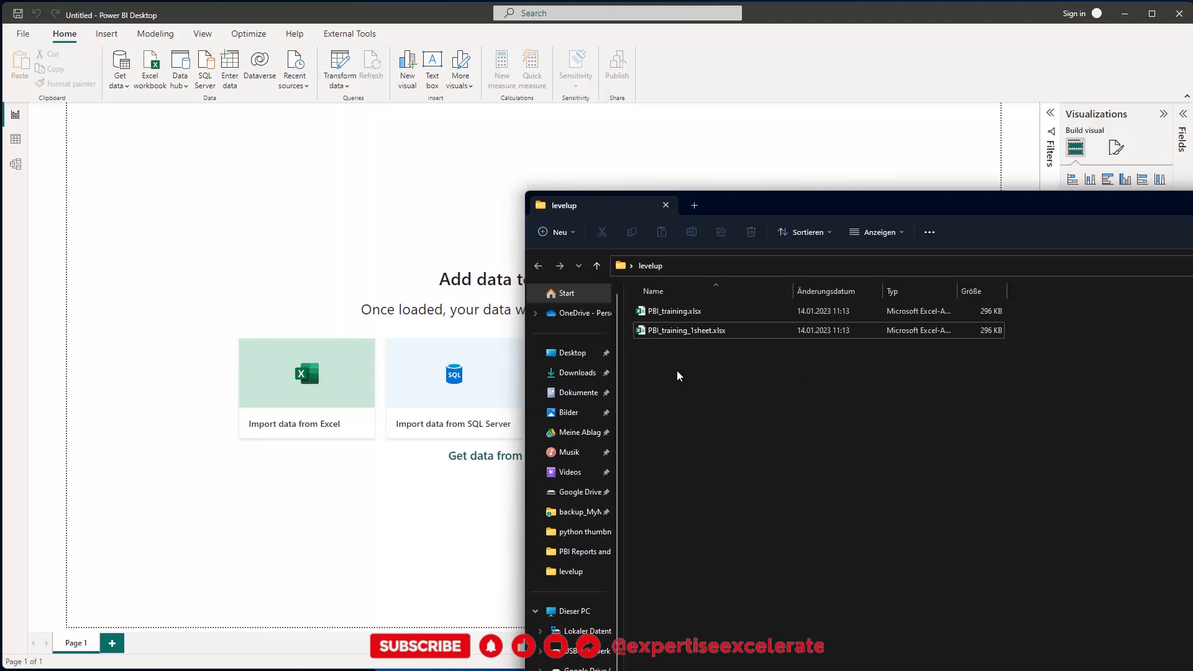
click(656, 334)
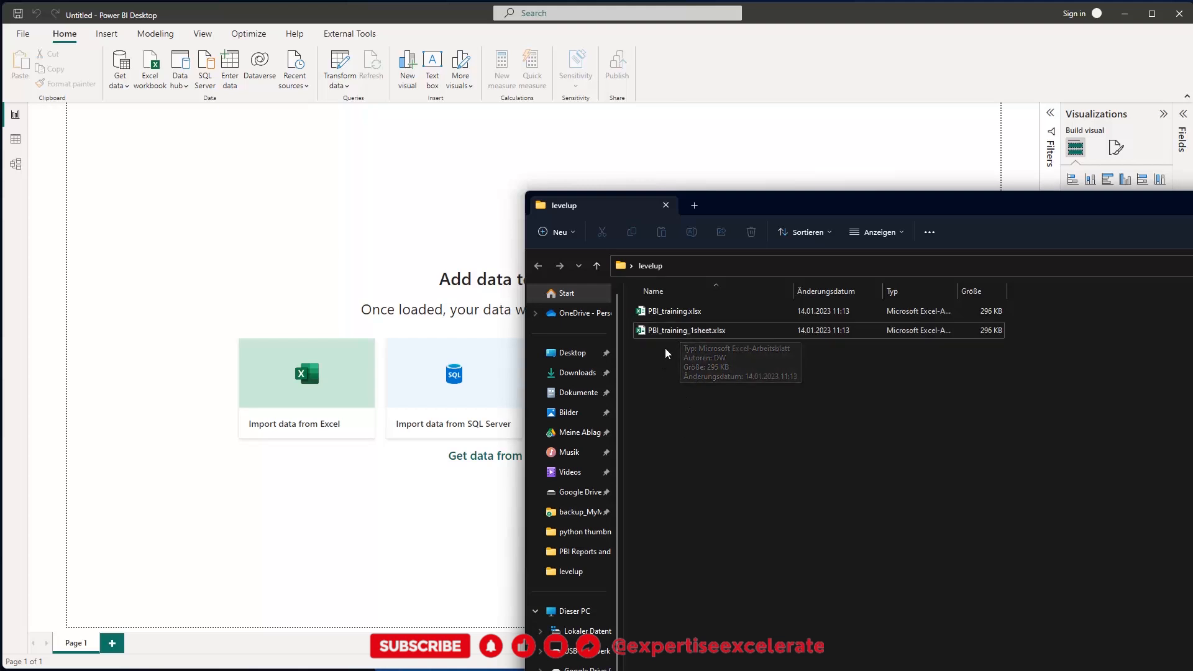
double_click(666, 333)
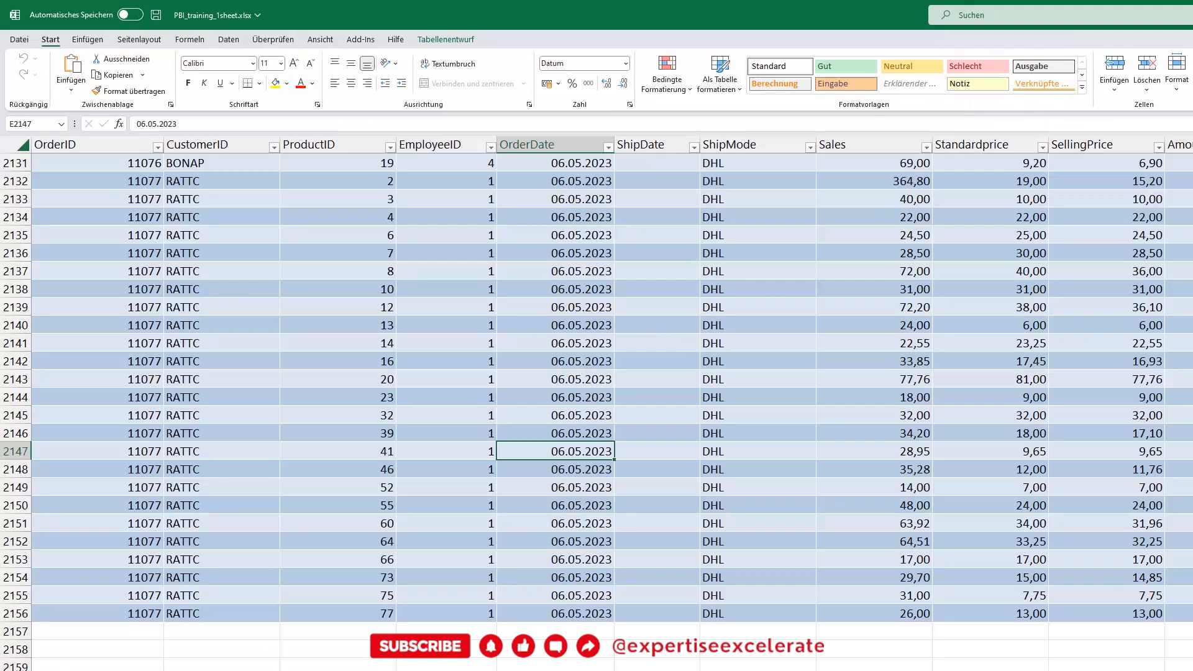
drag(1192, 15, 616, 11)
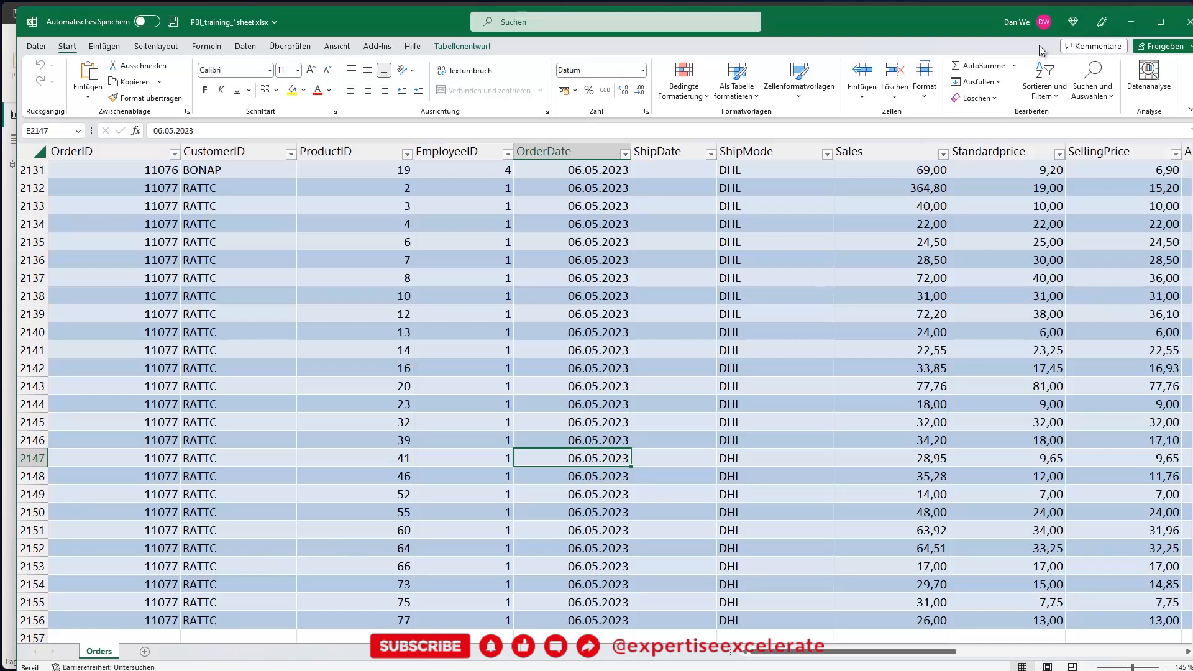
click(1187, 25)
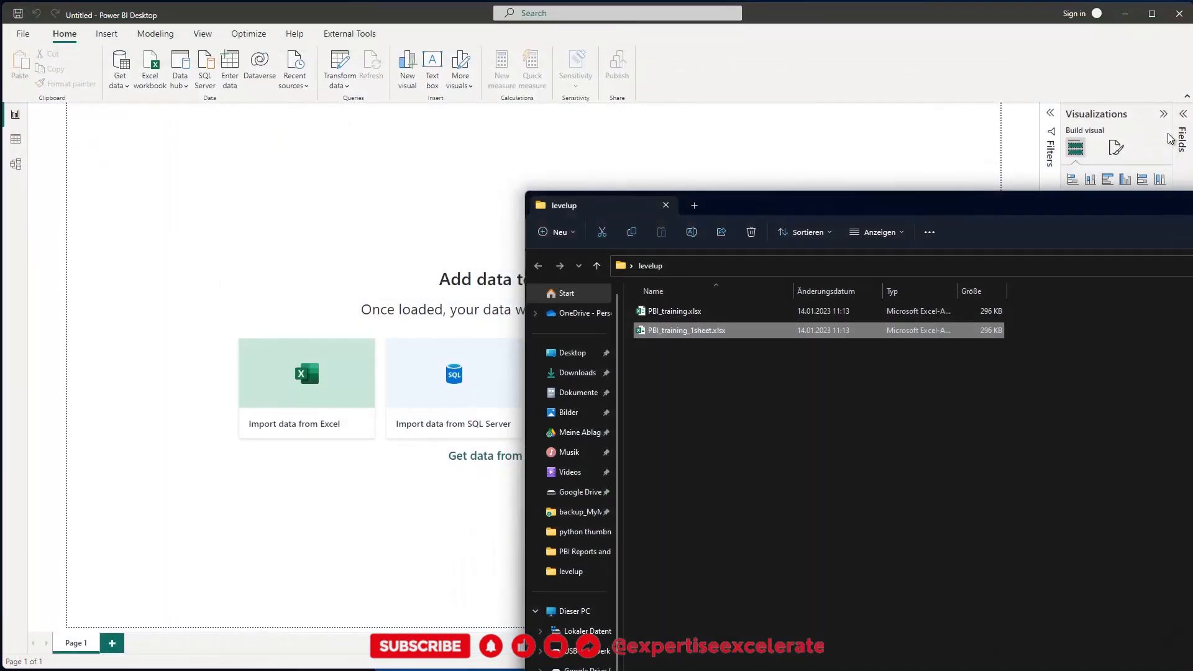
- Switch to Power BI Desktop and load the Orders sheet from the Excel workbook PBI_training_1sheet.xlsx
click(464, 170)
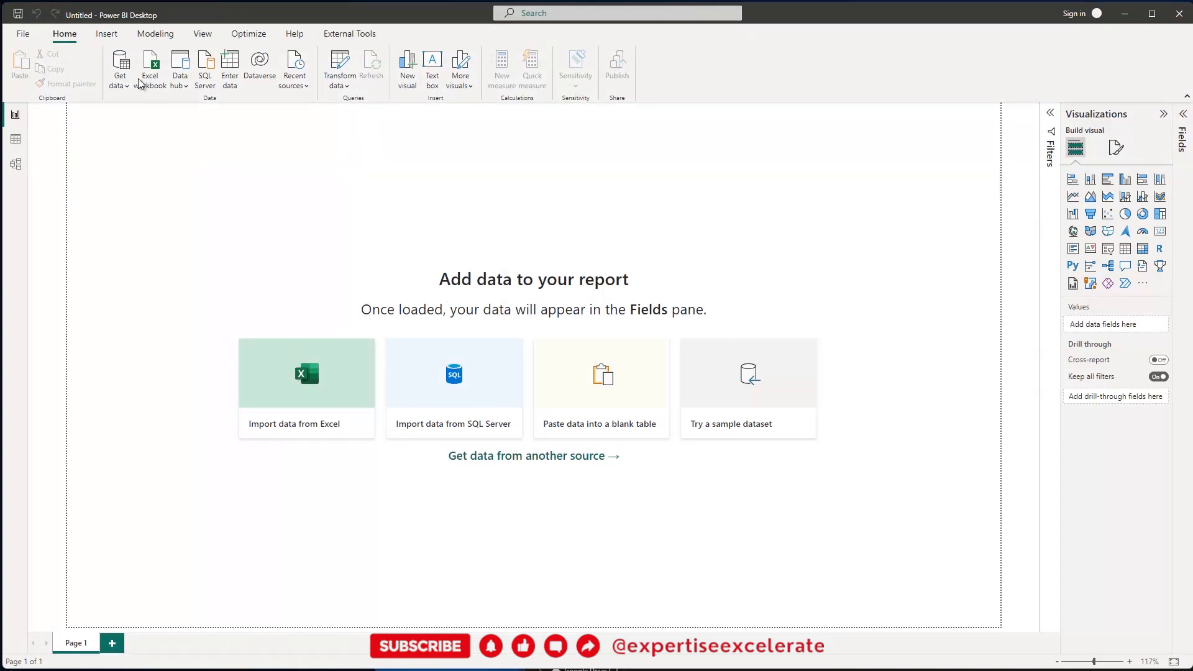
click(151, 70)
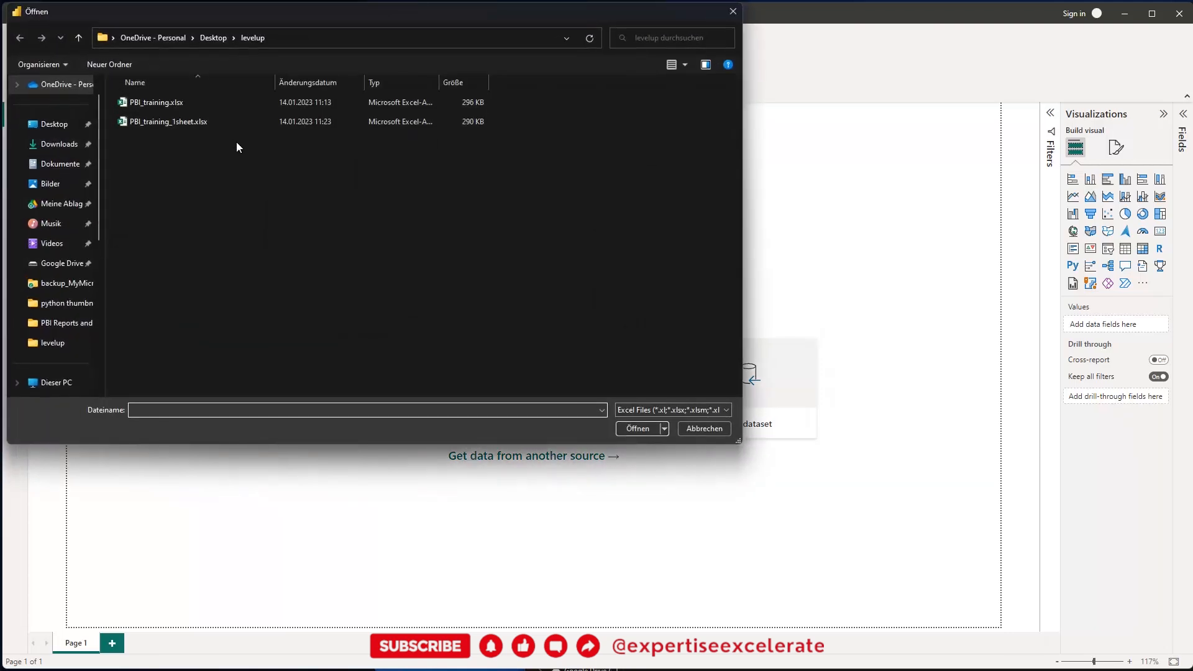
click(159, 125)
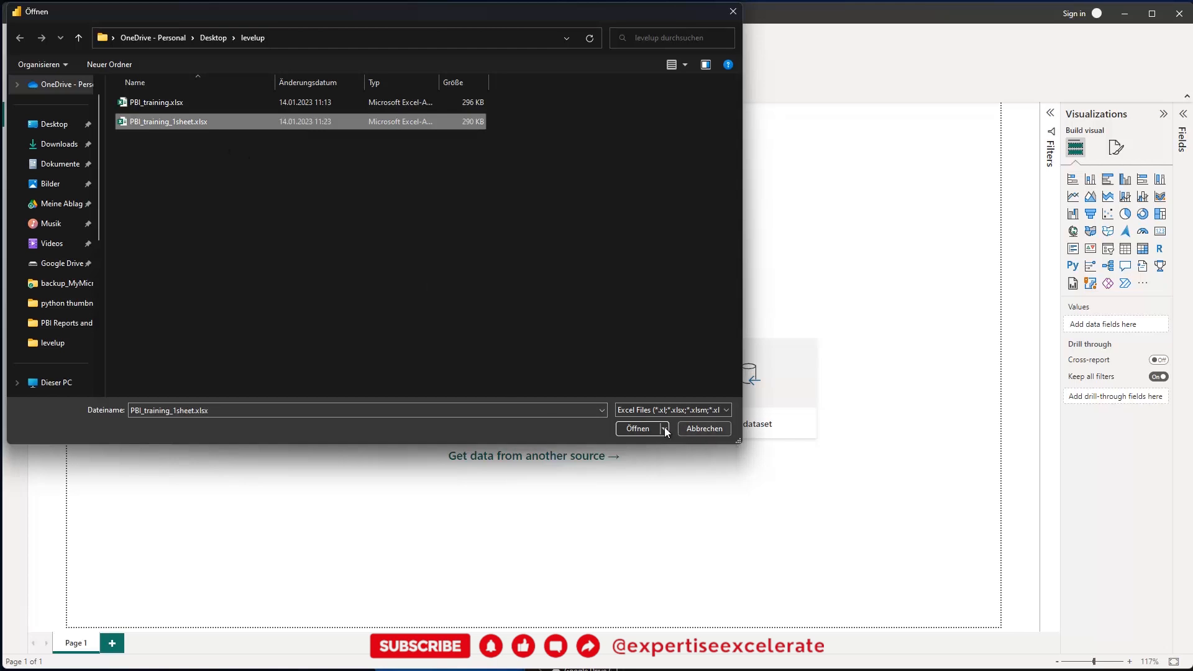
click(634, 427)
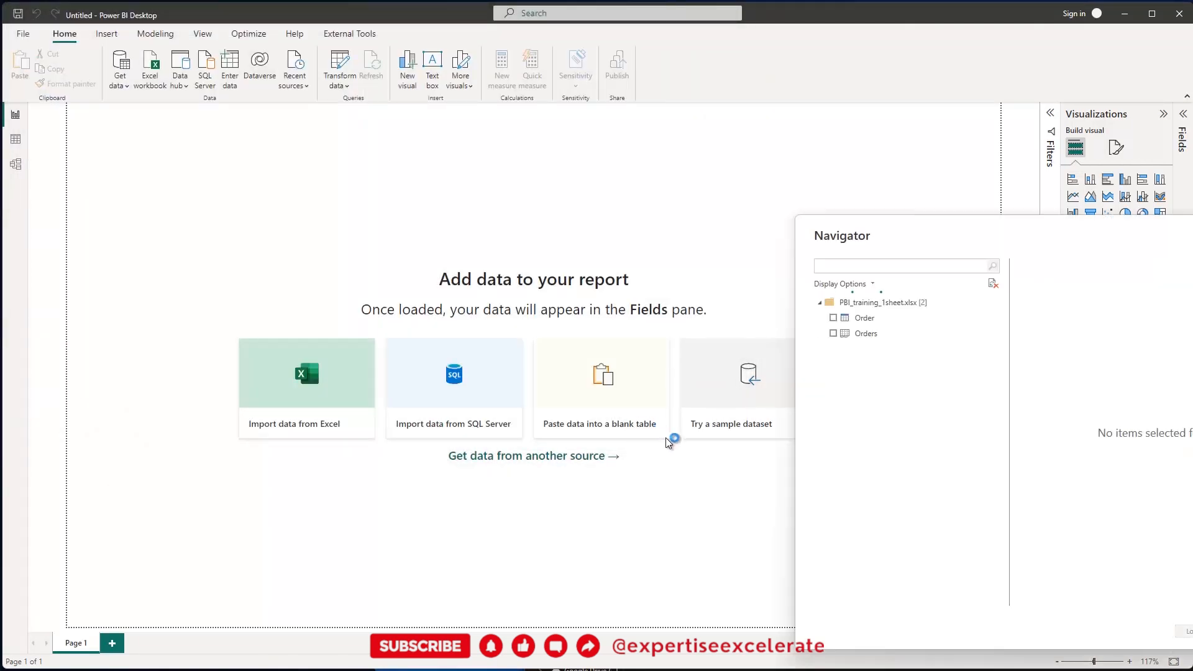
drag(940, 220, 688, 205)
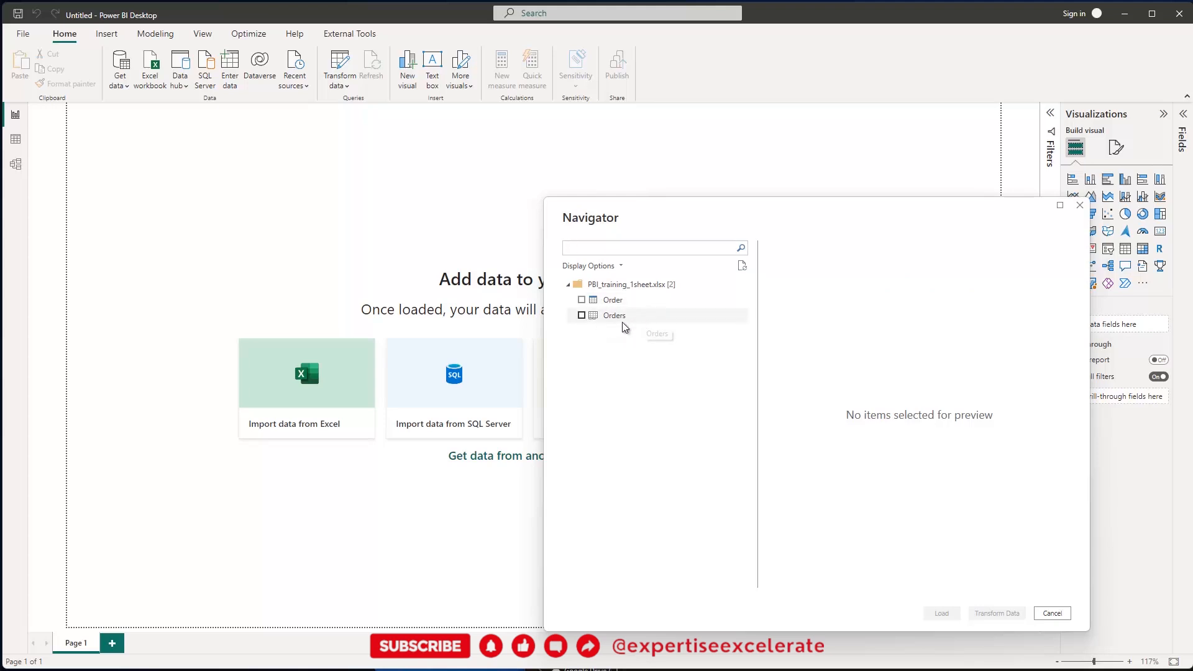
click(582, 315)
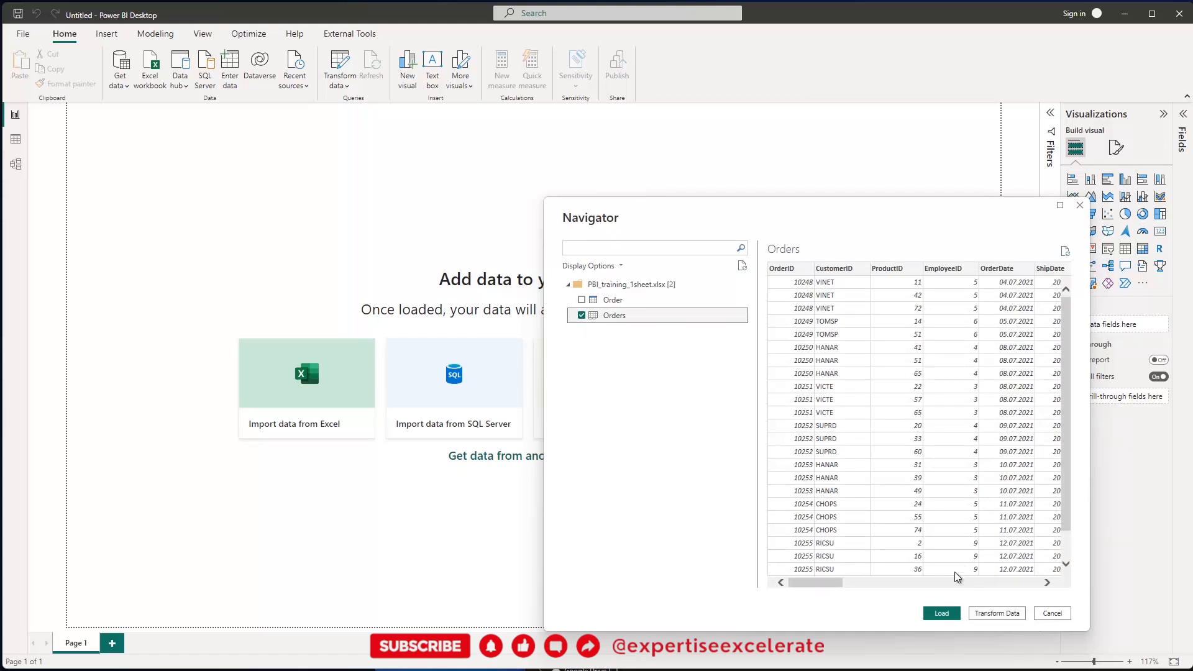
click(944, 613)
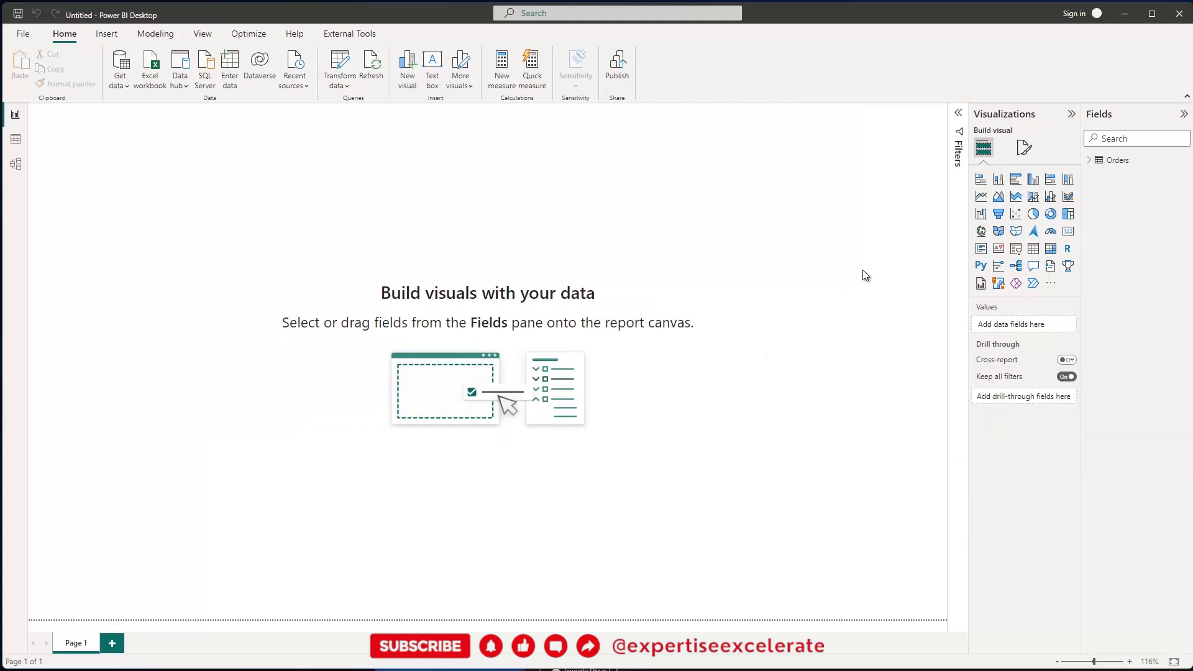
- Create a clustered column chart showing Sales by Category from the Orders table
click(1089, 161)
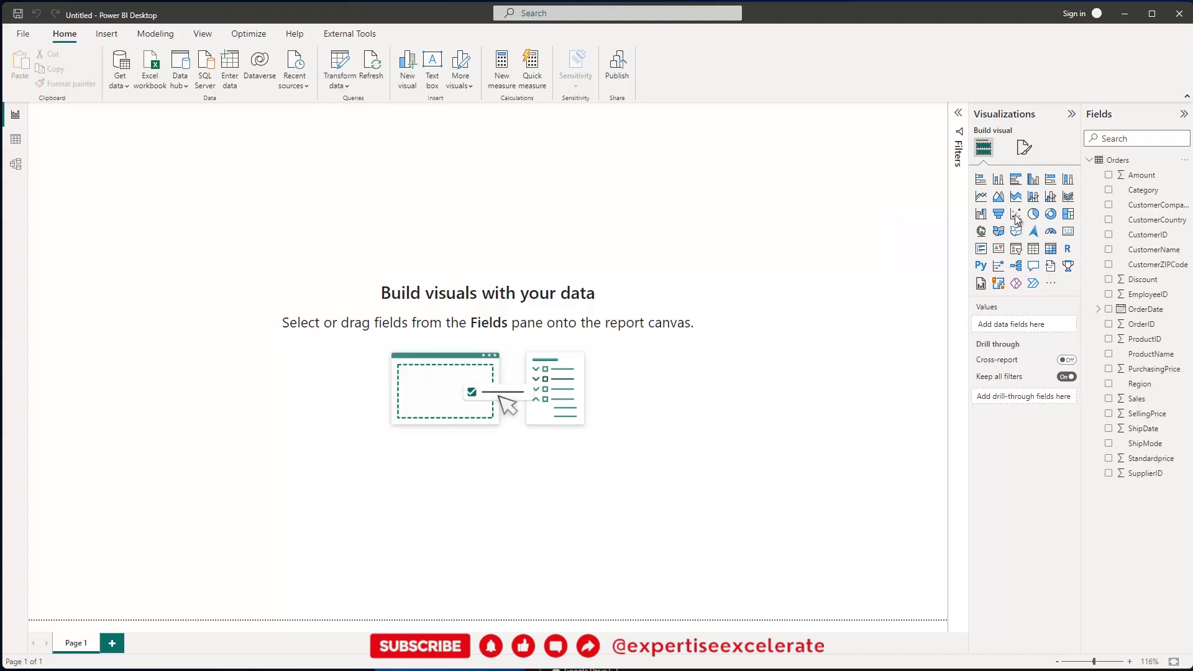
click(1108, 190)
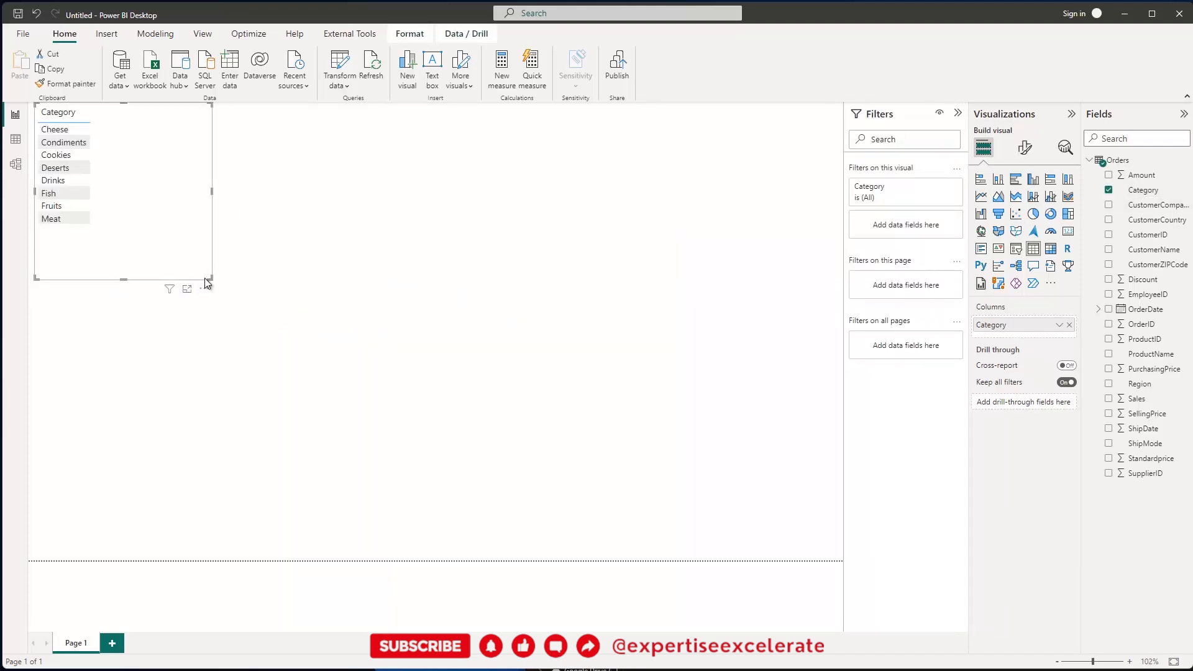
drag(213, 281, 312, 337)
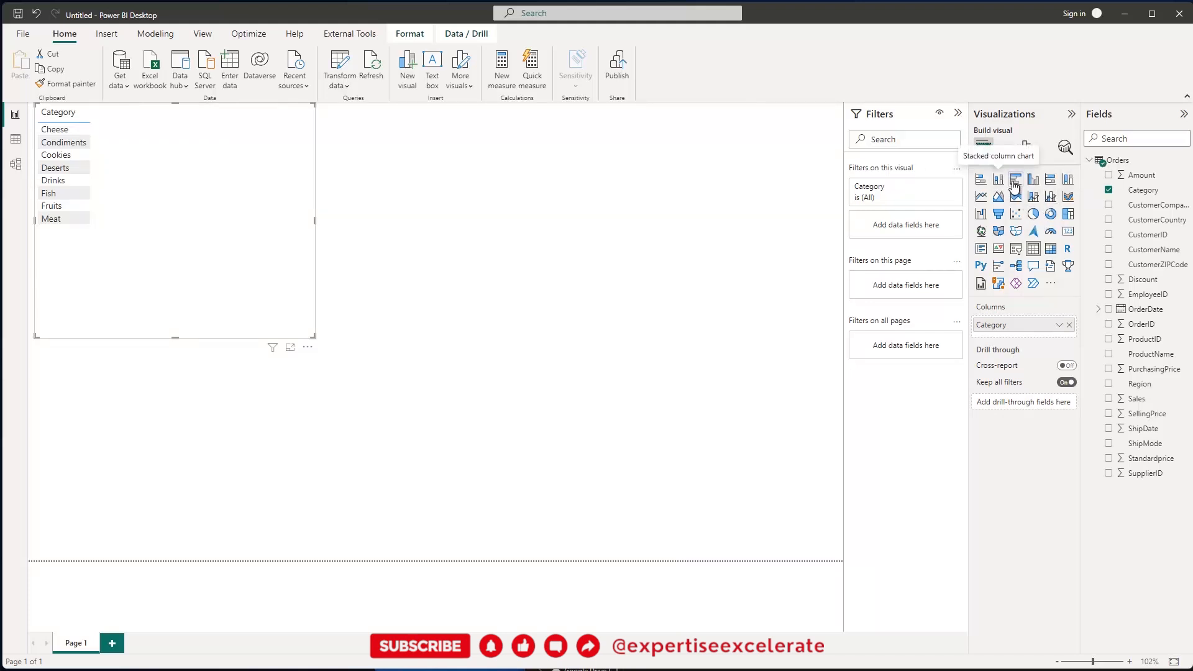
click(1033, 179)
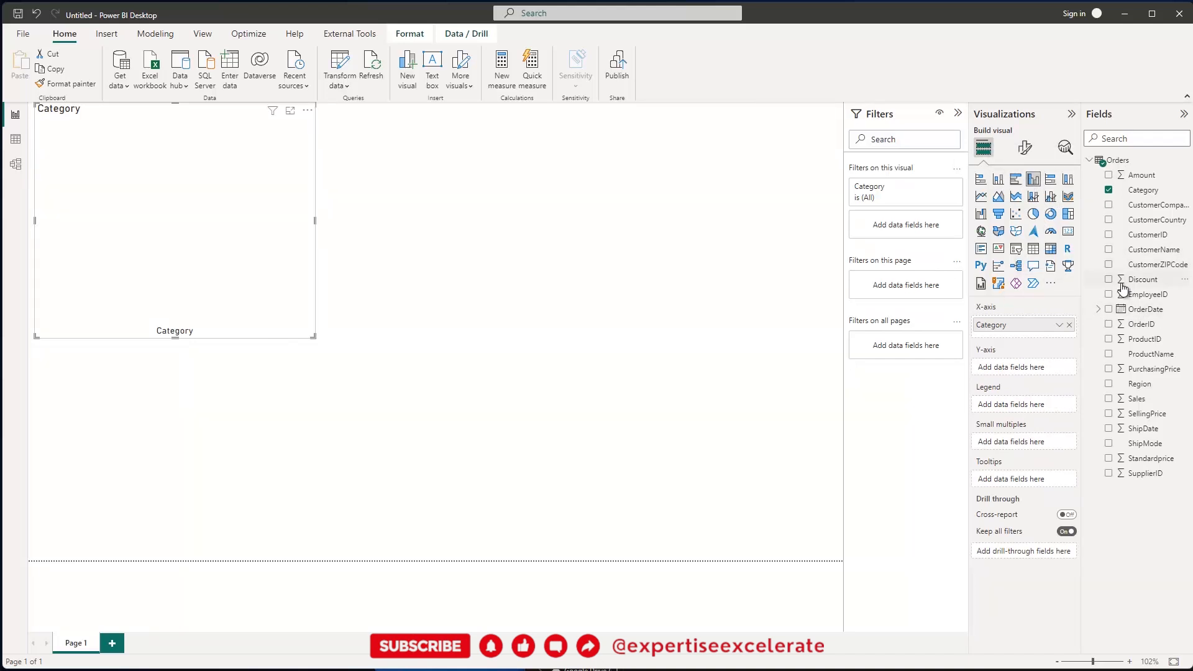
click(1109, 399)
- Enlarge the Sales by Category chart and move it away from the corner of the report page
drag(314, 334, 532, 443)
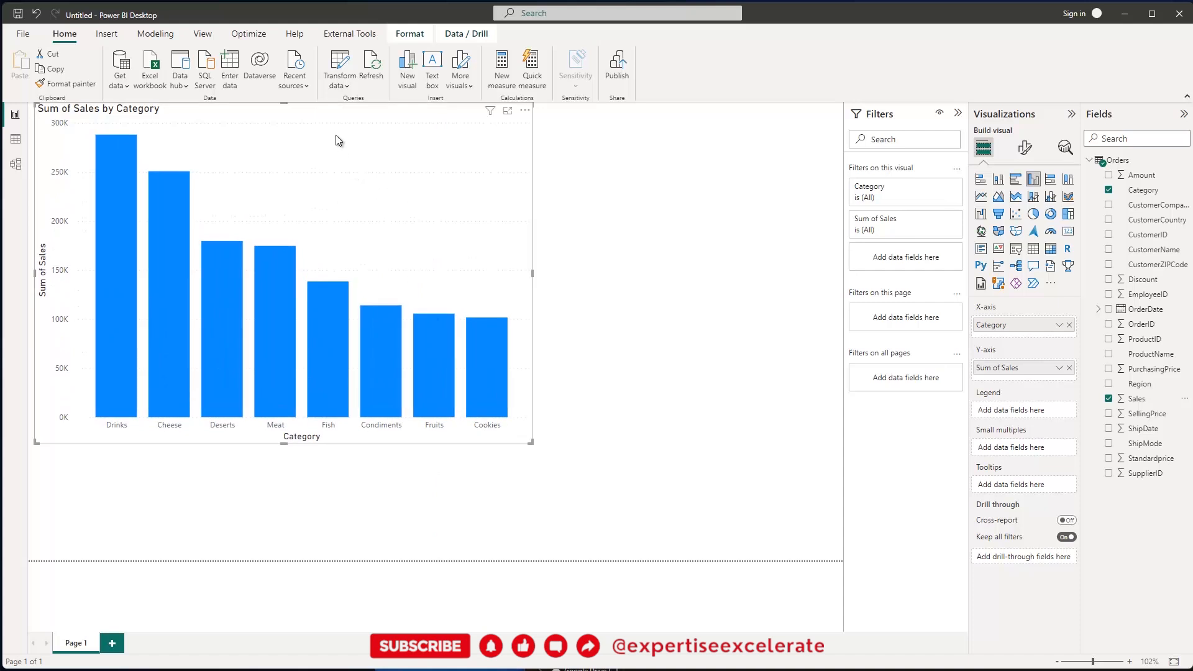
drag(333, 133, 453, 186)
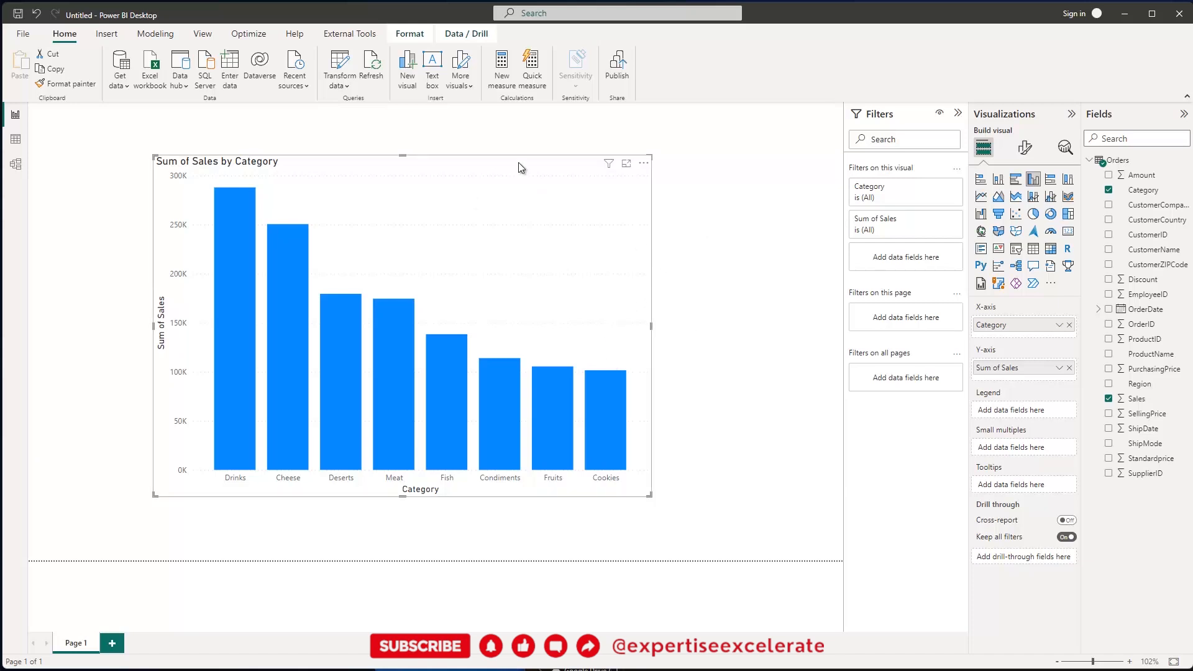
drag(502, 166, 438, 165)
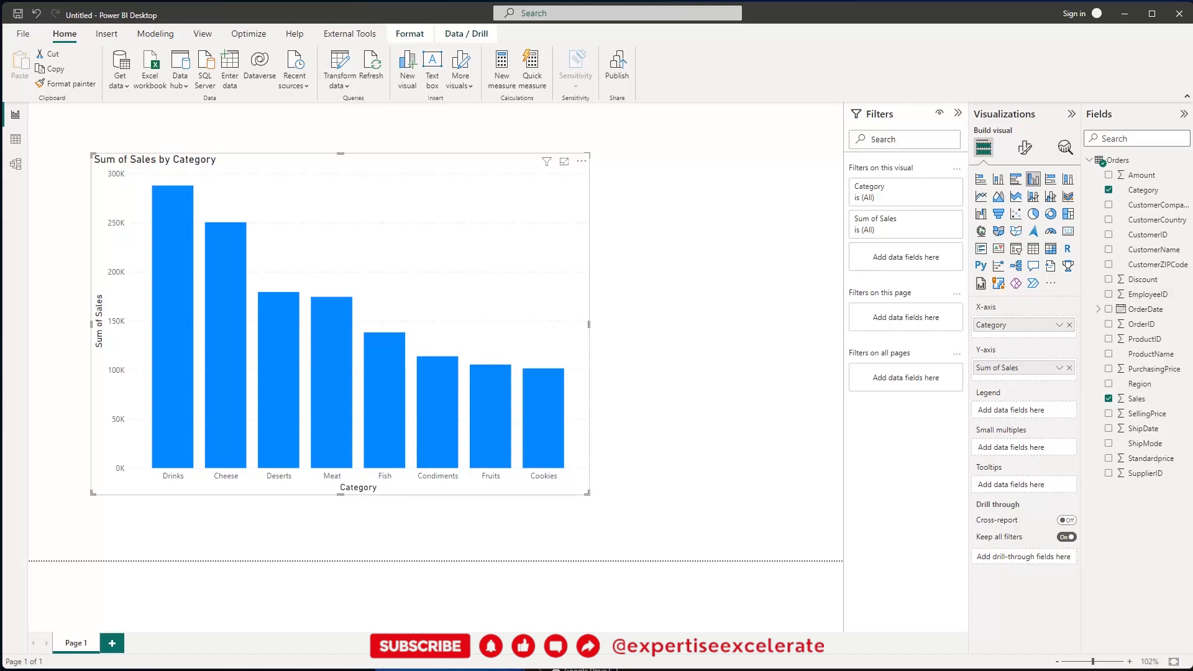
- Reopen PBI_training_1sheet.xlsx in Excel, rename the Orders sheet to Sales_Jan23, save the workbook and minimize it
key(alt+Tab)
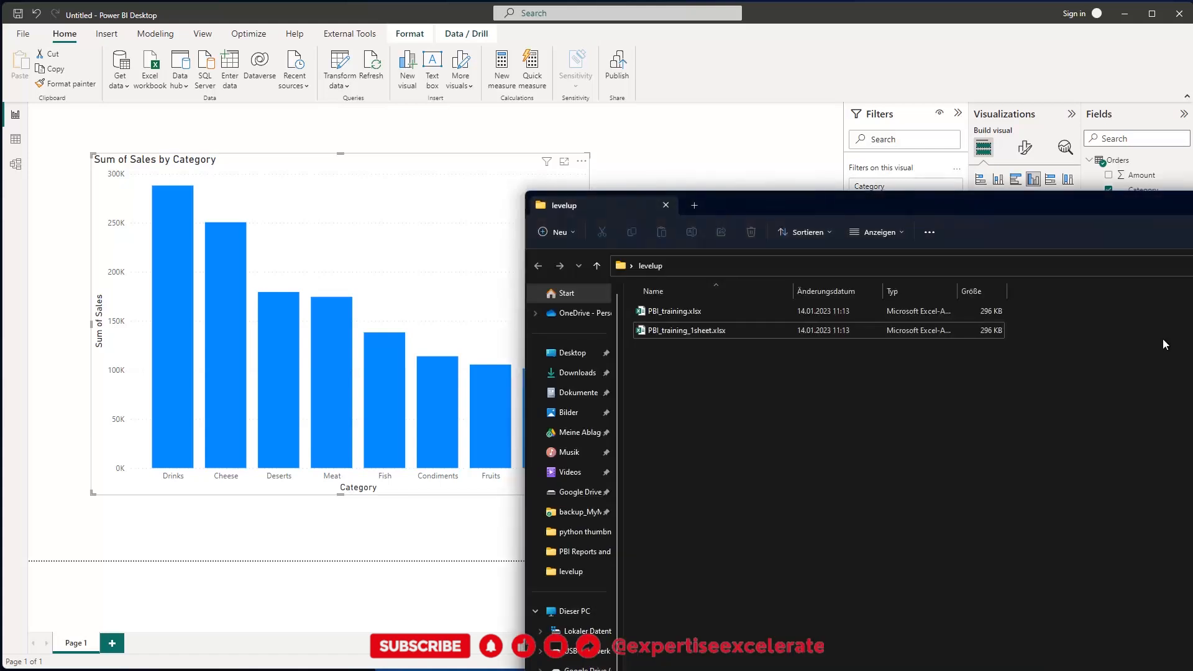
double_click(677, 333)
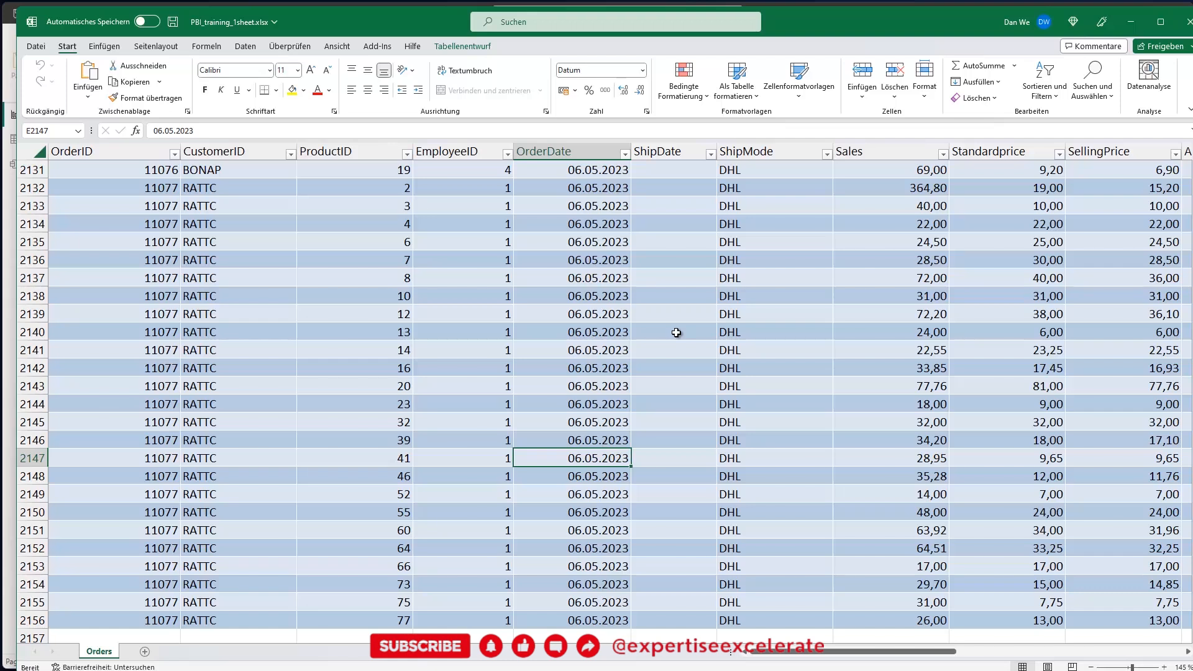
double_click(99, 651)
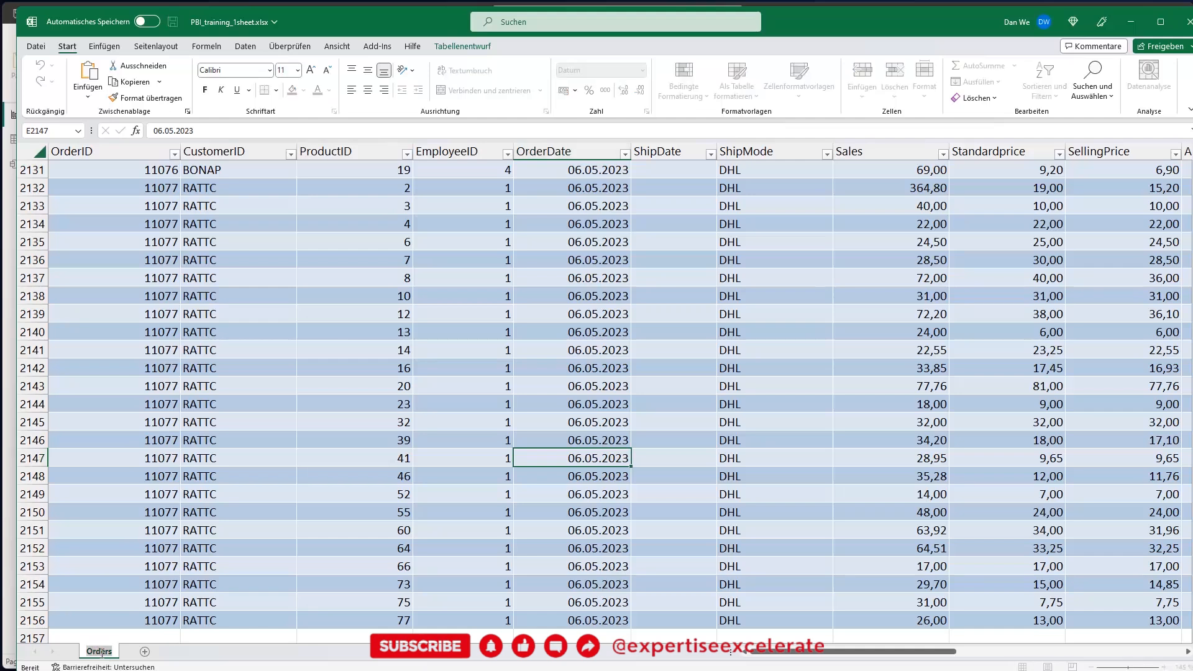
text(Sales_Jan23)
key(Return)
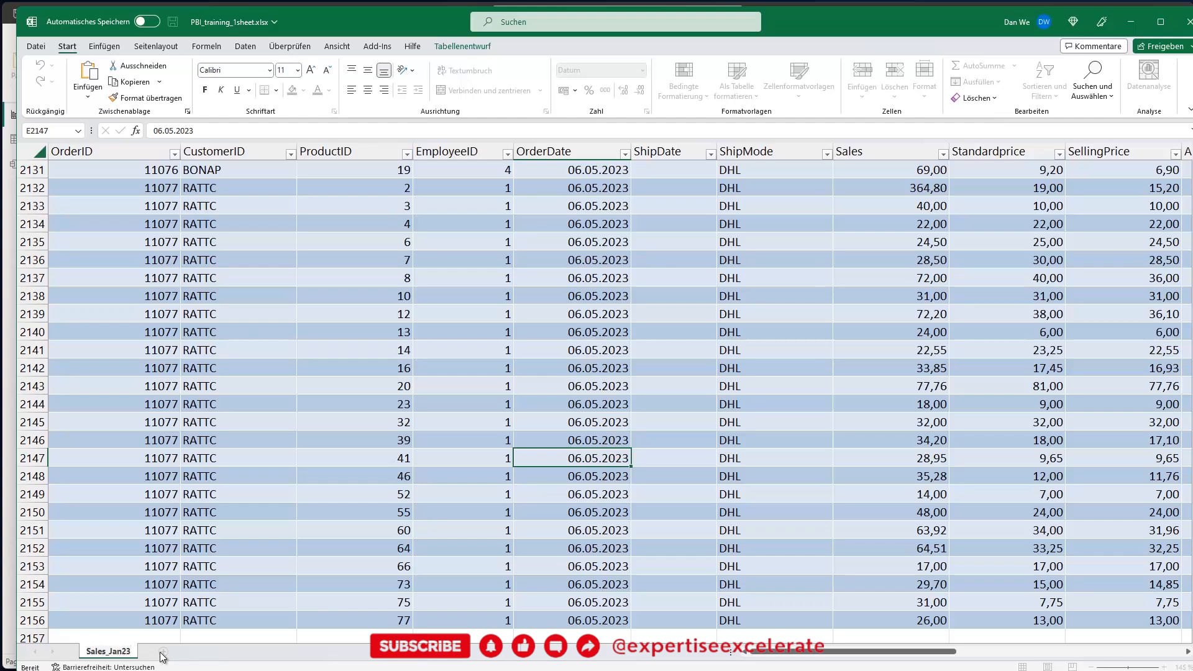
click(151, 632)
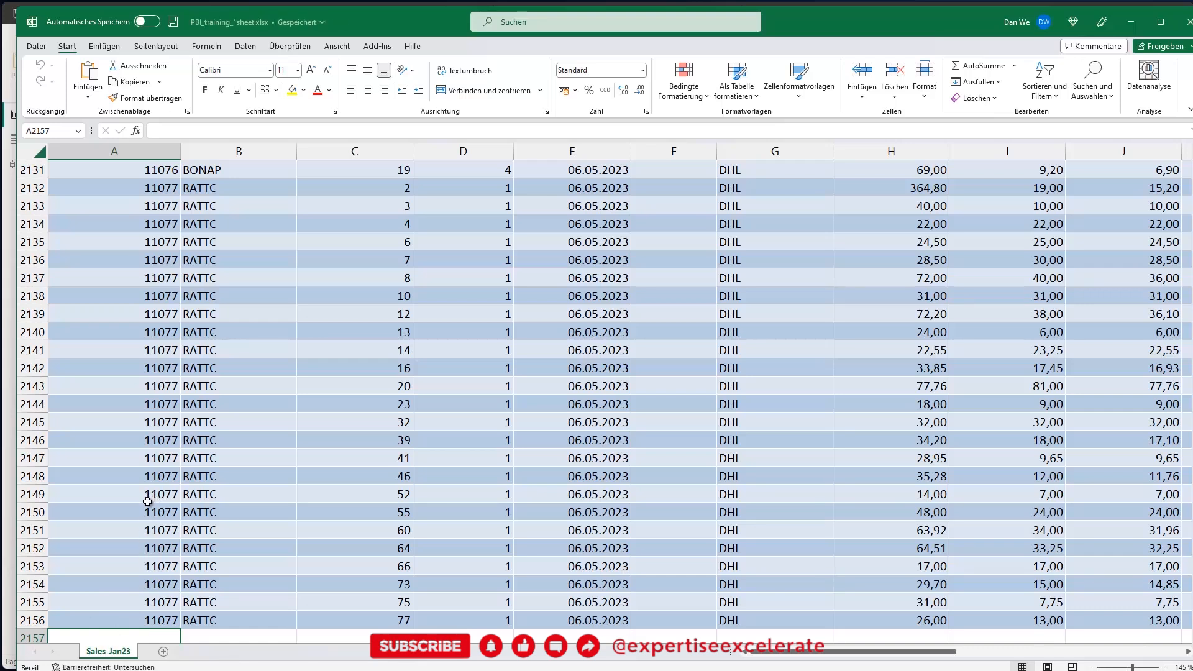
click(1132, 23)
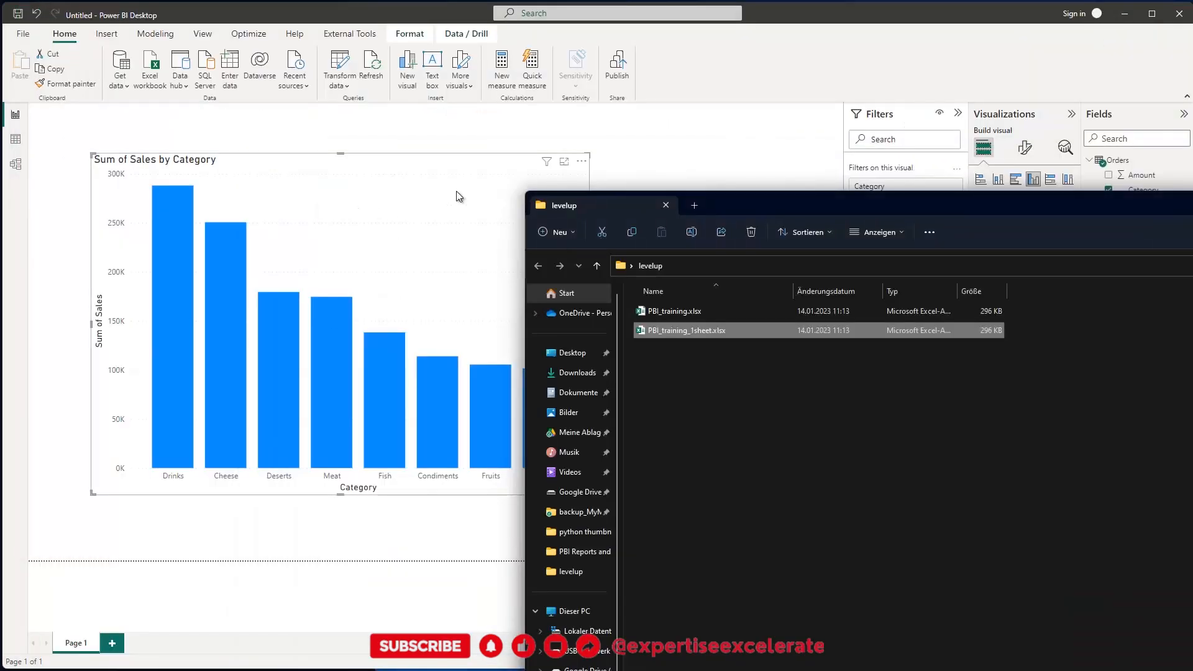
- Return to Power BI Desktop, try to refresh the Orders table's data, and check the sheet name in the source workbook
click(680, 148)
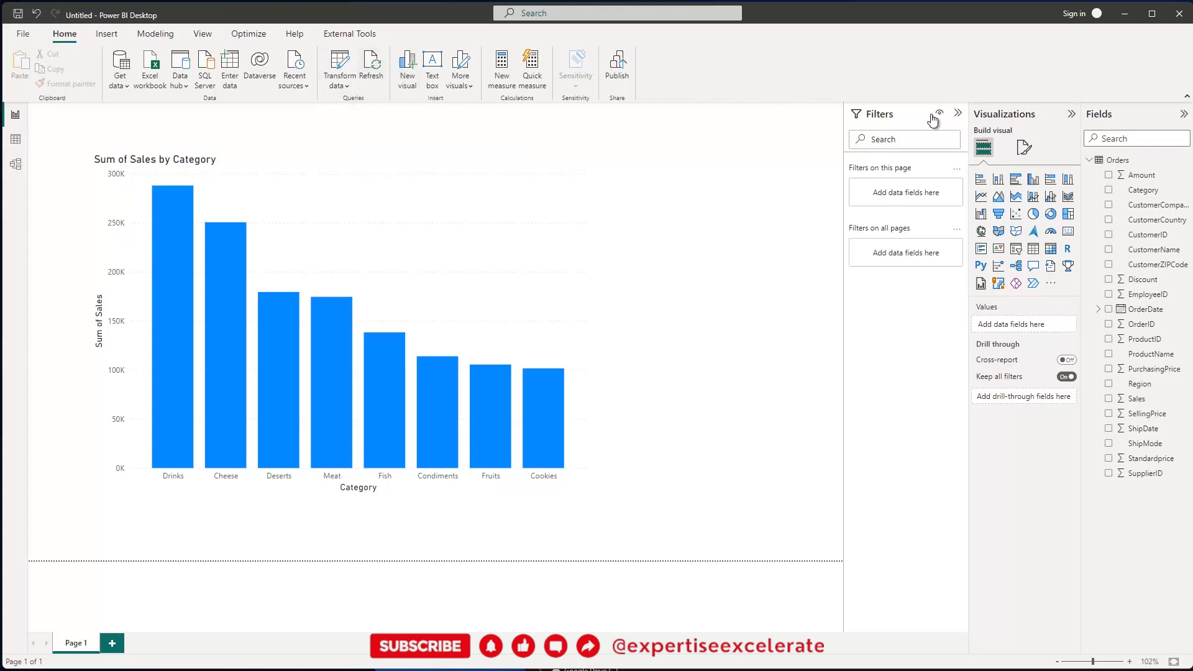
right_click(1116, 162)
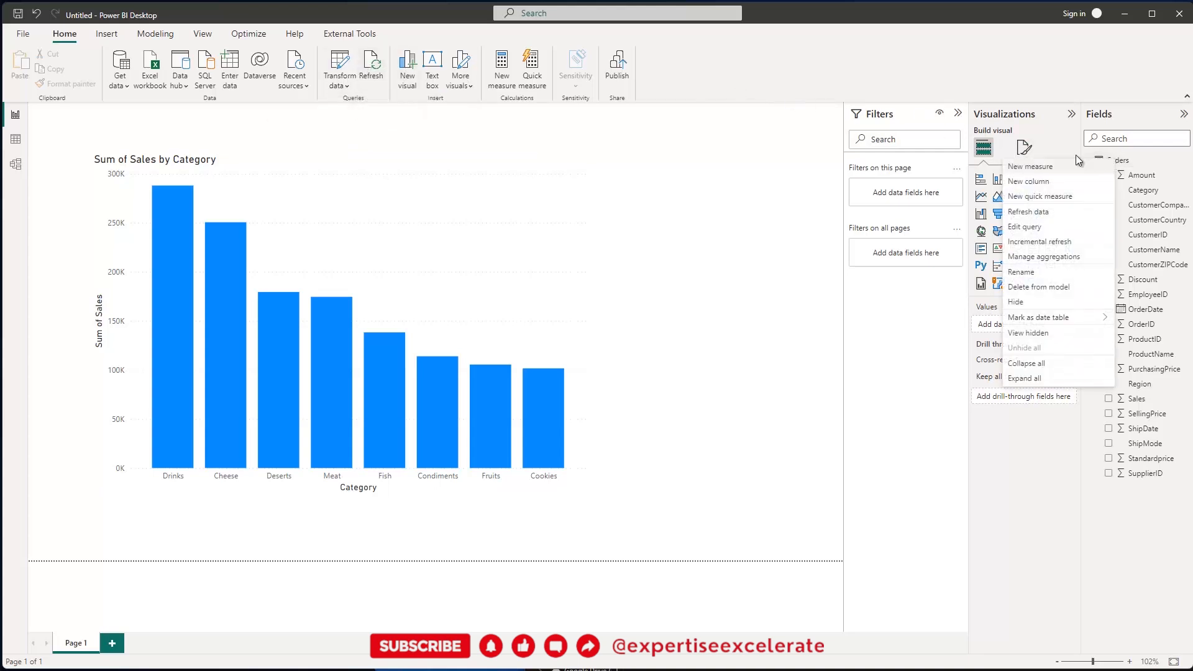
click(1025, 213)
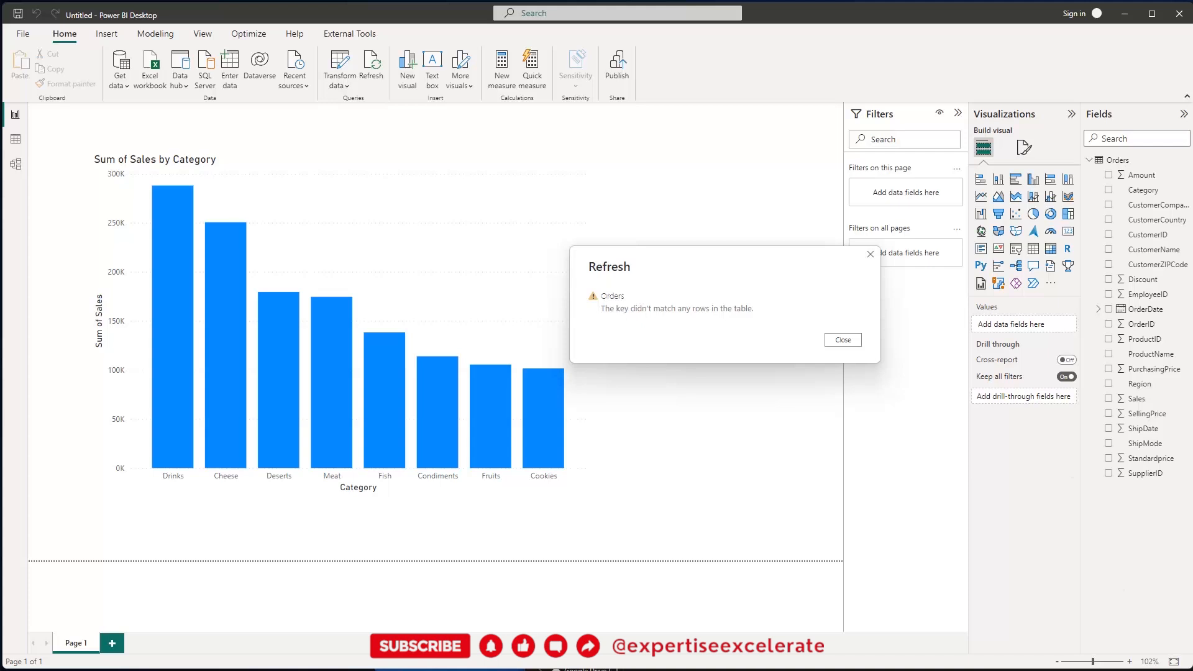
click(981, 670)
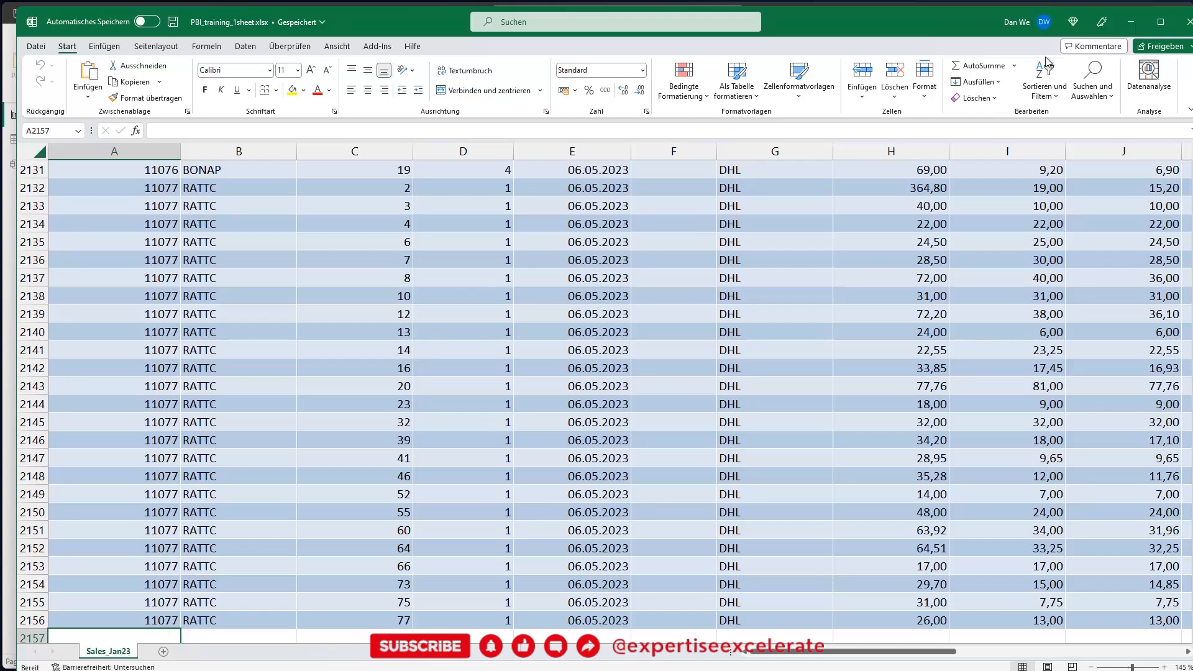
click(1128, 23)
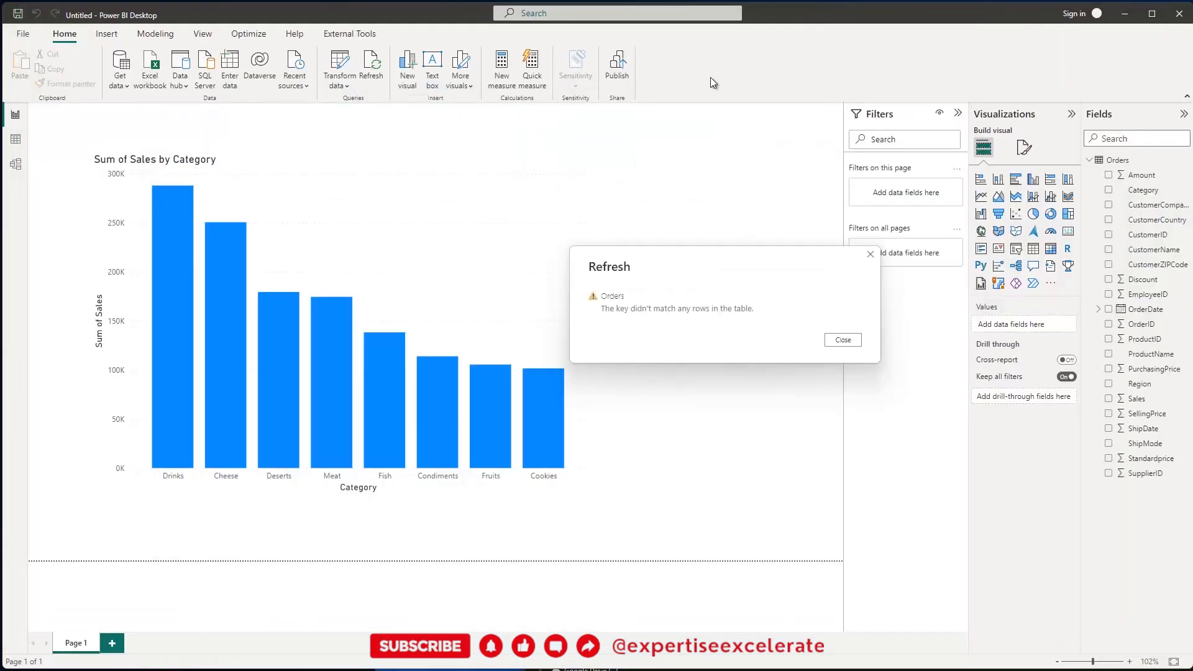
click(869, 255)
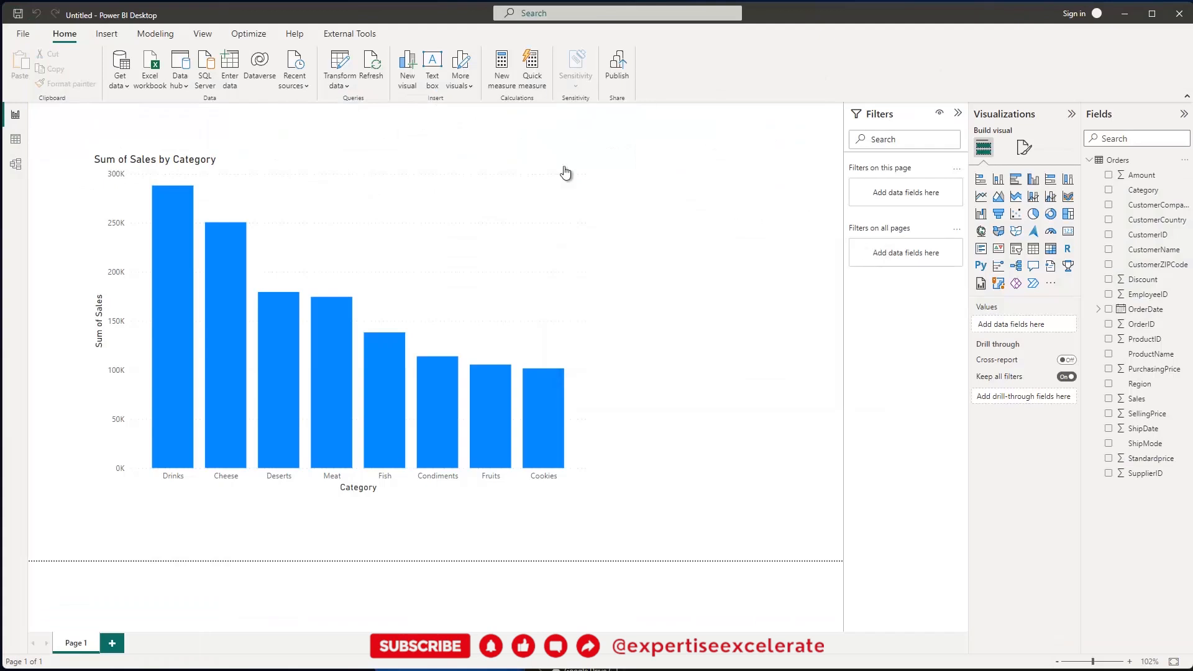
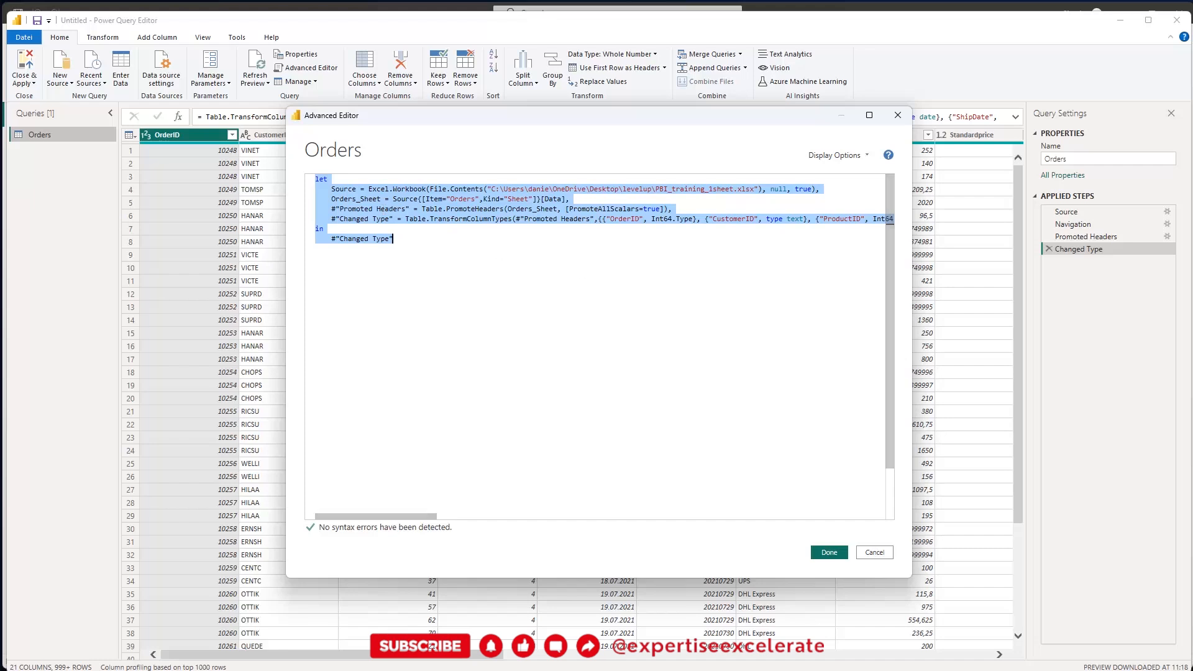
- Switch to Notepad, paste the Orders query code copied from the Advanced Editor, and reduce the text zoom to 200%
key(alt+Tab)
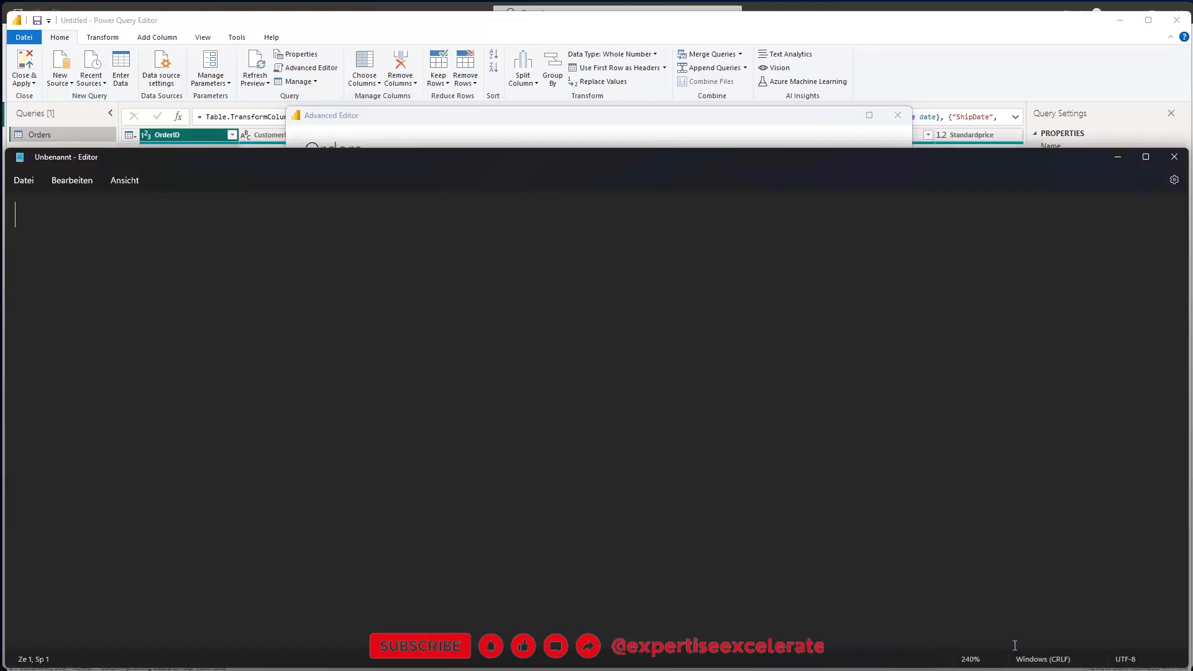
drag(350, 150, 354, 114)
key(ctrl+v)
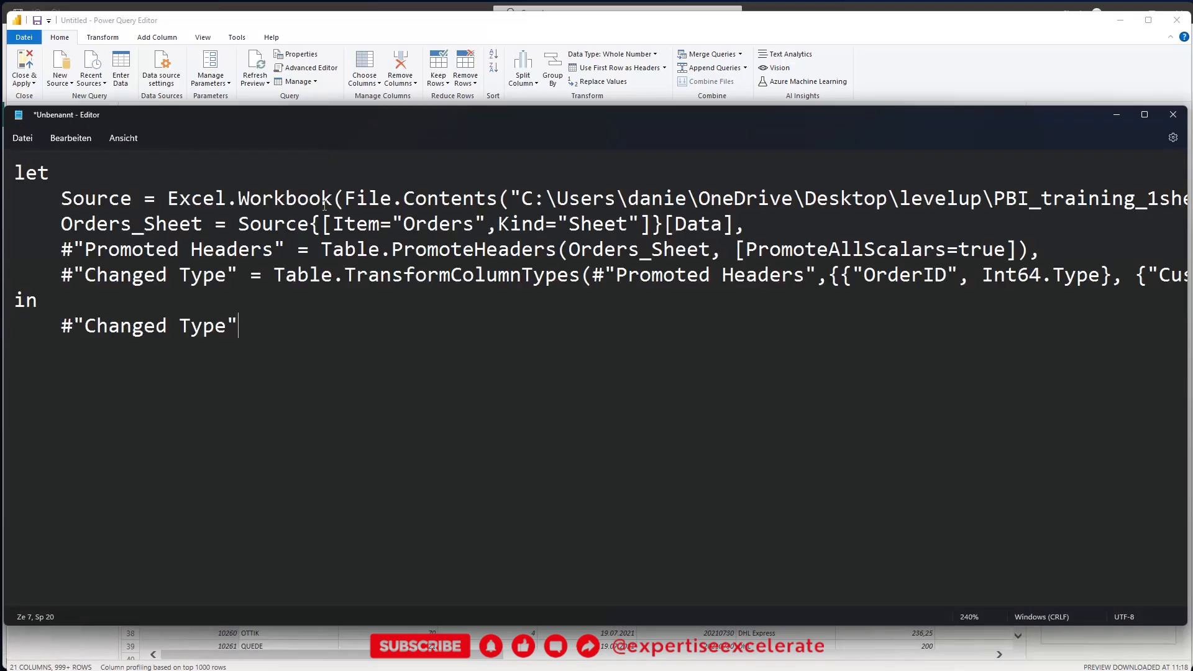
scroll(357, 276, down, 4)
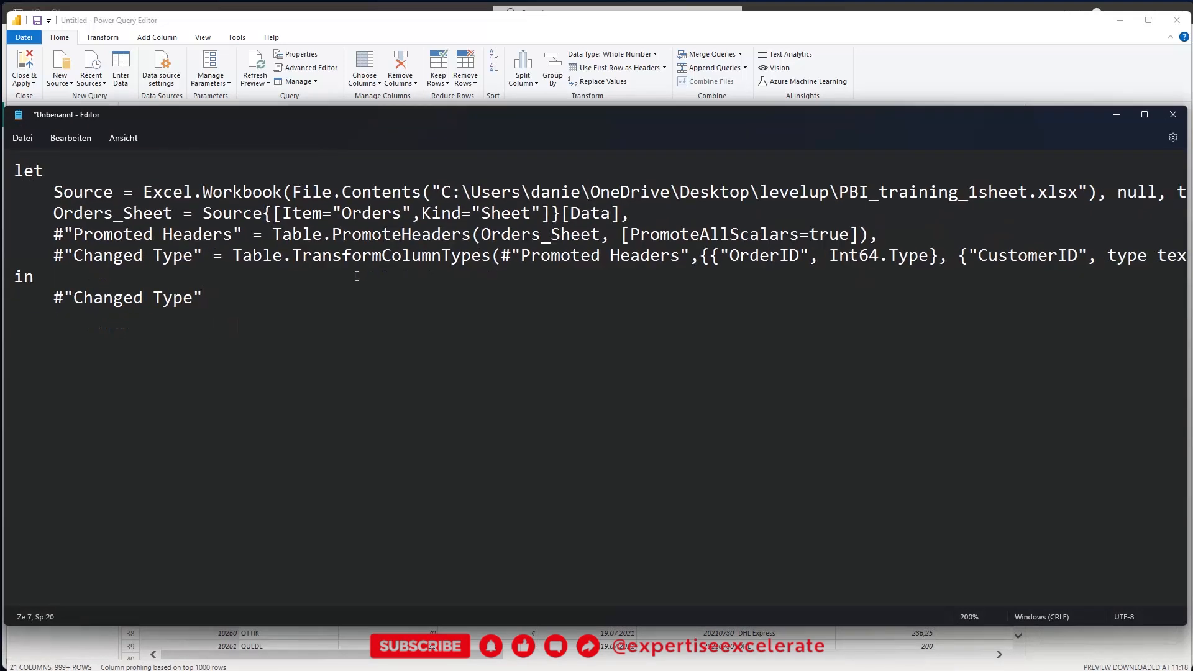
- Set the text zoom to 220% and delete the Item="Orders", condition from the Orders_Sheet line, keeping only Kind="Sheet"
scroll(357, 276, down, 2)
scroll(356, 277, up, 2)
scroll(356, 277, up, 1)
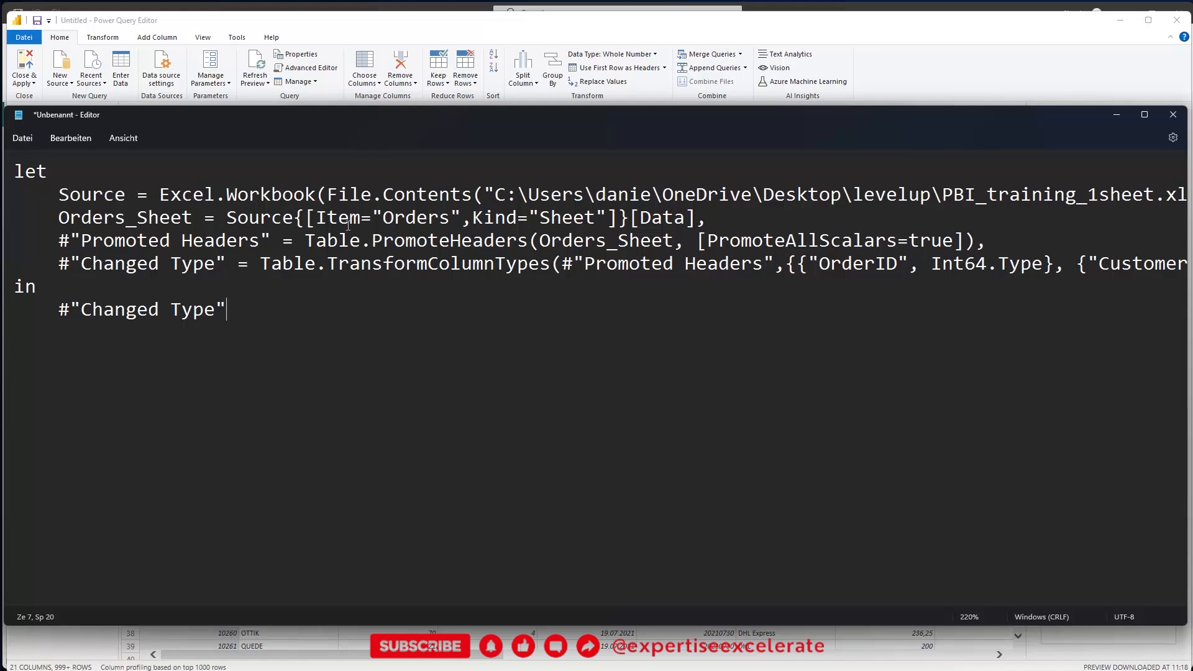
drag(317, 218, 468, 218)
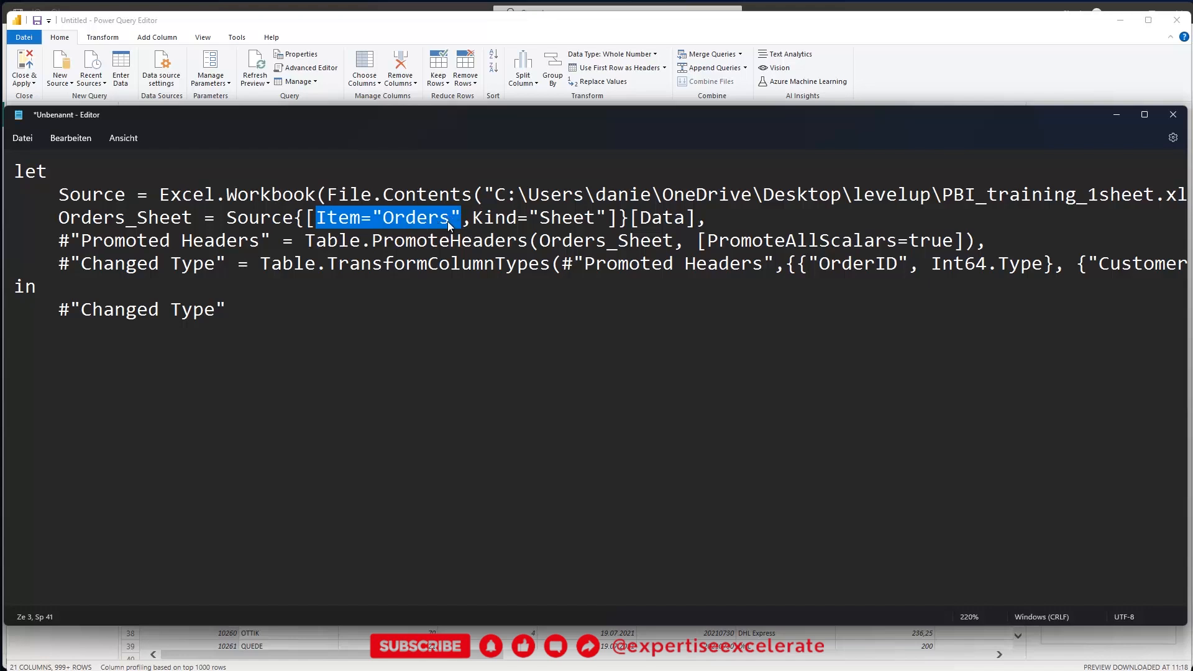
click(407, 217)
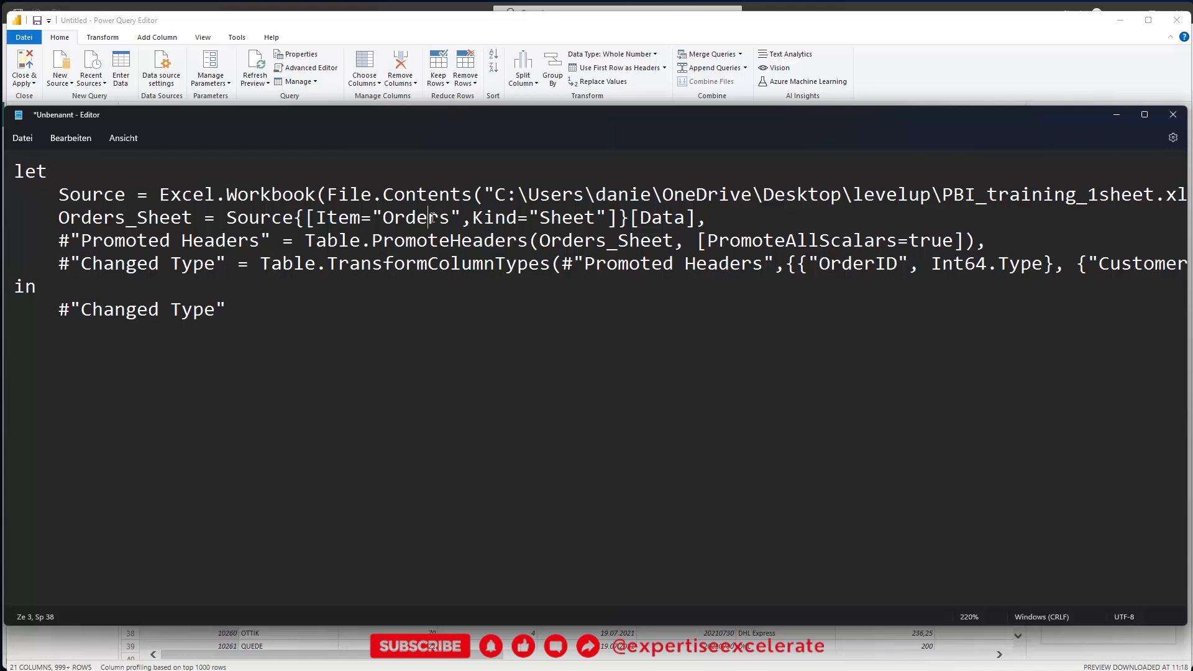
drag(449, 218, 383, 218)
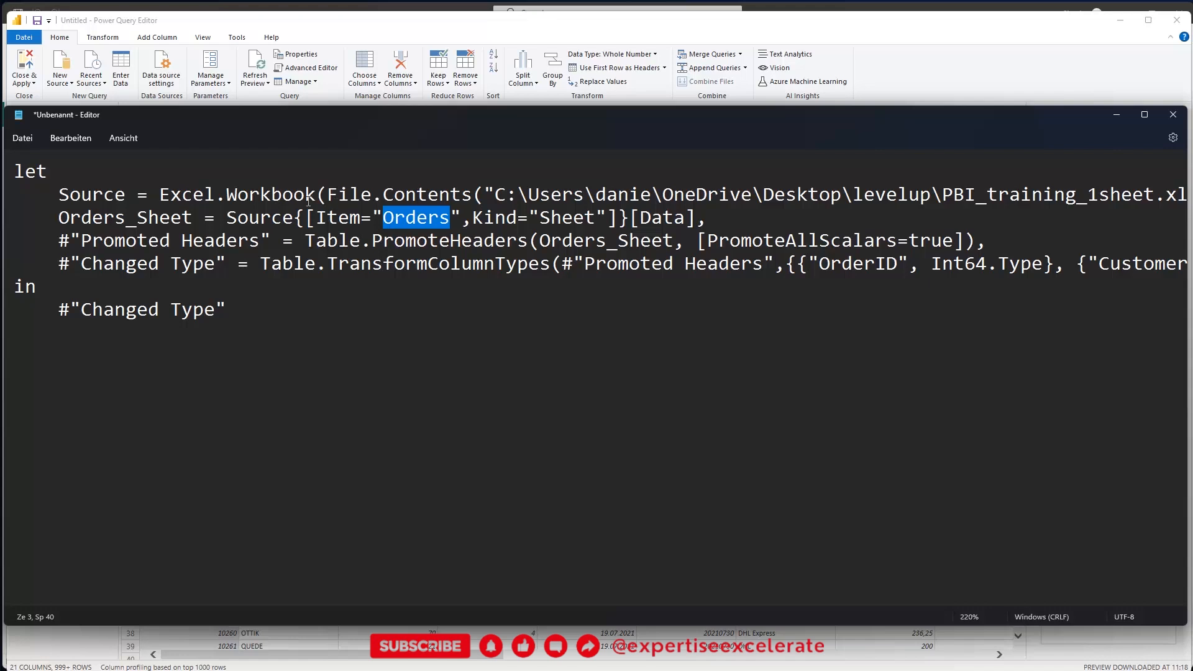
drag(319, 217, 450, 219)
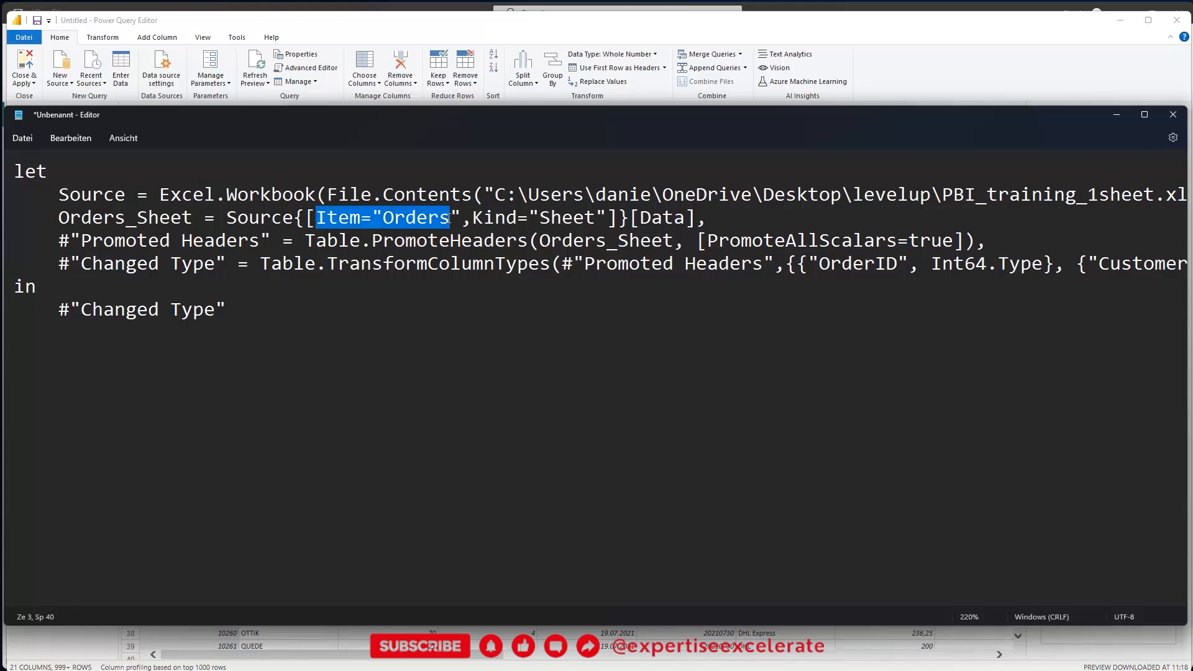
drag(450, 218, 469, 222)
key(BackSpace)
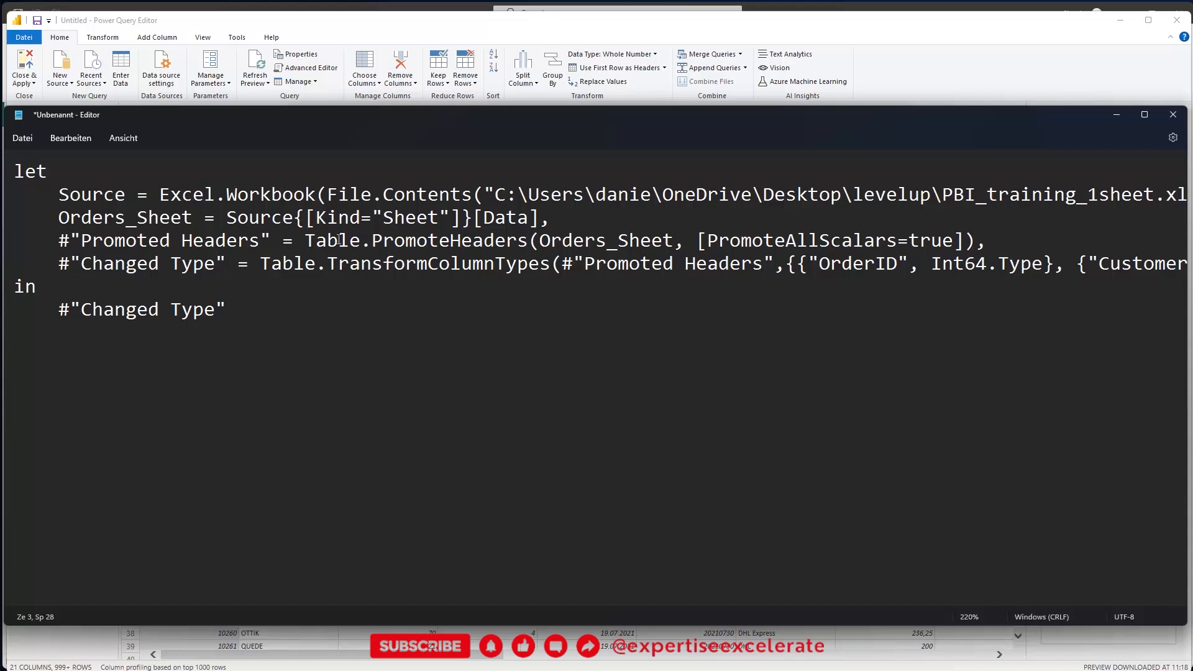
- Copy the entire edited code and replace the Orders query code in Power Query's Advanced Editor with it
key(ctrl+a)
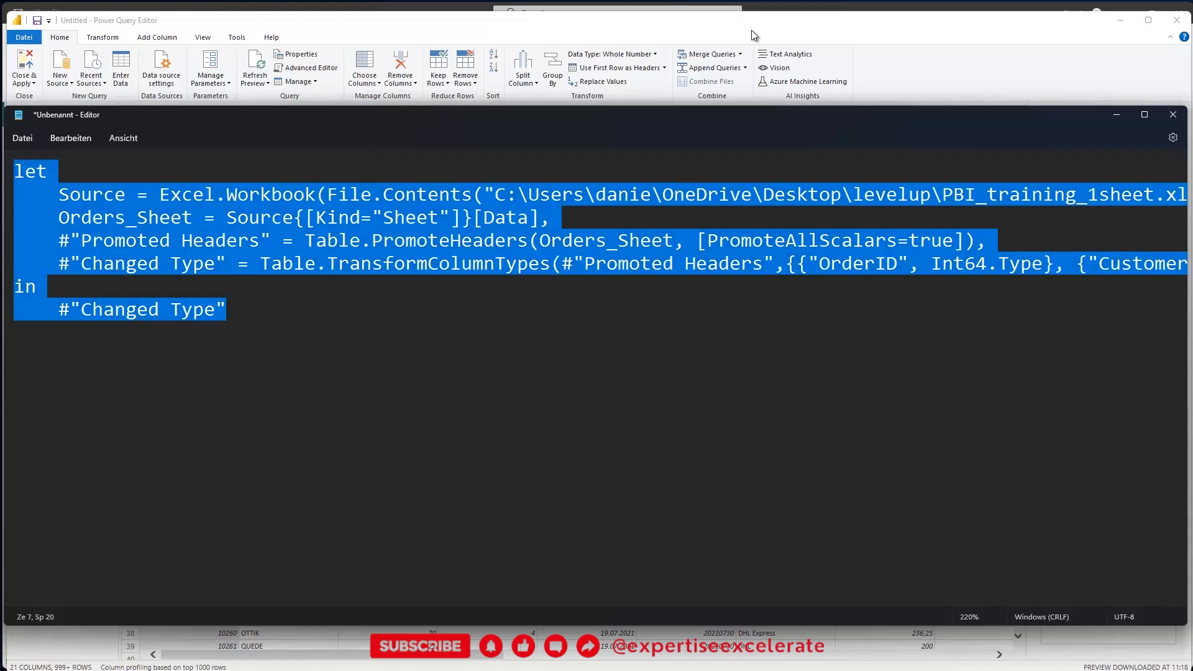
click(883, 37)
click(430, 259)
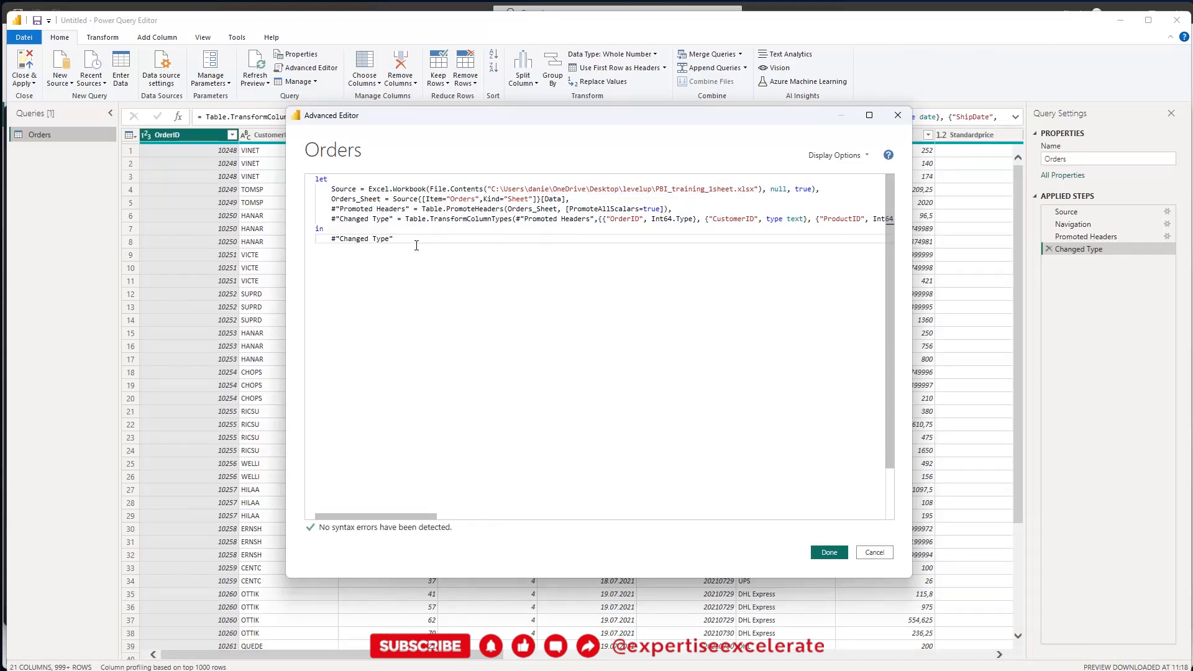
drag(416, 245, 332, 180)
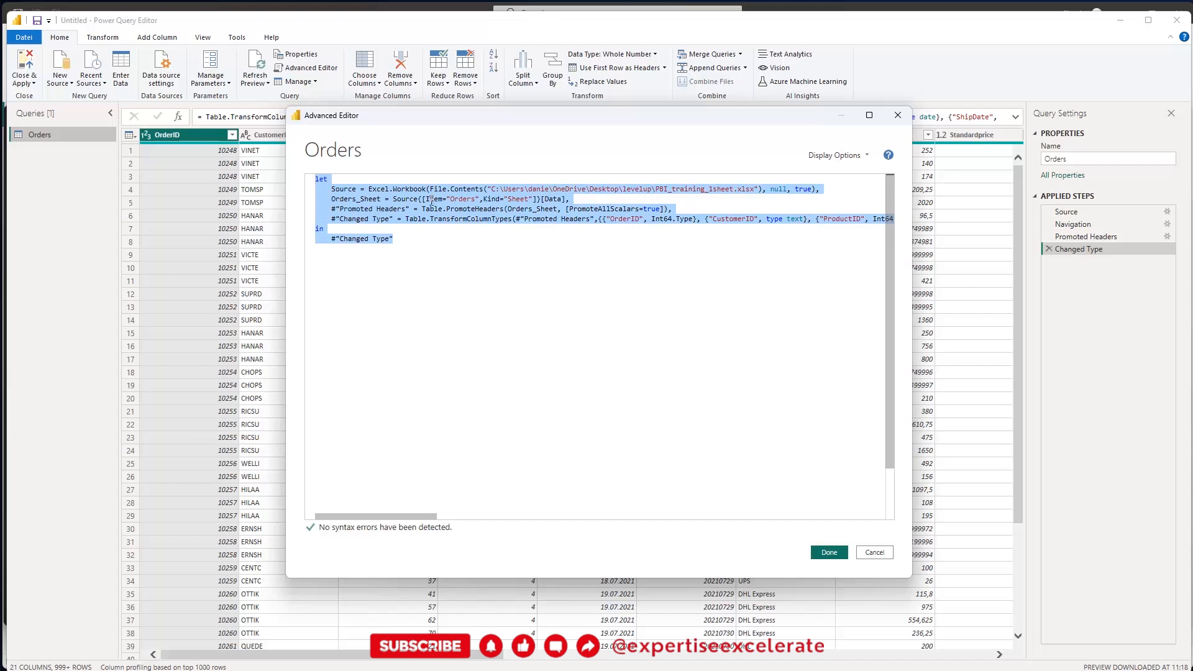
key(ctrl+v)
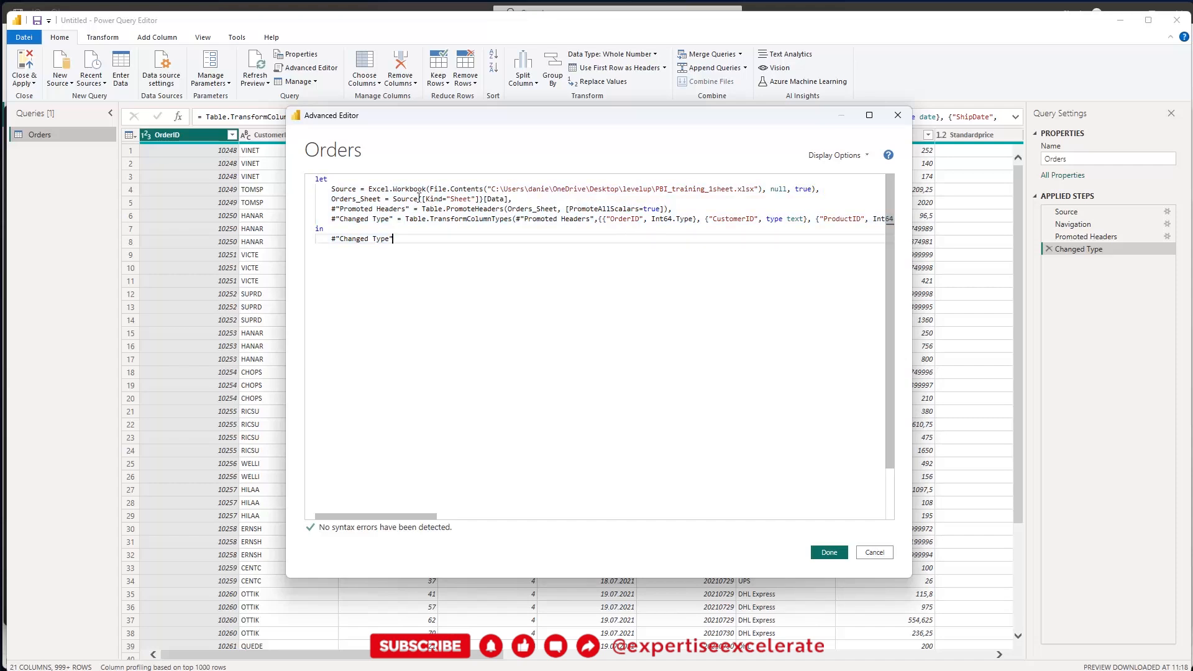
drag(422, 198, 463, 199)
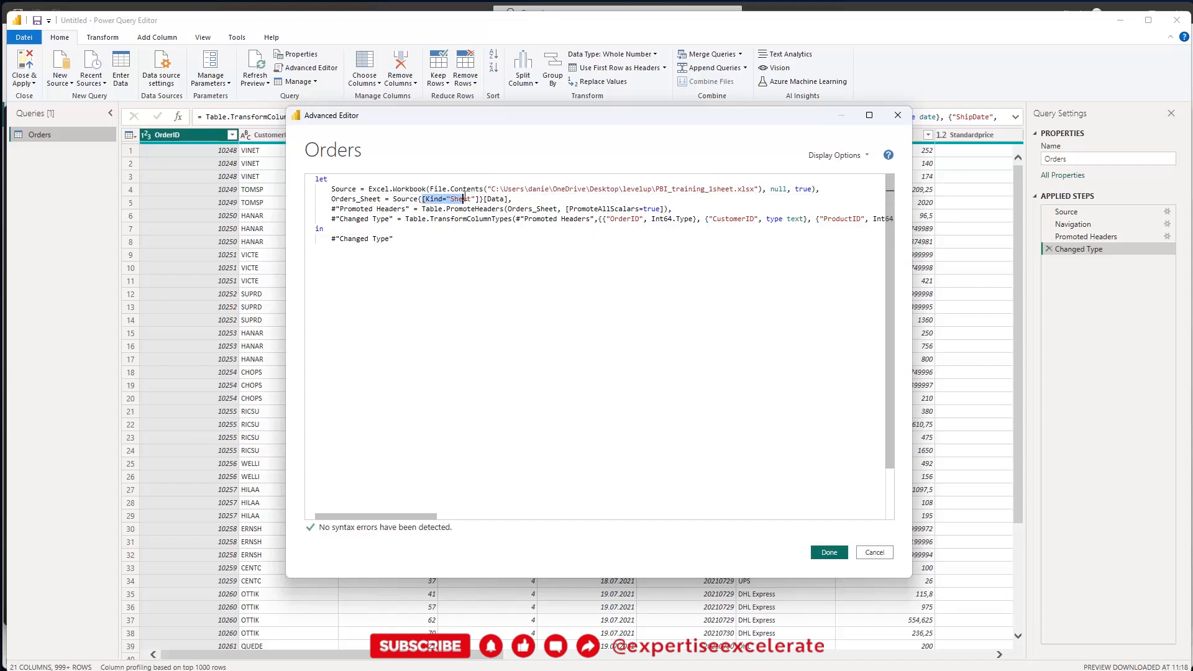
click(466, 218)
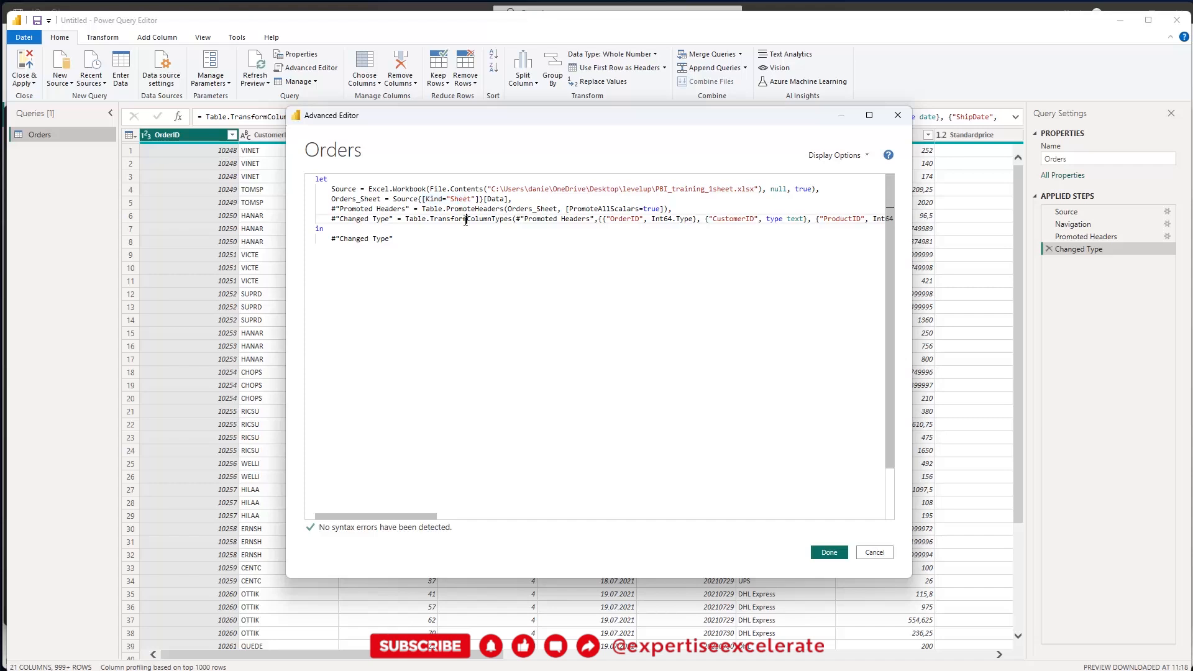
- Accept the edited Orders query code, then close the Power Query Editor and apply the changes
click(828, 552)
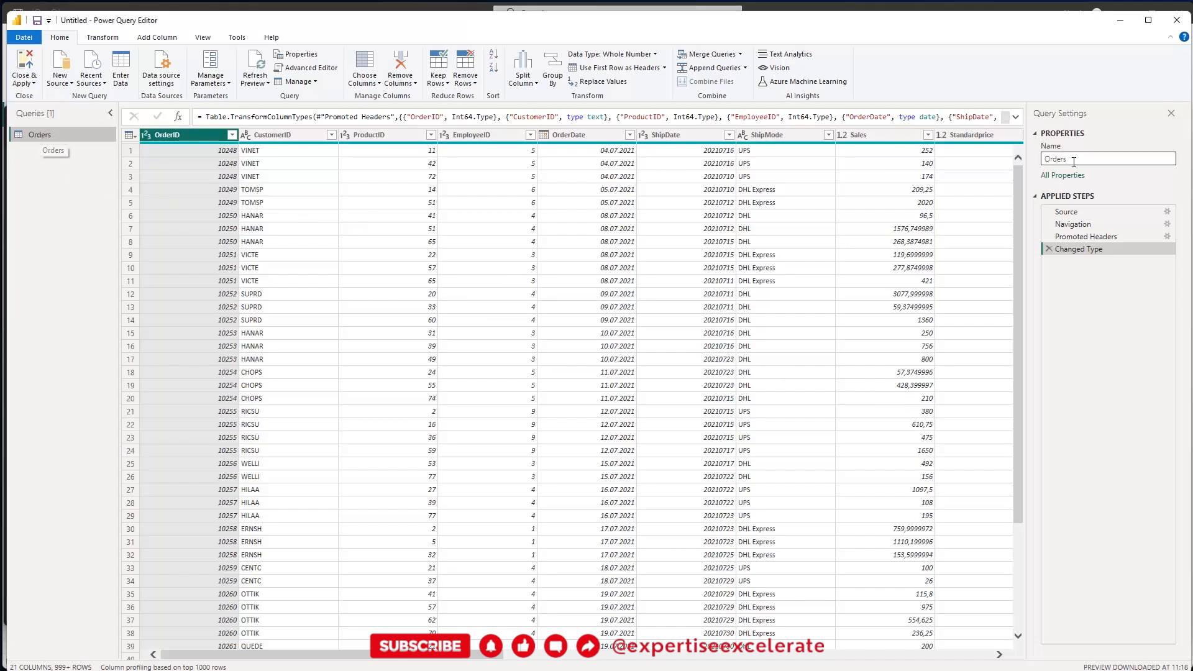
double_click(1054, 159)
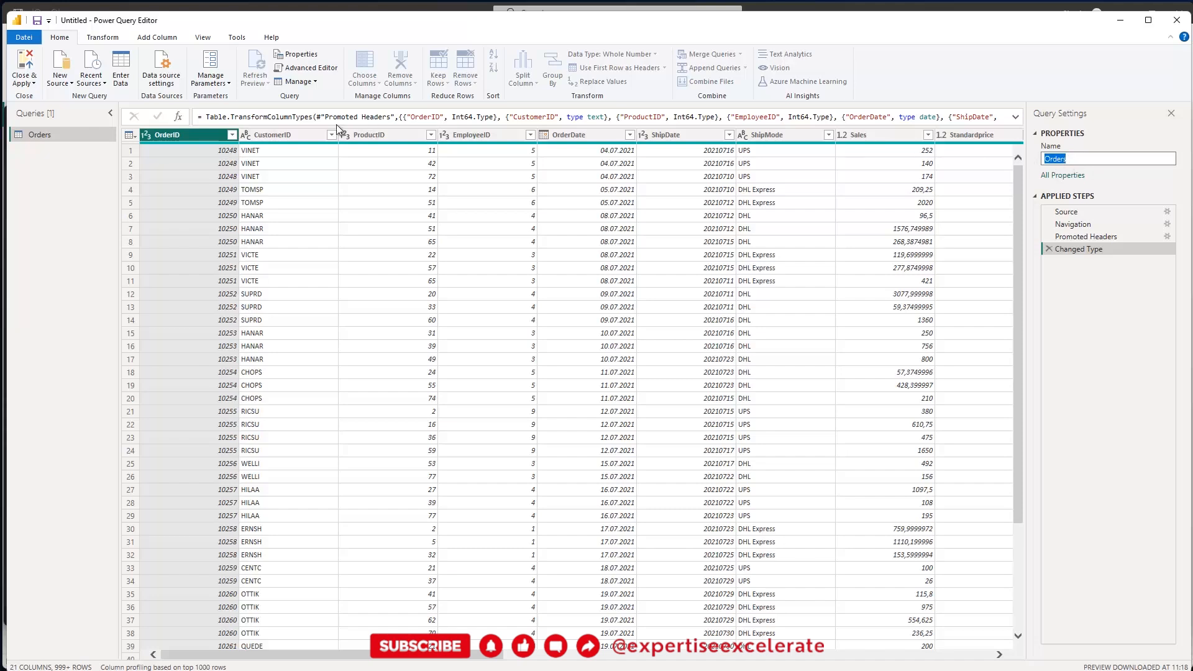
click(29, 66)
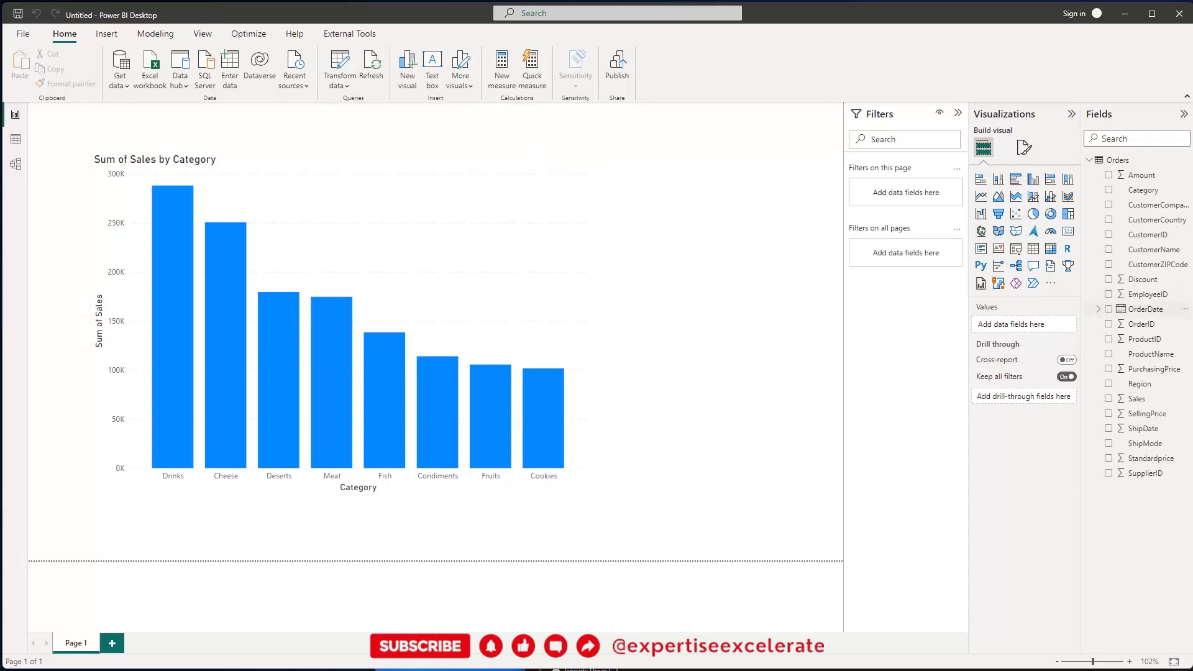
- Switch to PBI_training_1sheet.xlsx in Excel, rename the Orders sheet to Feb23 and save the workbook
key(alt+Tab)
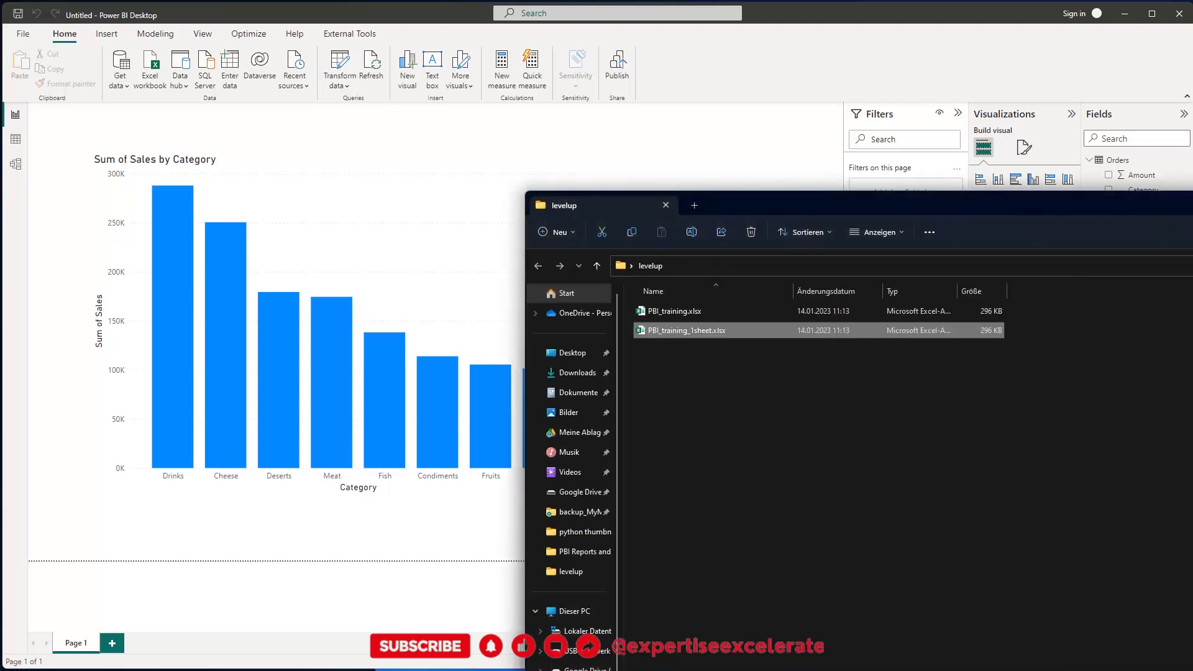
key(alt+Tab)
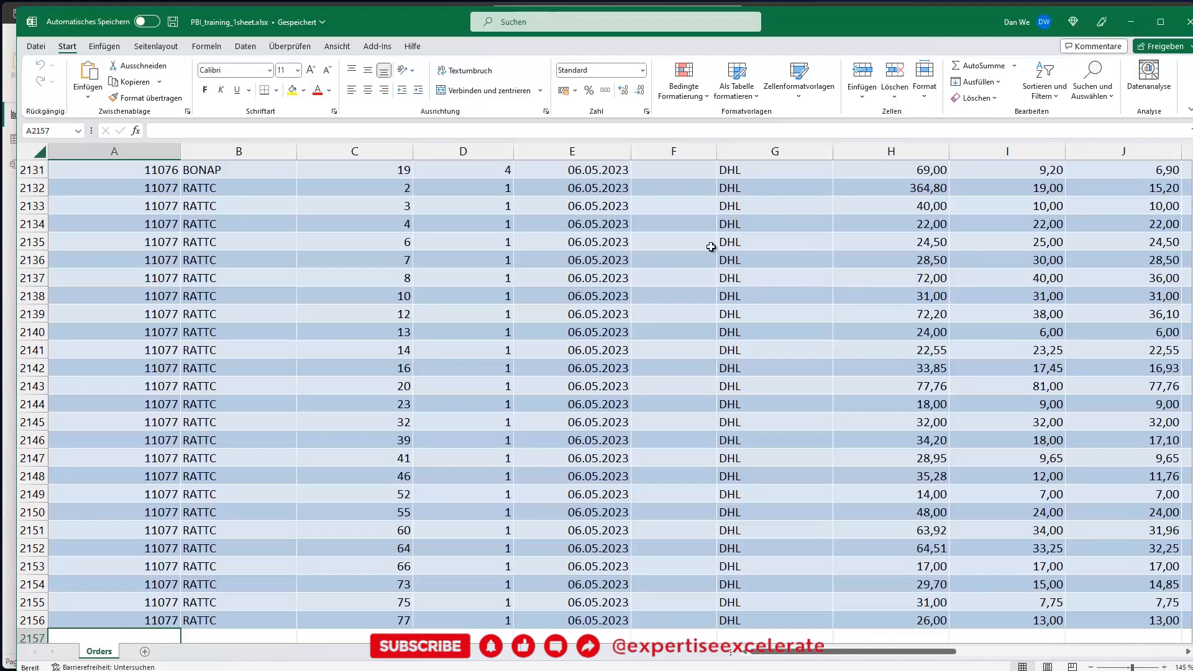
double_click(101, 651)
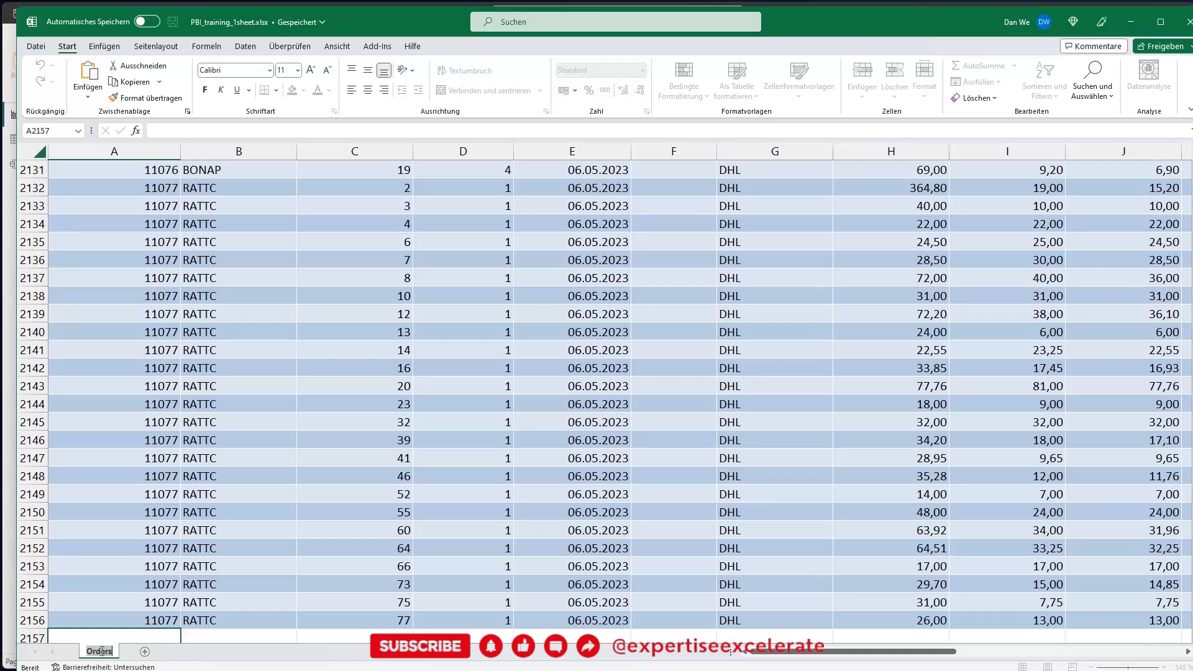
text(Fe)
text(b23)
key(Return)
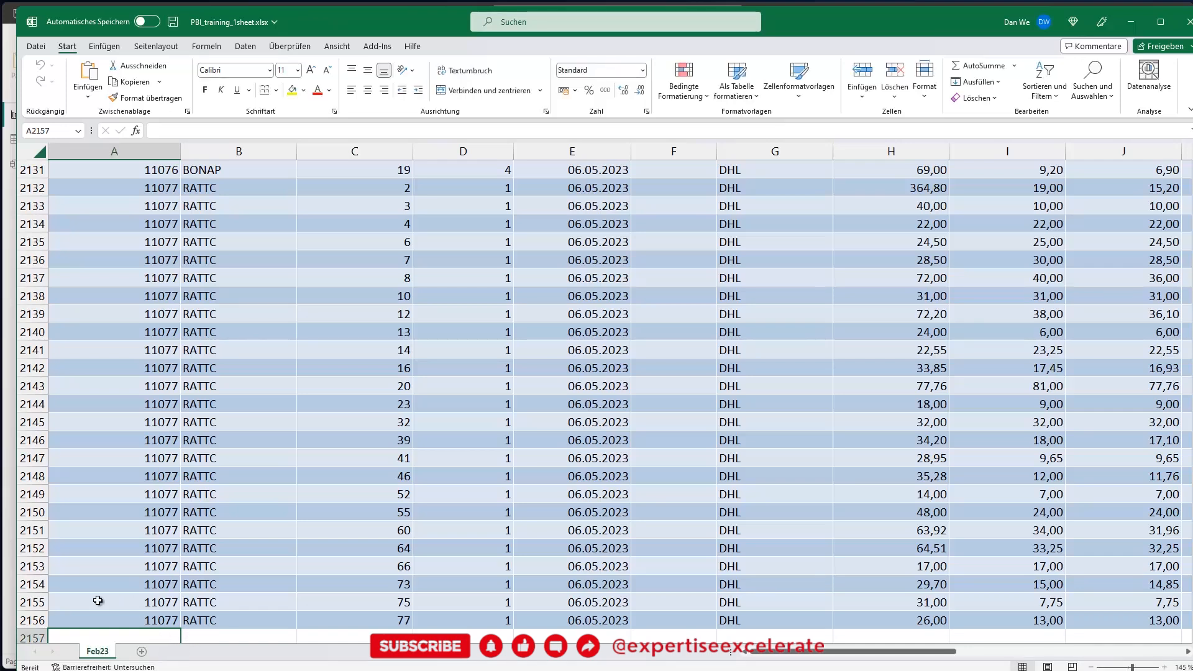
key(ctrl+s)
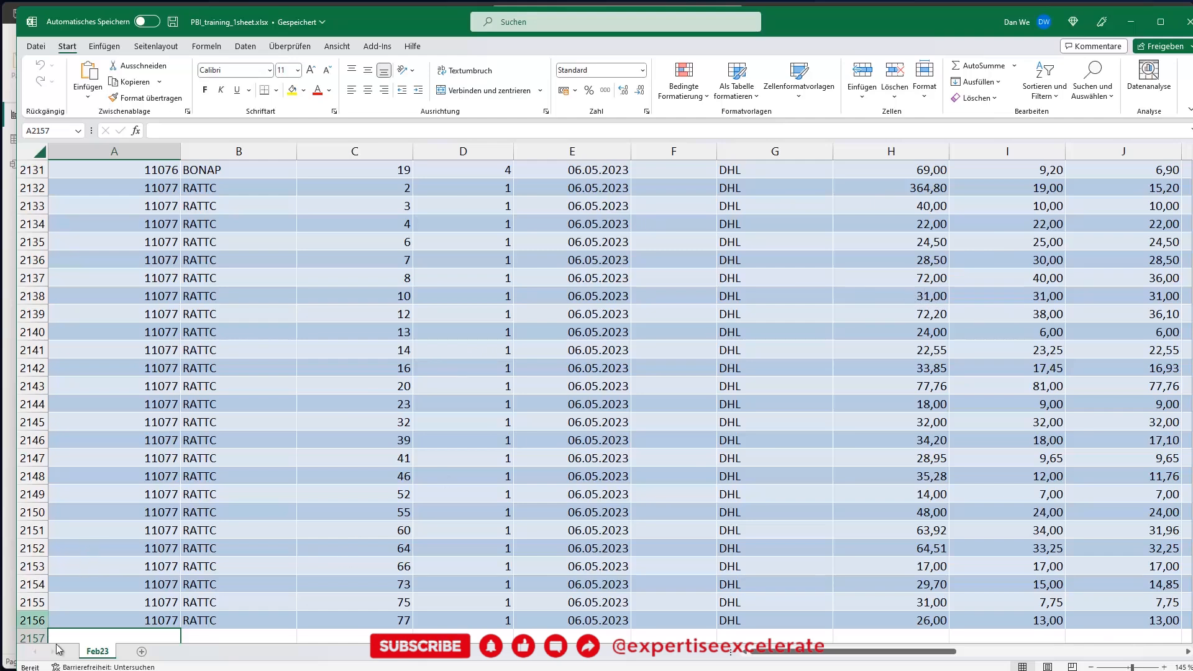
- Minimize the Excel workbook and refresh the report data in Power BI Desktop
scroll(168, 593, down, 2)
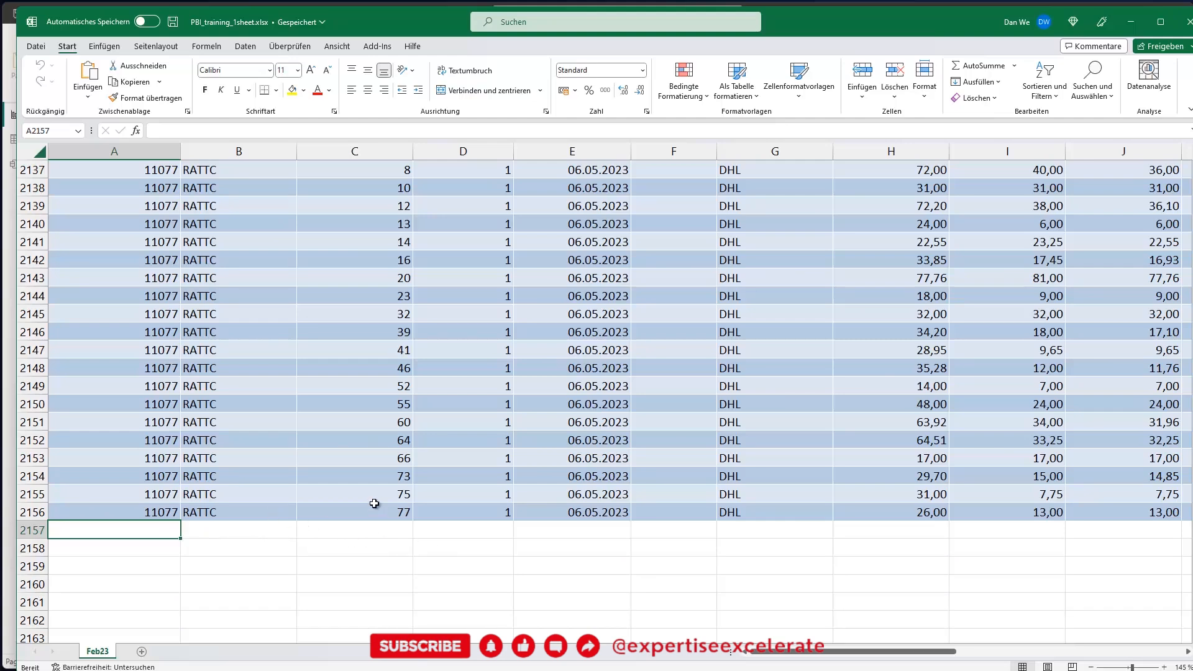
scroll(373, 500, up, 4)
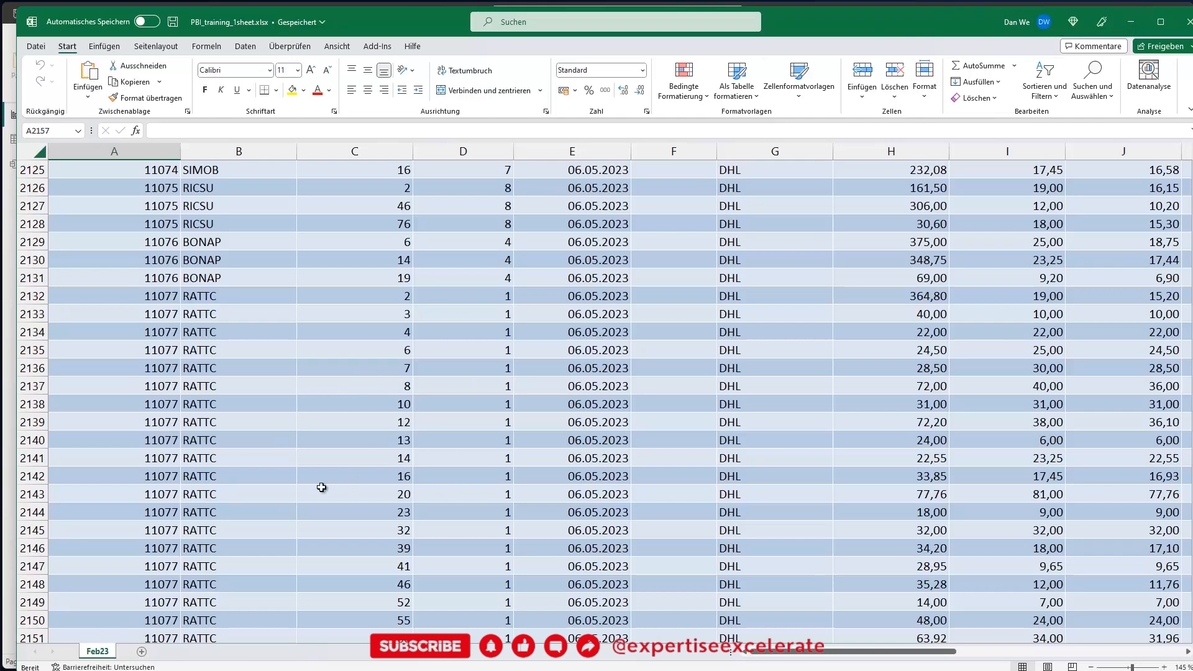
click(324, 441)
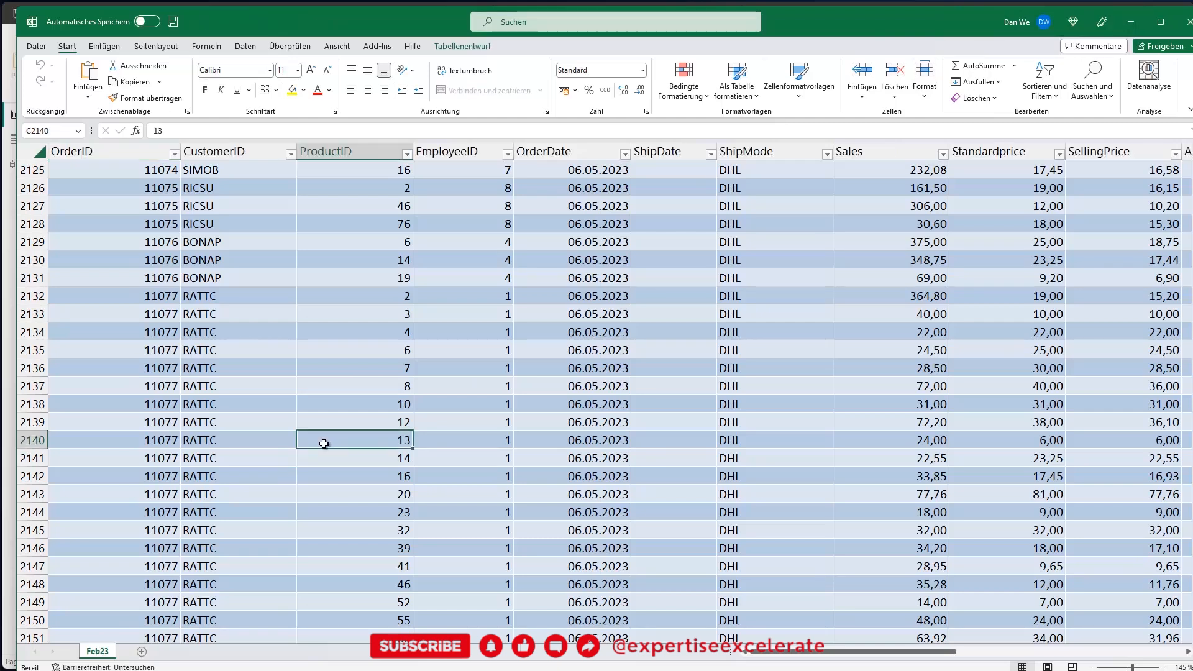
click(1134, 22)
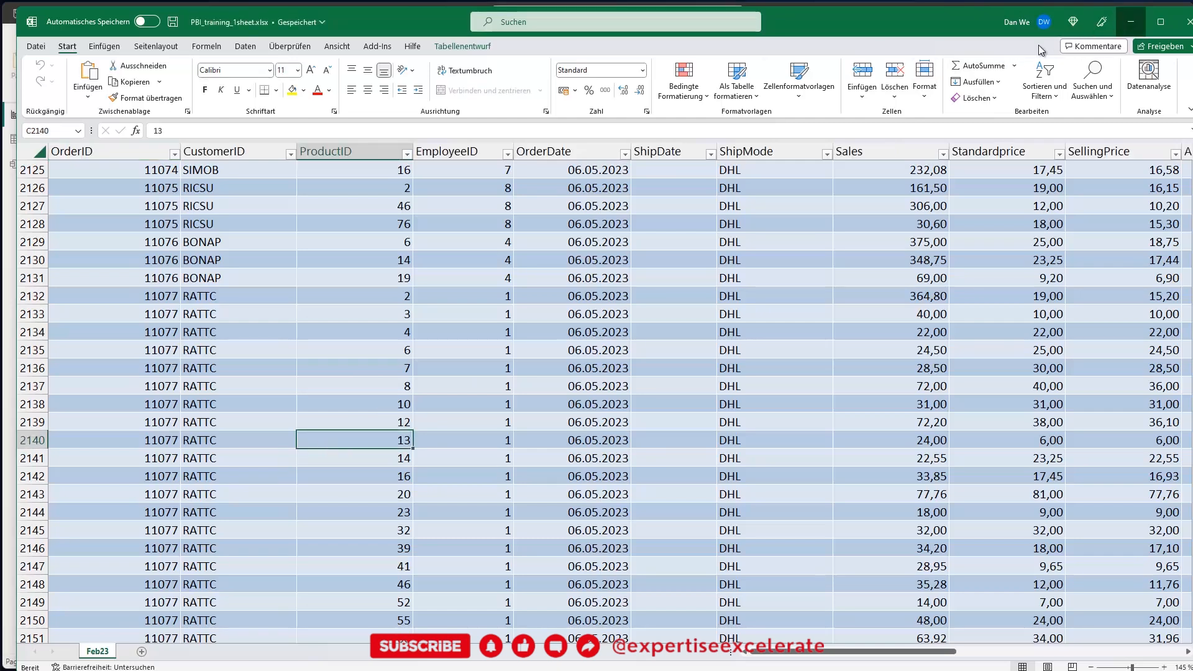
click(531, 150)
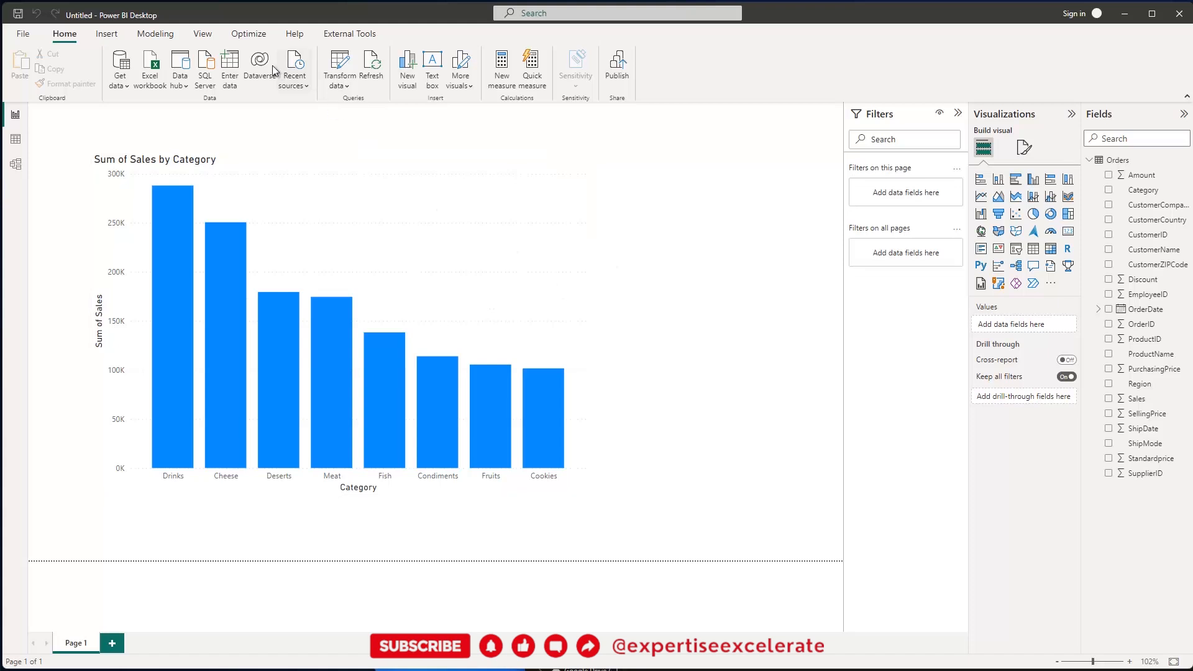
click(371, 59)
- Return to the Excel workbook and rename the Feb23 sheet to Mar_23
key(alt+Tab)
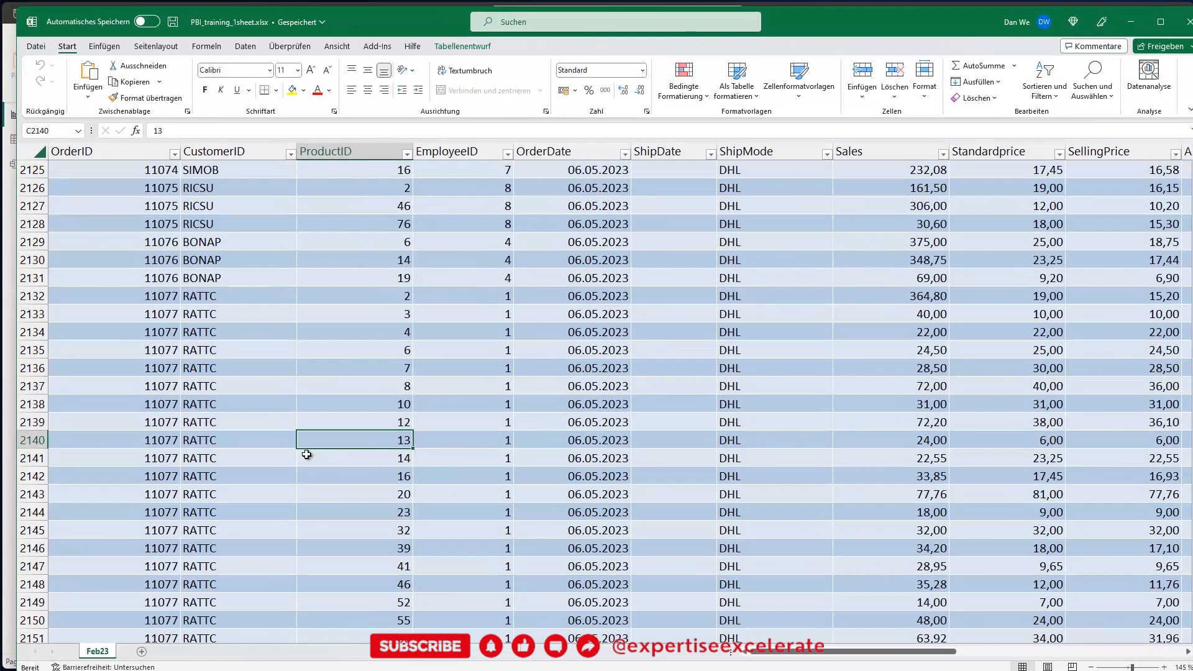
double_click(98, 651)
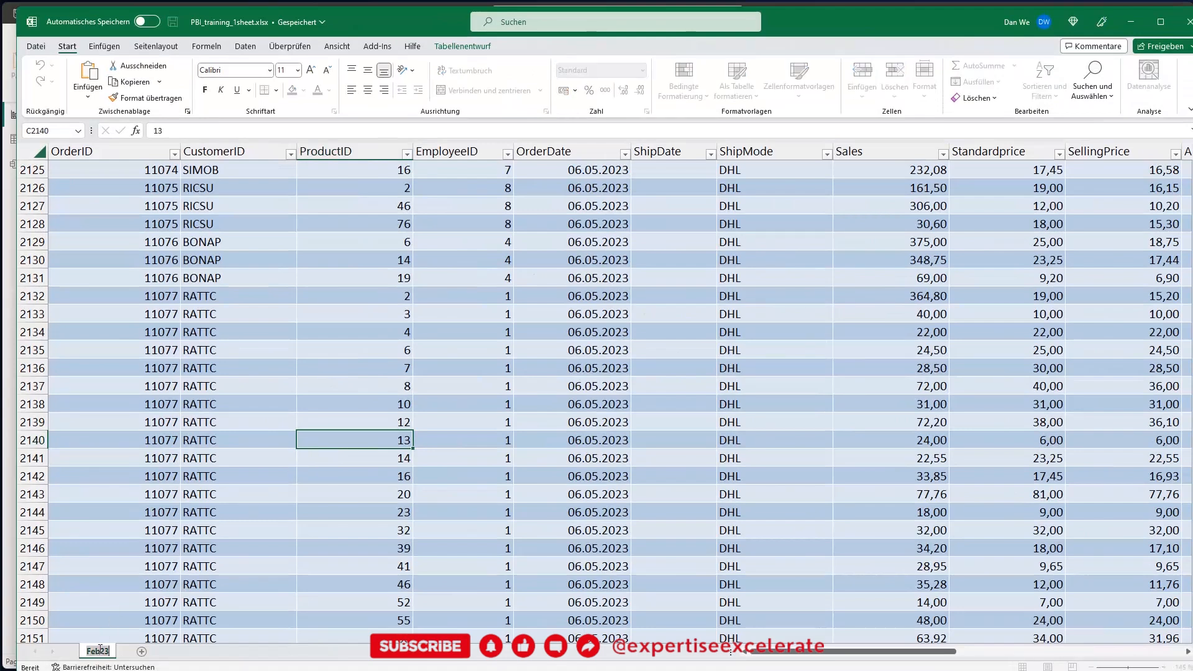
click(100, 649)
key(BackSpace)
key(BackSpace)
key(BackSpace)
text(Mai)
key(Return)
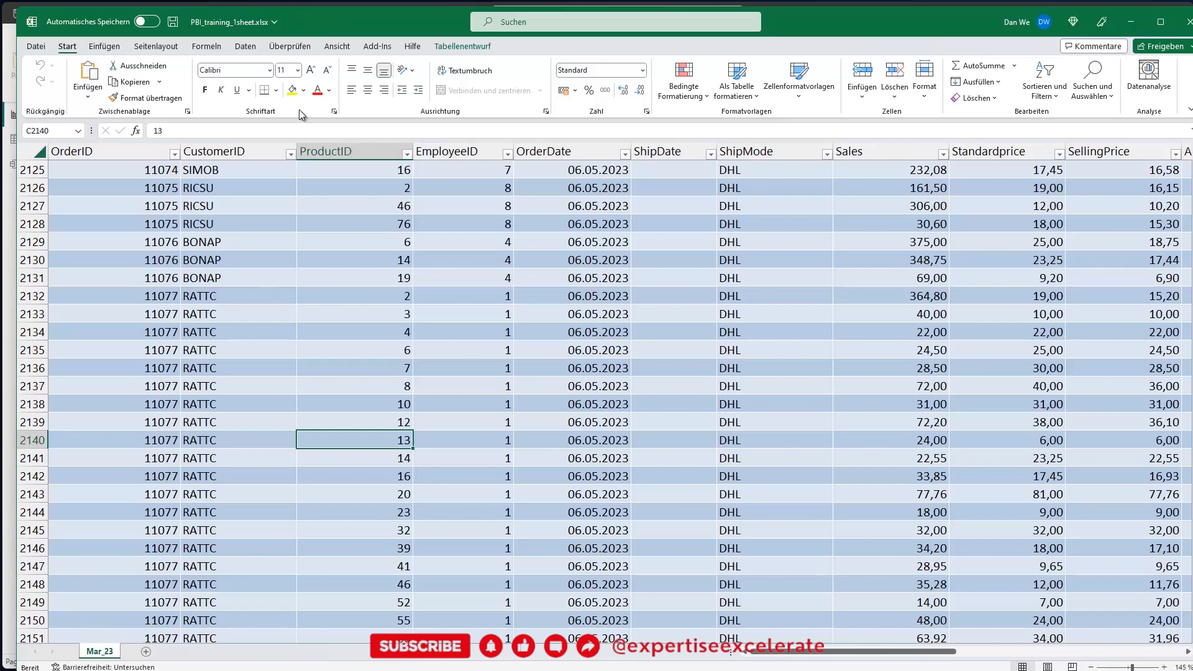
- Enter Computer in the Category column of the first empty row below the table, row 2157
mouse_move(368, 22)
mouse_down()
mouse_move(573, 103)
mouse_move(738, 319)
mouse_move(576, 249)
mouse_move(592, 241)
mouse_move(385, 83)
mouse_move(347, 27)
mouse_up()
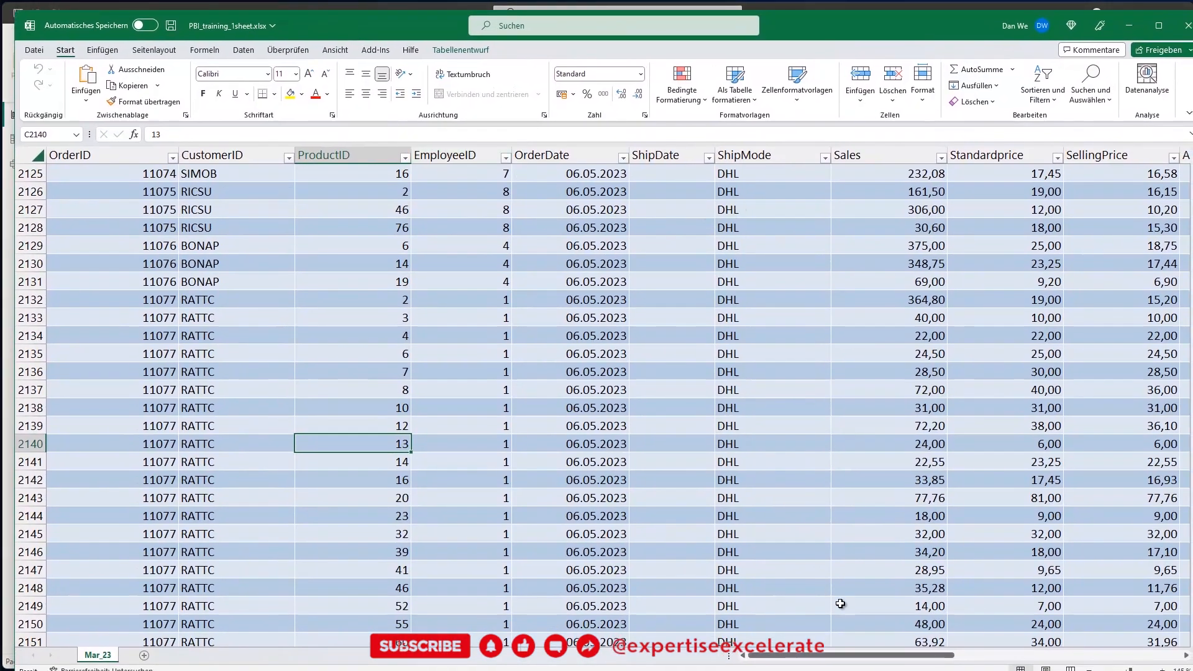
drag(839, 661, 1067, 668)
scroll(1064, 503, down, 6)
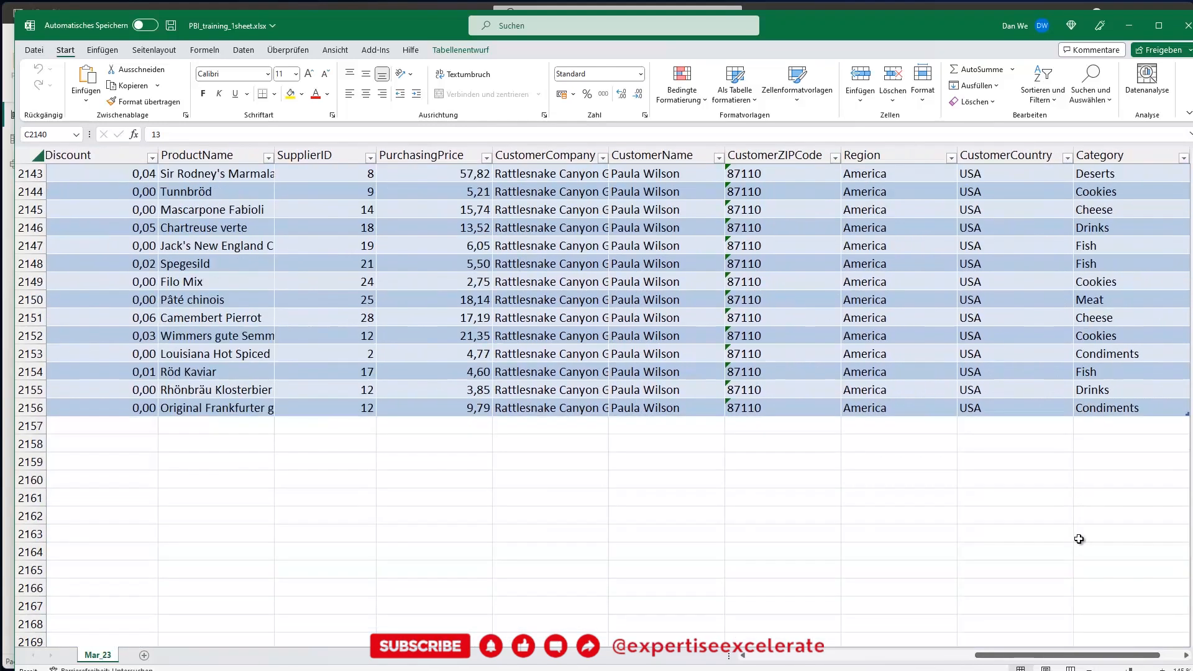
click(1090, 424)
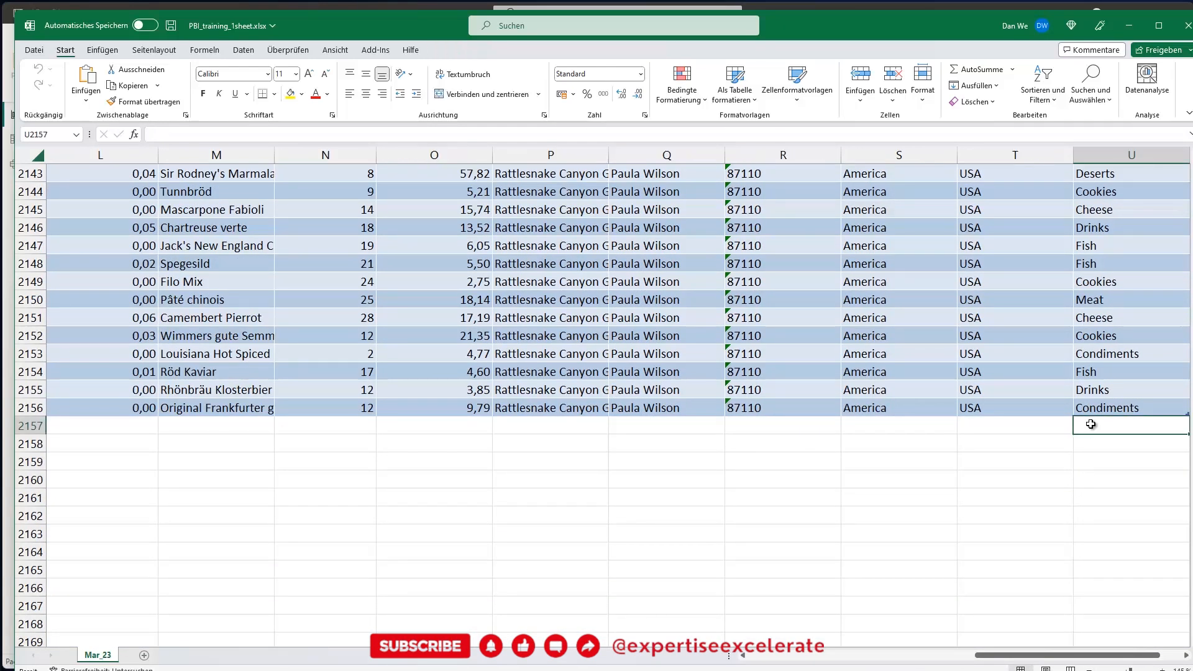
text(Comp)
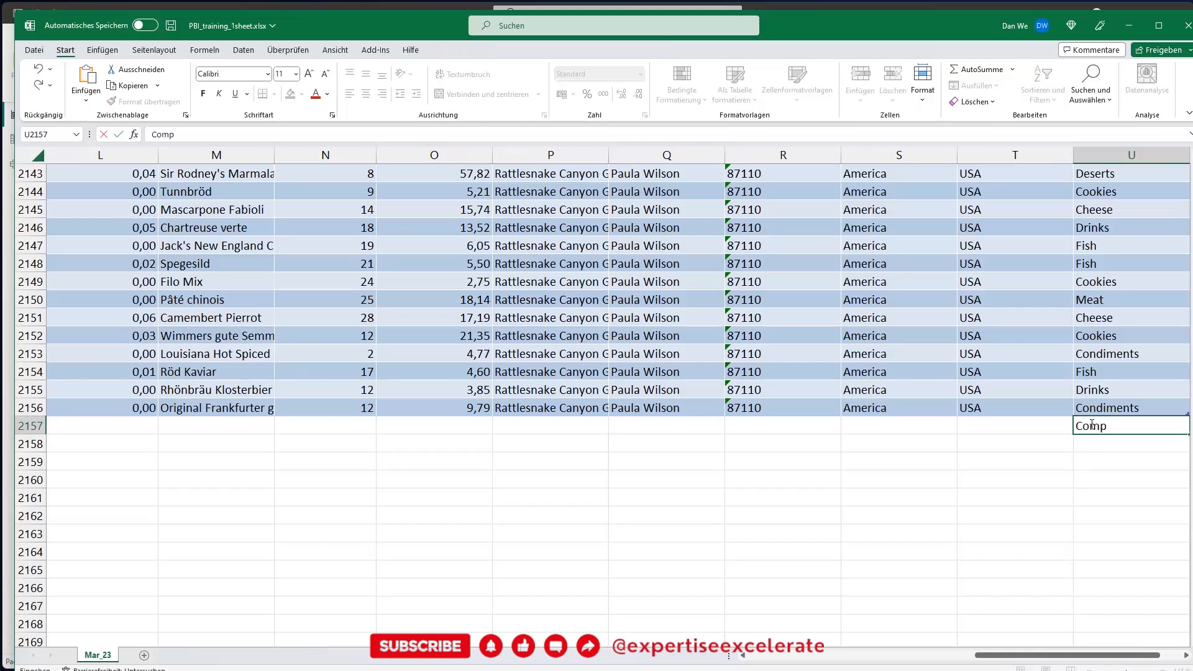
text(uter)
key(Return)
- Enter 300000 in the Sales column of the new Computer row 2157 and save the workbook
key(Up)
key(Left)
key(Left)
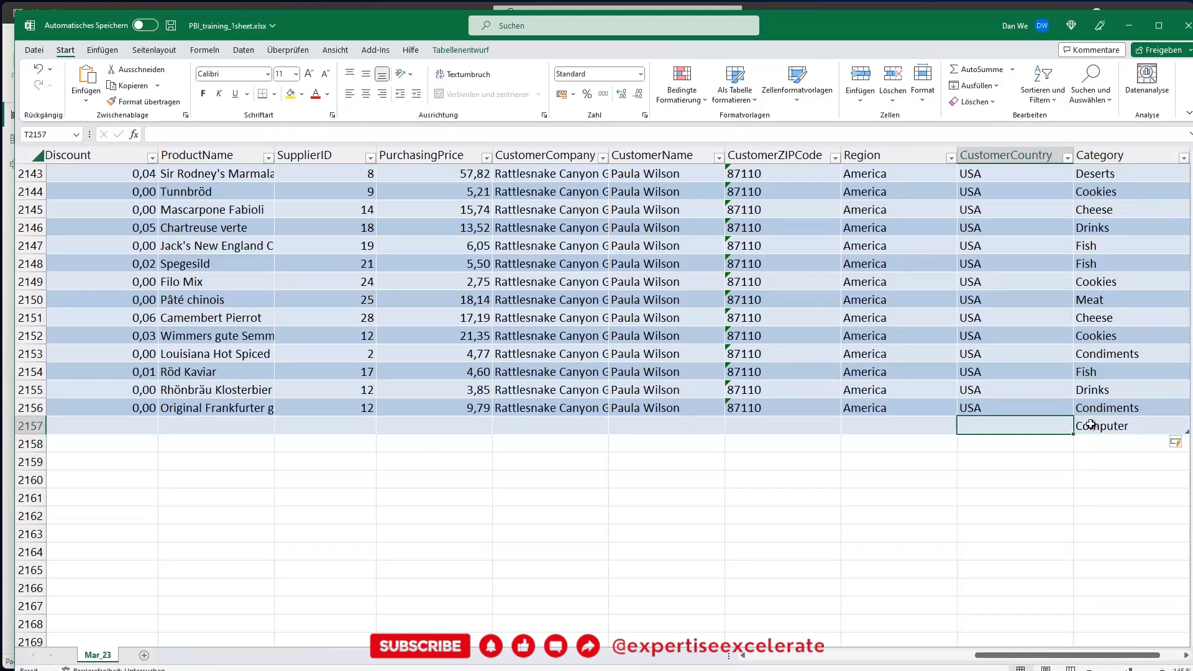
key(Left)
key(Left)
key(Left)
key(Left)
key(Left)
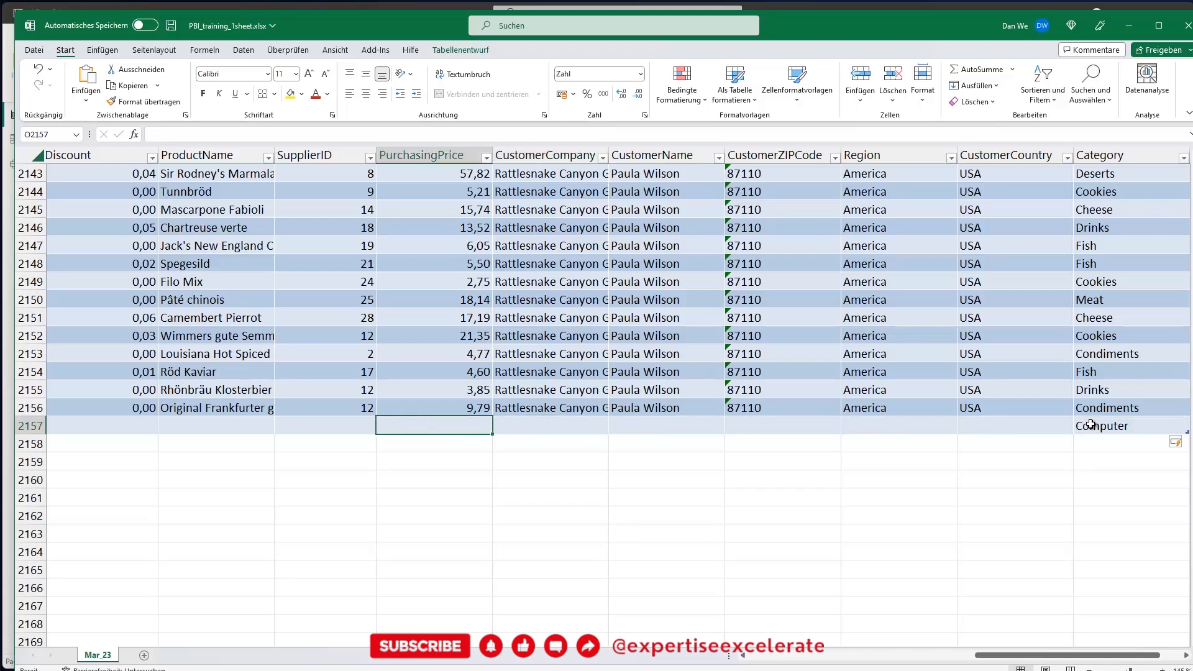
key(Left)
key(Left)
key(Left)
key(Left)
key(Left)
key(Left)
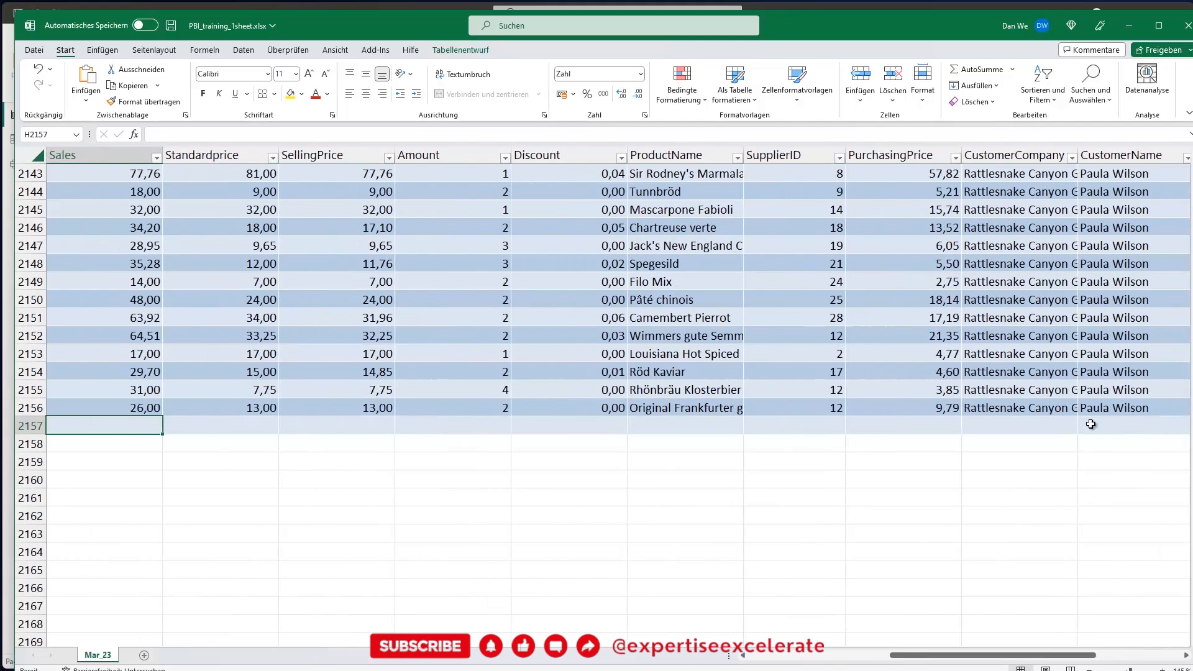
key(Left)
key(Left)
key(Right)
key(Right)
key(Right)
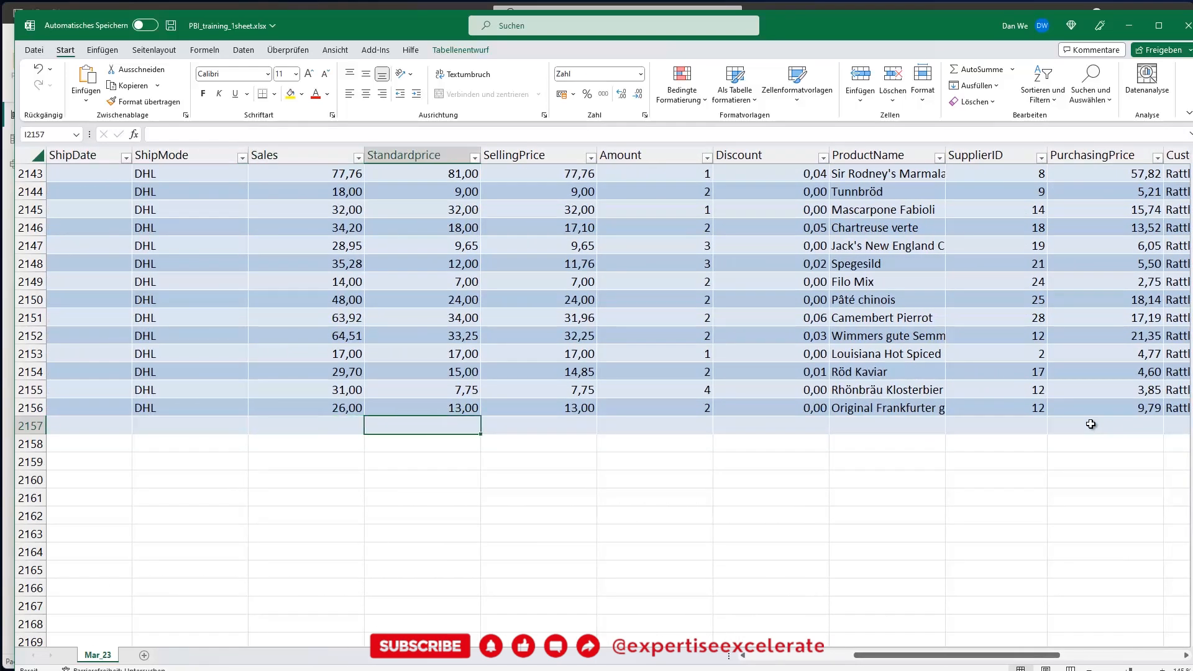
key(Left)
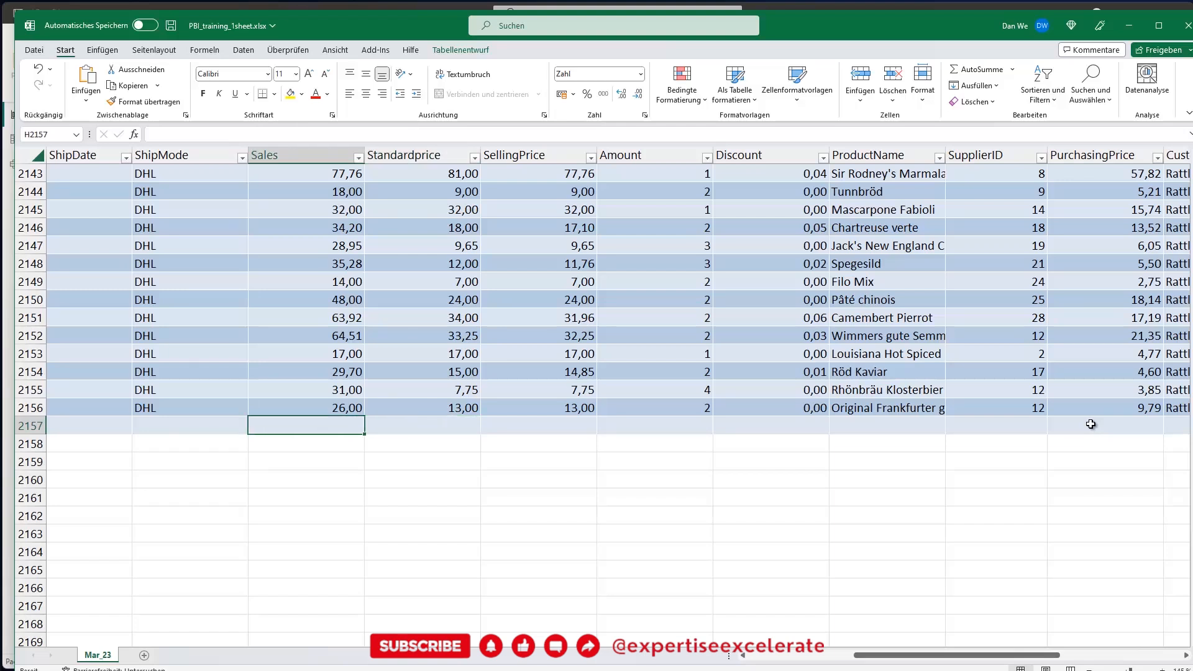
text(300000)
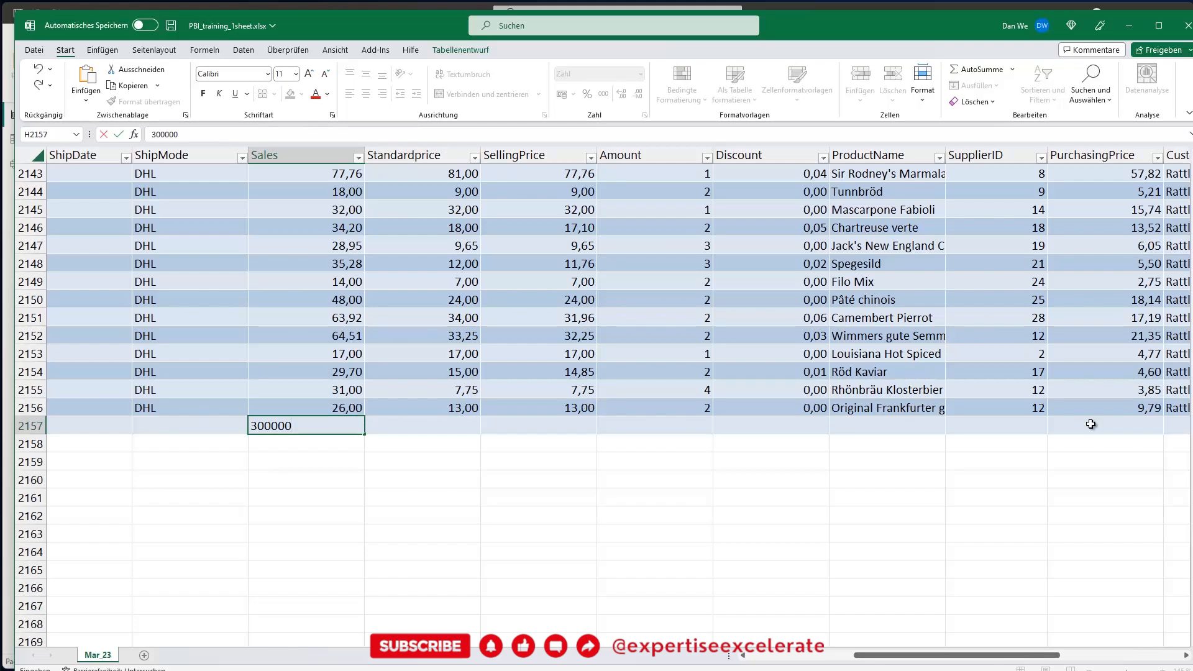
key(Tab)
key(ctrl+s)
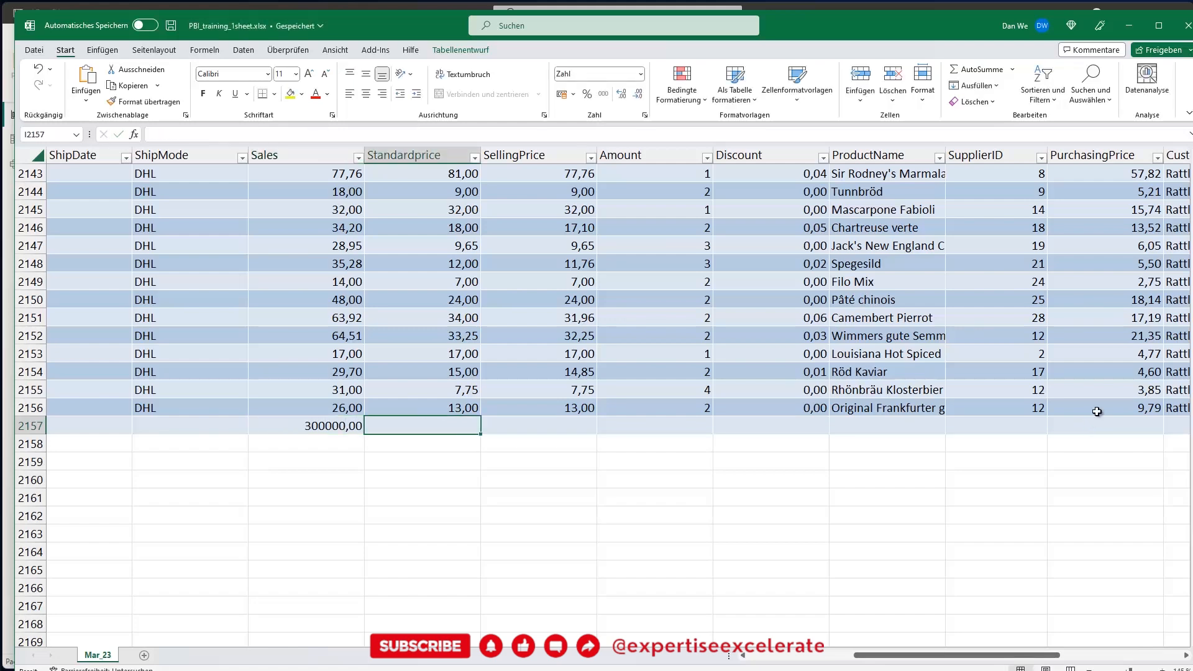
- Minimize the Excel workbook and refresh the Power BI report to load the new Computer row
click(1129, 26)
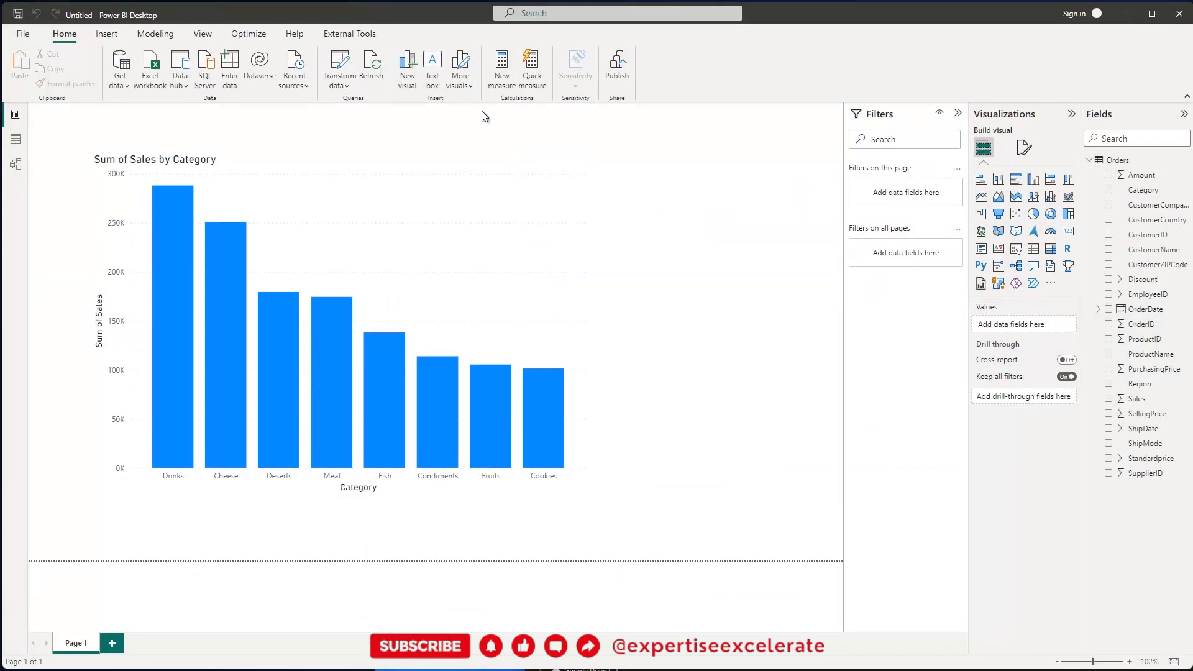
click(371, 59)
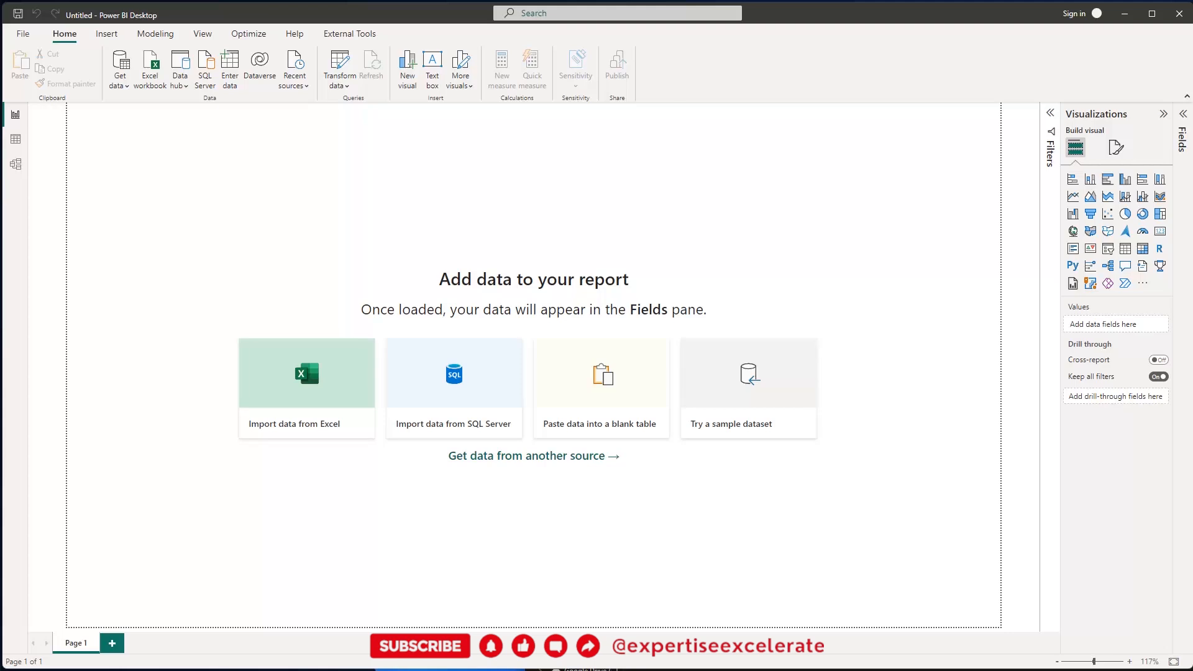
- Start an Excel workbook import of PBI_training.xlsx from the levelup folder in the blank Power BI report
key(alt+Tab)
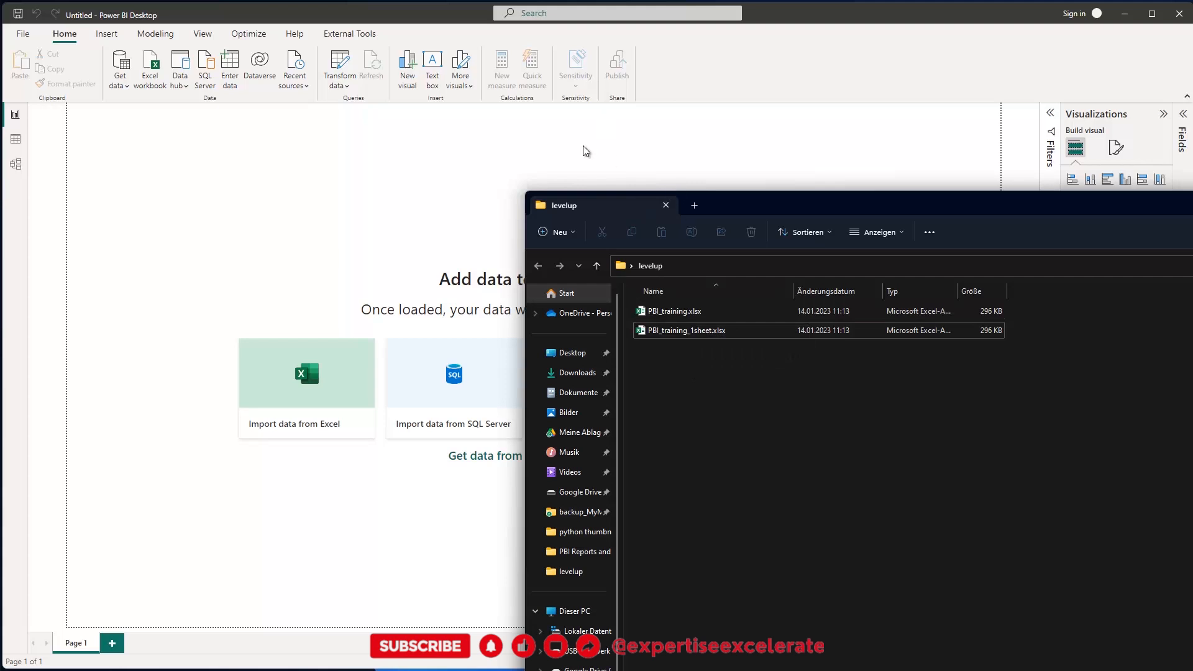
click(482, 164)
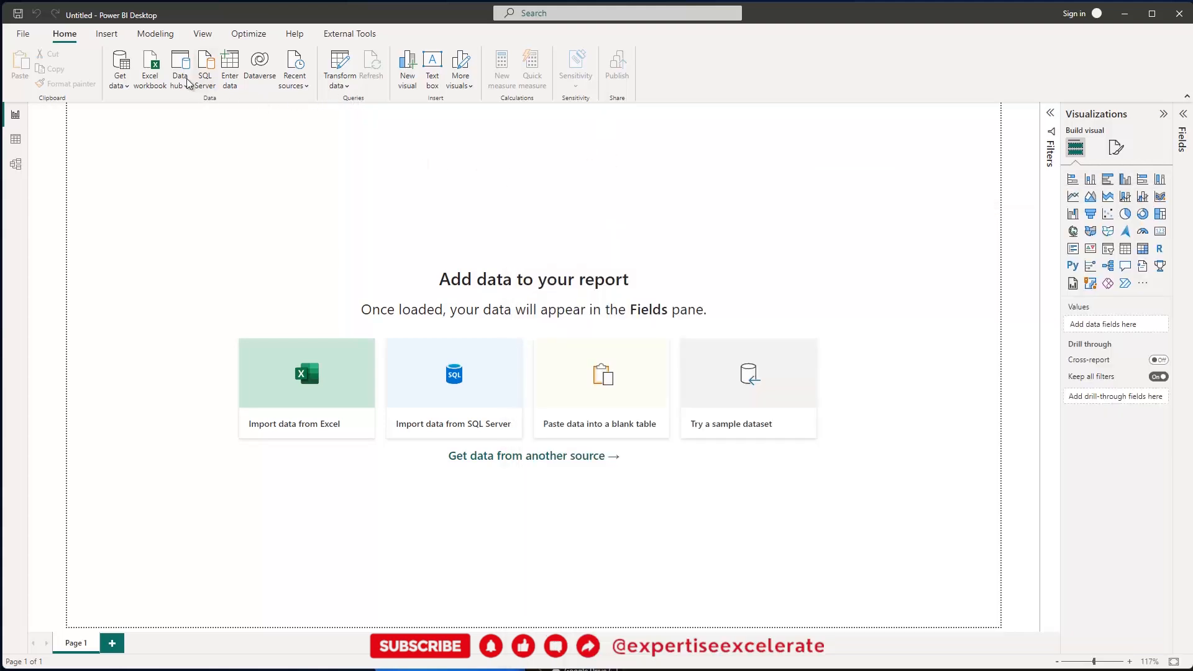
click(150, 68)
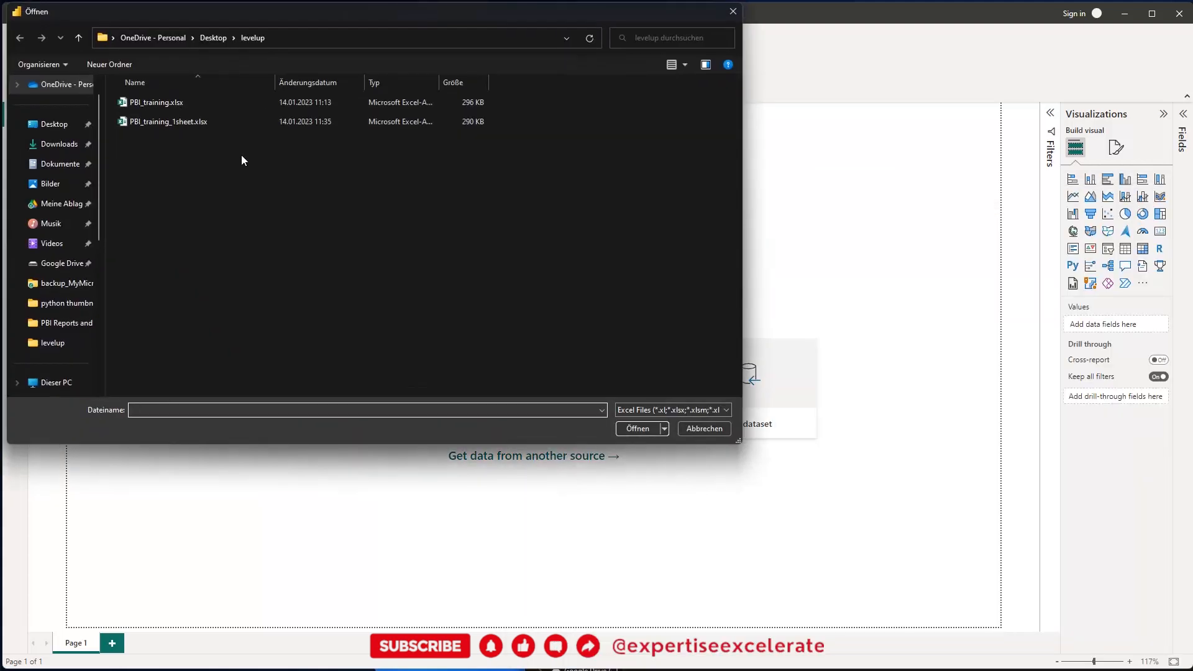
click(154, 96)
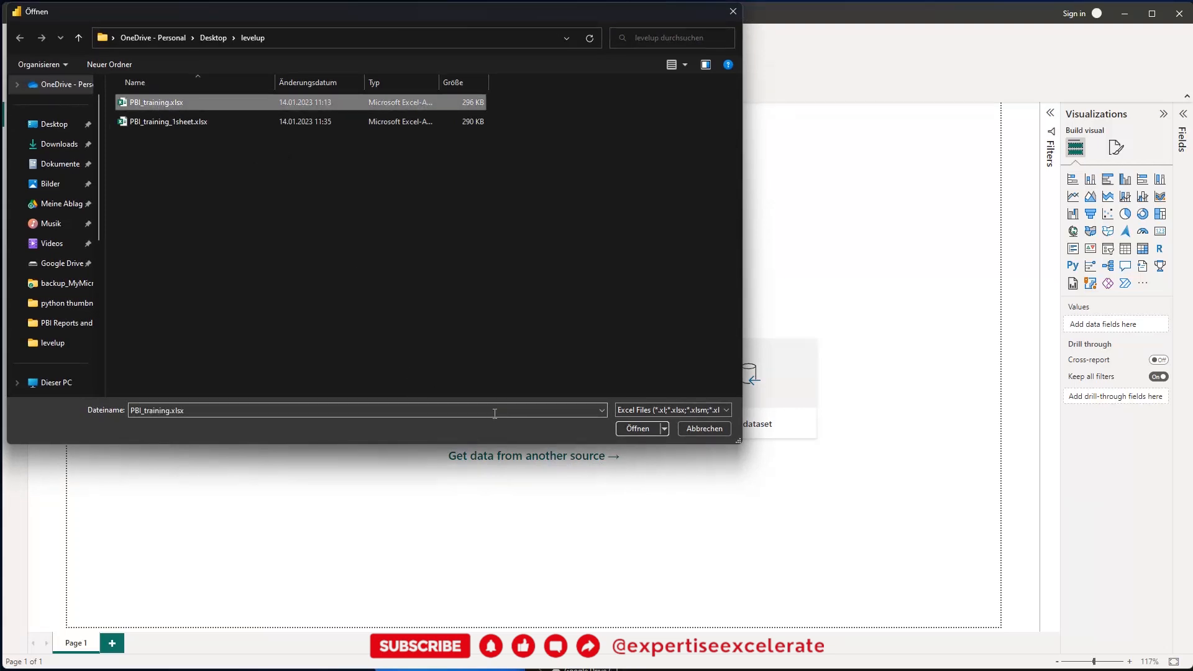
click(635, 429)
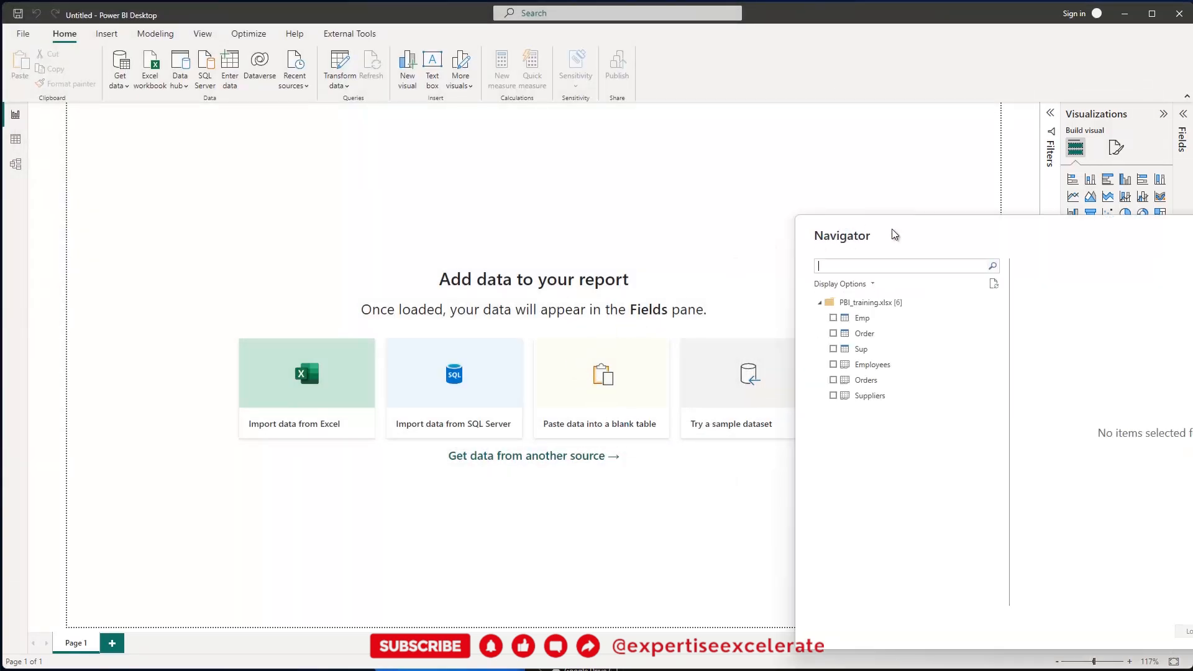
drag(892, 234, 435, 159)
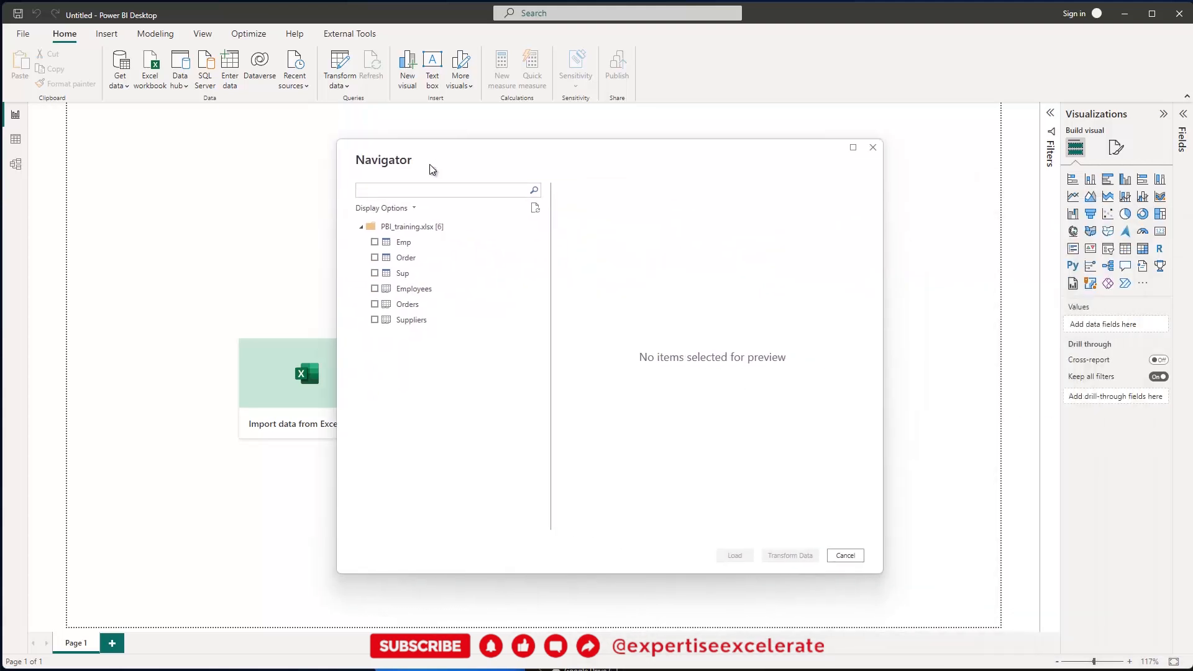
- Select the Employees, Orders and Suppliers sheets for import and open them in Power Query Editor for transformation
click(409, 291)
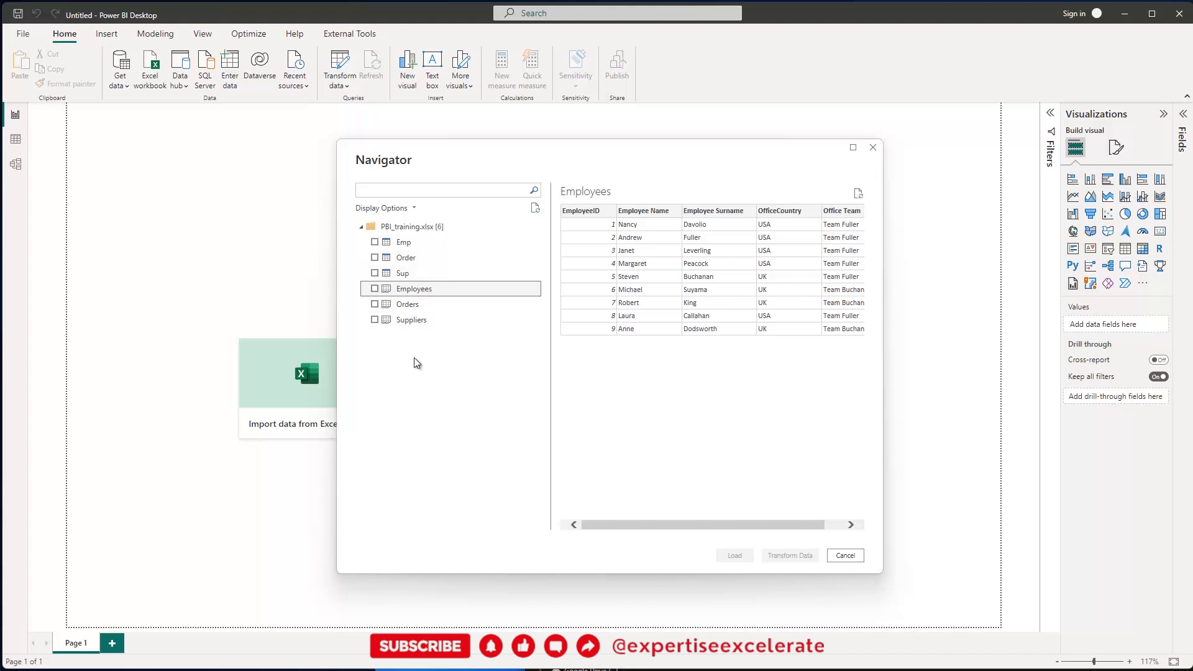
click(375, 289)
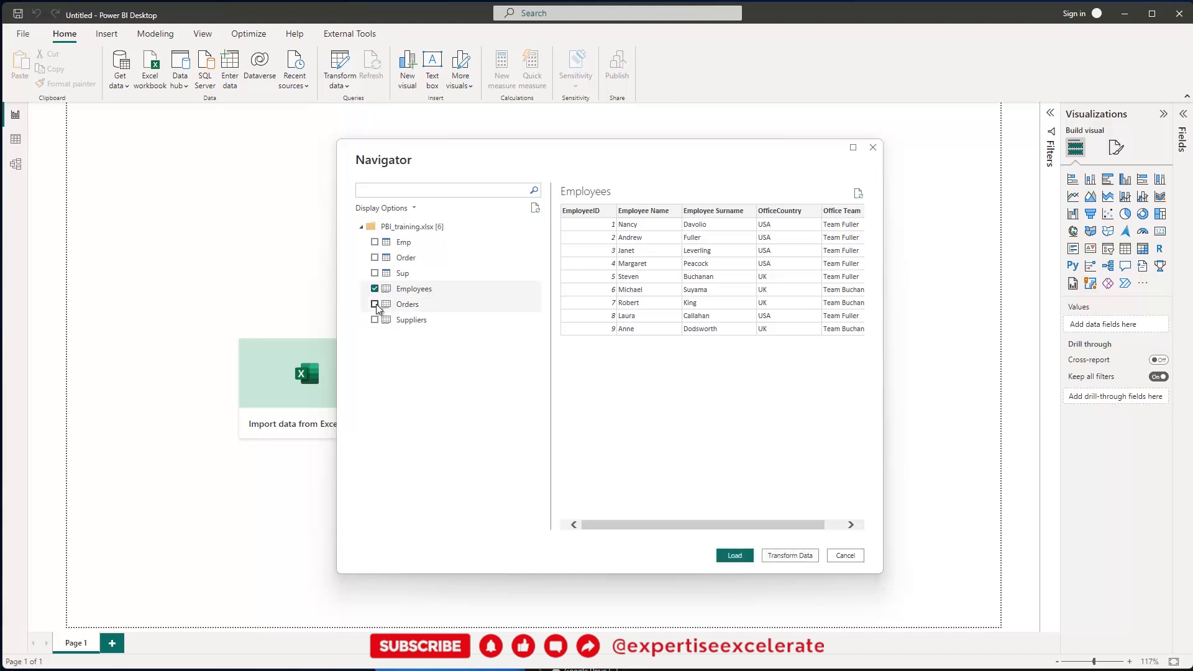
click(375, 305)
click(375, 320)
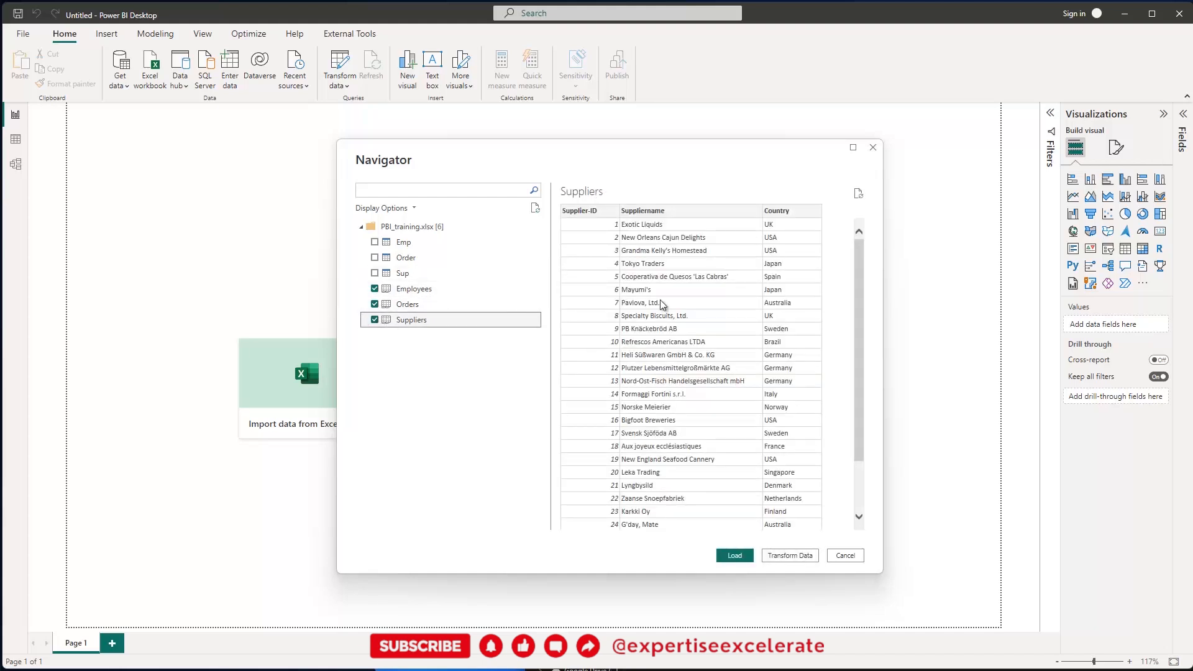
click(793, 555)
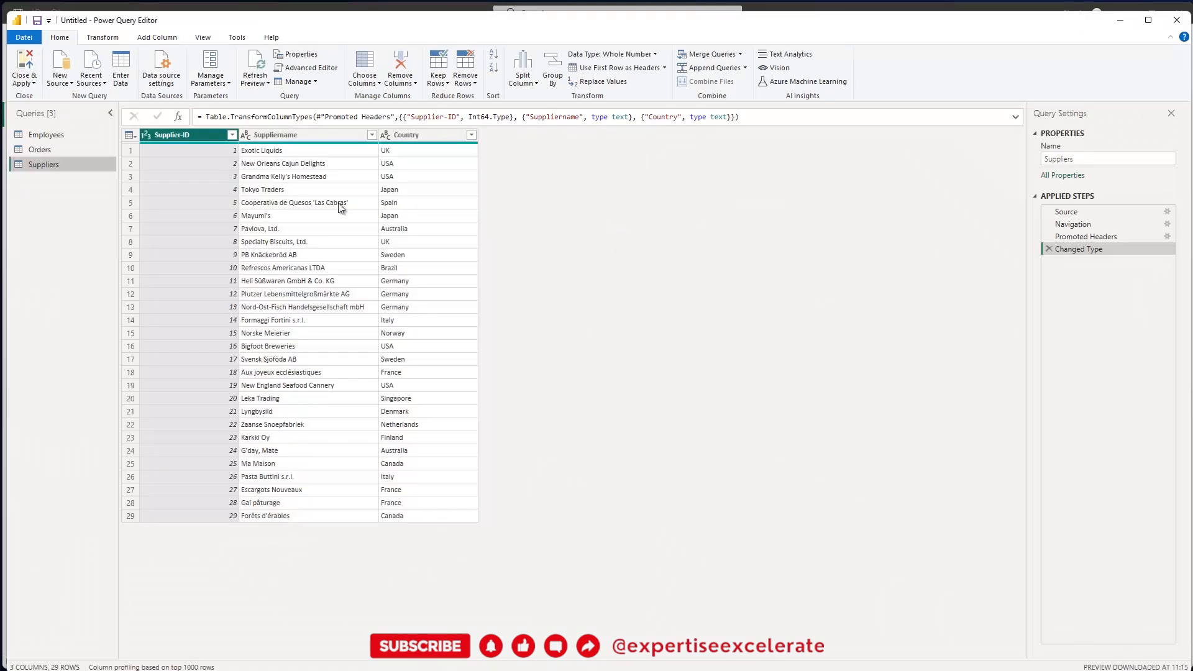
- Copy the Suppliers query's full M code from the Advanced Editor and paste it over the existing code in Notepad
click(42, 133)
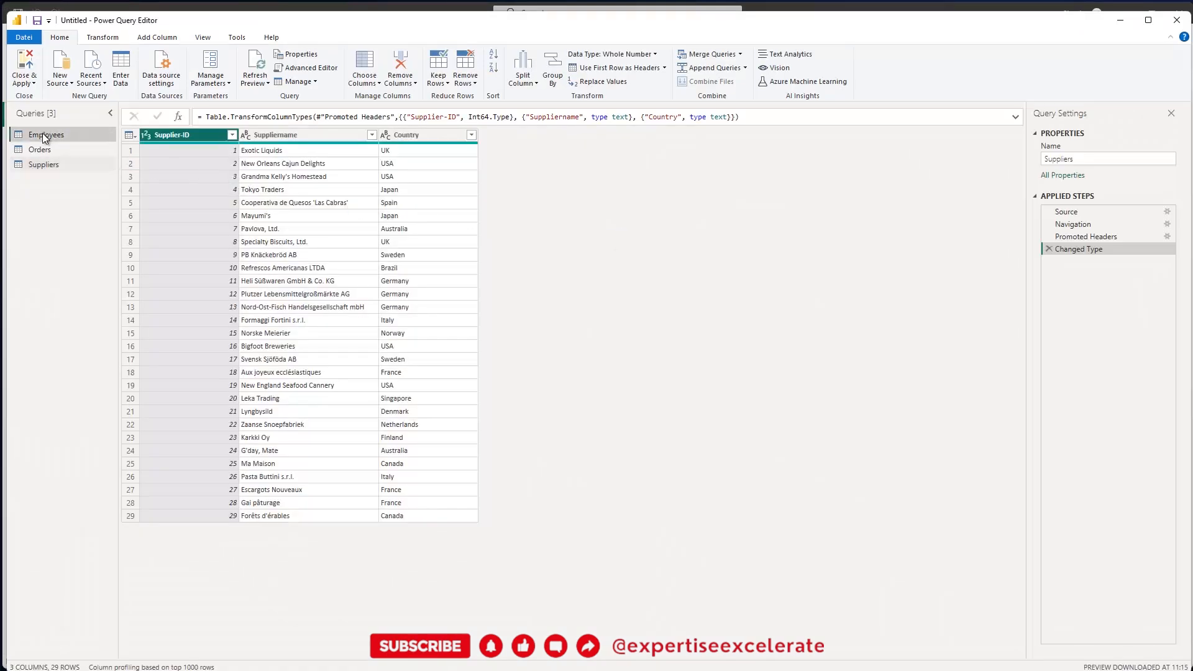
click(43, 151)
click(42, 164)
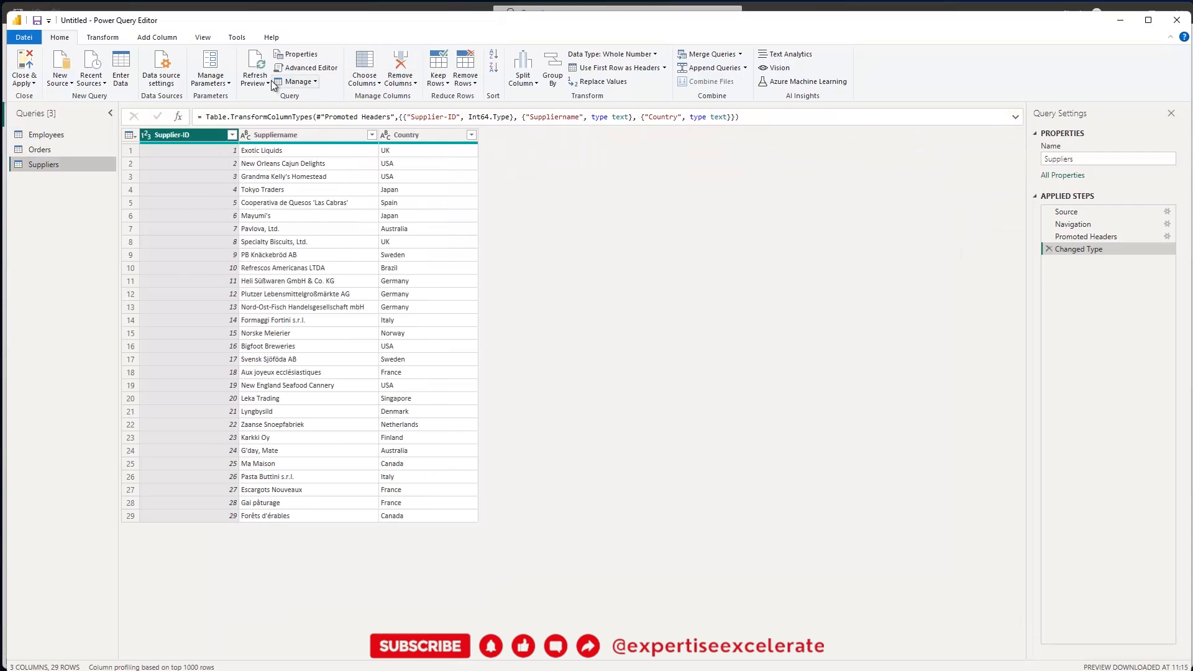
click(307, 70)
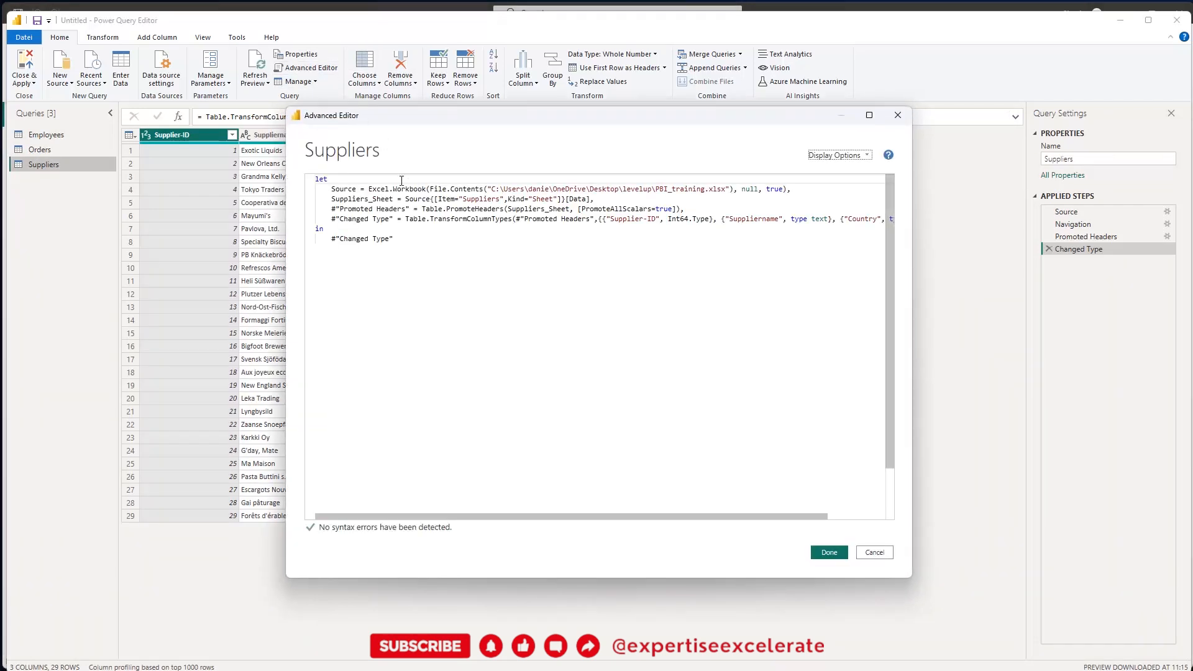
click(411, 244)
key(ctrl+a)
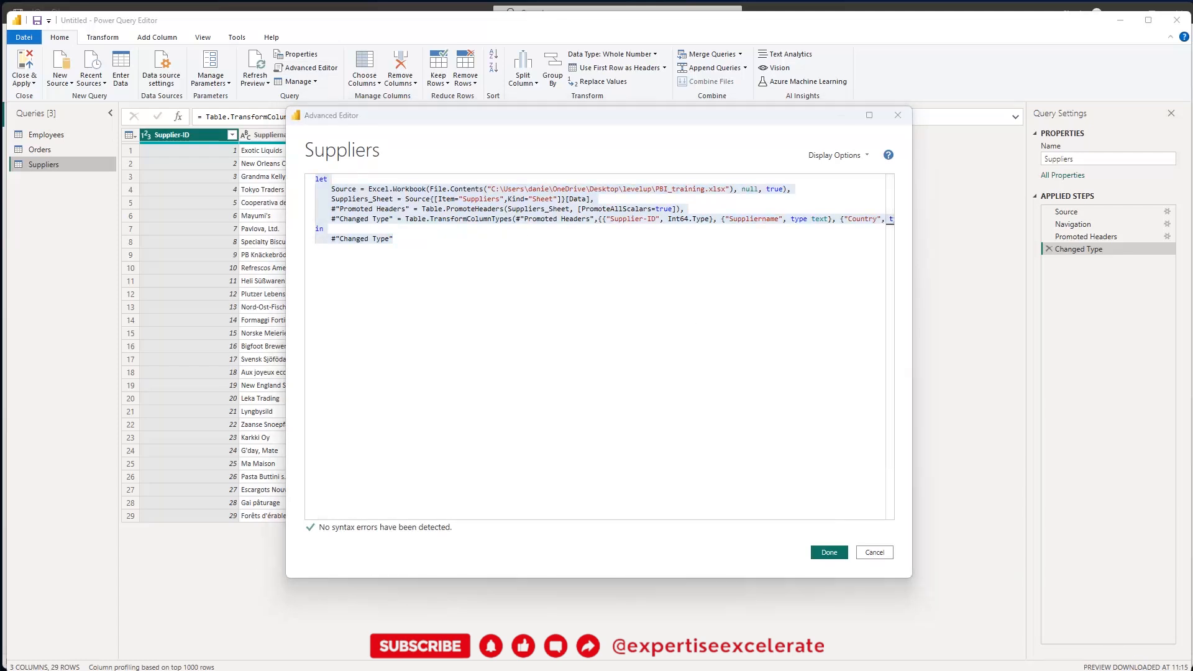
key(alt+Tab)
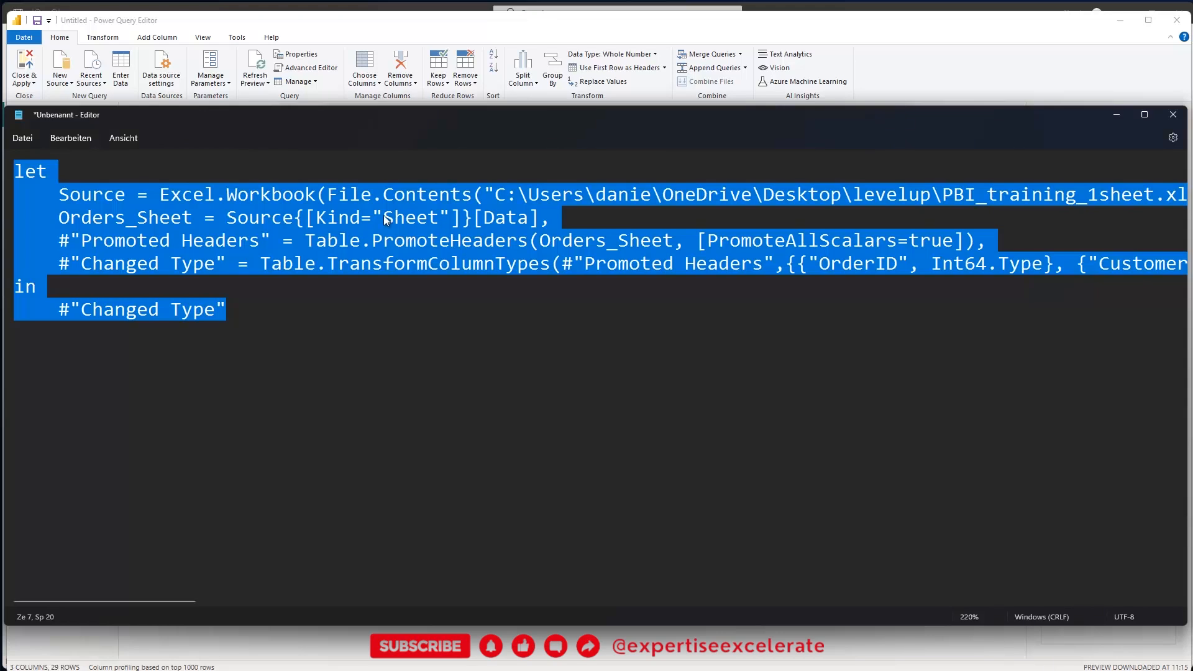
key(ctrl+v)
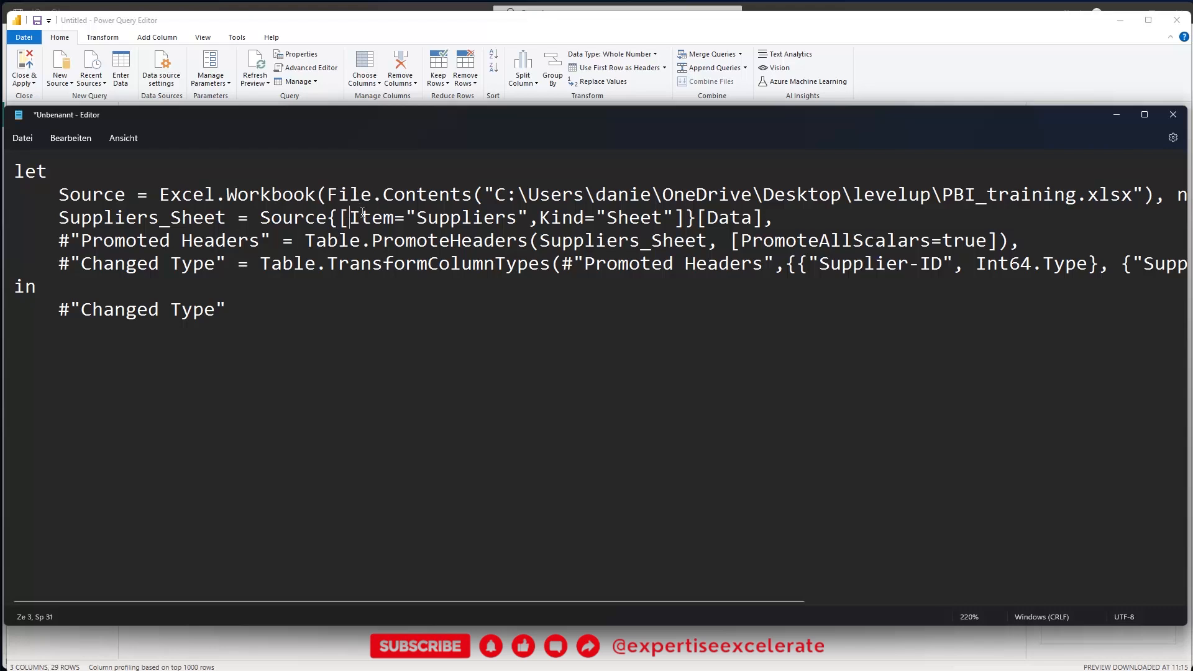
- Examine the Item="Suppliers" and Kind="Sheet" arguments in the Suppliers_Sheet line in Notepad, and minimize the Notepad window
drag(362, 213, 673, 210)
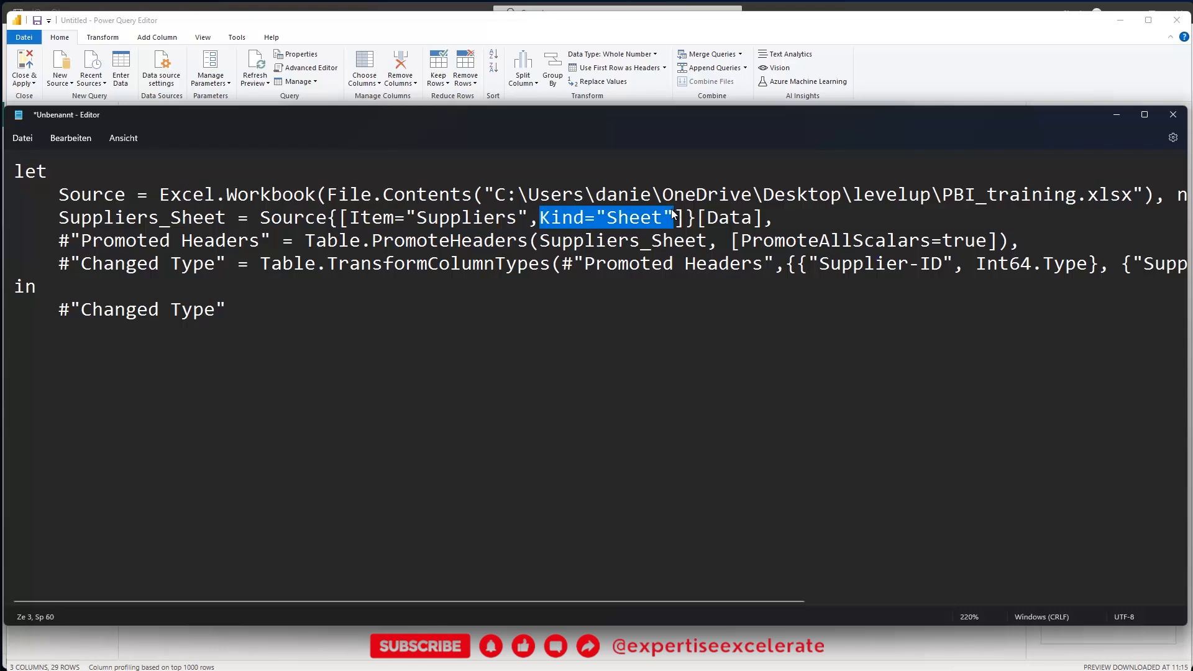
drag(529, 210, 349, 214)
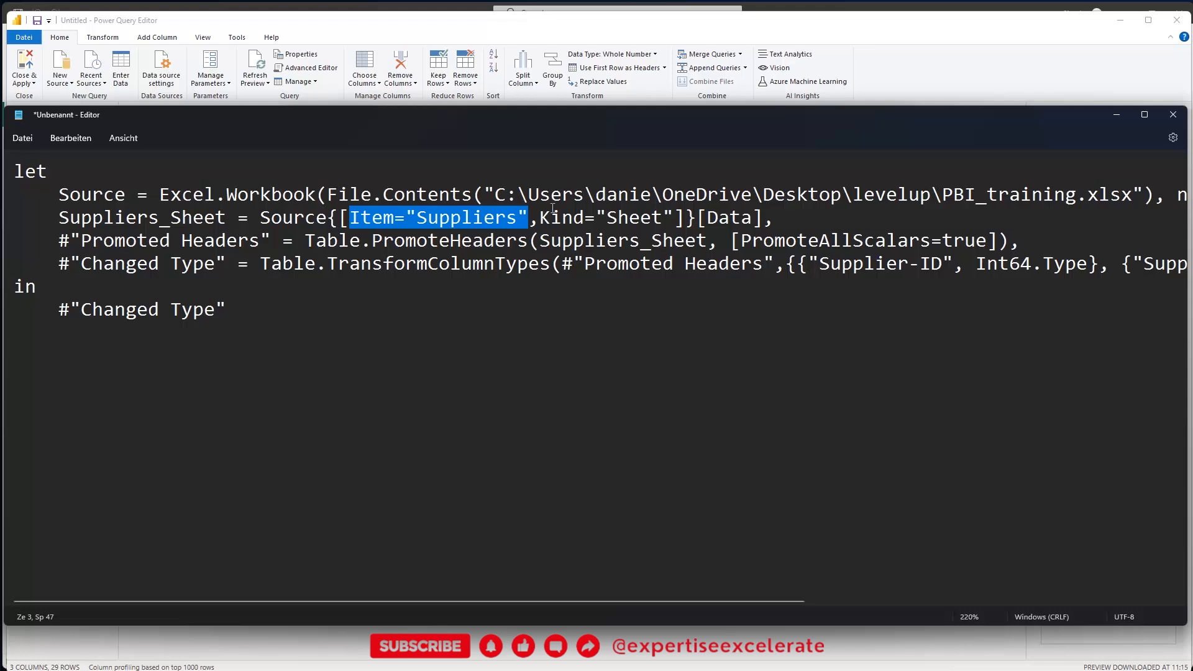
drag(538, 218, 349, 218)
click(1117, 114)
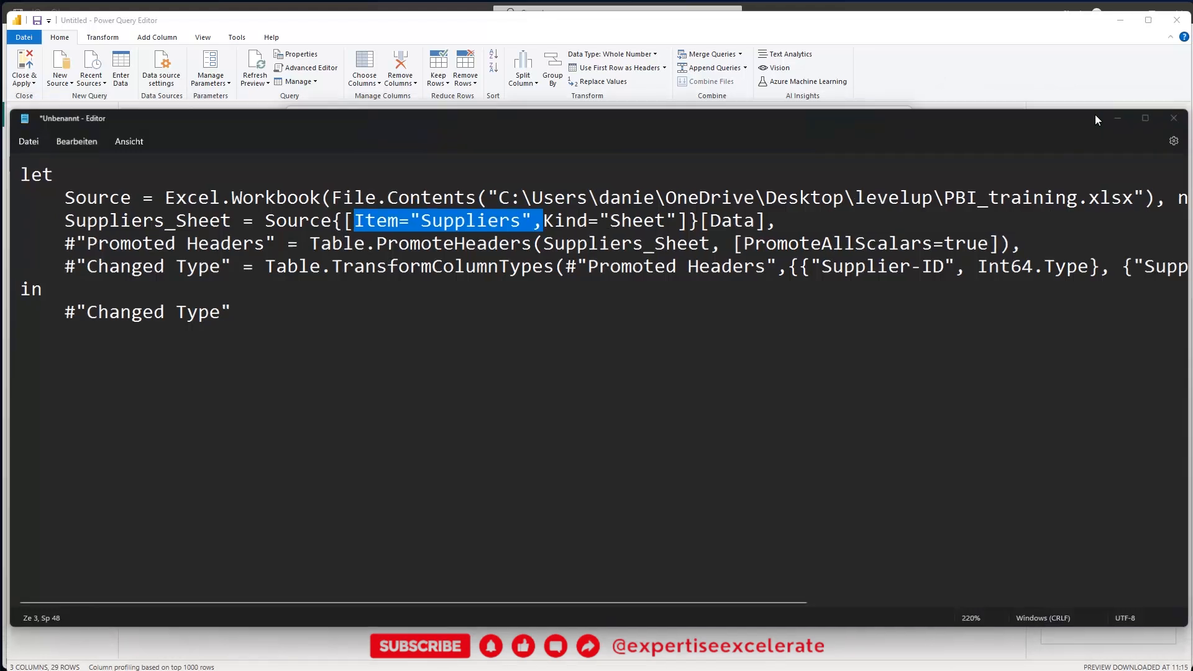
- Try to make the Suppliers query independent of its sheet name by cutting Item="Suppliers", from the Suppliers_Sheet line and applying the code
click(471, 235)
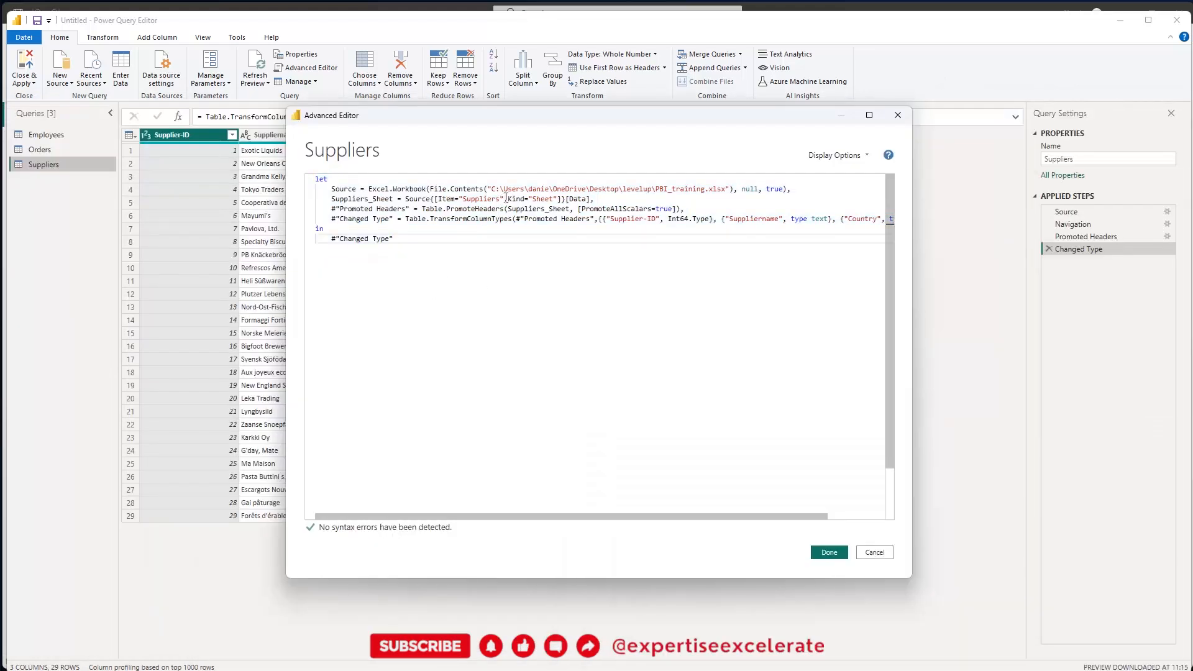
drag(508, 199, 438, 199)
key(ctrl+c)
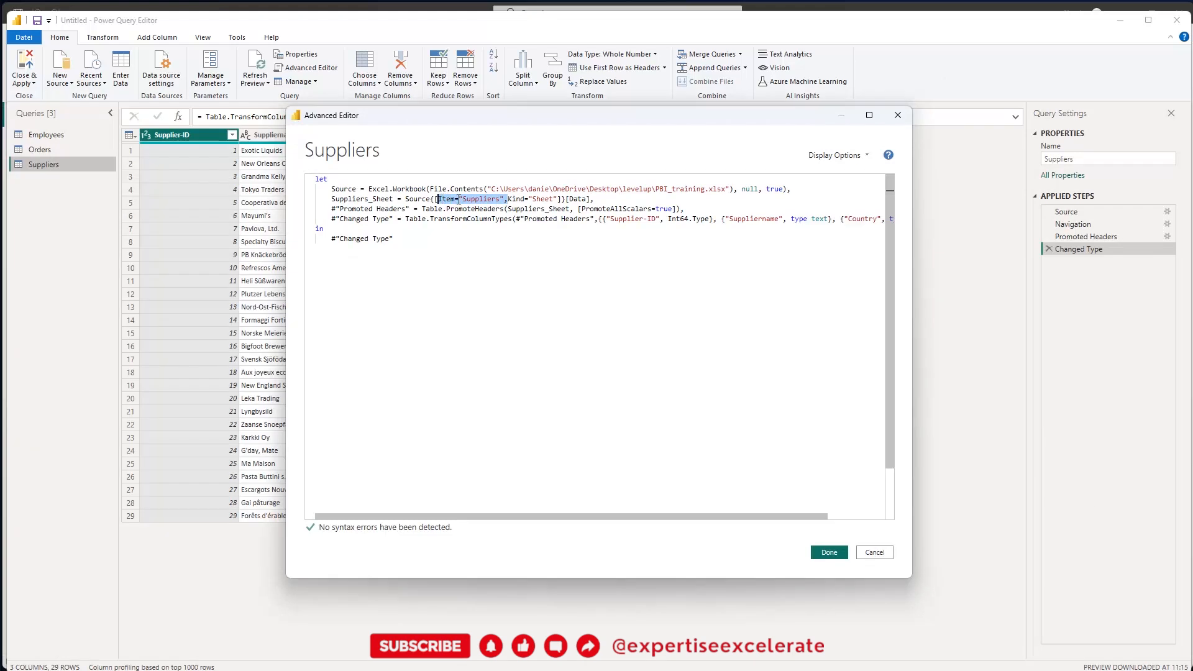
key(Delete)
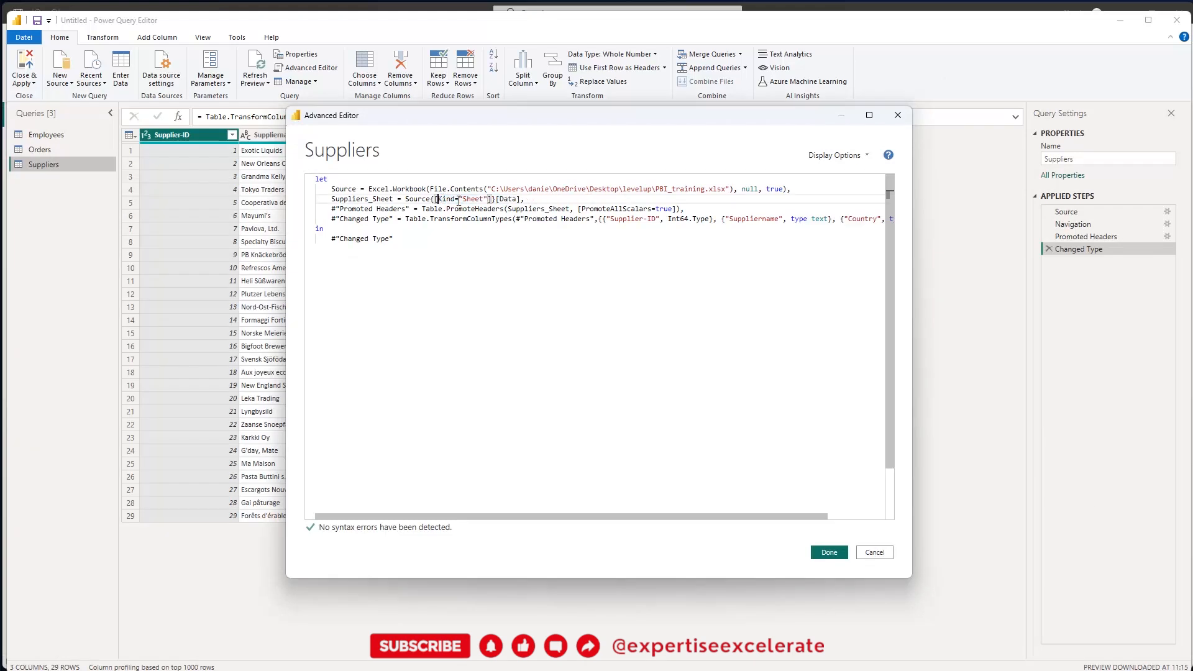
click(829, 552)
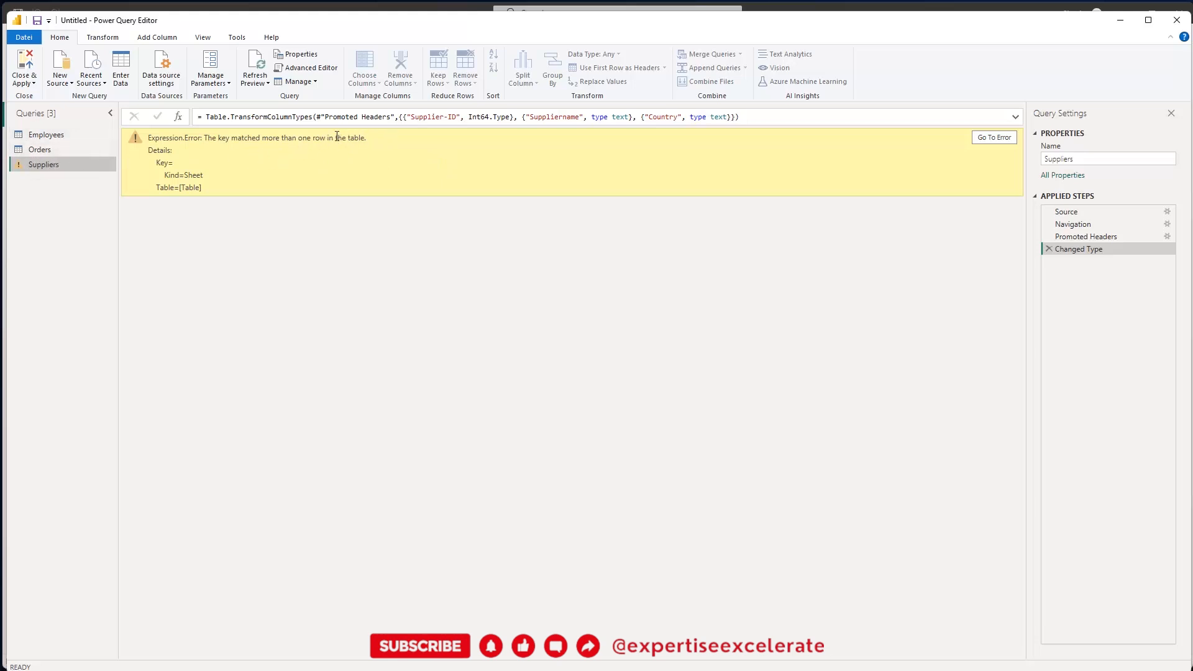
- Restore Item="Suppliers", before Kind="Sheet" in the Suppliers query's code and apply it
click(309, 68)
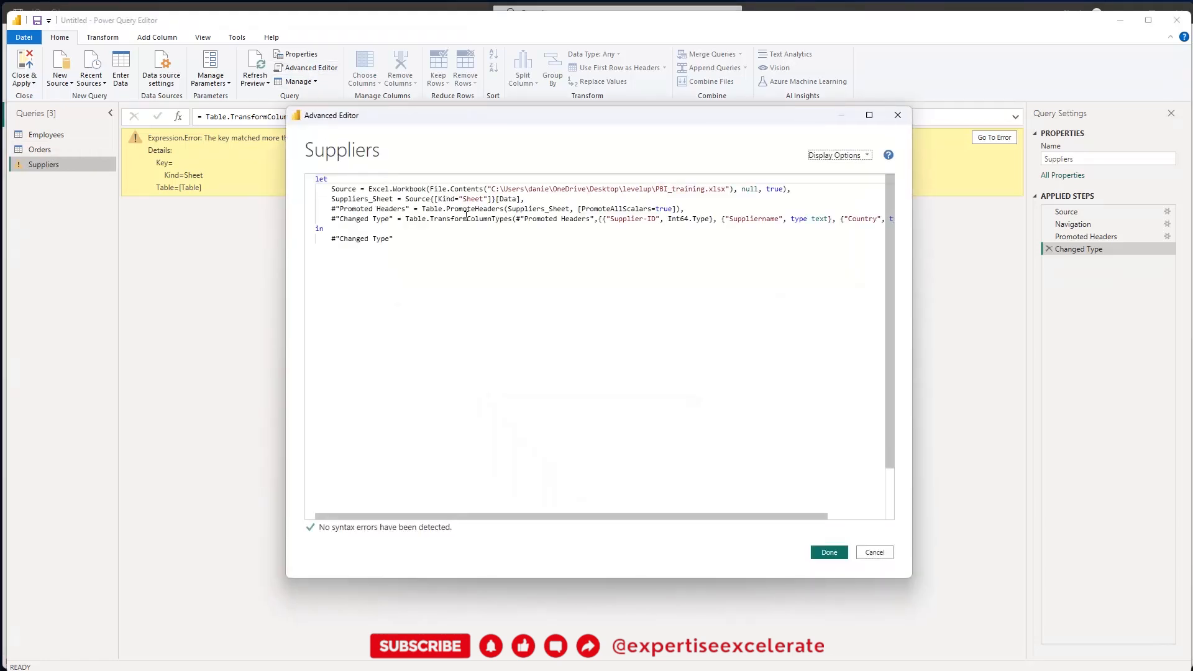
click(438, 198)
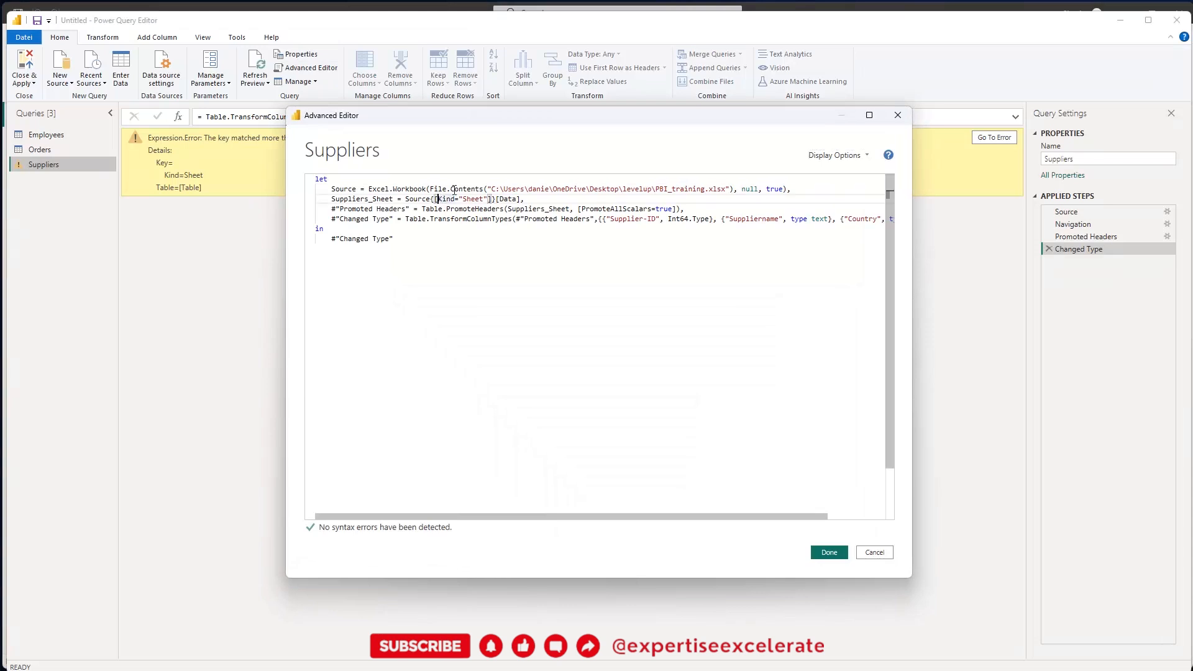
key(ctrl+v)
click(829, 552)
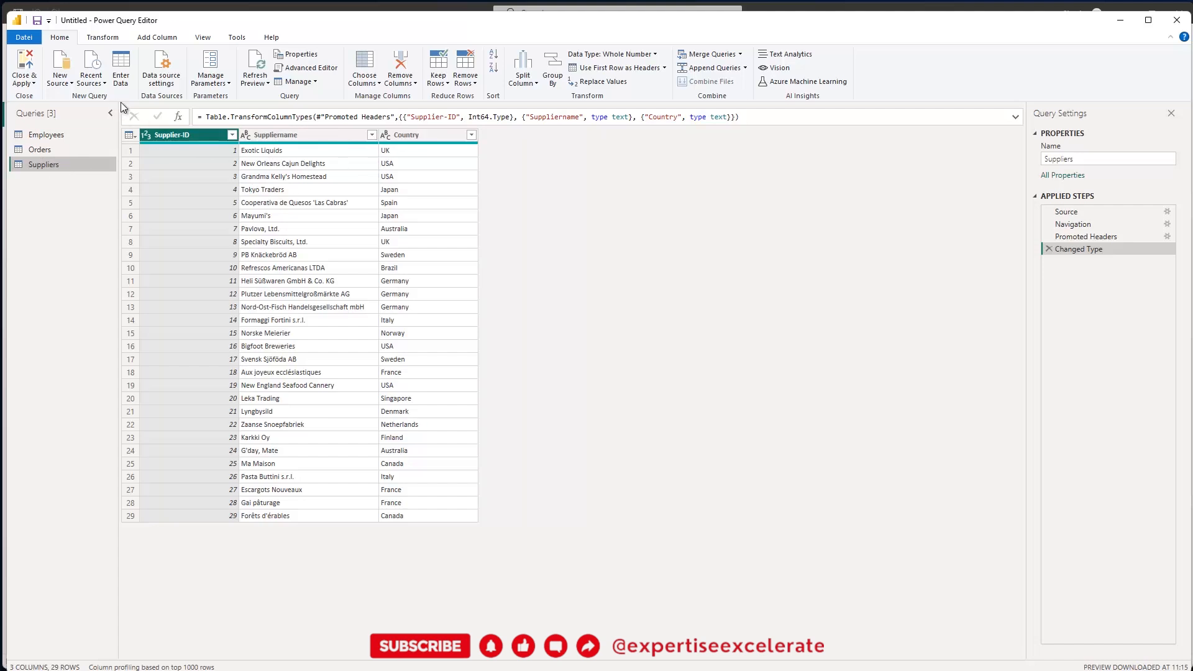
- Apply the queries to the report and arrange the model diagram with Suppliers opposite Employees and Orders below them
click(24, 61)
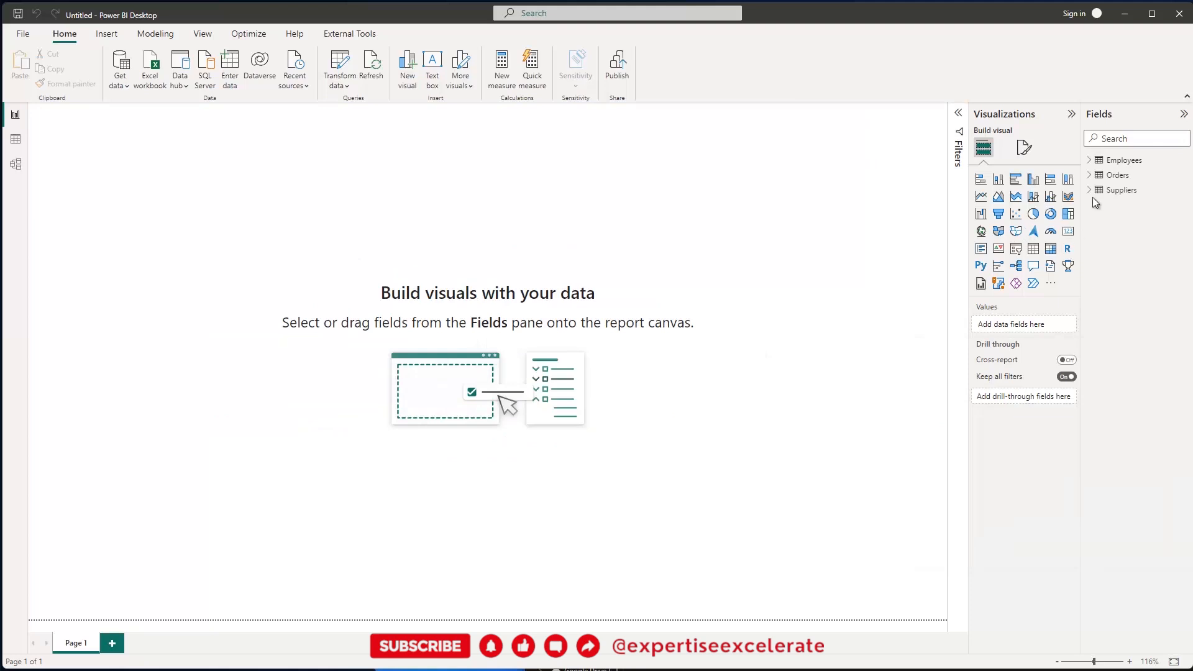
click(15, 164)
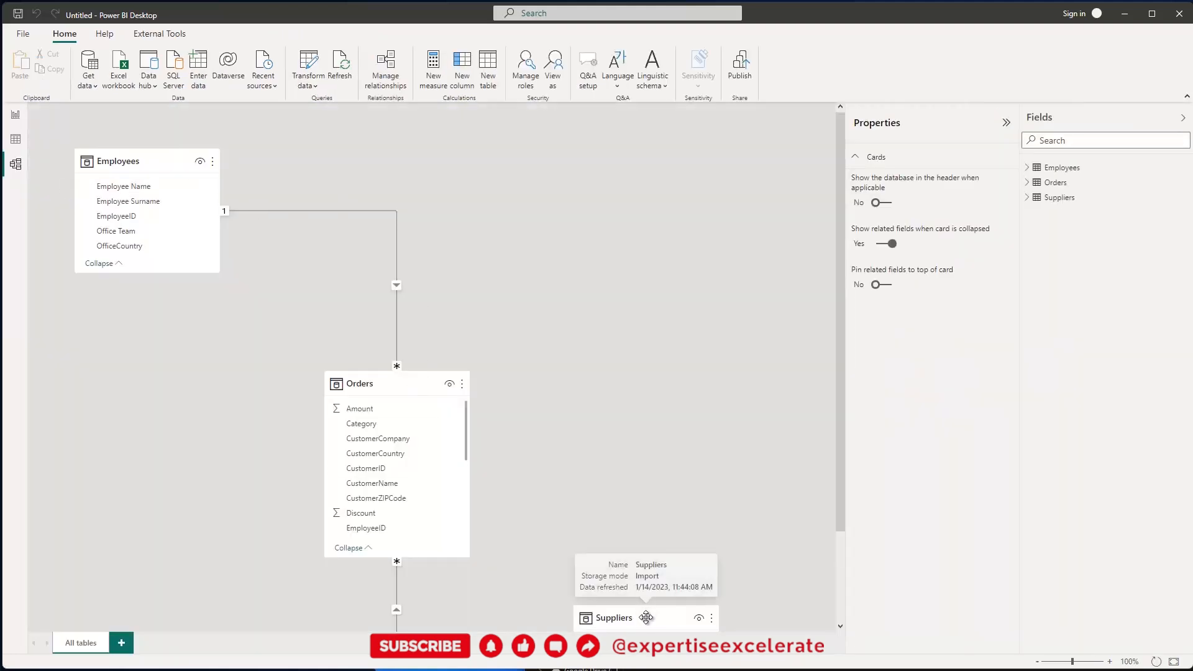
drag(642, 609, 656, 150)
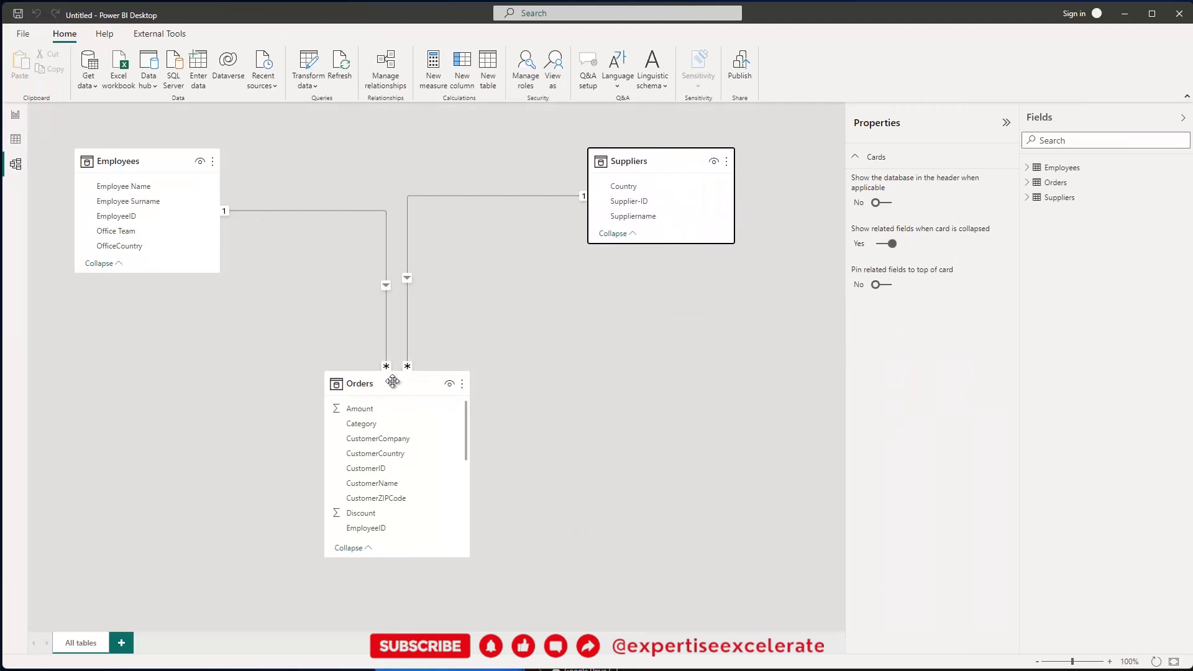
drag(391, 382, 411, 438)
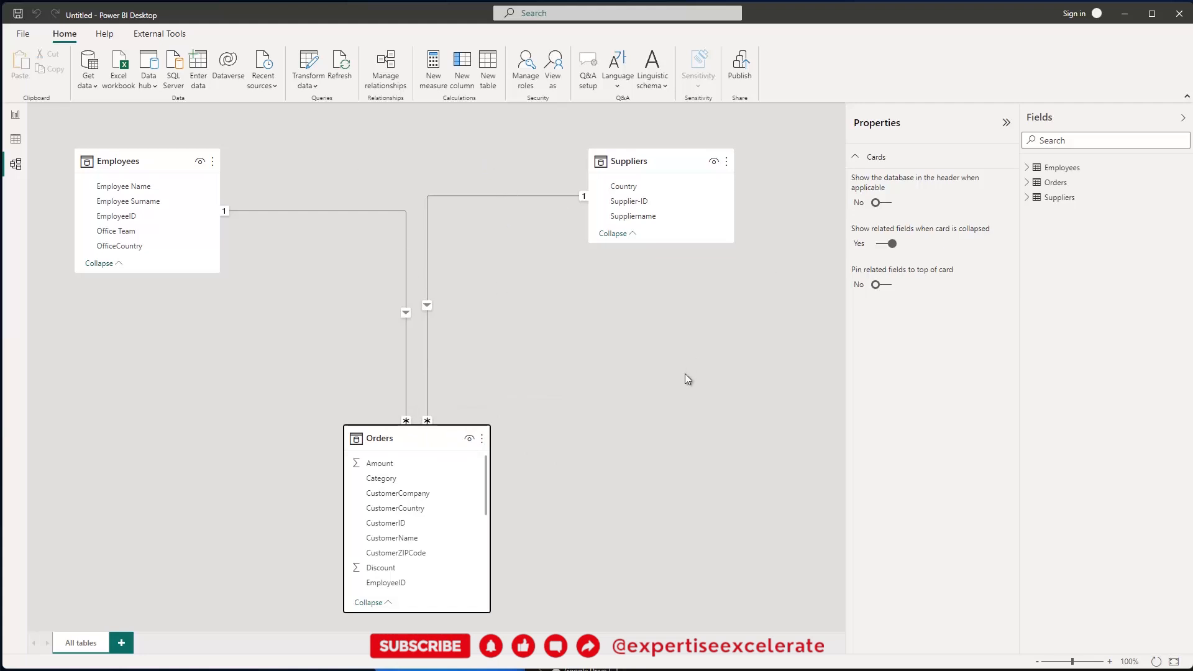
- Create a column chart of the sum of Orders Sales by Employee Name, and enlarge and move it towards the middle of the report page
click(16, 117)
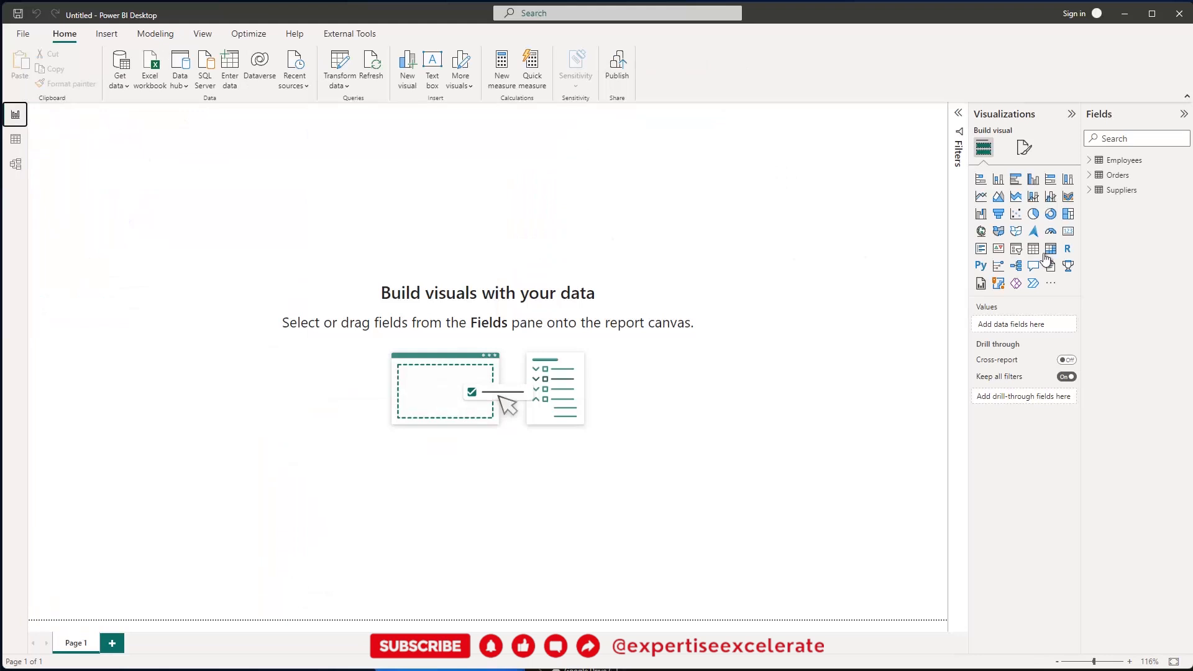
click(1088, 177)
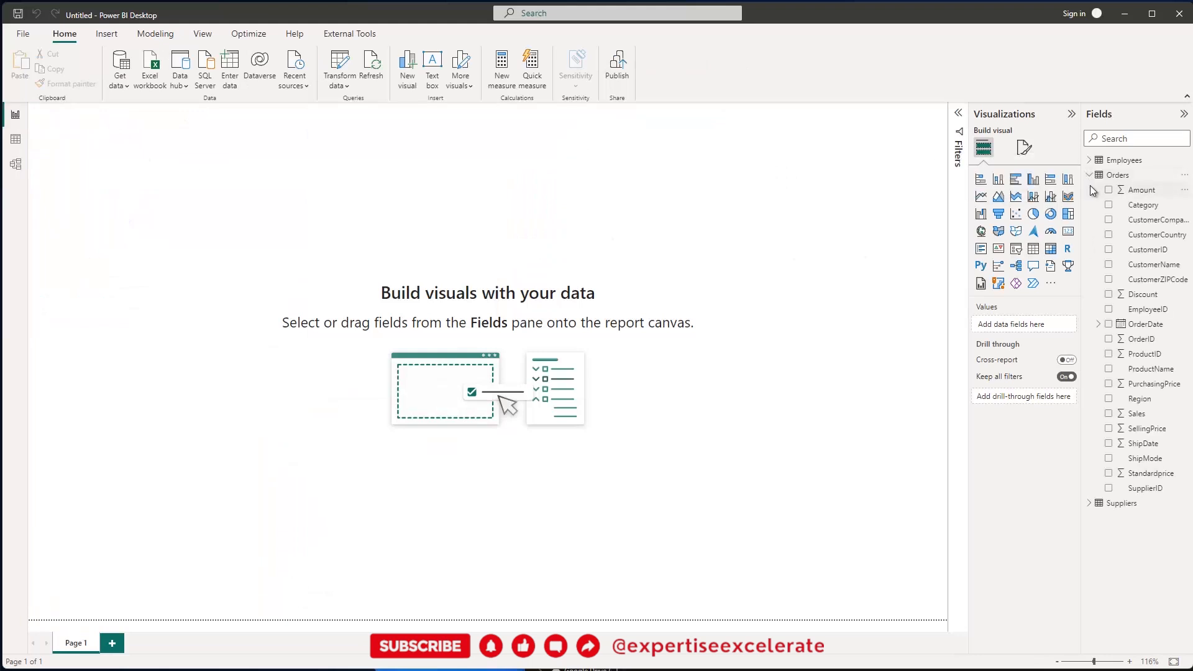
click(1109, 413)
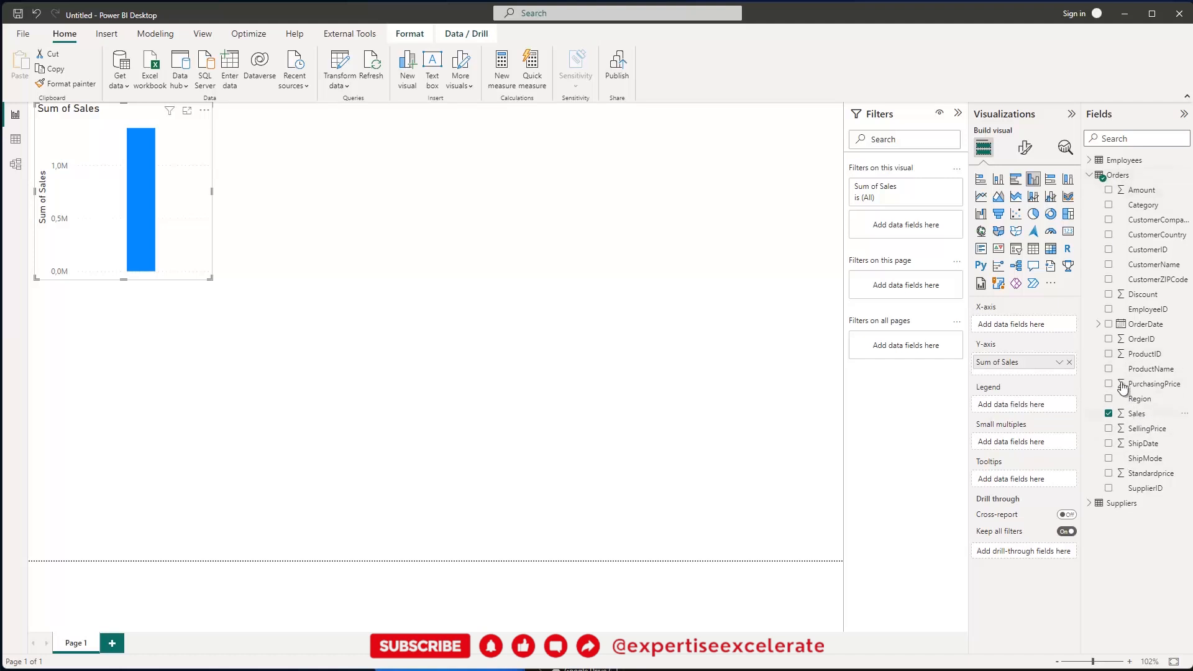
click(1089, 503)
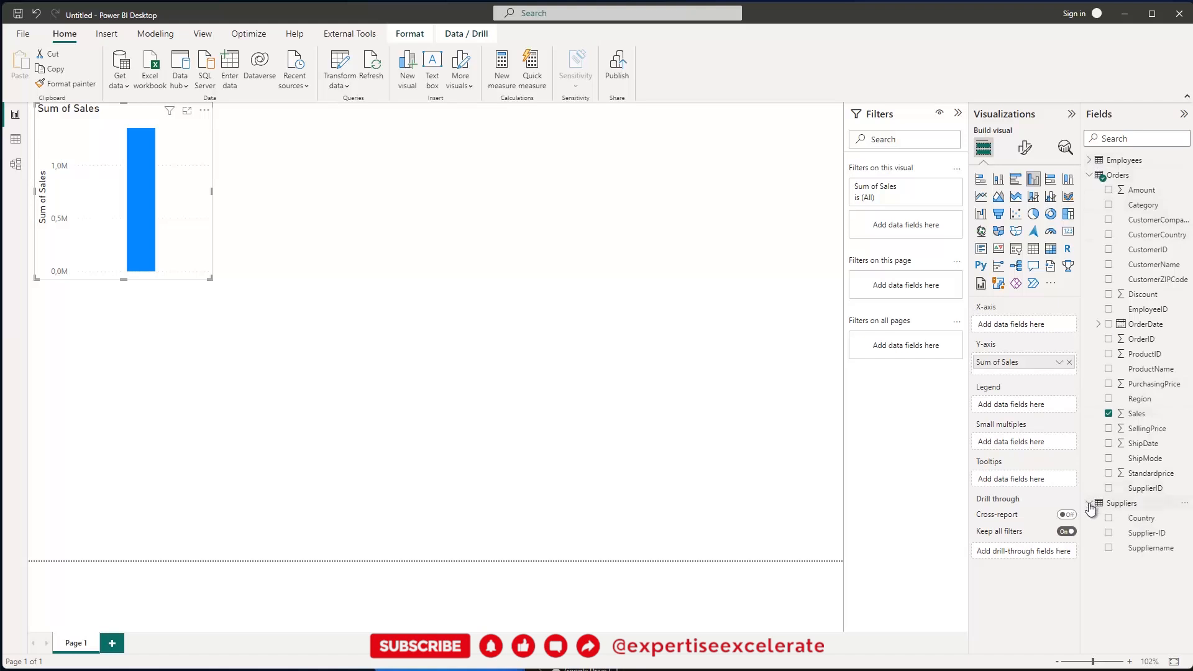
click(1088, 161)
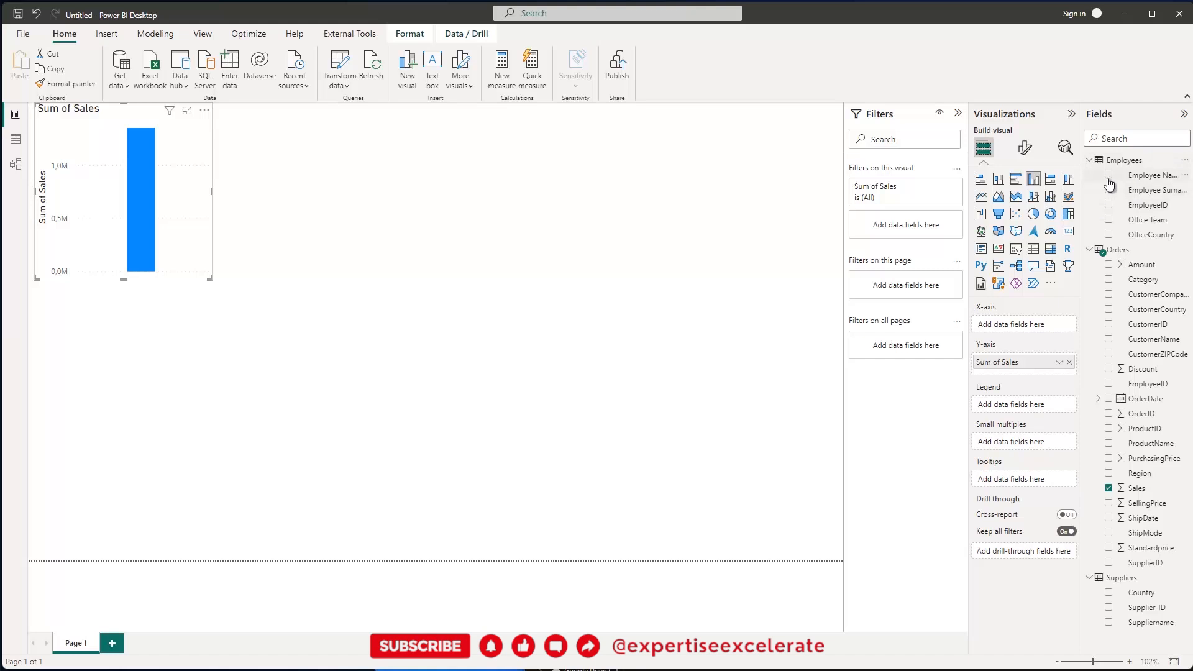
click(1108, 176)
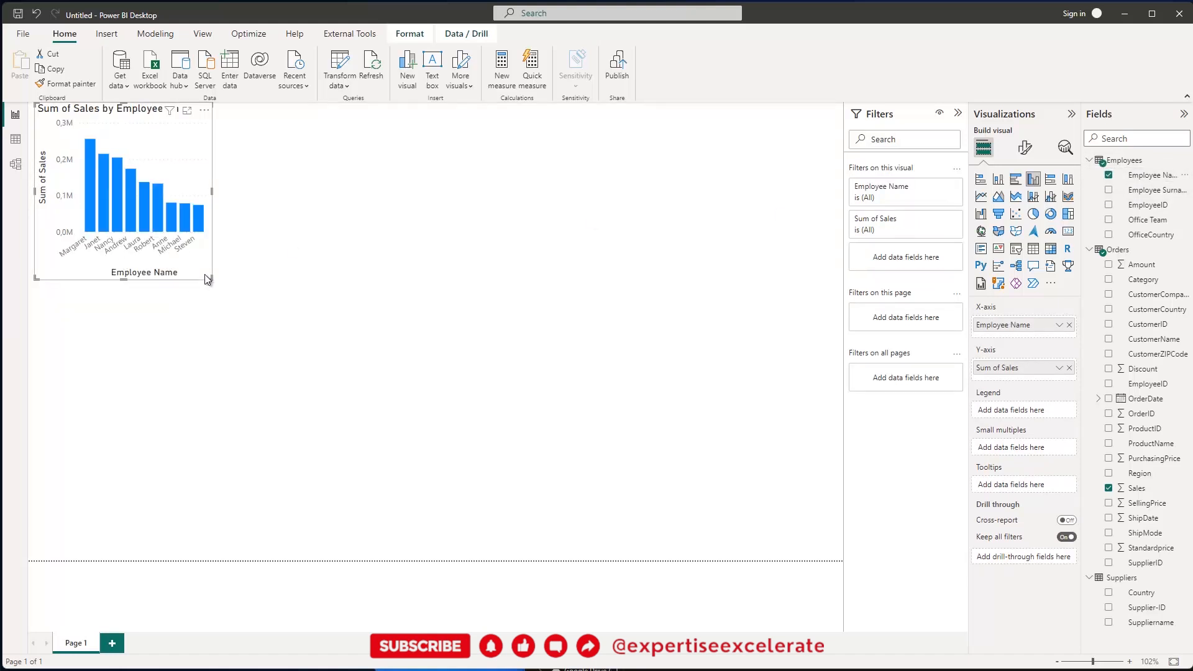
drag(212, 279, 539, 406)
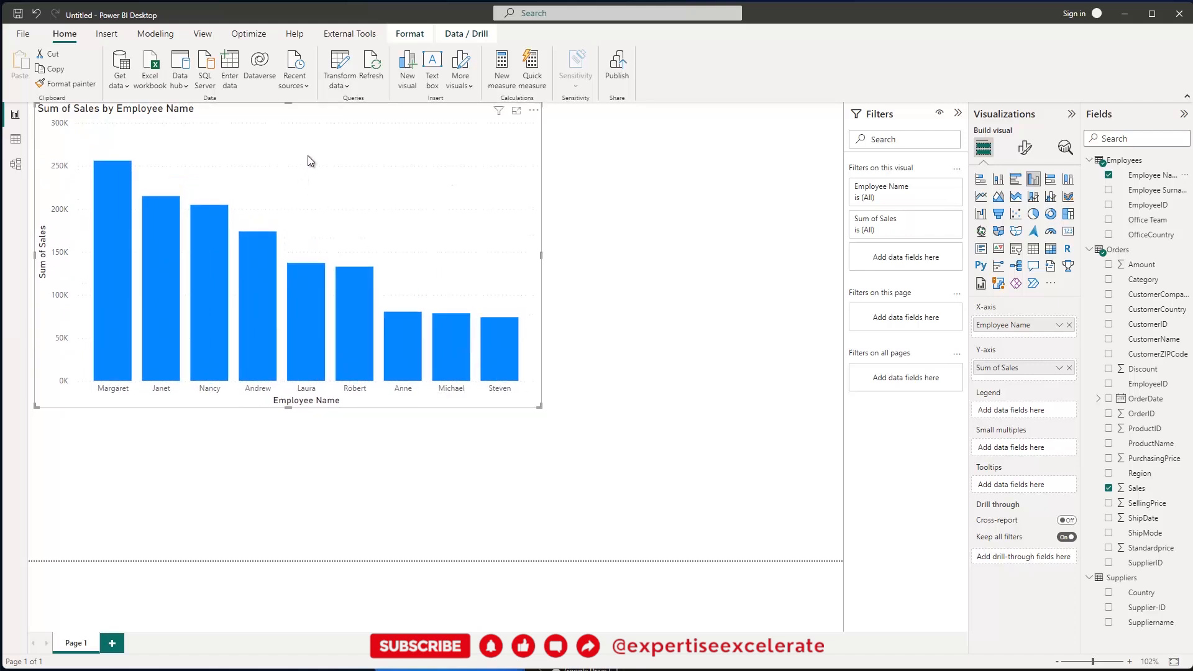
drag(307, 156, 364, 236)
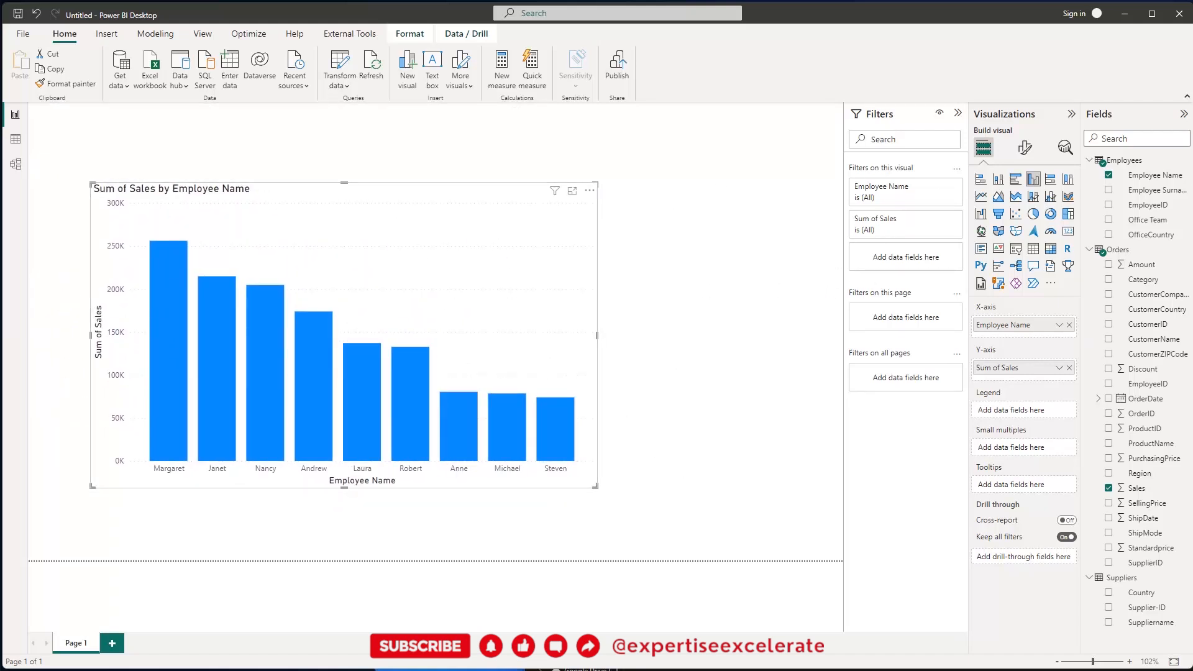
- Close the PBI_training_1sheet.xlsx workbook and open PBI_training.xlsx from the levelup folder for editing in Excel
key(alt+Tab)
click(677, 334)
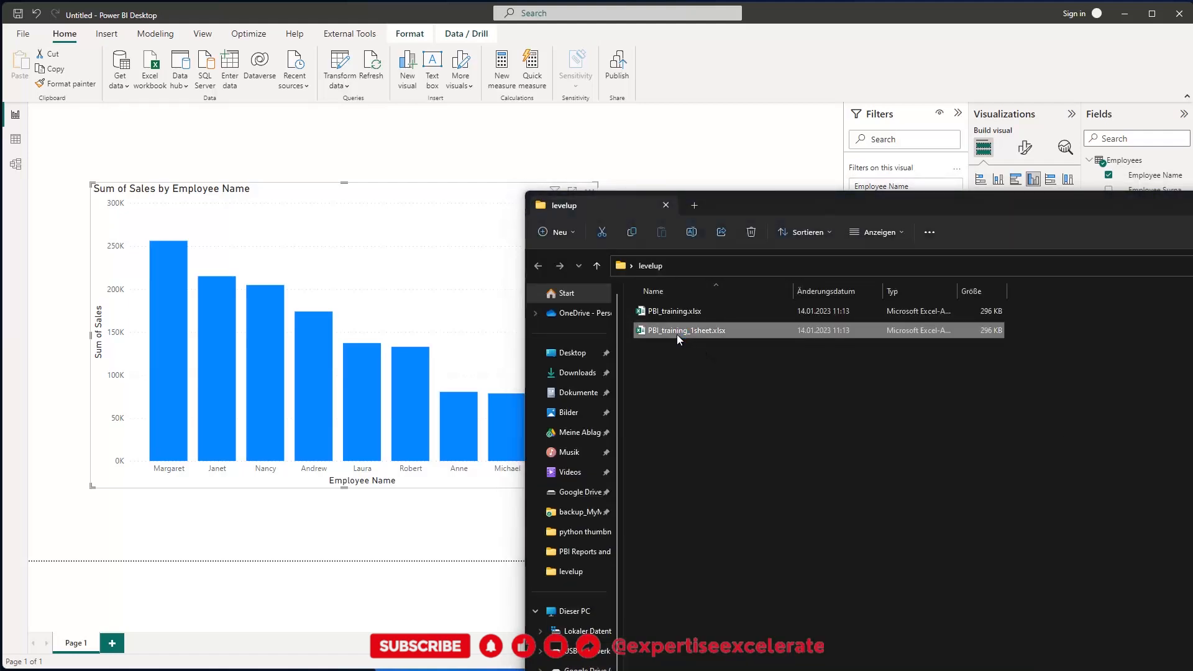
click(673, 314)
key(alt+Tab)
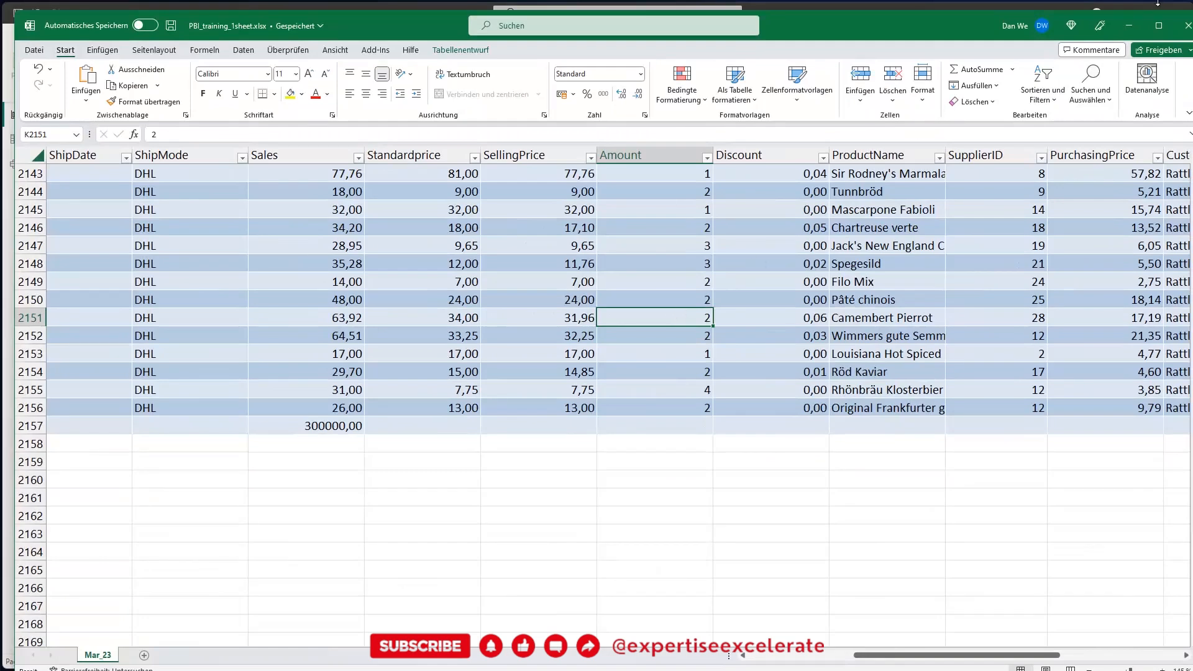
click(1185, 26)
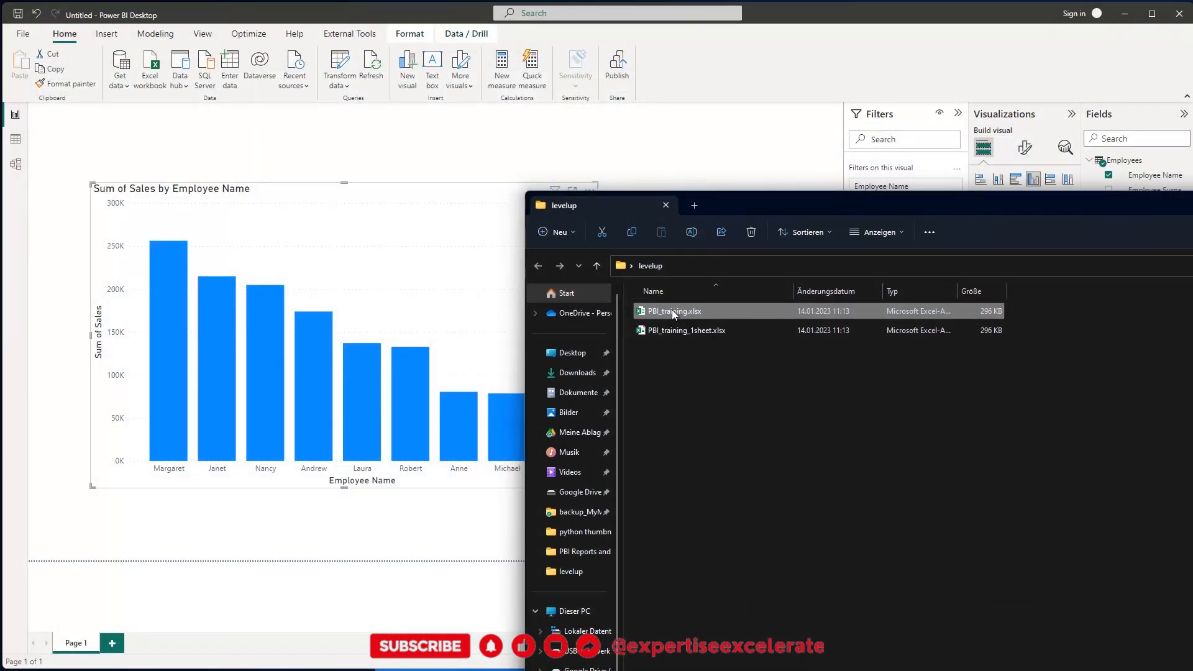
double_click(672, 311)
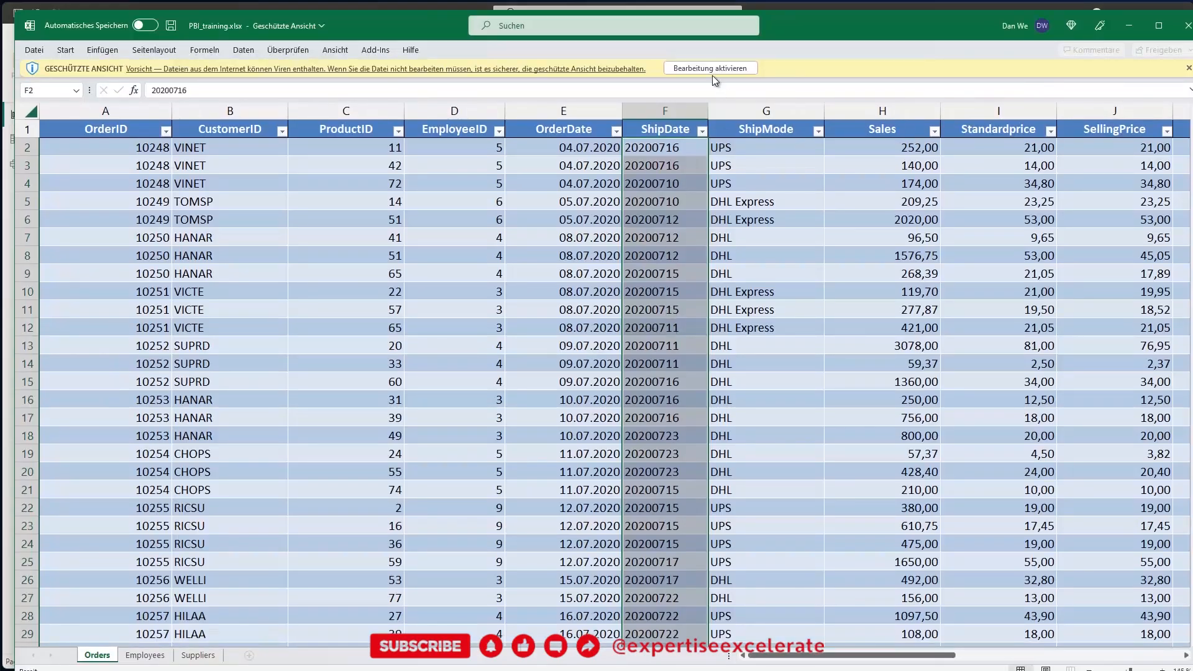
click(712, 70)
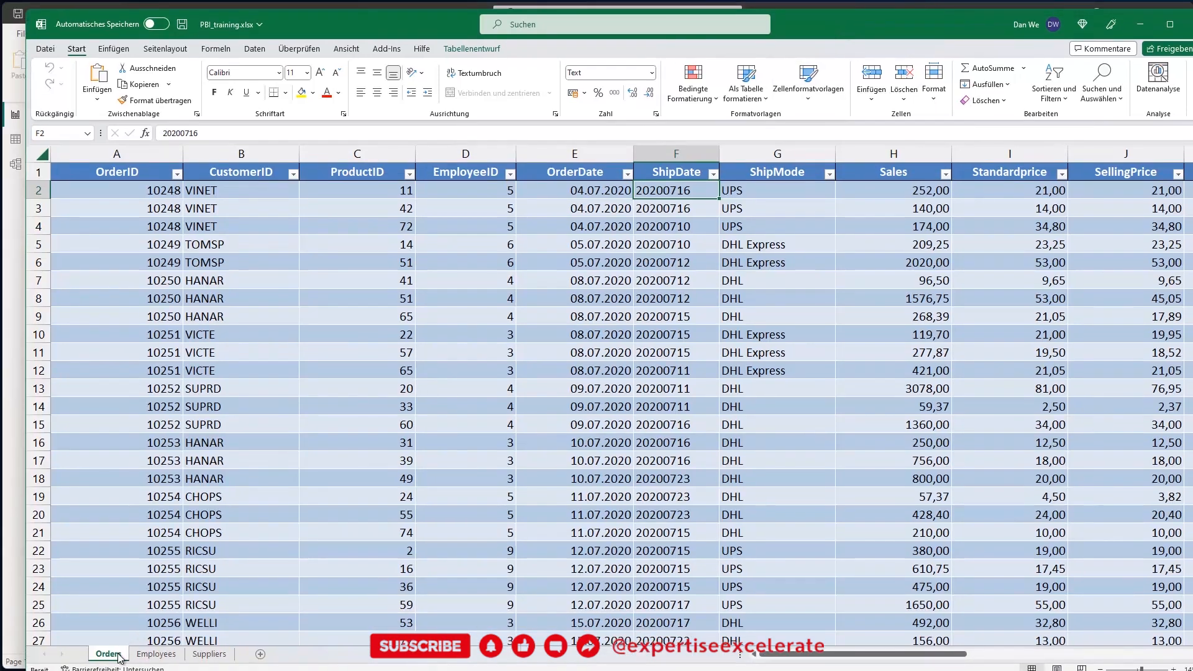
- Rename the Orders sheet in PBI_training.xlsx as Apr23, save the workbook and minimize it
double_click(120, 652)
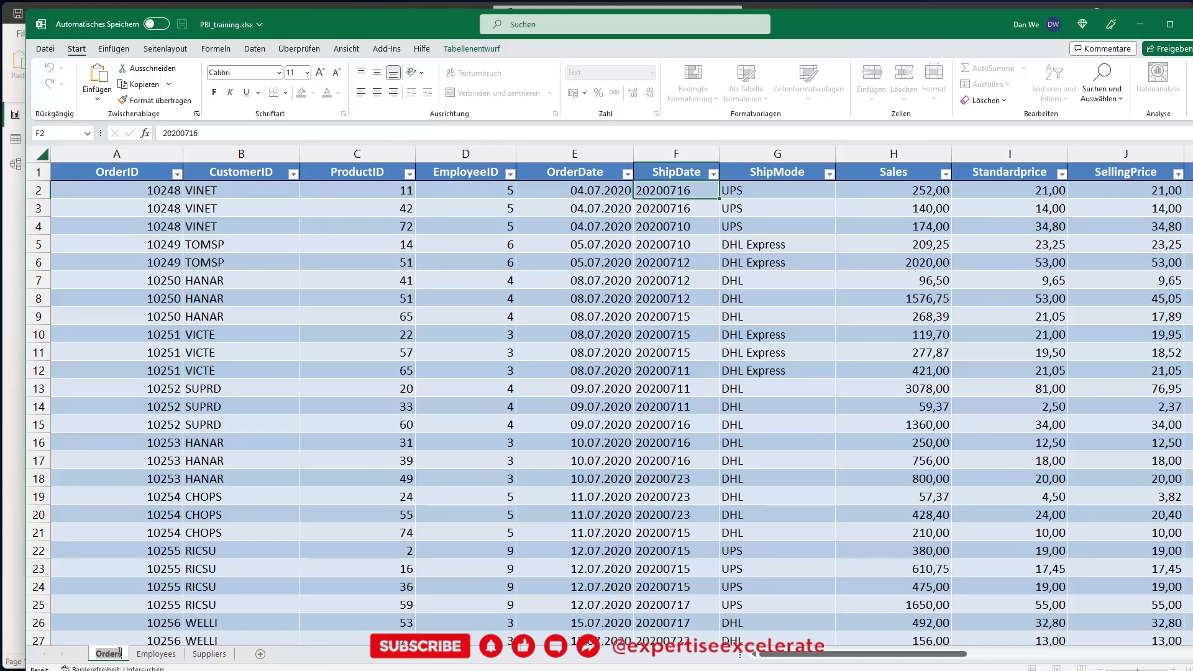
text(S)
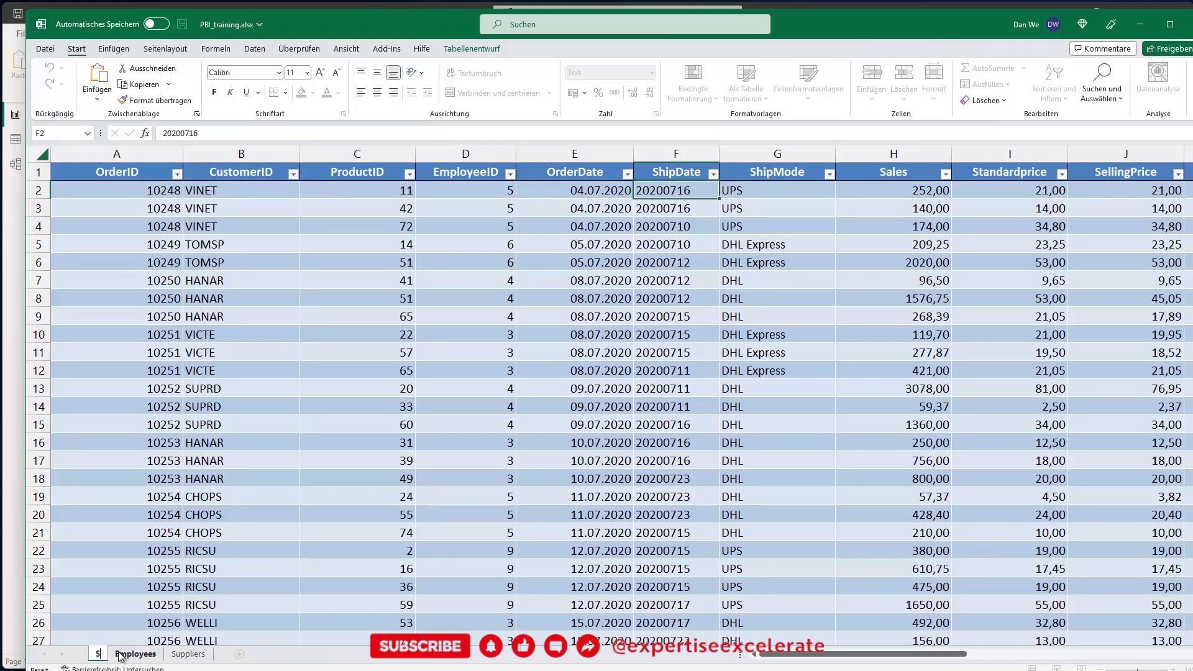
key(BackSpace)
text(Apr23)
key(Return)
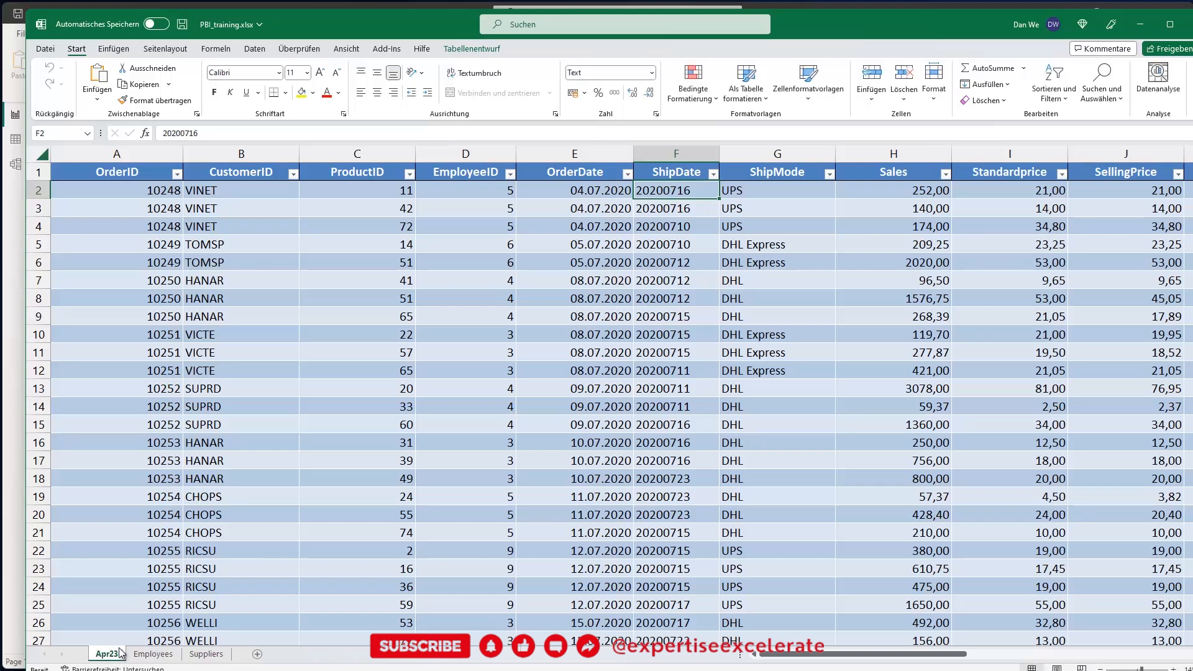
key(ctrl+s)
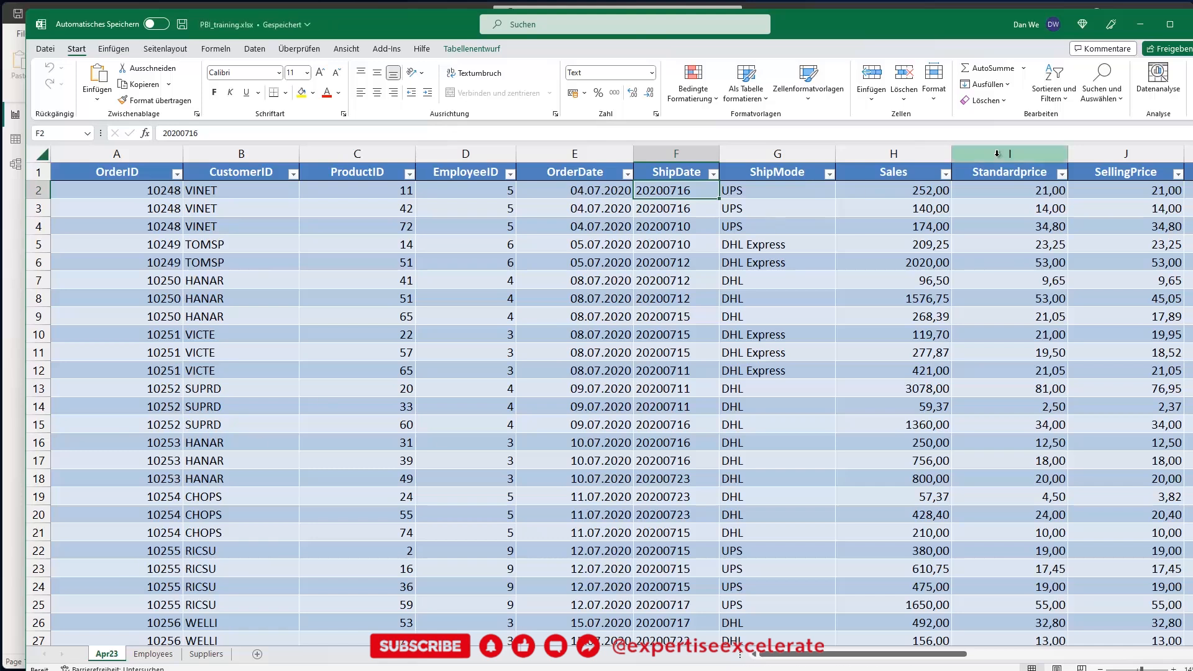
click(1140, 24)
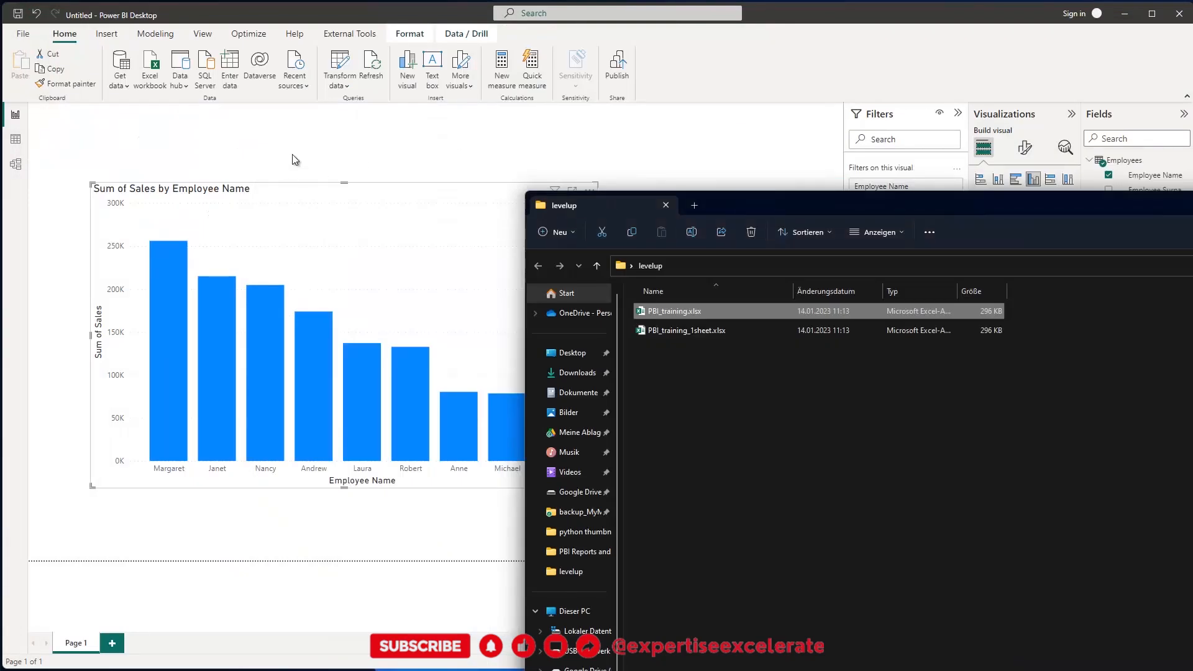
- Try to refresh the Power BI report's data with the renamed sheet, and dismiss the Refresh dialog
click(407, 125)
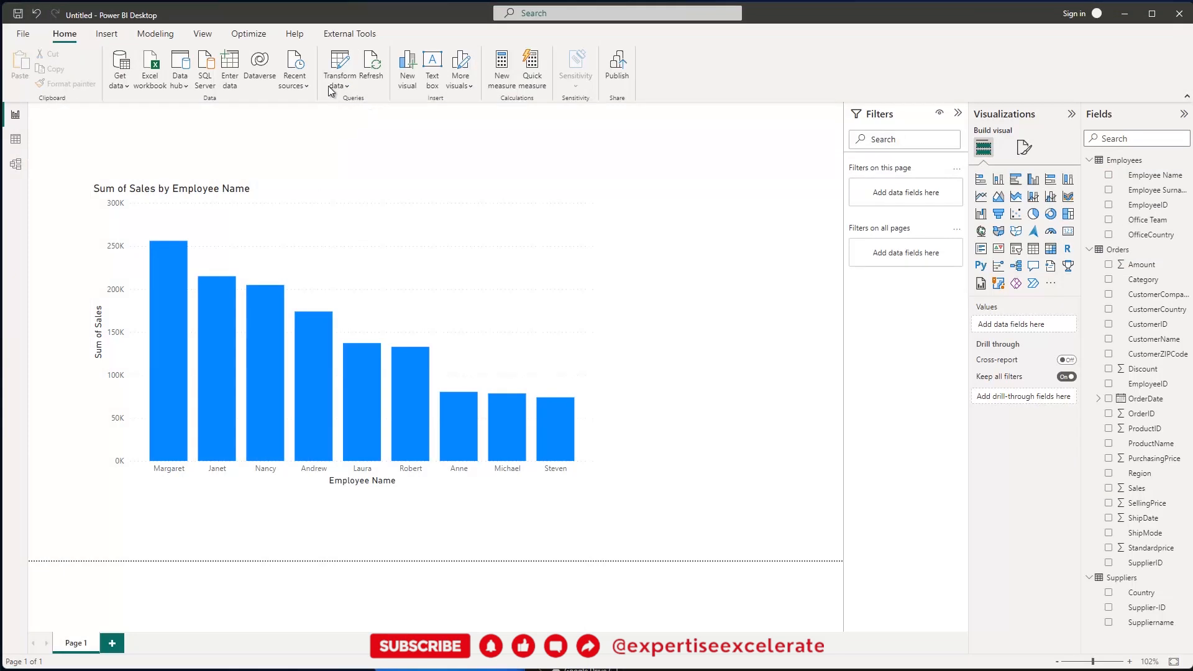
click(371, 69)
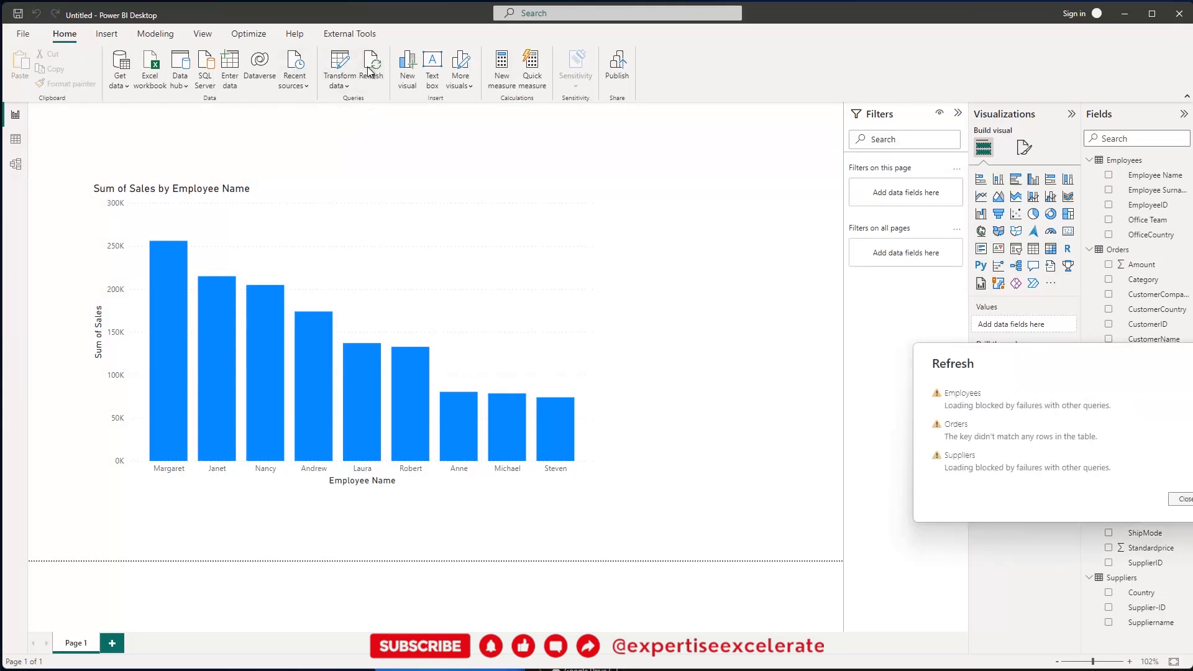
drag(1019, 349, 518, 223)
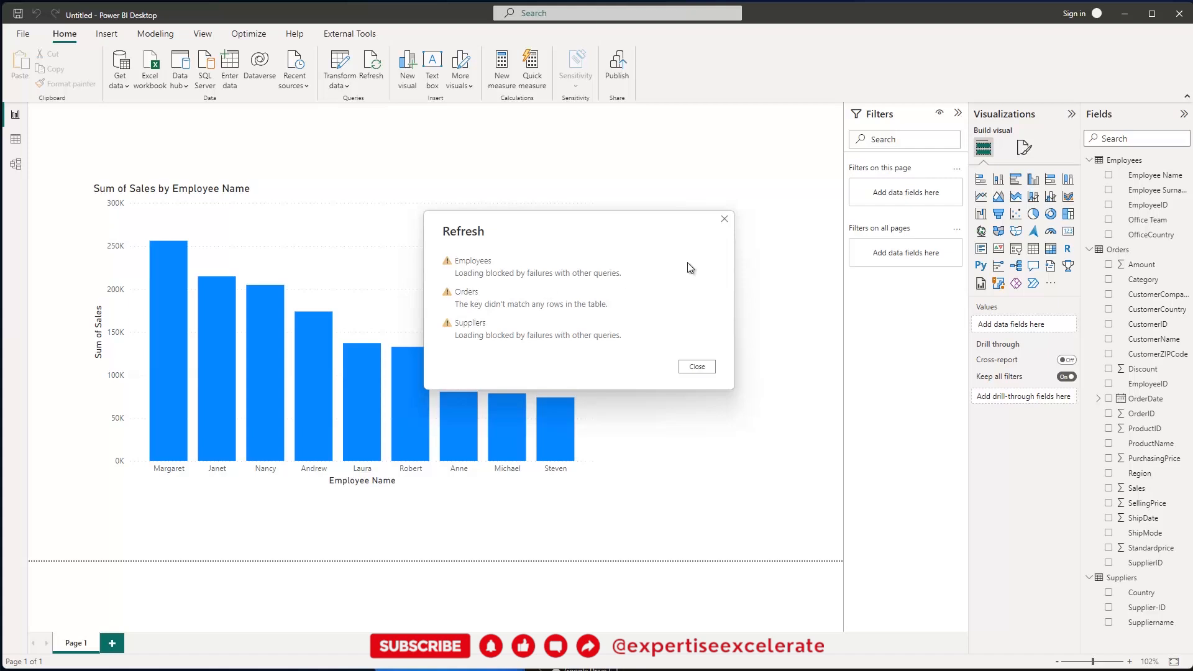
click(725, 220)
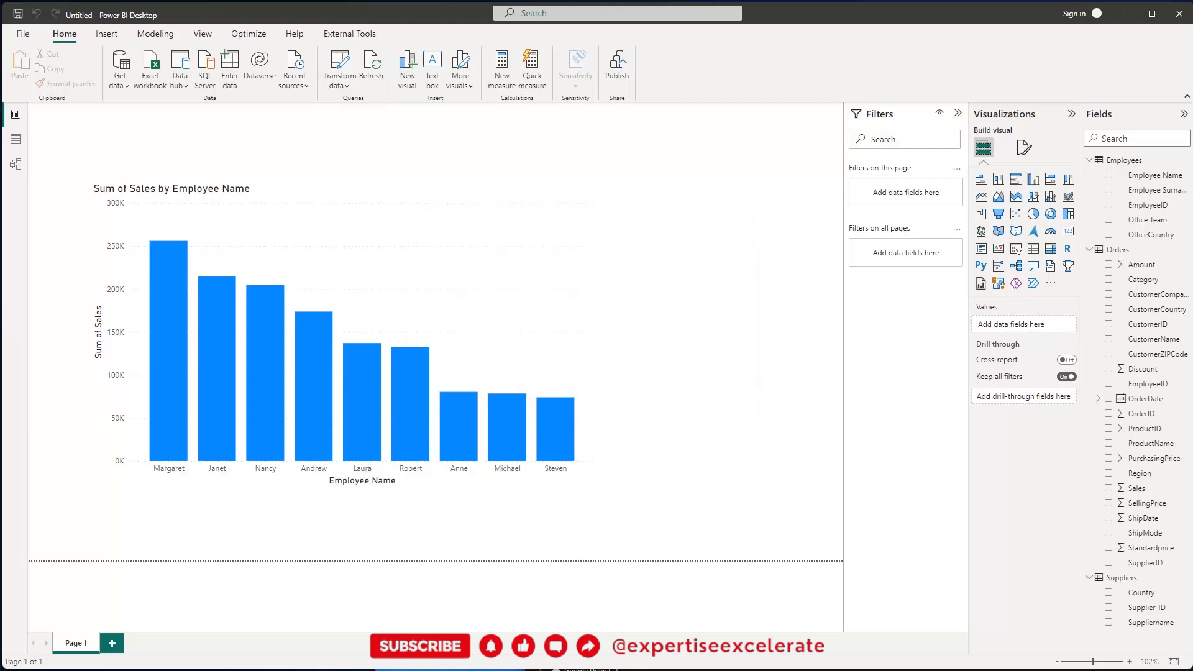
- Rename the Apr23 sheet in PBI_training.xlsx back to Orders, save the workbook and refresh the Power BI report's data
click(590, 670)
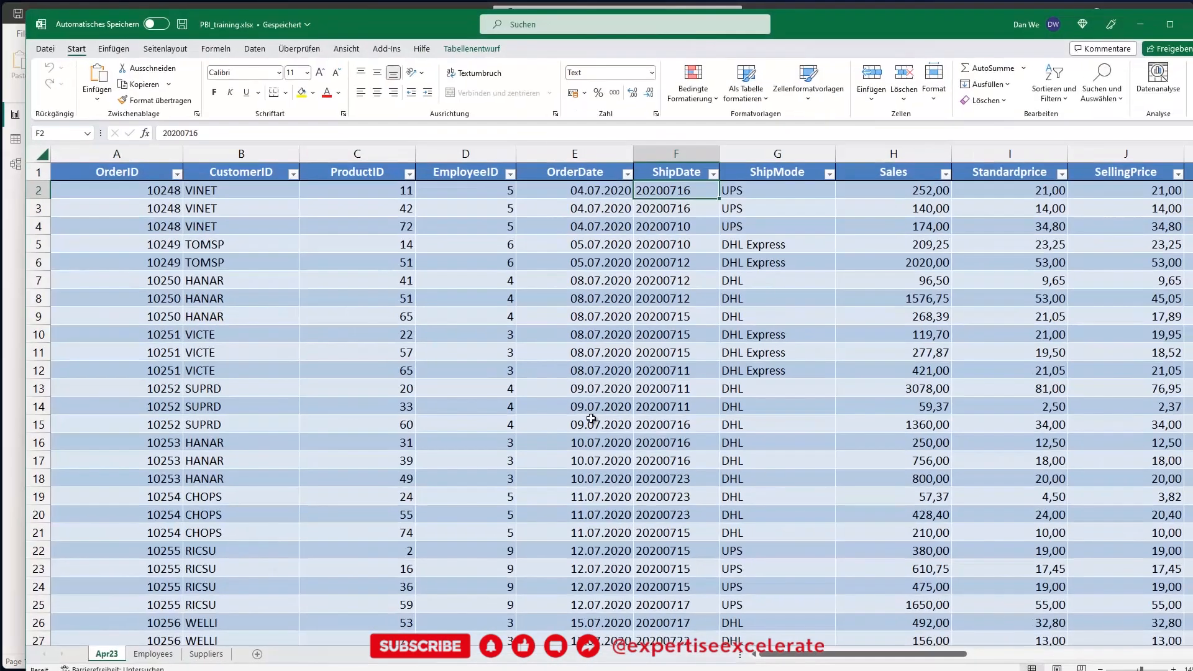
double_click(105, 653)
text(Orders)
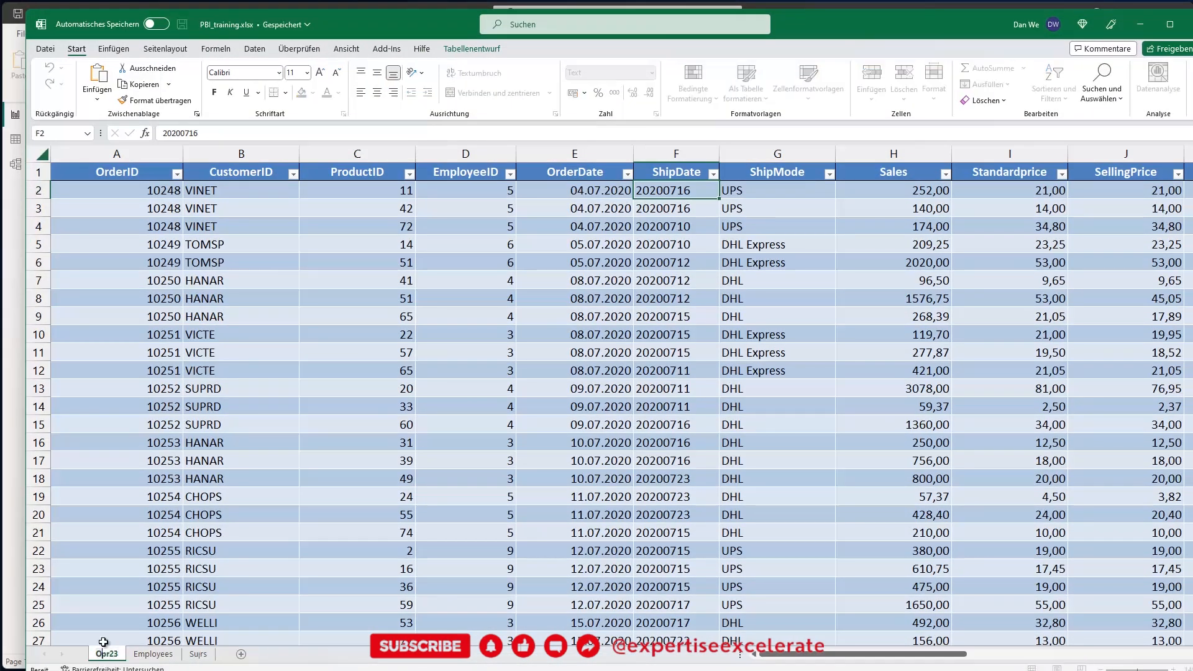
key(Return)
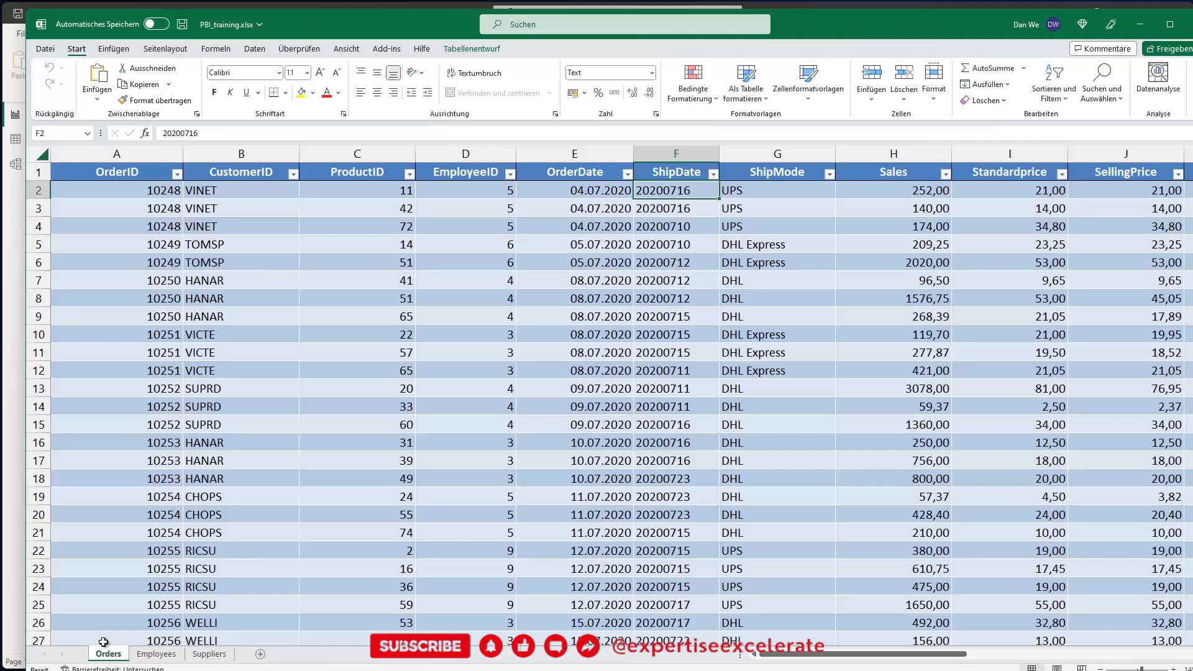
key(ctrl+s)
click(1140, 23)
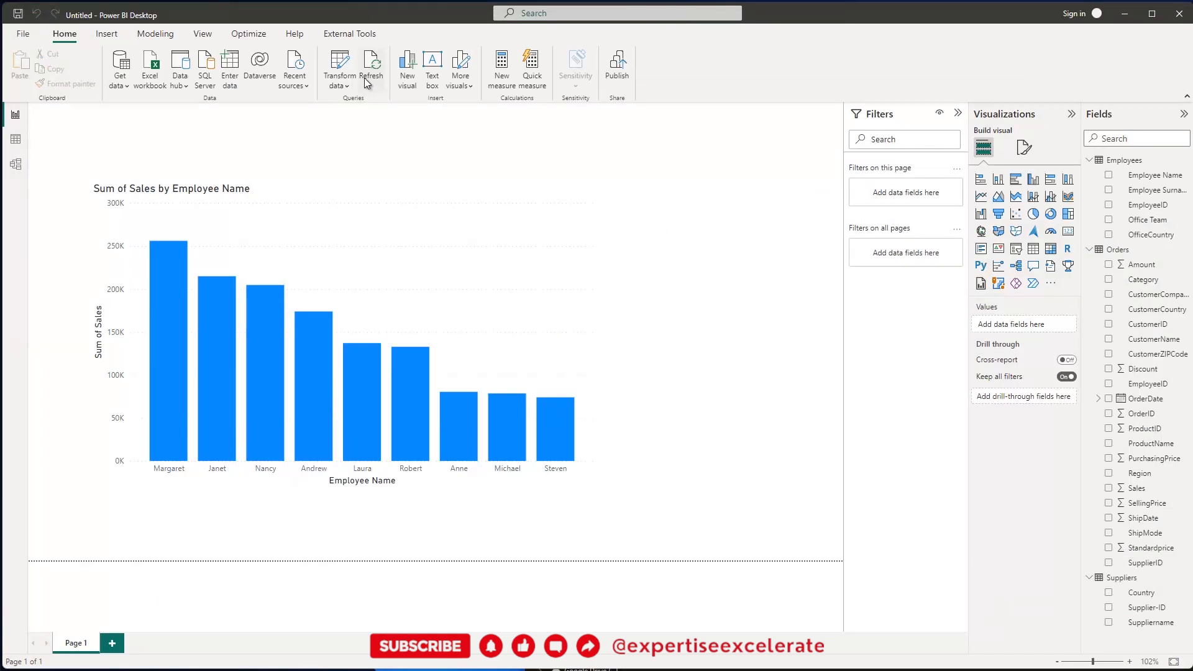
click(379, 62)
- Examine the workbook contents listed in the Source steps of the Employees and Orders queries in Power Query Editor, and return to Employees
click(338, 62)
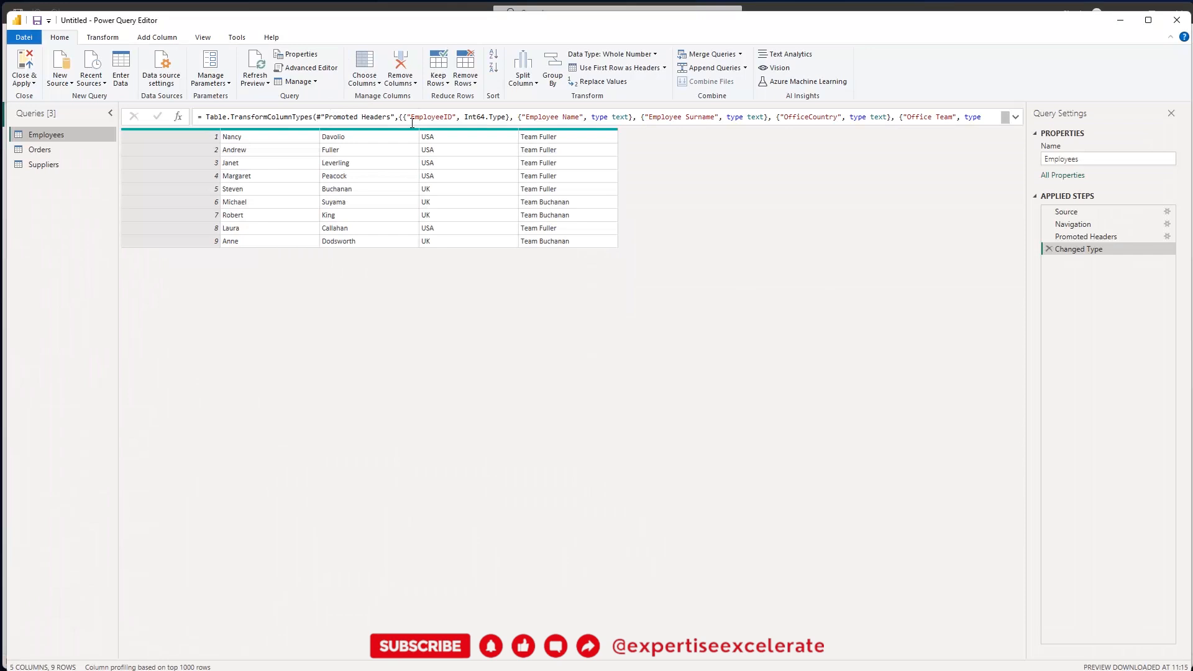
click(1079, 213)
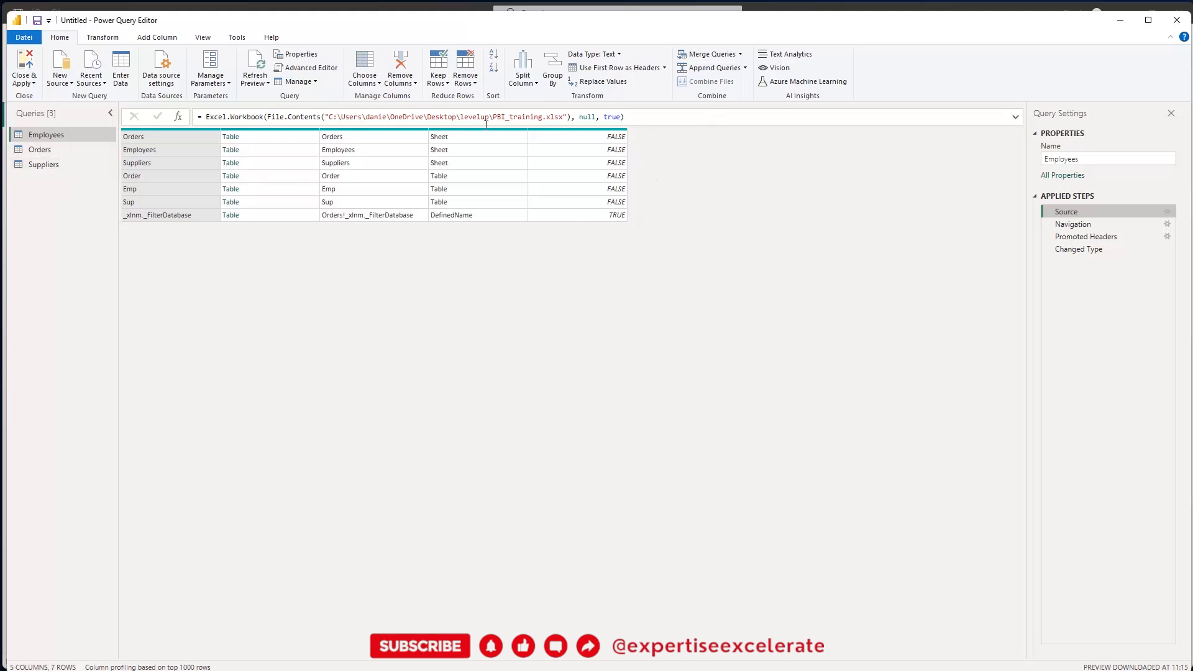
click(5, 143)
click(52, 149)
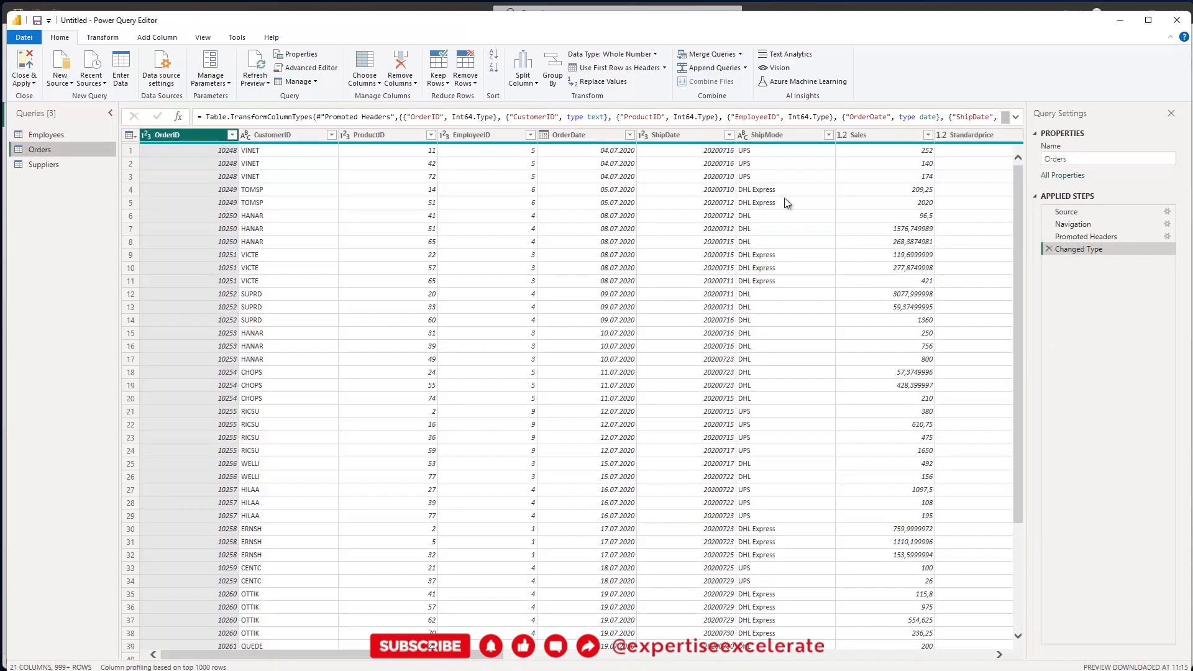
click(1065, 213)
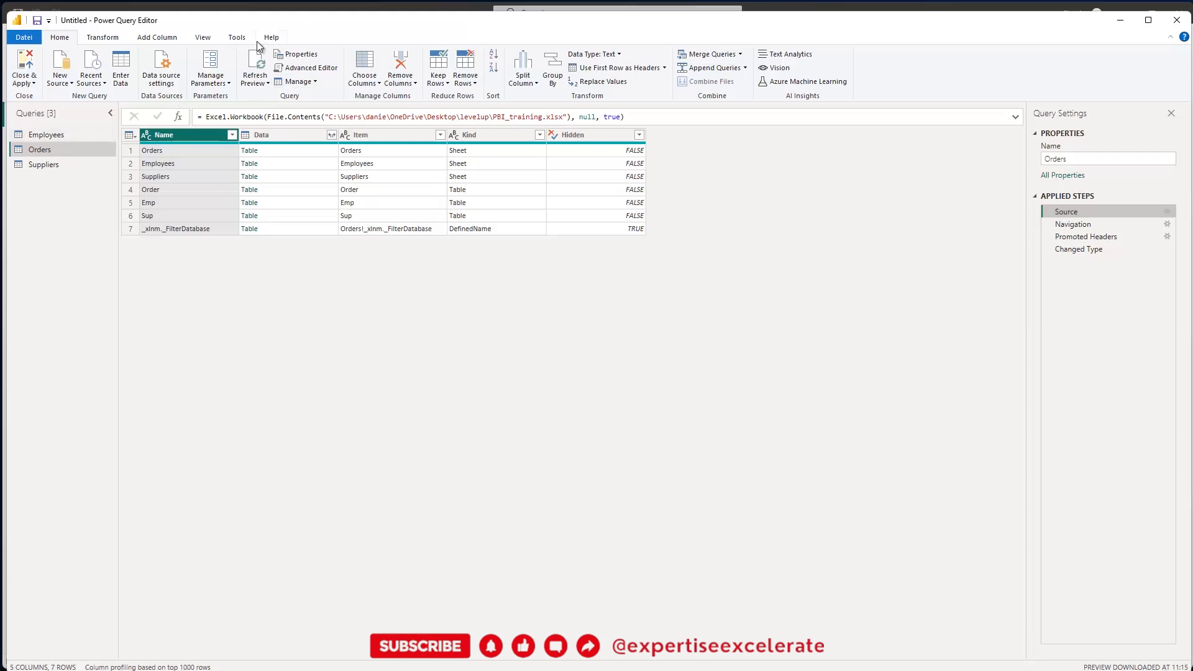
click(50, 133)
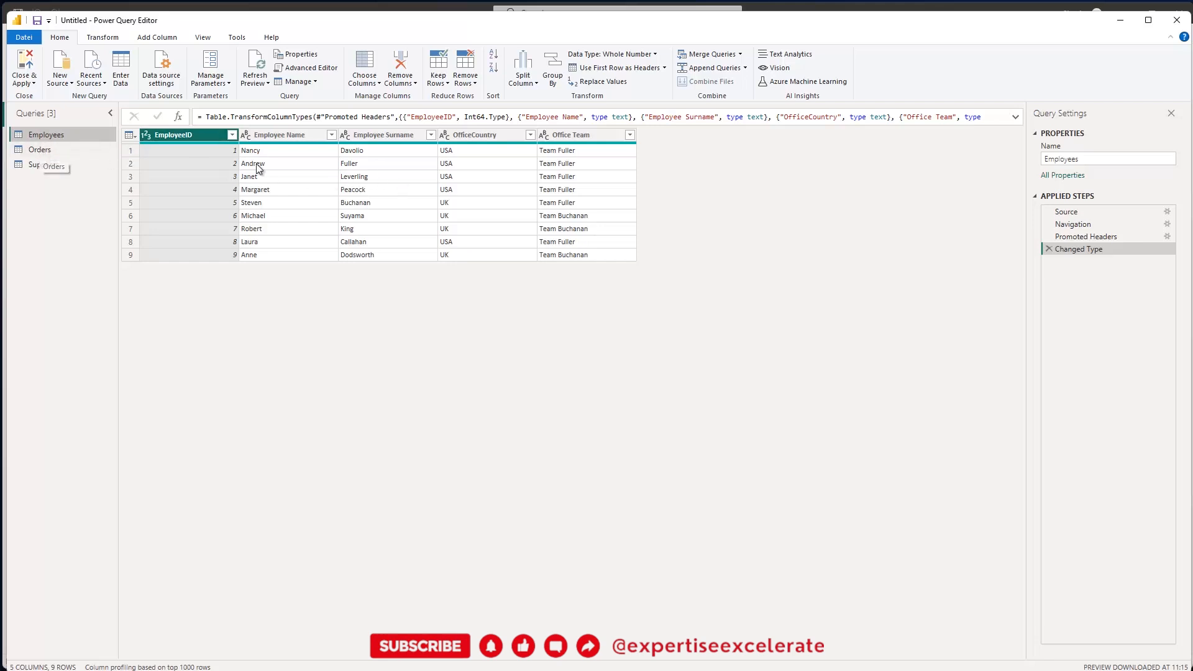
- Examine the order of the workbook items in the Source step of the Orders query
click(58, 151)
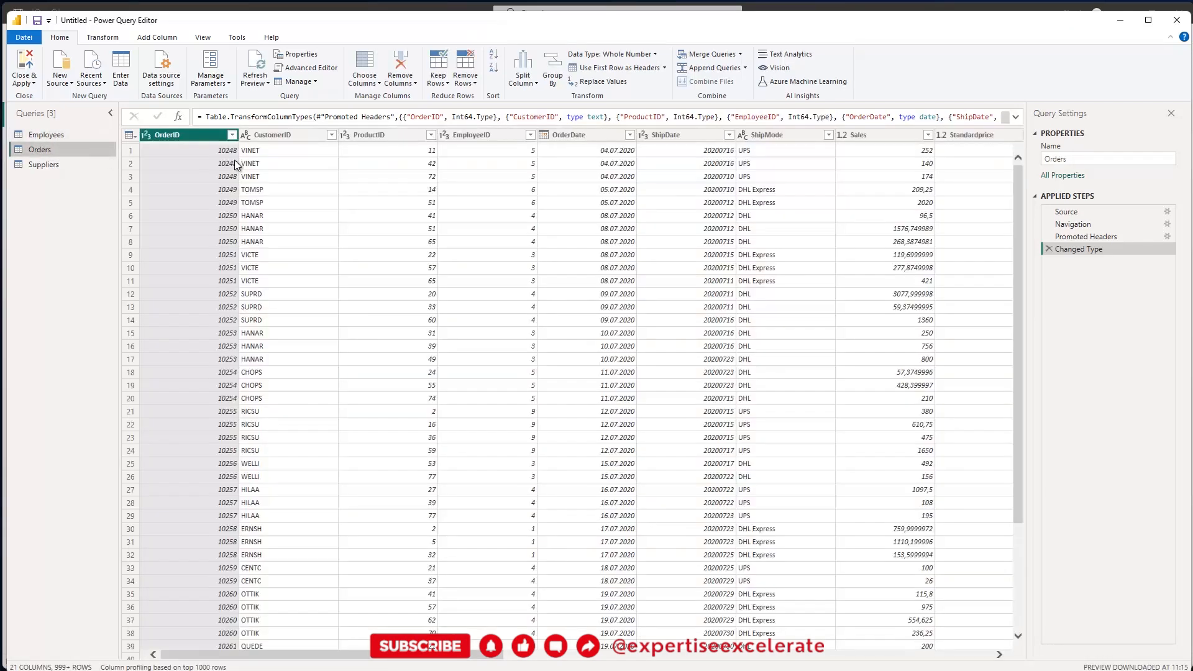
click(1071, 212)
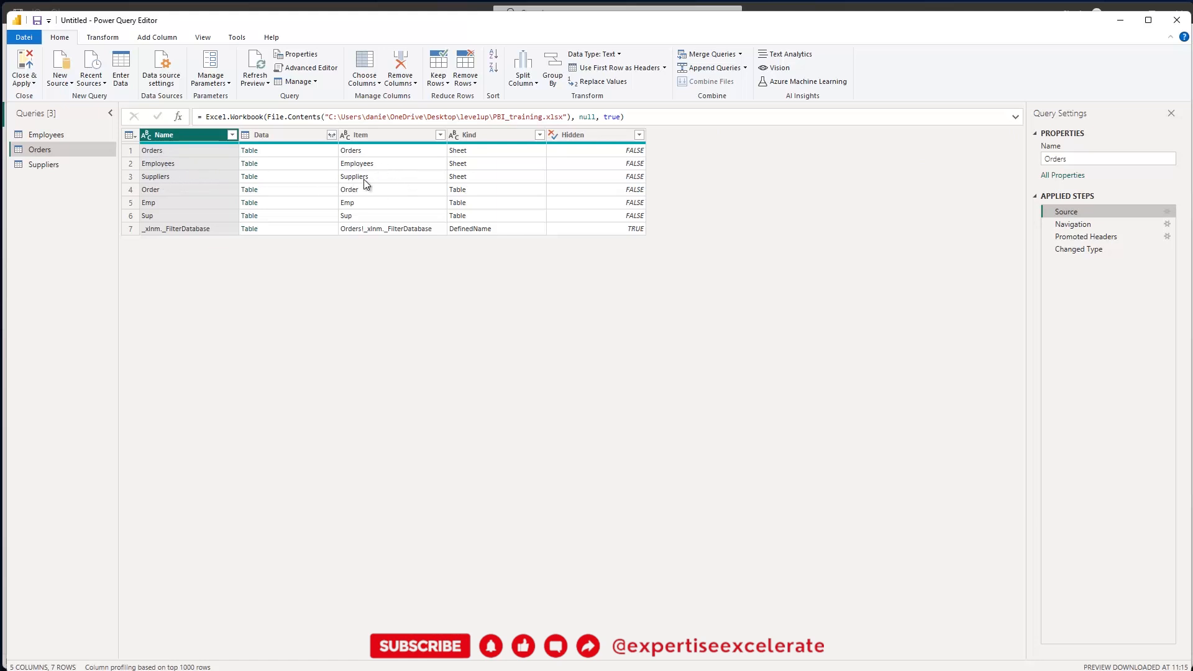
- Copy the Suppliers query's full code from the Advanced Editor into the Notepad document, replacing the text there
click(47, 165)
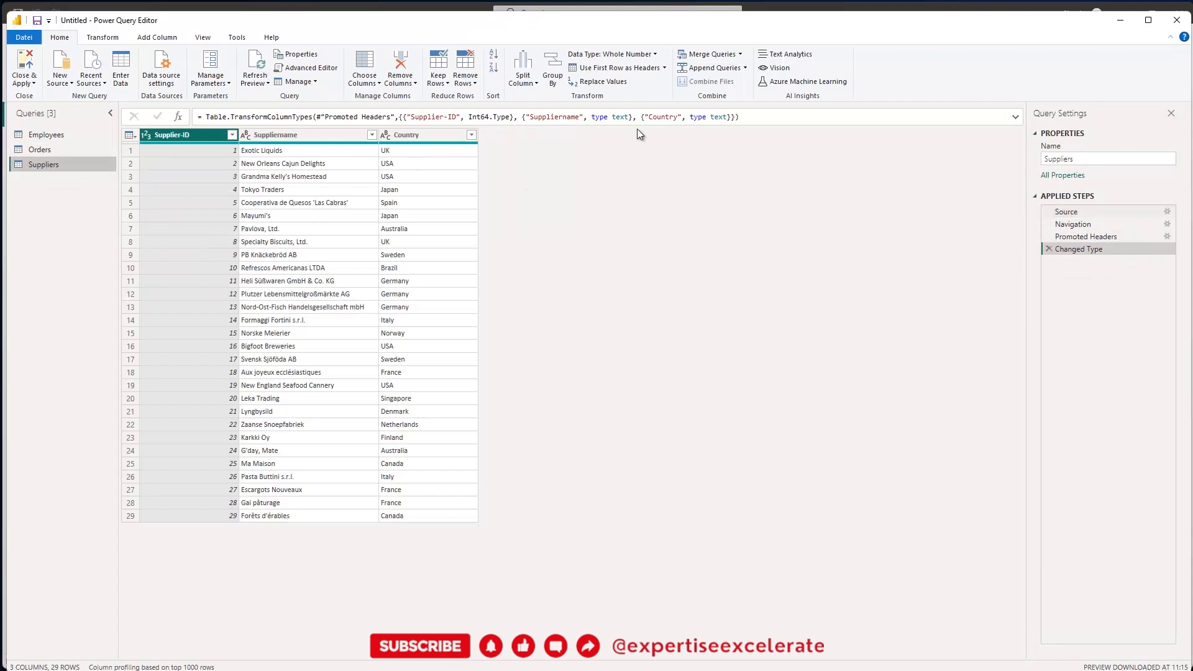
click(297, 69)
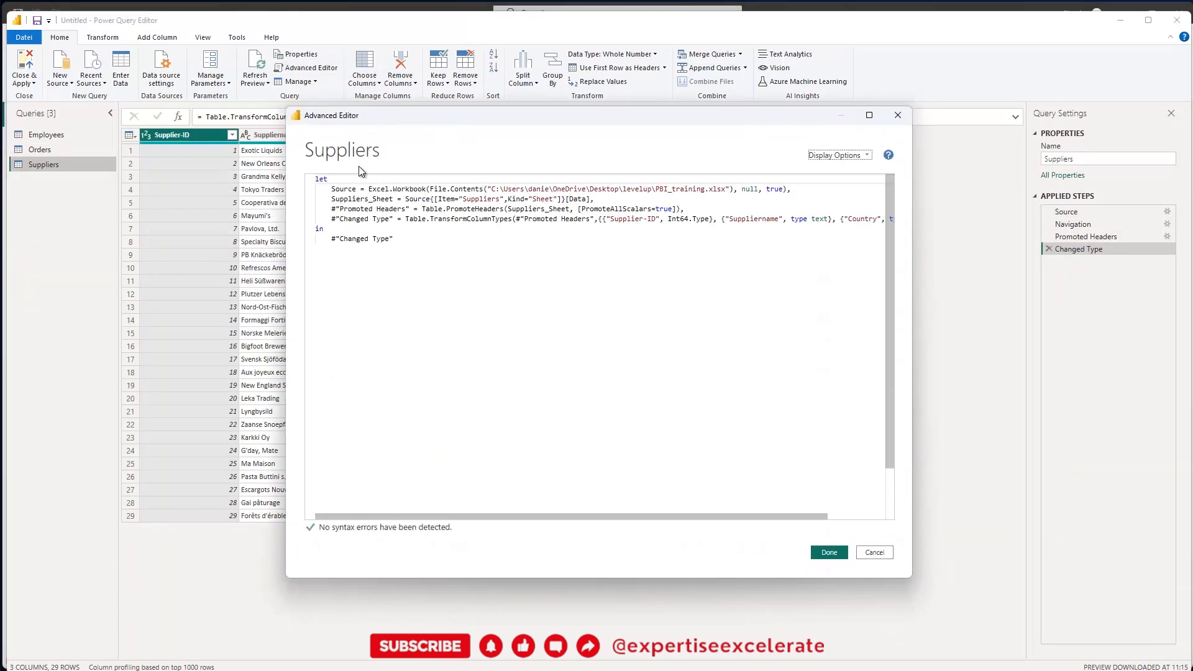
drag(439, 198, 500, 199)
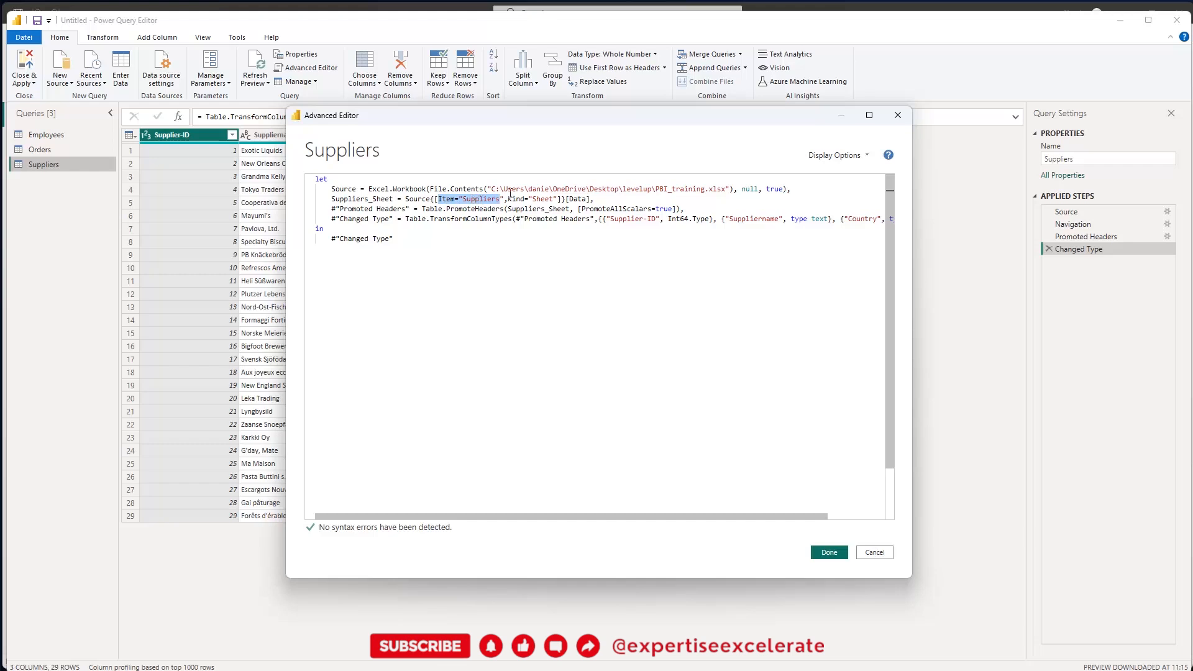
click(430, 210)
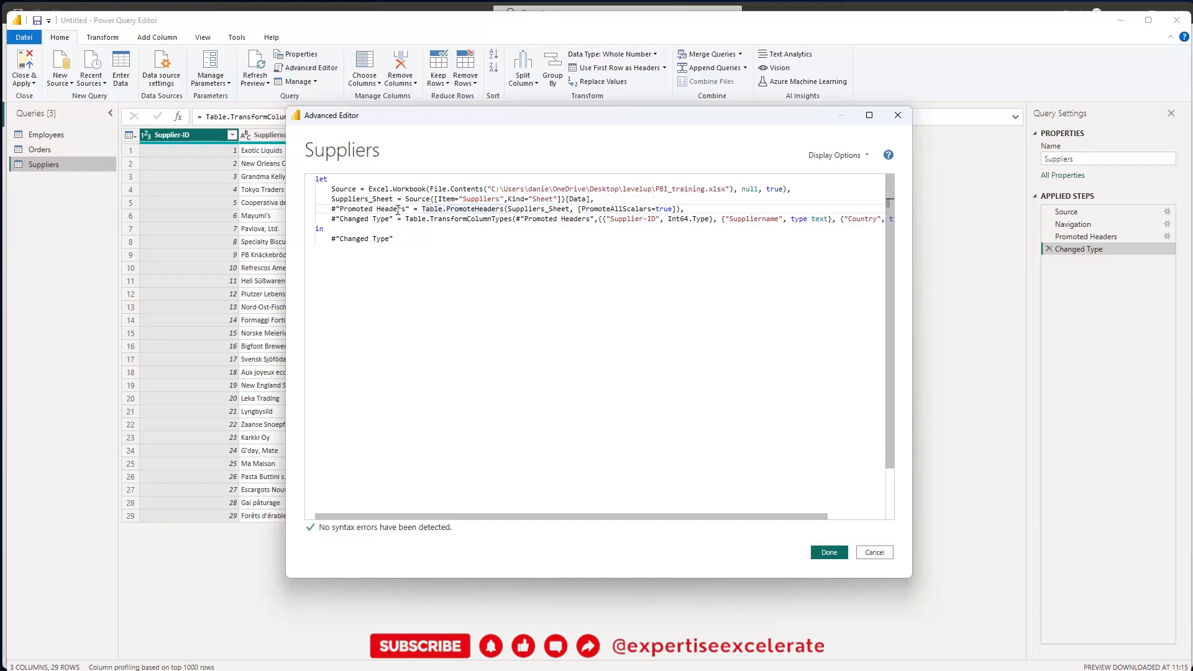
key(ctrl+a)
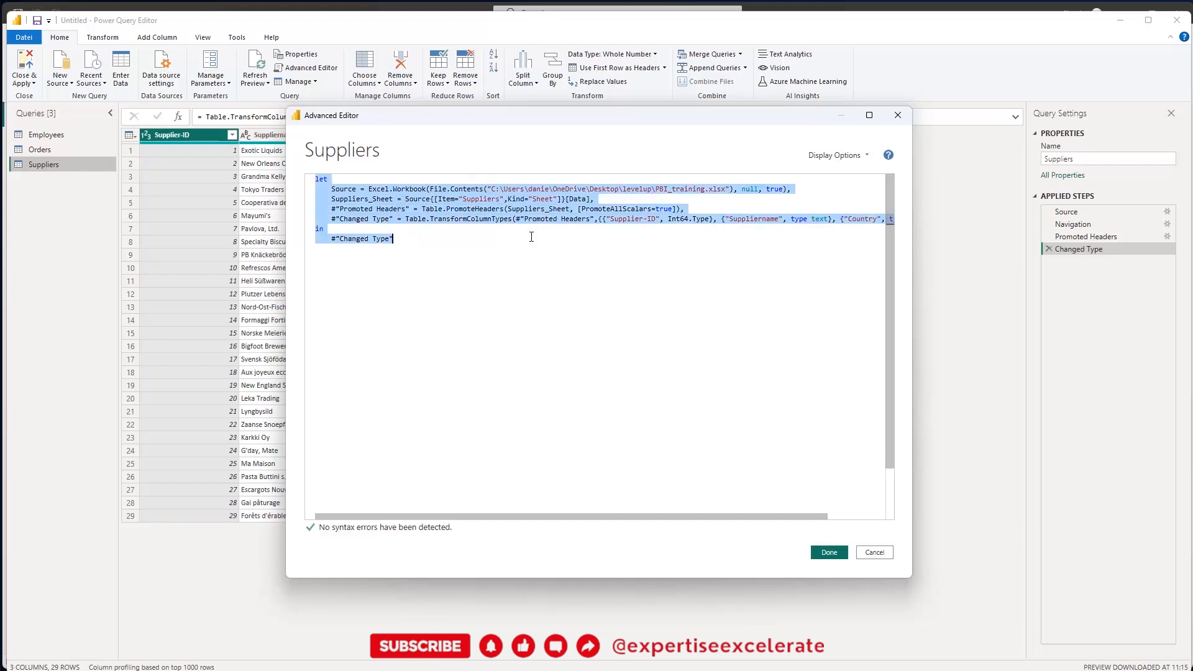
key(alt+Tab)
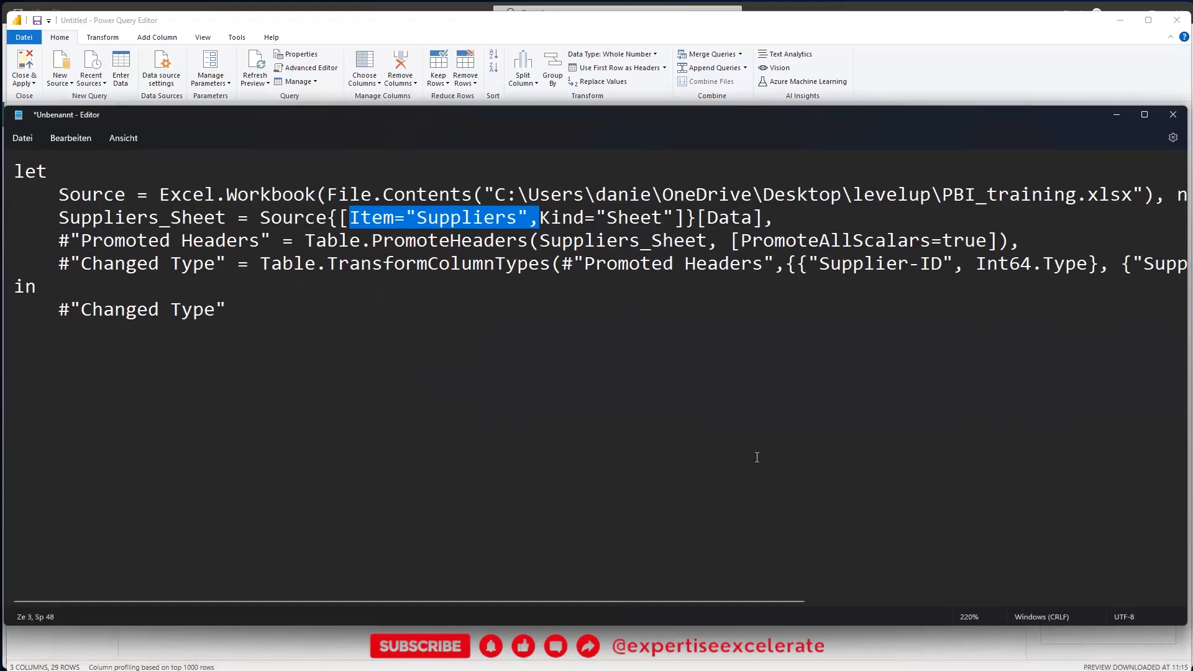
click(226, 246)
key(ctrl+a)
key(ctrl+v)
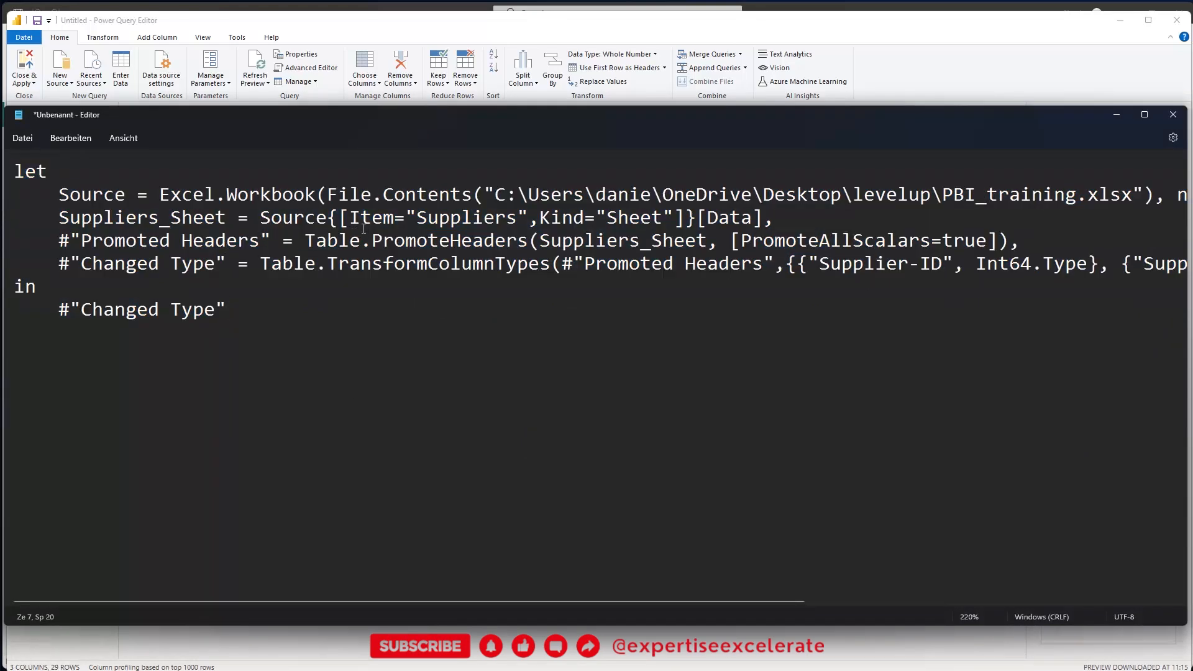
- In the Notepad code, replace the Suppliers sheet reference [Item="Suppliers",Kind="Sheet"] with the index 2, giving Source{2}[Data]
drag(349, 217, 527, 214)
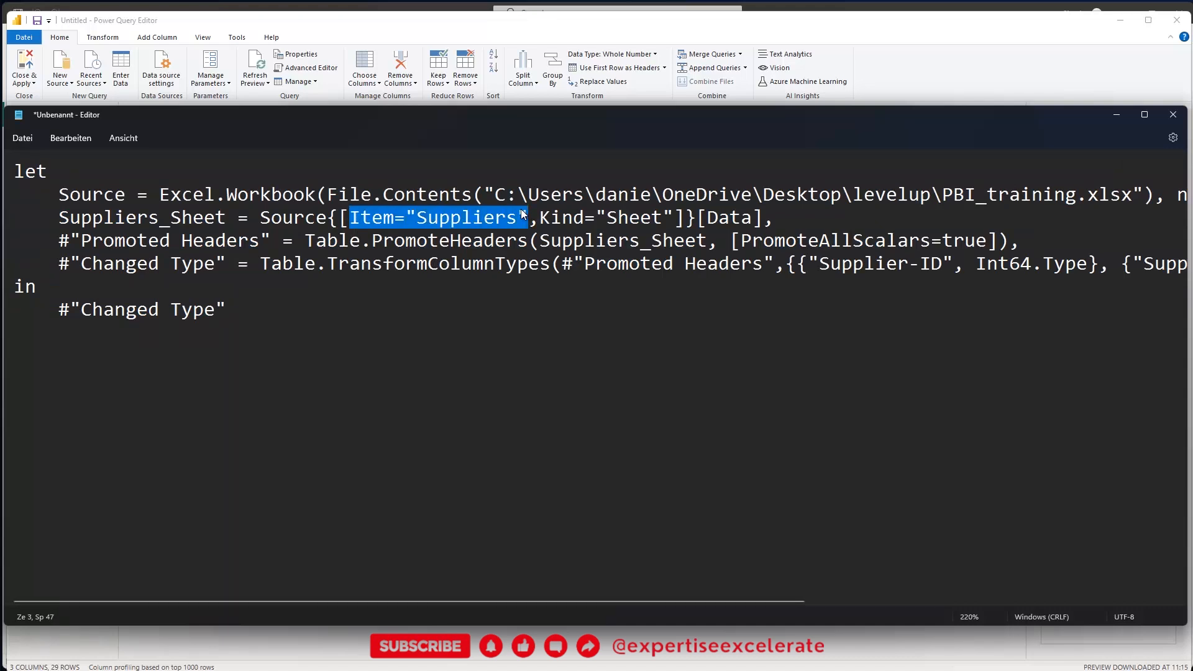
click(406, 222)
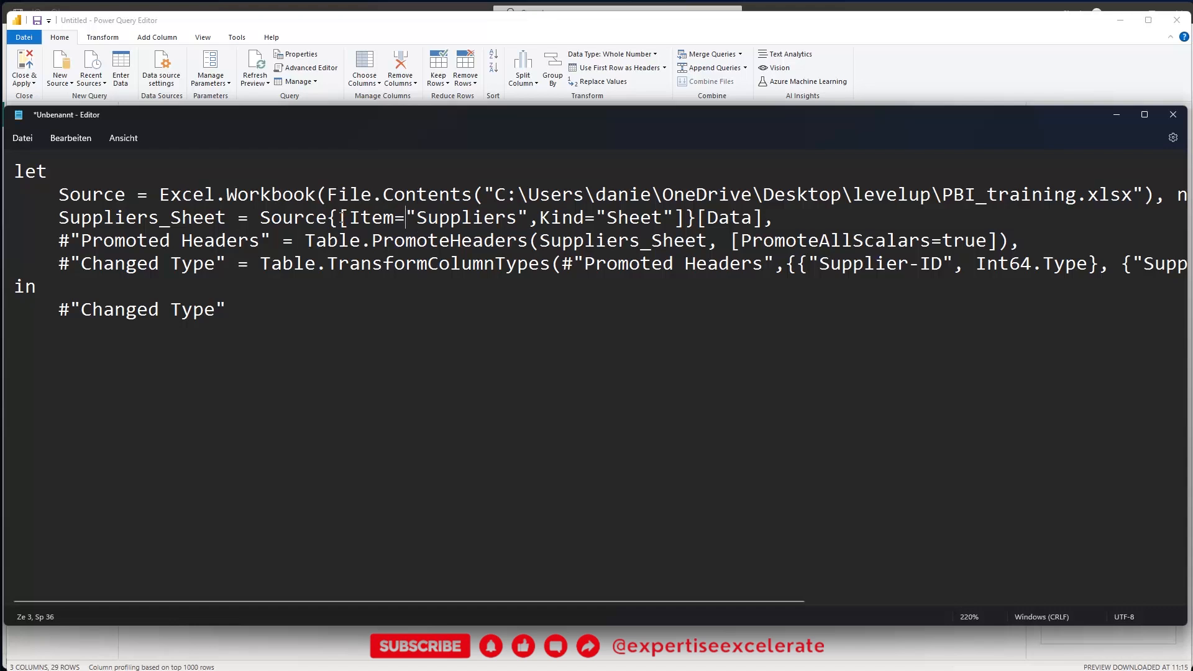
drag(339, 218, 687, 216)
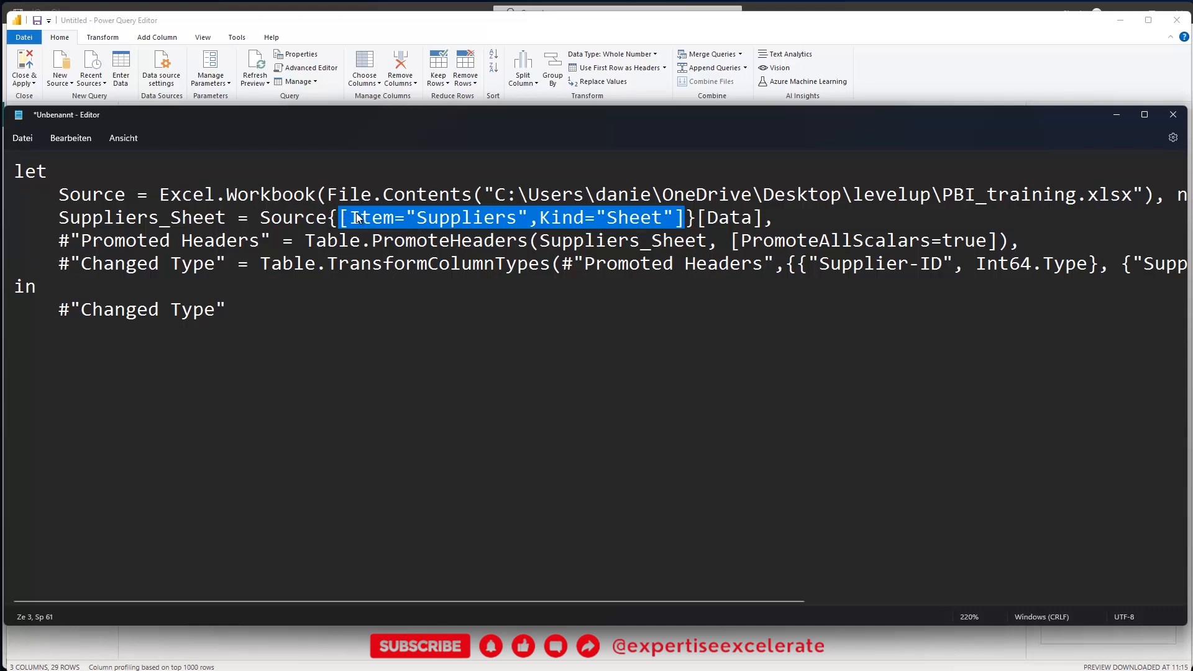
key(Delete)
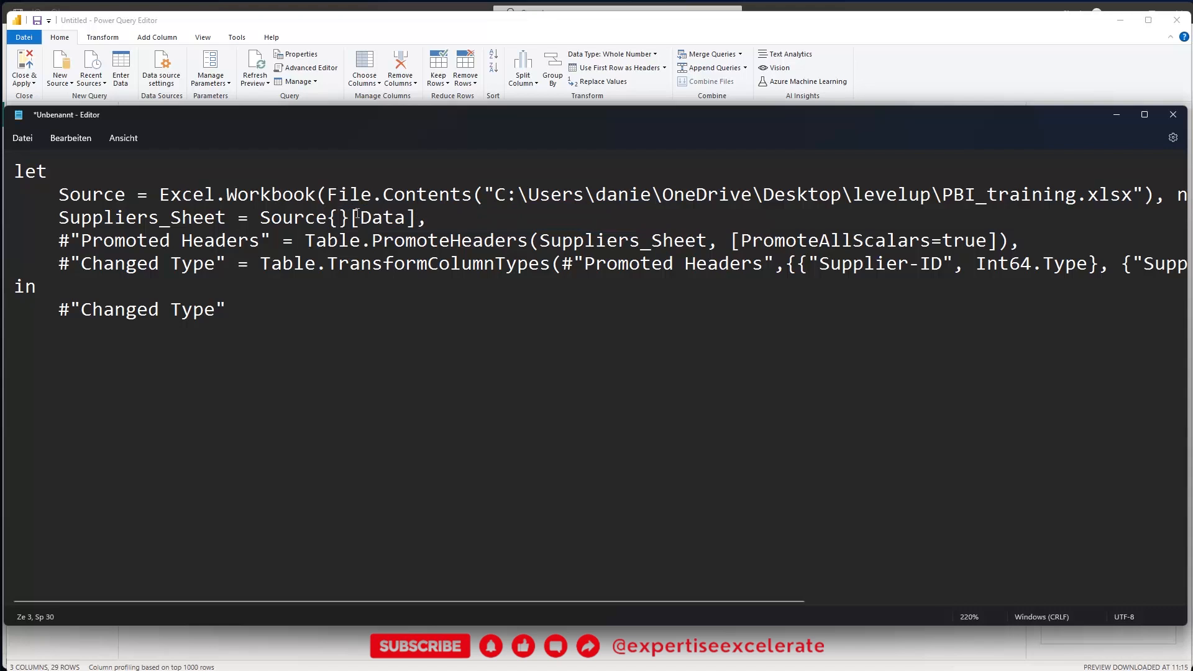
text(2)
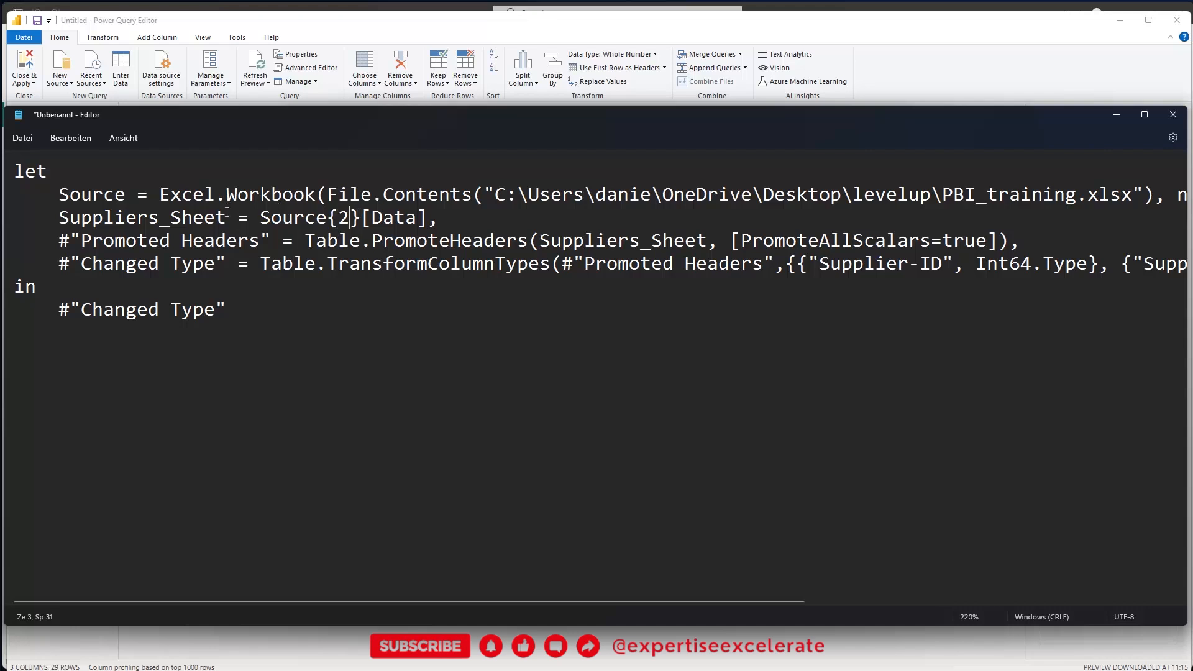
- Replace the Suppliers query's code in Power Query's Advanced Editor with the edited Notepad version and apply it
key(ctrl+a)
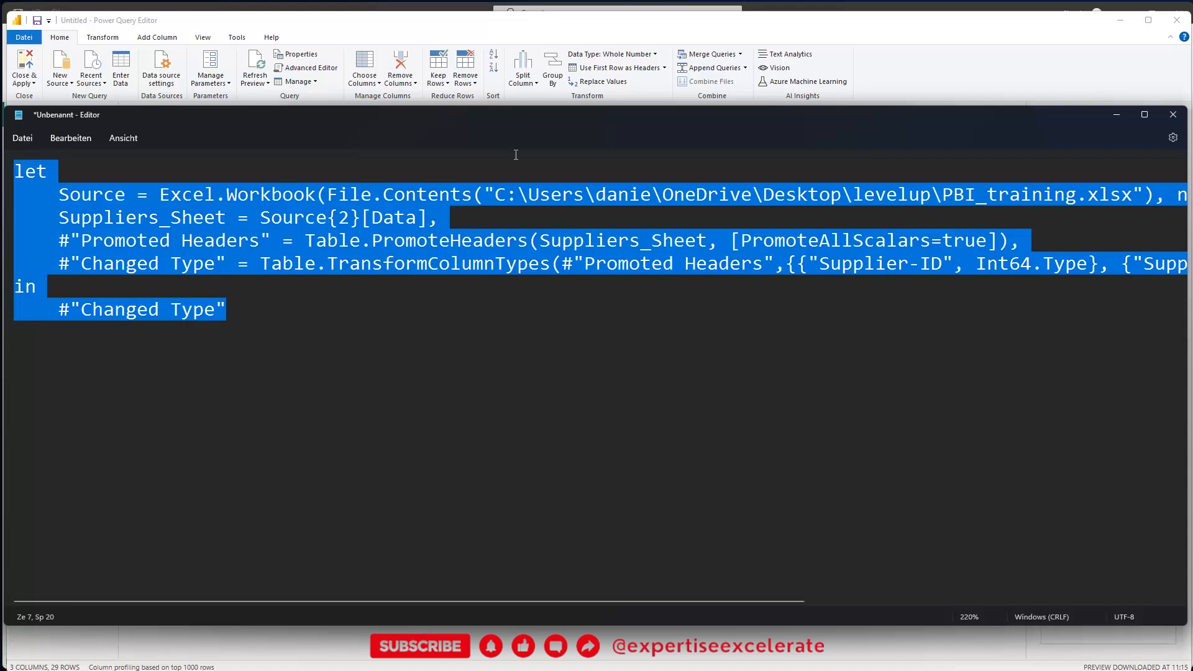
click(800, 35)
click(550, 188)
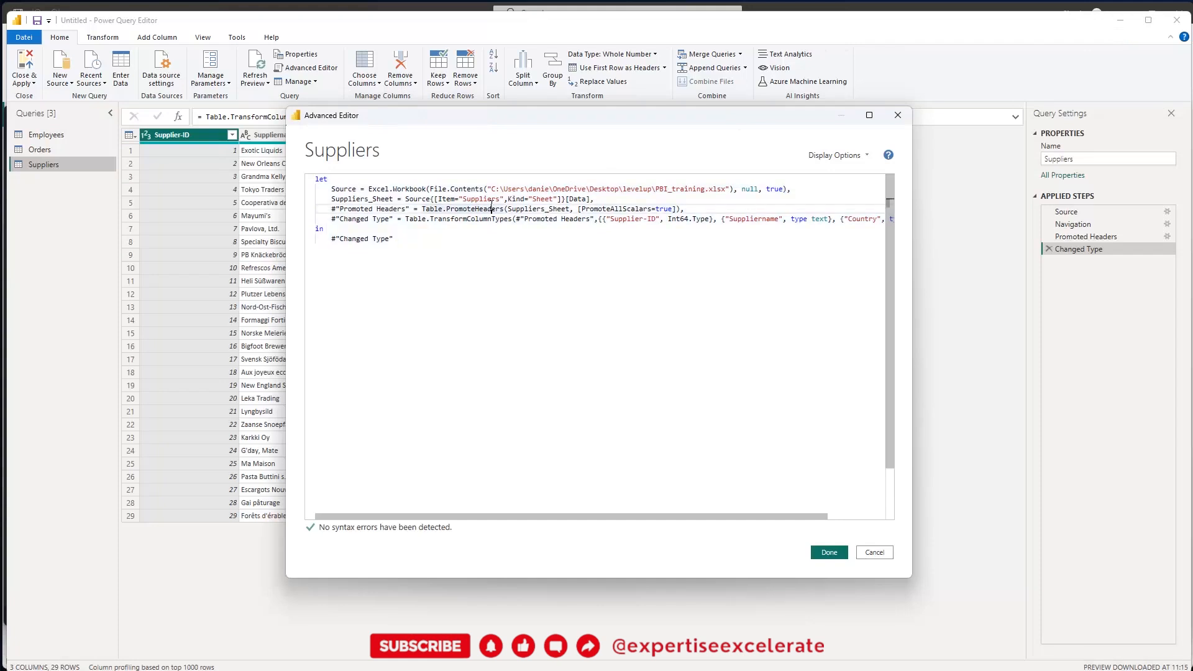
key(ctrl+a)
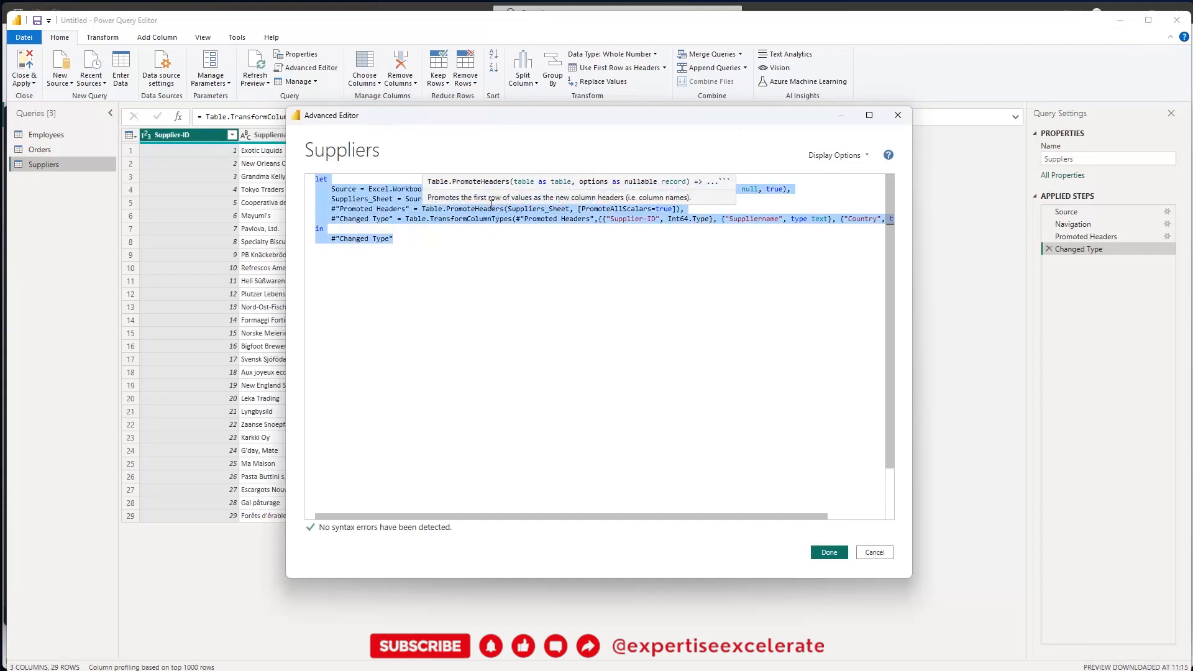
key(ctrl+v)
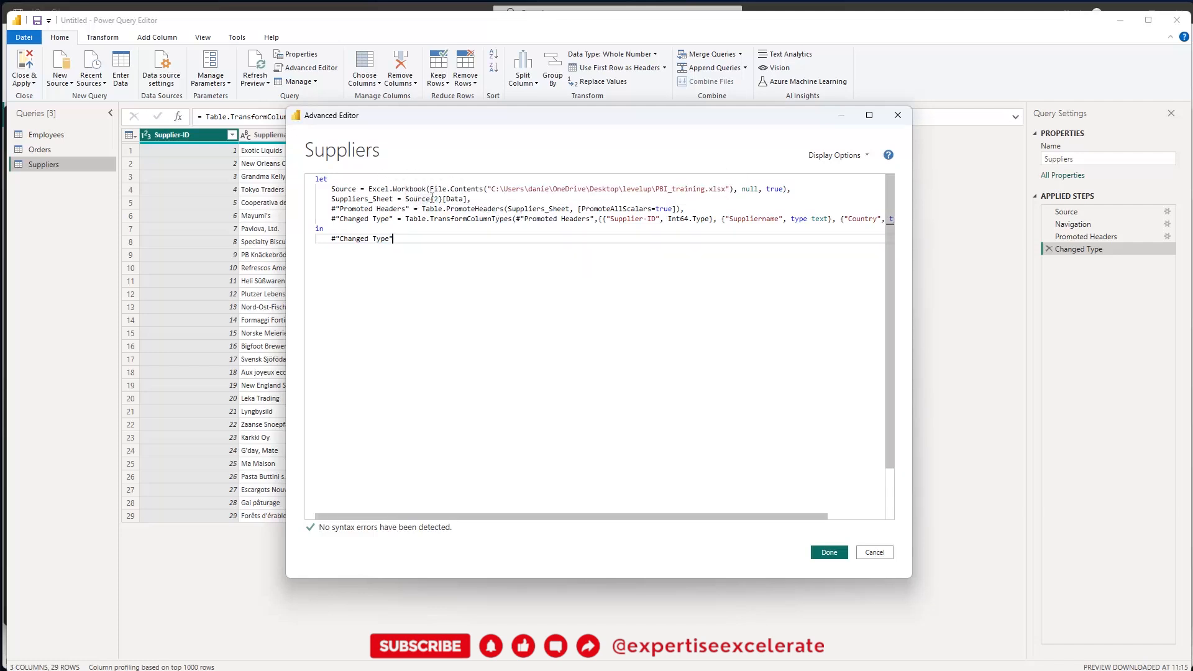
drag(487, 118, 578, 125)
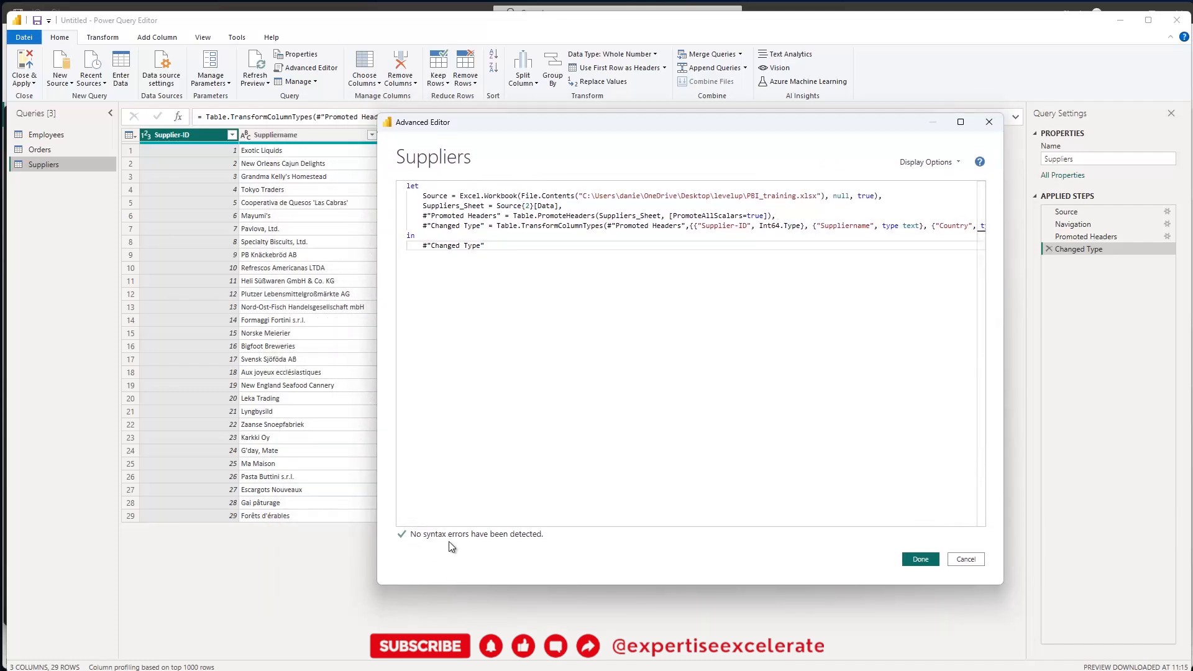
click(920, 561)
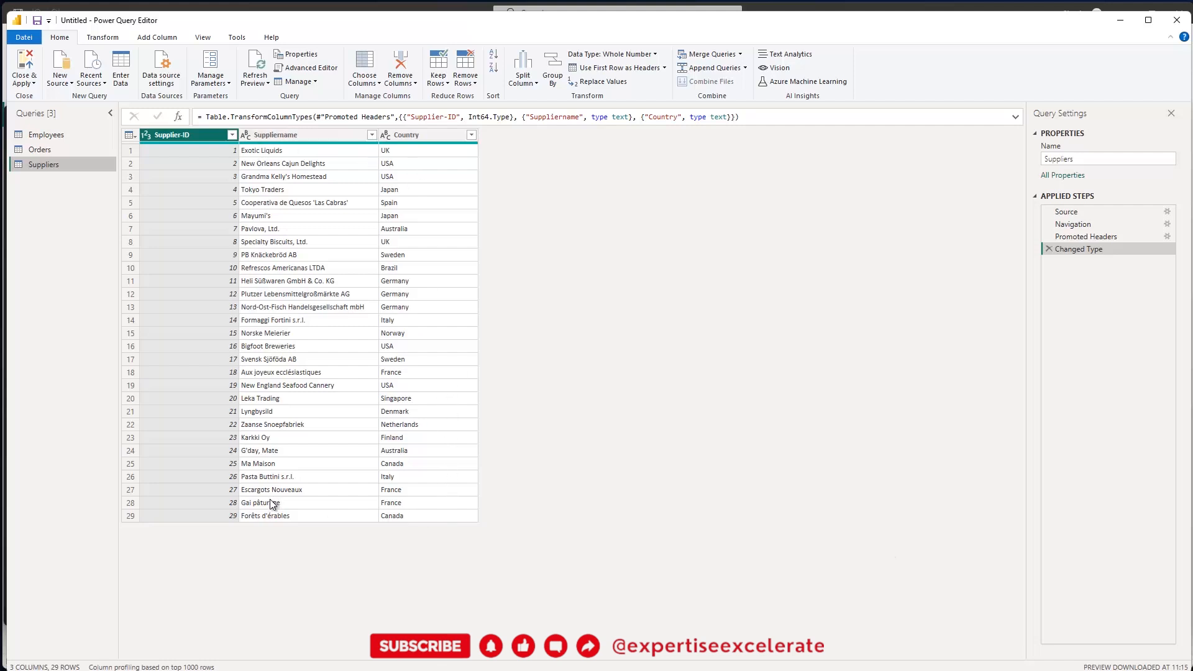
- Change the Orders query's code to reference its sheet by index as Source{0}[Data], and apply it
click(40, 151)
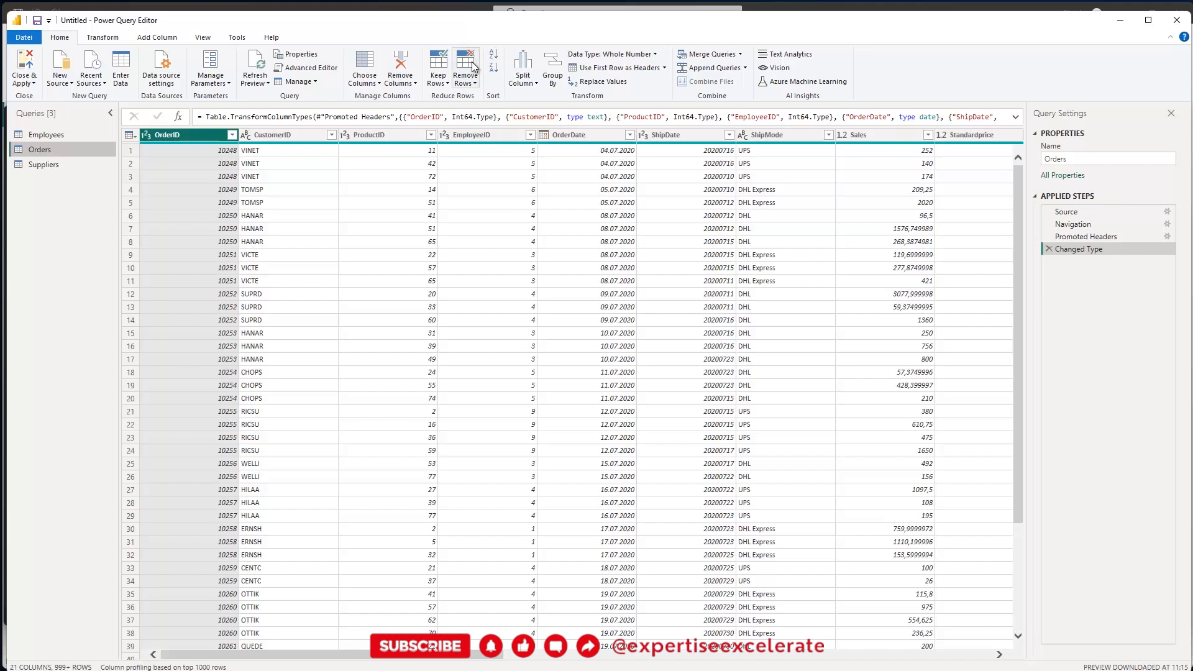
click(308, 67)
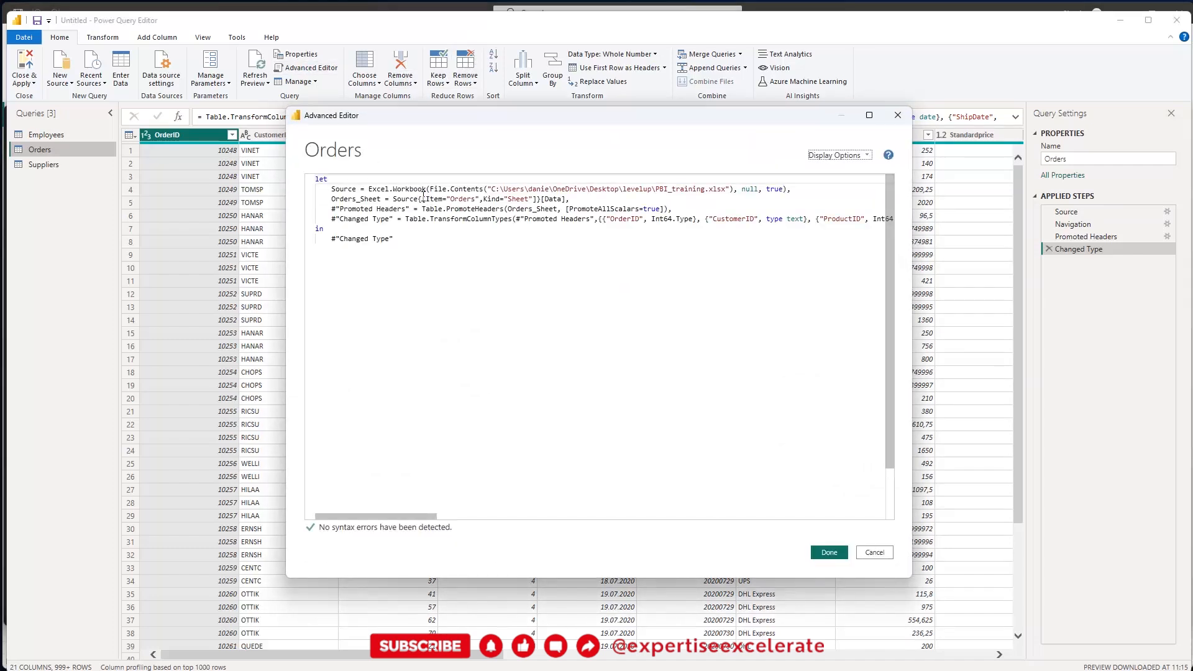
drag(423, 198, 538, 198)
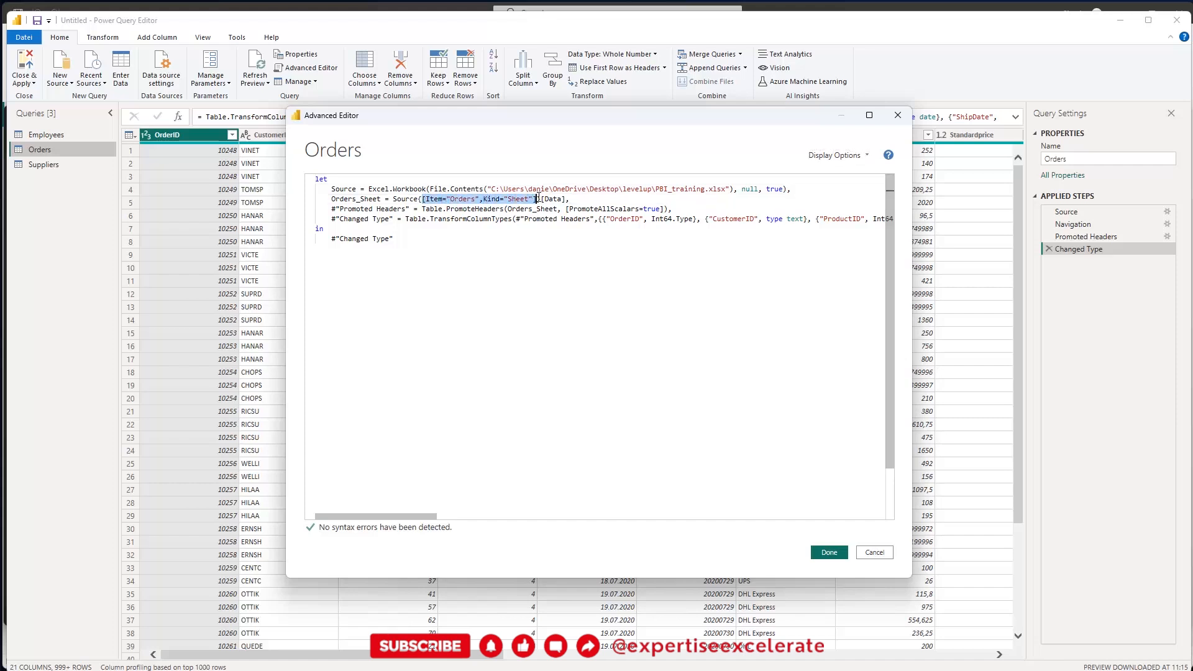
key(Delete)
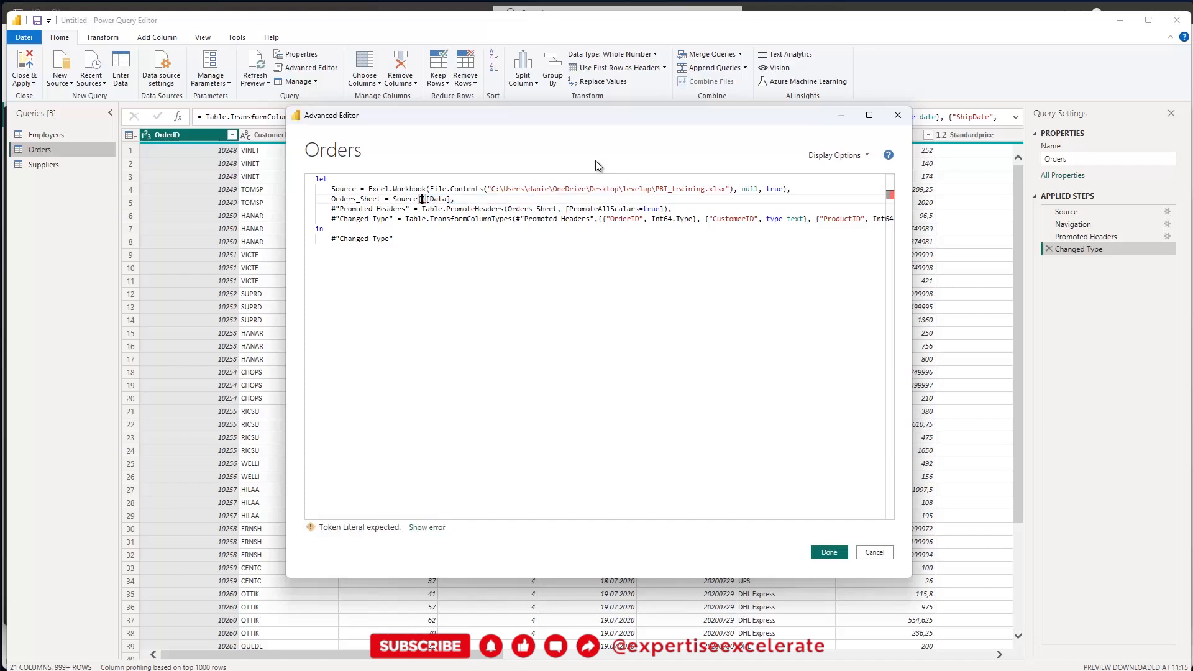
text(0)
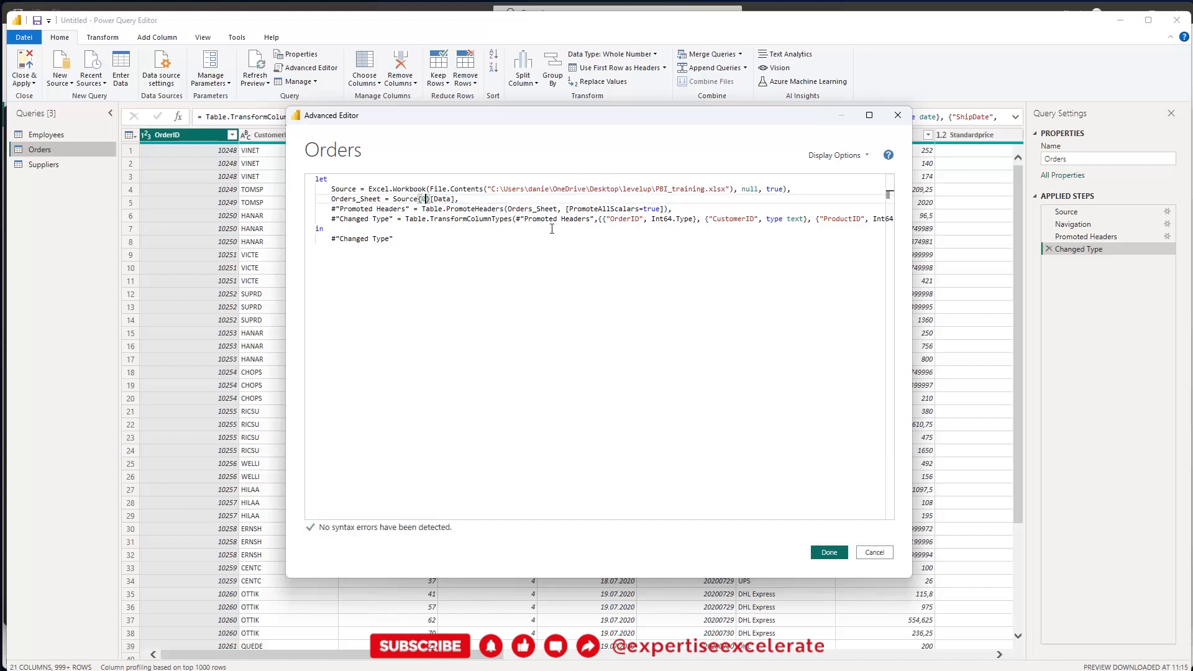
click(831, 553)
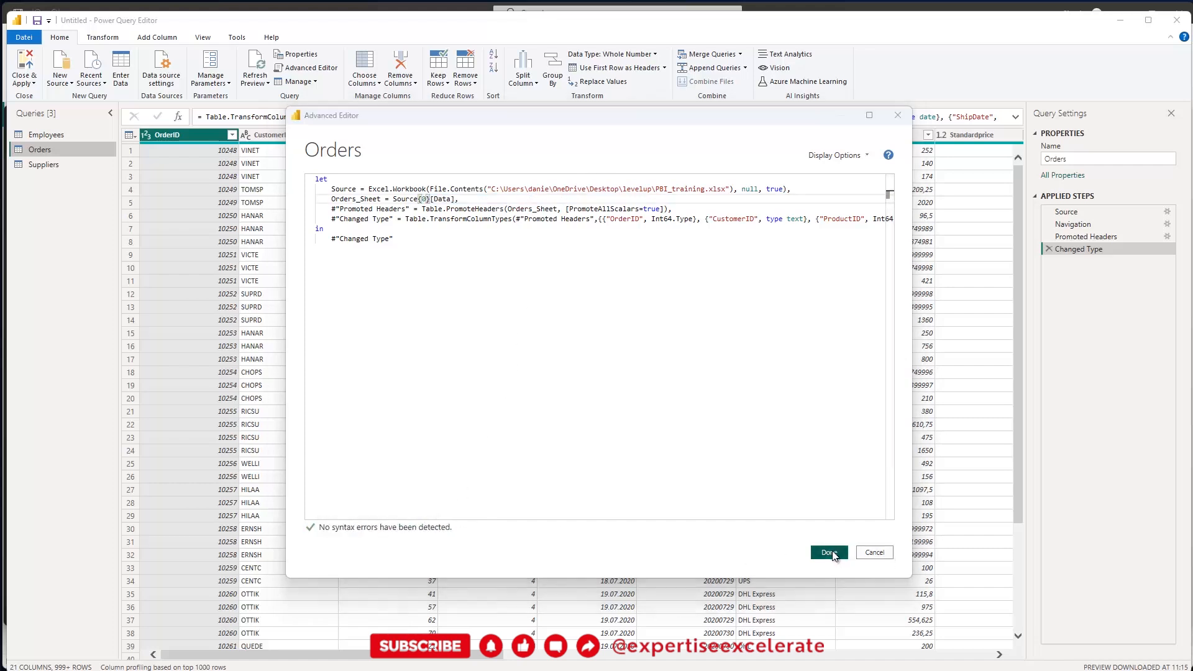
- Change the Employees query's code to reference its sheet by index as Source{1}[Data], and apply it
click(55, 136)
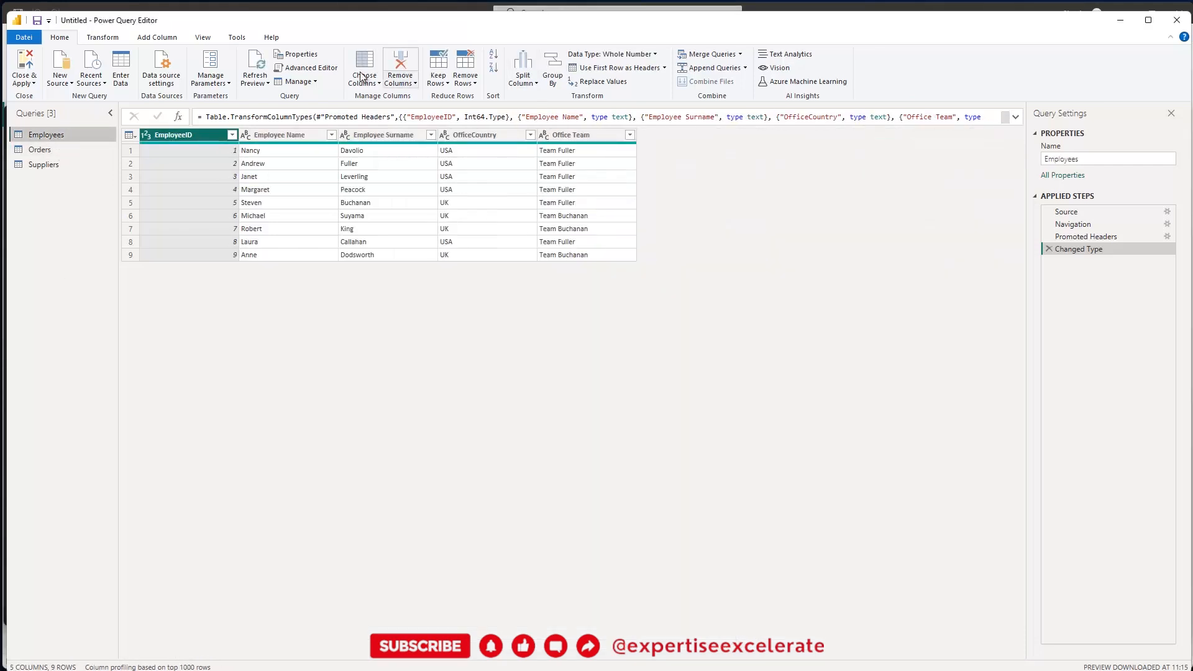
click(306, 68)
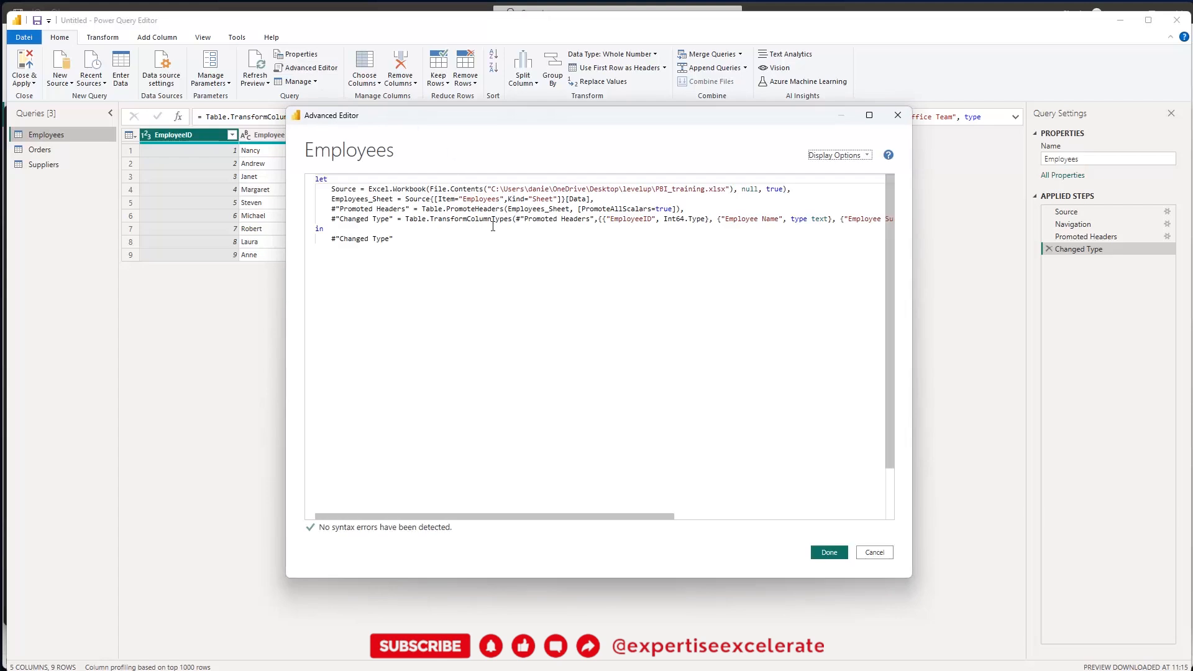
drag(438, 200, 562, 198)
key(Delete)
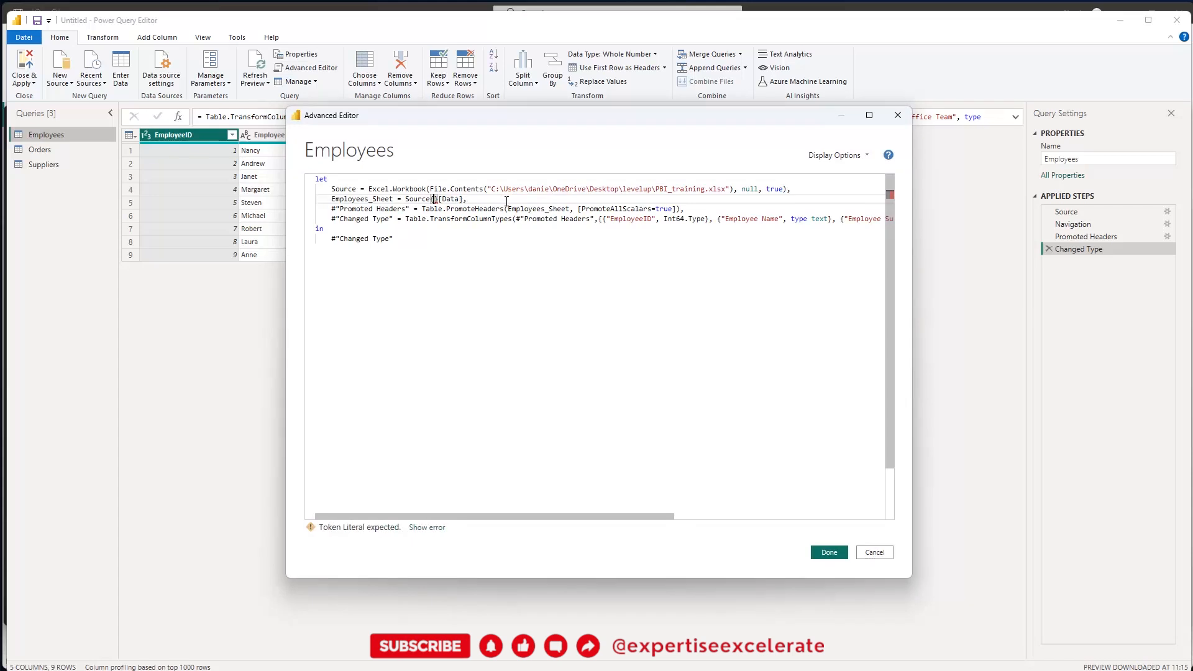
text(1)
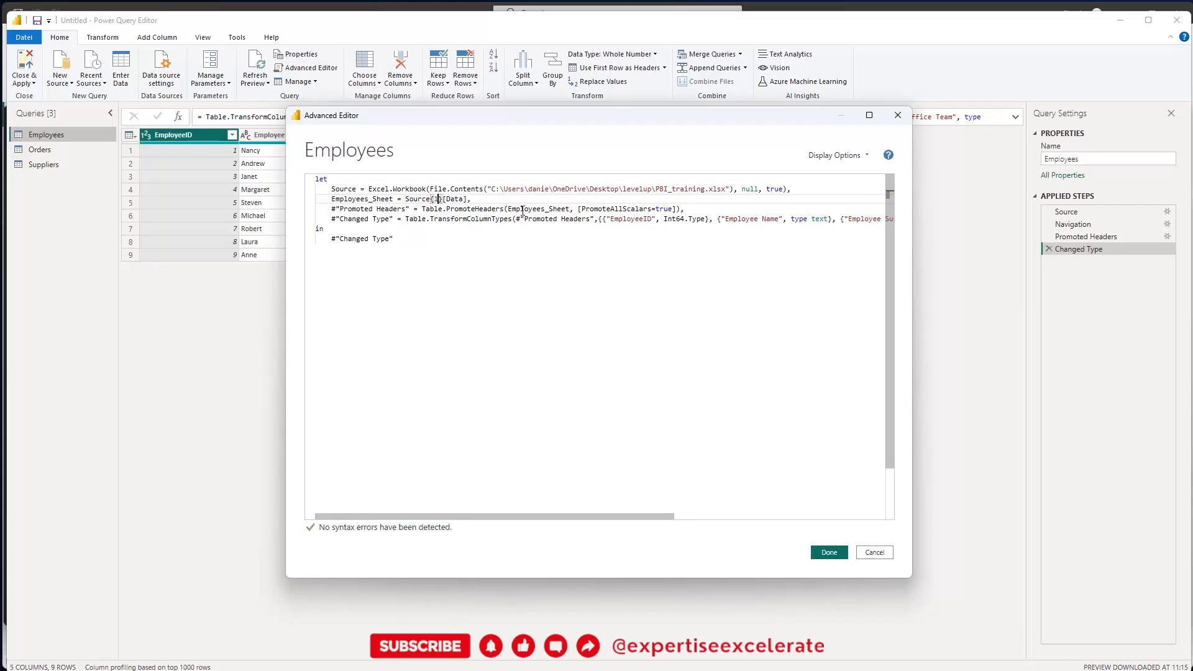
click(829, 553)
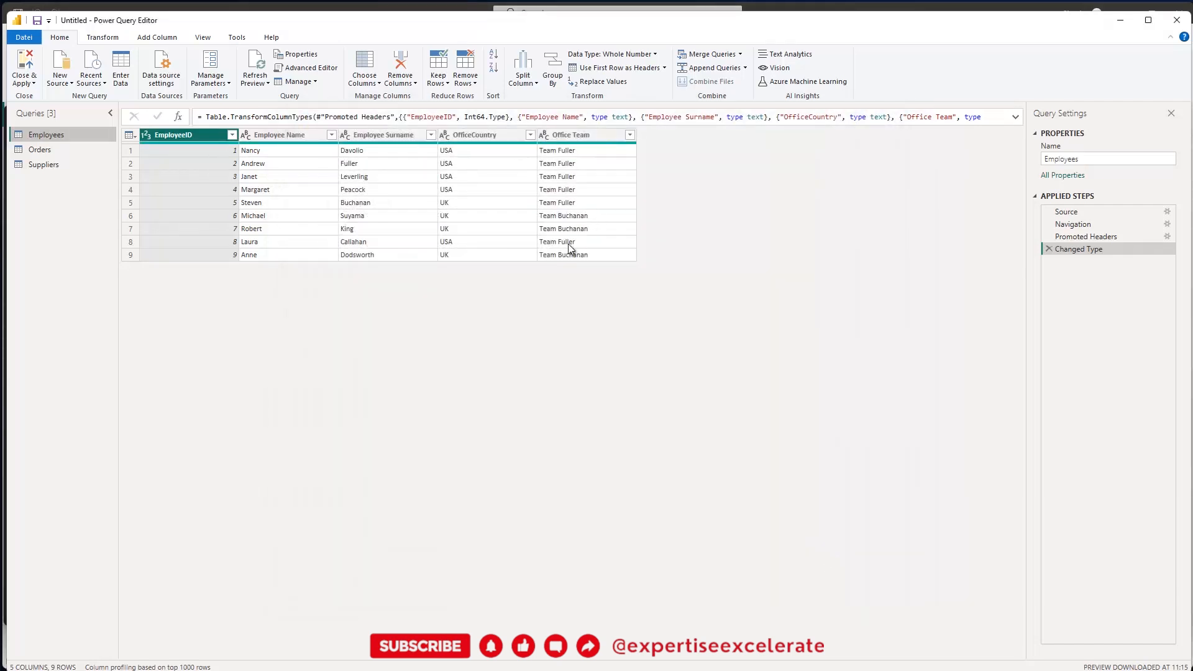
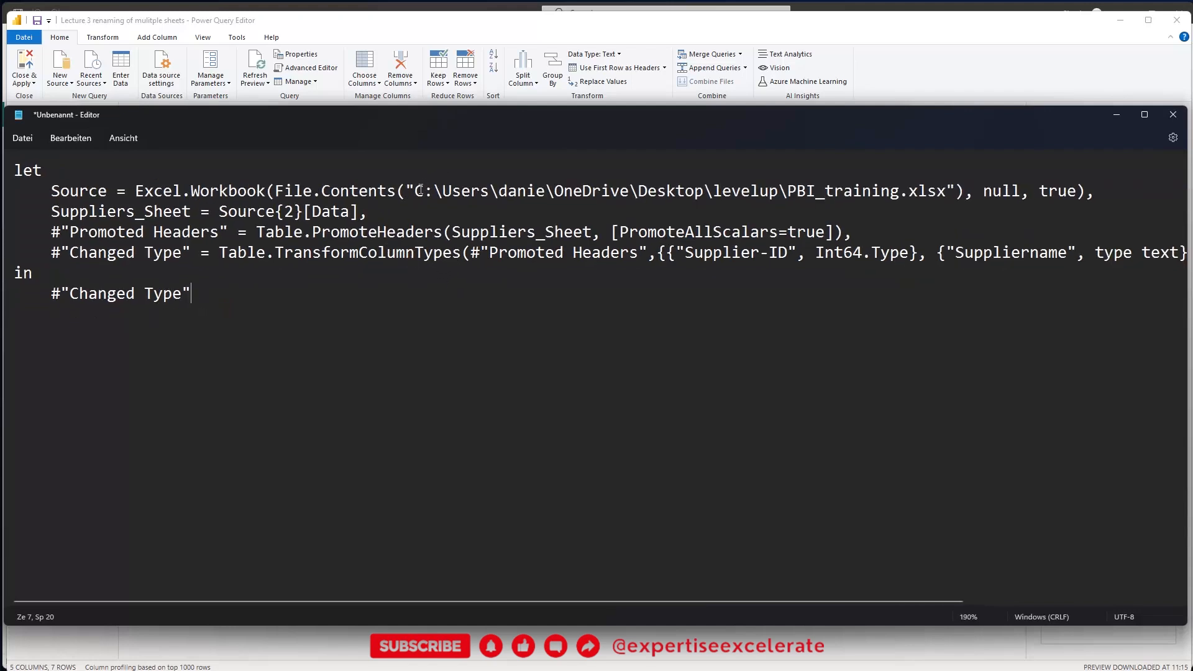
- Examine the PBI_training.xlsx path in the Notepad code, close the Advanced Editor and switch to the levelup folder in File Explorer
drag(416, 191, 932, 190)
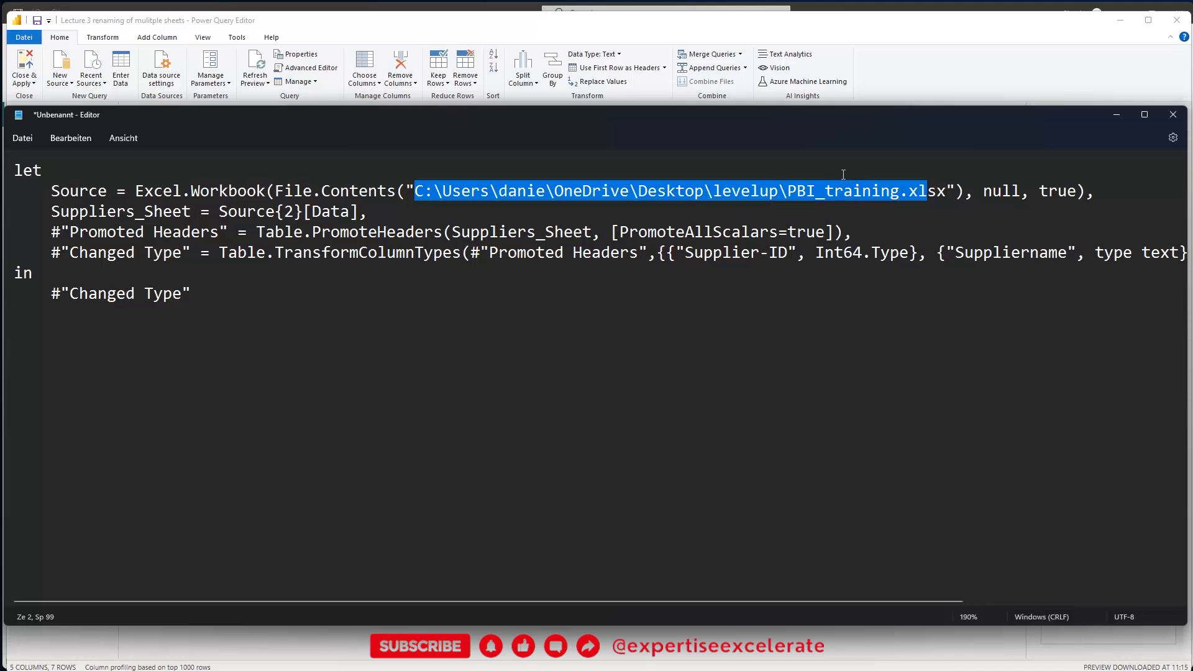
click(1116, 113)
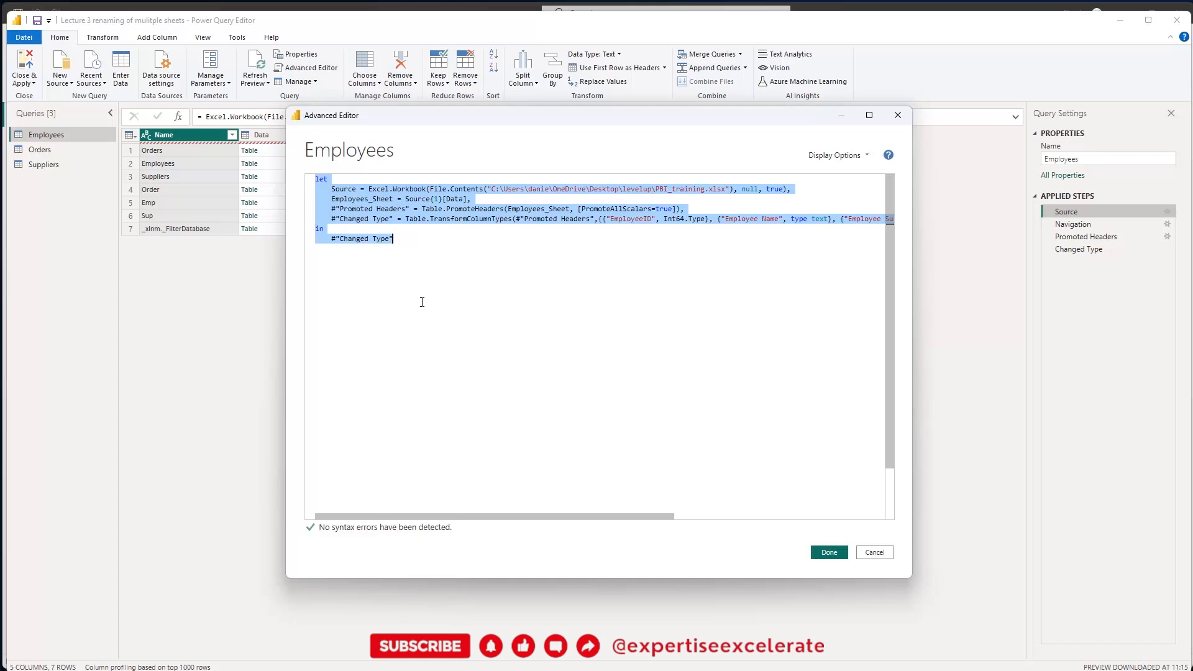
click(896, 117)
key(alt+Tab)
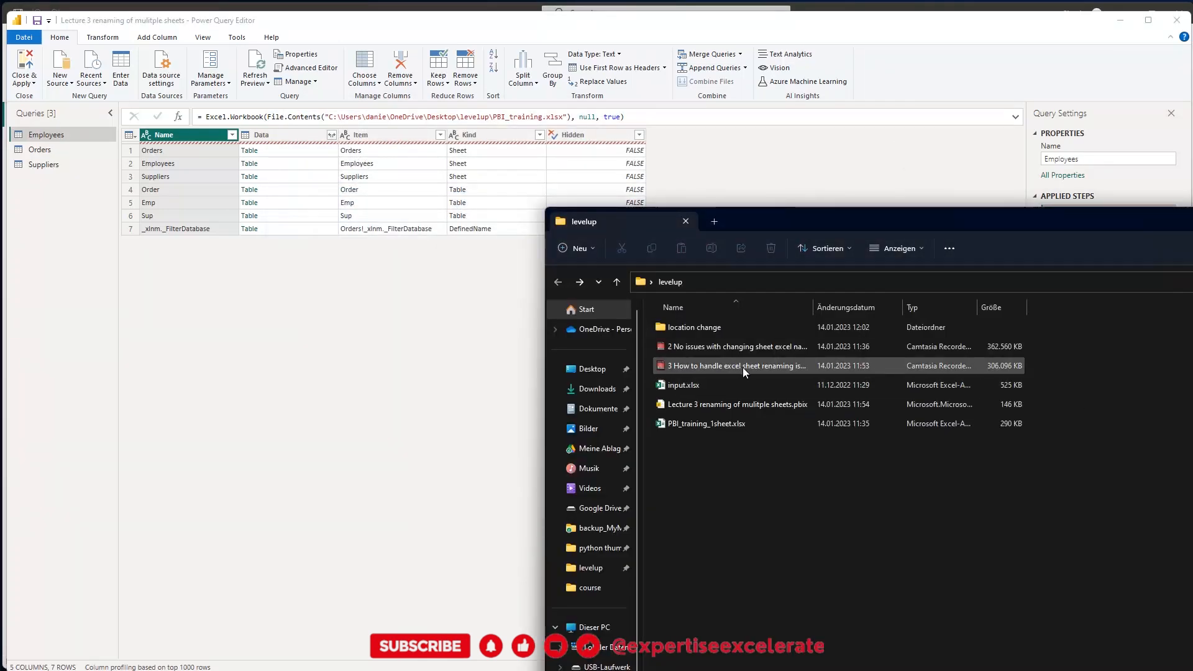
- Move PBI_training.xlsx from the location change subfolder back into the levelup folder
double_click(699, 330)
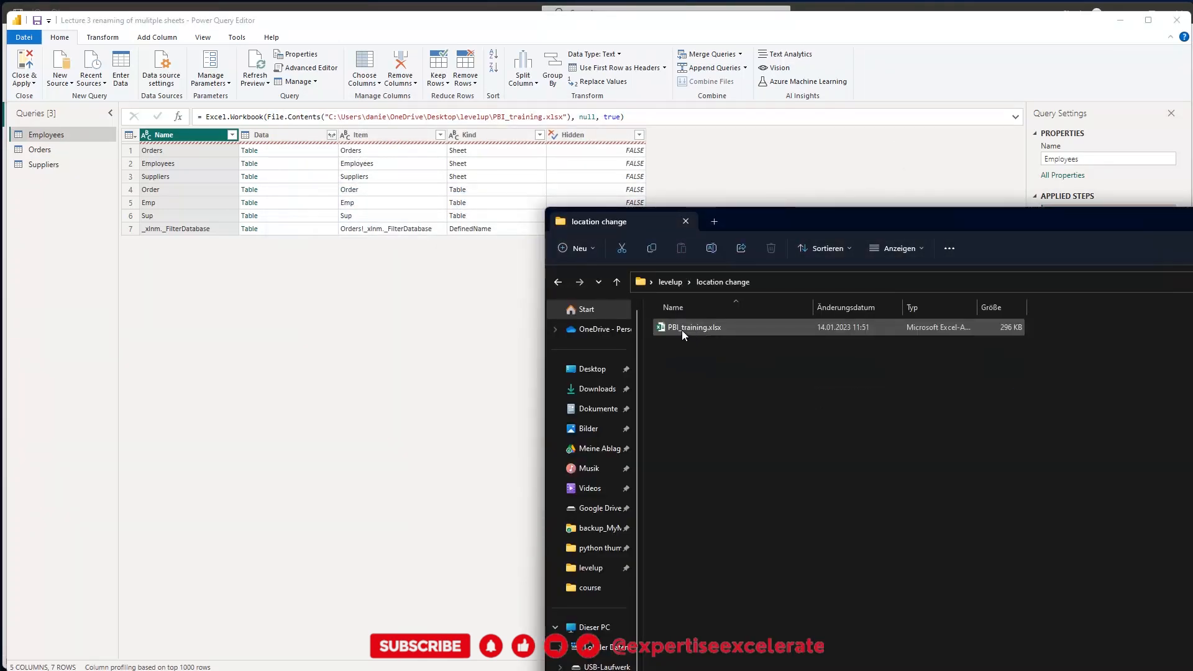
click(681, 330)
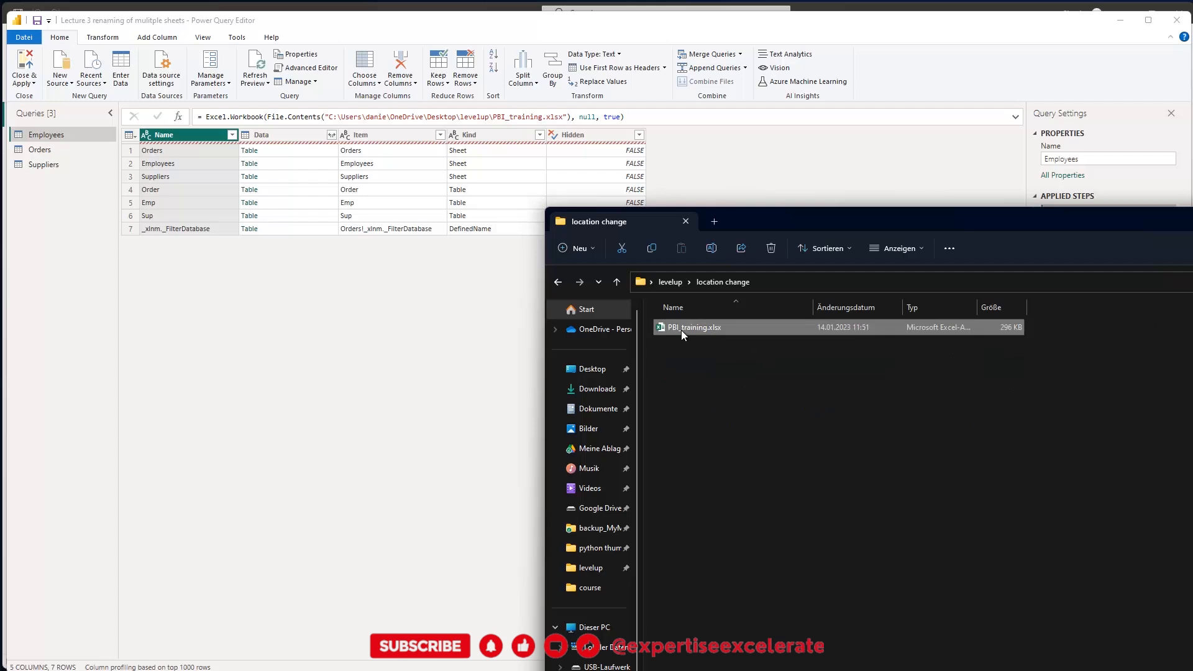
click(557, 282)
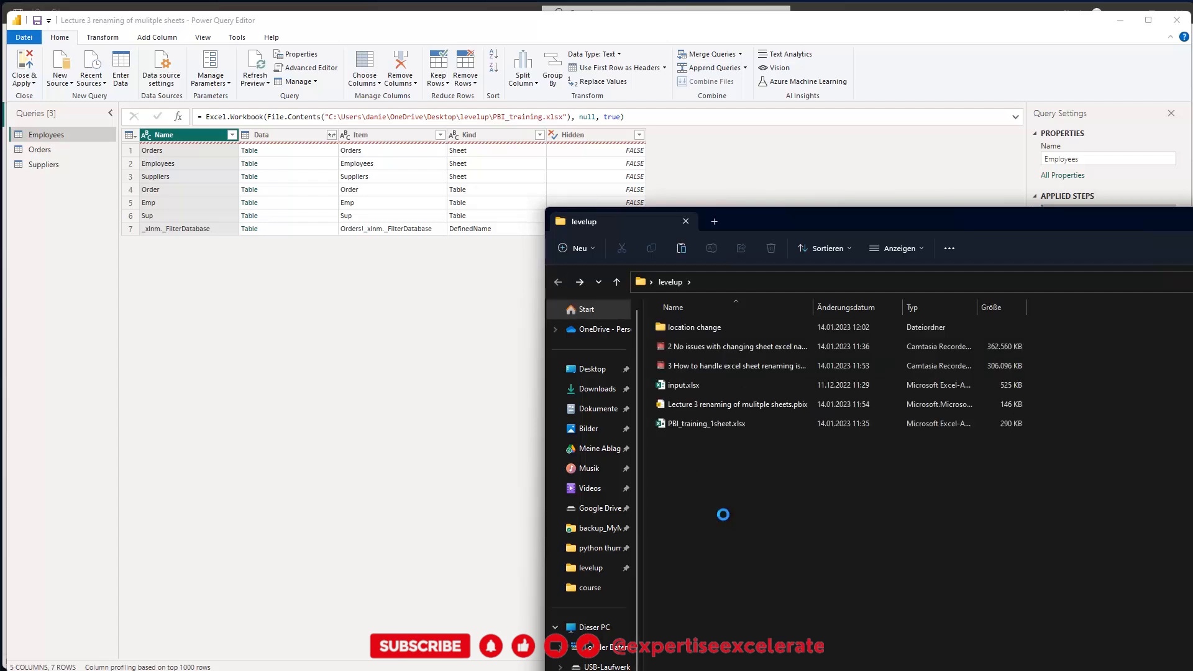
key(ctrl+v)
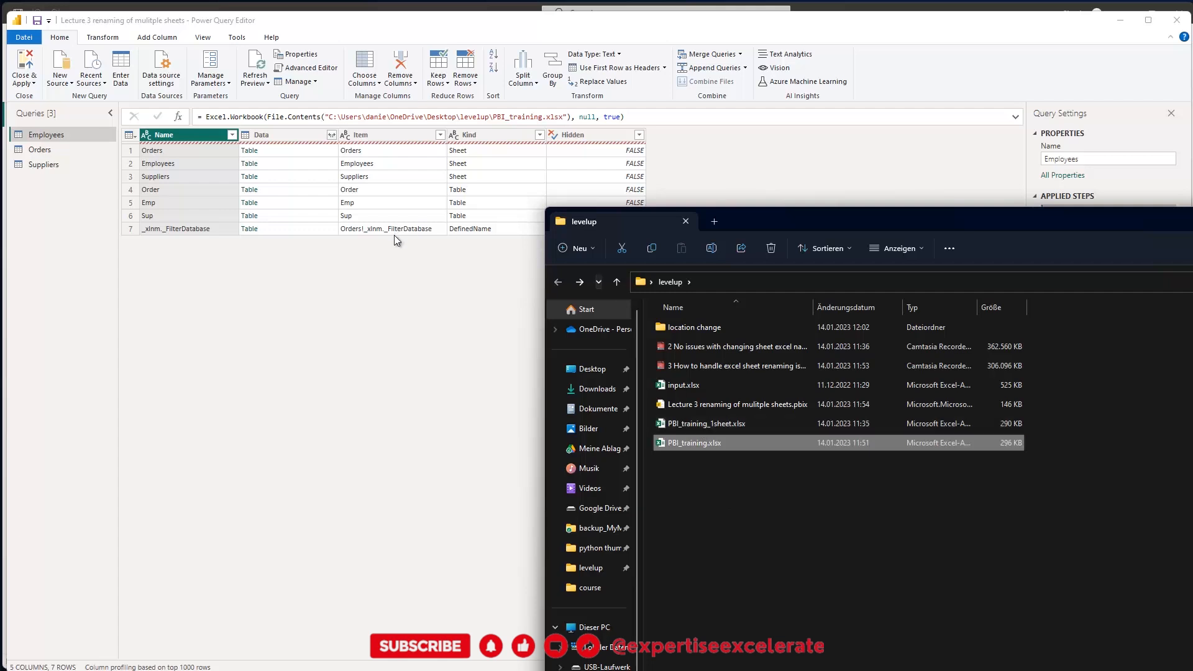
- Switch back to Power Query, apply the query changes to the Power BI report and refresh its data
click(355, 265)
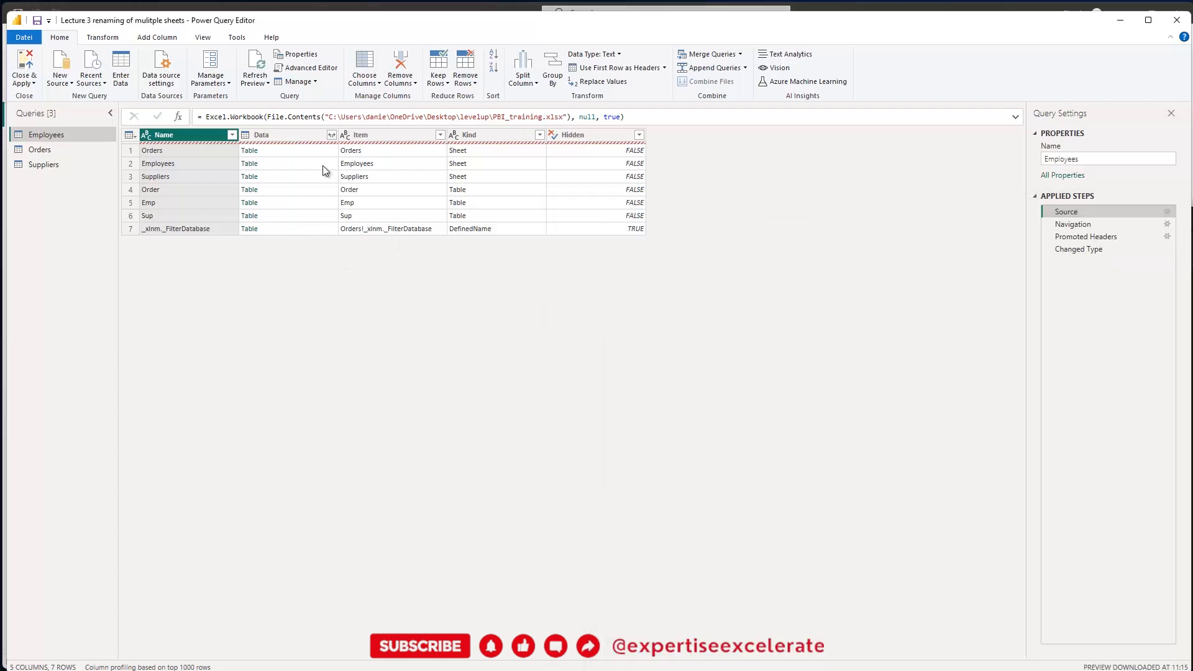
click(28, 64)
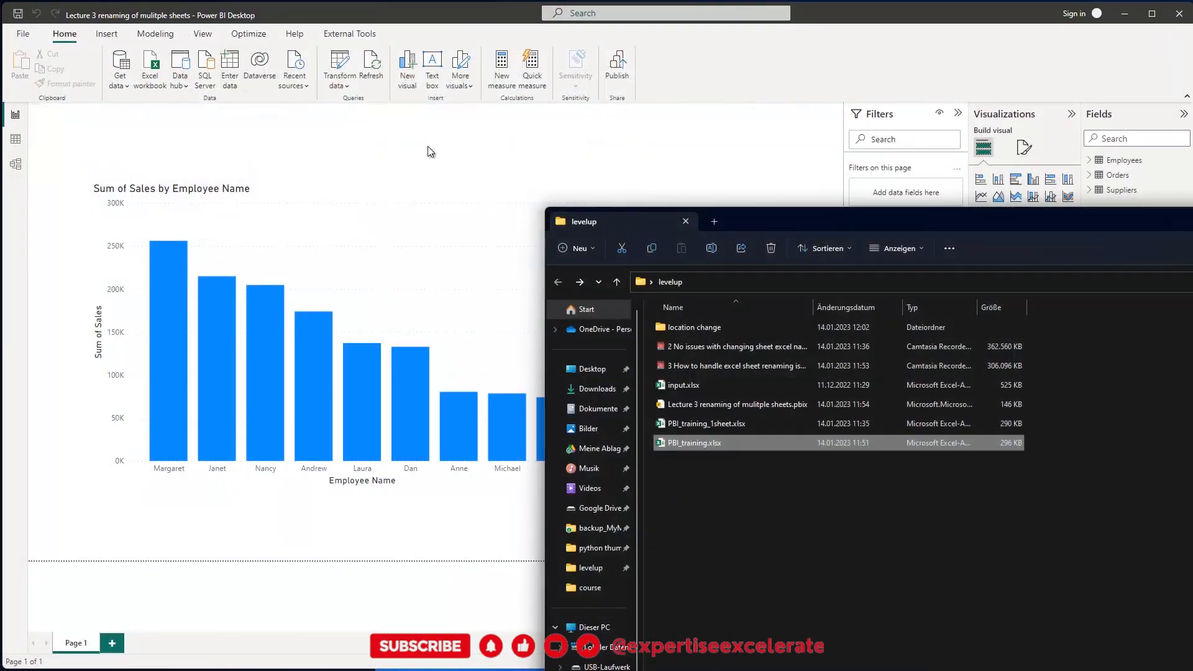
click(446, 157)
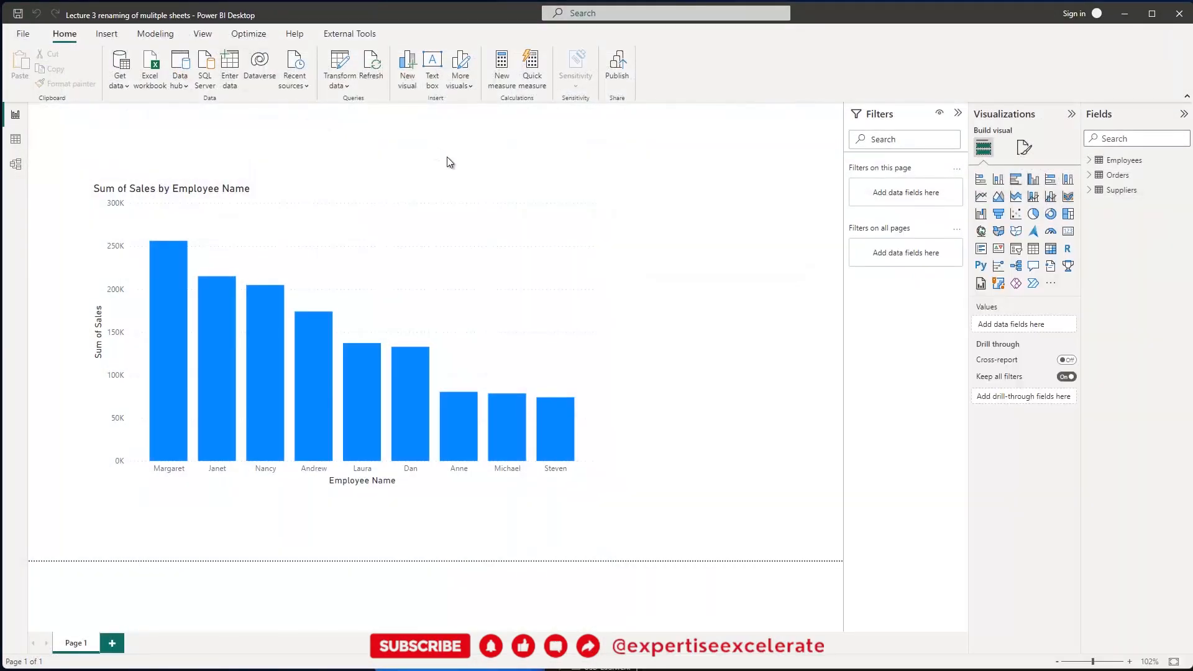
click(377, 64)
- Reopen Power Query from the report and create a new parameter named Source with the type Text
click(339, 63)
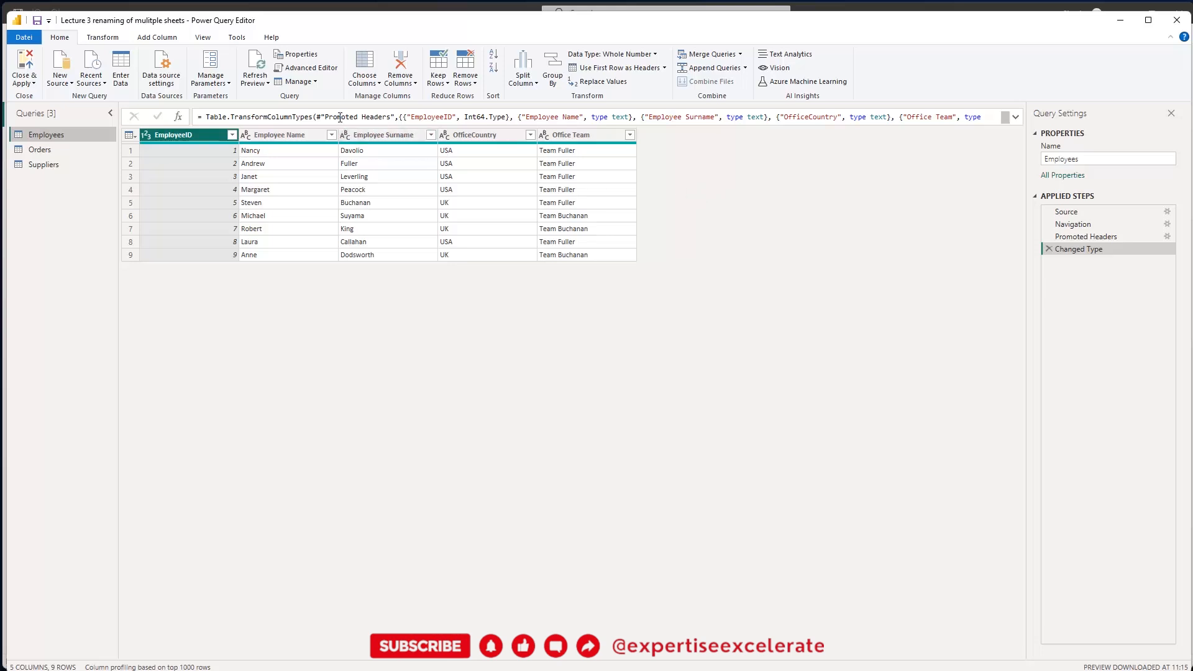
click(218, 86)
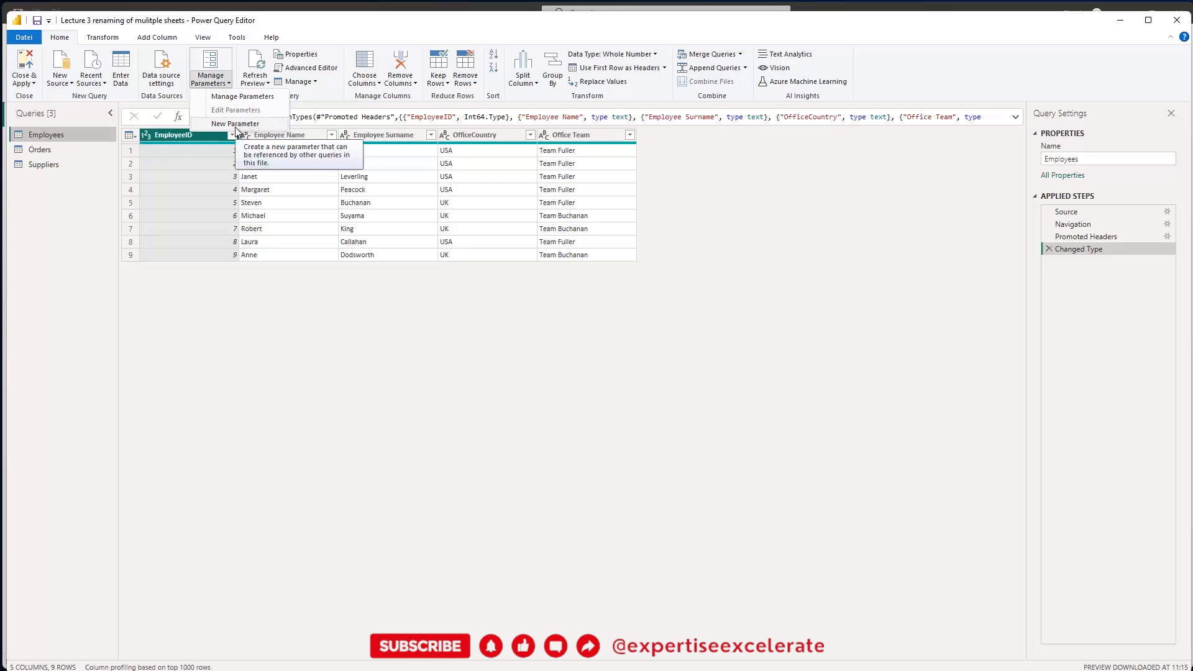
click(233, 123)
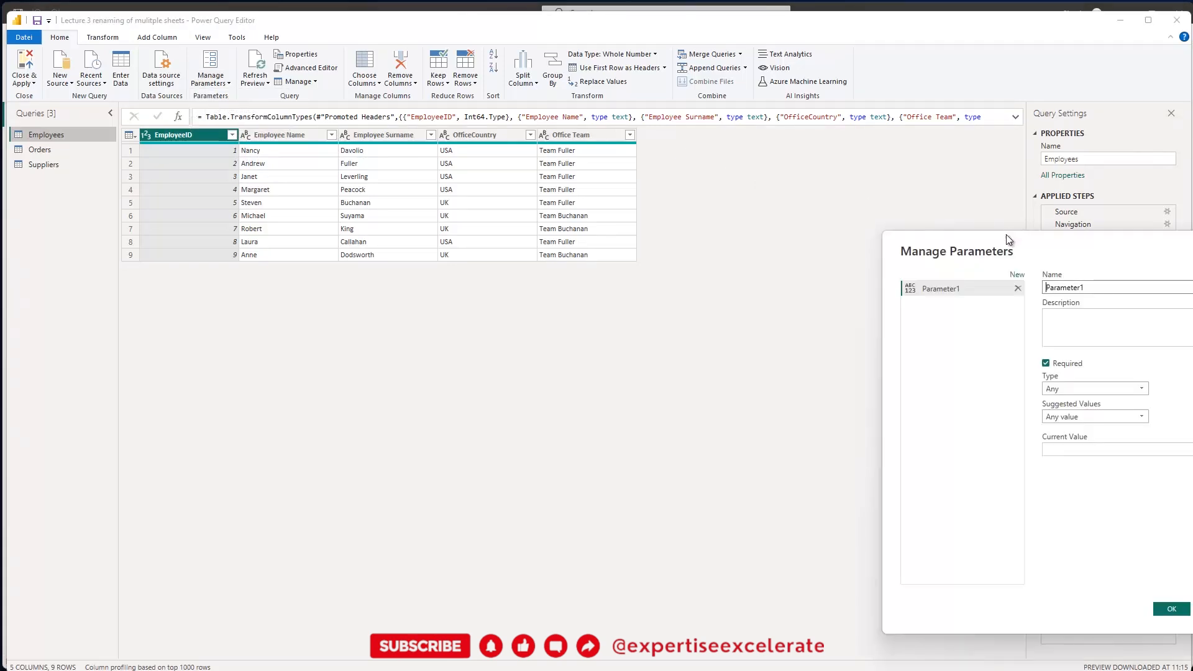
drag(982, 239, 433, 145)
click(506, 222)
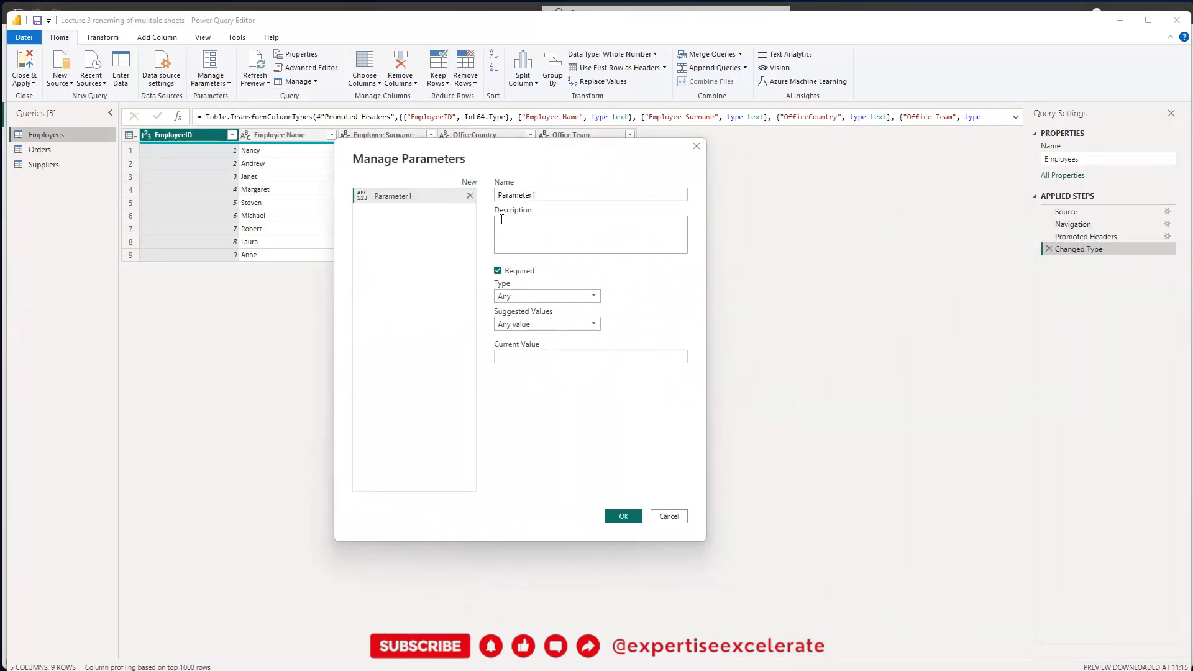
click(550, 194)
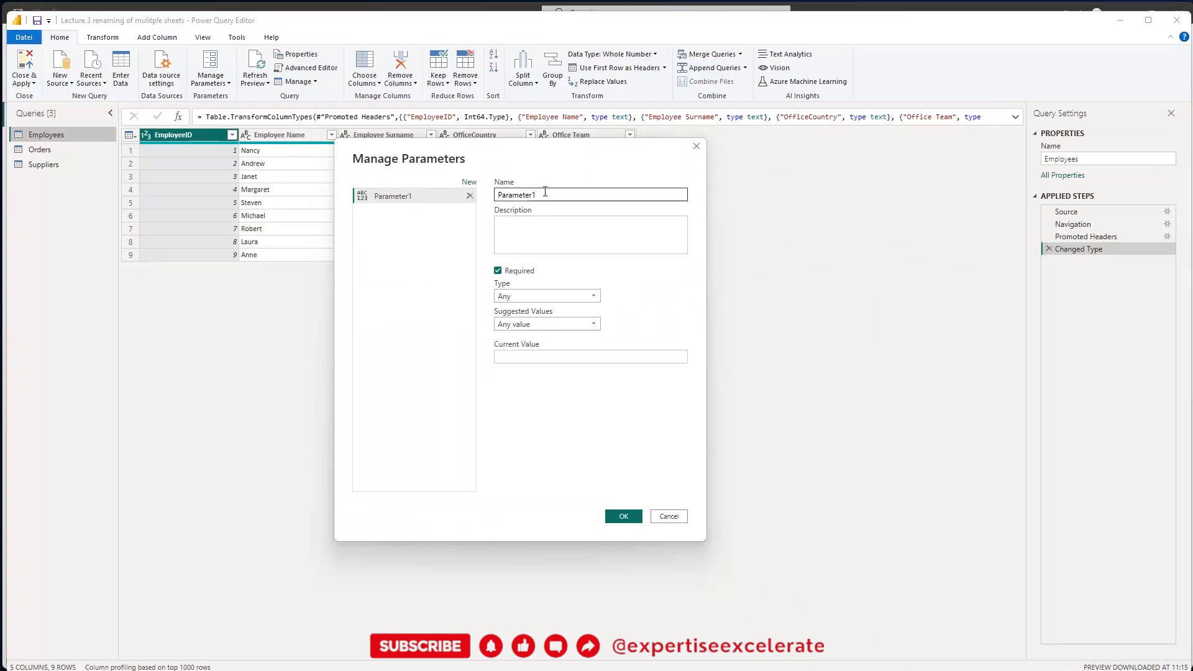
drag(550, 195, 484, 199)
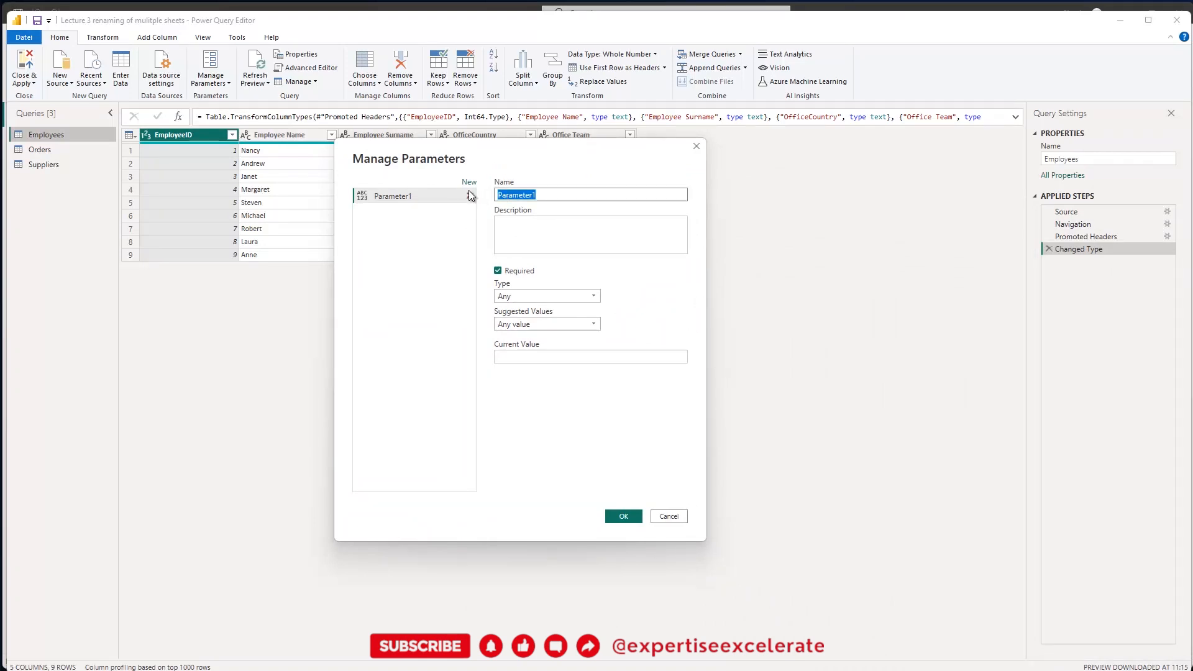
text(Source)
click(546, 296)
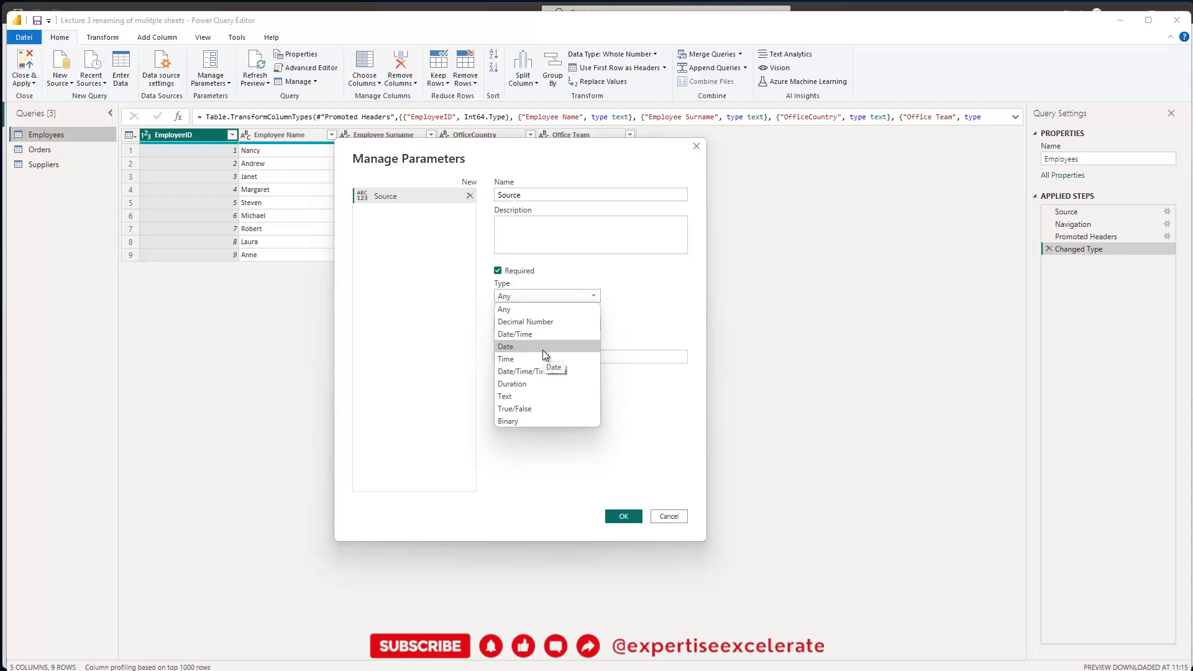
click(523, 398)
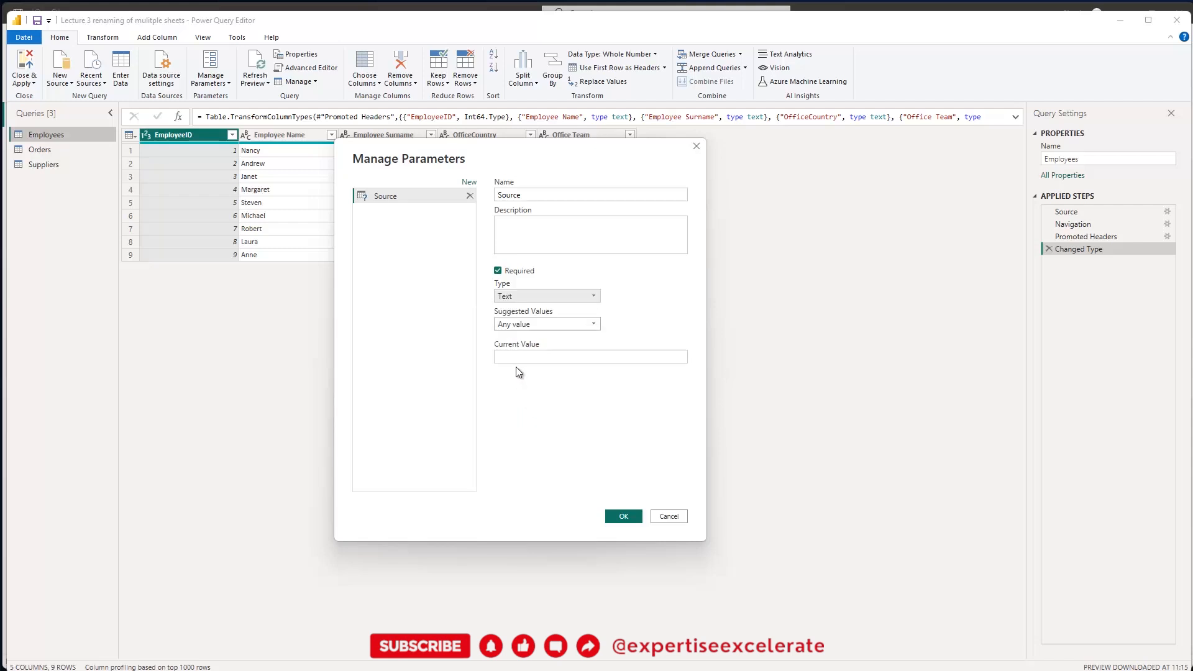
- Copy the full PBI_training.xlsx path from the Notepad code into the Source parameter's current value and confirm the parameter
click(514, 356)
key(alt+Tab)
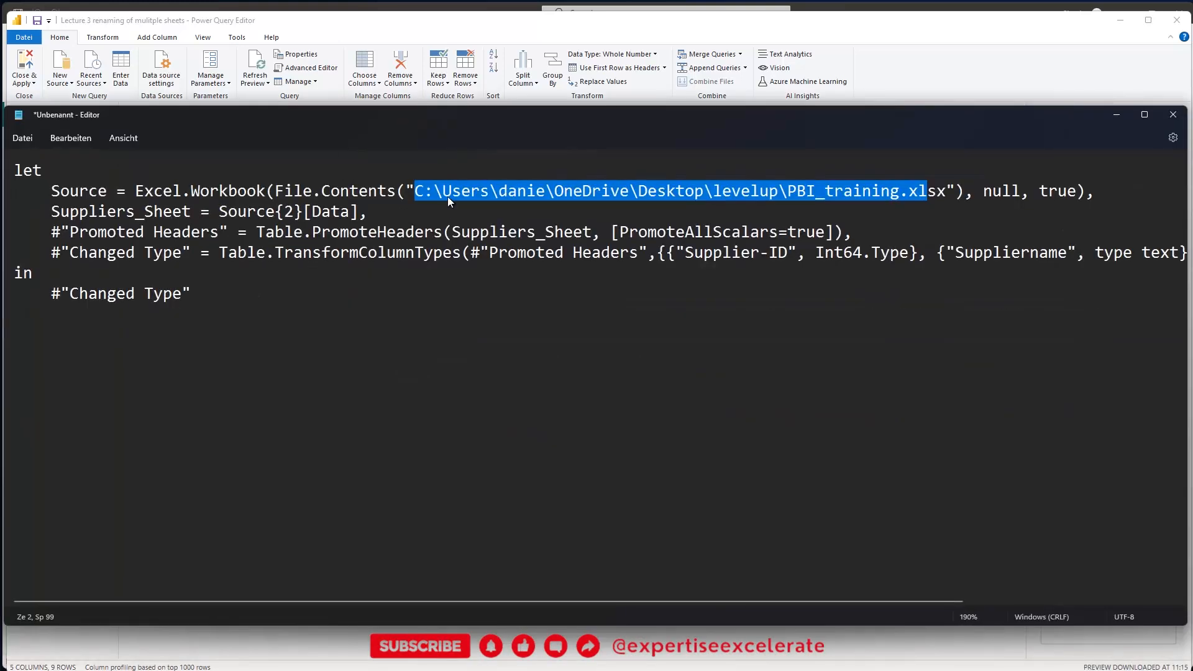
click(447, 196)
click(416, 189)
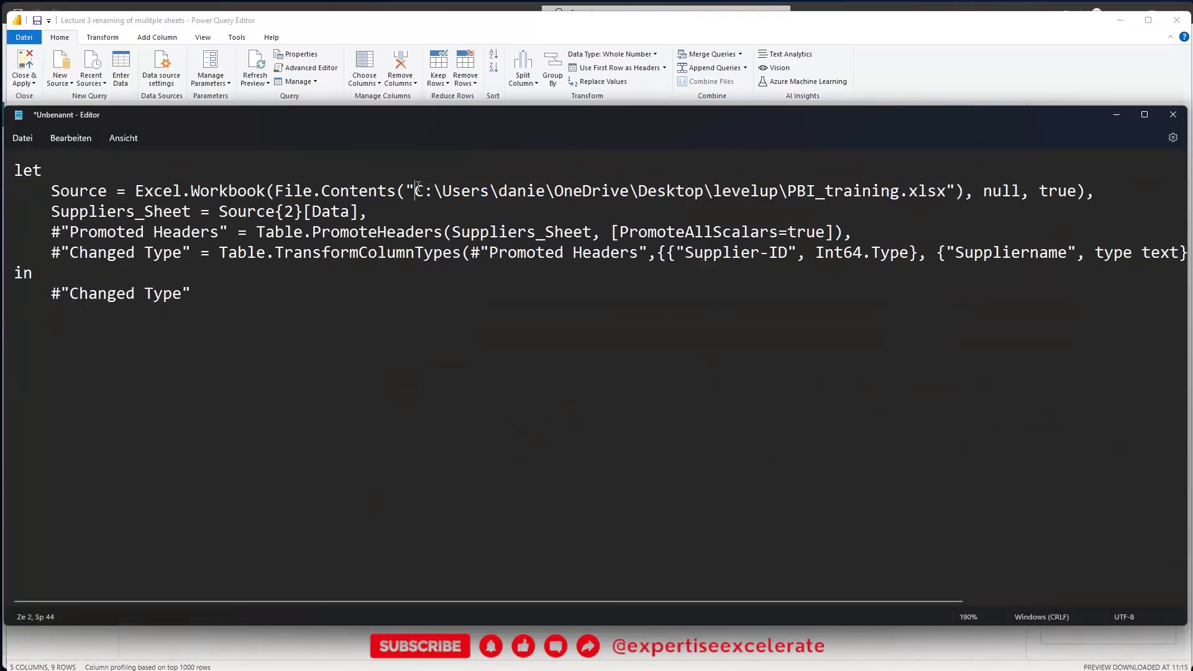
key(shift+Home)
drag(799, 177, 945, 194)
key(ctrl+c)
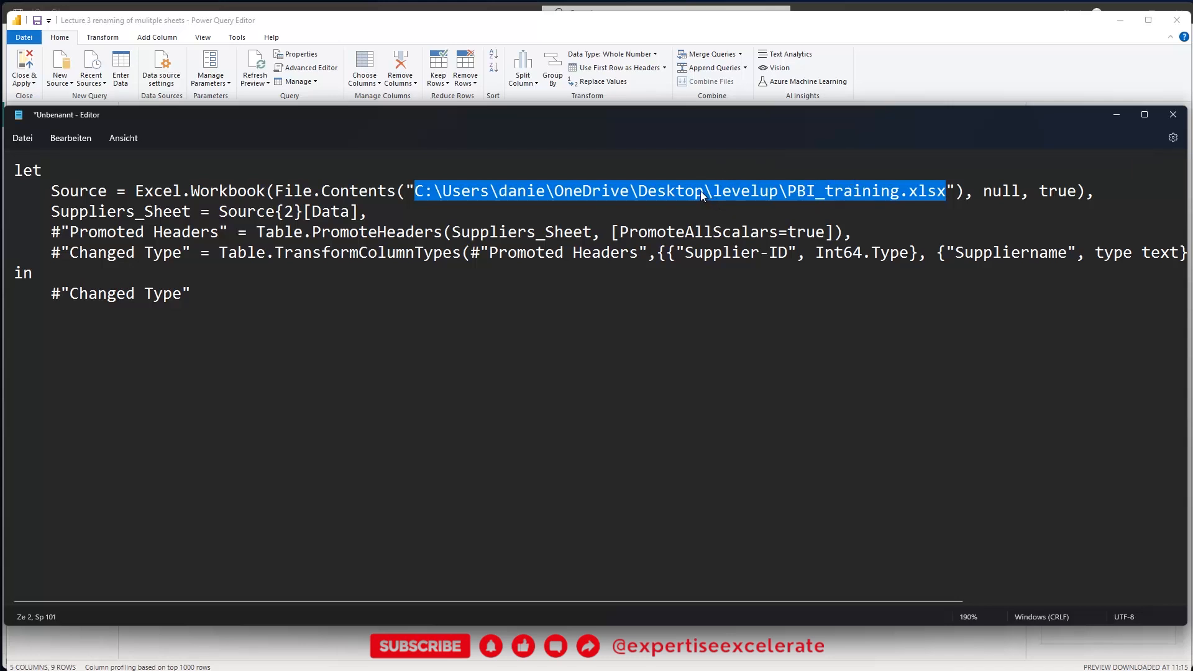
click(1116, 118)
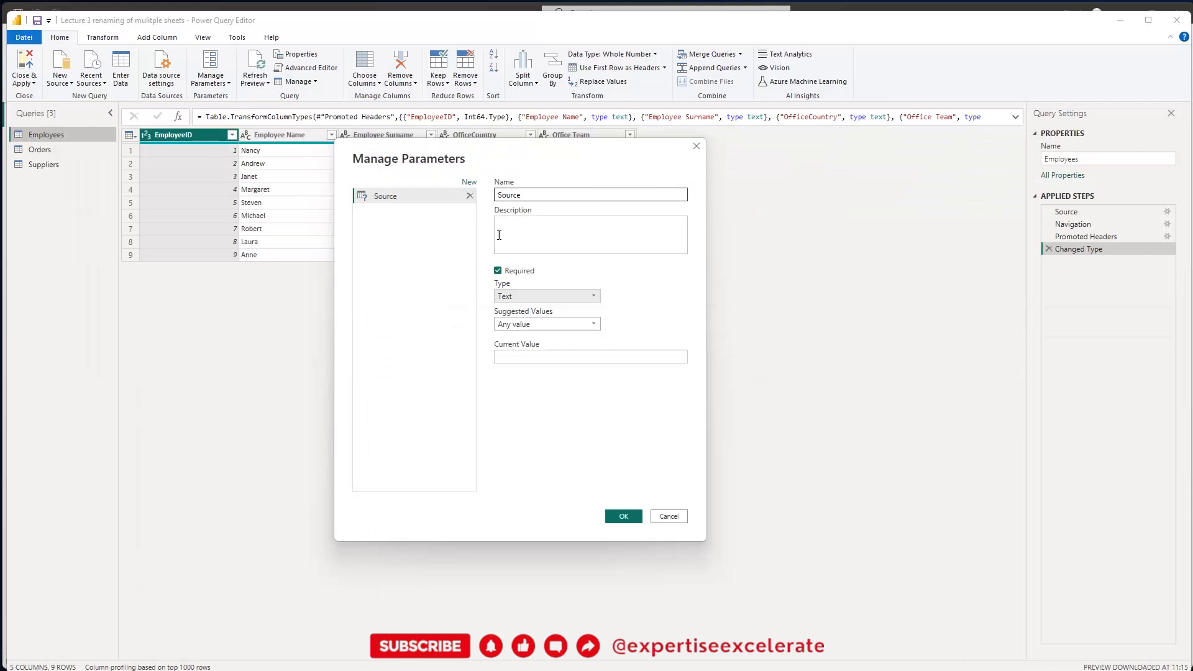
click(506, 356)
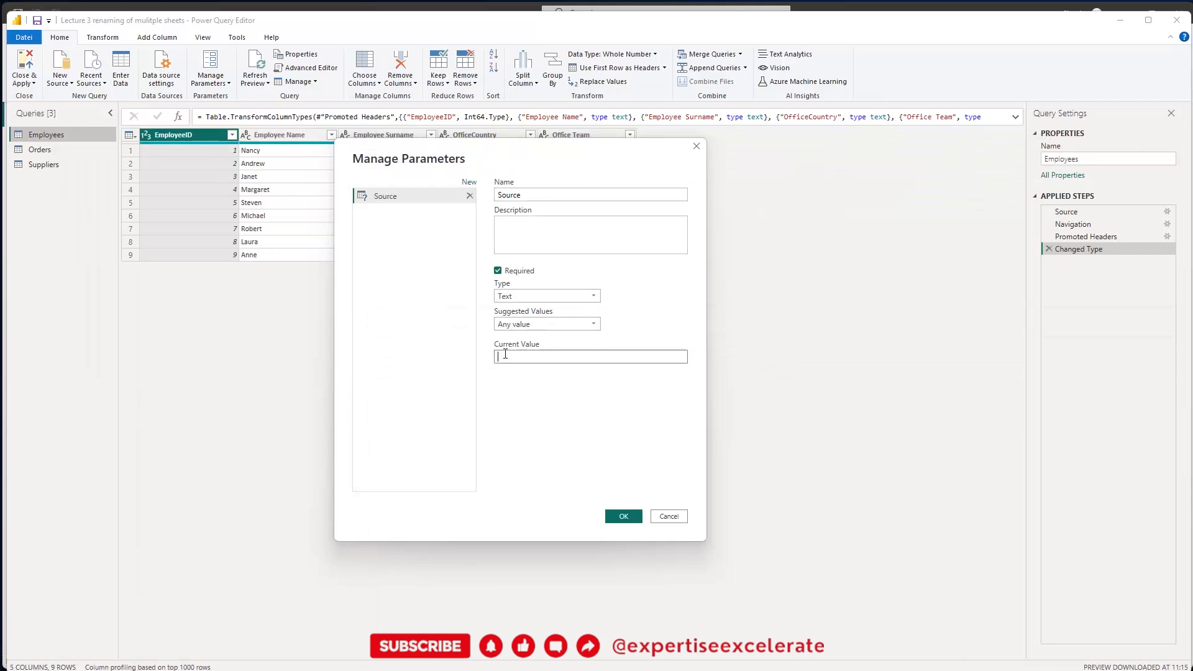
key(ctrl+v)
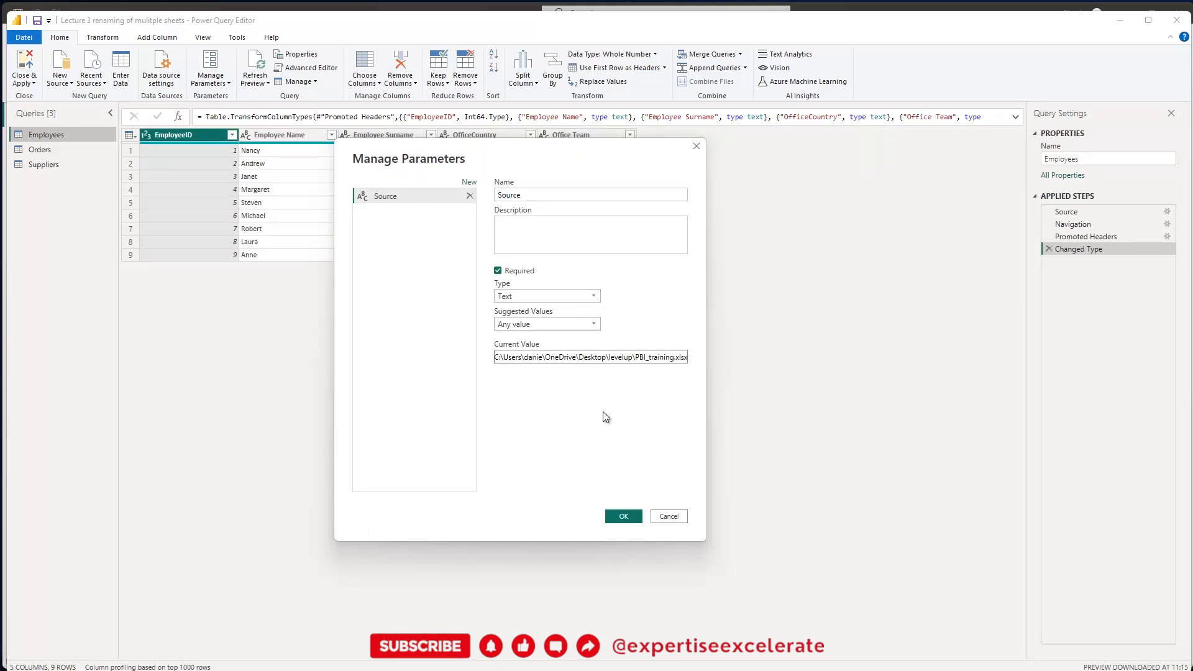
click(623, 518)
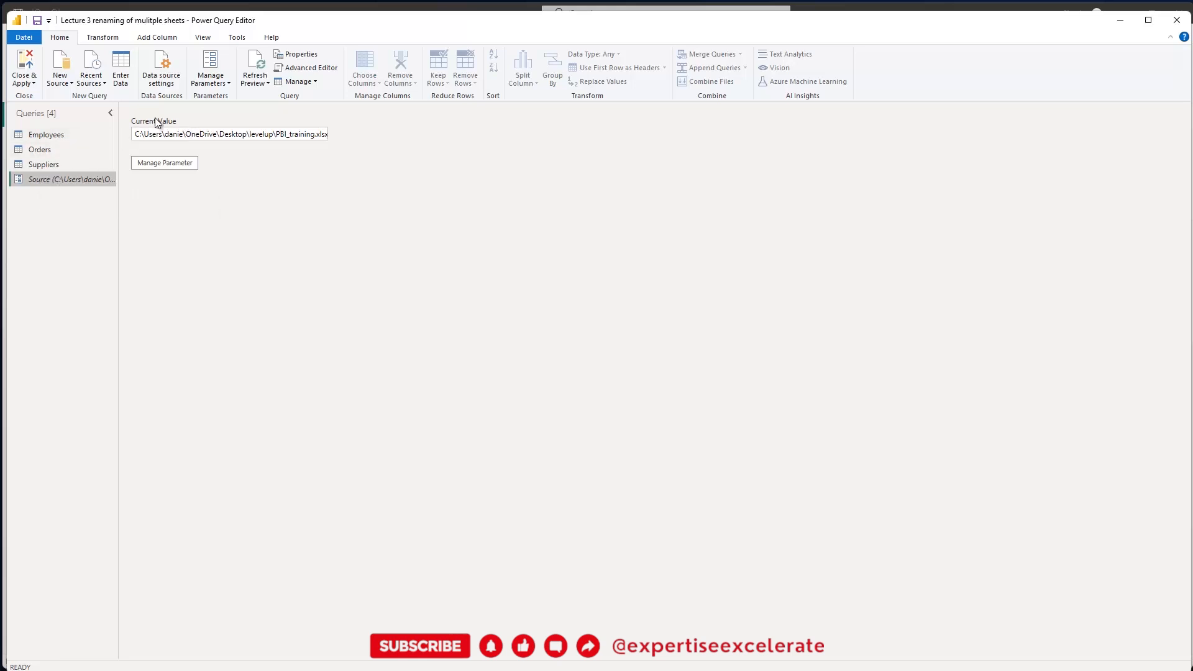
click(43, 136)
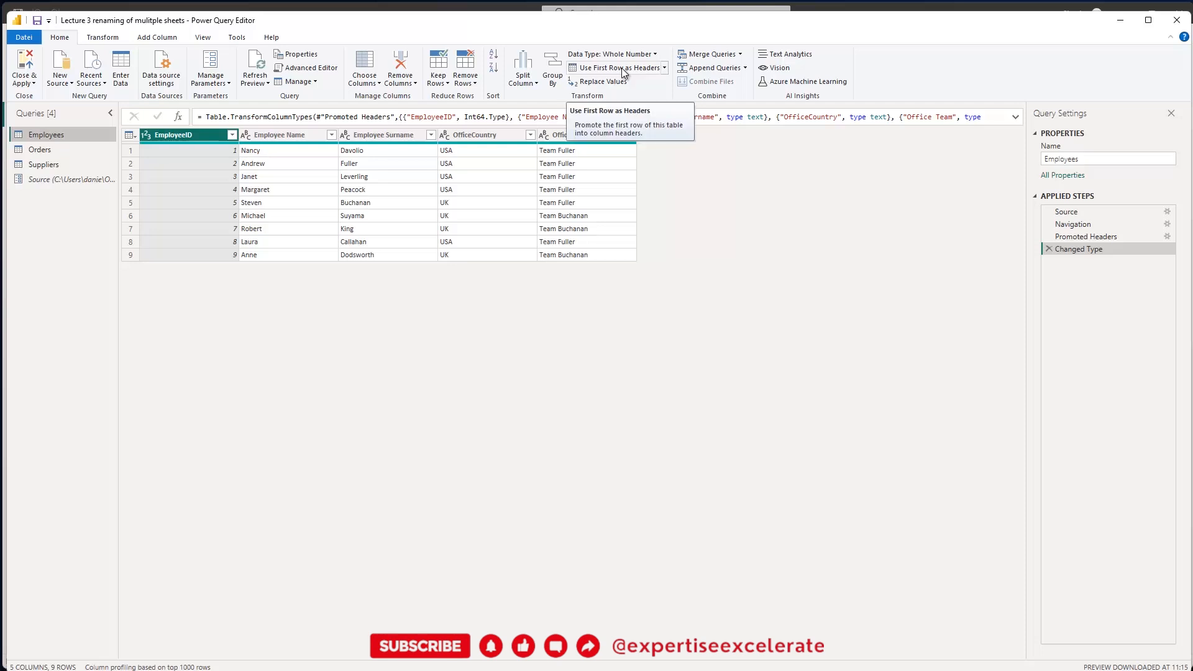
click(312, 68)
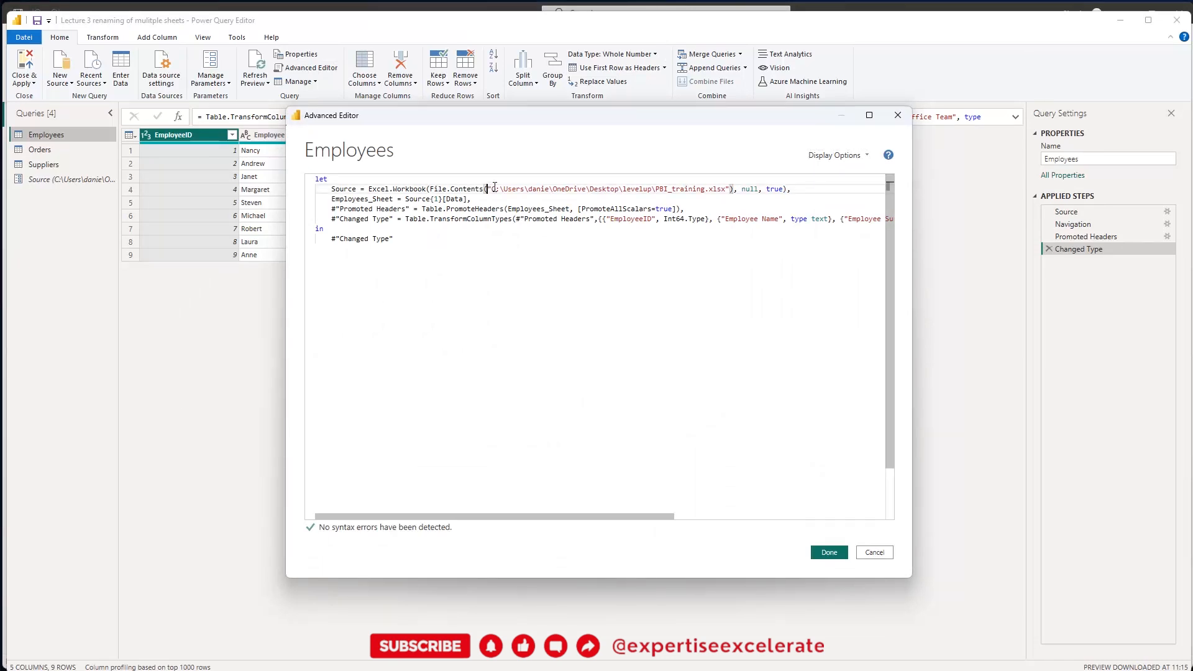
drag(488, 188, 730, 186)
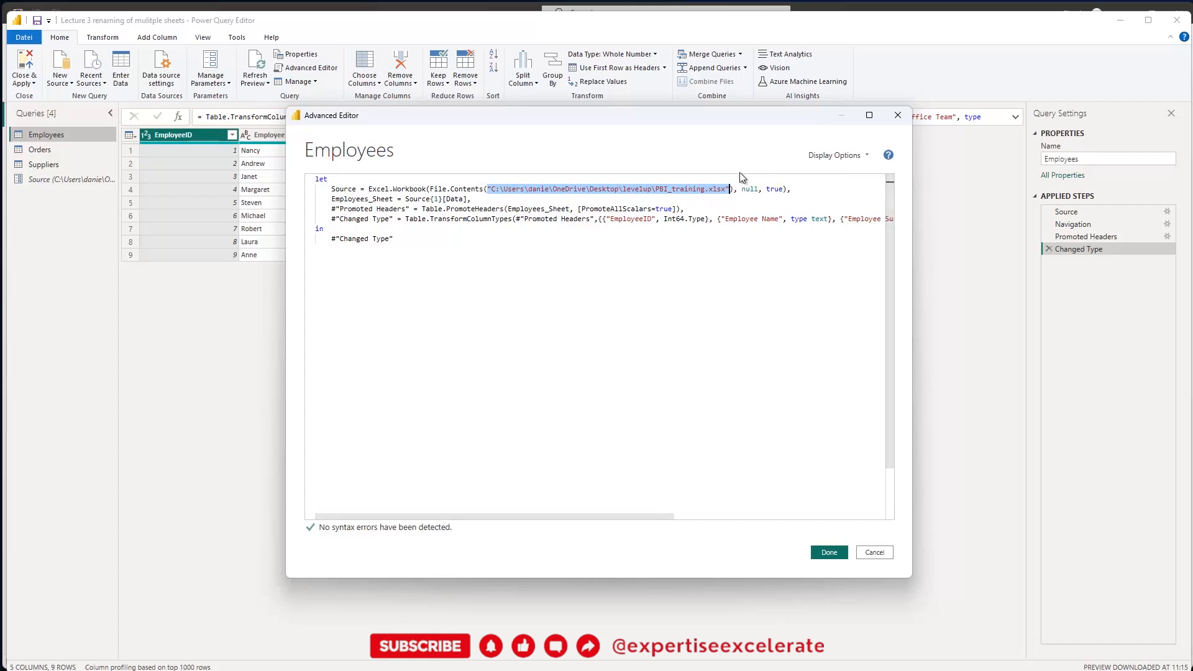
key(Delete)
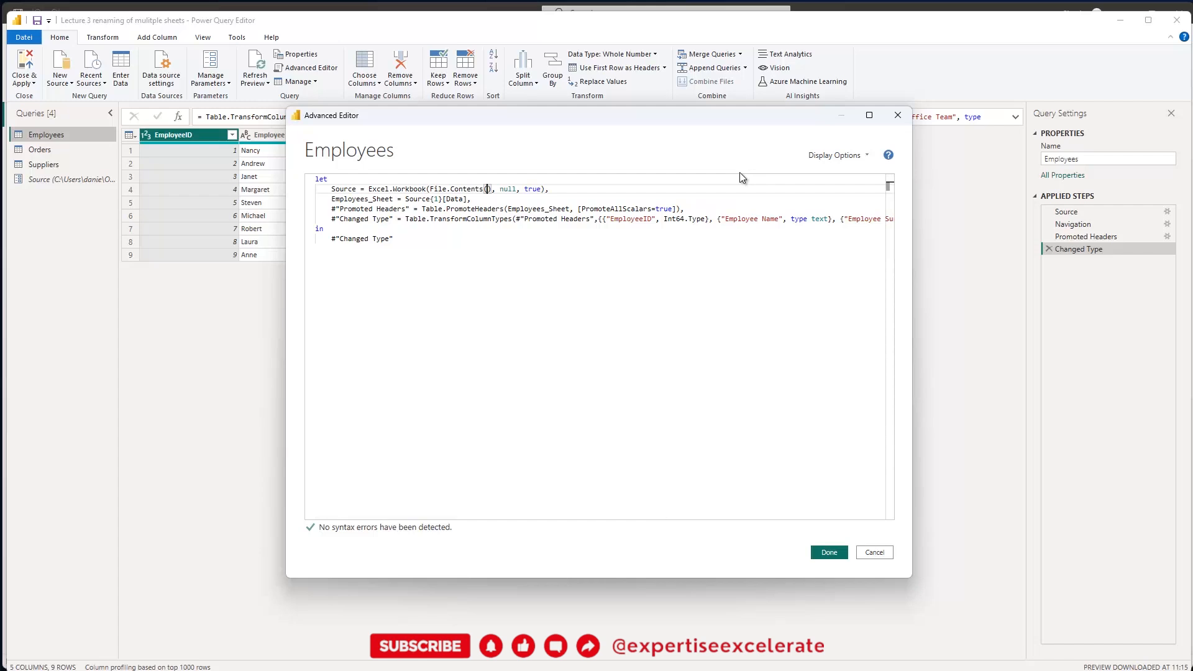
text(Sou)
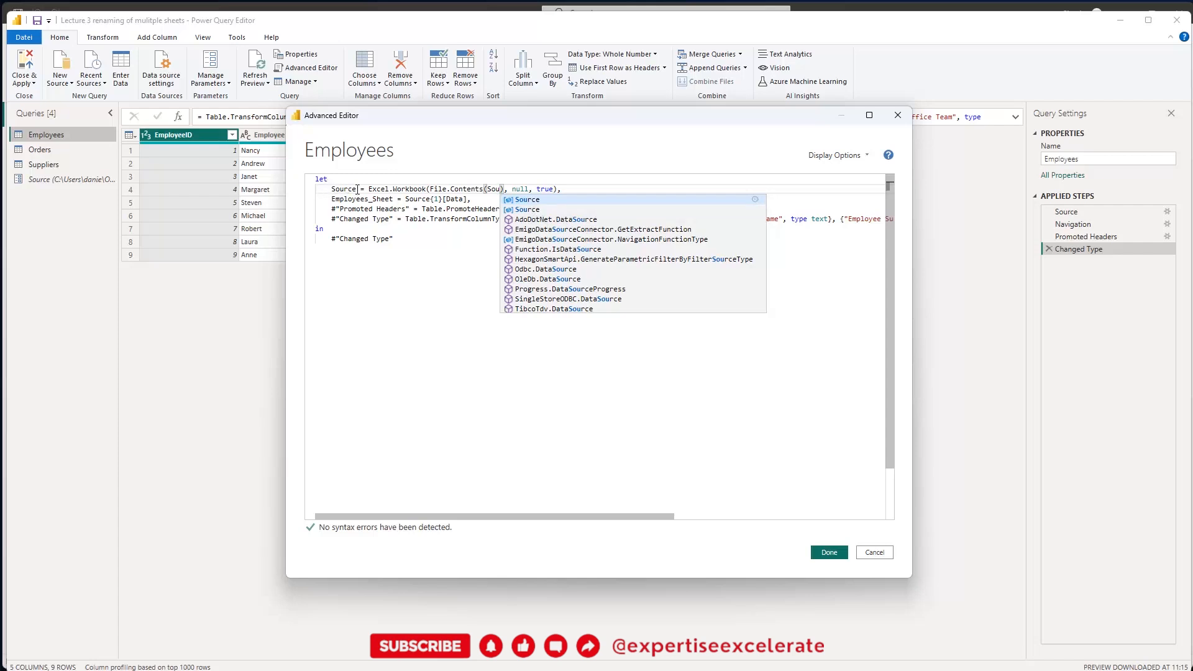
key(Escape)
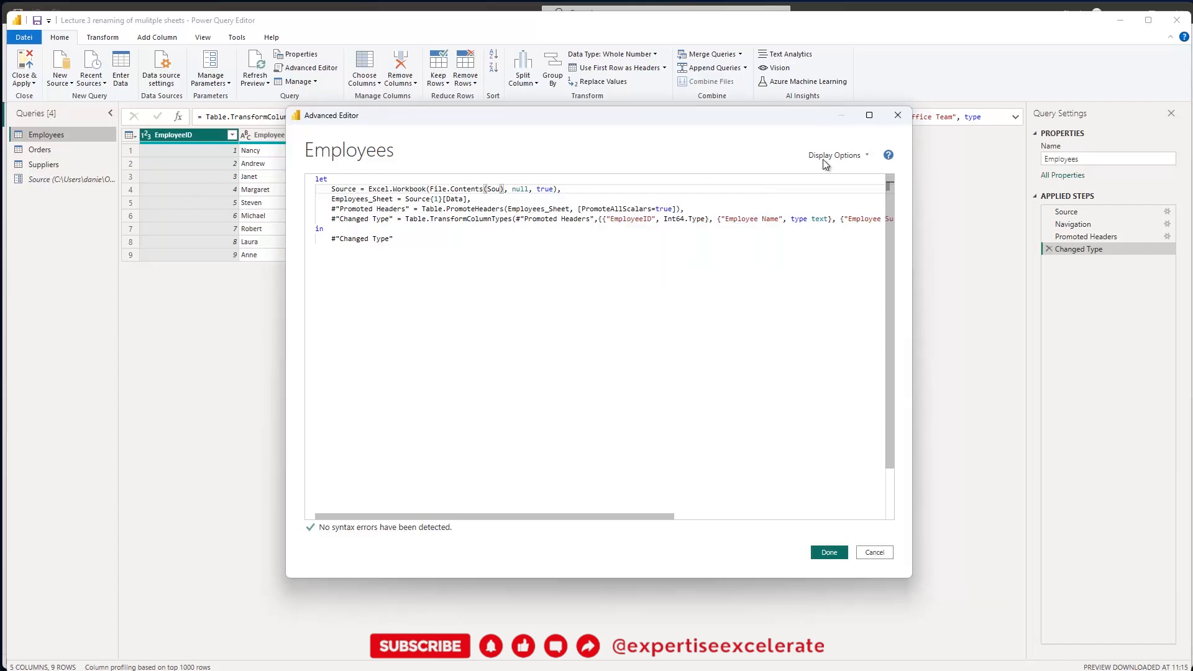
click(874, 553)
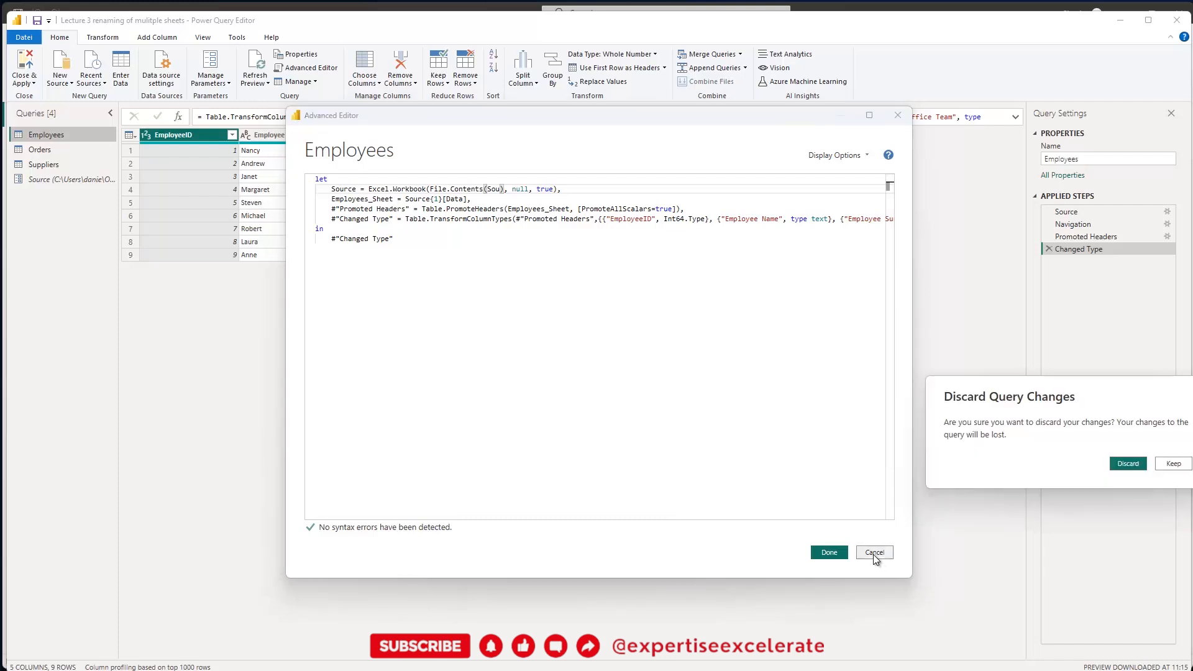
click(1126, 465)
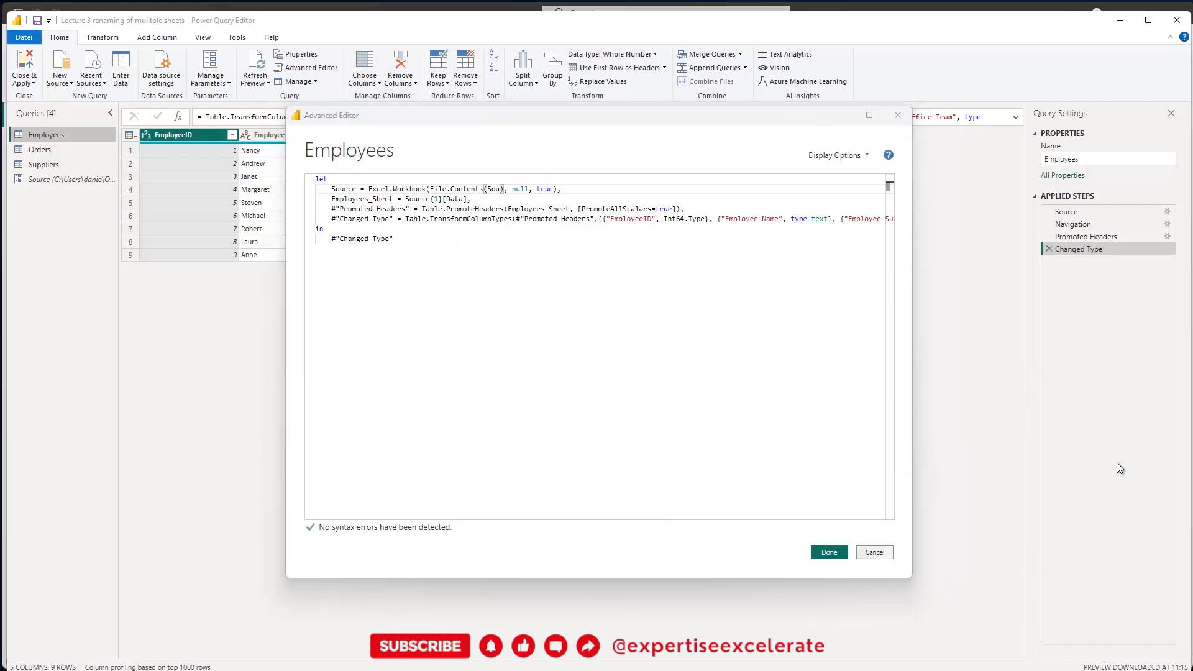
click(30, 180)
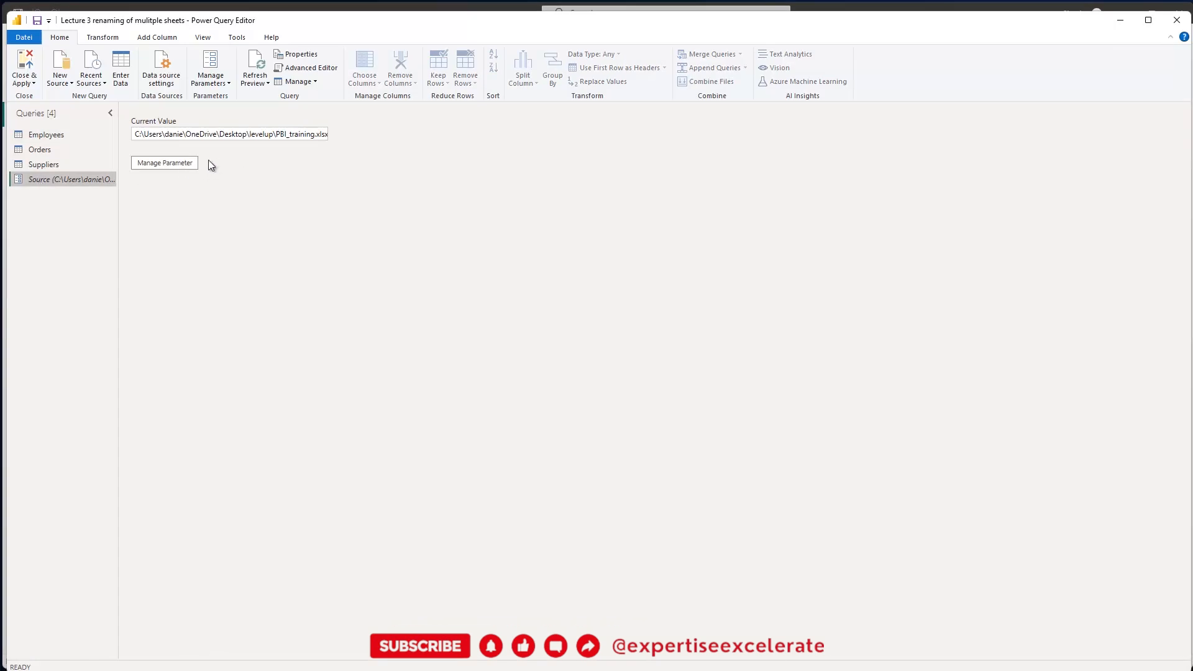
click(226, 86)
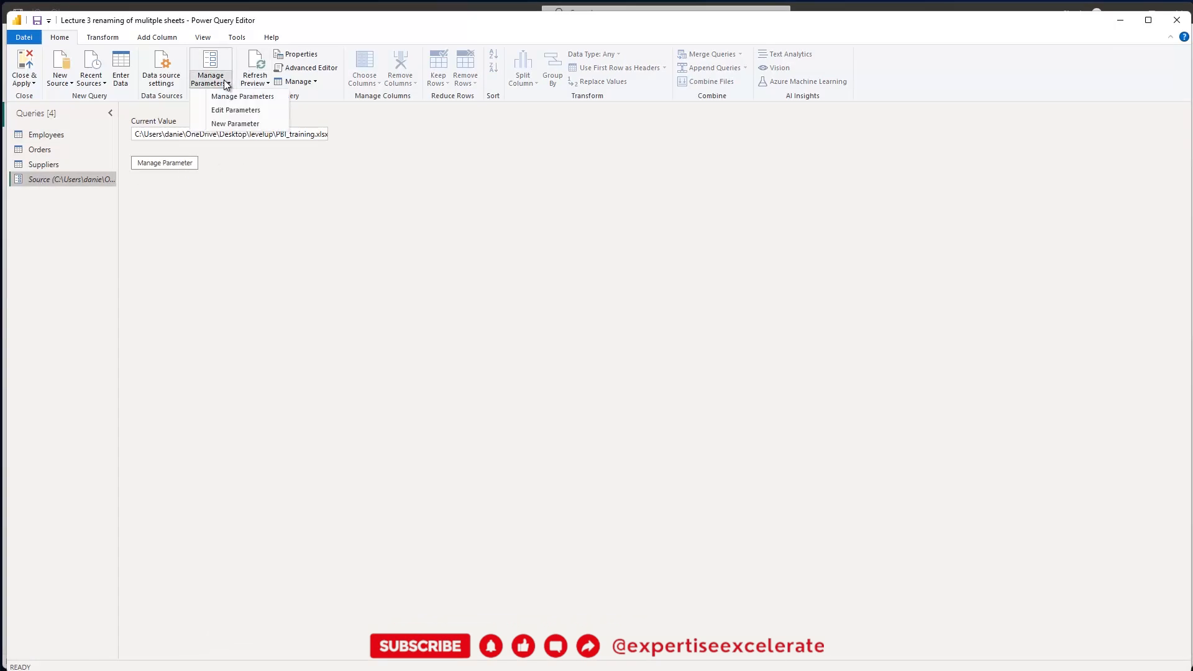
click(236, 111)
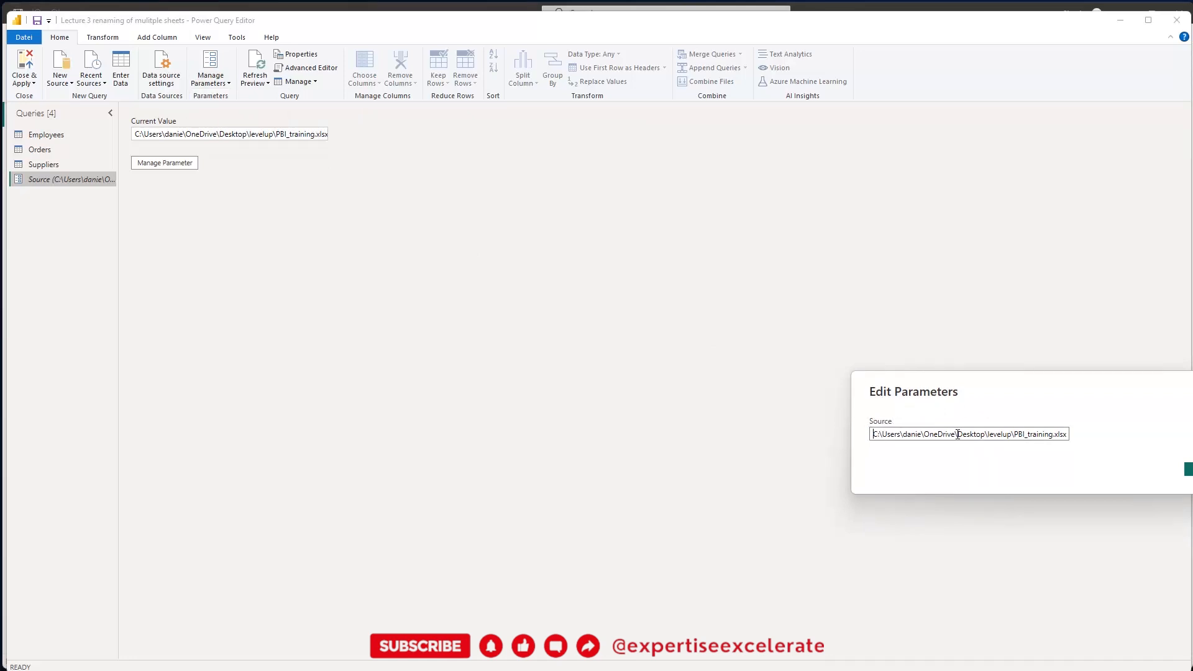
click(1188, 469)
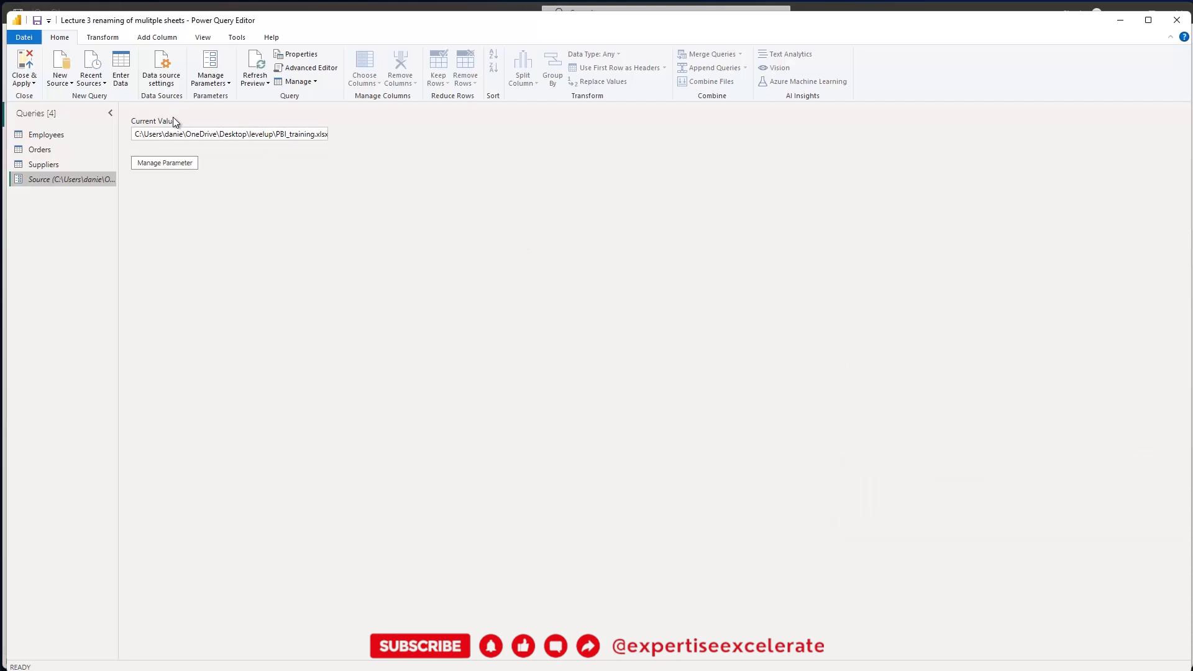
- Rename the Source parameter as Location and confirm the change
click(216, 84)
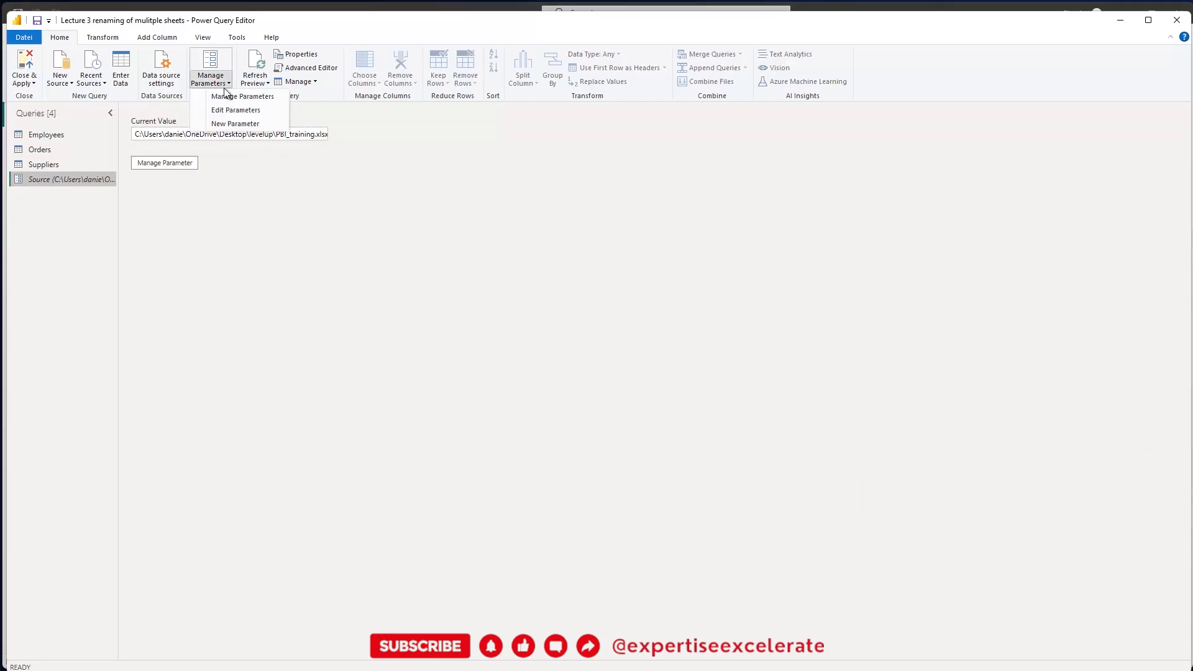
click(229, 97)
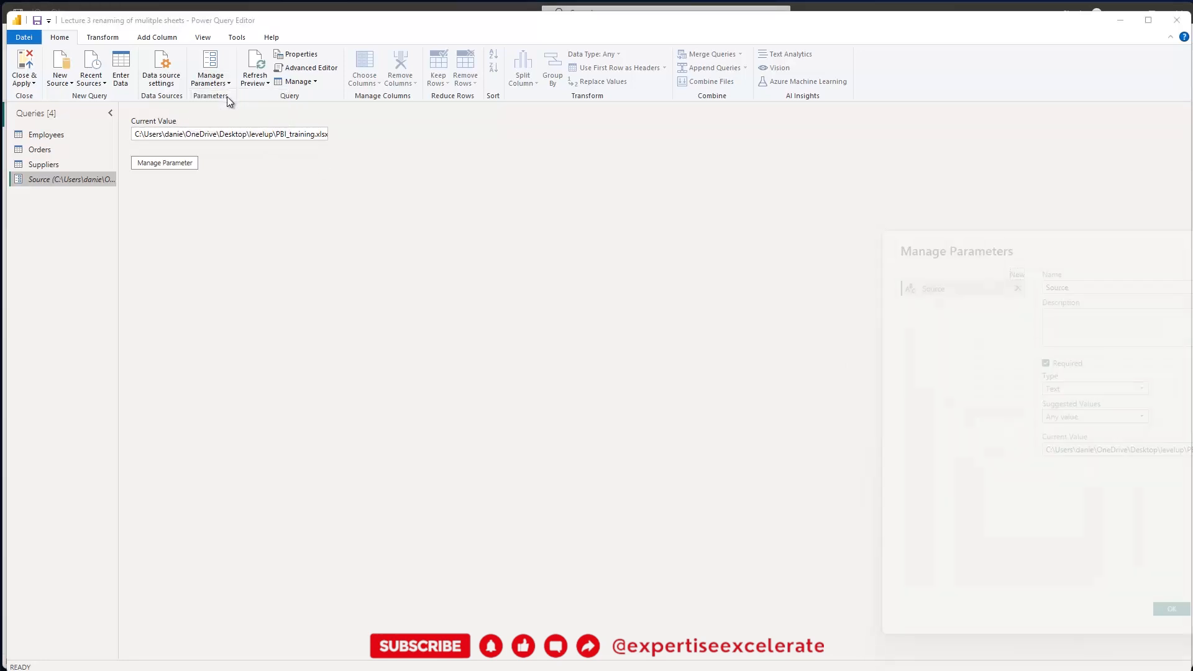
drag(1014, 233, 404, 151)
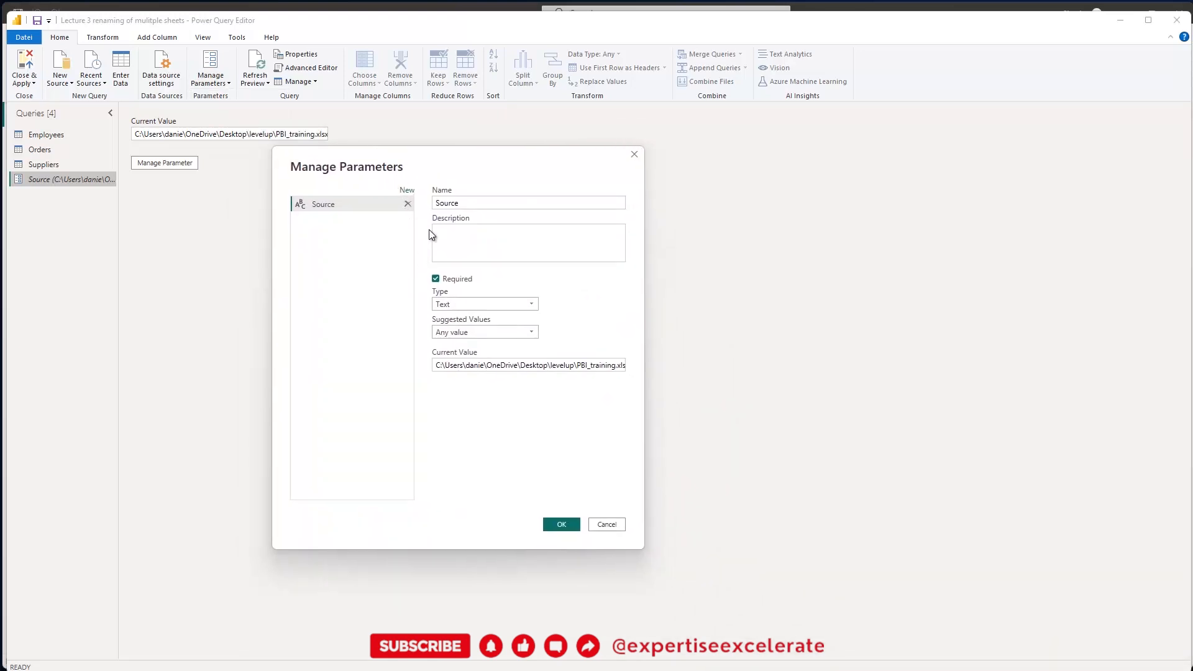
drag(466, 203, 331, 200)
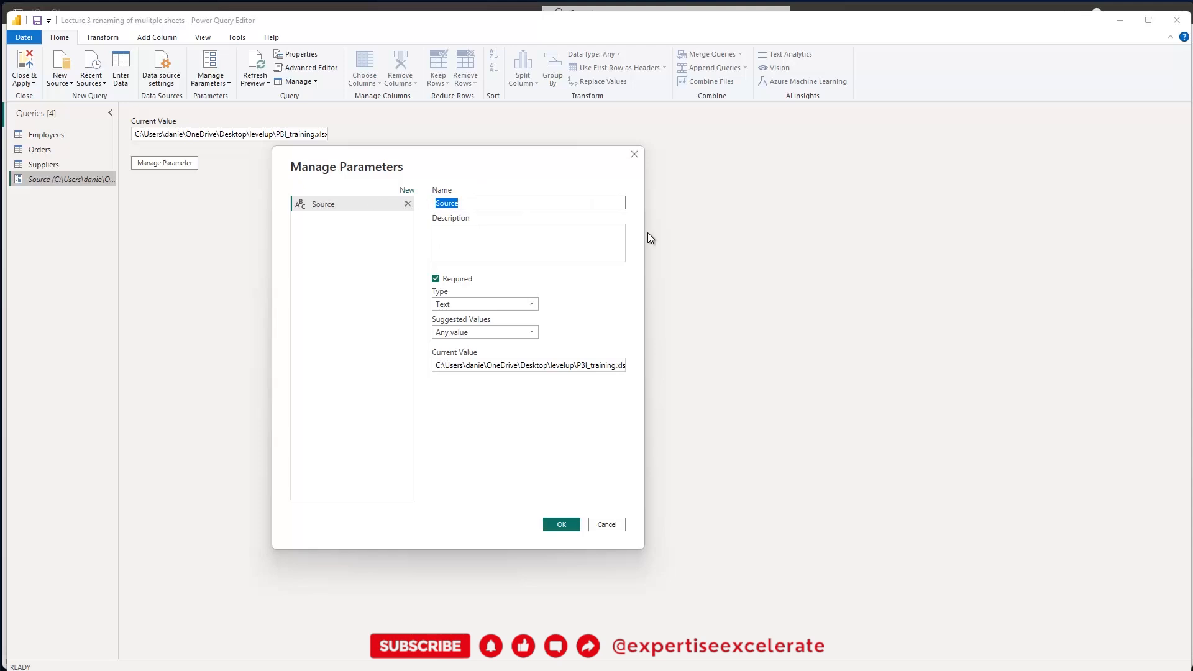
text(Location)
click(561, 524)
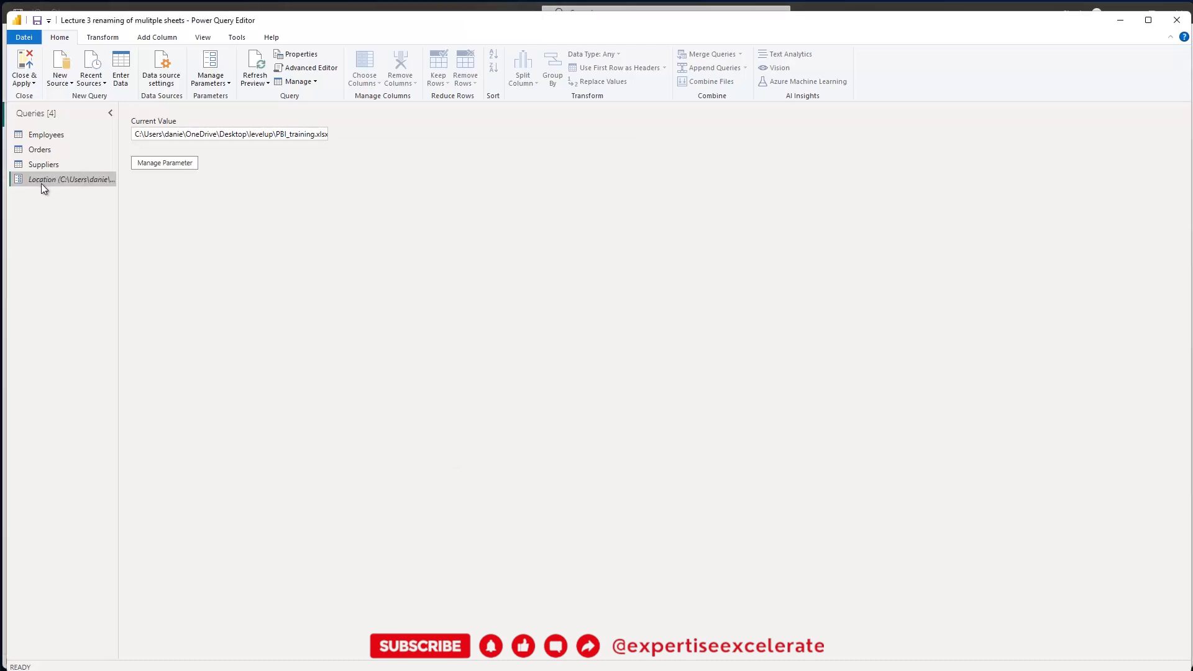
- Replace the hard-coded file path in the Employees query's code with the Location parameter, and copy its whole Source line before confirming
click(49, 136)
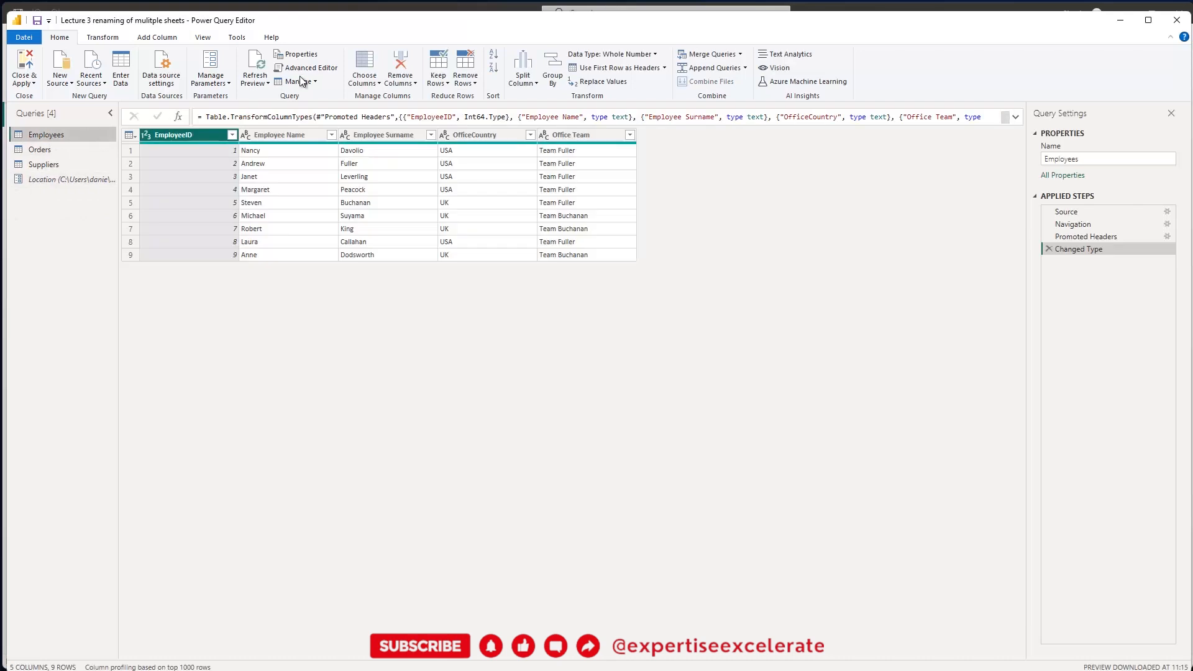
click(300, 70)
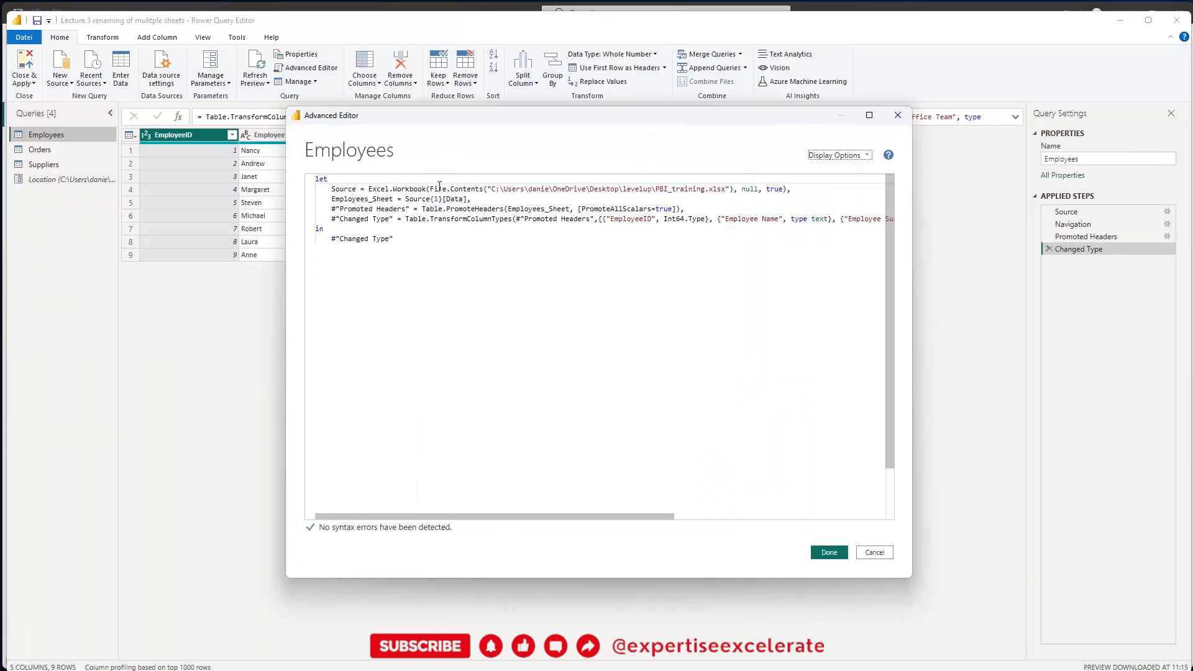
drag(487, 186, 732, 185)
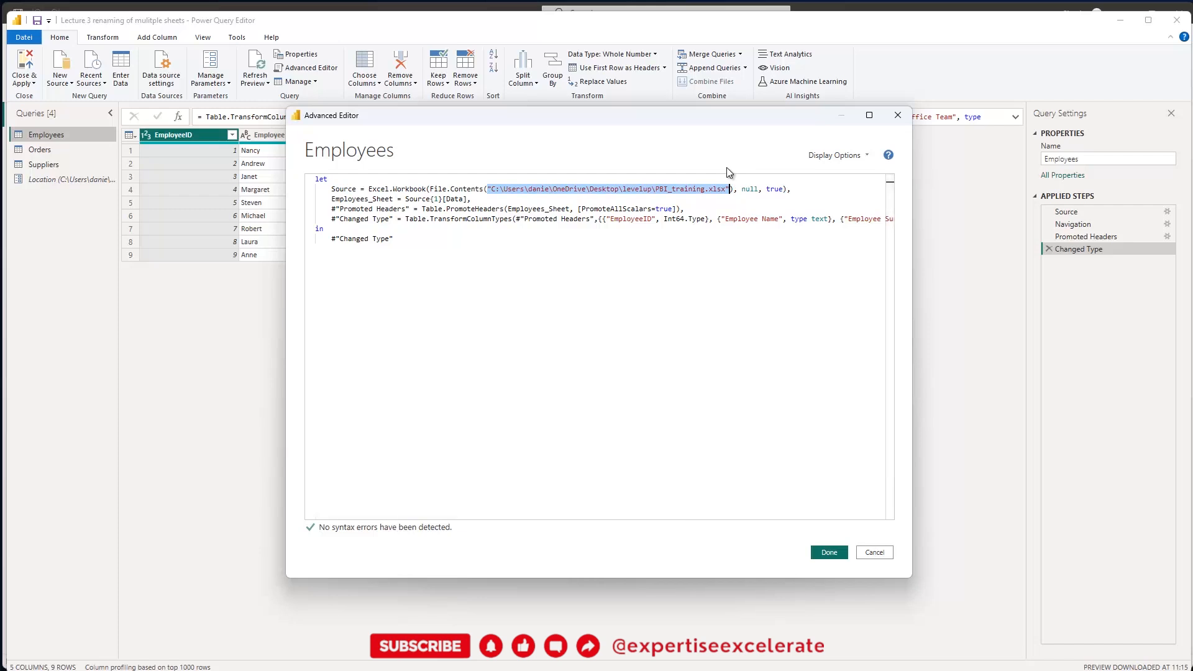
text(Loc)
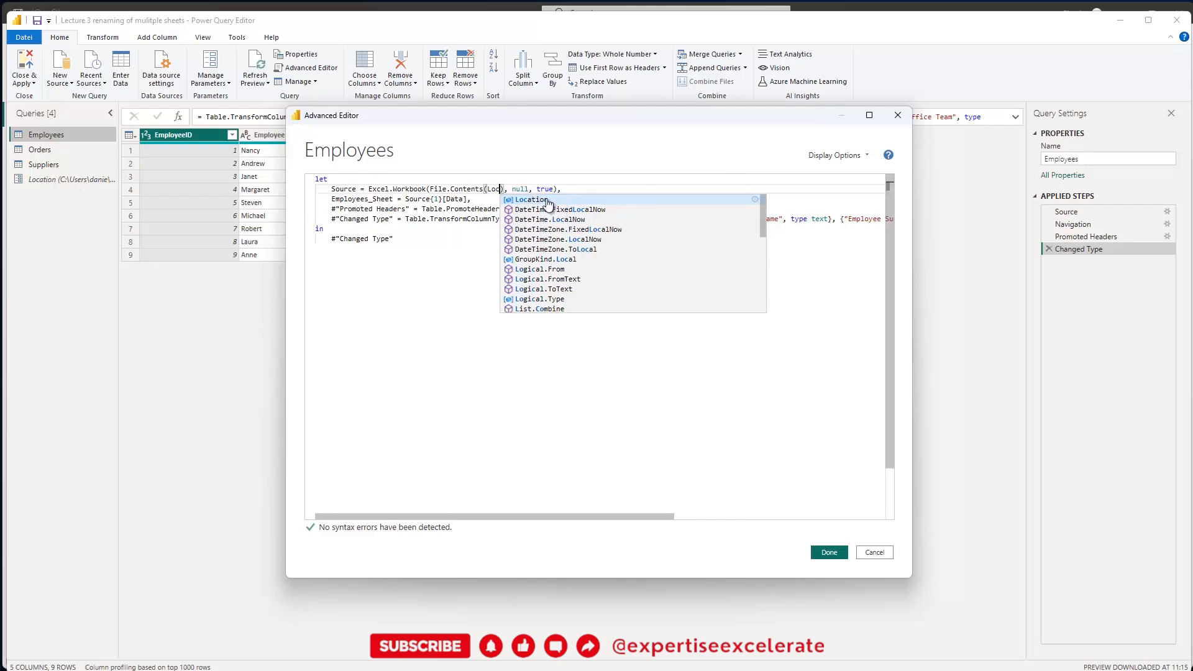
key(Tab)
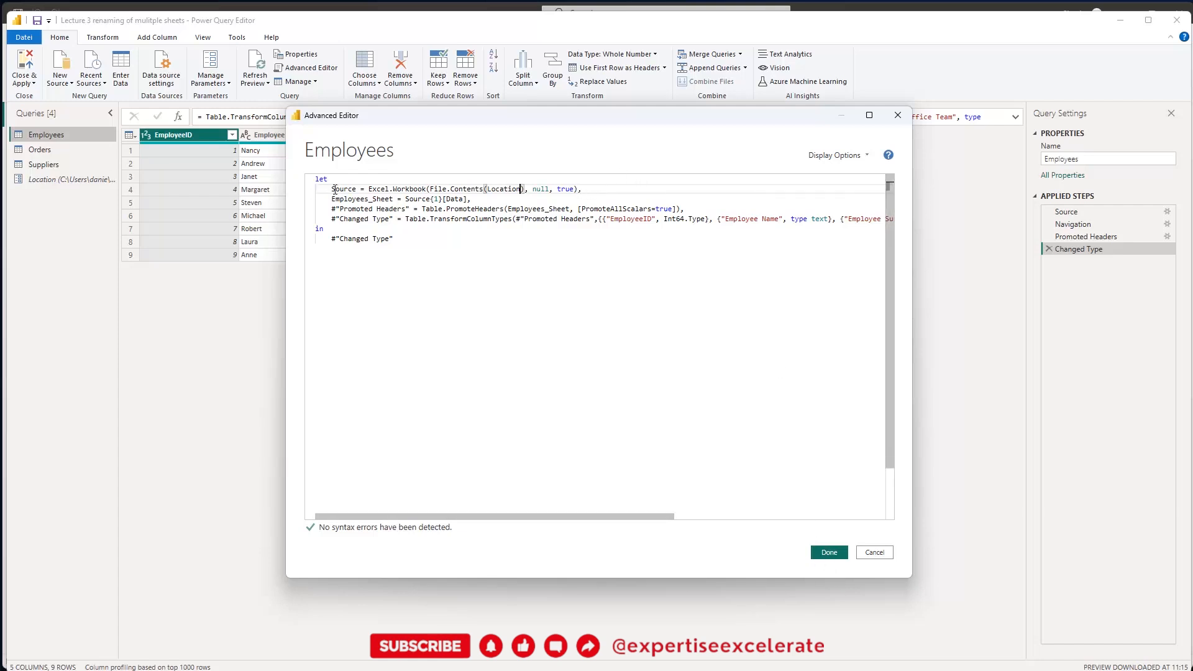
drag(333, 190, 578, 187)
key(ctrl+c)
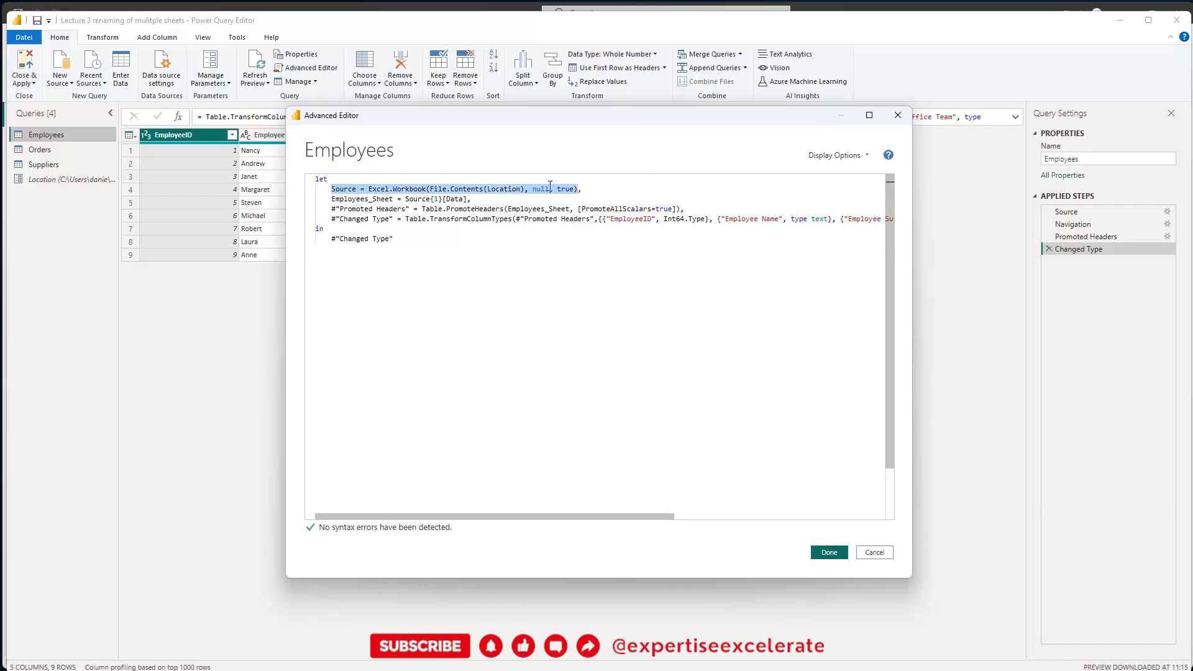
click(832, 553)
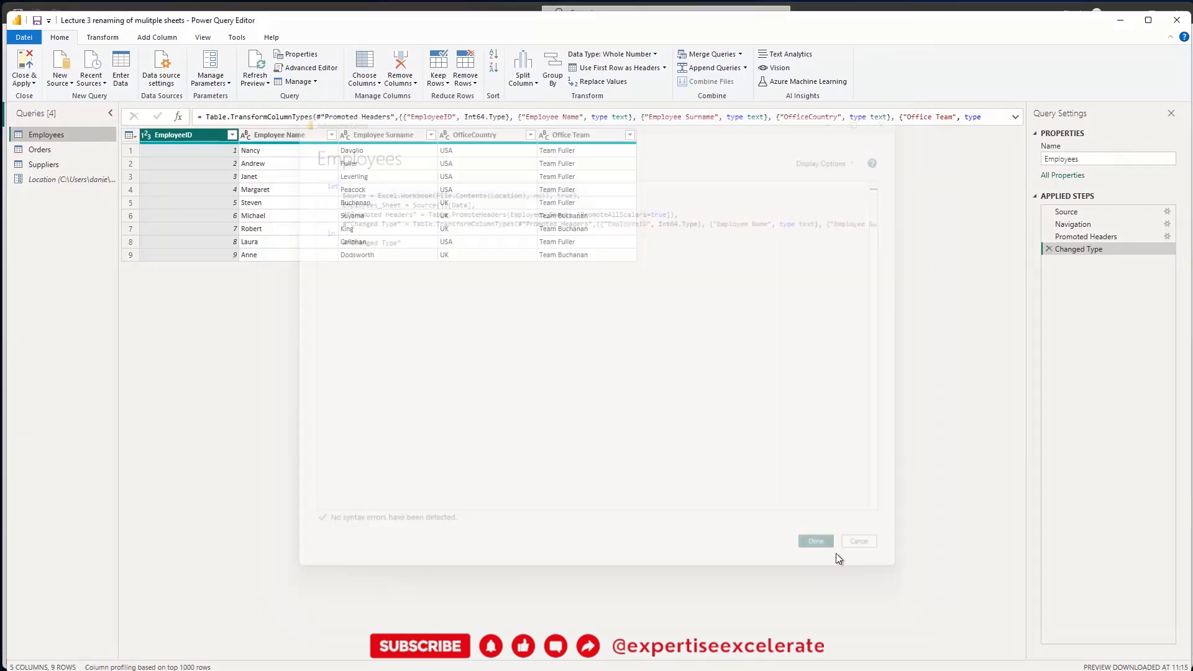
- Replace the Source line in the Orders query's code with the copied line that uses the Location parameter
click(46, 151)
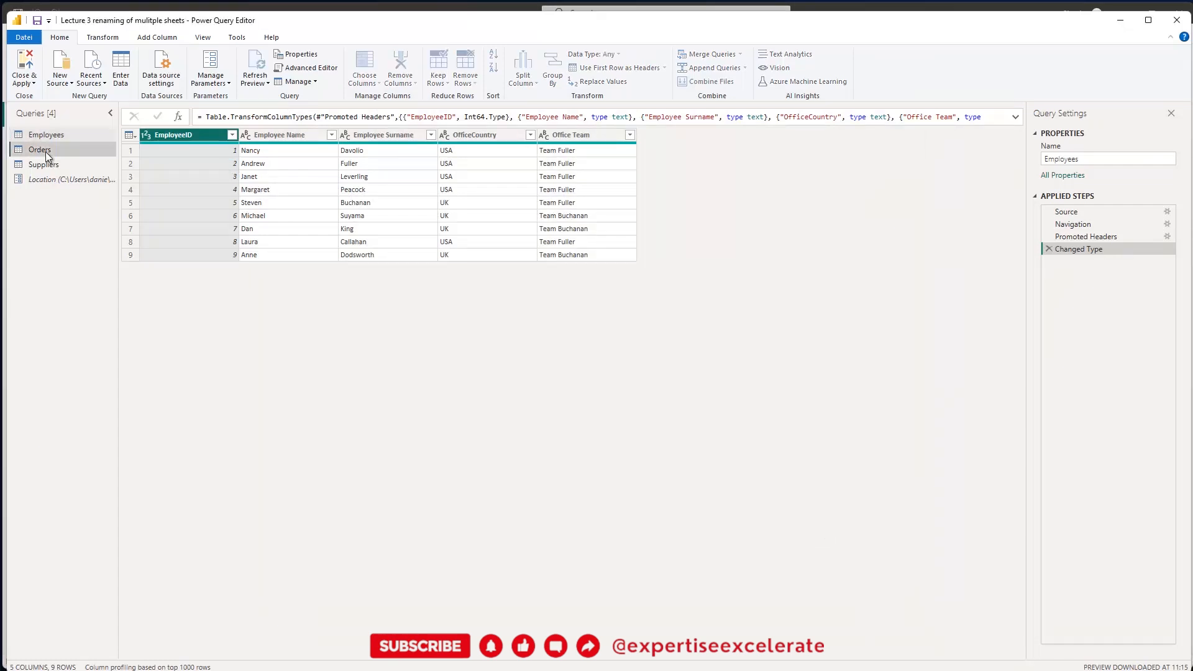
click(295, 69)
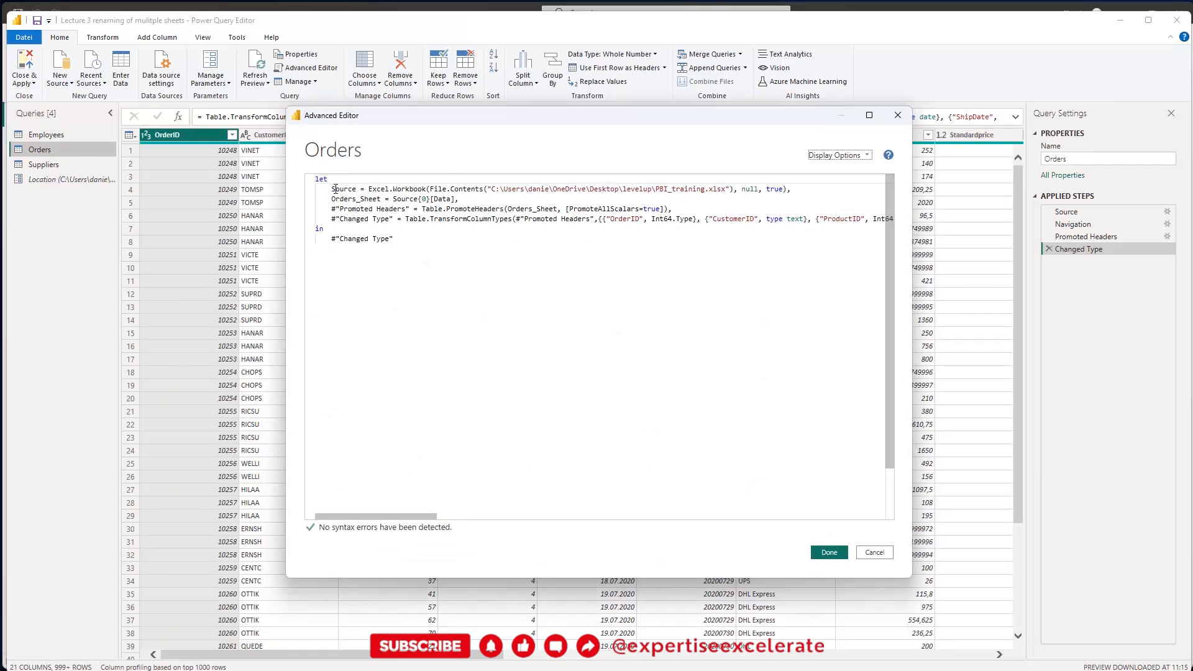
drag(333, 188, 786, 189)
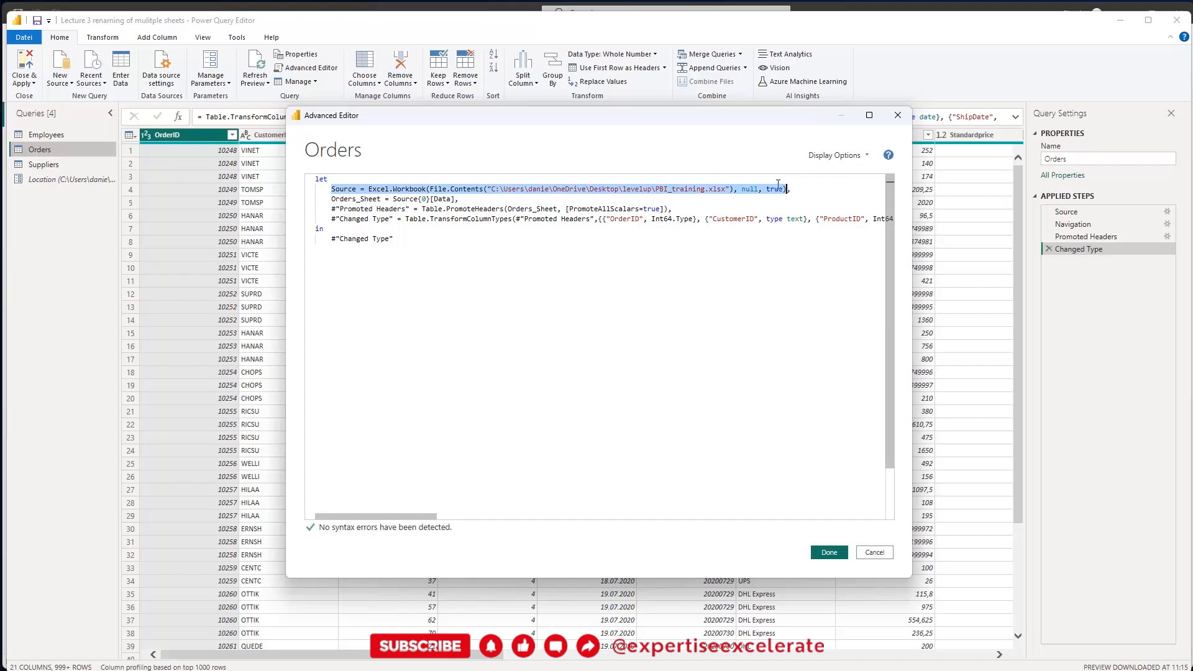
key(ctrl+v)
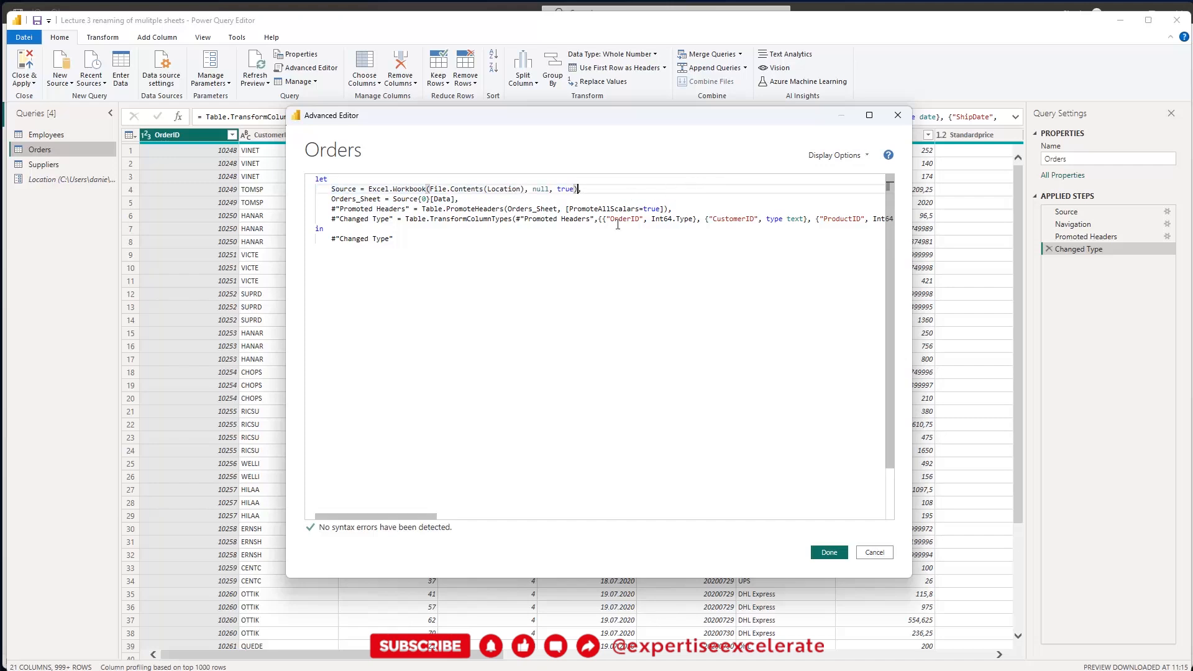
click(828, 552)
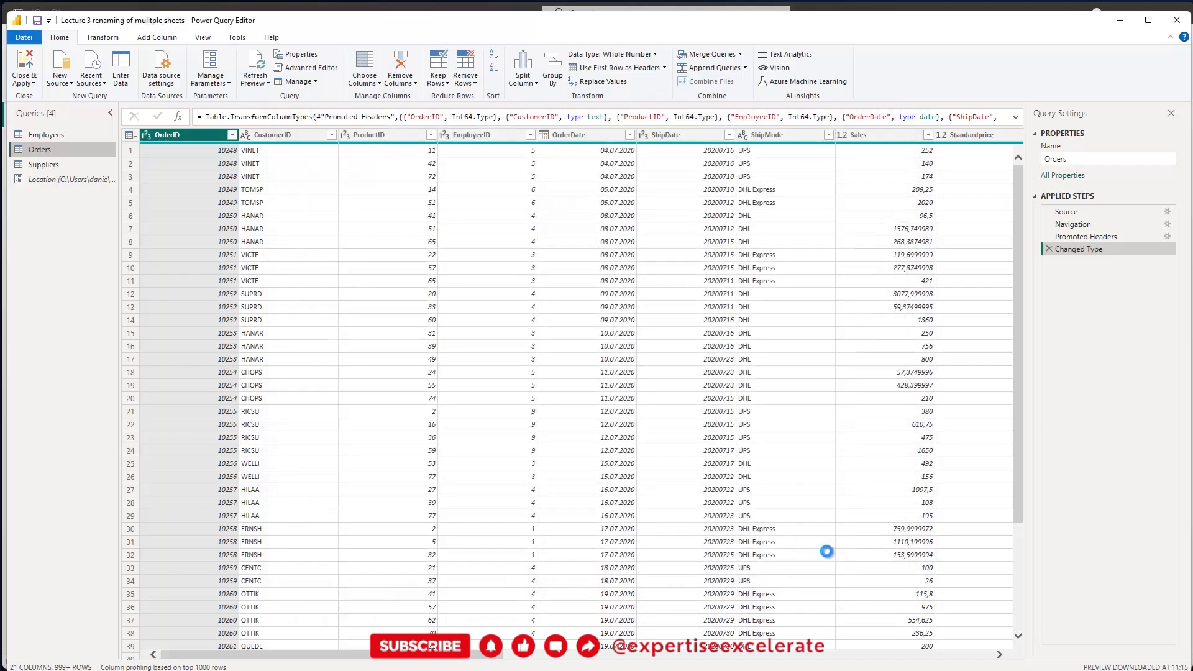
- Replace the Source line in the Suppliers query's code with the copied Location version and apply all query changes to the report
click(27, 164)
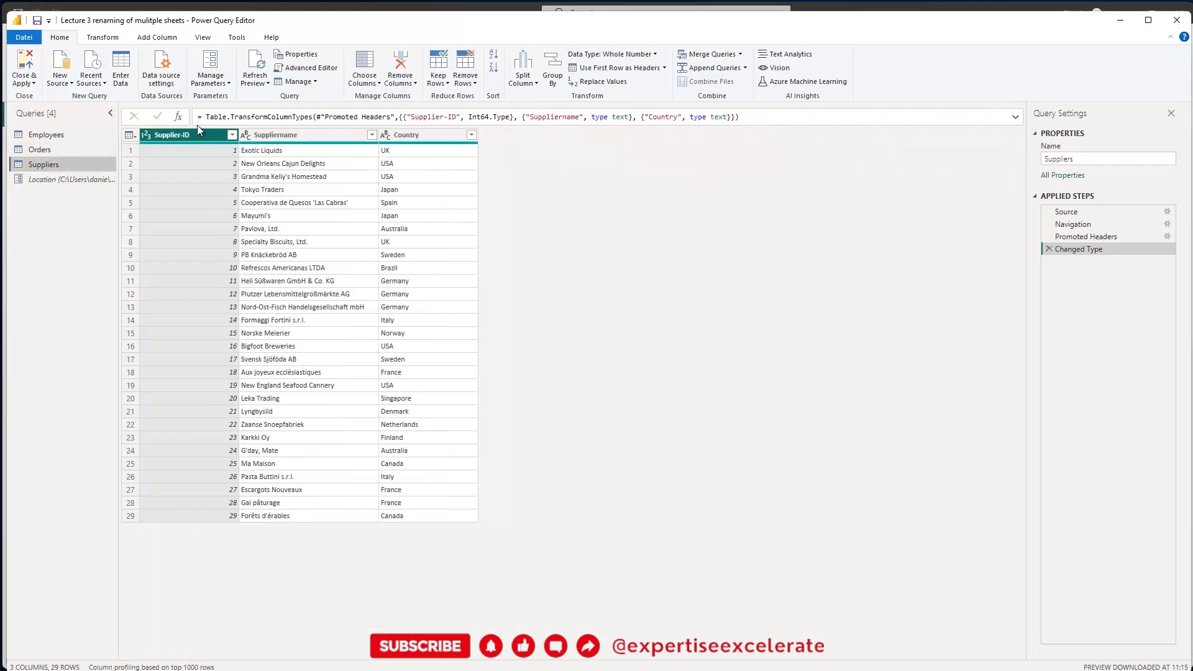
click(296, 69)
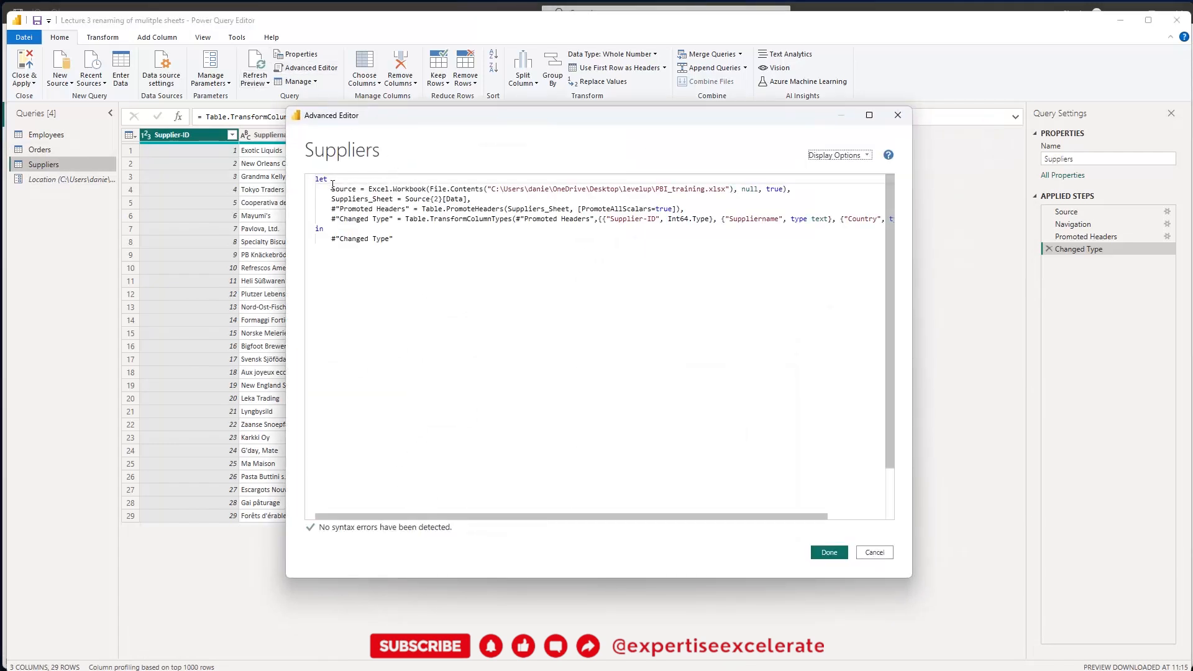
drag(331, 189, 786, 188)
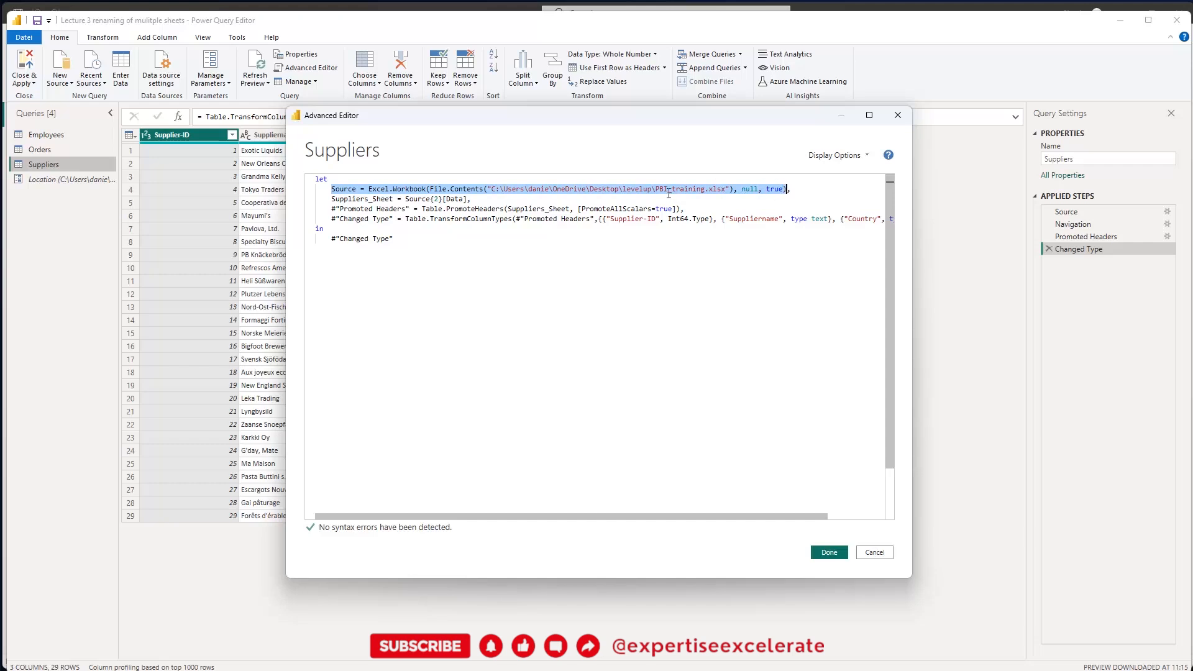
key(ctrl+v)
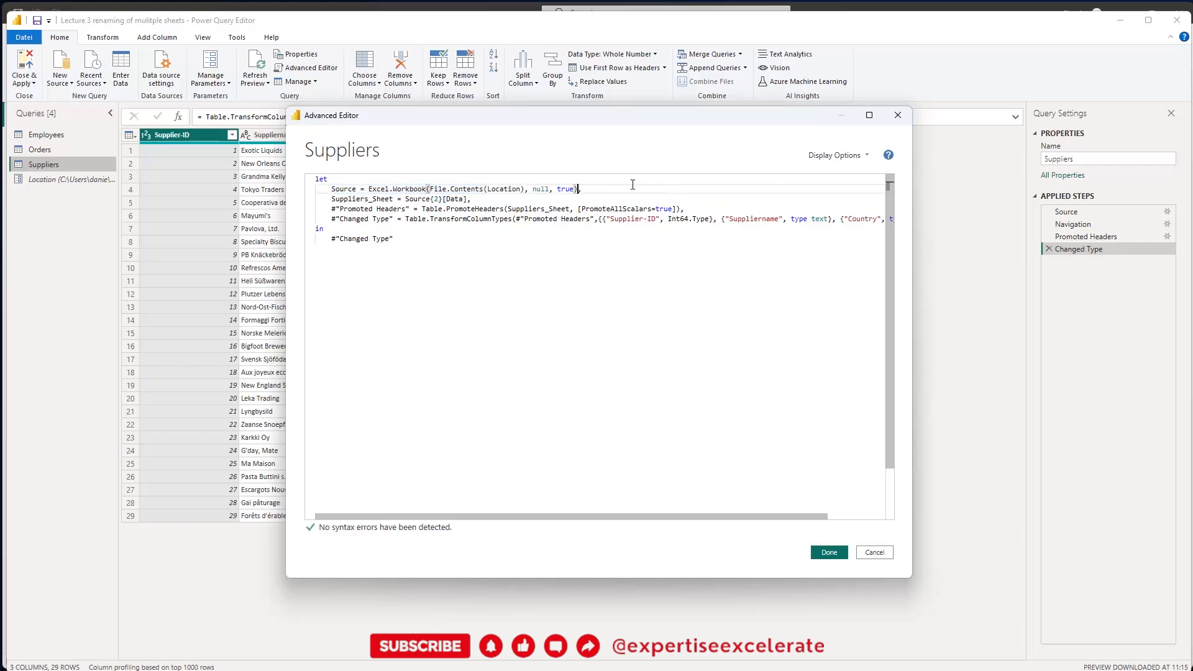
click(823, 555)
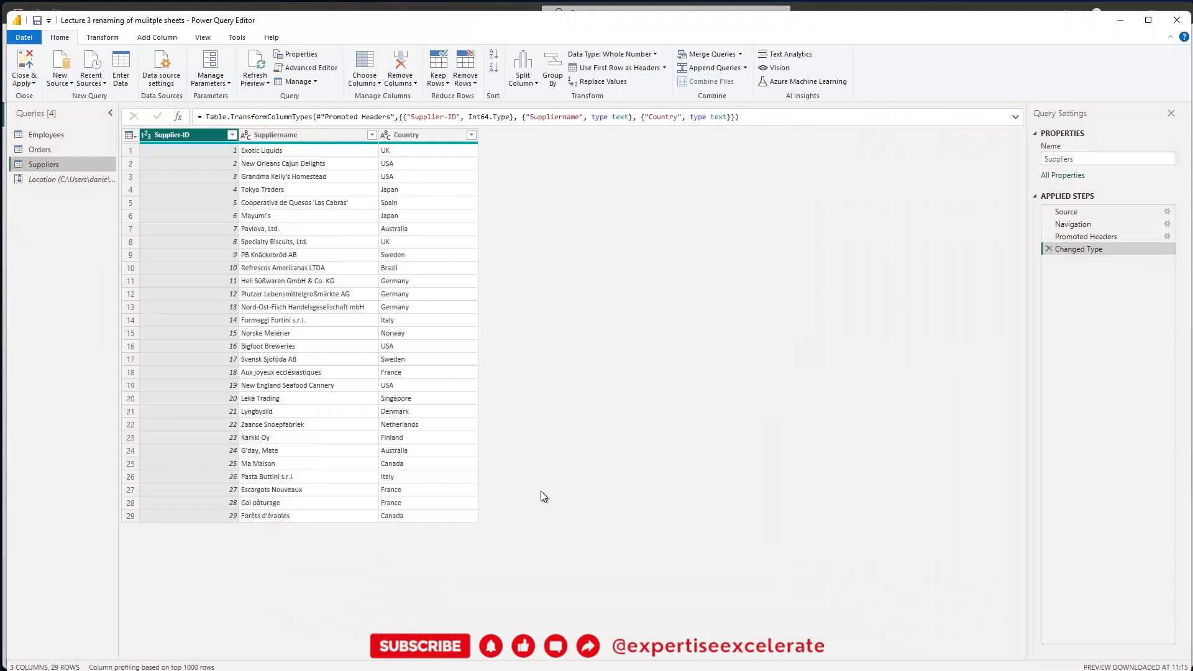
click(21, 60)
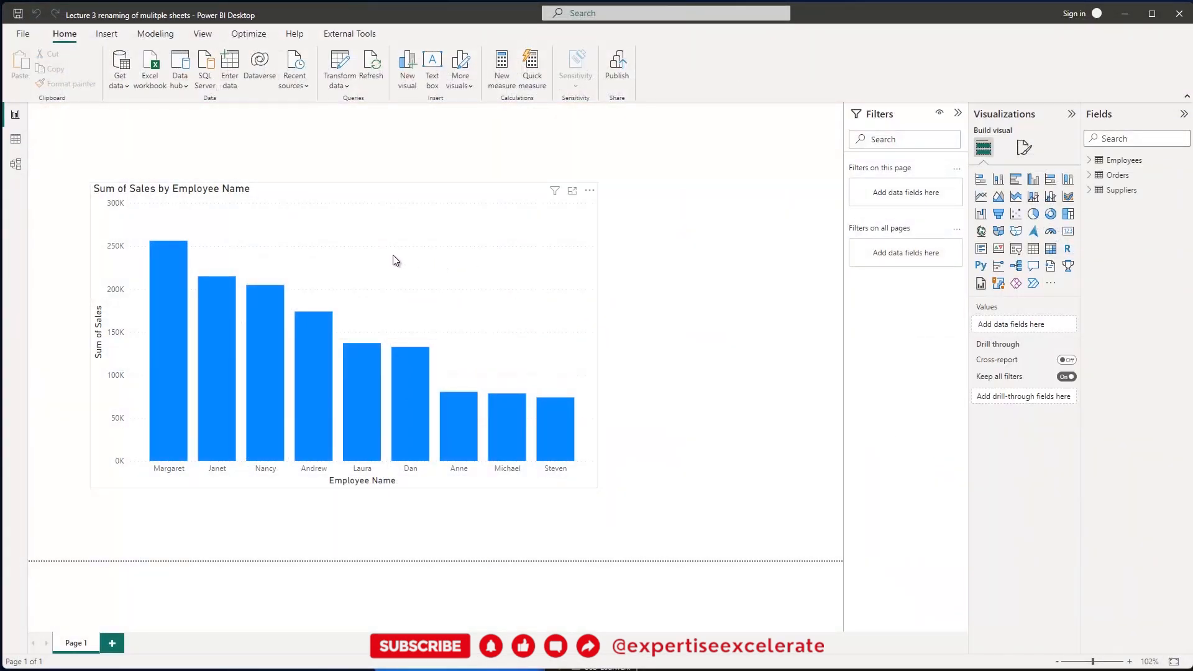
- In File Explorer, move PBI_training.xlsx from the levelup folder into the location change subfolder
click(1190, 395)
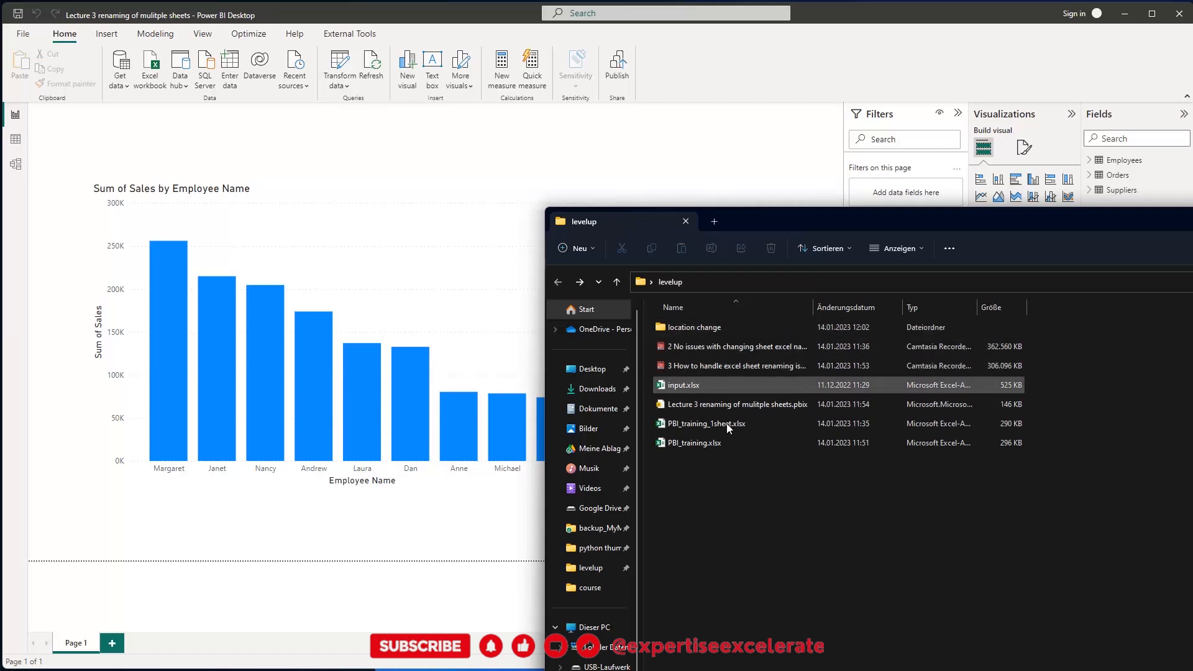
click(700, 445)
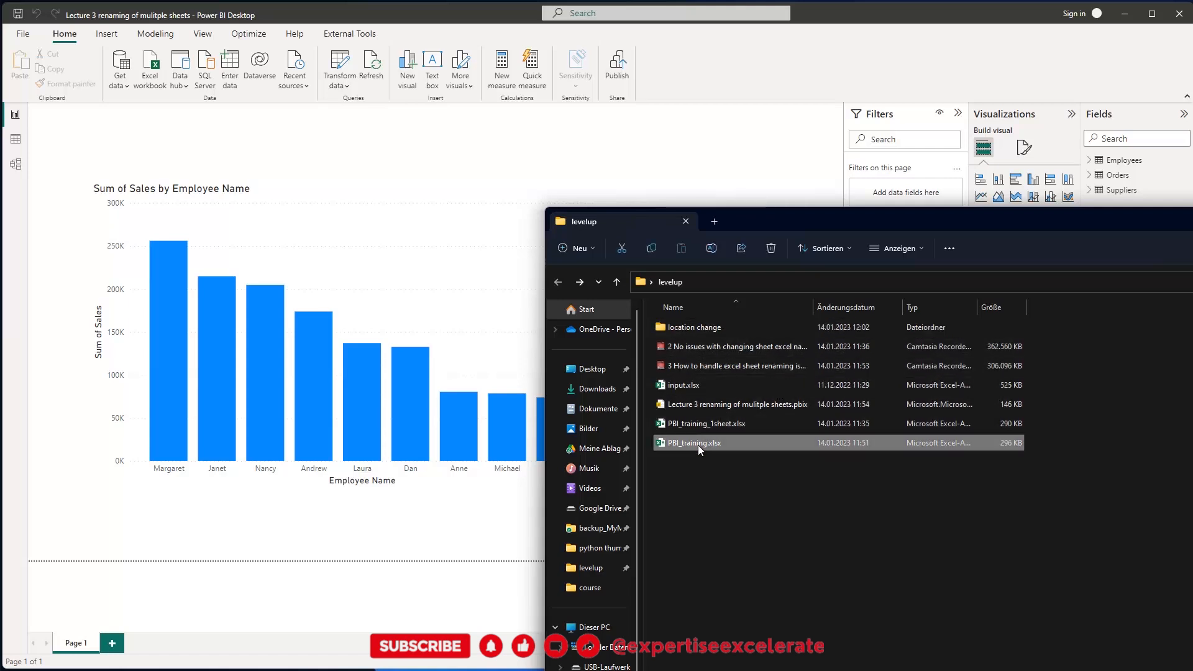
double_click(671, 329)
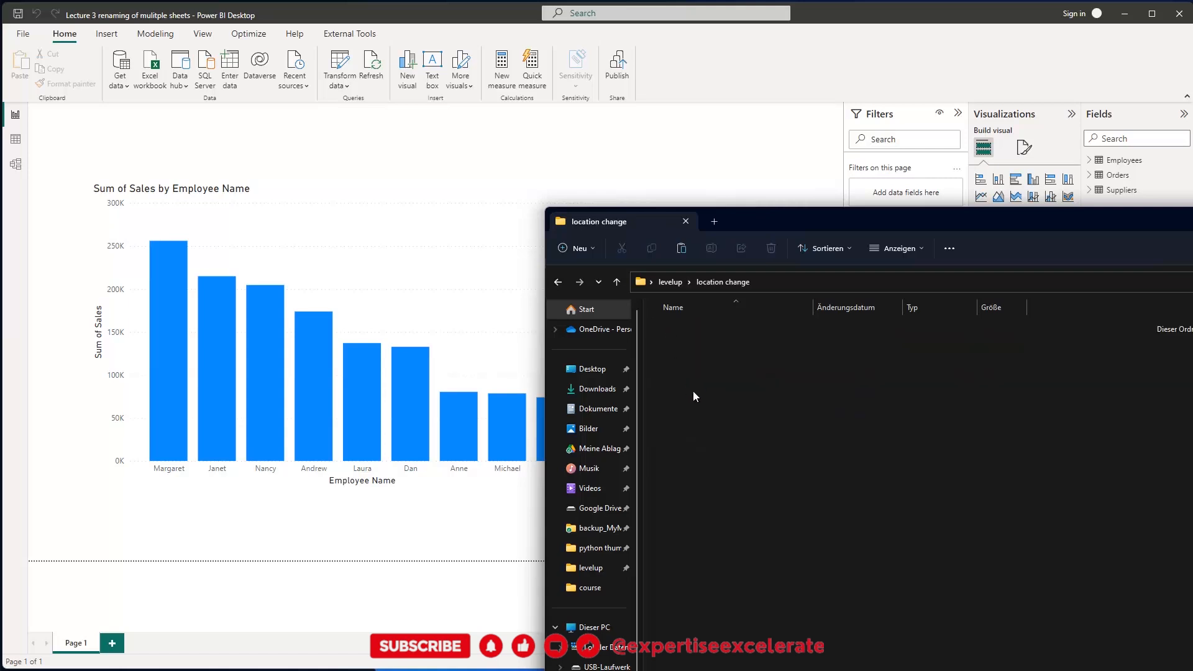
key(ctrl+v)
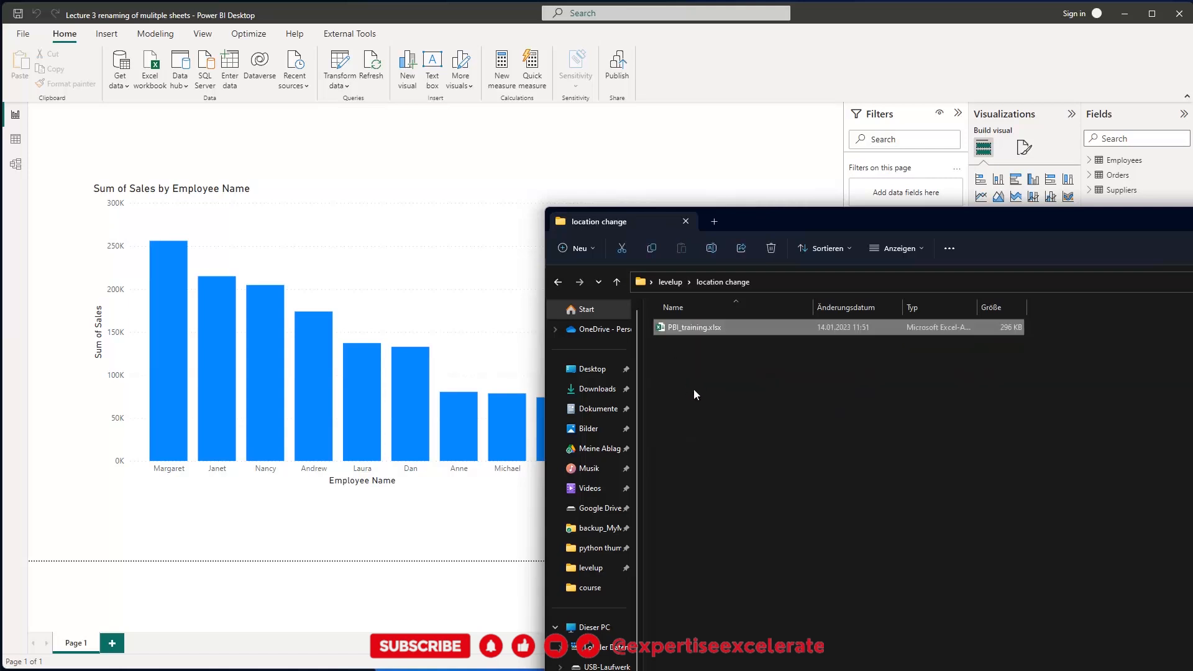
click(551, 284)
- Switch back to the Power BI report, try to refresh its data and close the refresh dialog
click(454, 152)
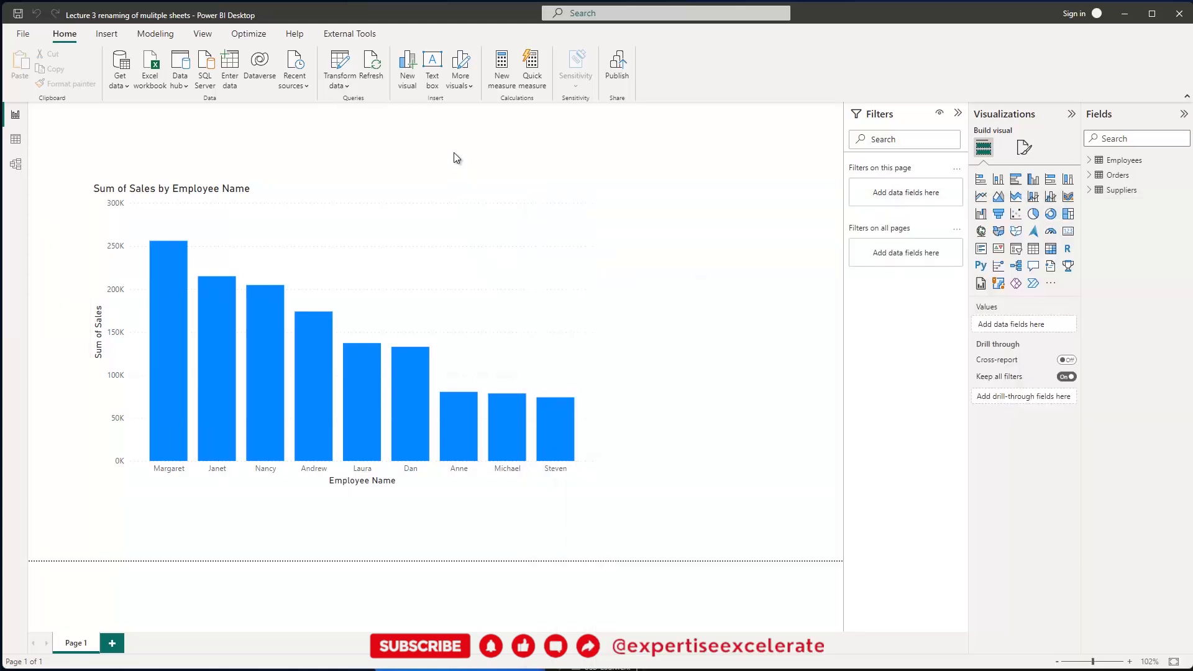
click(373, 67)
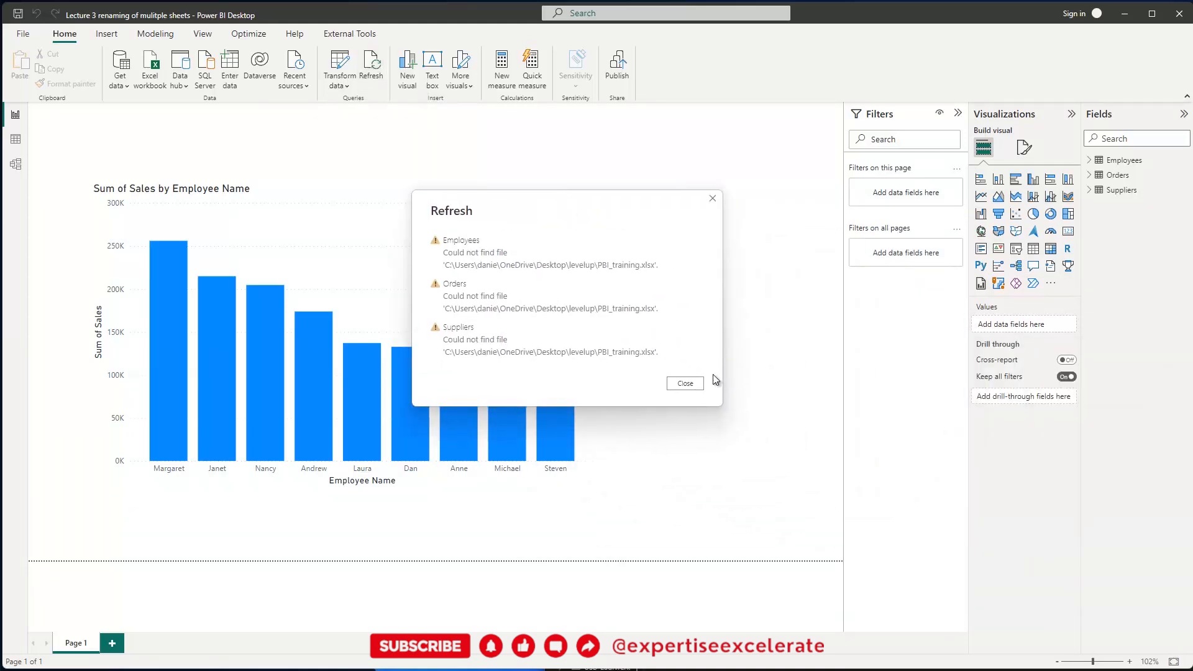
click(685, 383)
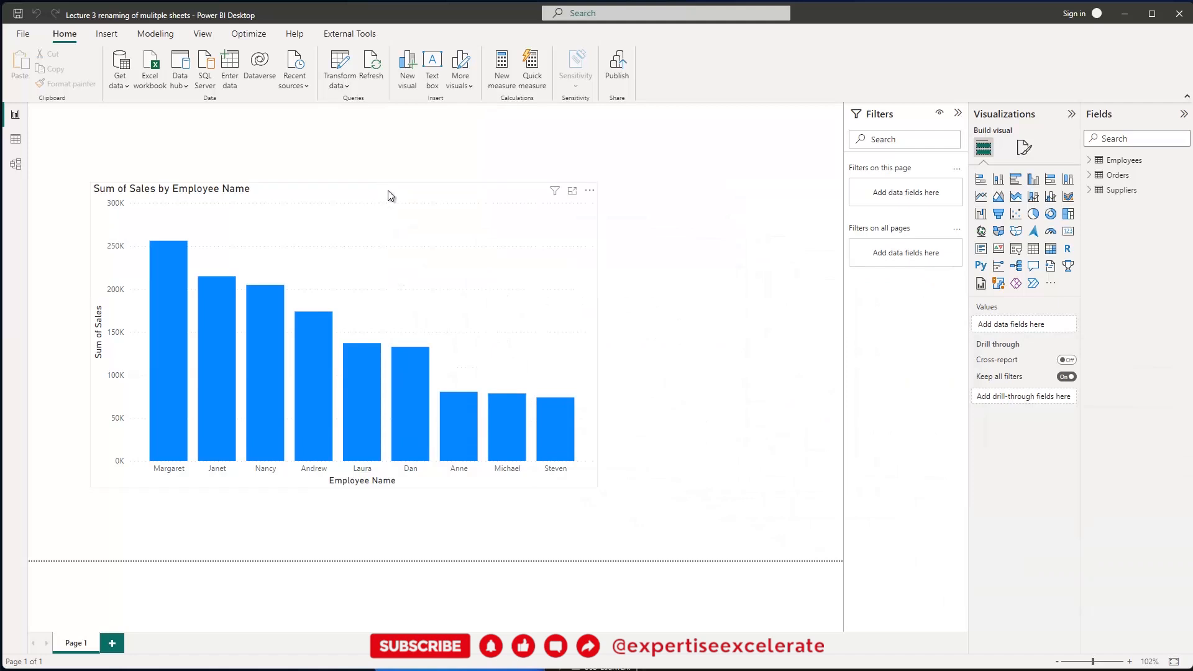
- Change the Location parameter's path to point to PBI_training.xlsx inside the location change subfolder of levelup, and apply the pending query changes
click(344, 87)
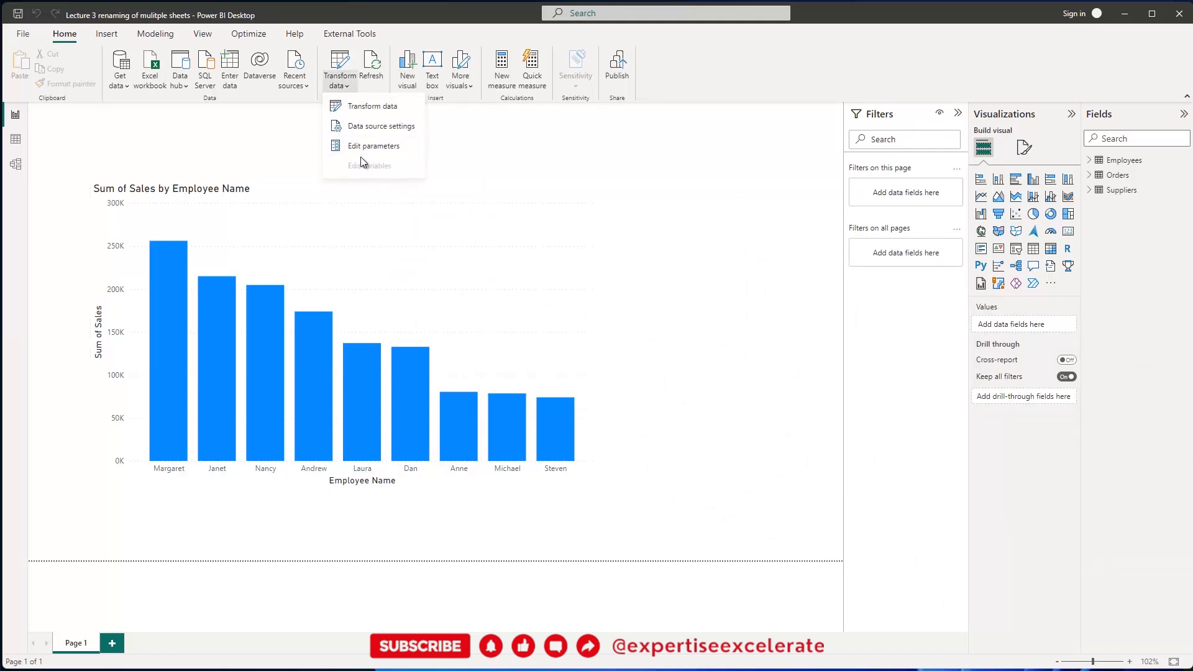
click(361, 151)
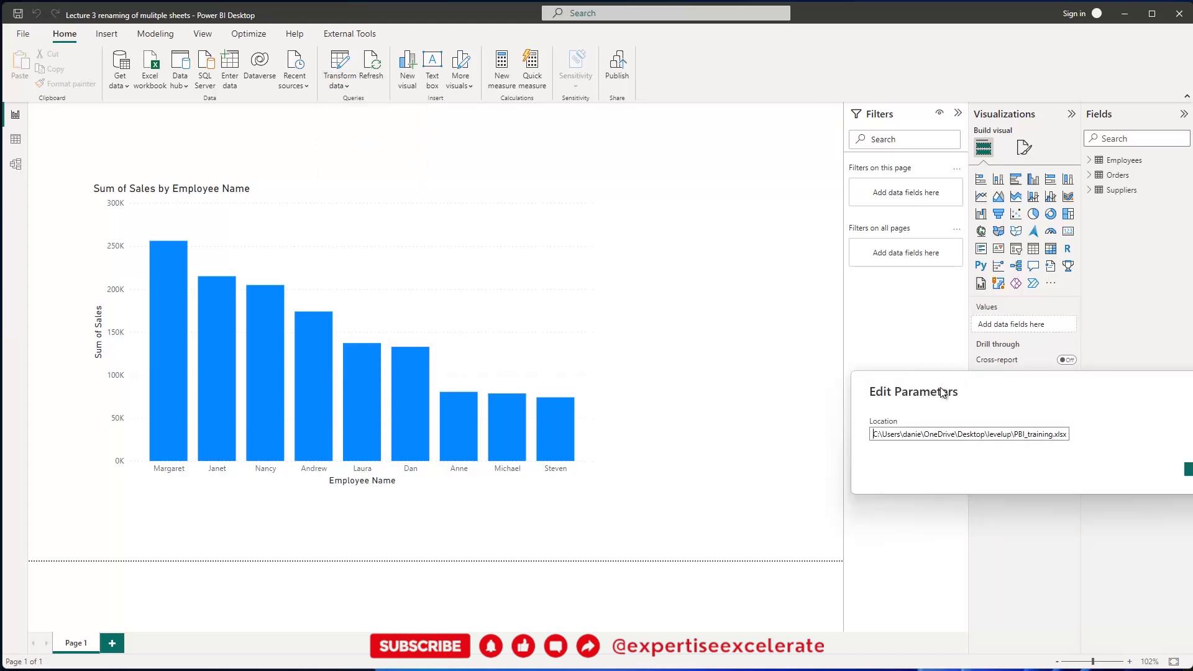
drag(942, 391, 422, 221)
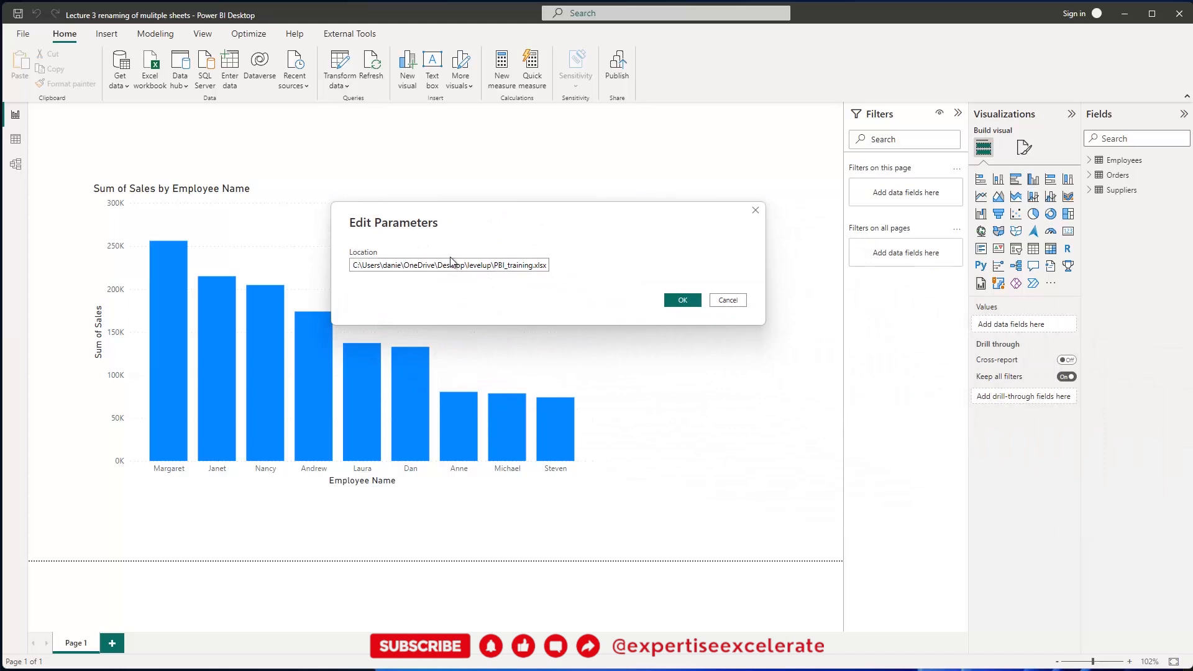
click(494, 266)
text(\)
text(location change\)
click(681, 298)
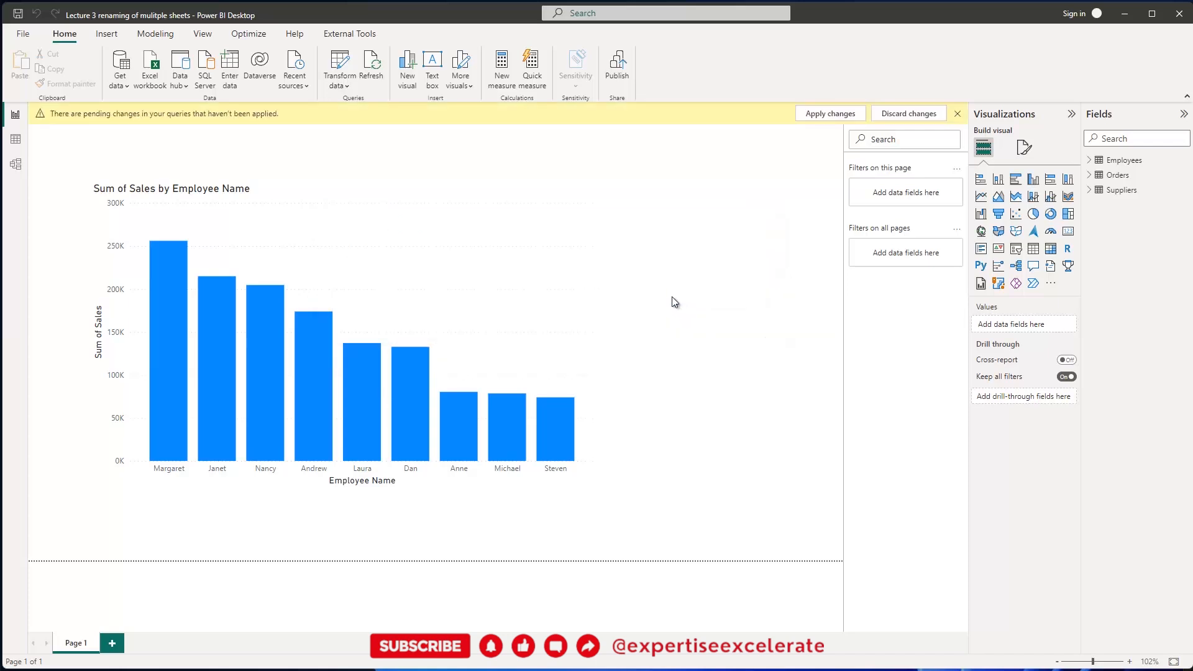
click(829, 115)
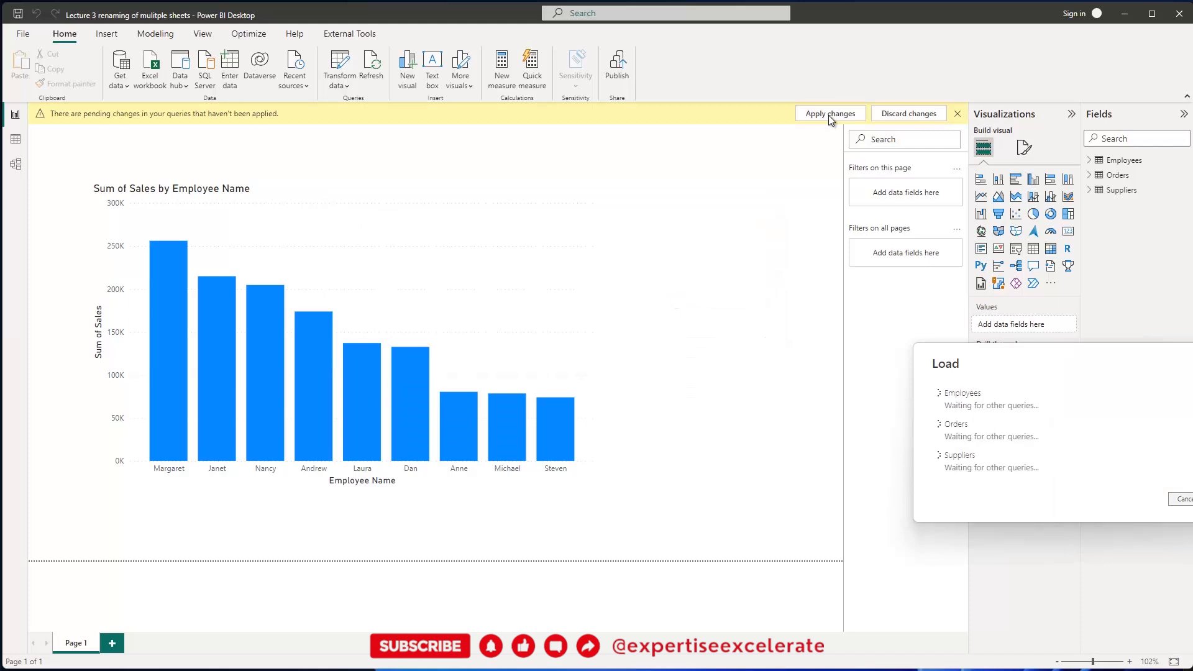
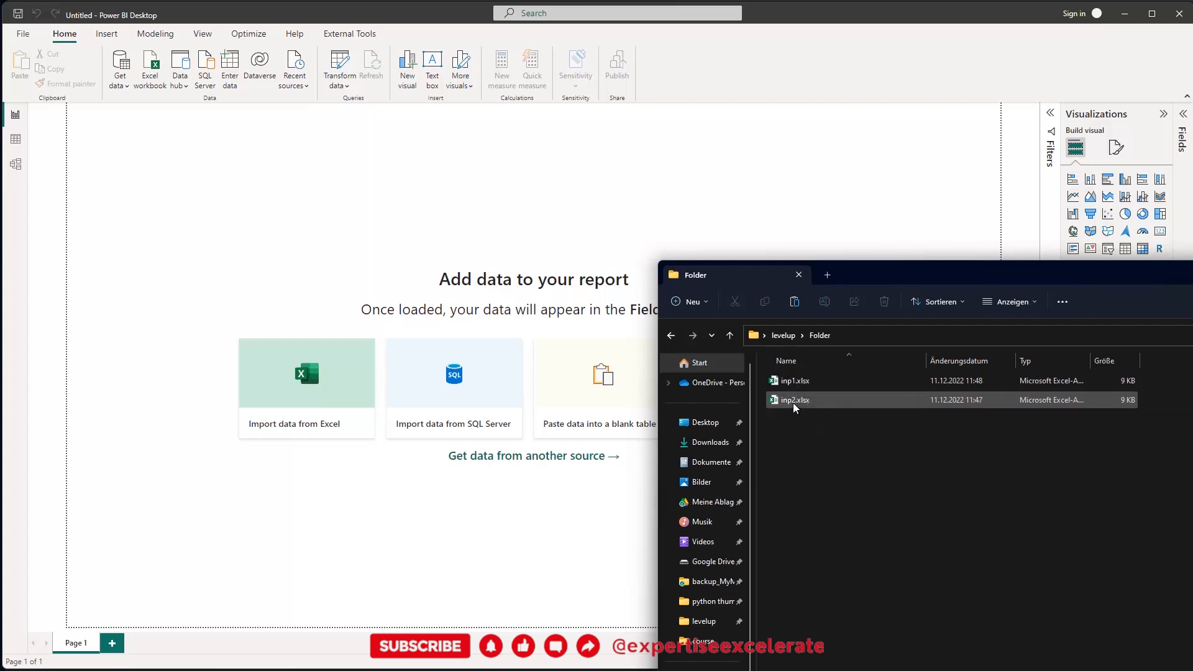
- Open inp1.xlsx from the levelup Folder directory in Excel, examine its table of games and close the workbook
double_click(791, 383)
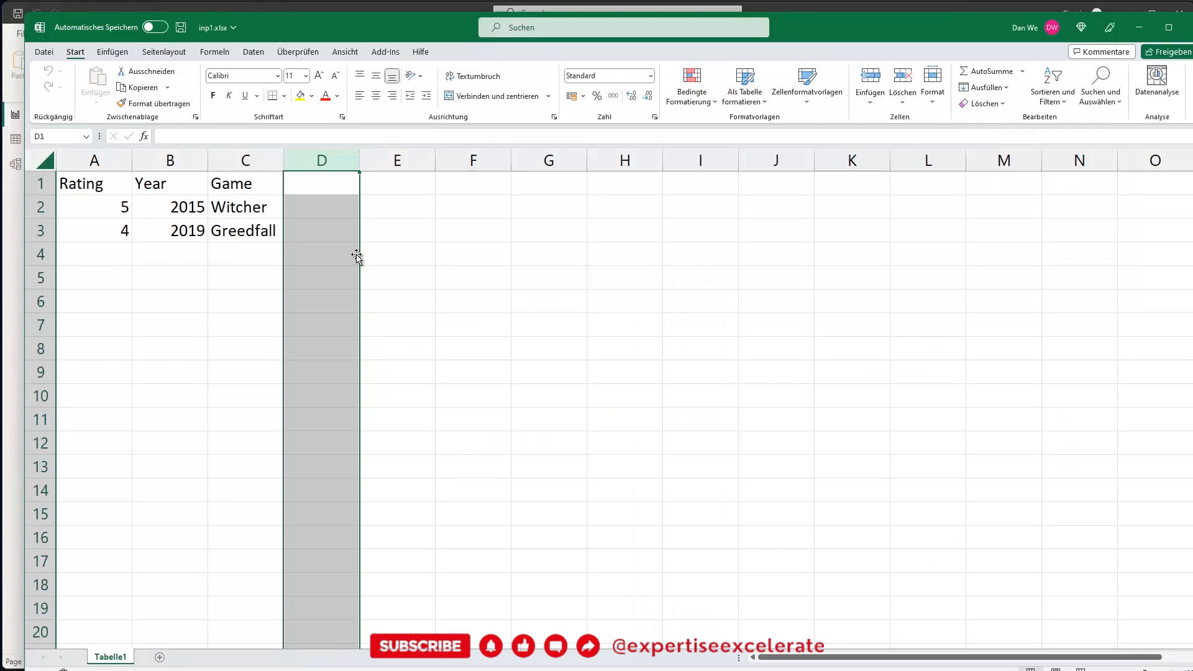
click(356, 254)
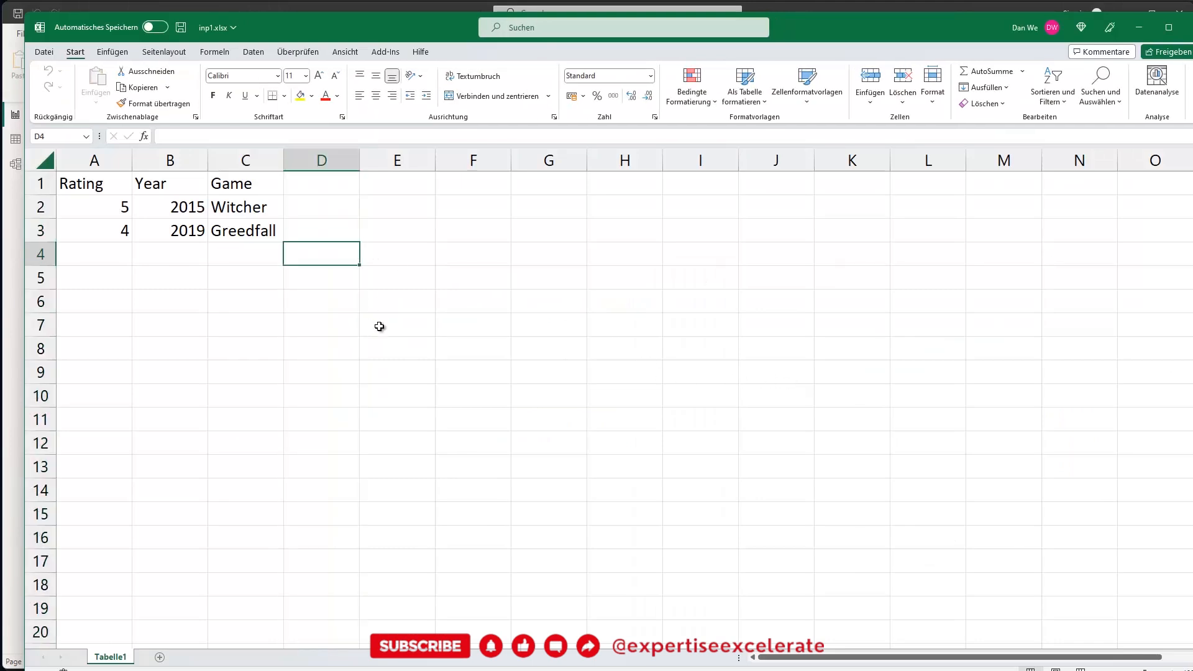
drag(86, 180, 268, 231)
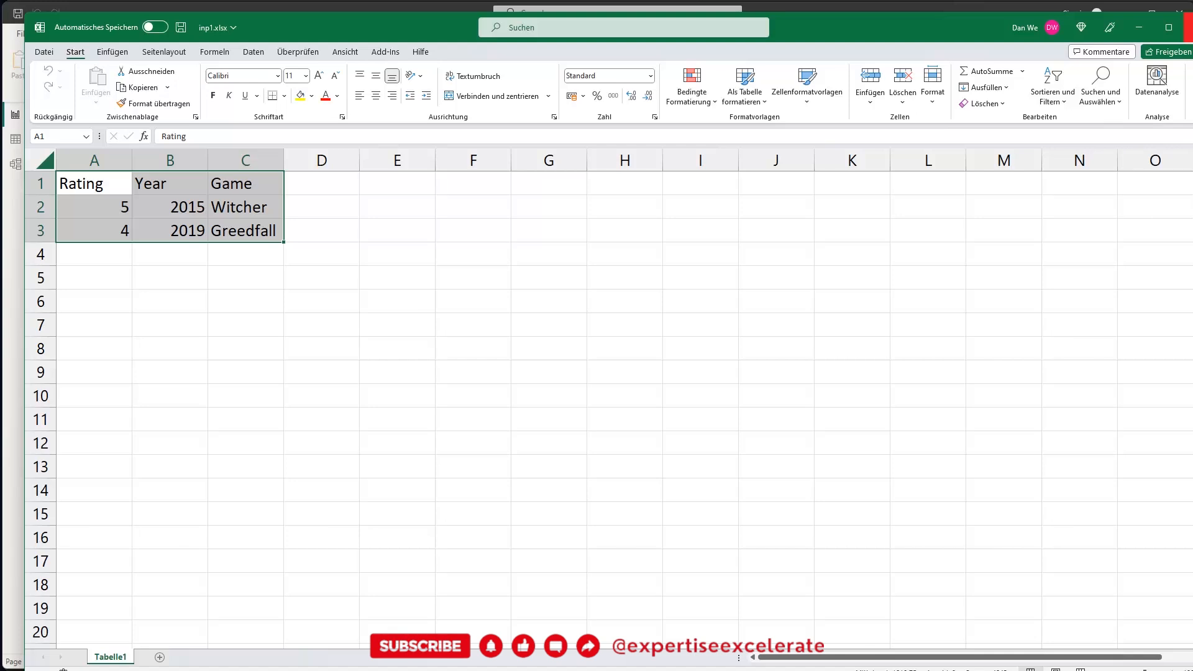
click(1187, 27)
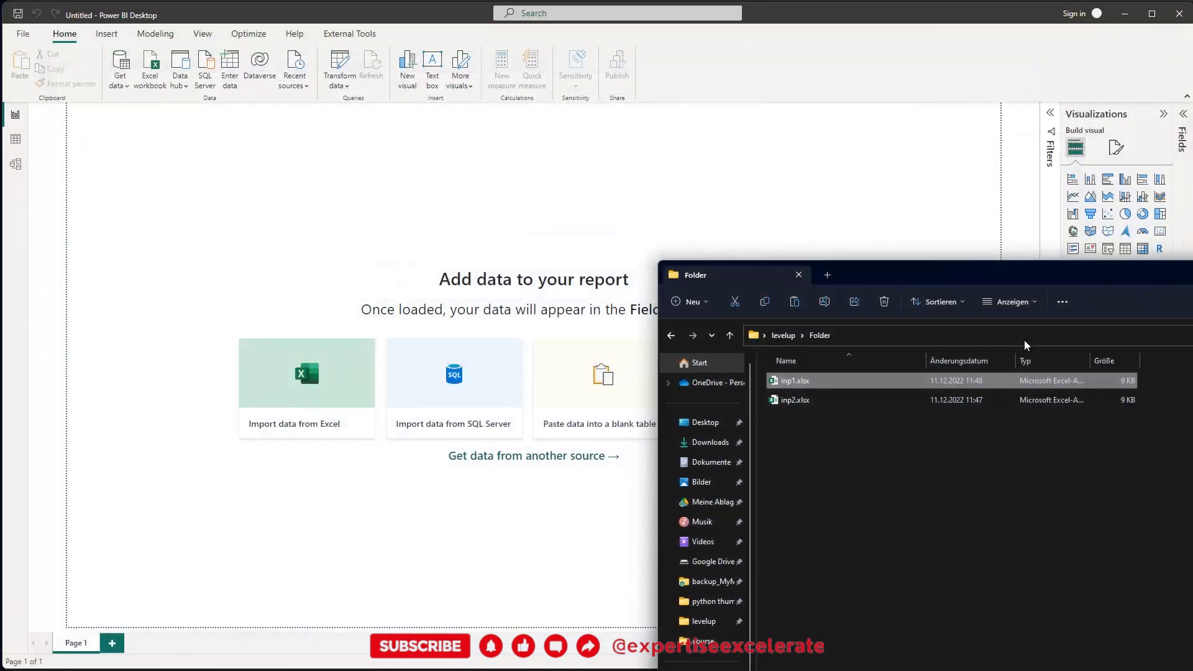
- Open inp2.xlsx in Excel, examine its column order and Drinks column against inp1.xlsx, and return to the empty Power BI report
drag(869, 274, 703, 168)
ctrl+click(623, 296)
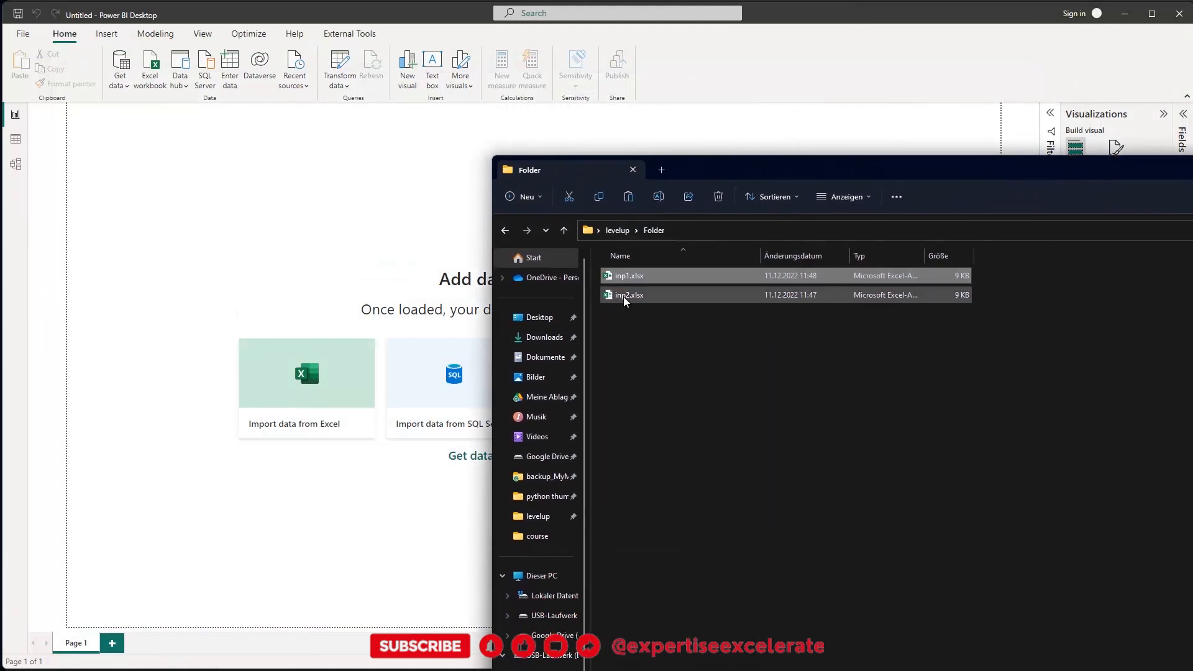
double_click(630, 296)
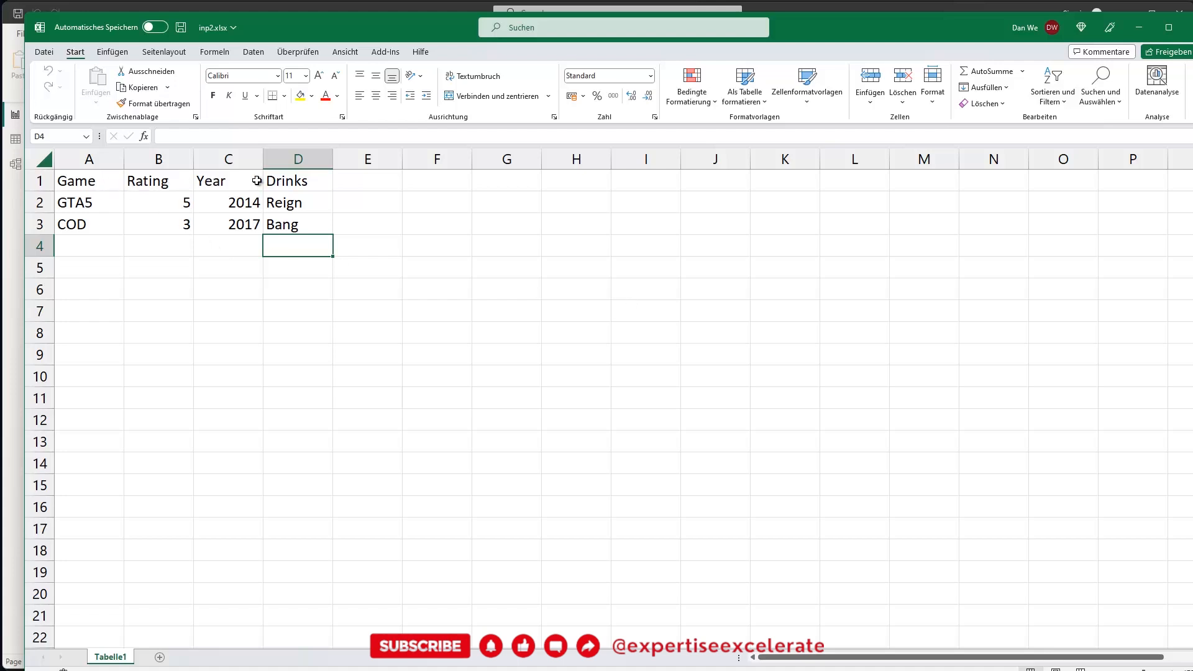
drag(294, 179, 299, 232)
mouse_move(354, 31)
mouse_down()
mouse_move(603, 126)
mouse_move(372, 31)
mouse_up()
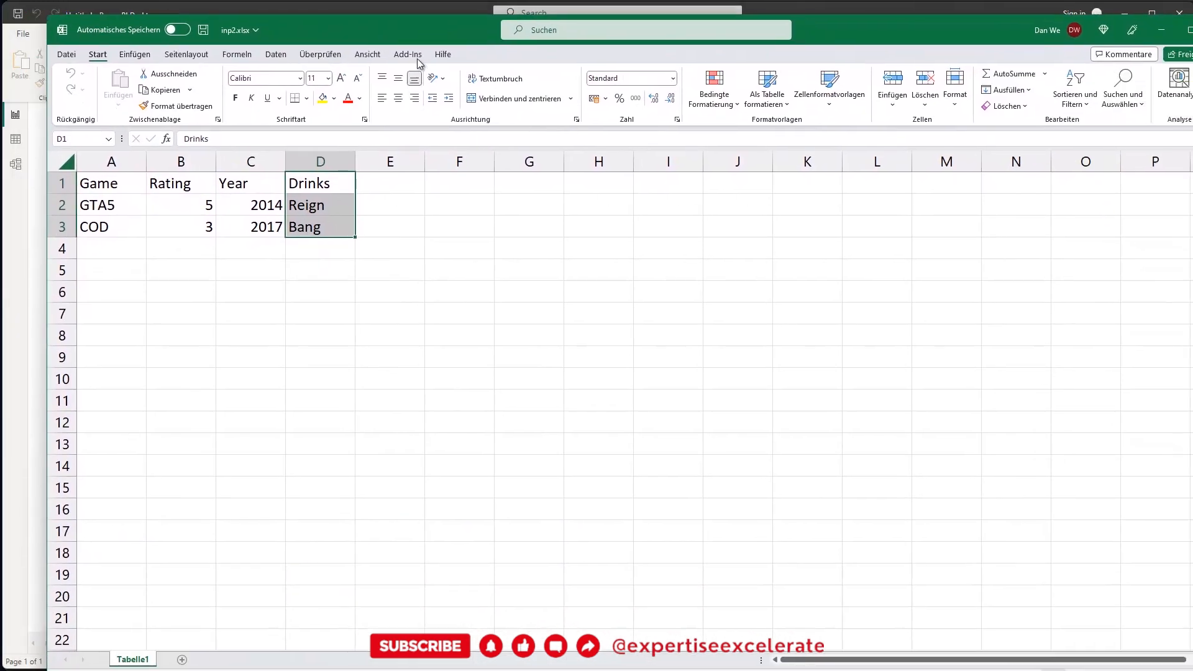
key(alt+Tab)
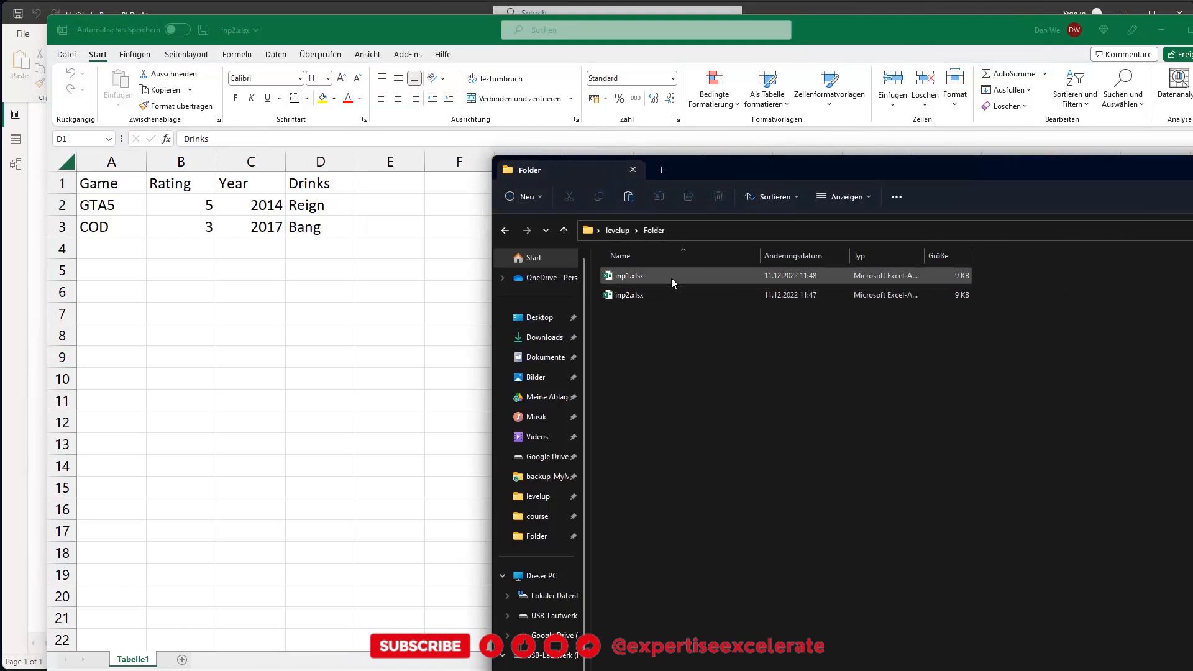
key(alt+Tab)
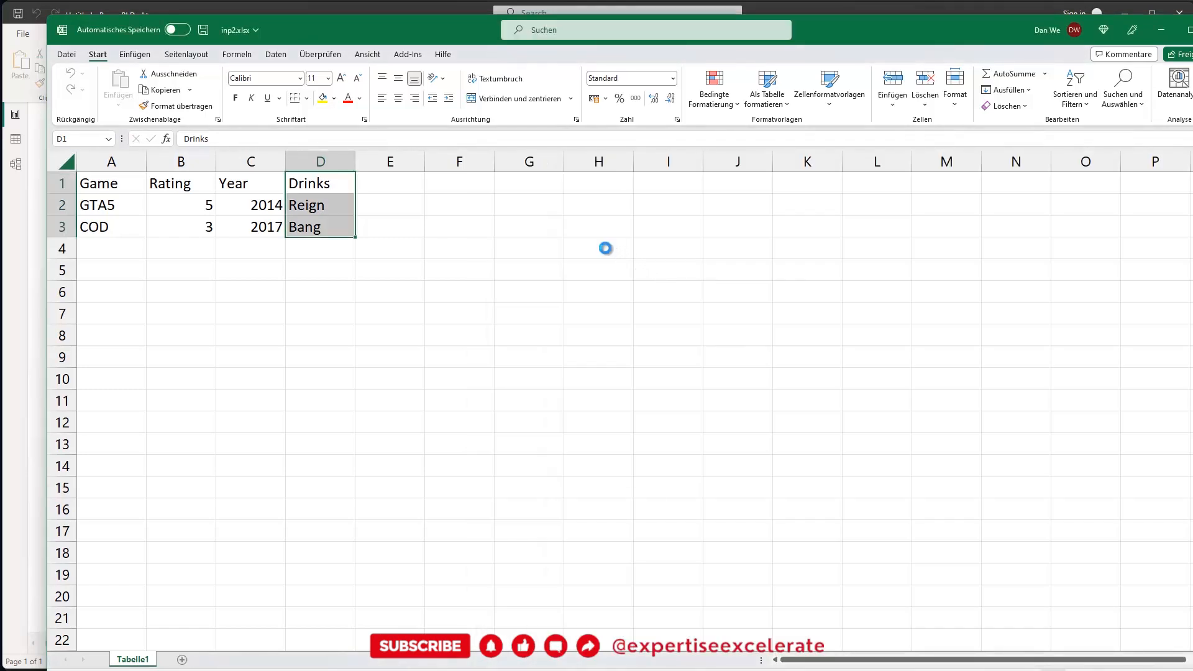
key(alt+Tab)
drag(415, 43, 413, 215)
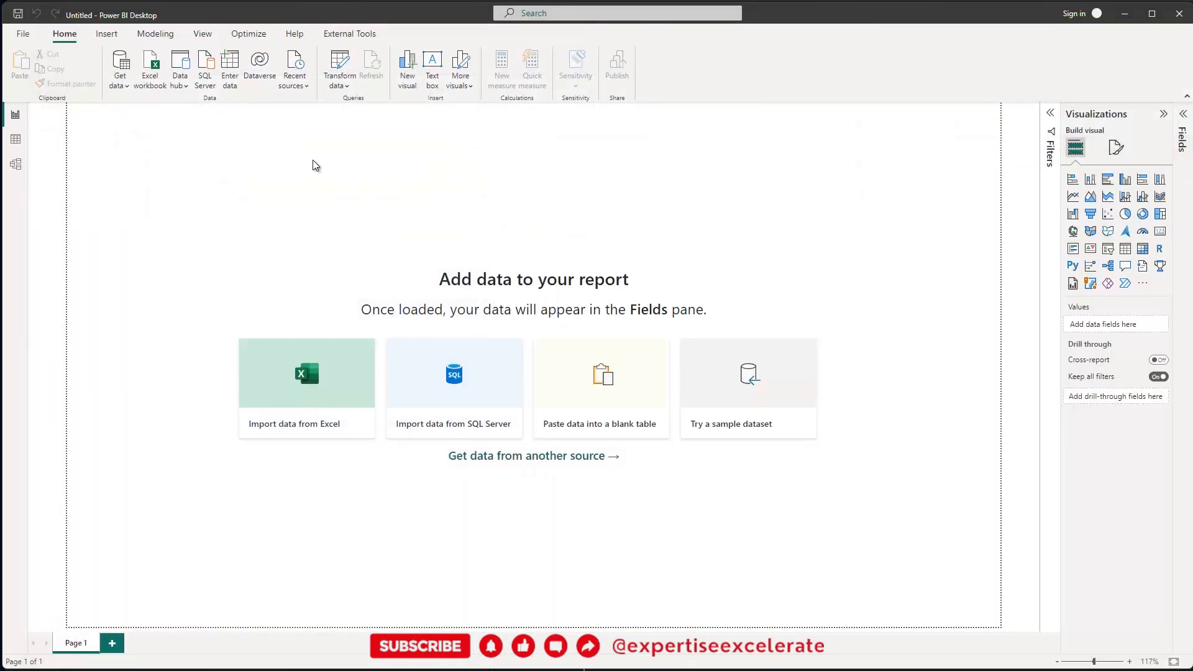
- Start a new data import from the full list of connectors using the Folder source
click(124, 85)
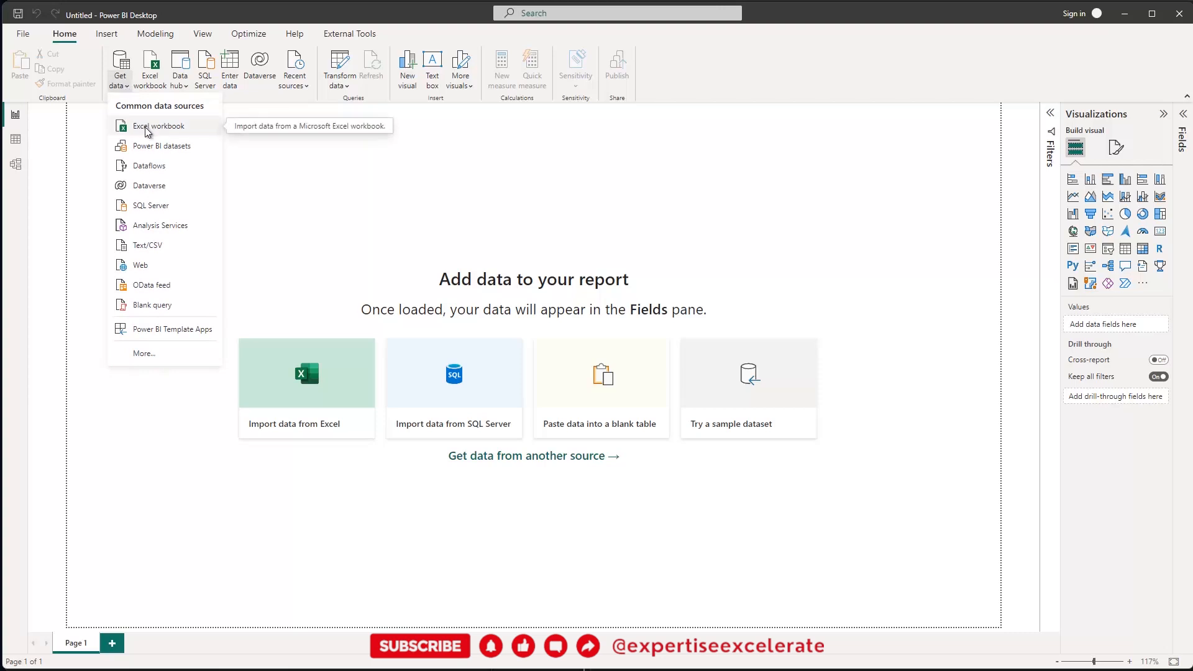
click(147, 354)
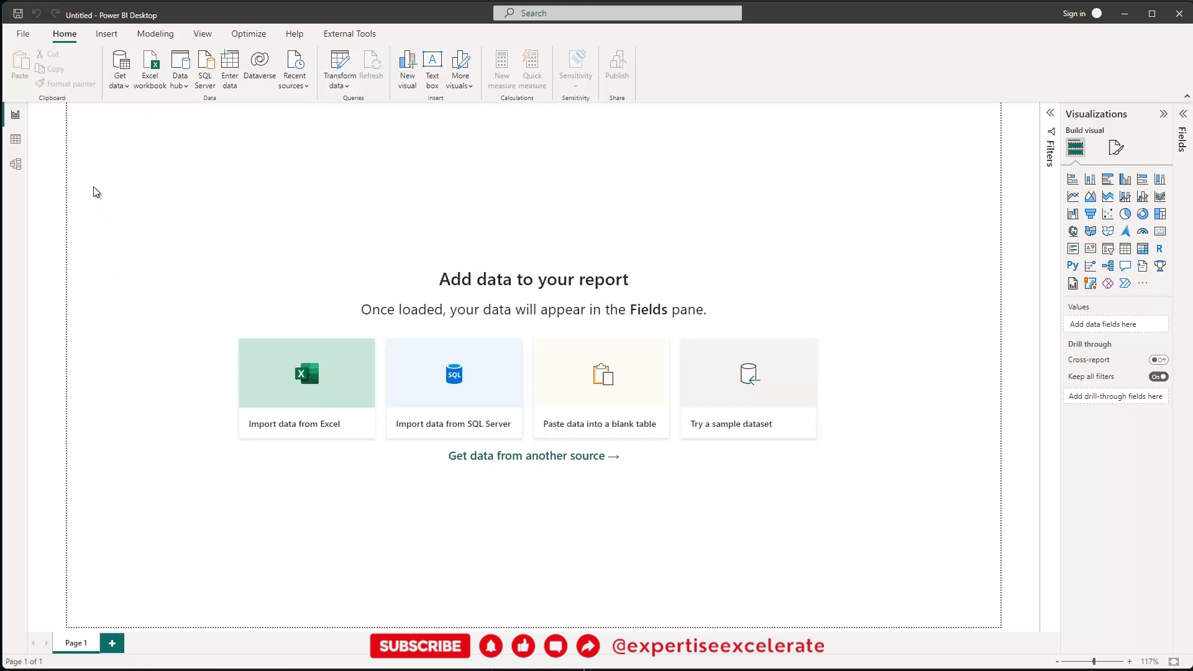
drag(990, 248, 226, 90)
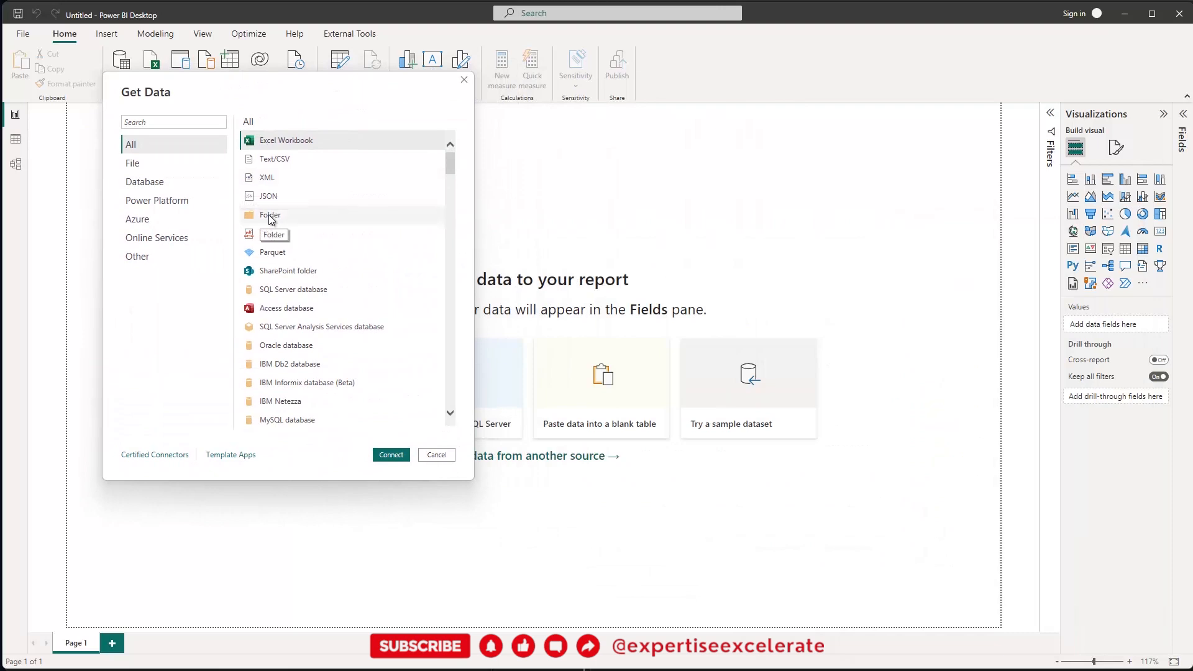
click(270, 216)
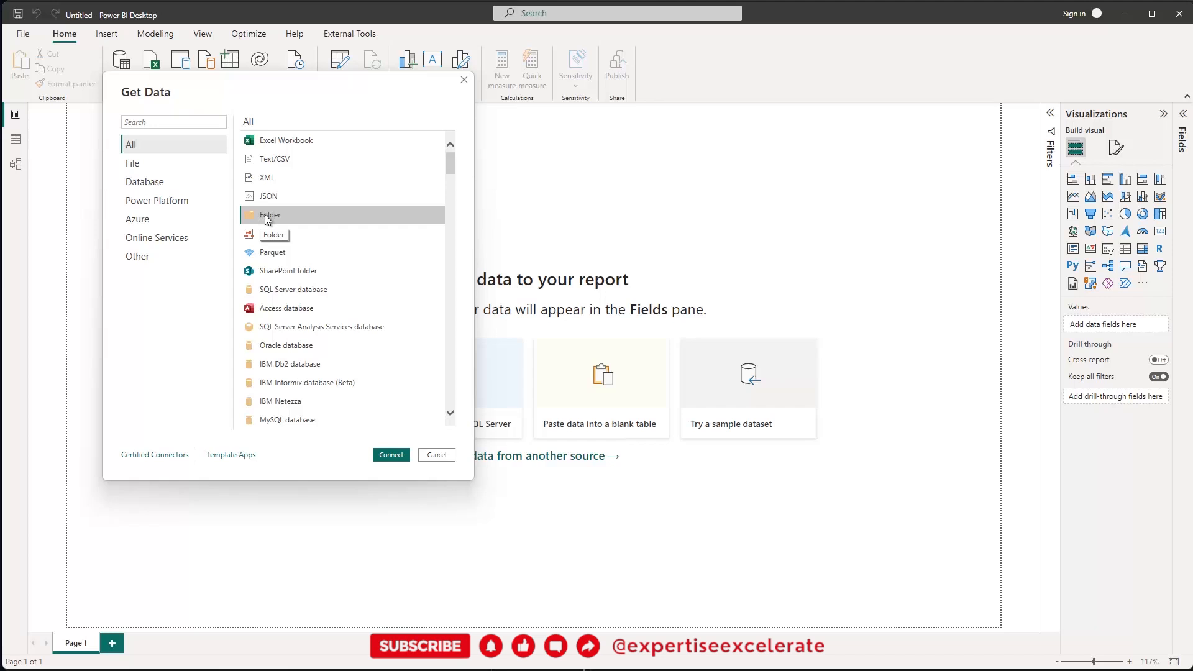
click(383, 454)
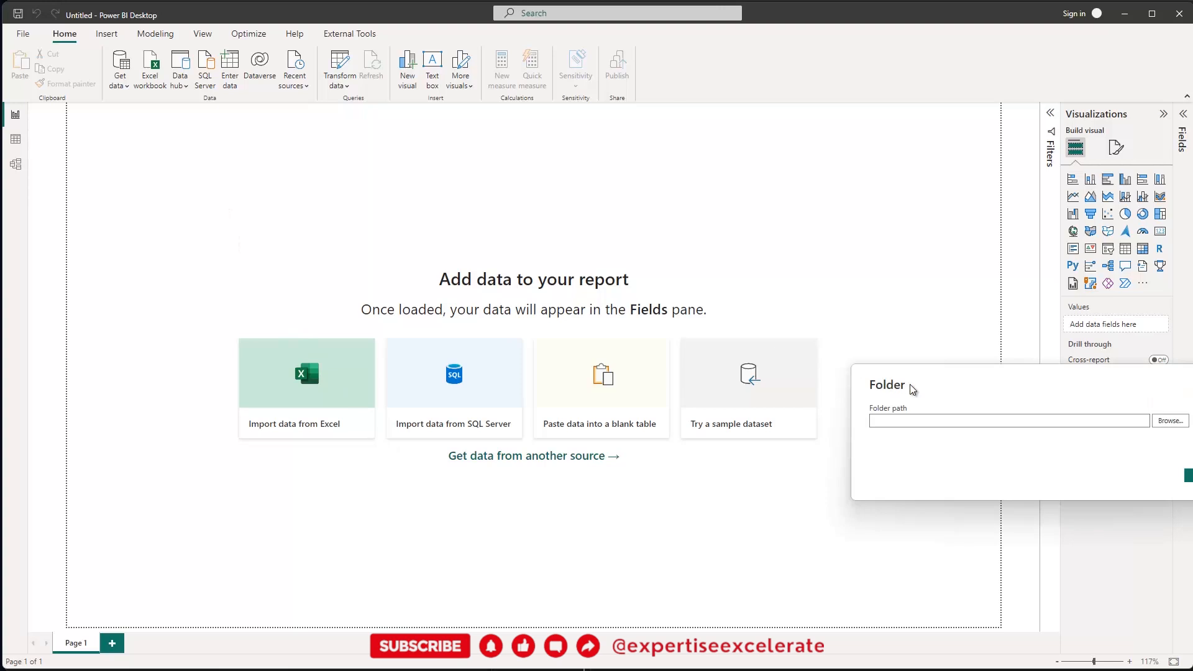
- Copy the path of the levelup\Folder directory from File Explorer and use it as the Folder path for the import
key(alt+Tab)
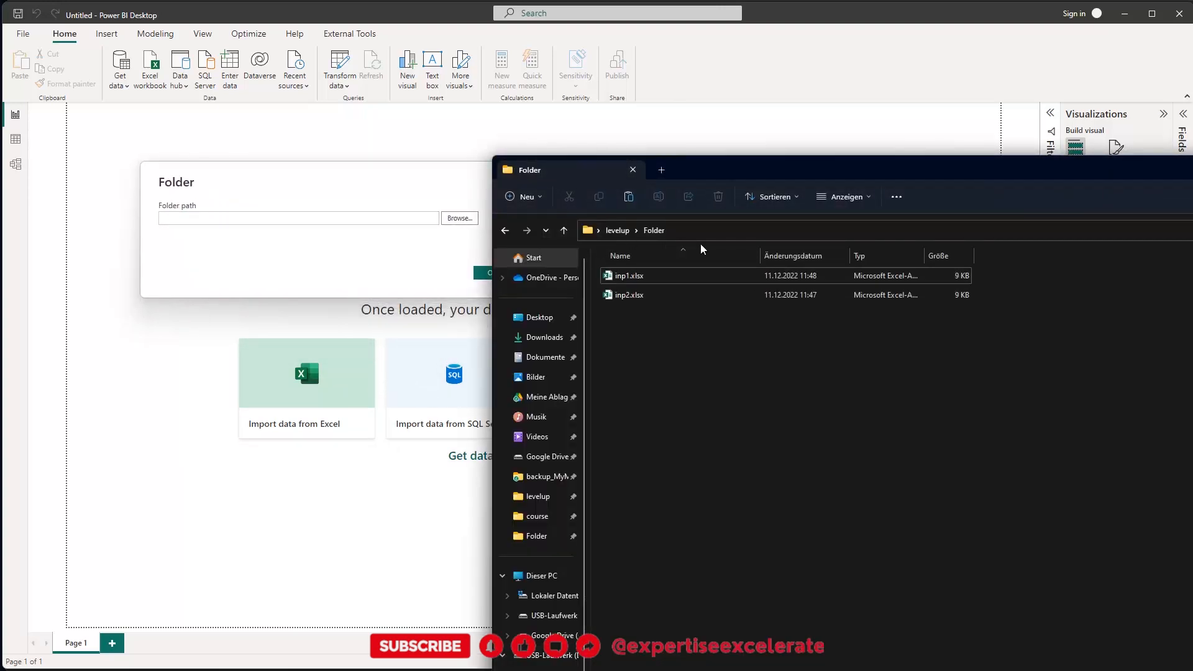
click(692, 234)
key(ctrl+c)
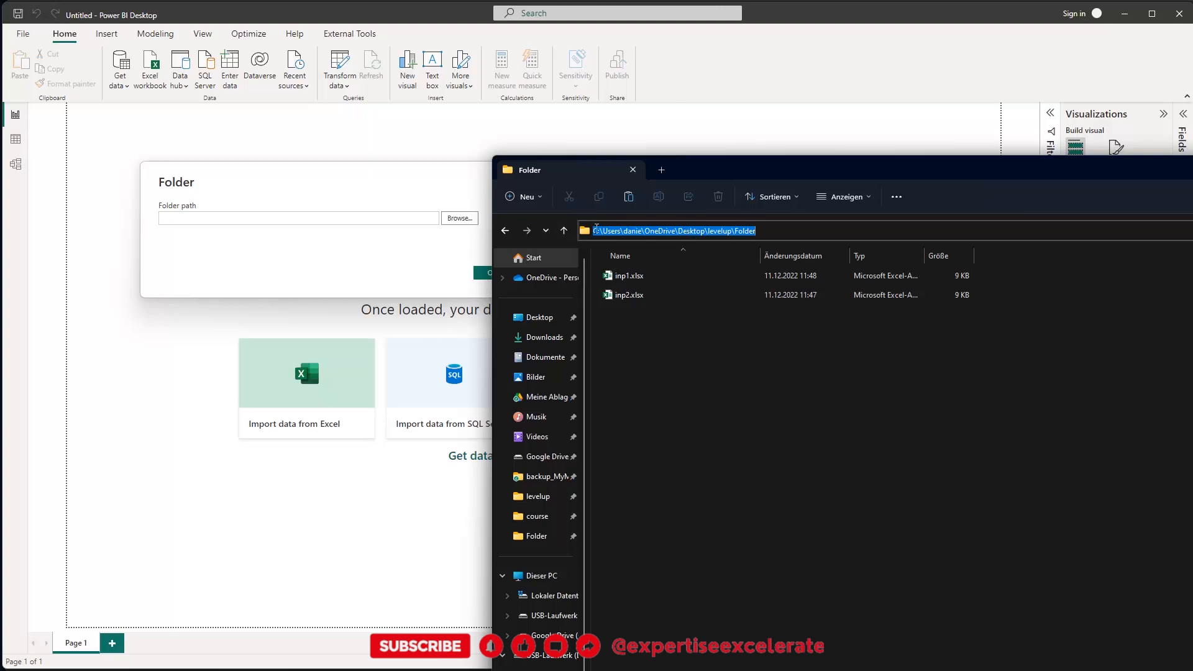
click(318, 217)
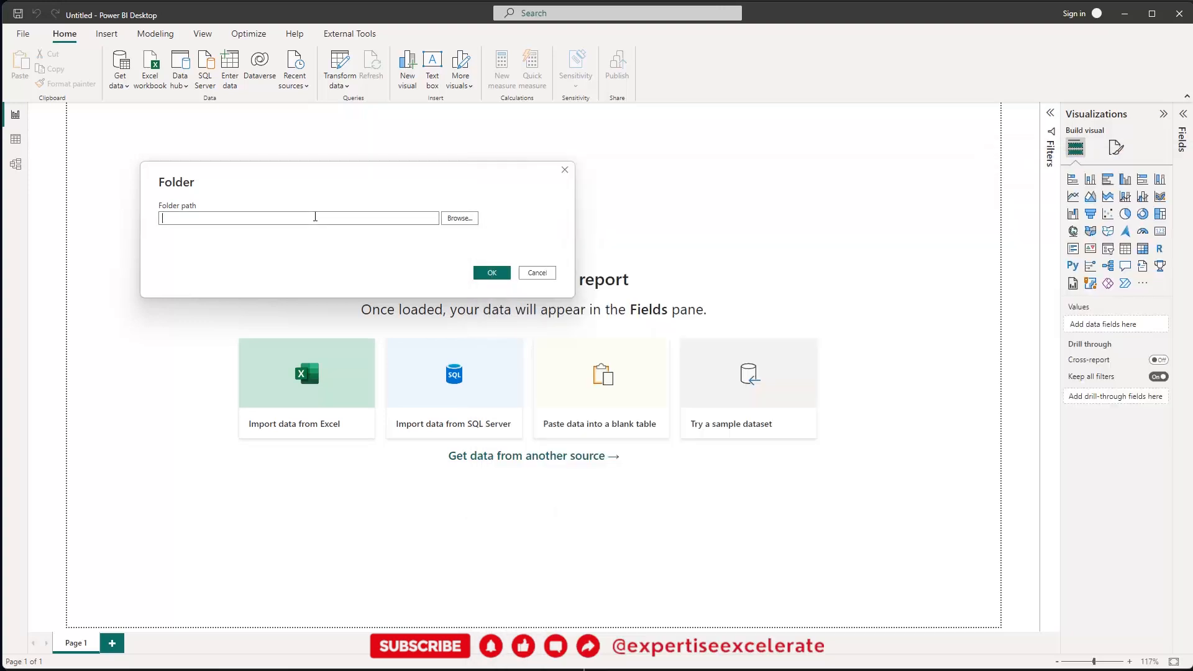
key(ctrl+v)
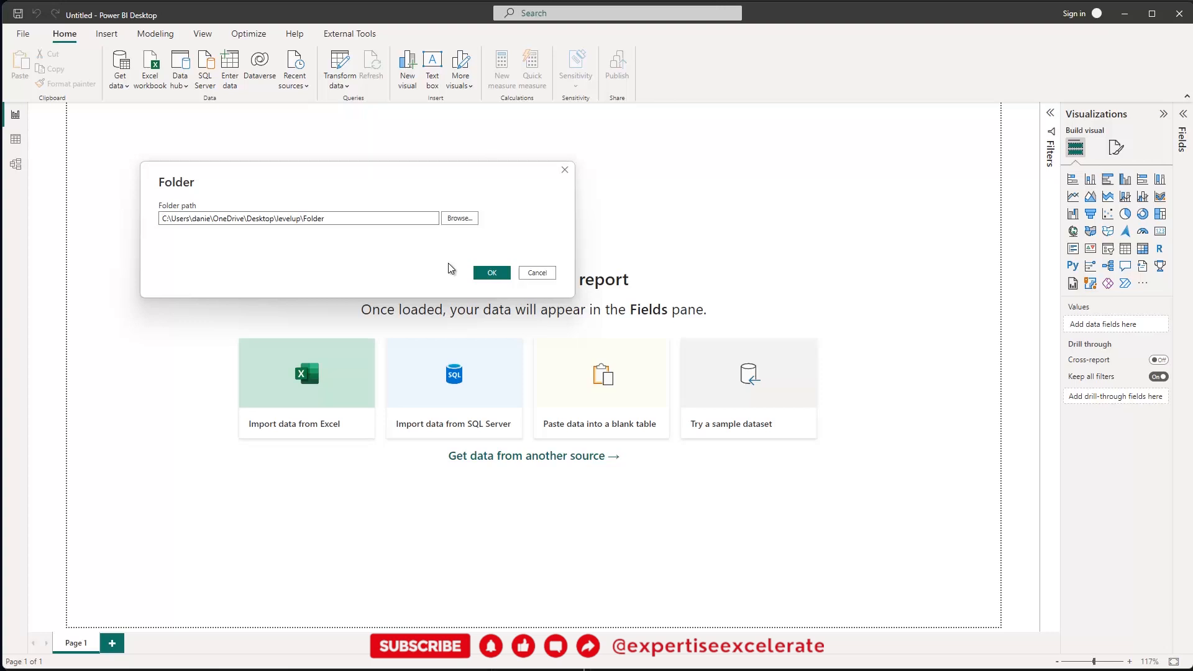
click(491, 274)
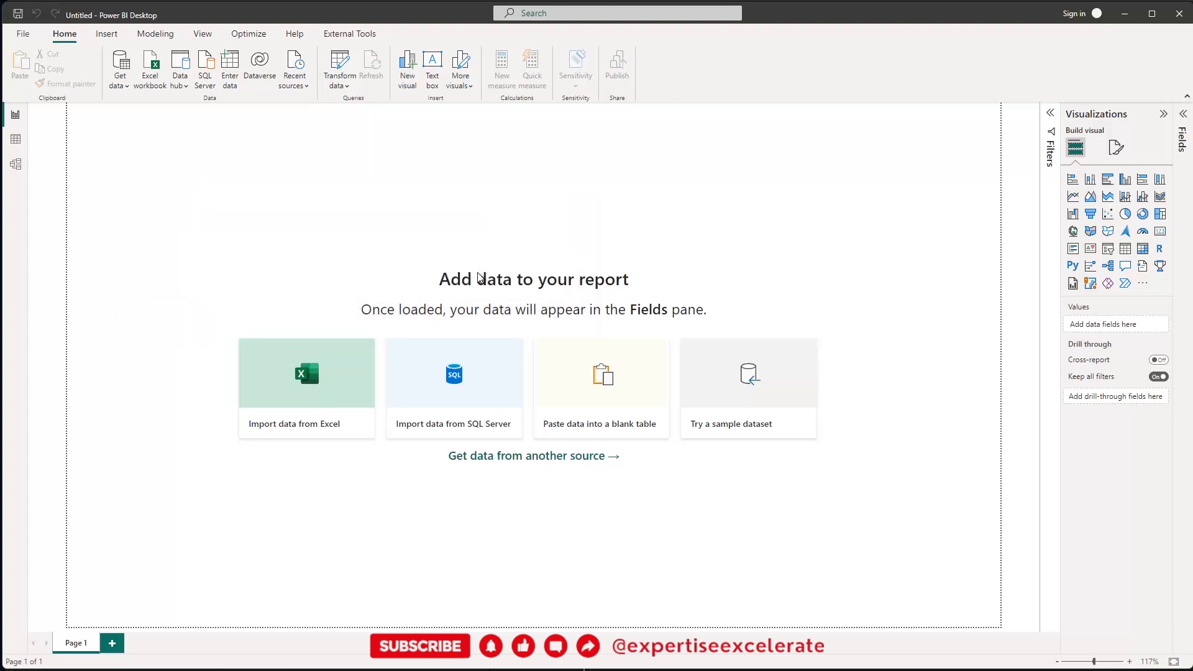
drag(1037, 240, 490, 140)
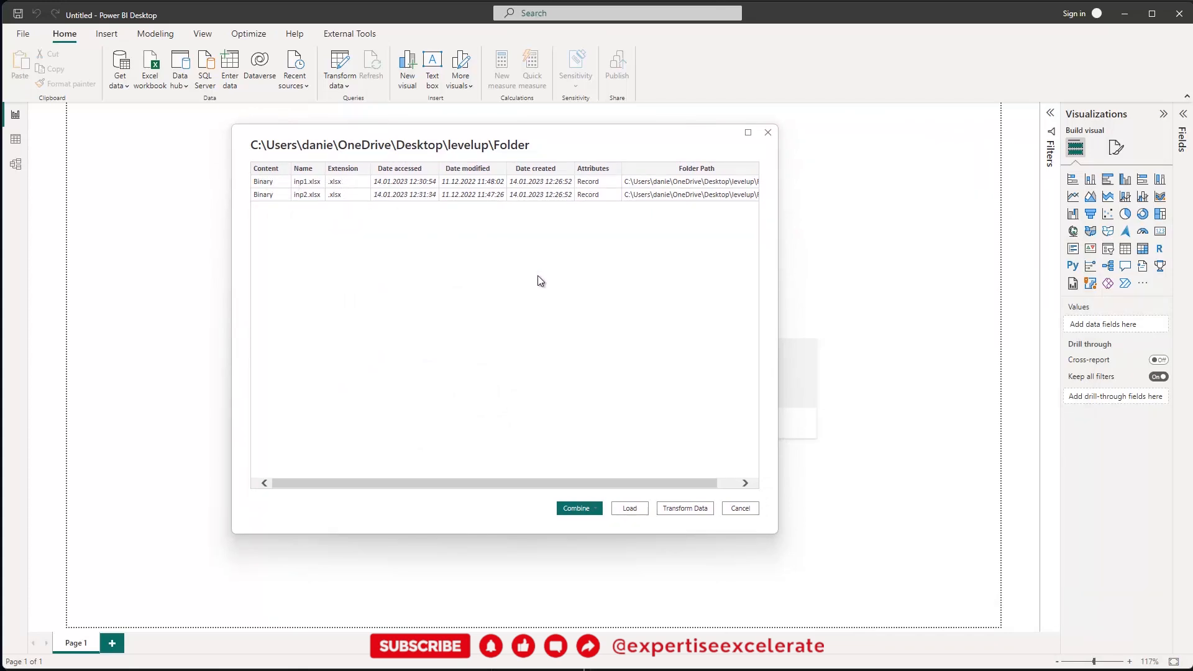
- Combine and transform the folder's files, with First file as the sample file and Tabelle1 as the object to extract
click(571, 507)
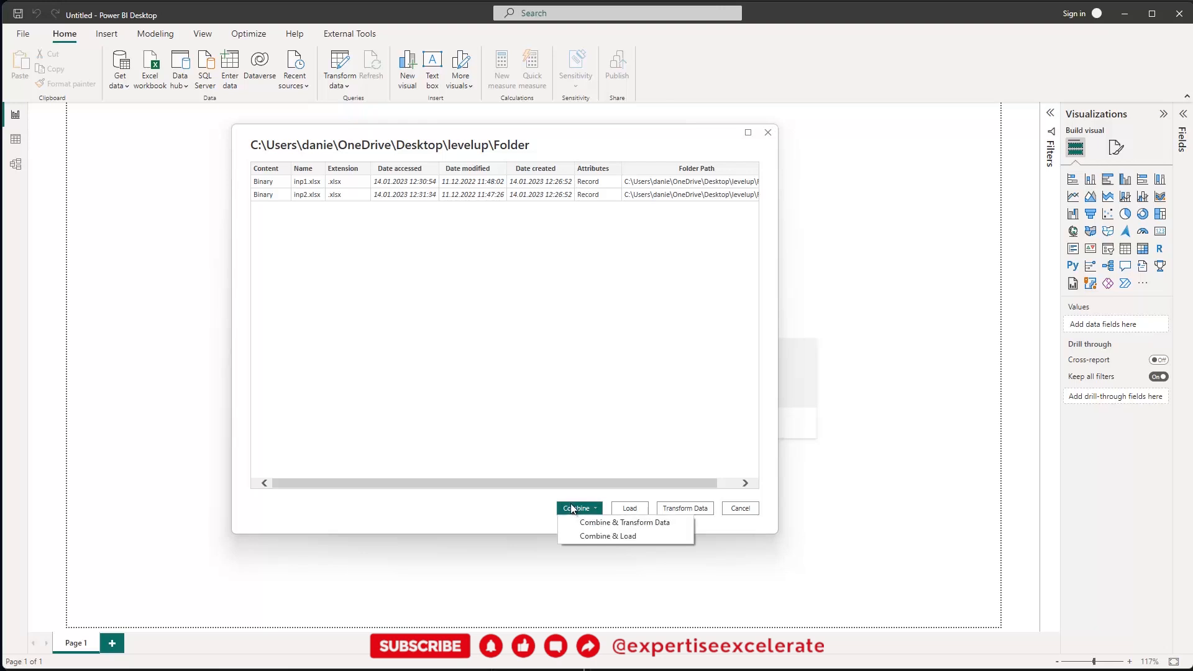
click(616, 522)
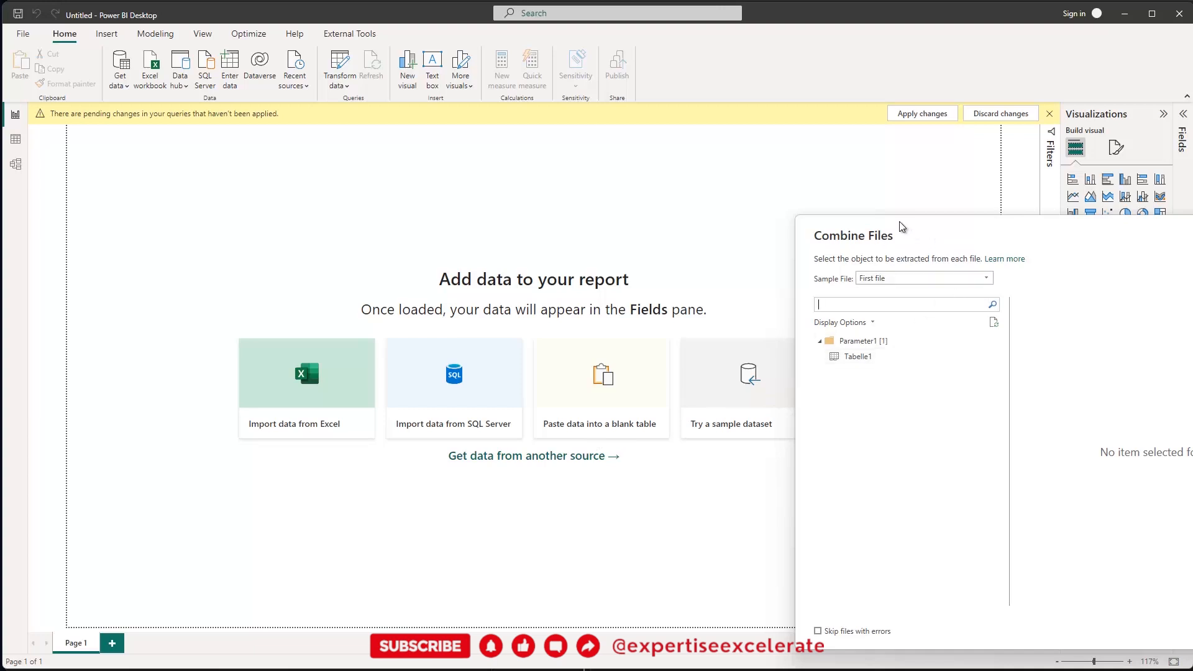
drag(910, 230, 587, 150)
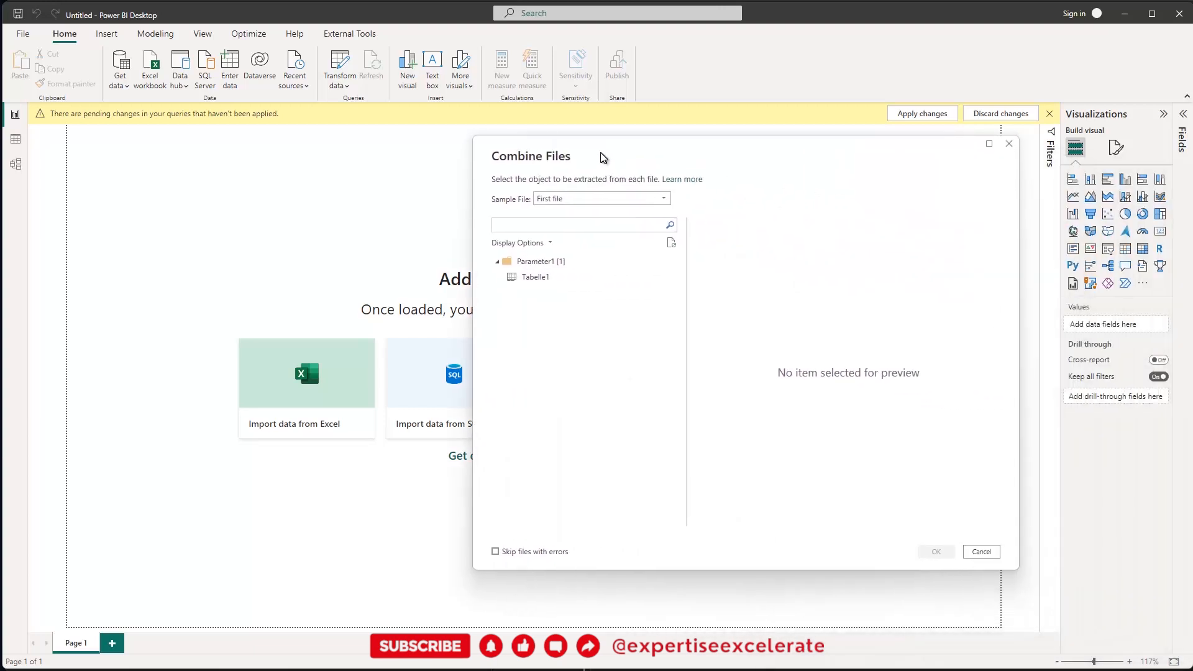
click(534, 277)
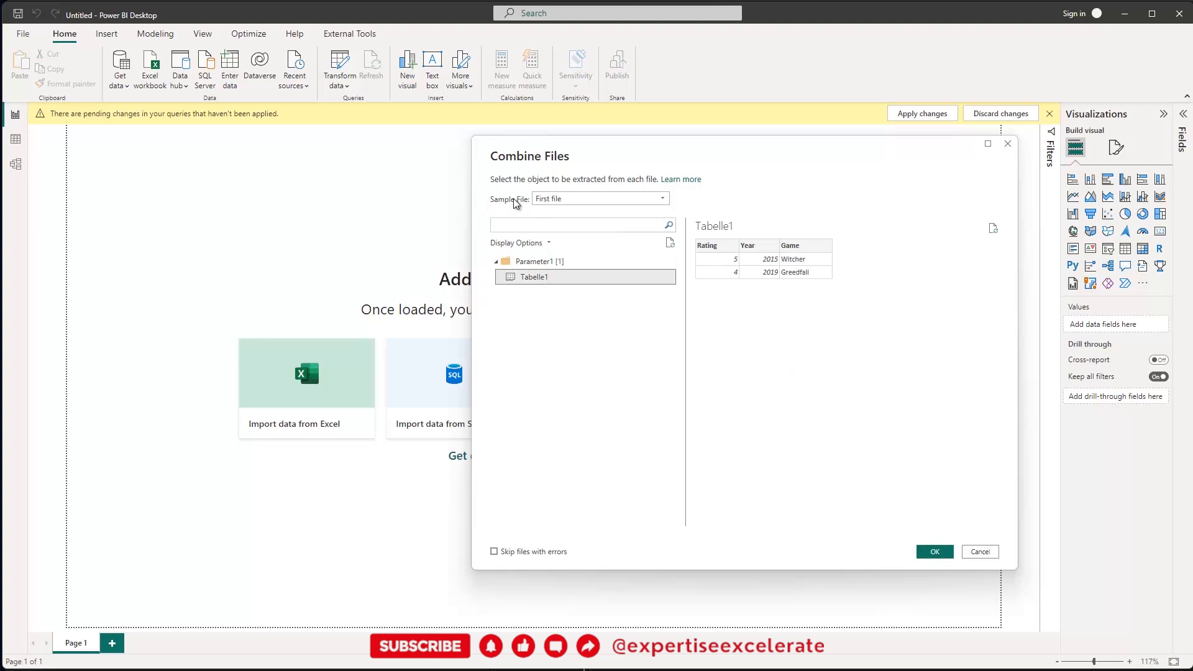
click(584, 197)
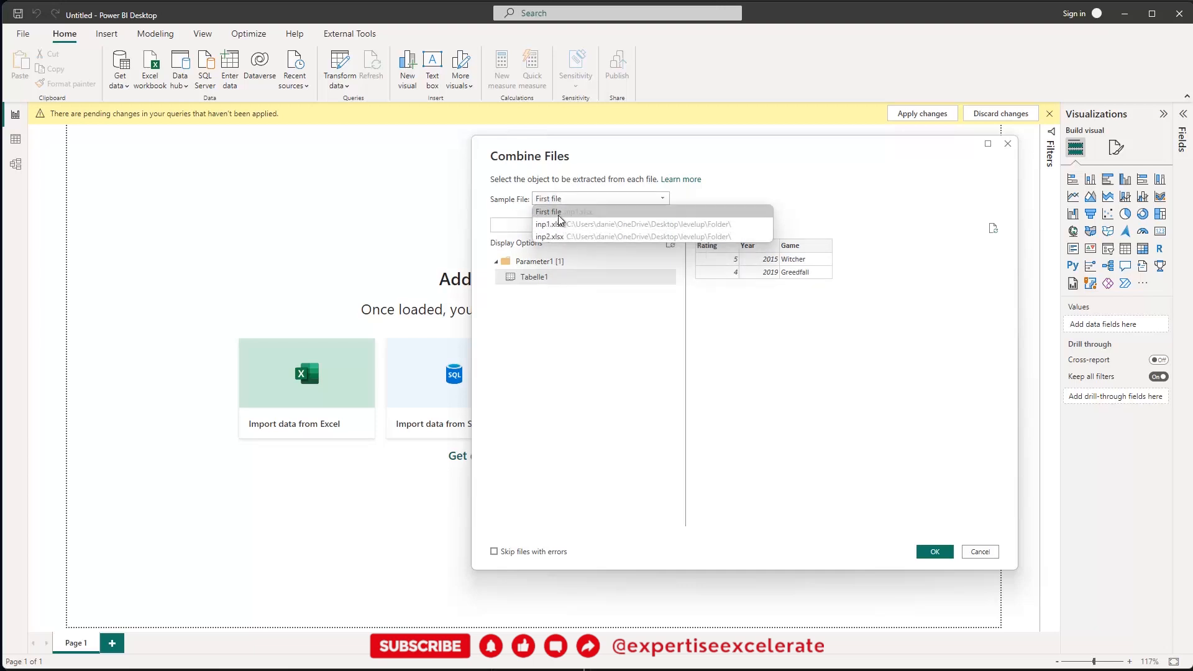
click(571, 212)
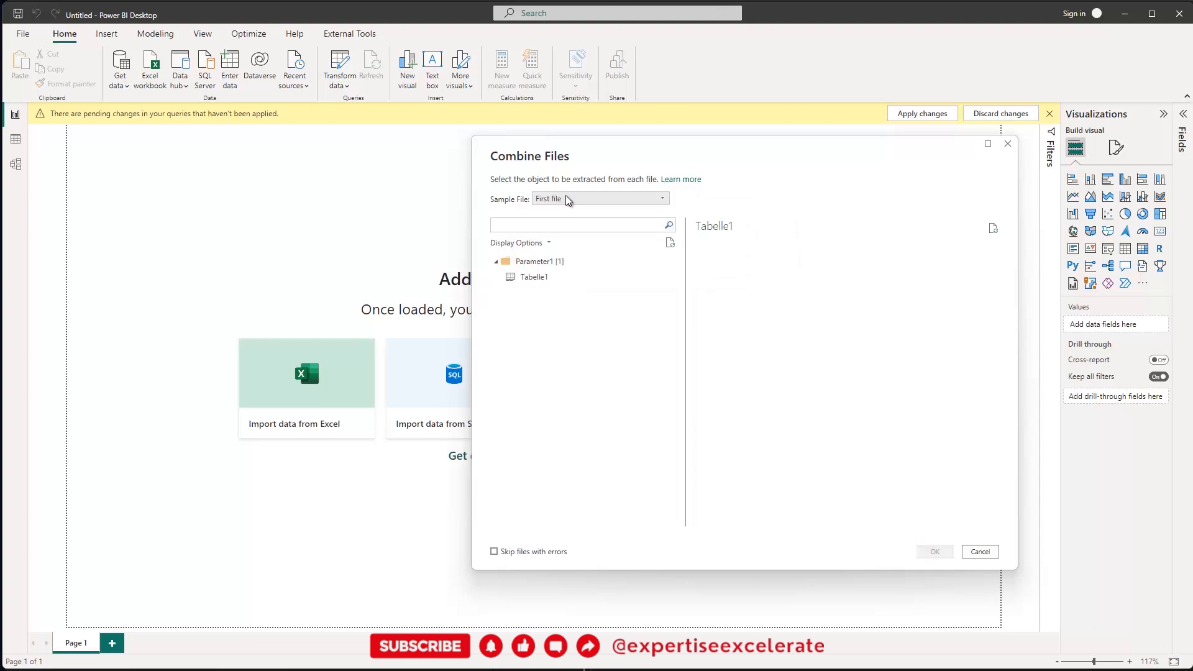
click(526, 276)
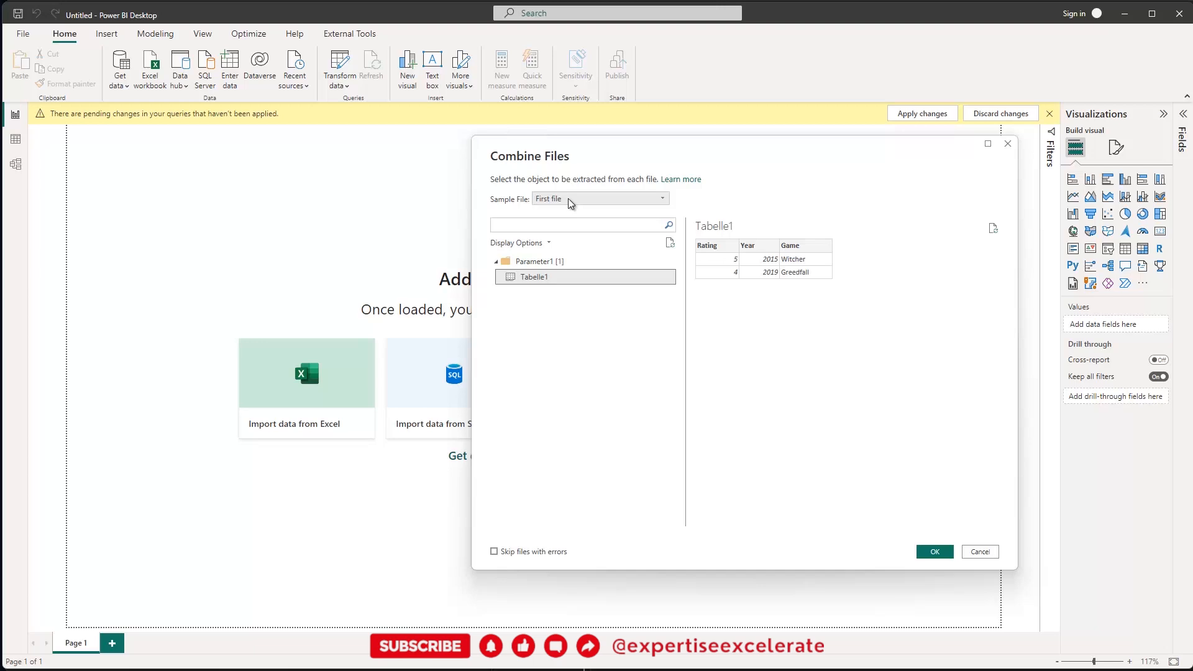
click(935, 552)
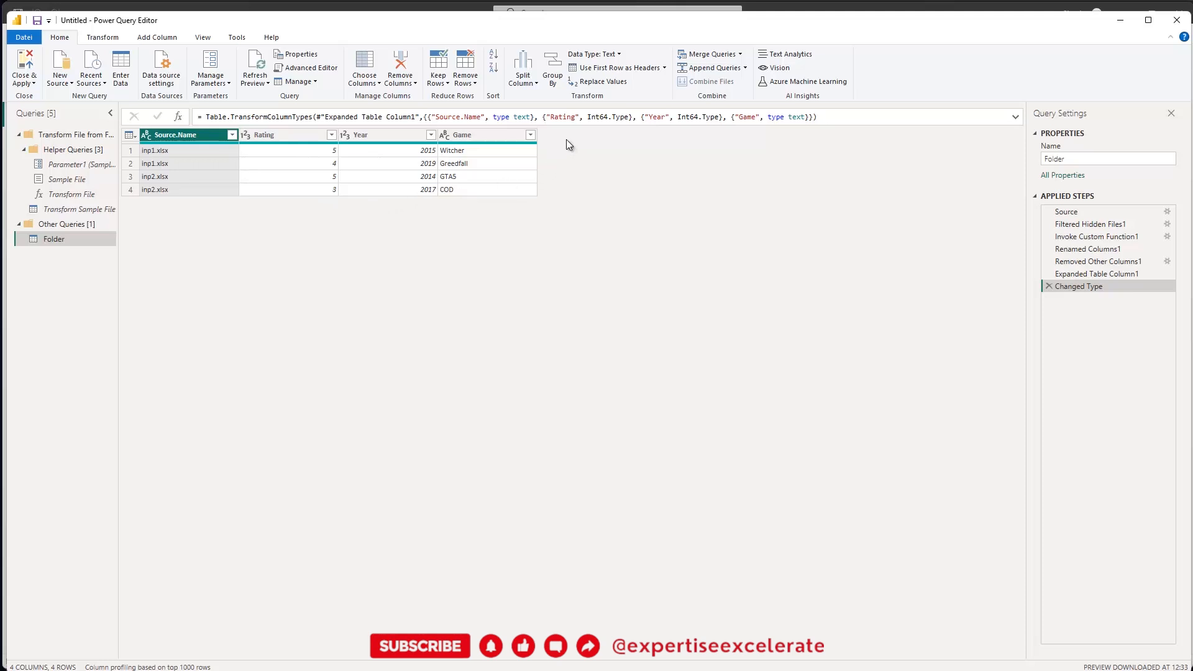
- Compare the Drinks column in inp2.xlsx with the combined Folder table, and examine which workbook the Sample File query uses
click(1190, 314)
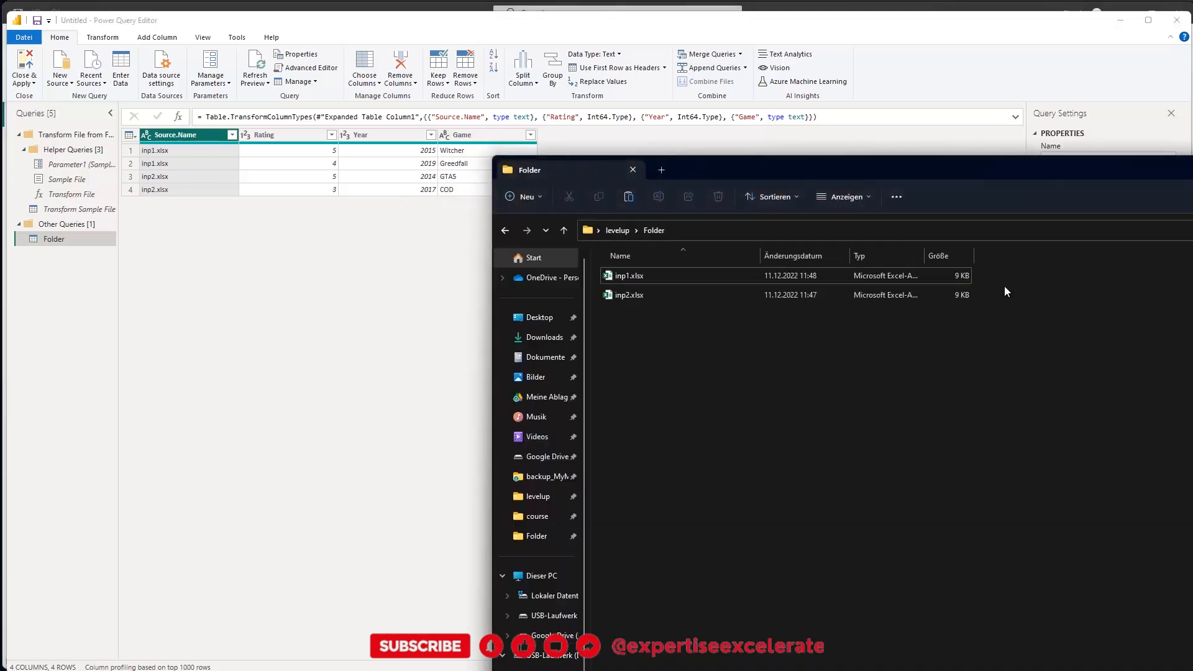
double_click(622, 295)
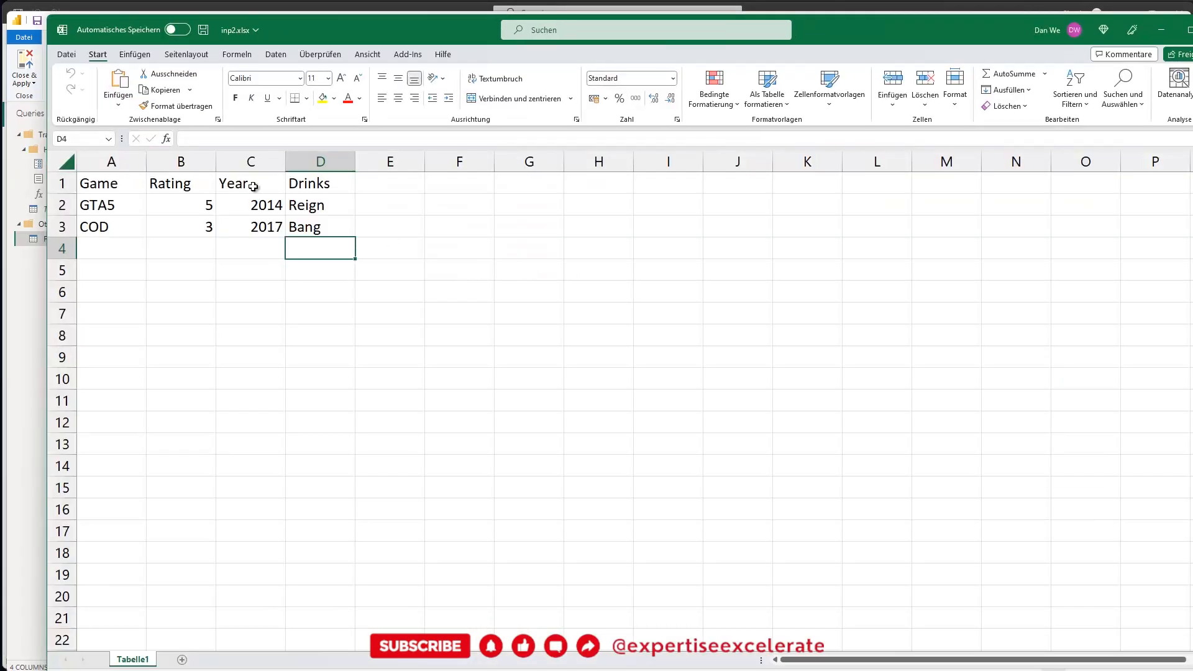
drag(306, 188, 314, 218)
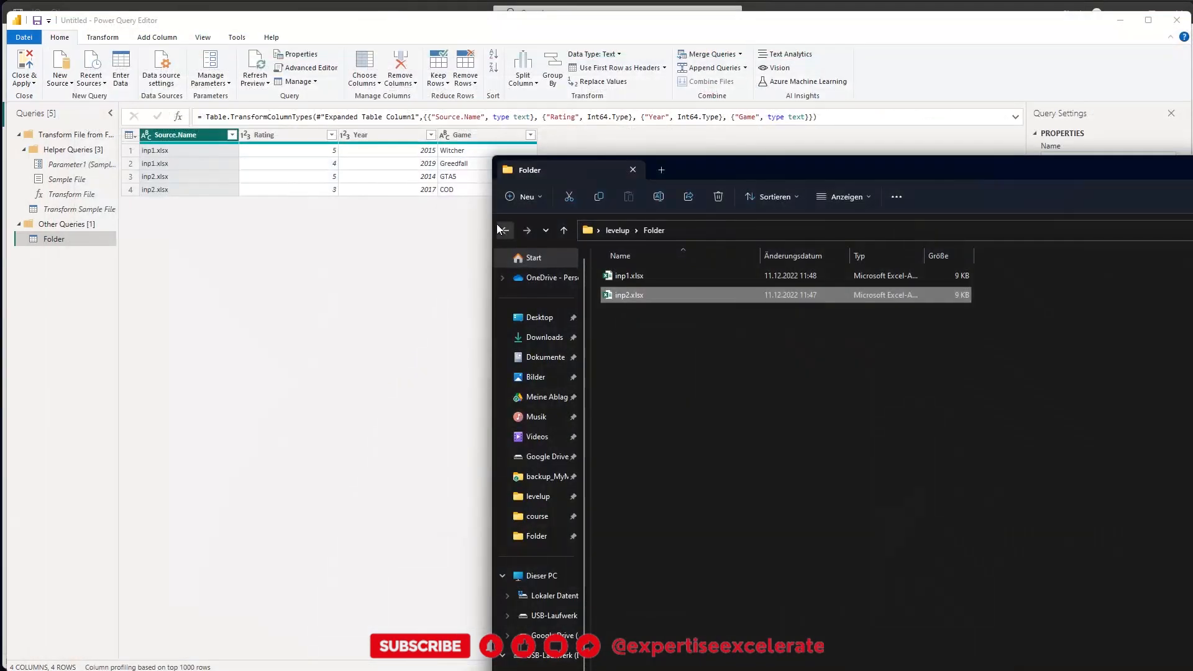
click(357, 245)
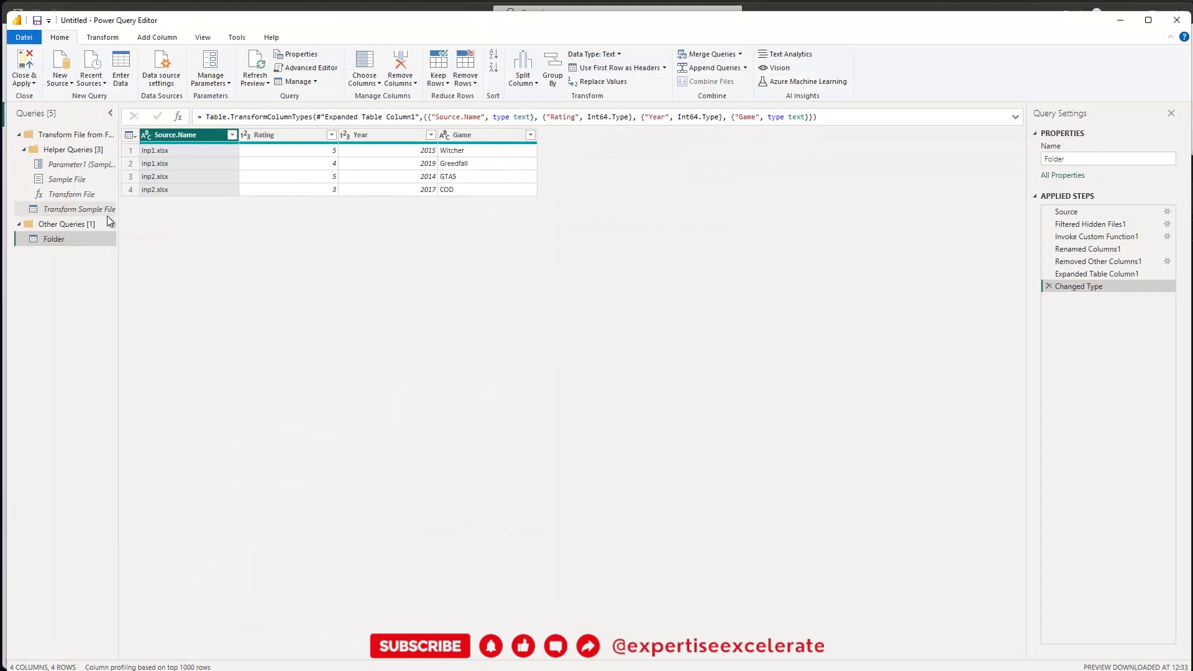
click(75, 180)
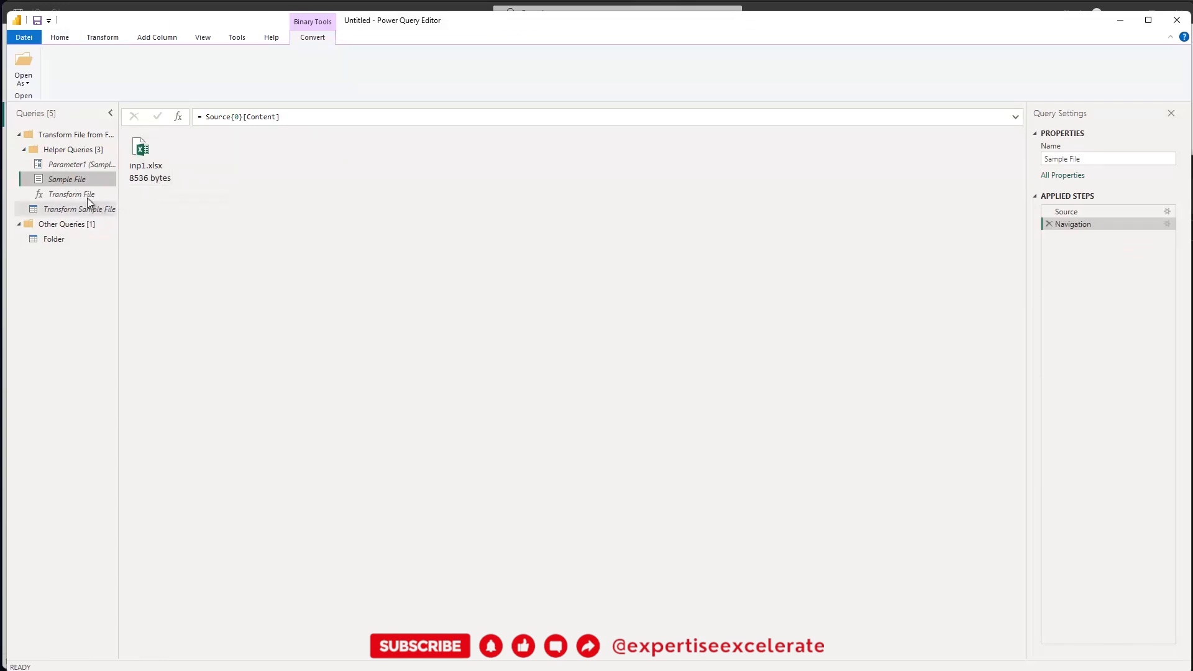
click(58, 238)
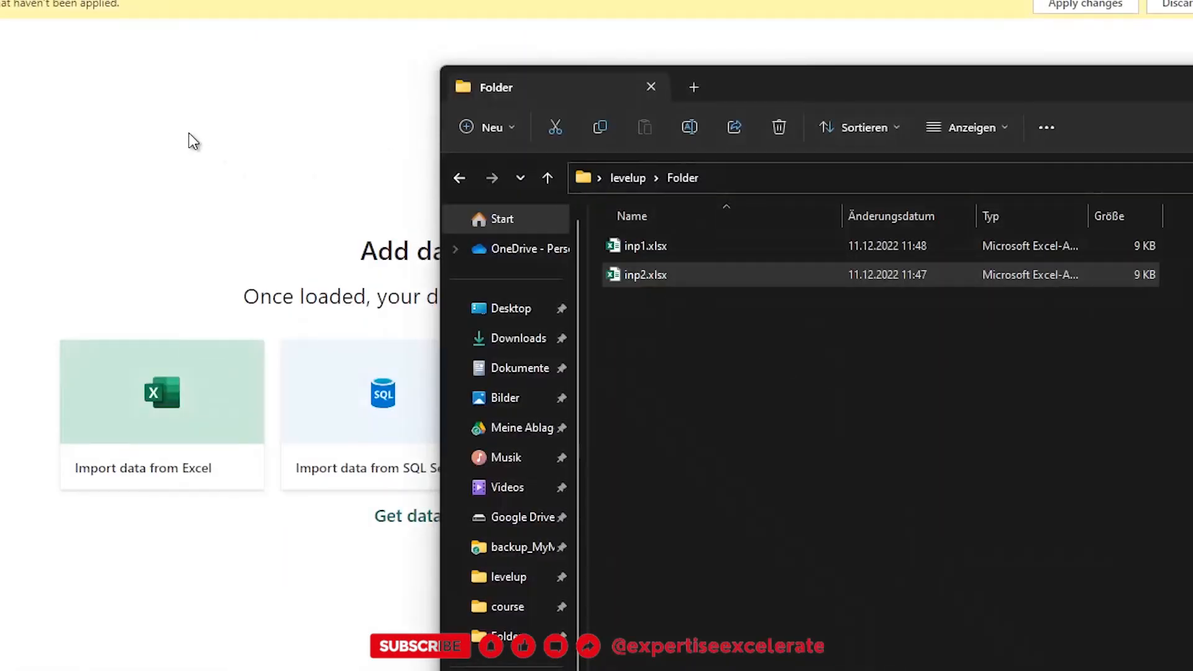
- Return to the report and discard the pending query changes from the combined folder import
click(189, 133)
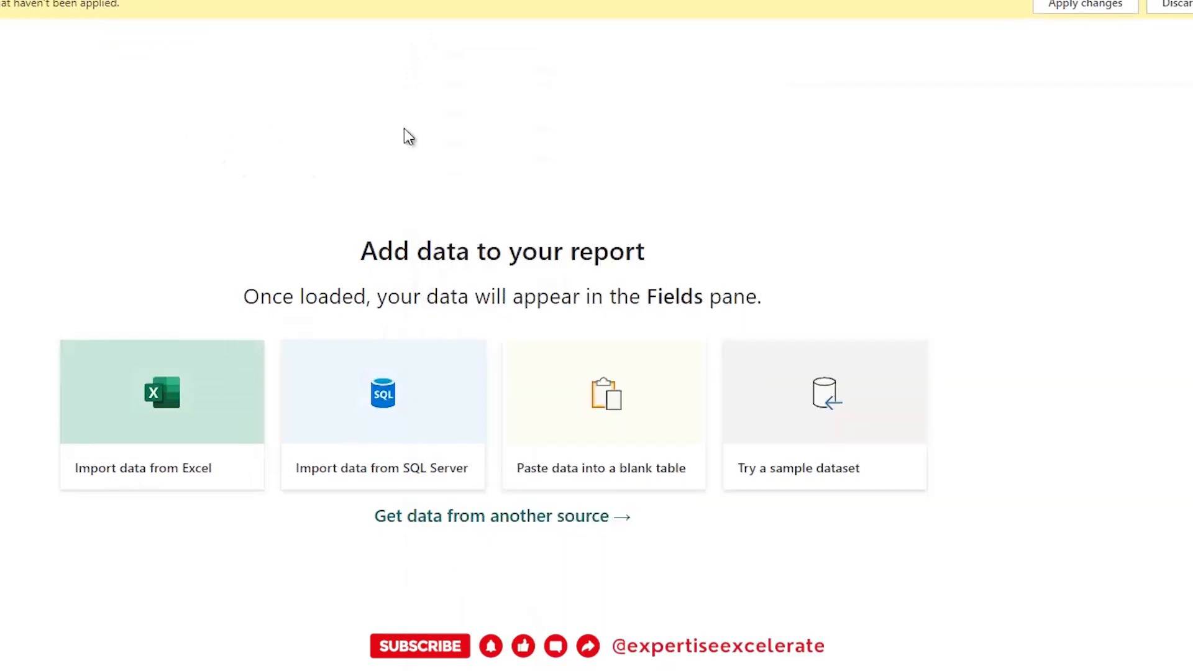
click(1178, 5)
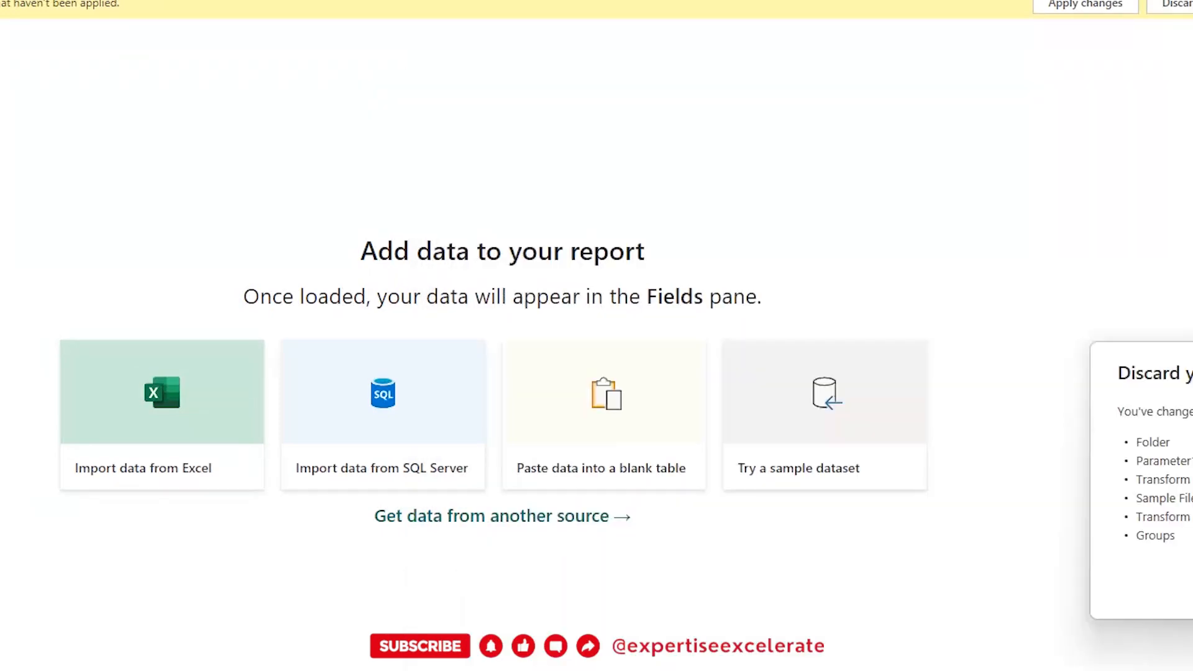
click(1190, 588)
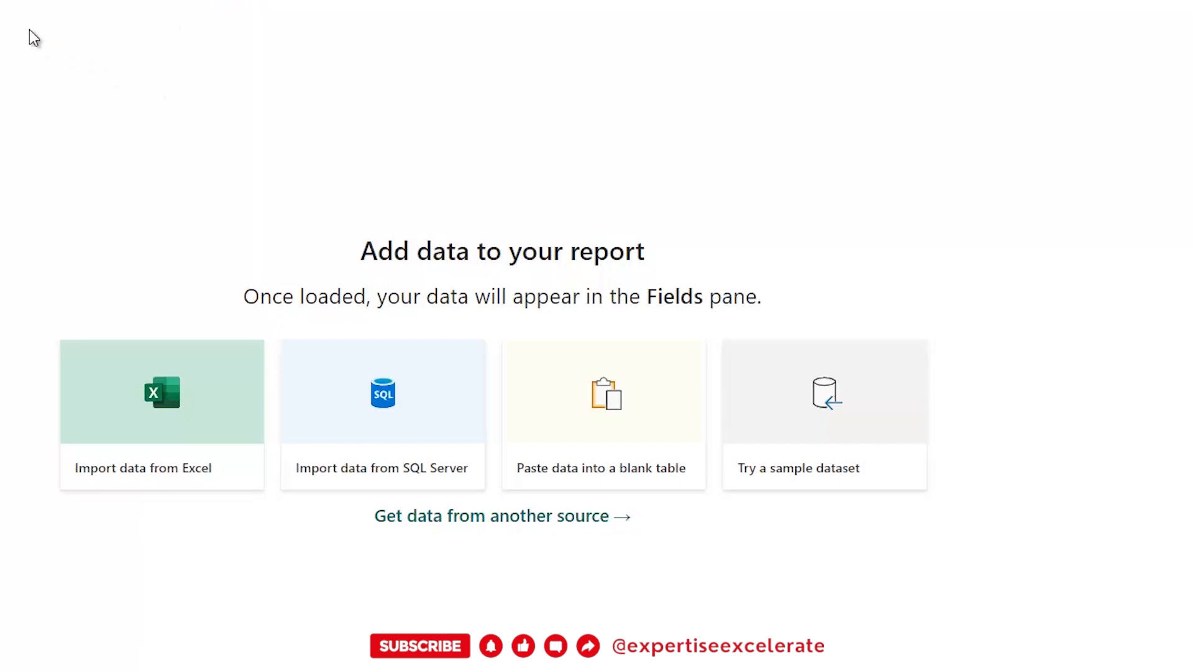
- Start a new import with the Folder connector, using the copied path of the levelup\Folder directory
click(0, 0)
click(13, 361)
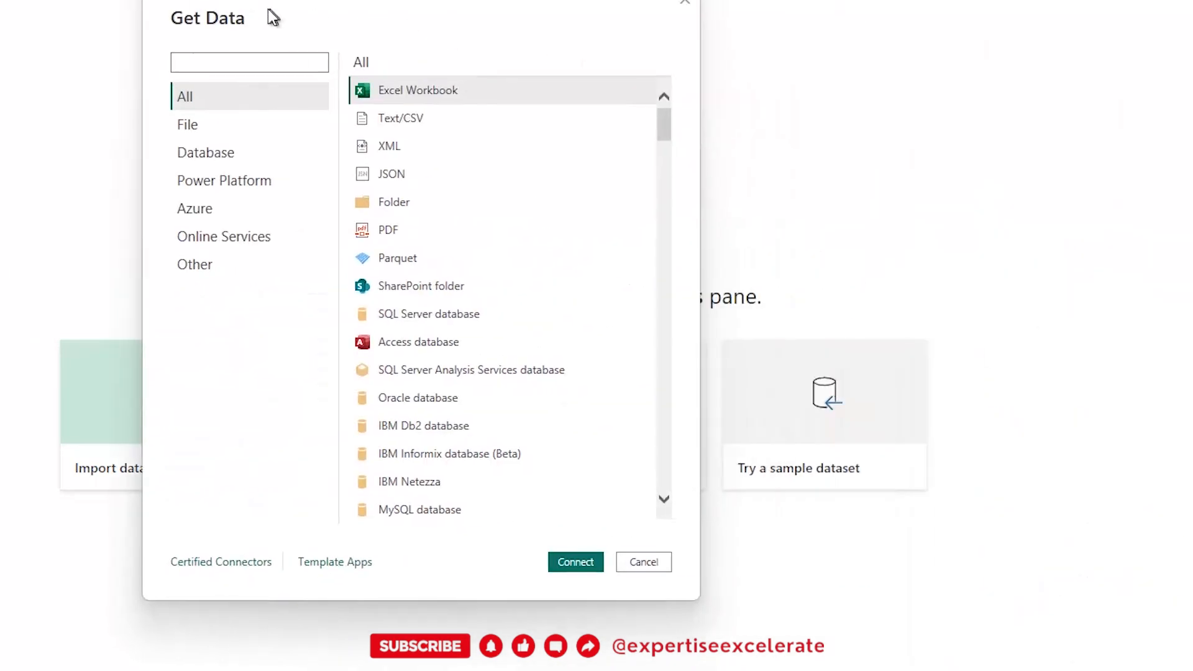
click(405, 214)
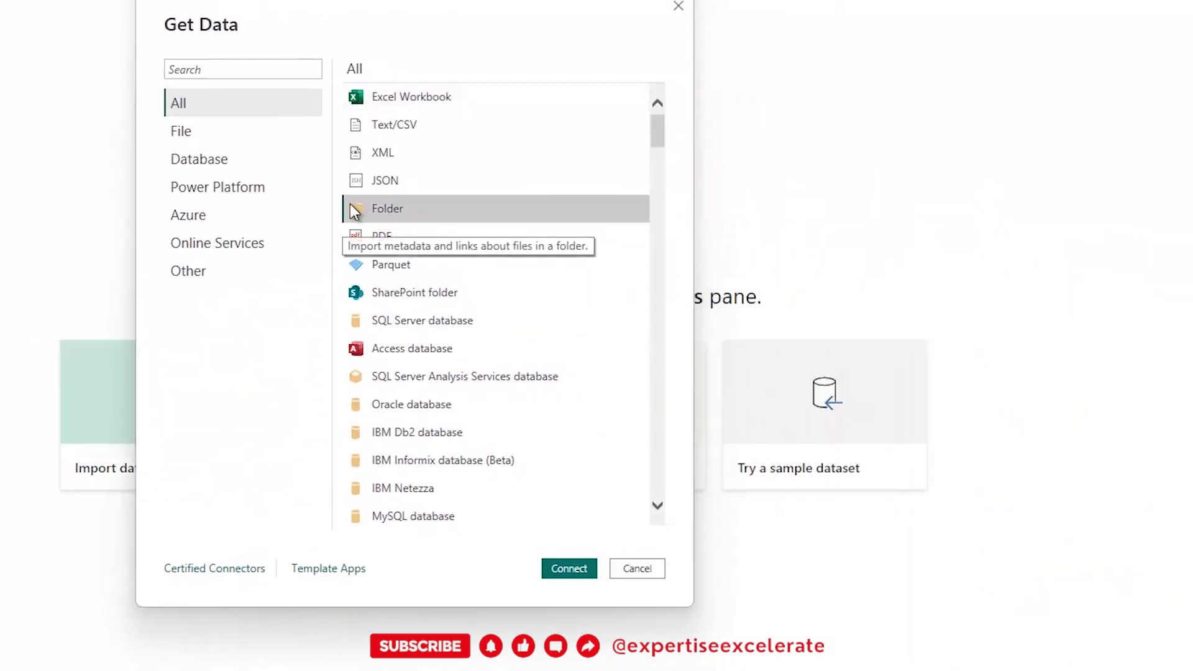
click(569, 569)
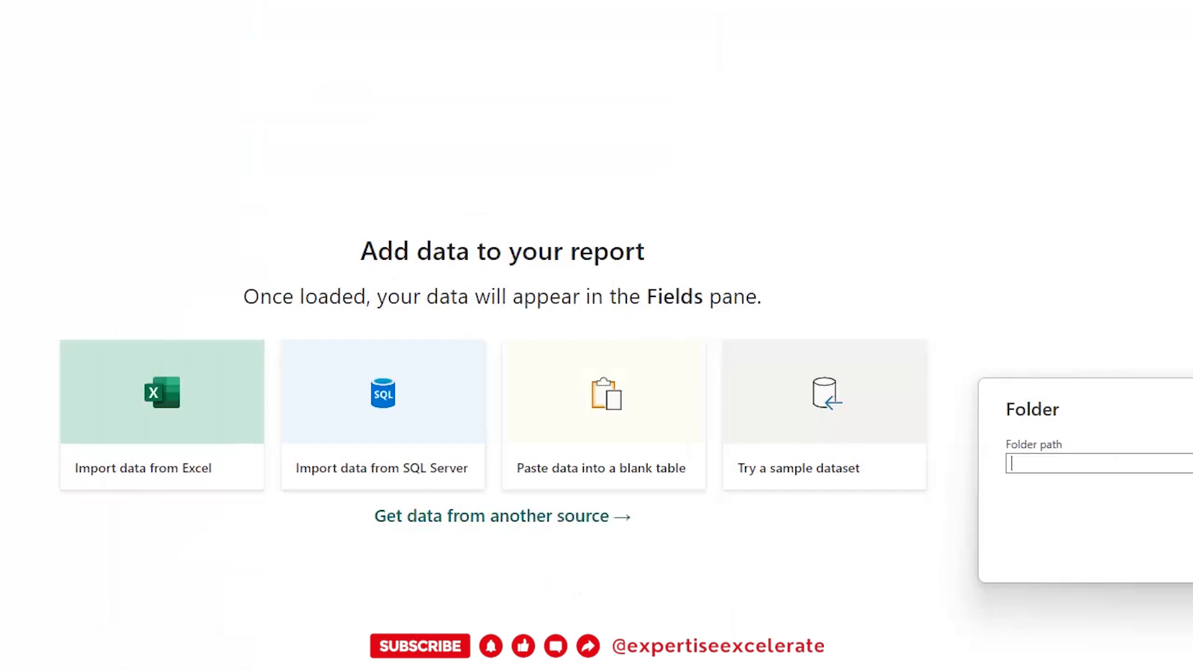
key(ctrl+v)
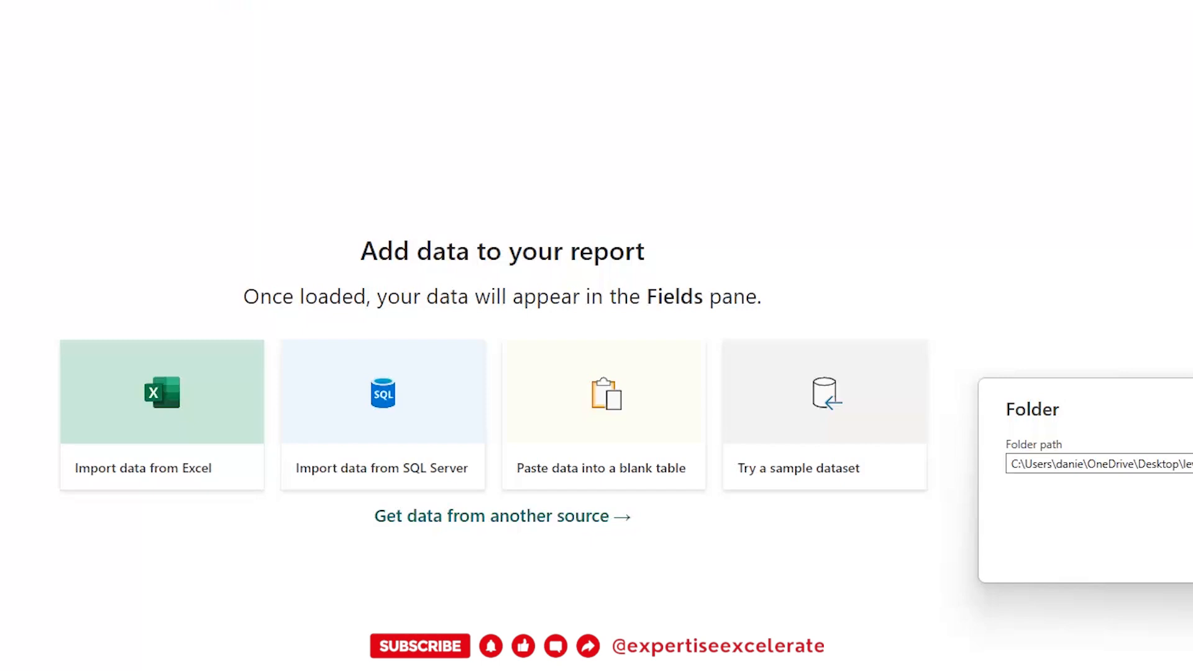
key(Return)
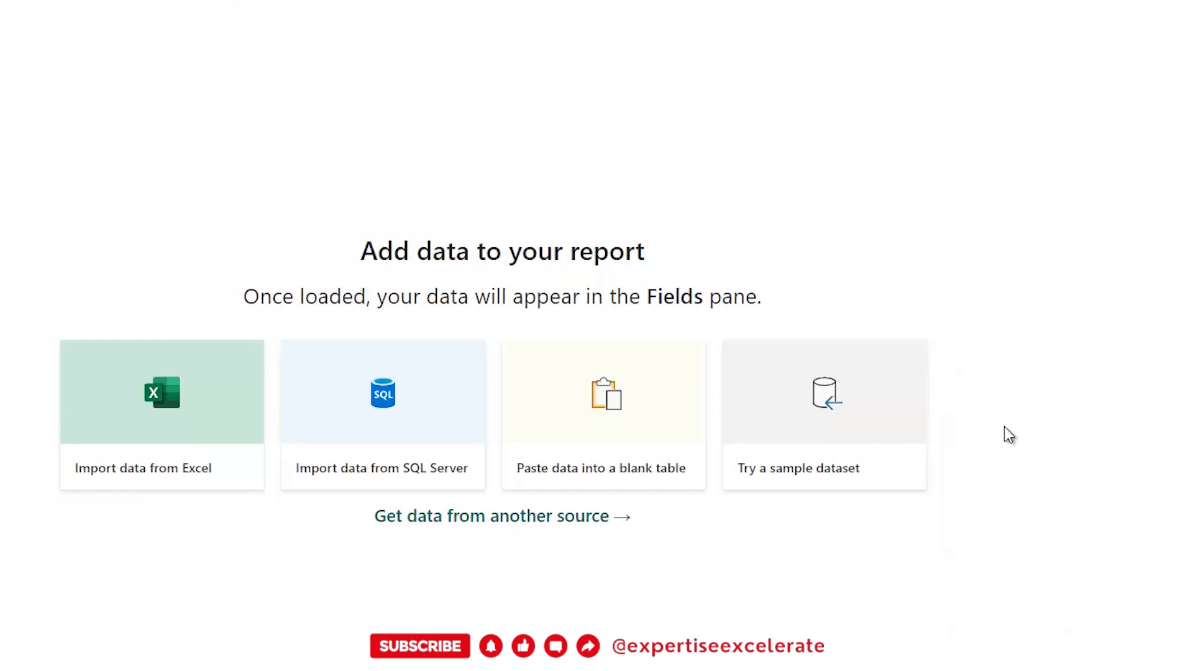
- Open the folder's file list in Power Query with Transform Data, without combining the files
drag(1157, 180, 308, 38)
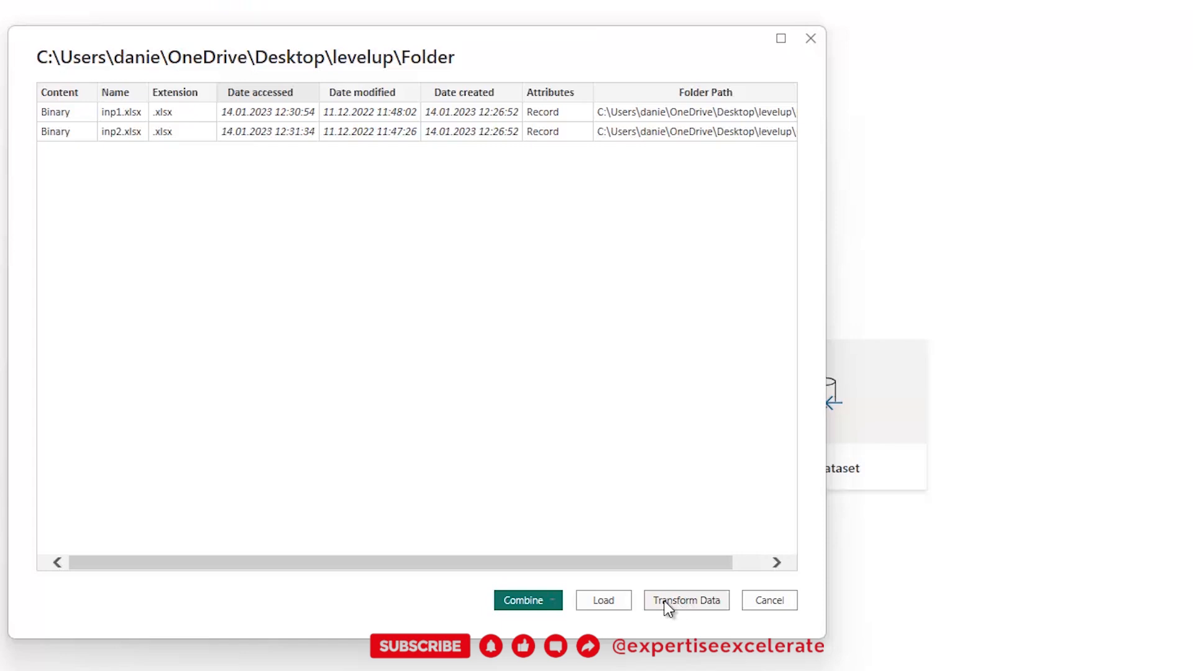
click(551, 602)
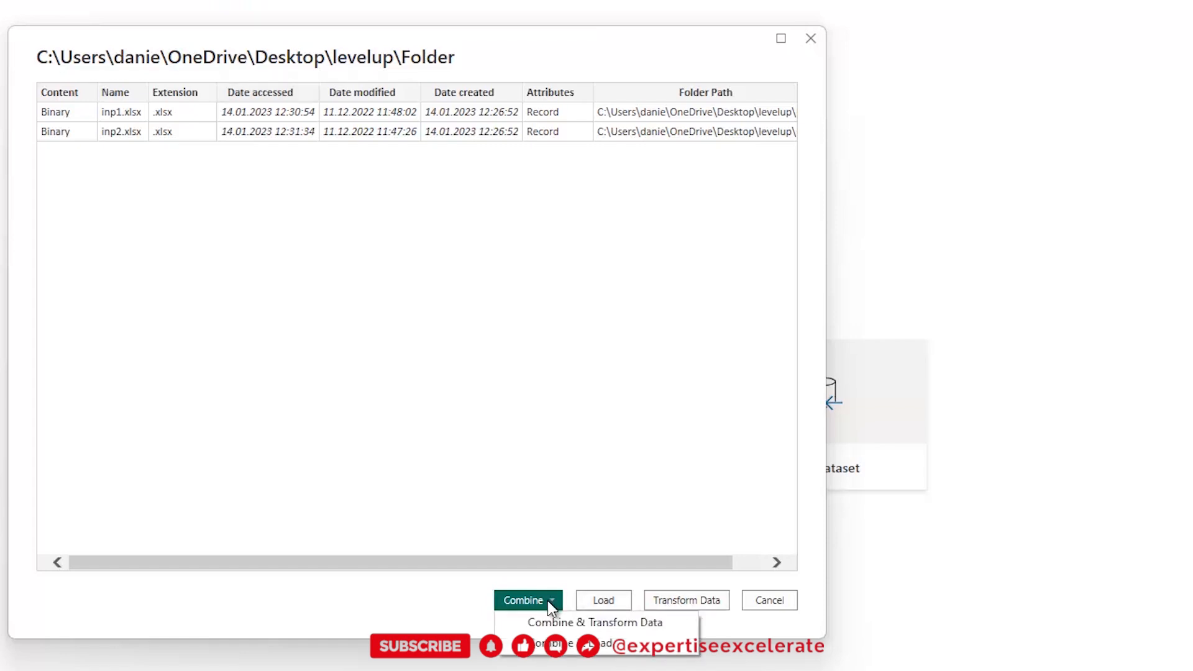
click(696, 597)
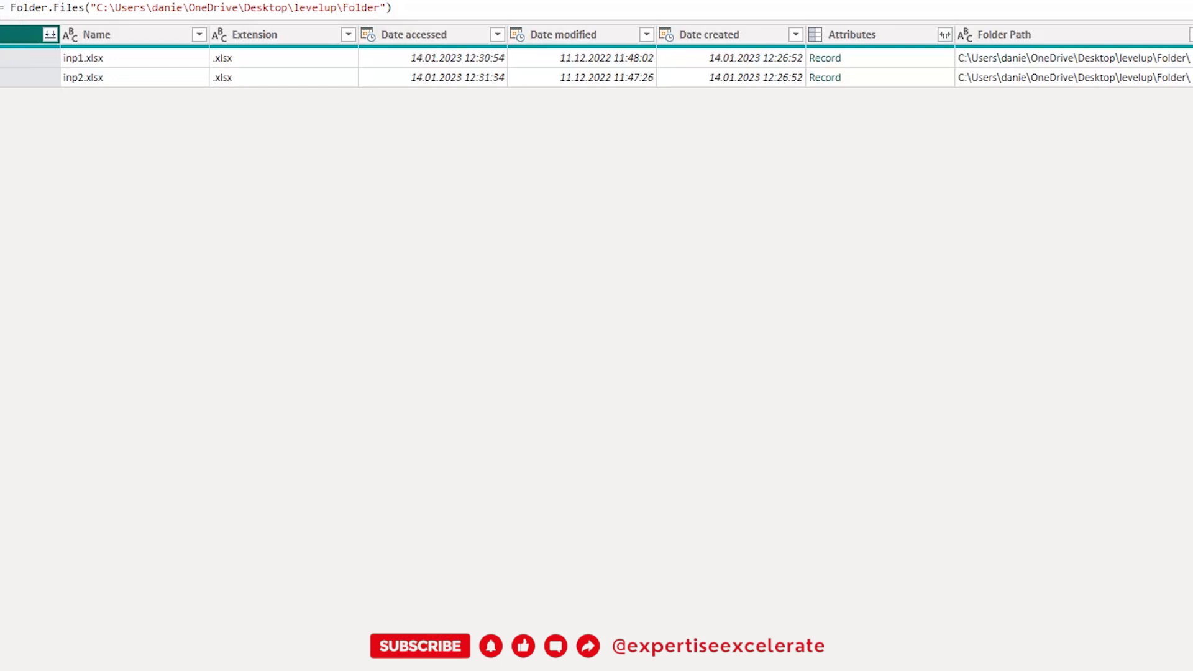
- Write Excel.CurrentWorkbook([Content]) as the formula of a new custom column
drag(1181, 305, 483, 189)
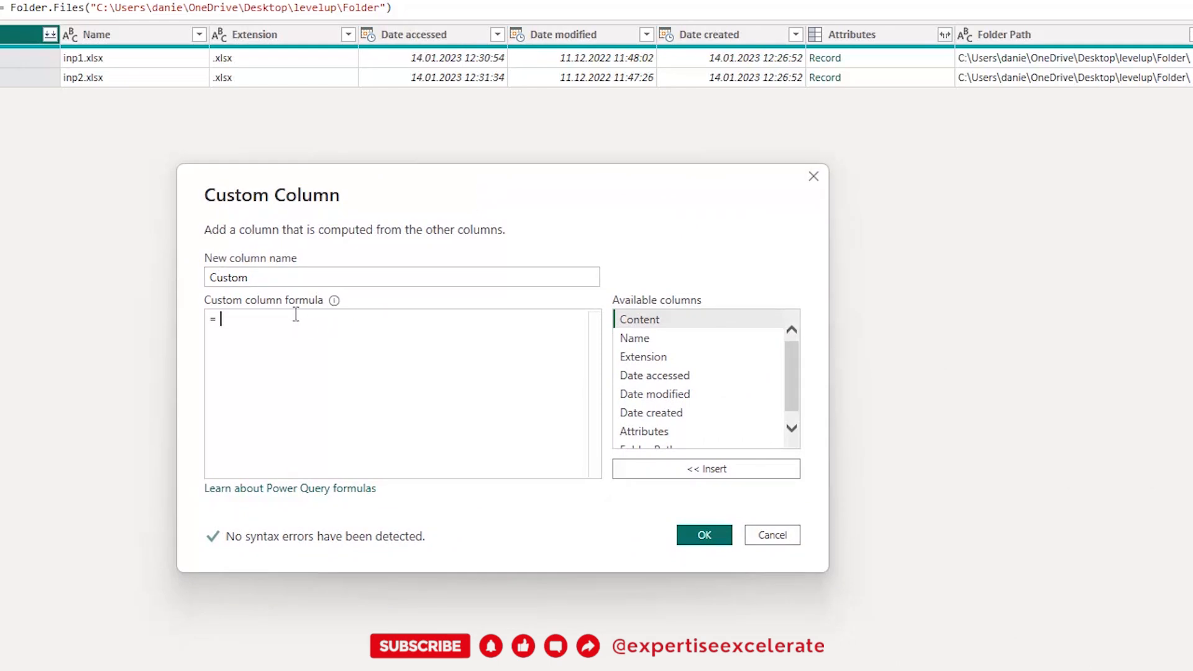
text(Exce)
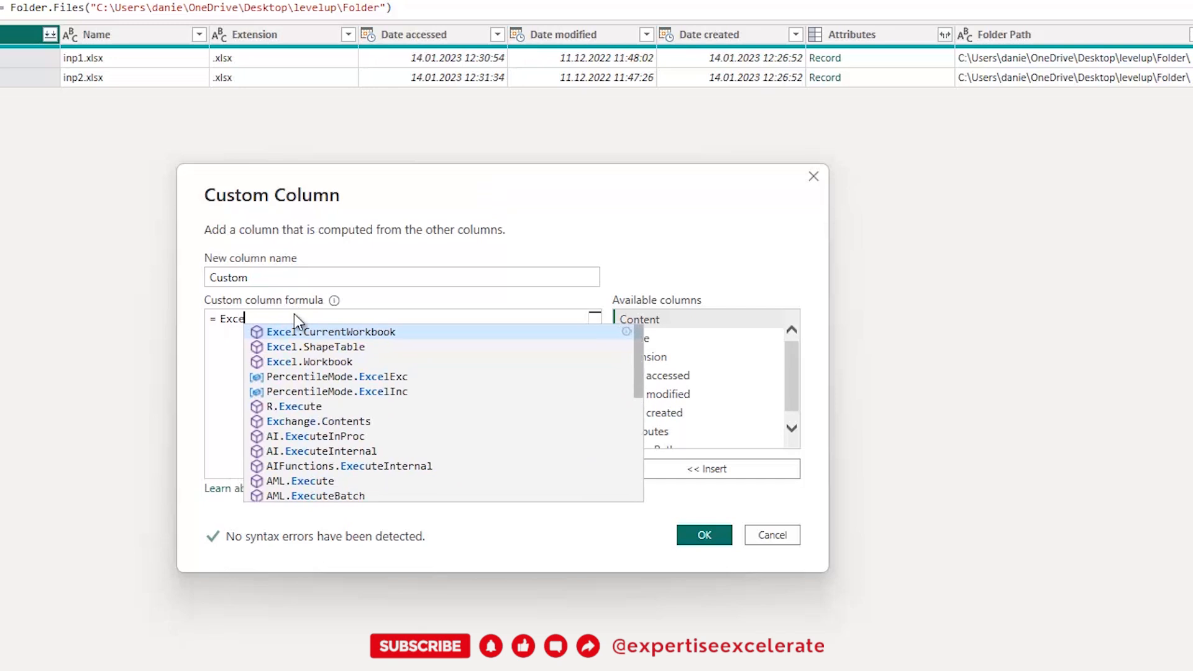
key(Tab)
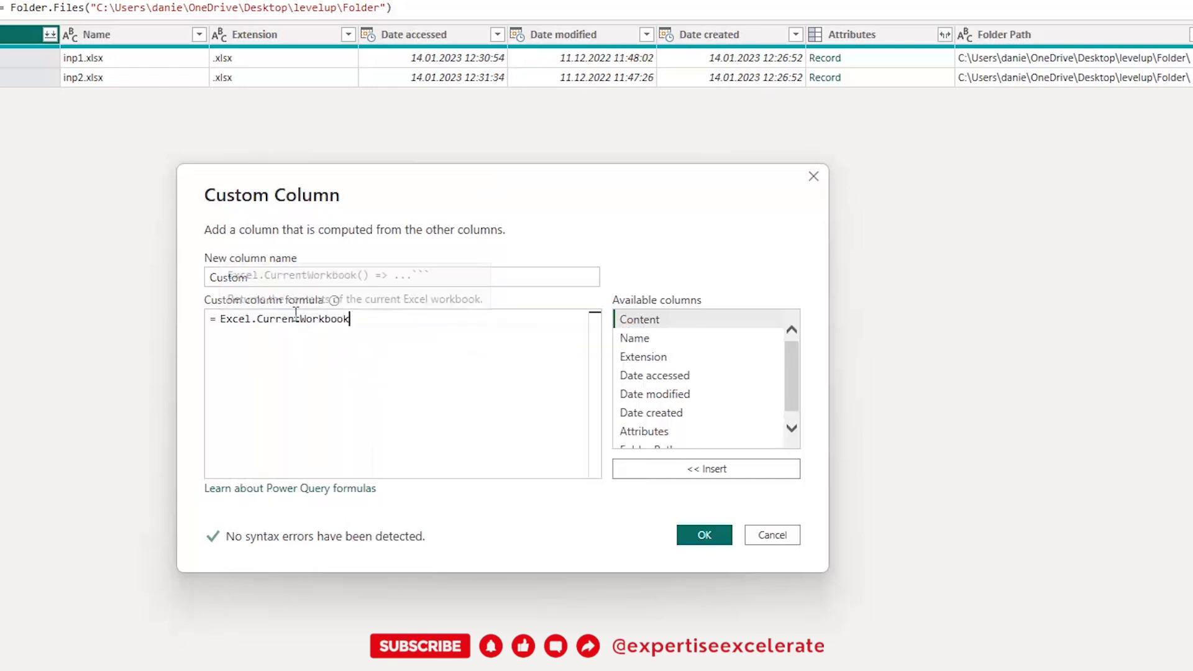
text(()
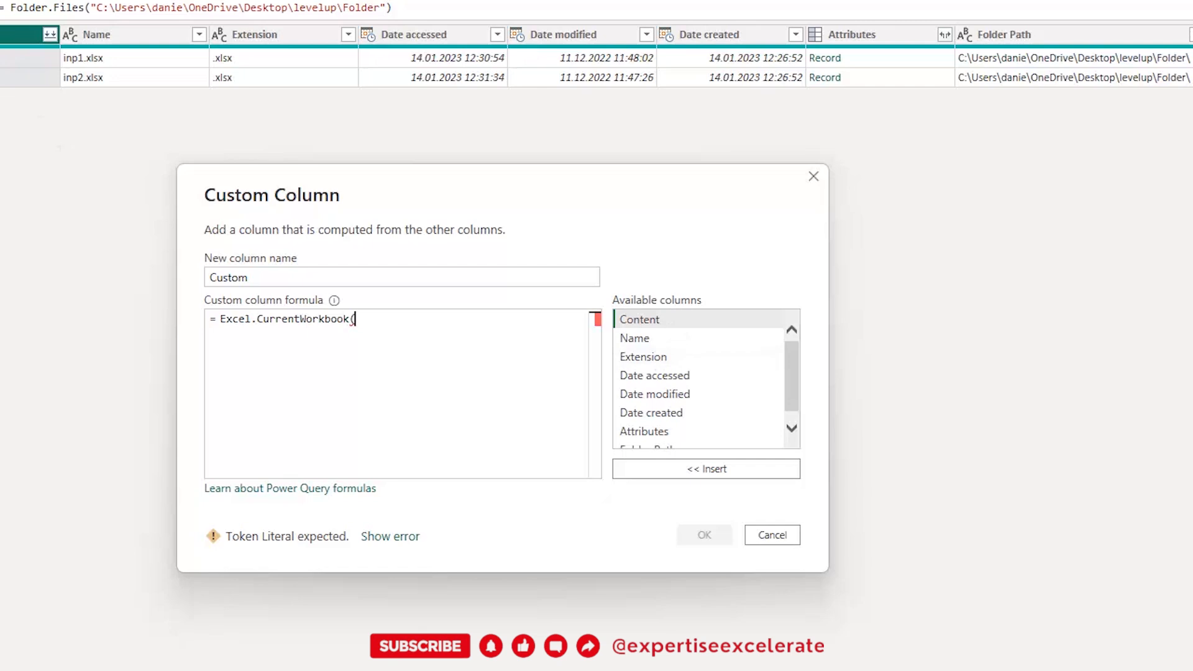
double_click(636, 322)
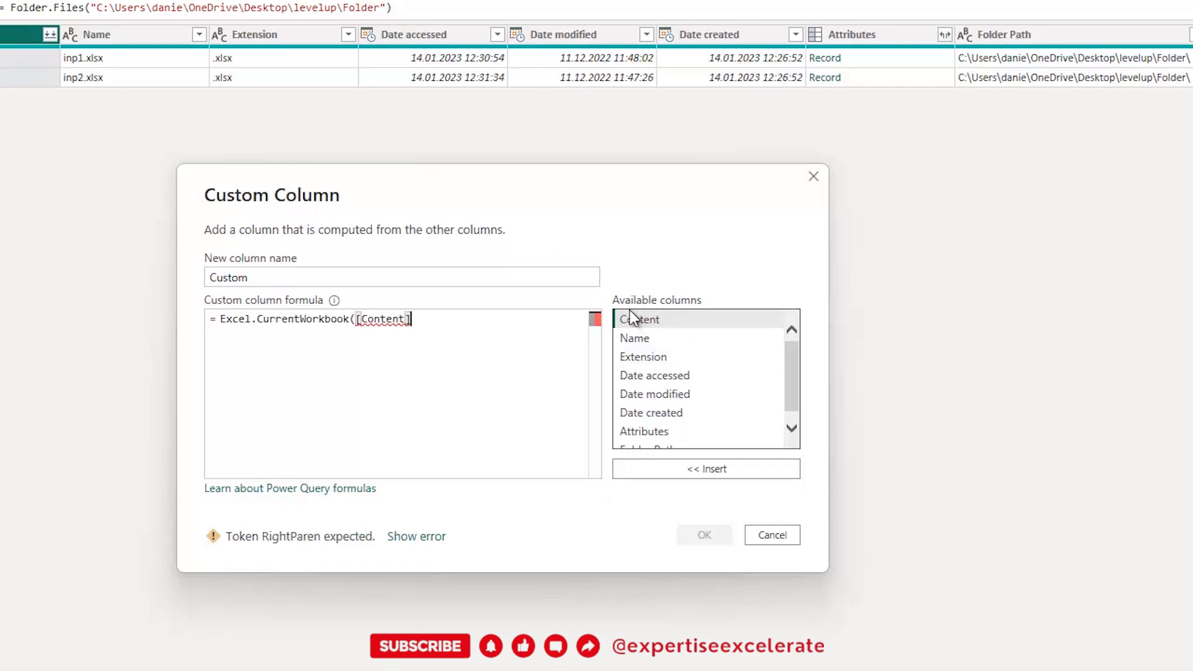
text())
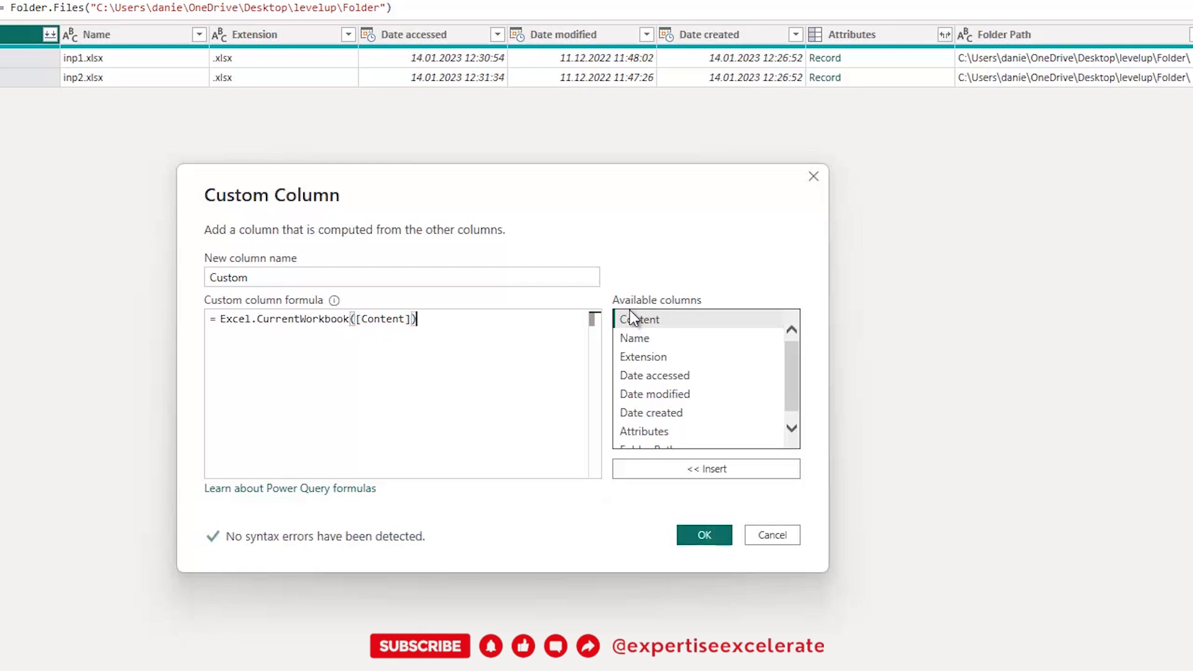
- Copy the custom column formula into the text editor, replacing the M code there
triple_click(277, 326)
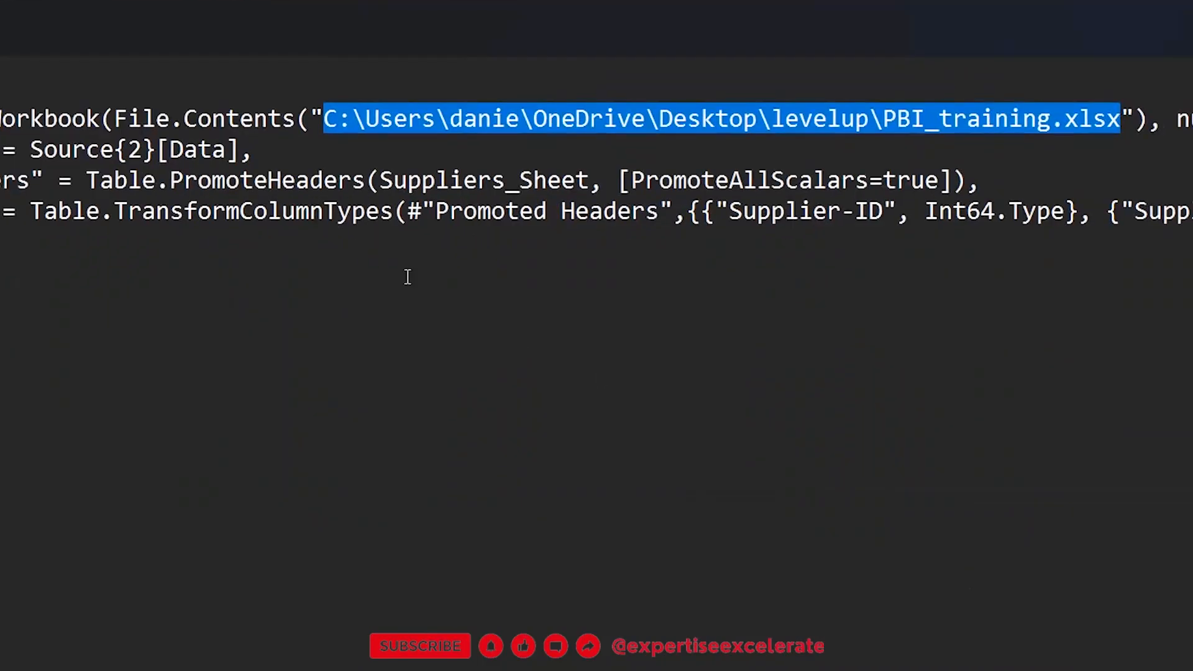
click(407, 277)
key(ctrl+a)
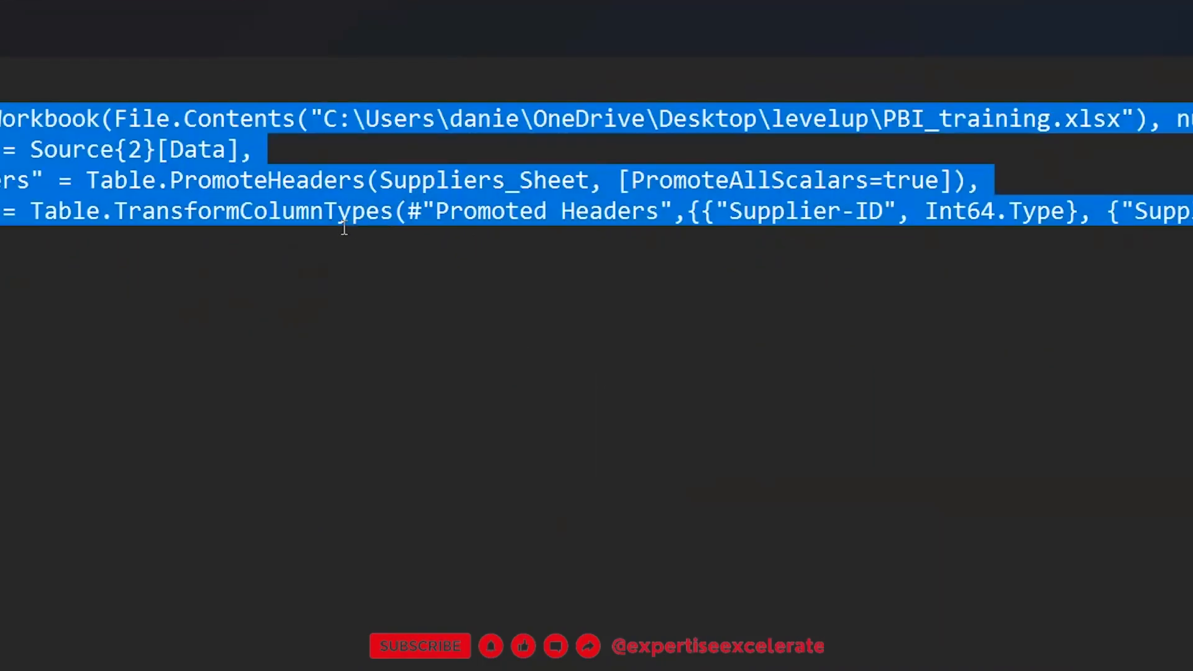
key(ctrl+v)
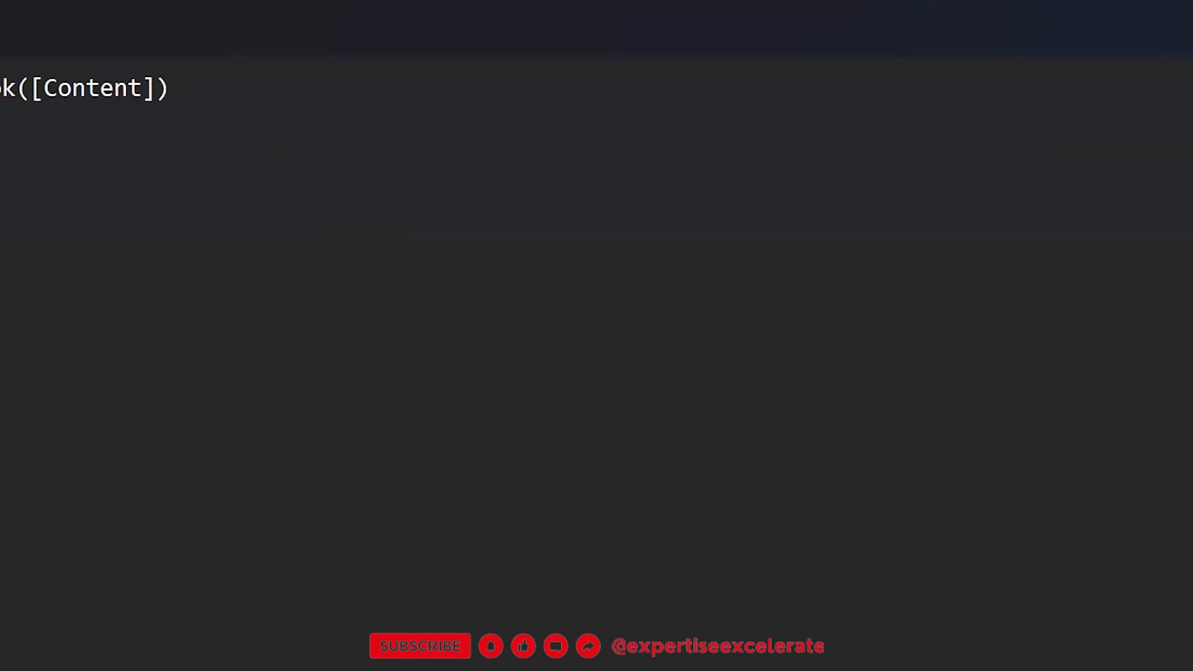
key(ctrl+plus)
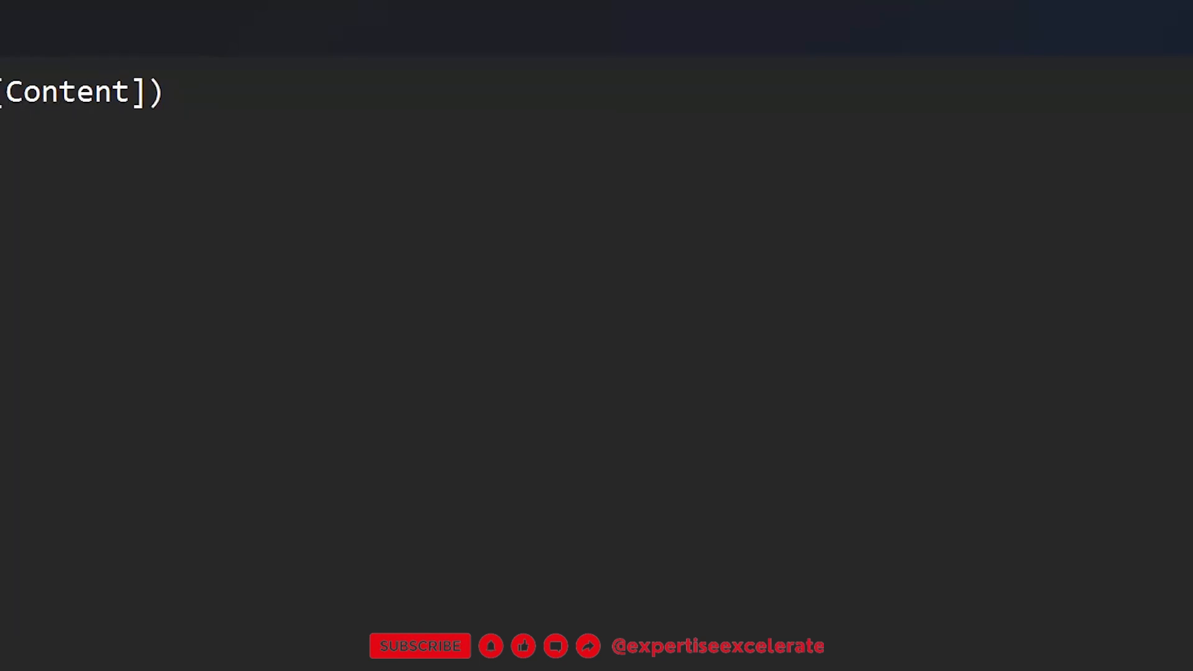
key(ctrl+a)
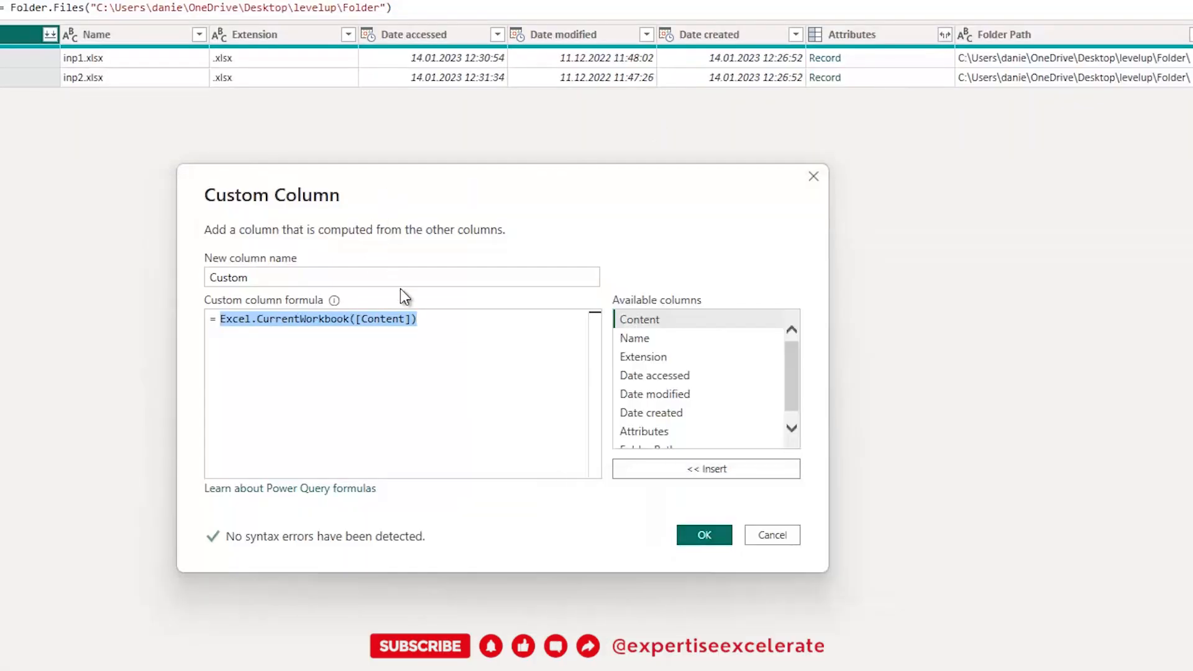
- Replace the custom column formula with Excel.Workbook([Content]) and add the column named Custom
click(443, 321)
drag(443, 321, 217, 327)
text(Excel.Workbook([Content]))
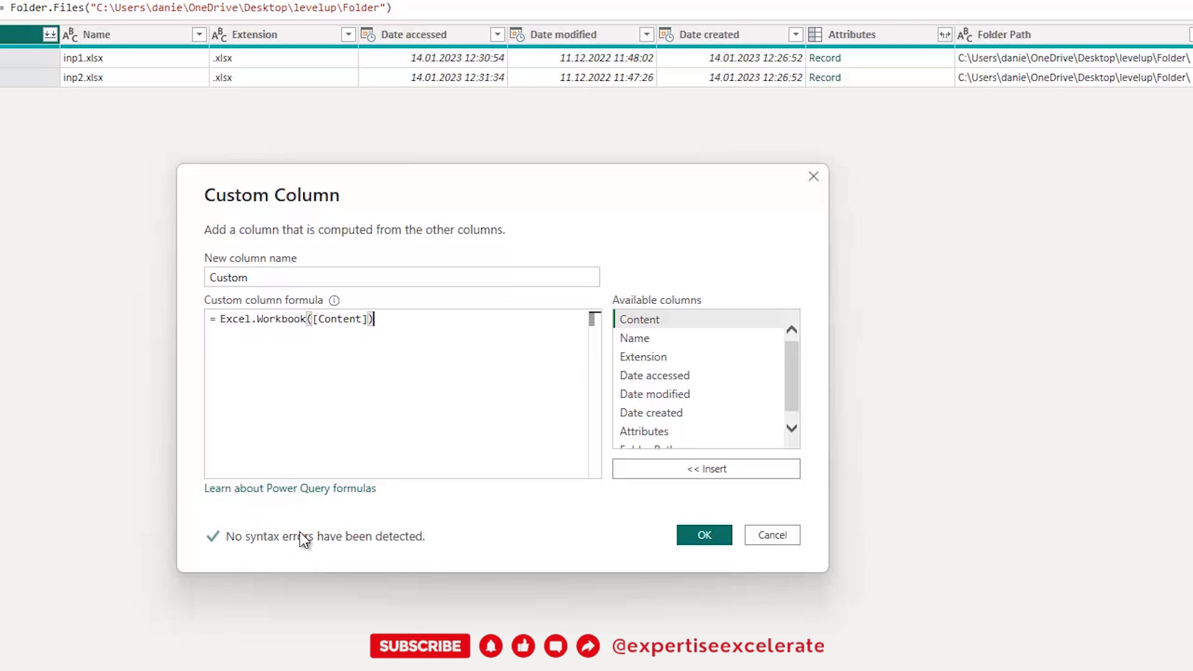
click(706, 535)
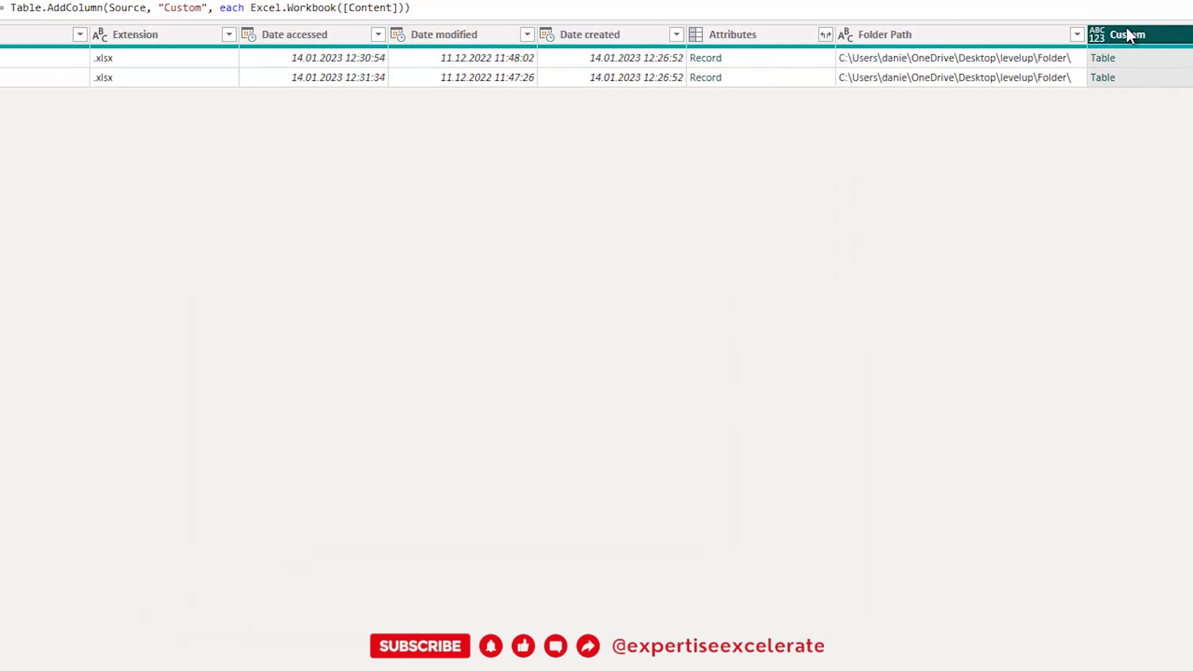
- Expand all fields of the Custom column without the original column name as prefix, and preview the first nested table in Data
click(1122, 62)
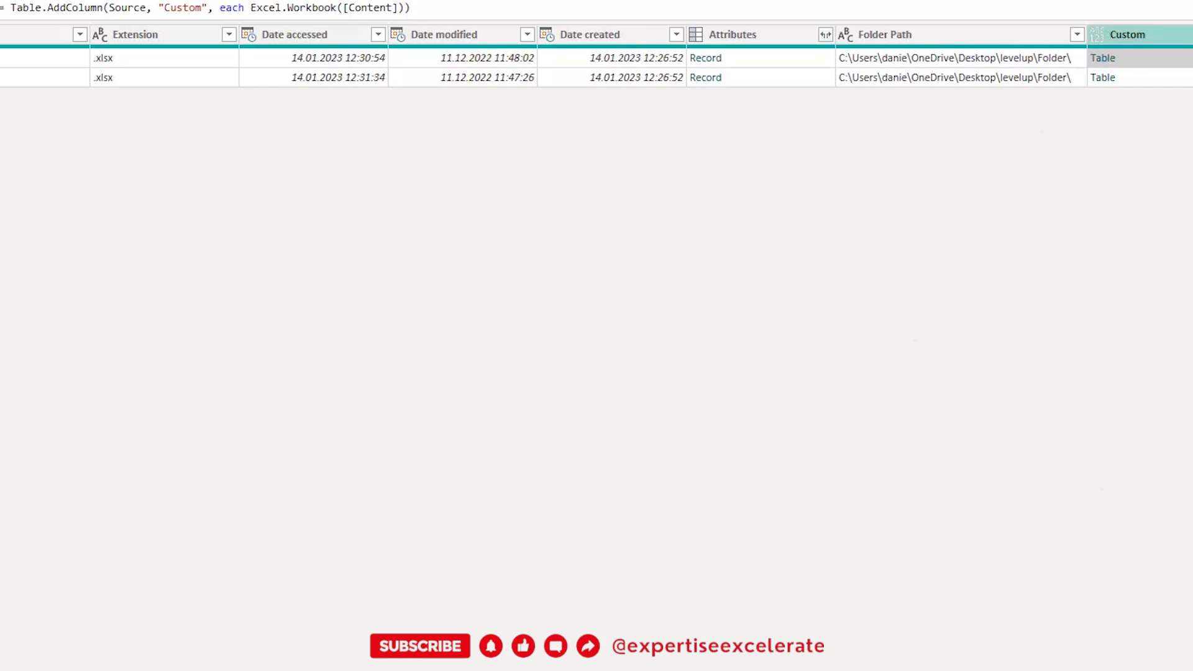
click(1097, 34)
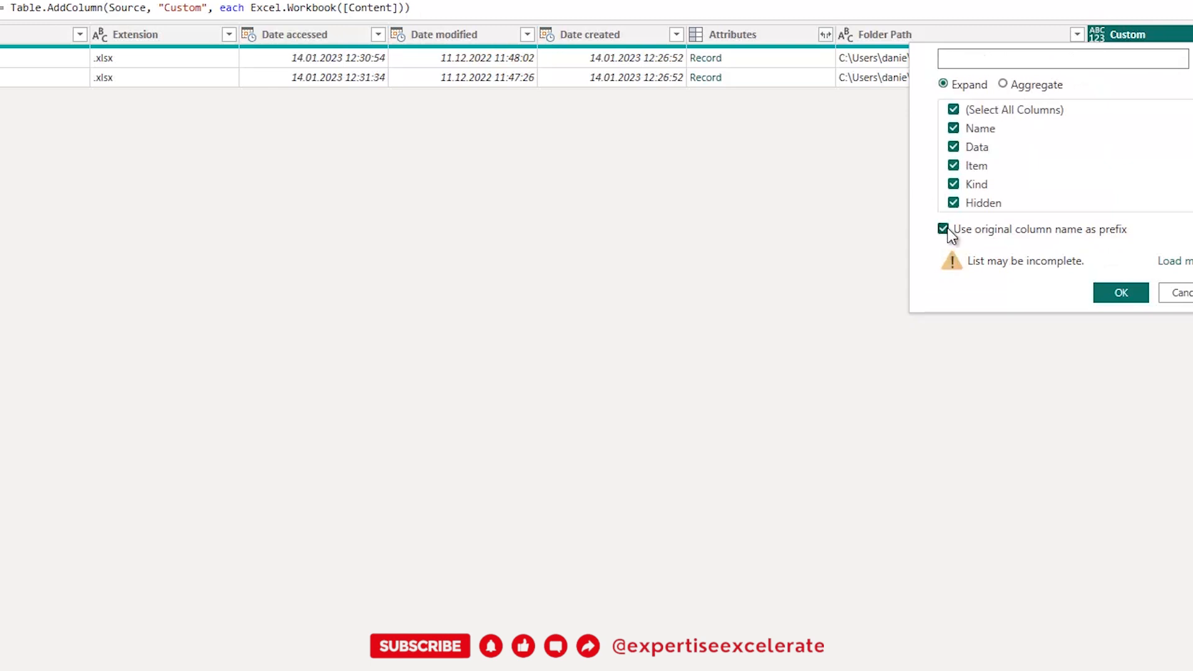
click(944, 229)
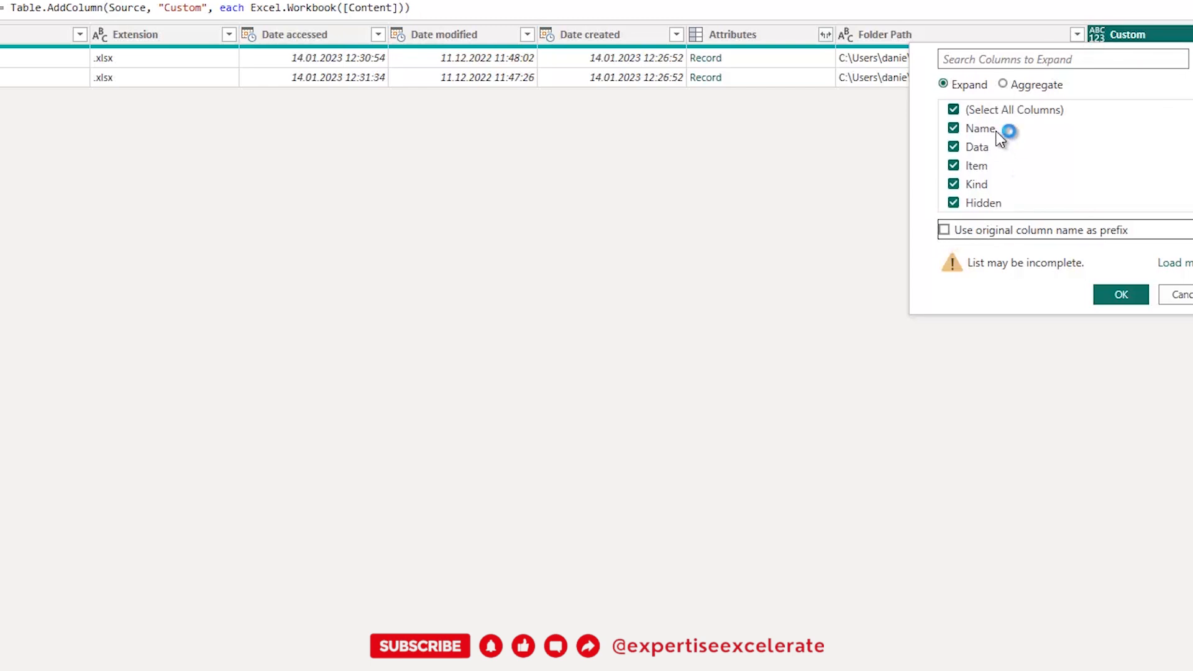
click(1111, 298)
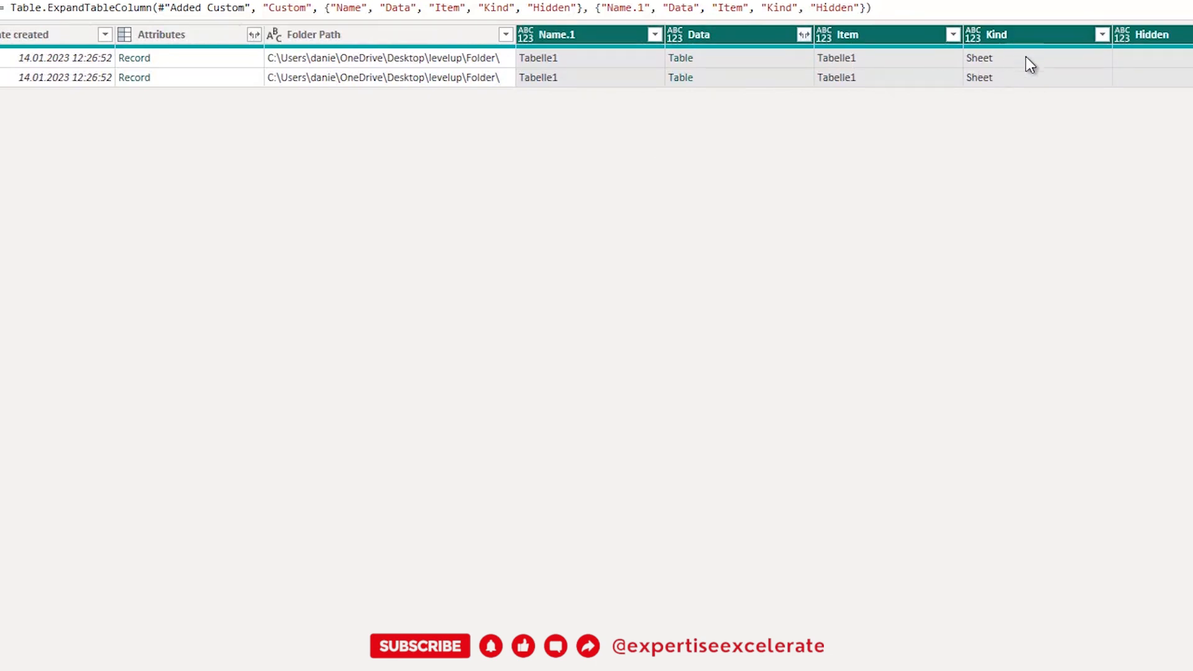
scroll(596, 56, right, 1)
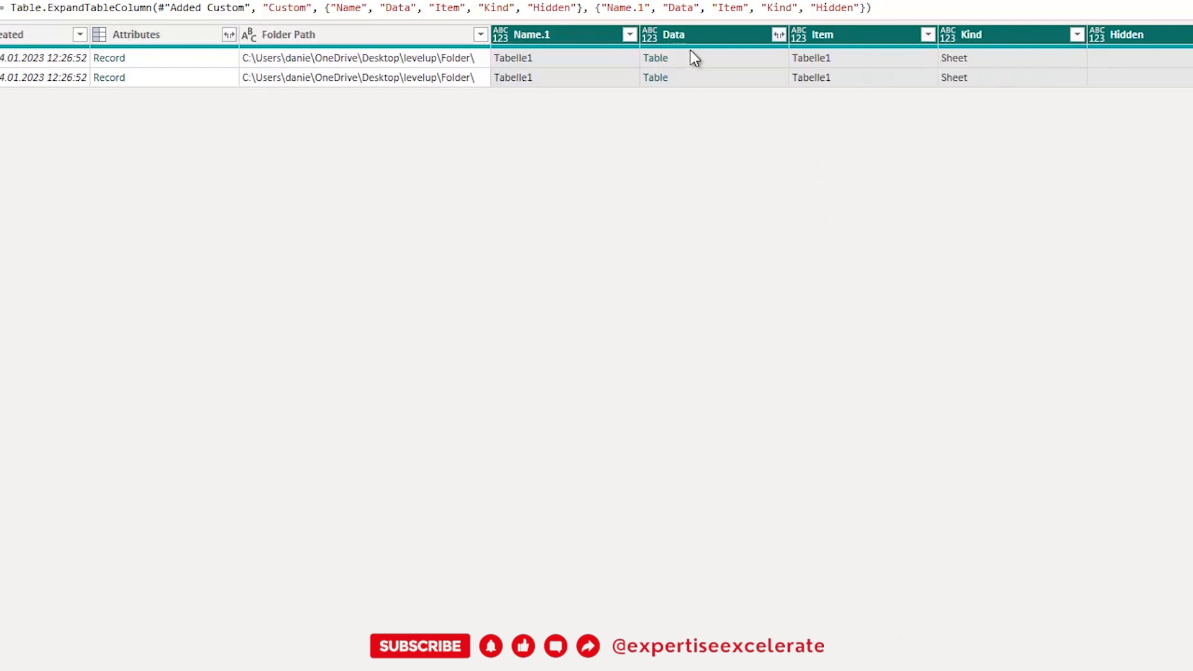
click(710, 67)
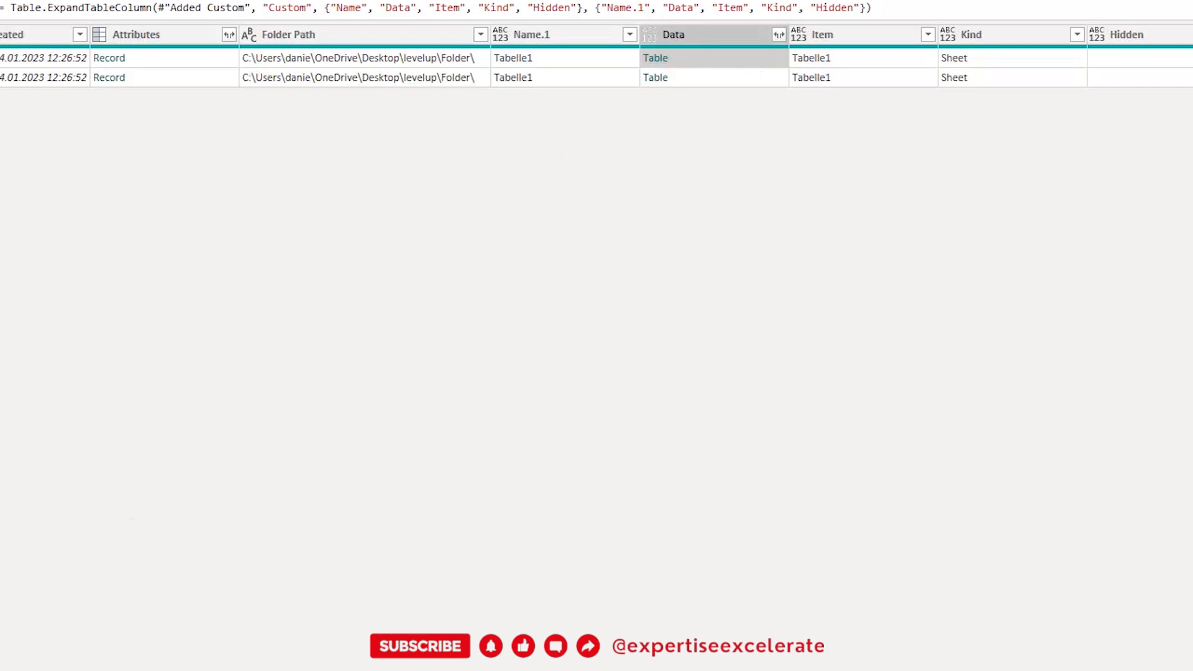
- Enlarge the preview of the nested table in the Data column's first row to examine it, and shrink it back
drag(135, 668, 133, 453)
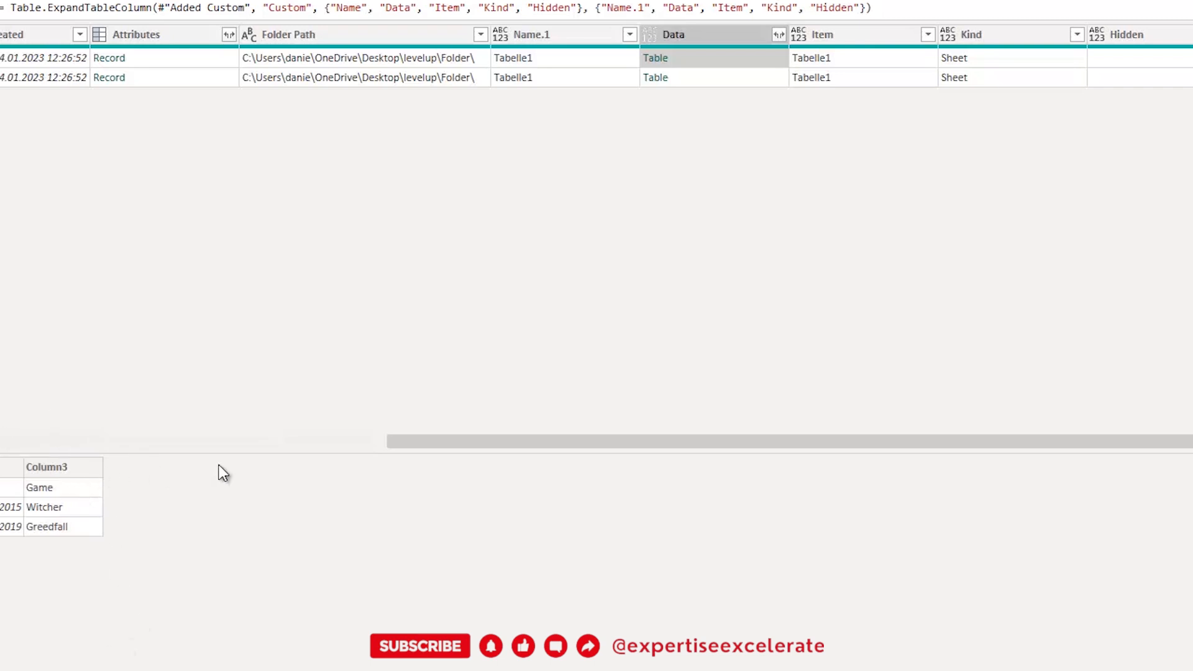
drag(226, 456, 223, 593)
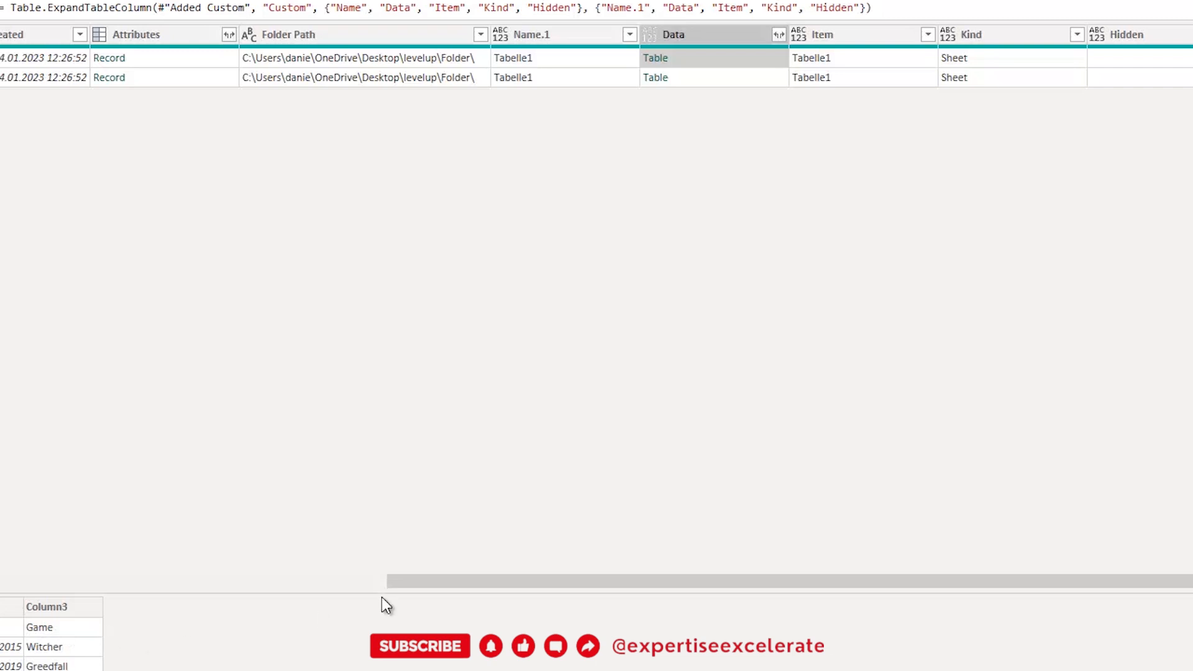
- Select the Name and Data columns and remove all other columns from the query
drag(469, 584, 452, 583)
drag(181, 590, 62, 590)
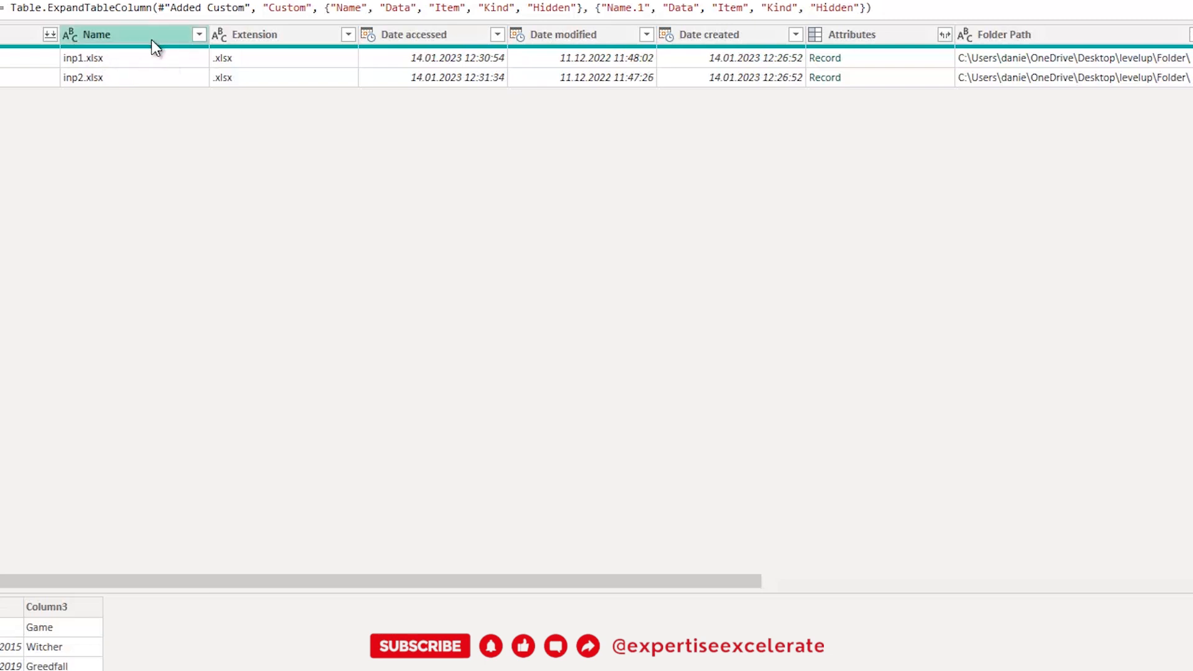
click(125, 40)
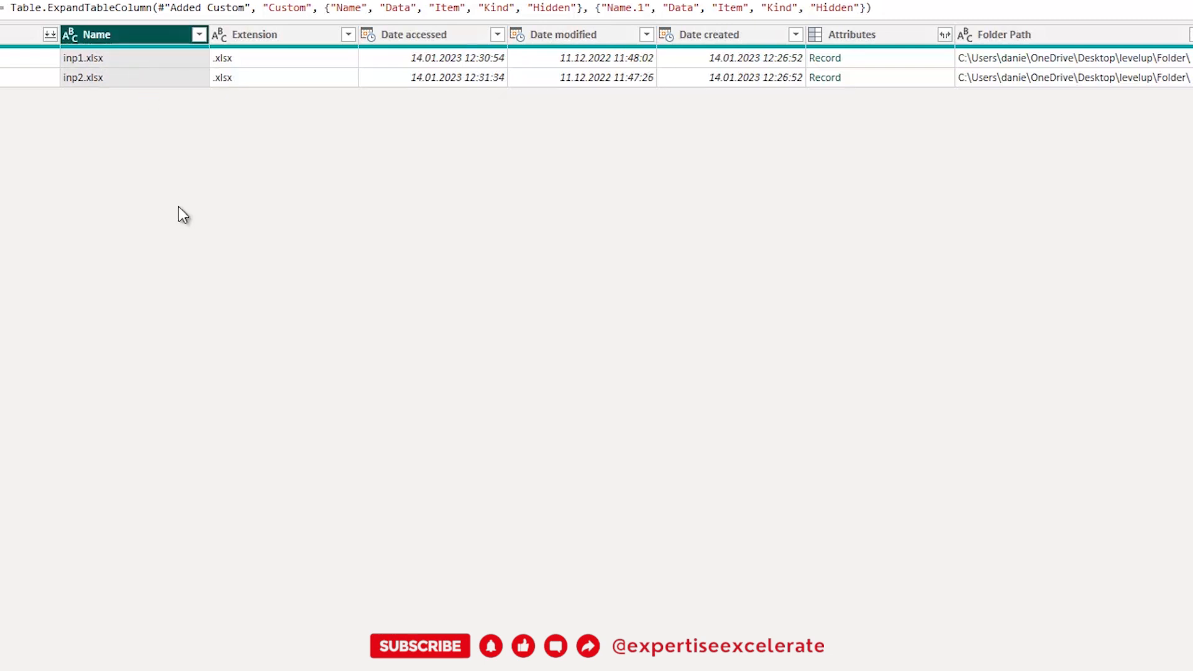
scroll(596, 57, right, 10)
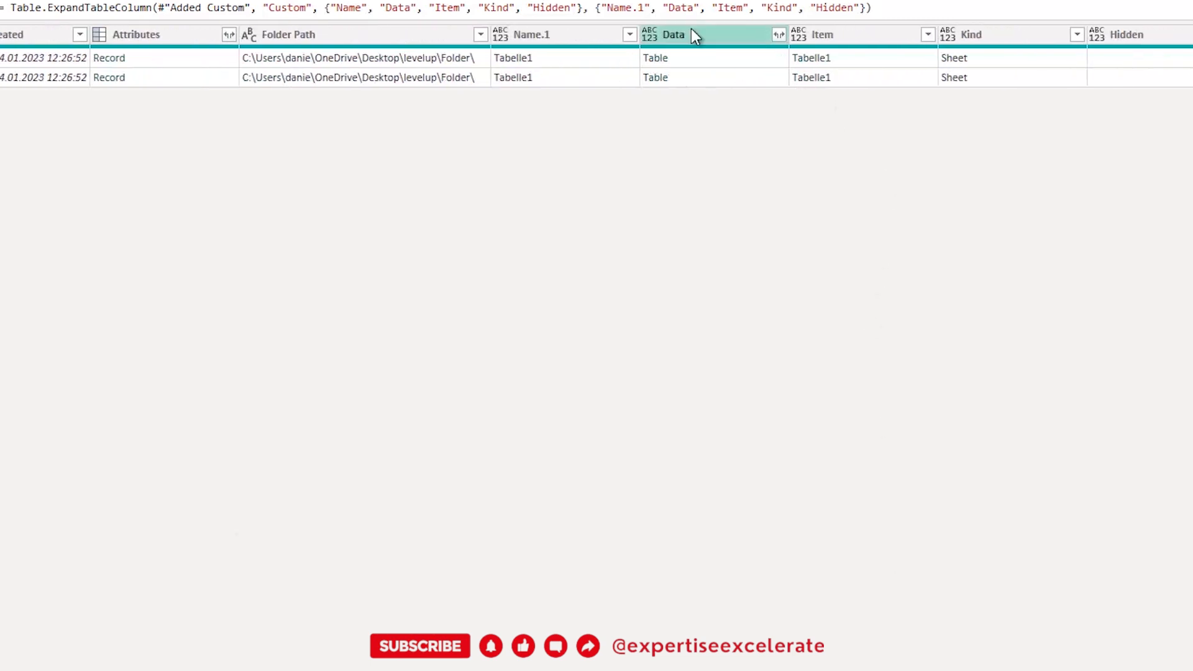
click(707, 35)
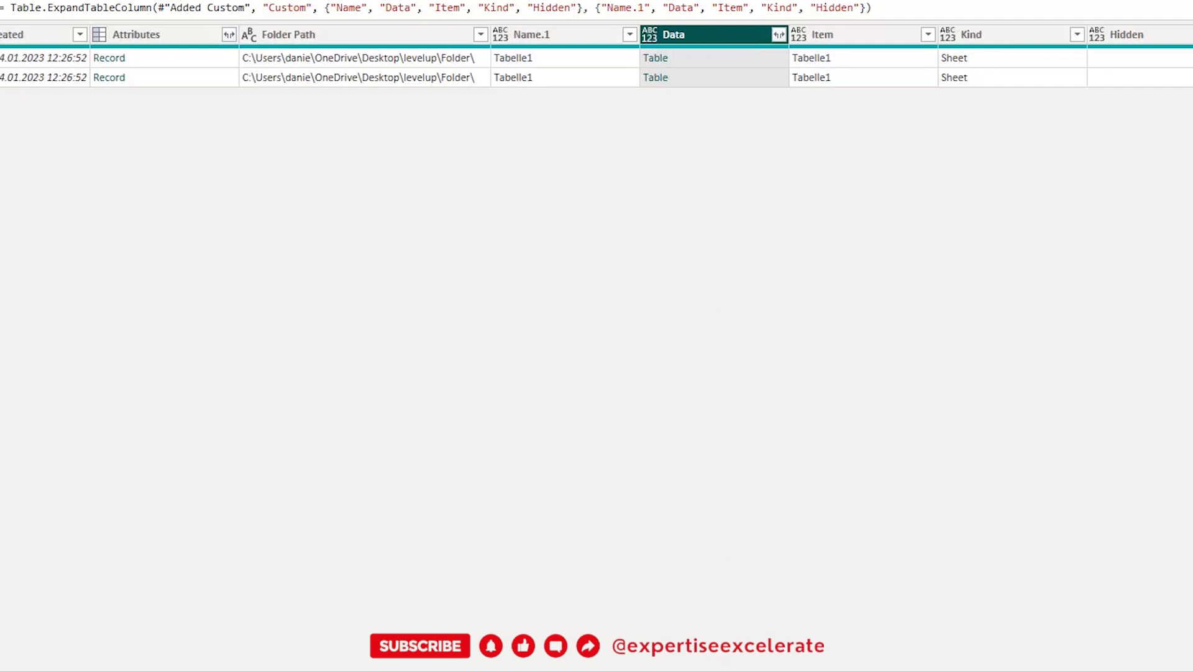
drag(609, 670, 176, 670)
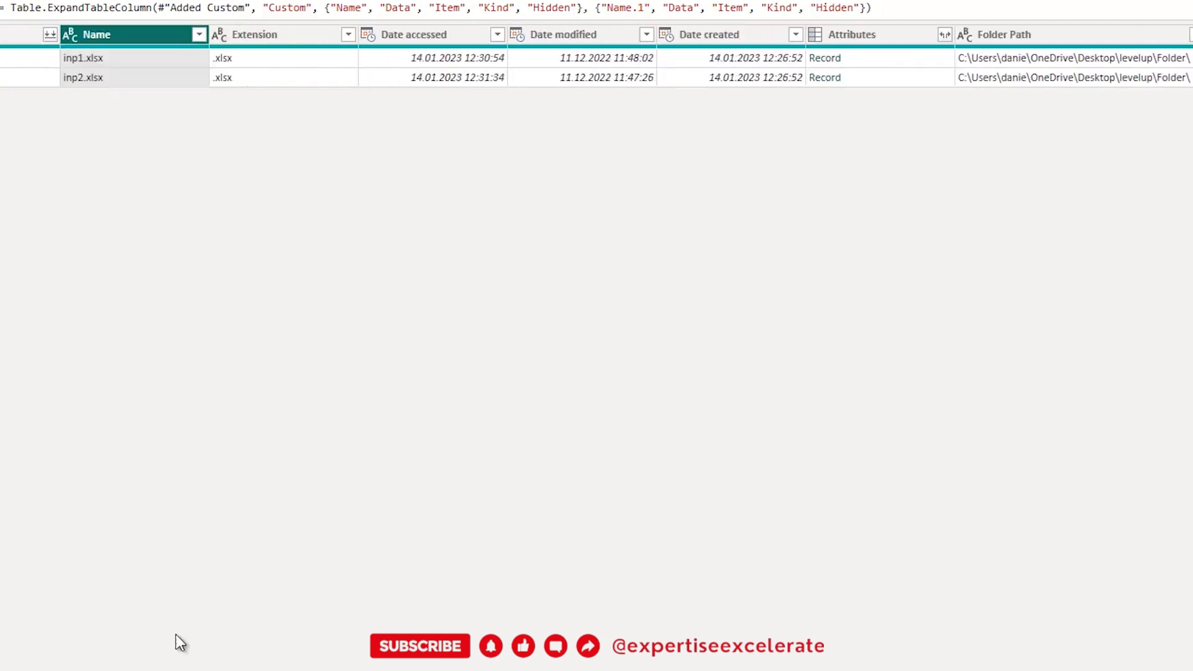
click(184, 34)
drag(407, 670, 870, 670)
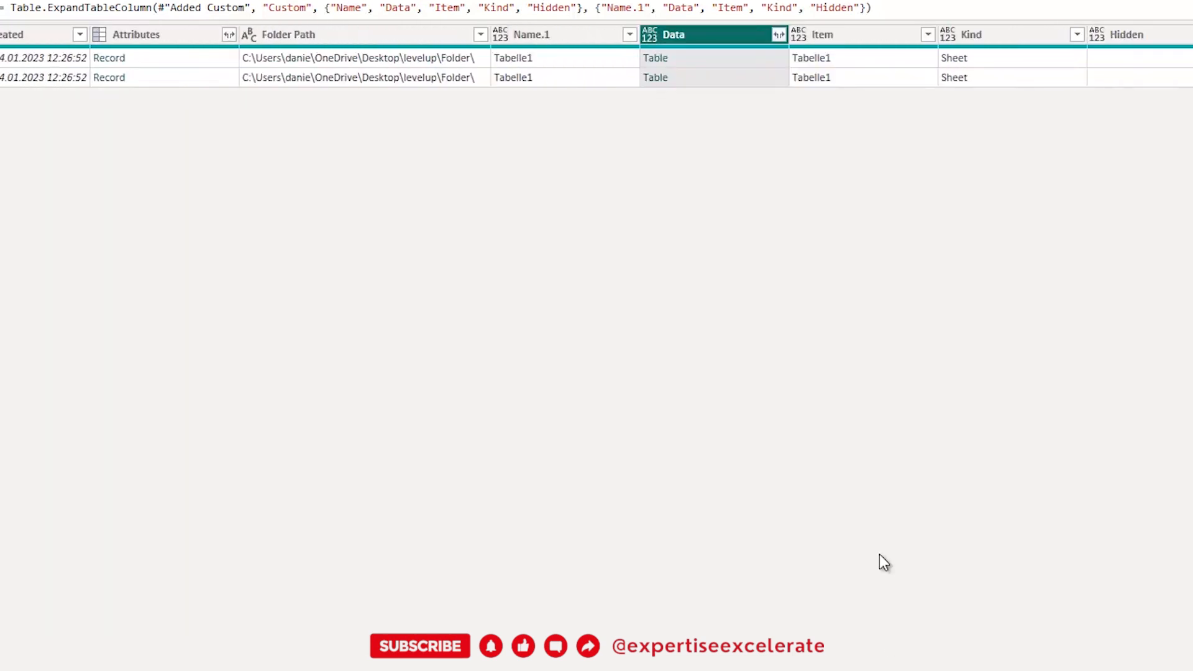
right_click(728, 39)
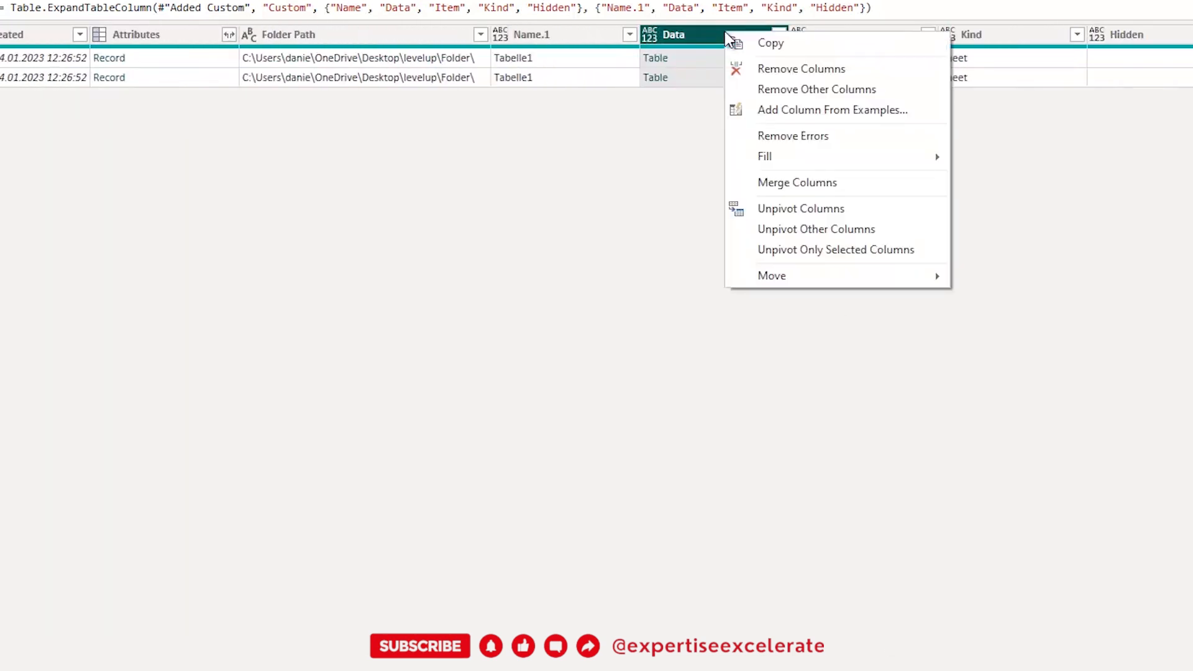
click(781, 94)
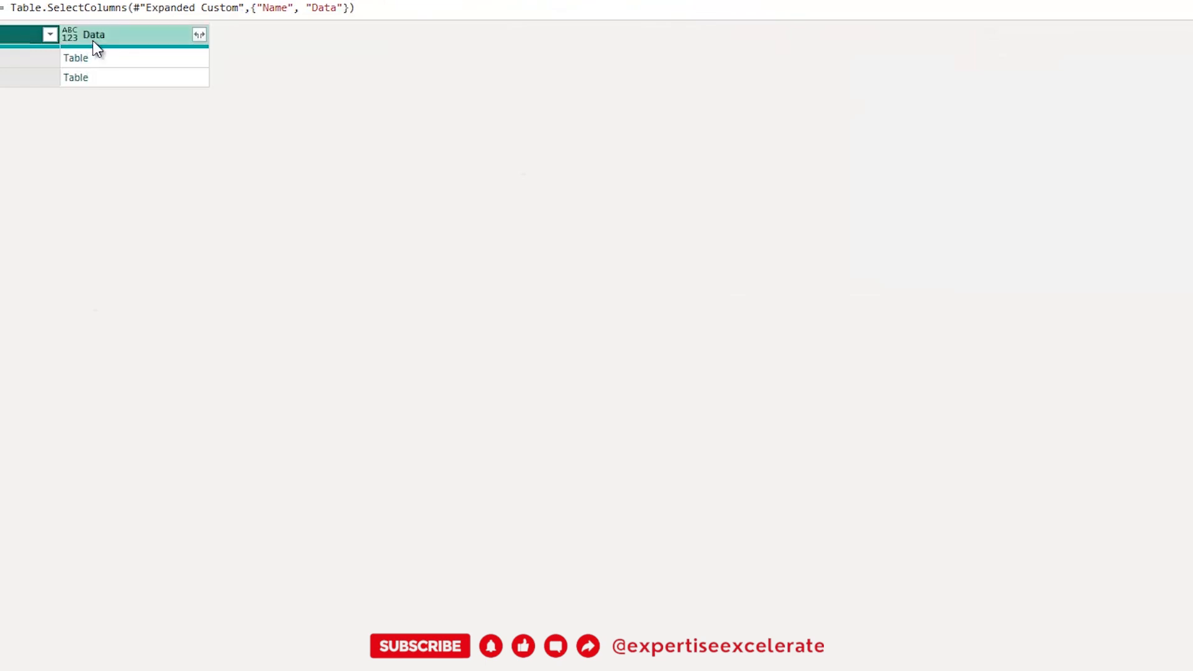
- Preview the first nested table in Data and start a custom column named "Promote Headers"
click(123, 60)
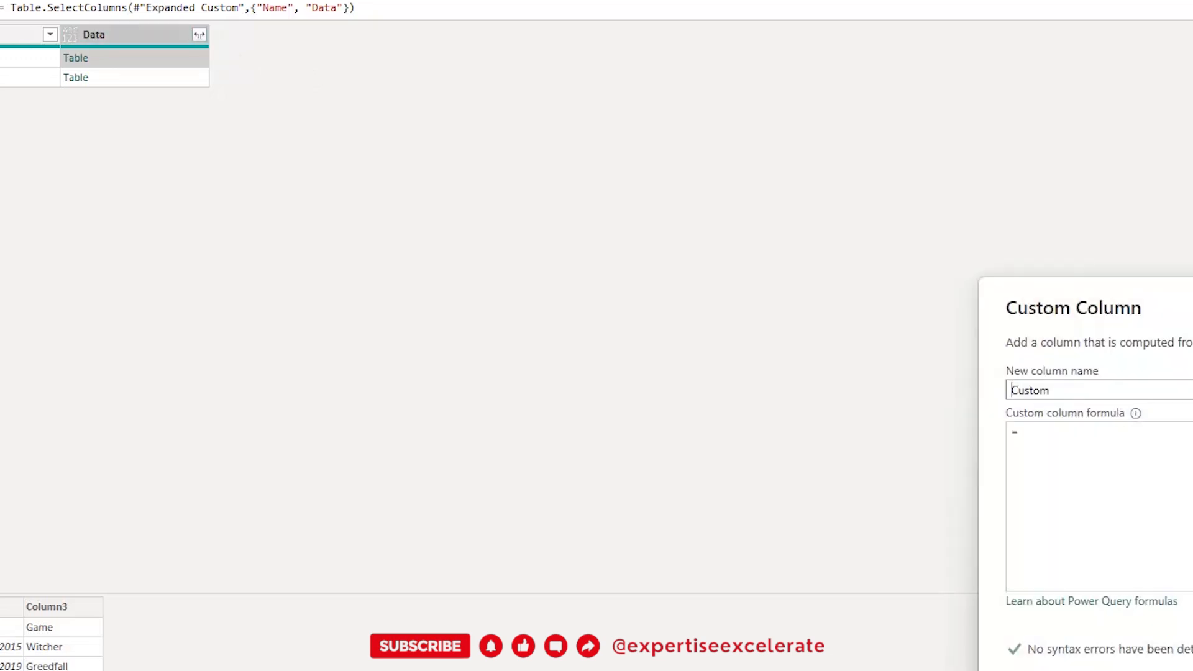
drag(1139, 300, 450, 88)
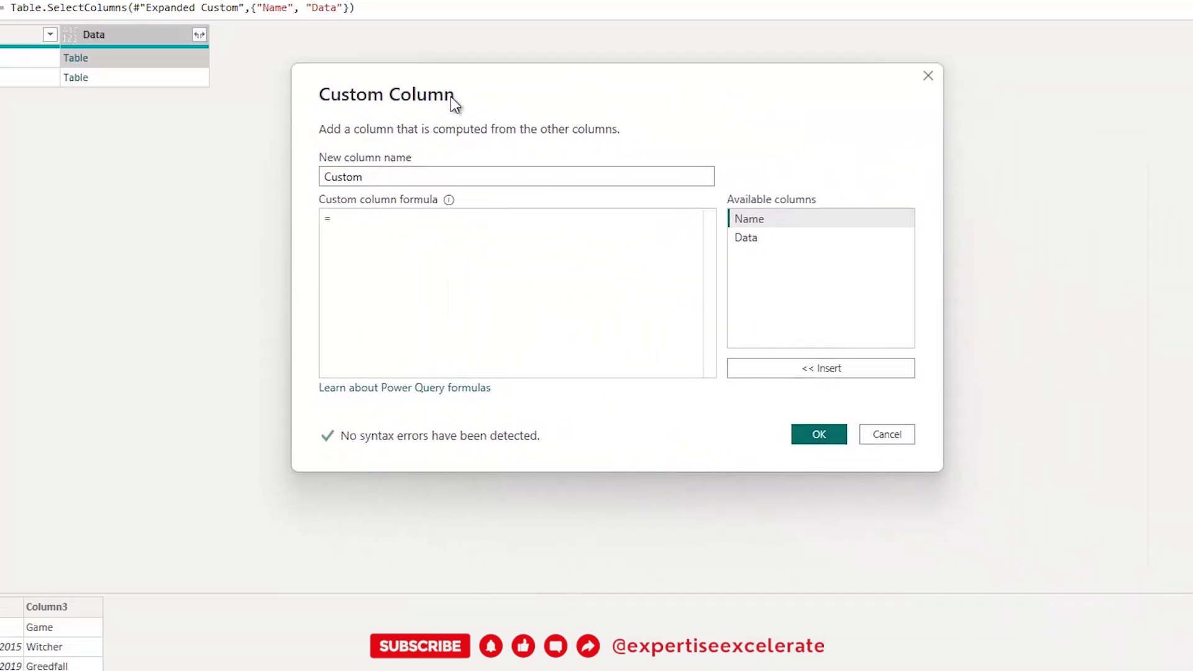
drag(389, 177, 330, 180)
text(Promote Headers)
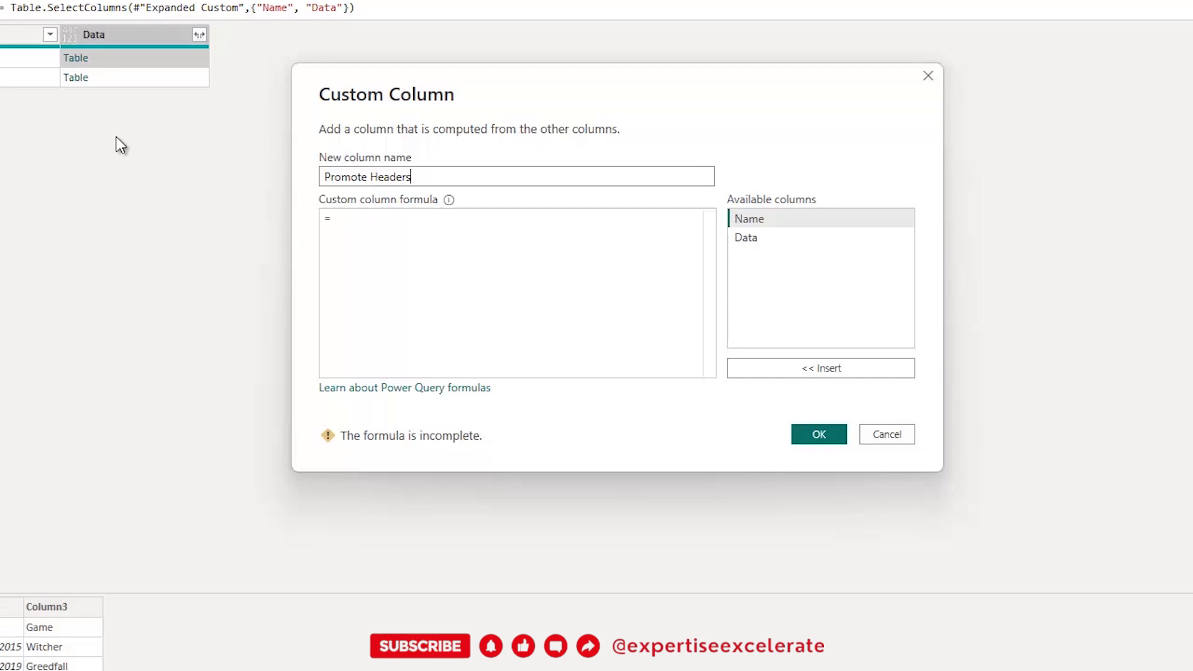
- Begin the custom column formula with the function Table.PromoteHeaders, removing the duplicated "Table" prefix
click(390, 218)
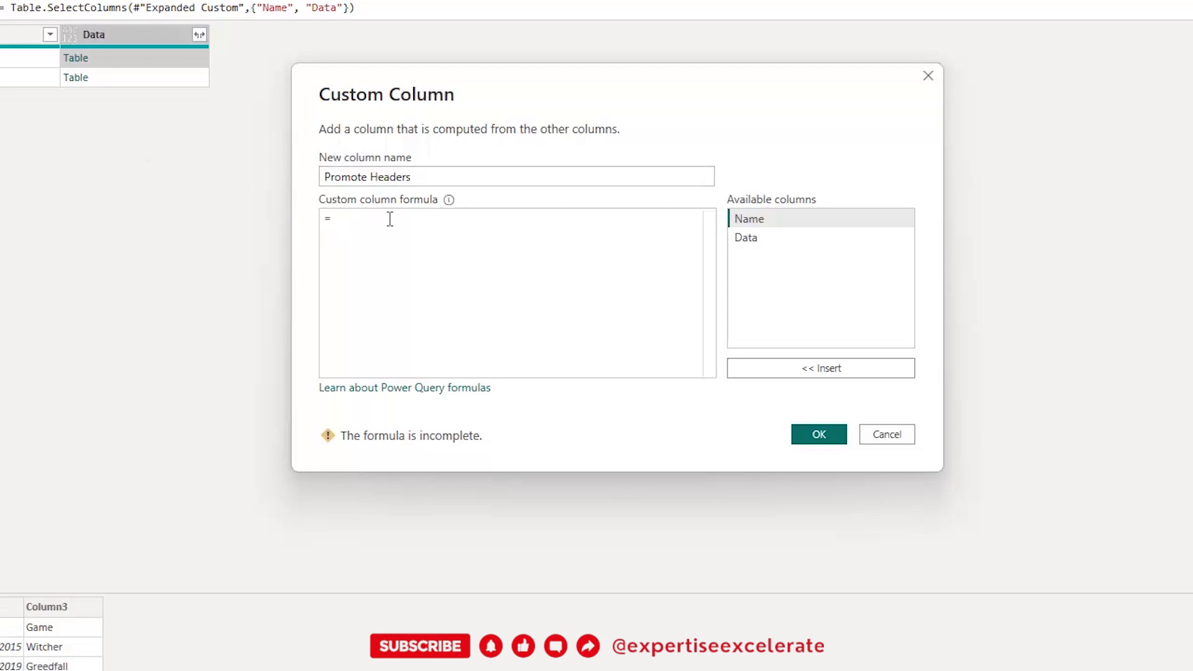
text(Table)
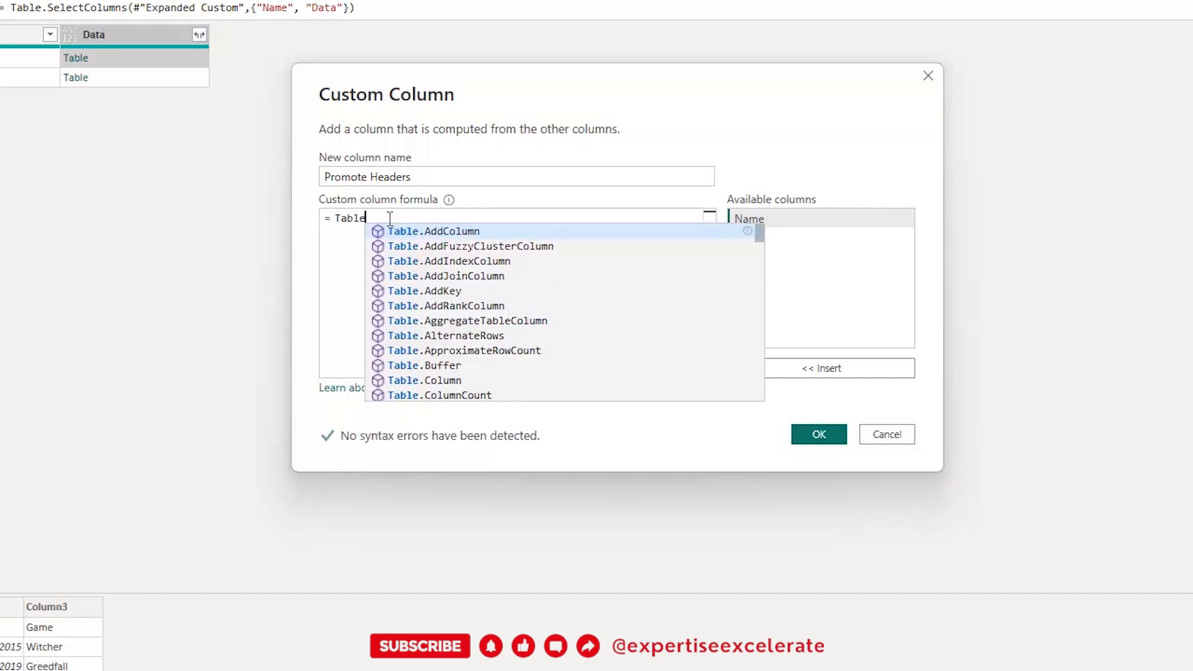
text(.T)
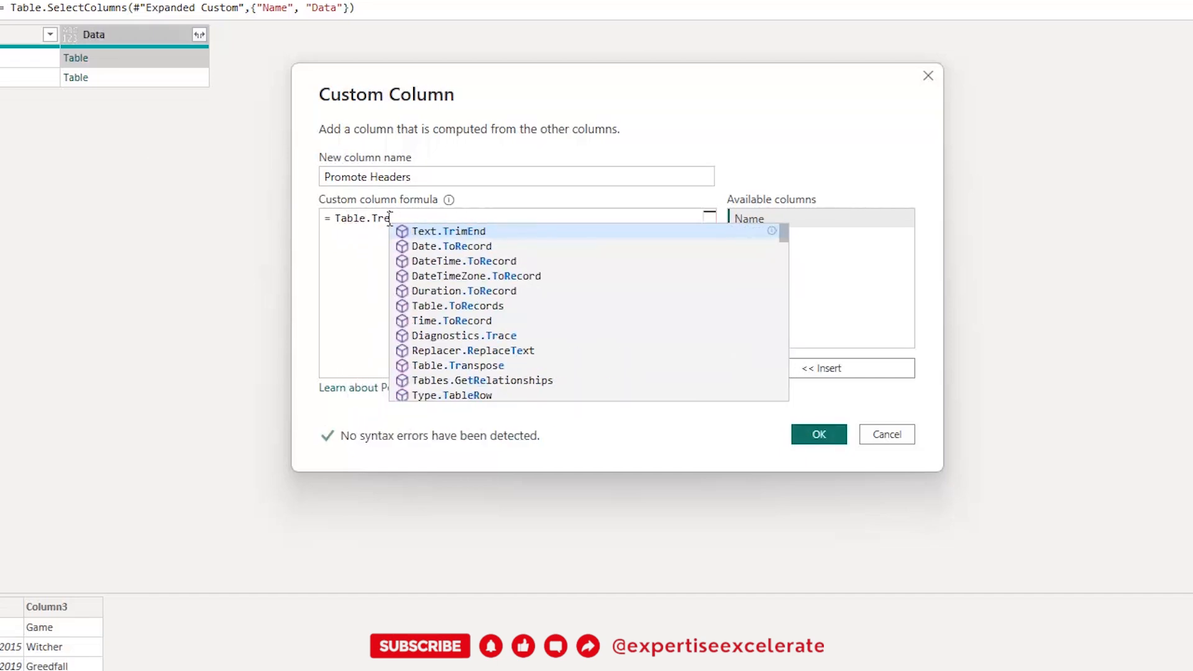
key(BackSpace)
text(Pro)
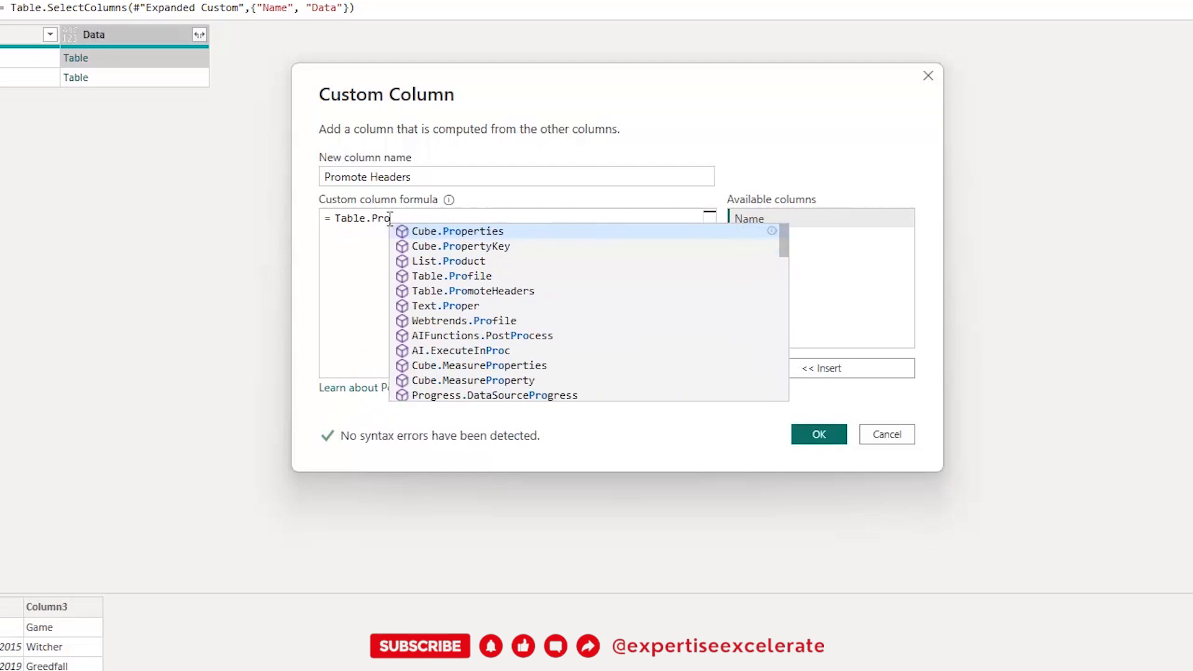
text(mo)
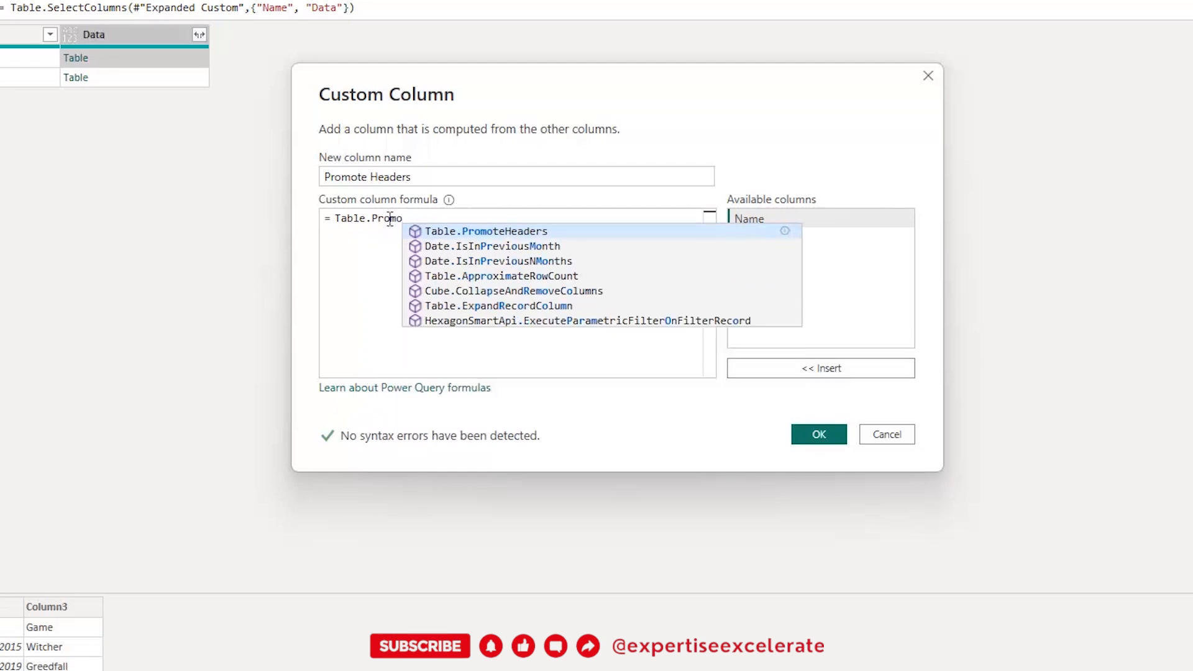
click(440, 231)
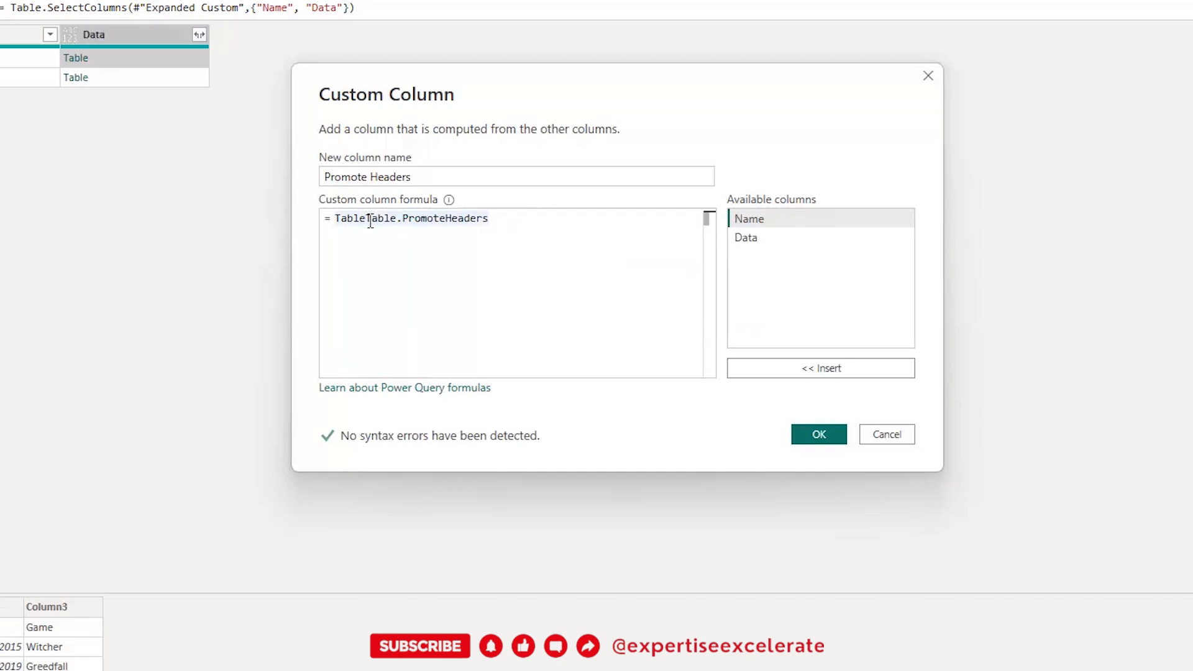
drag(365, 221, 332, 224)
key(BackSpace)
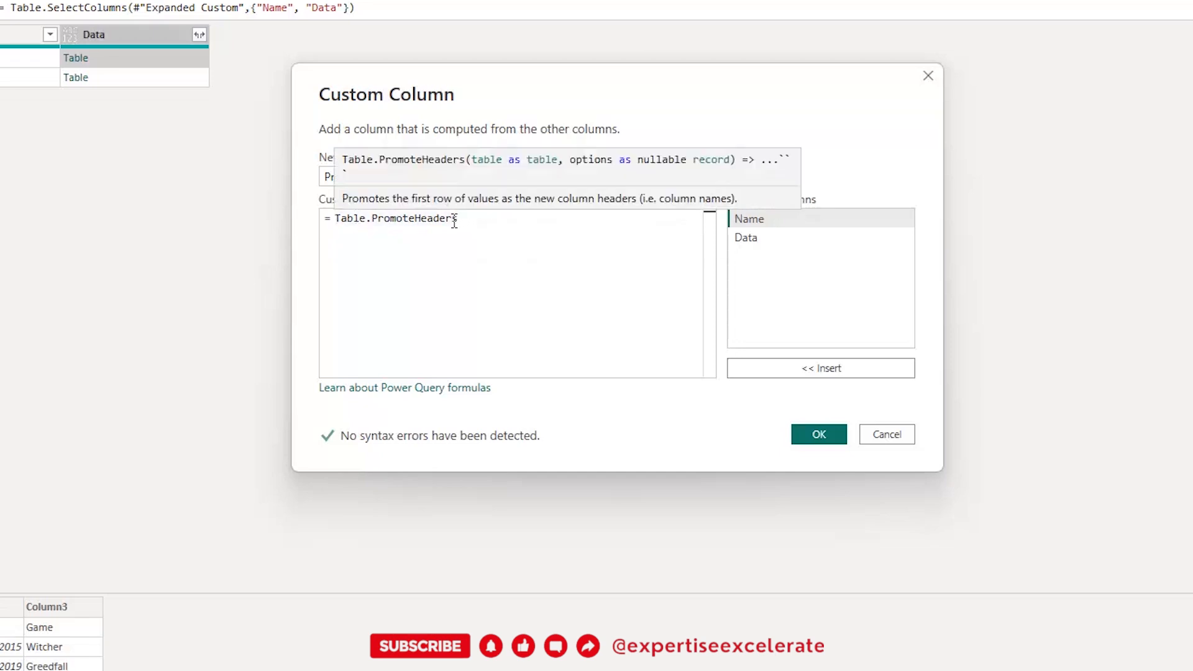
- Pass the Data column as the function's argument so the formula reads Table.PromoteHeaders([Data])
click(471, 220)
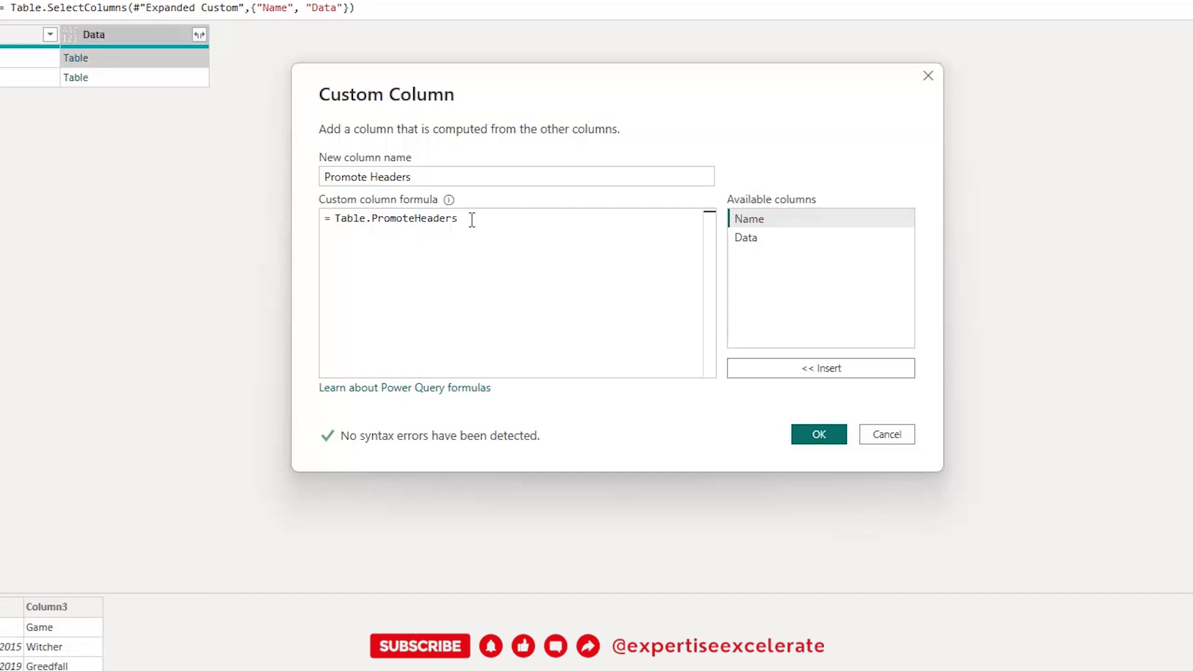
text(()
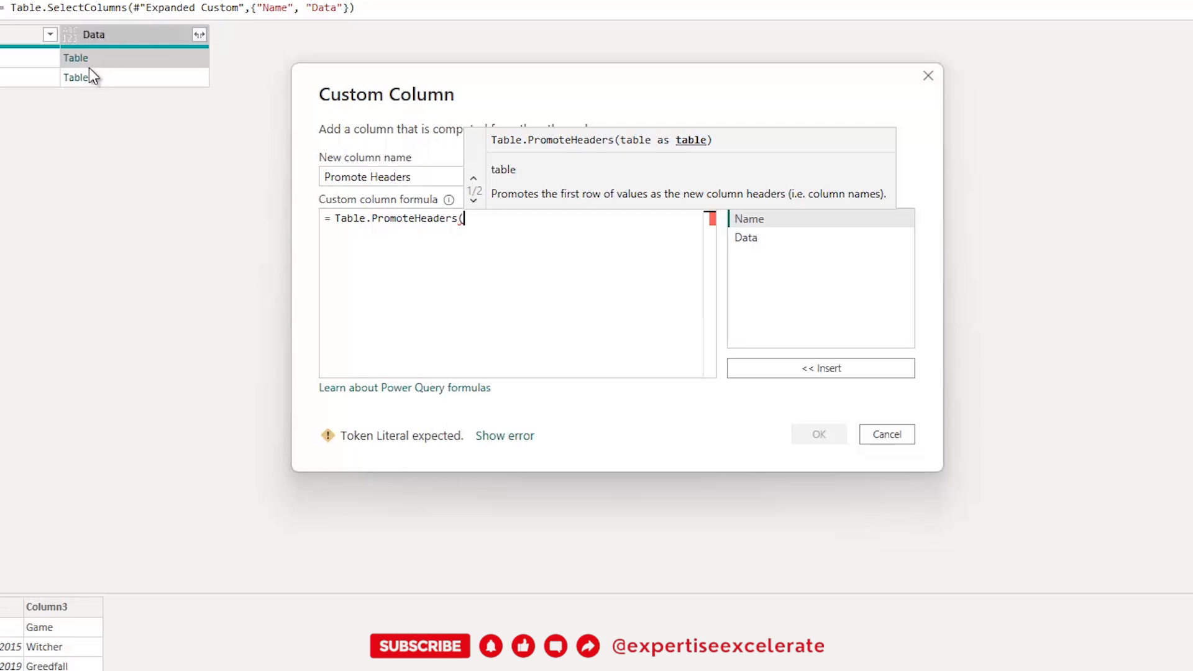
click(748, 243)
double_click(749, 248)
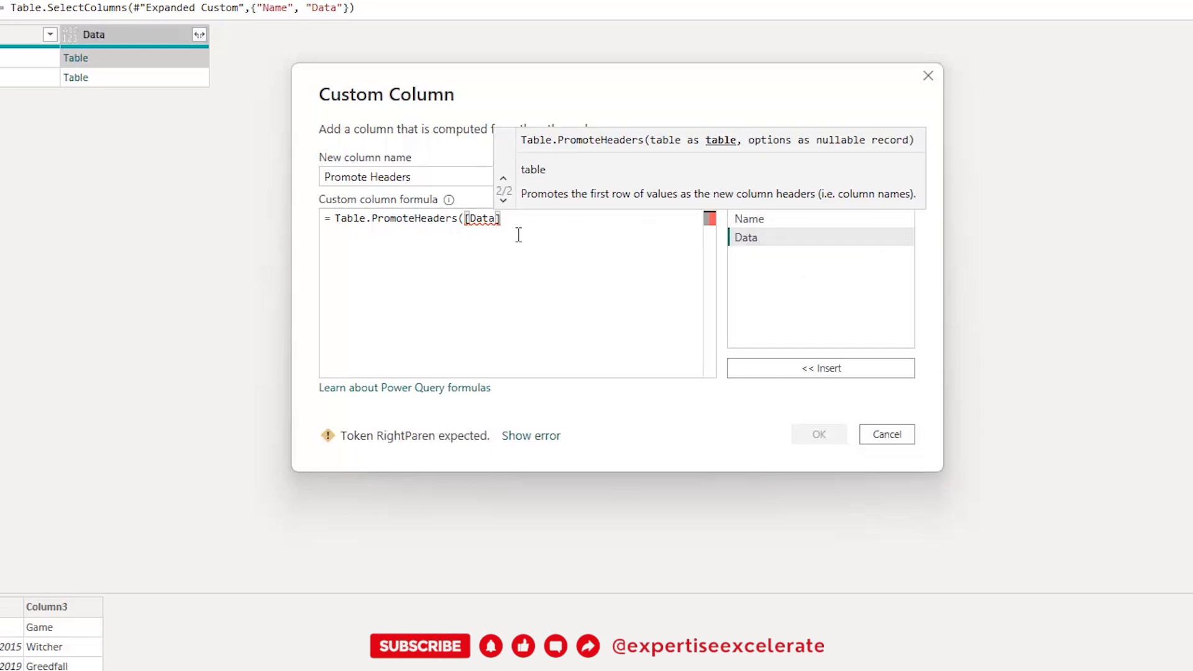
text())
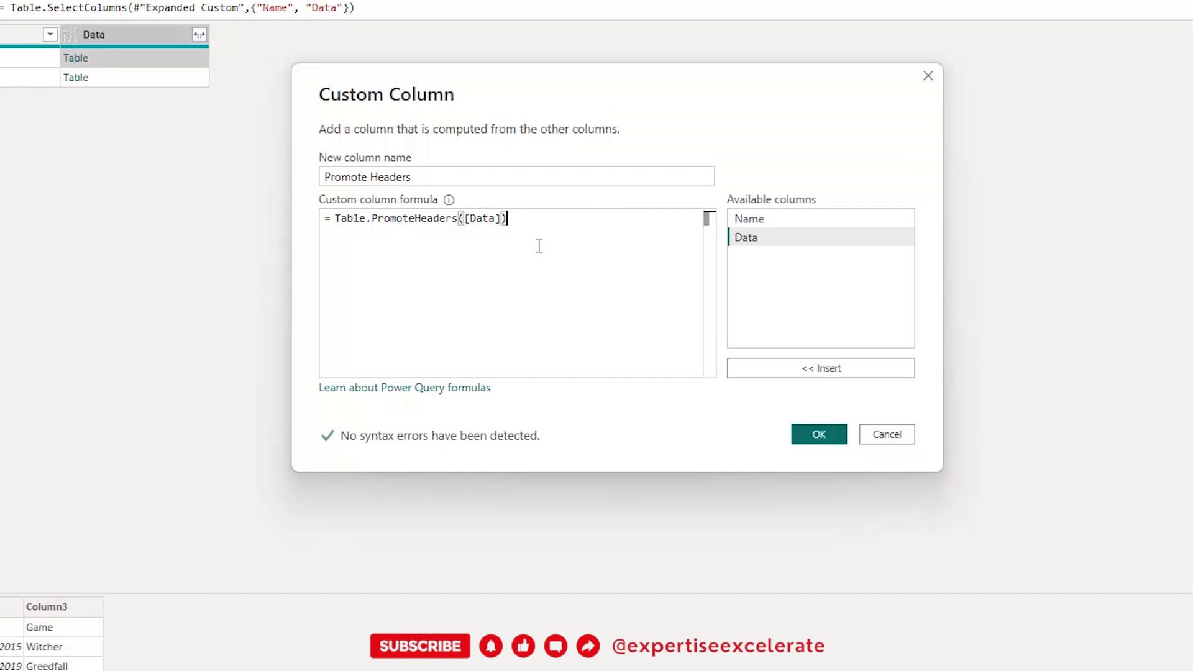
- Copy the whole formula and paste it into the text editor notes, one blank line below the Excel.Workbook([Content]) formula
key(ctrl+a)
key(ctrl+c)
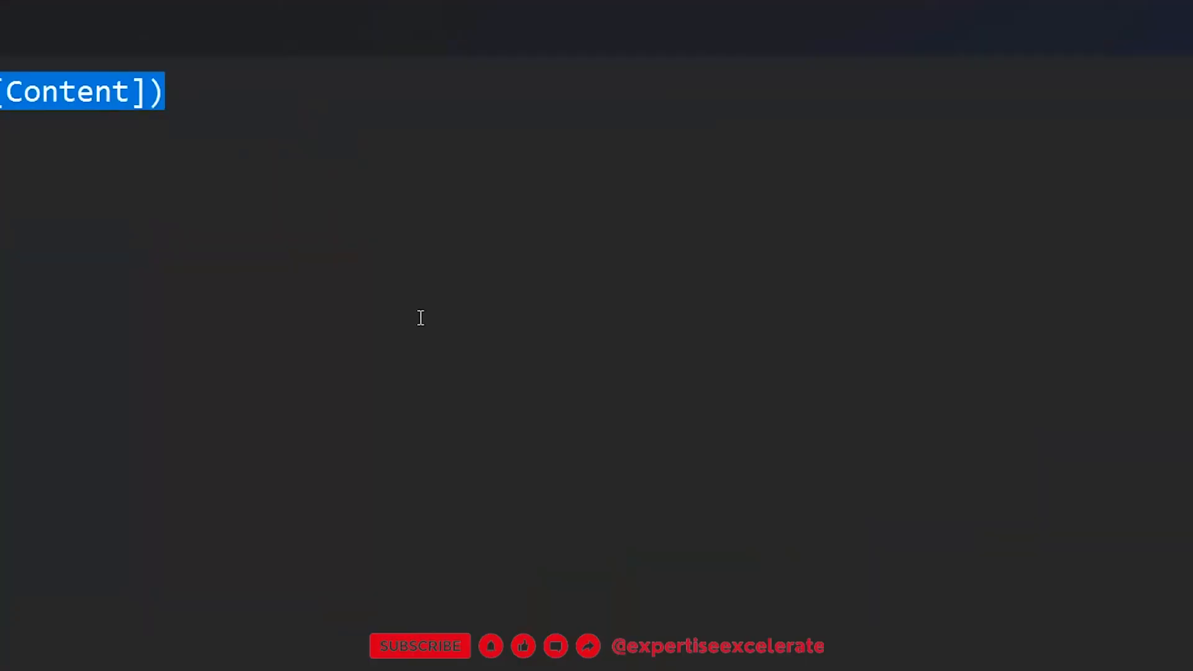
click(185, 94)
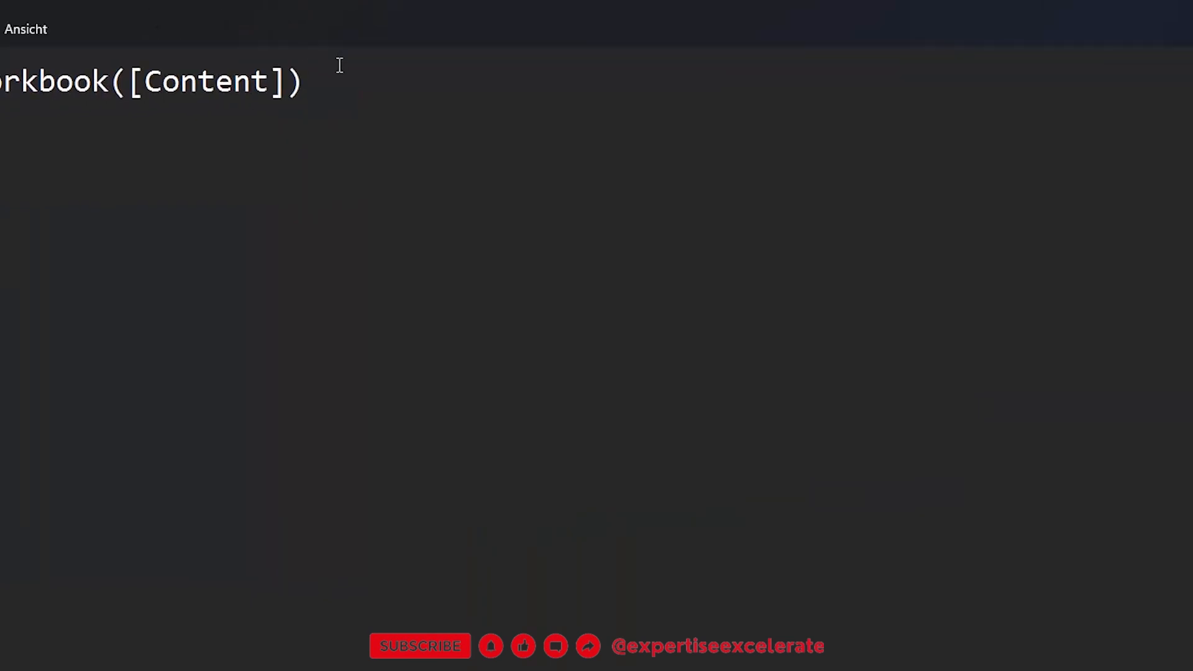
key(Return)
key(Return)
key(ctrl+v)
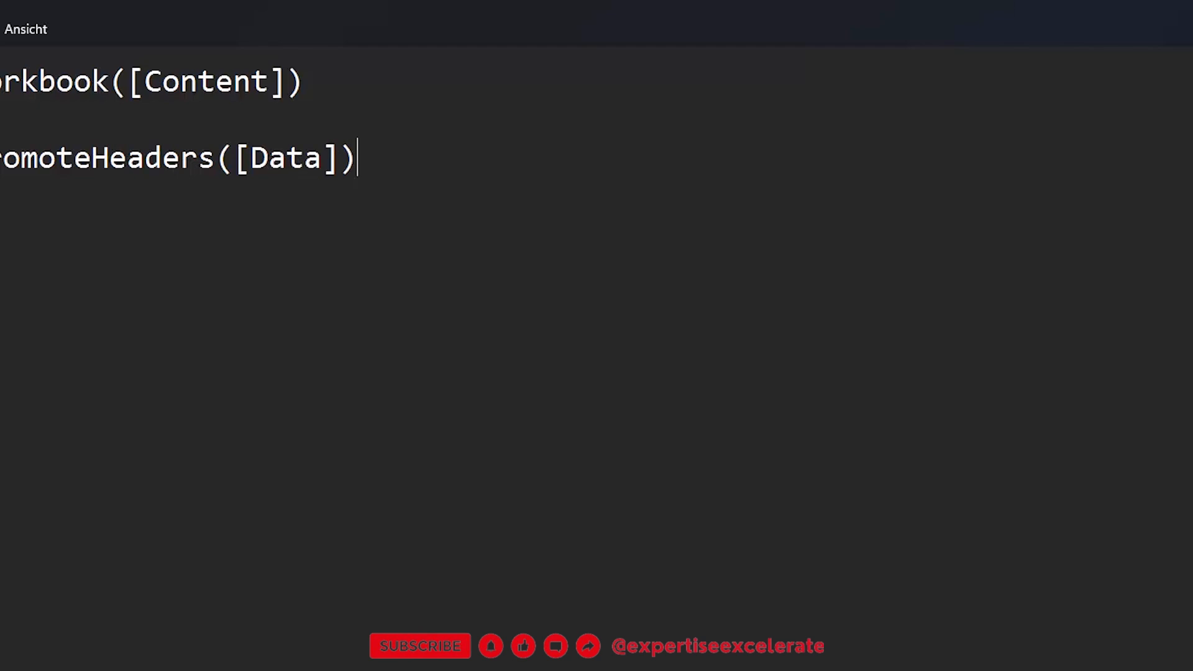
- Switch back to the Power Query Editor and create the Promote Headers custom column
key(alt+Tab)
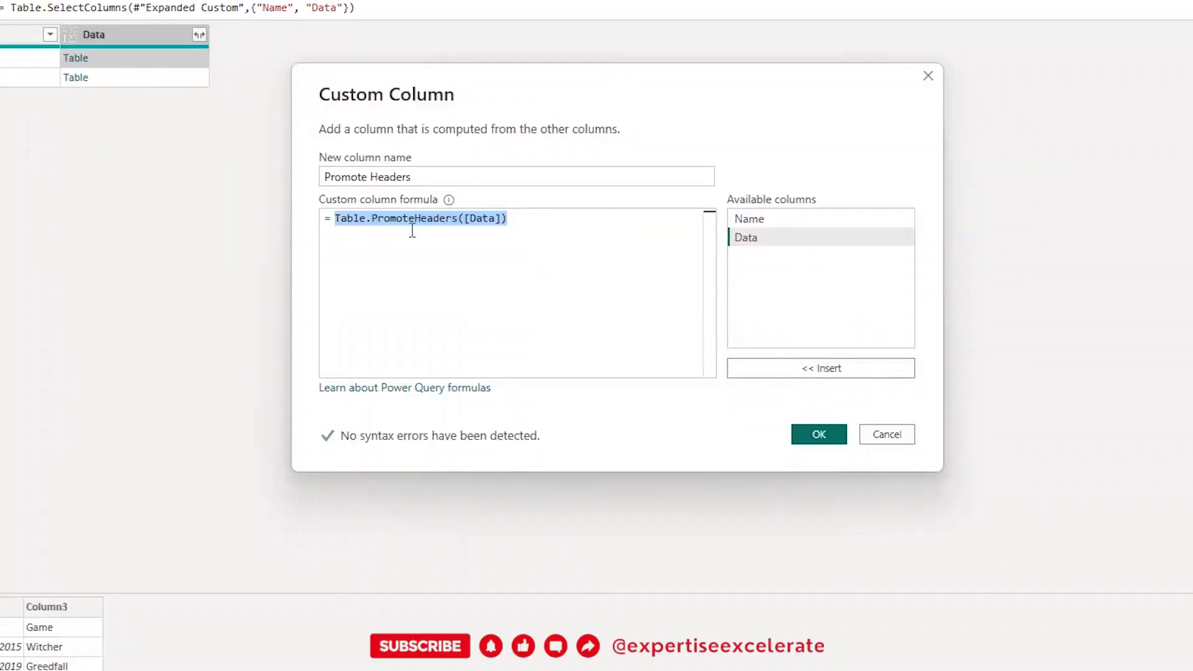
click(818, 436)
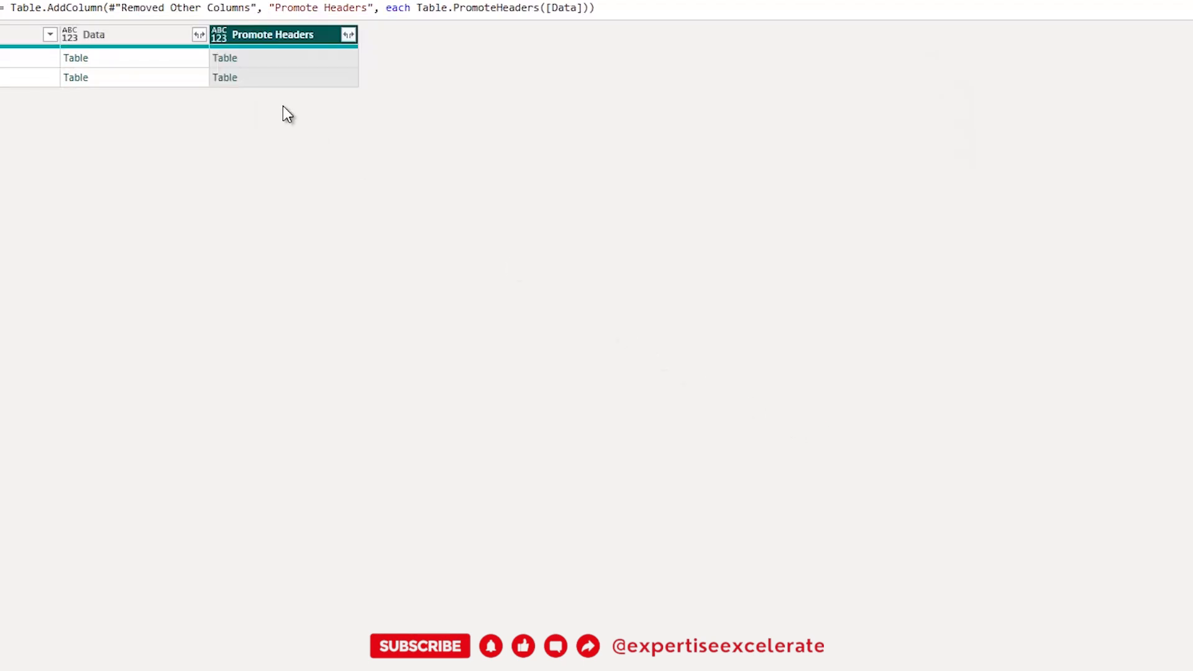
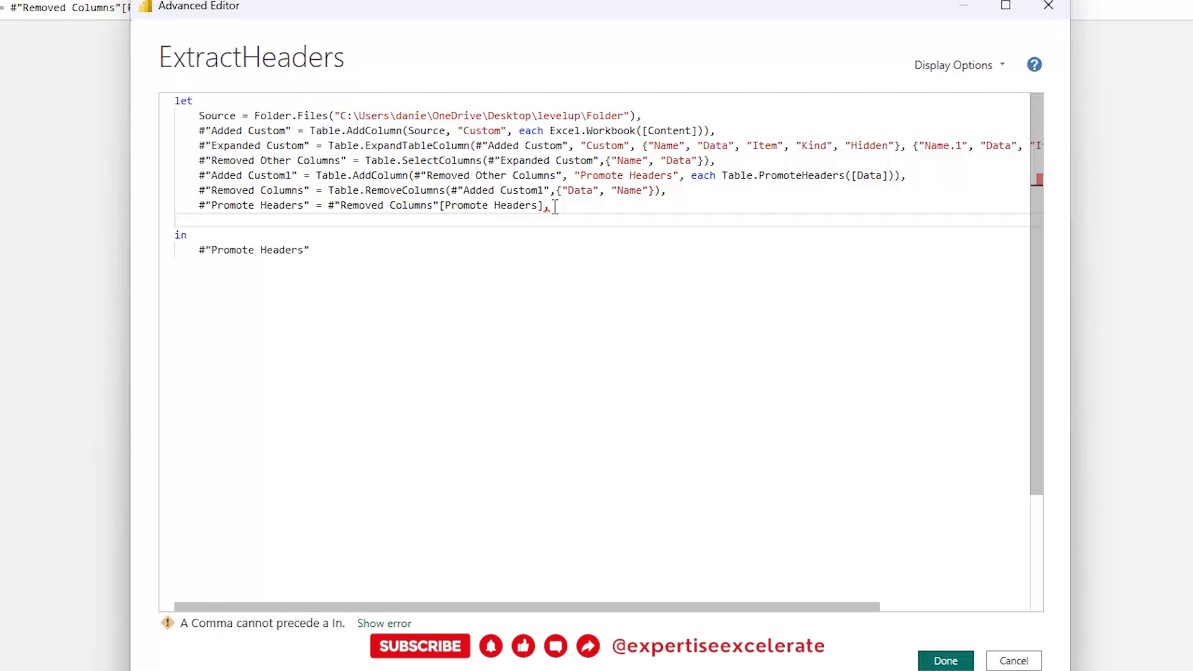
- Start a new query line after the #"Promote Headers" step, naming it AllHeaders without a space and adding an equals sign
text(Al)
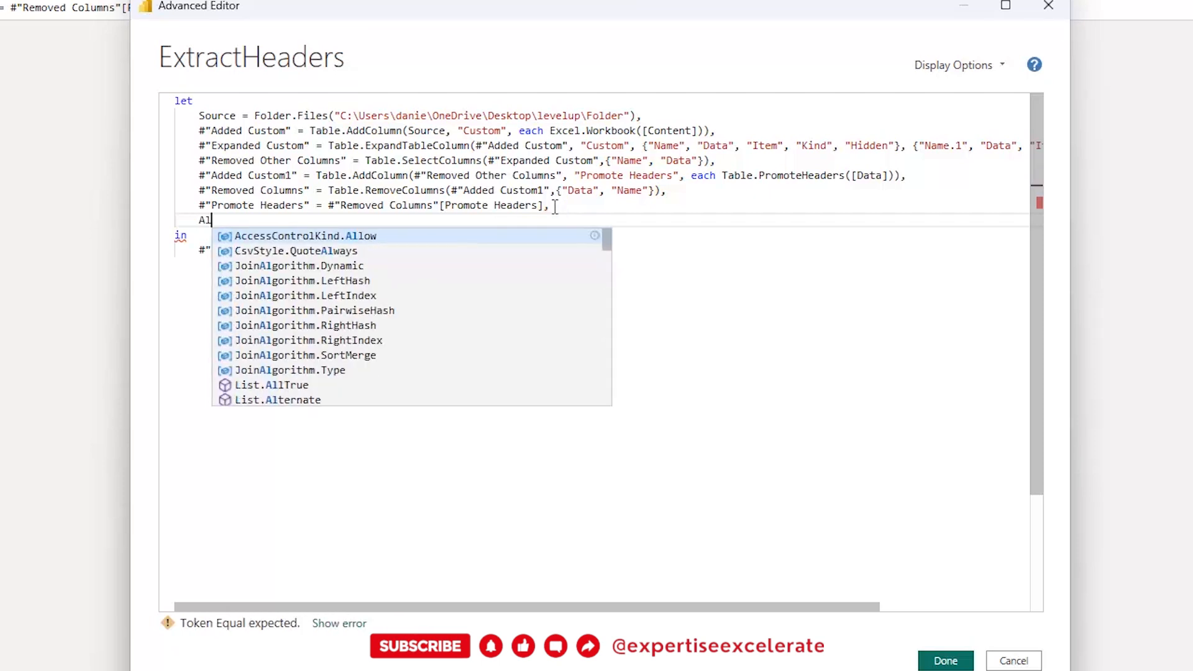
text(lHea)
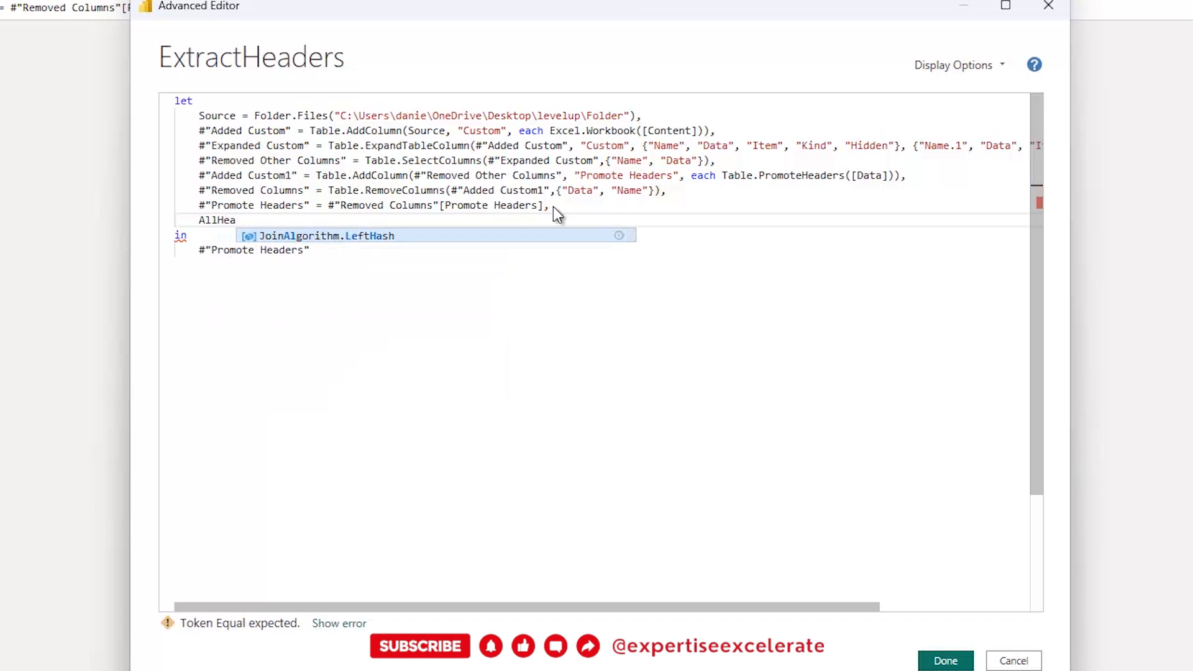
text(ders)
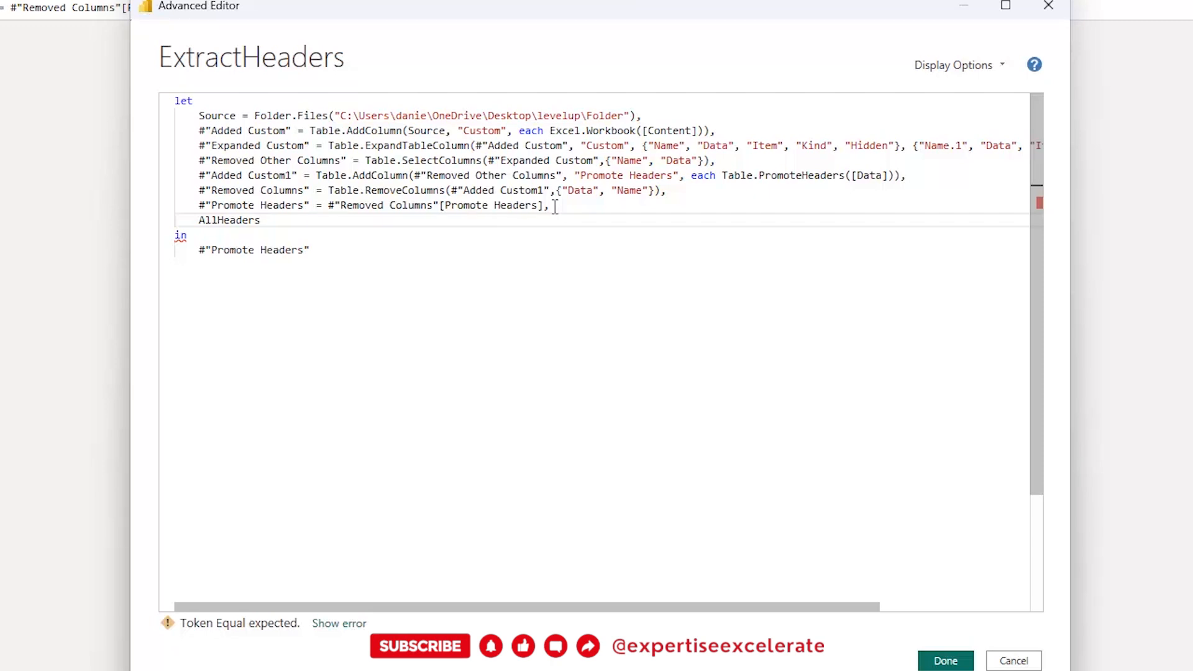
text(=)
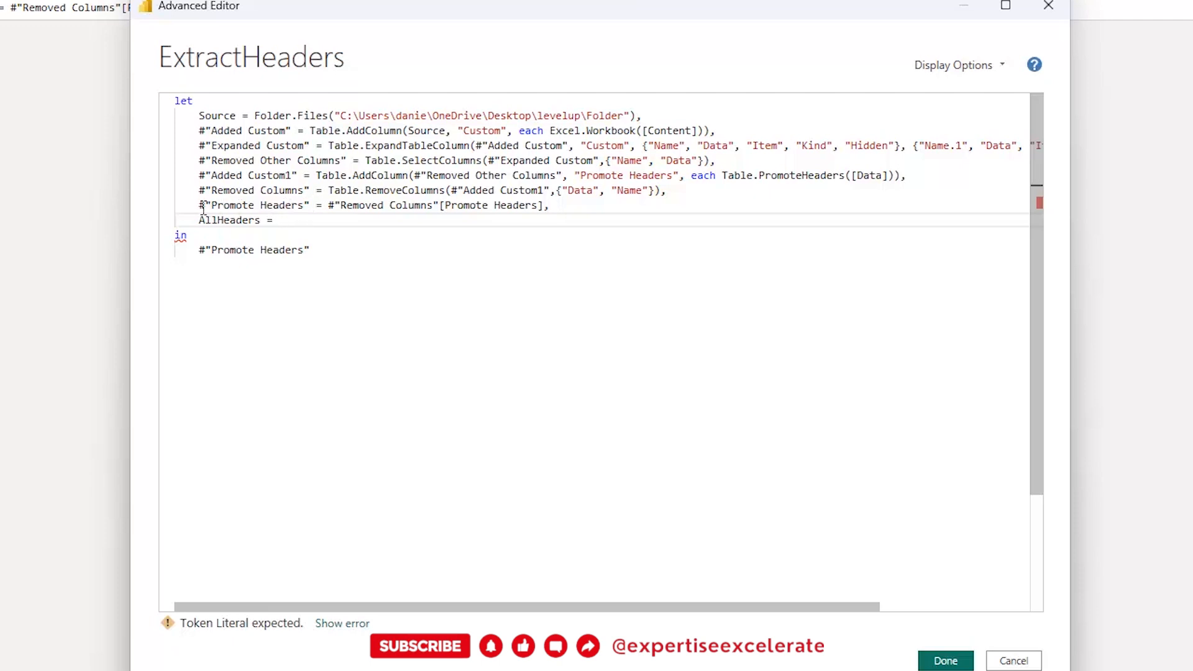
click(217, 221)
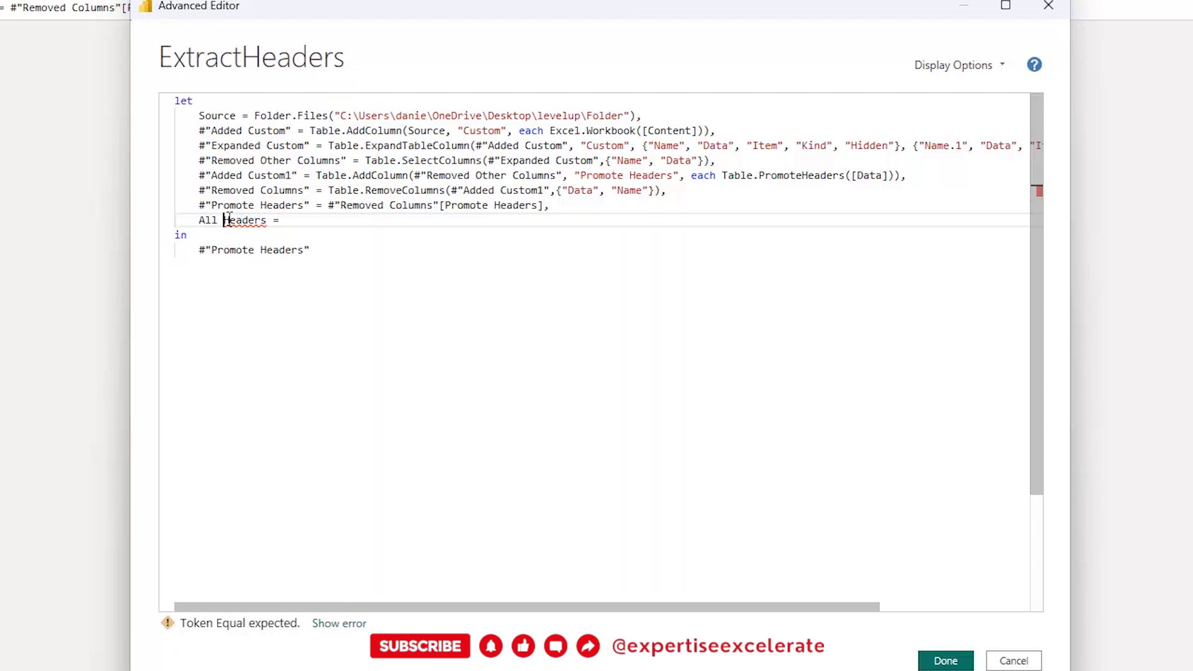
key(BackSpace)
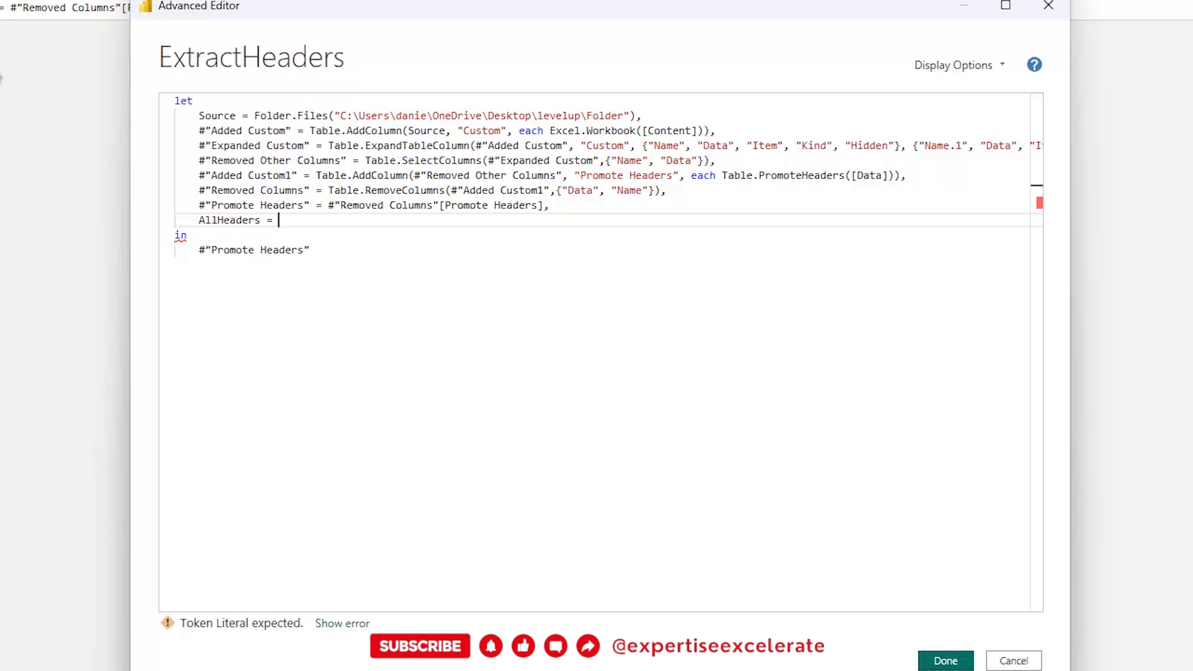
- Begin the AllHeaders expression with List.Union and nest an empty List.Transform function inside it
text(Li)
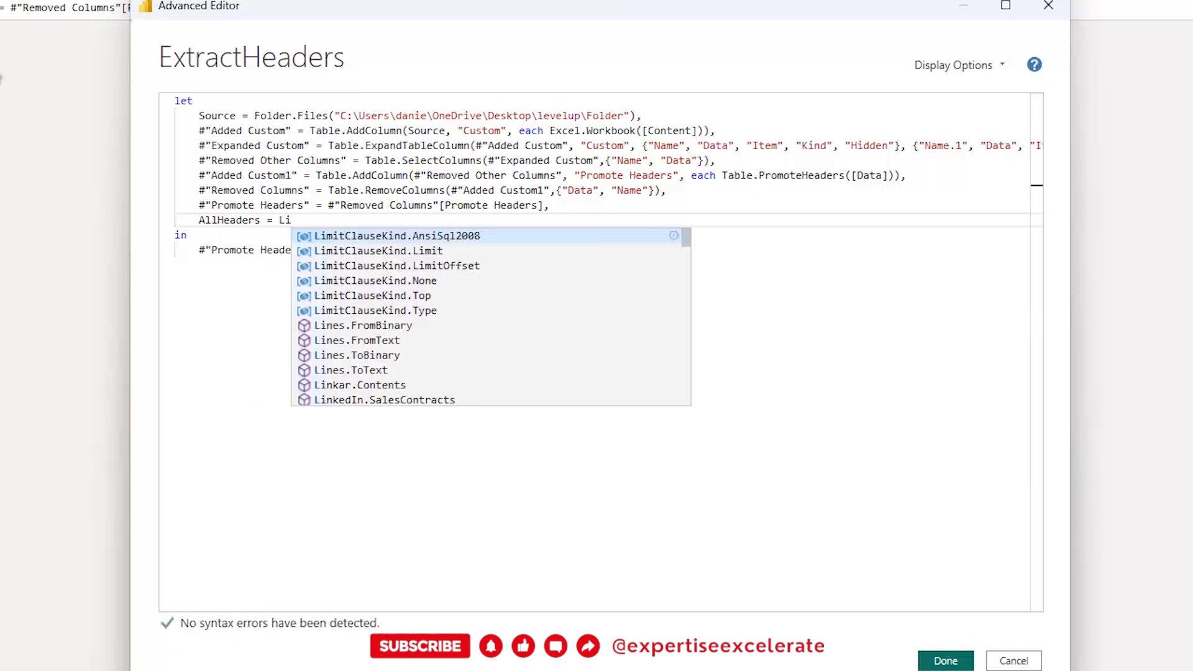
text(st)
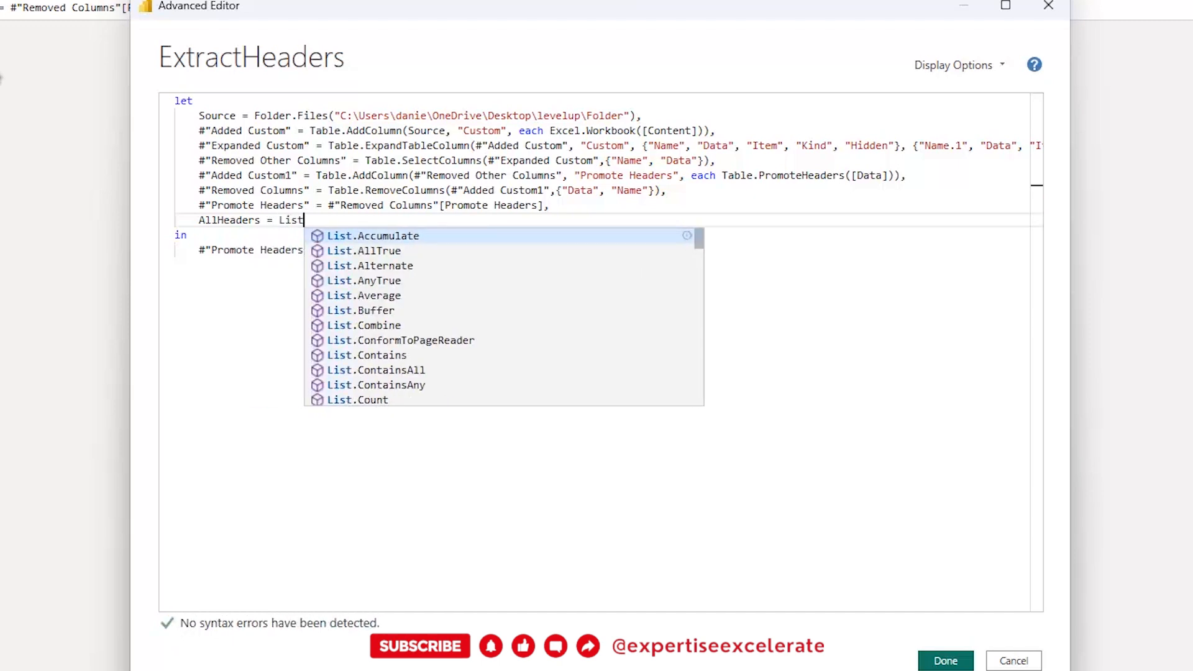
text(.)
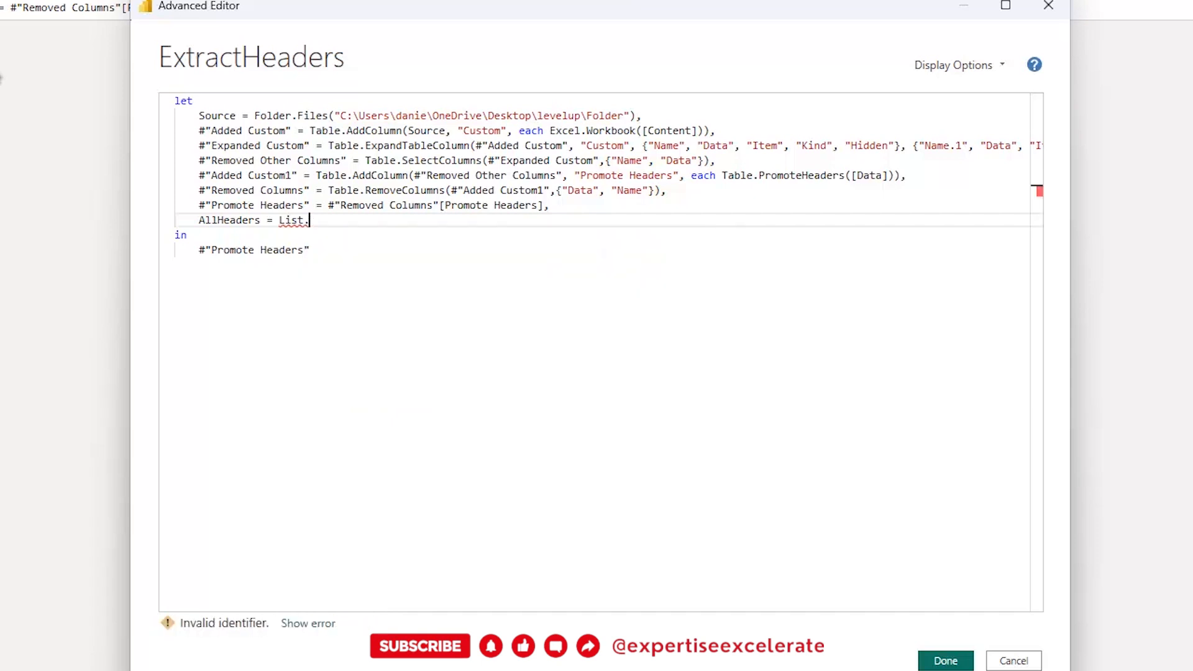
text(Unio)
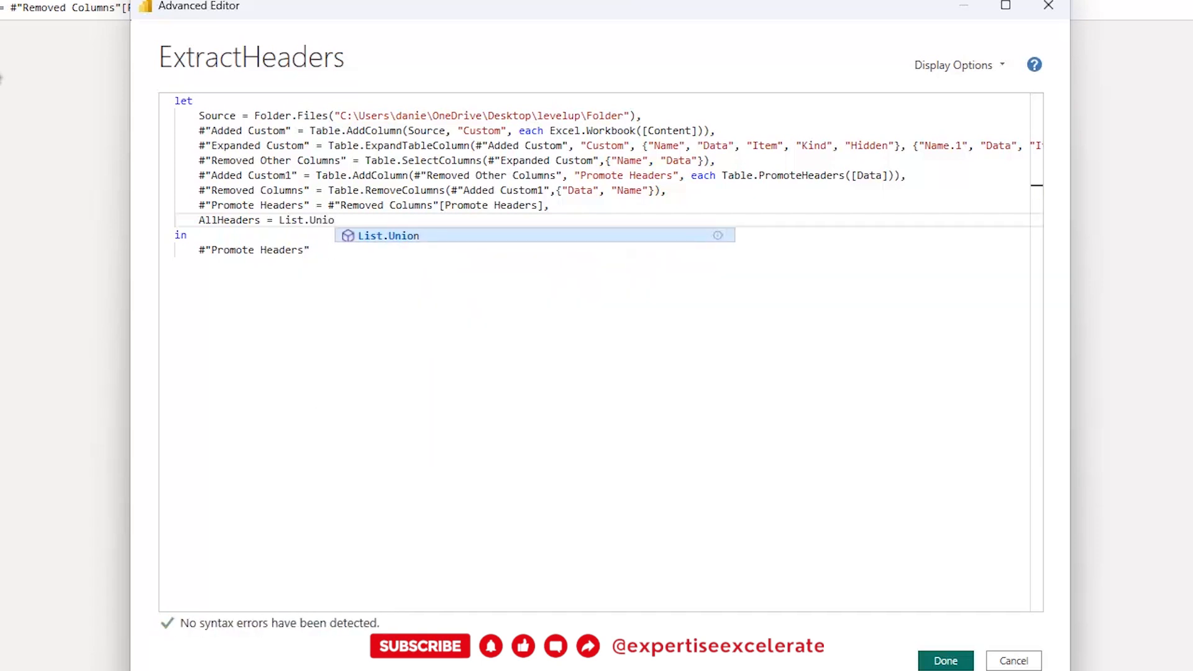
key(Tab)
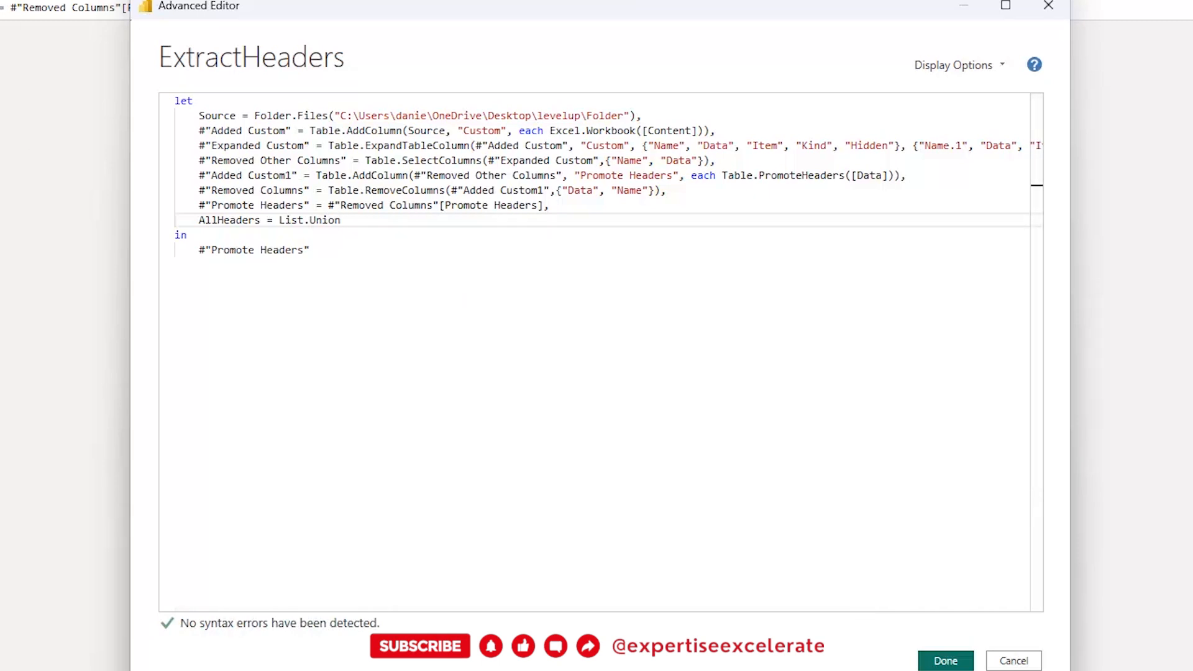
text(()
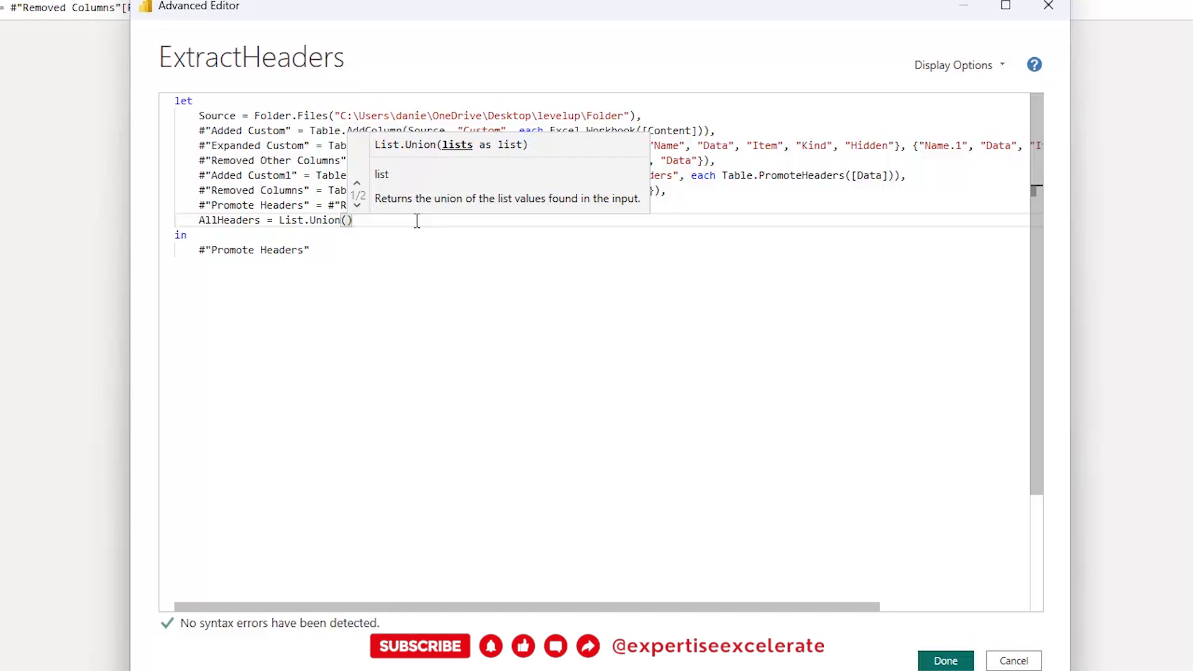
text(List.Tran)
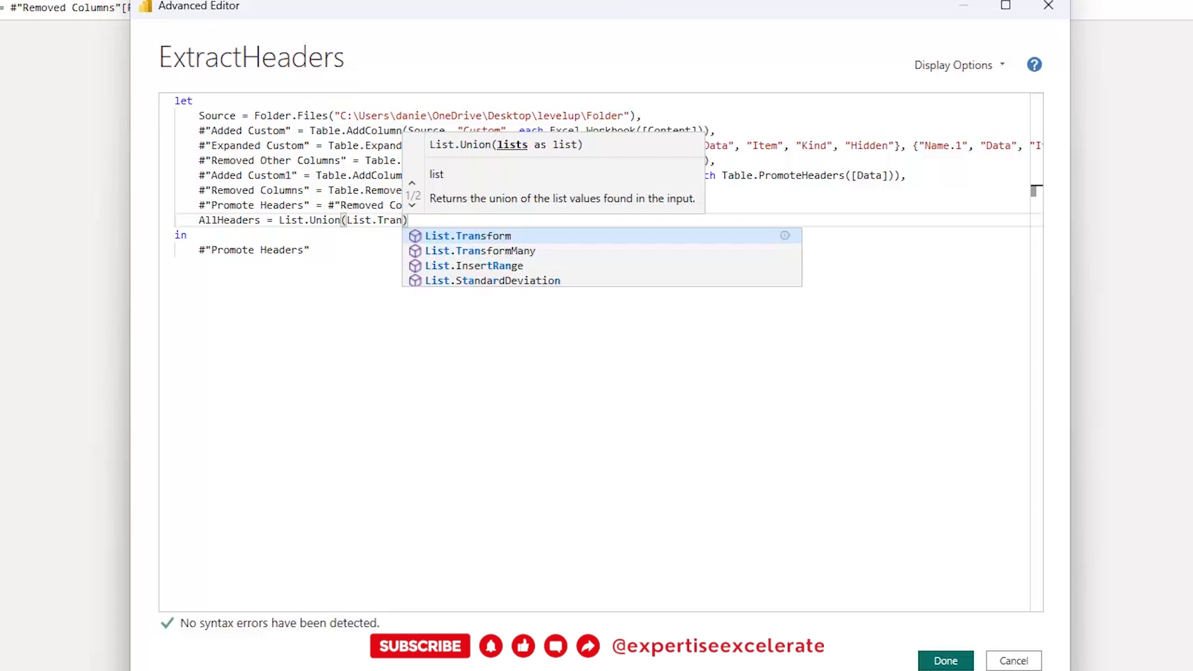
click(514, 239)
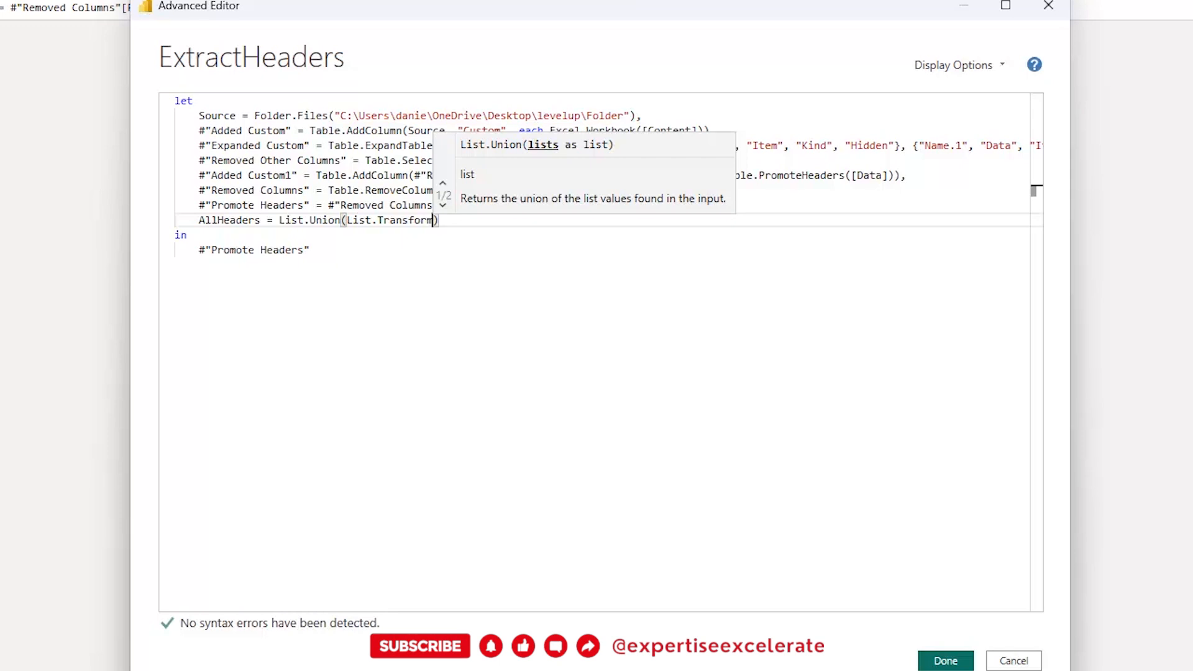
text(()
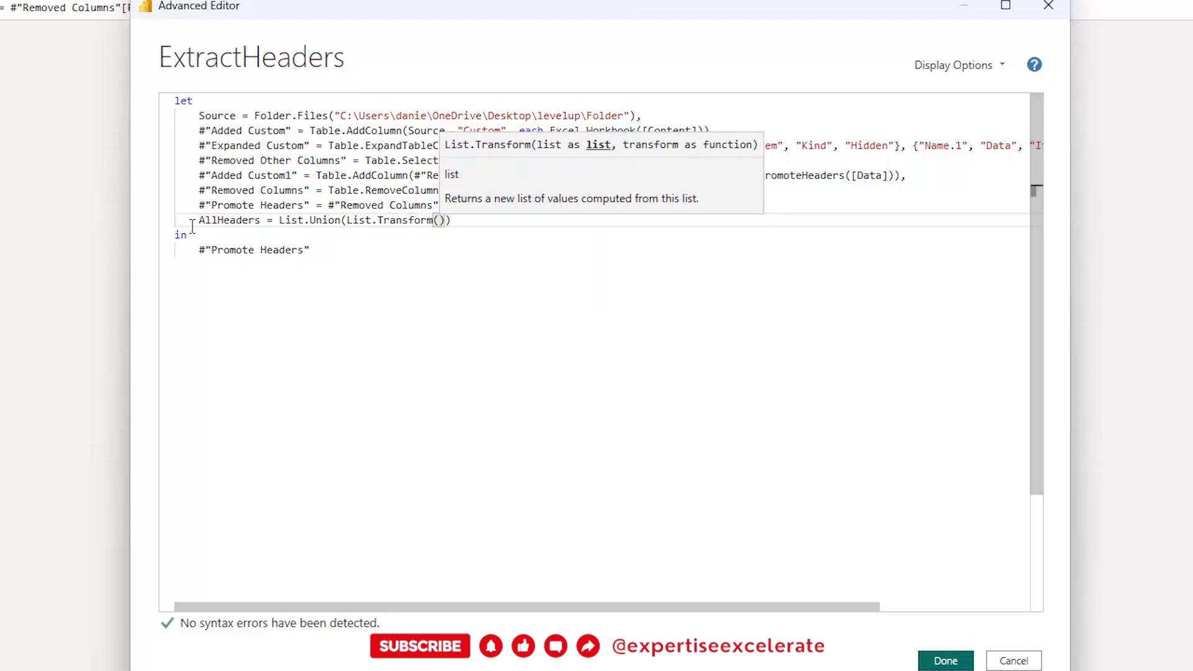
- Pass the #"Promote Headers" step name as List.Transform's first argument and begin the second argument with each
drag(199, 206, 310, 207)
key(ctrl+c)
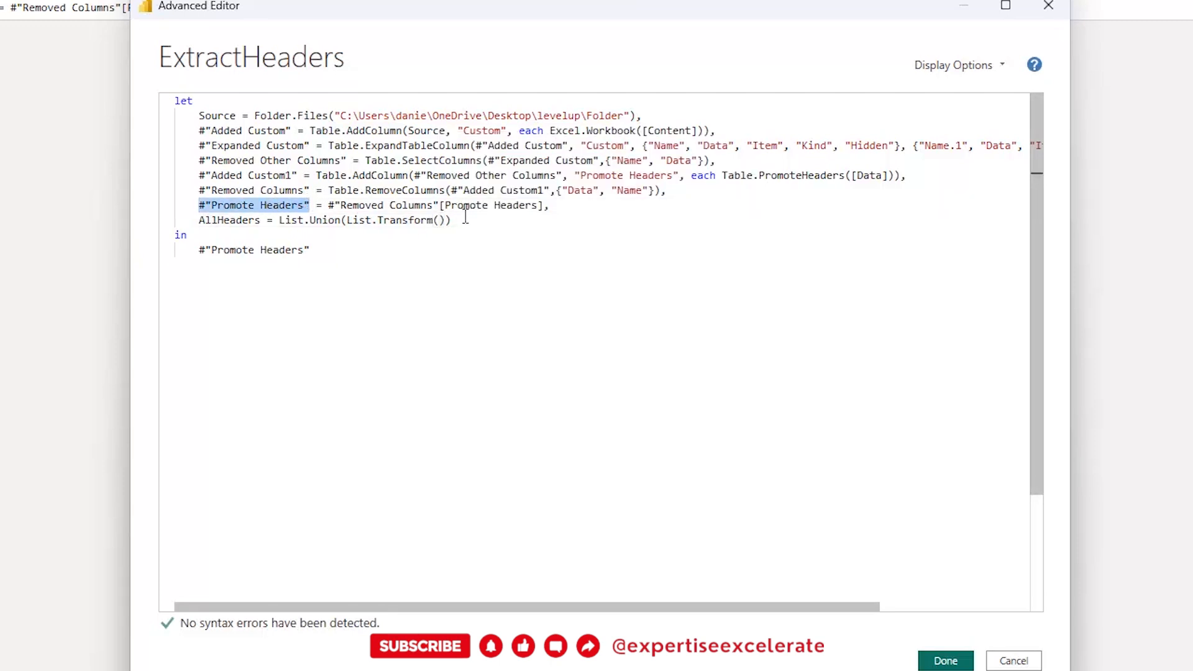
click(442, 220)
key(ctrl+v)
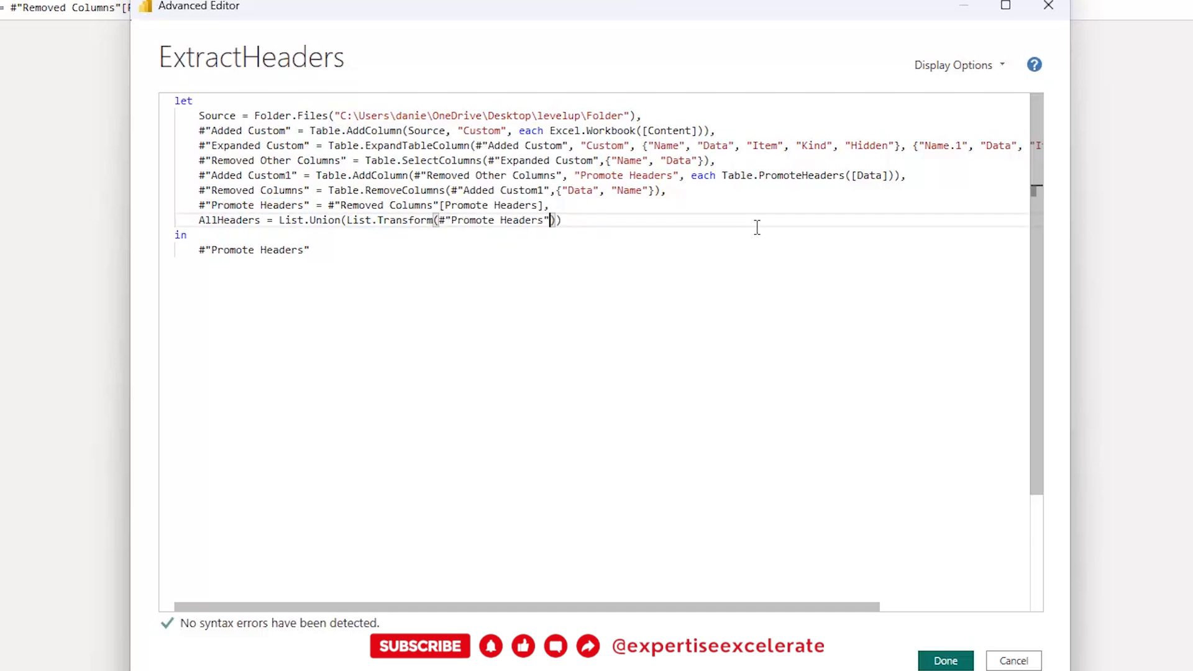
text(,)
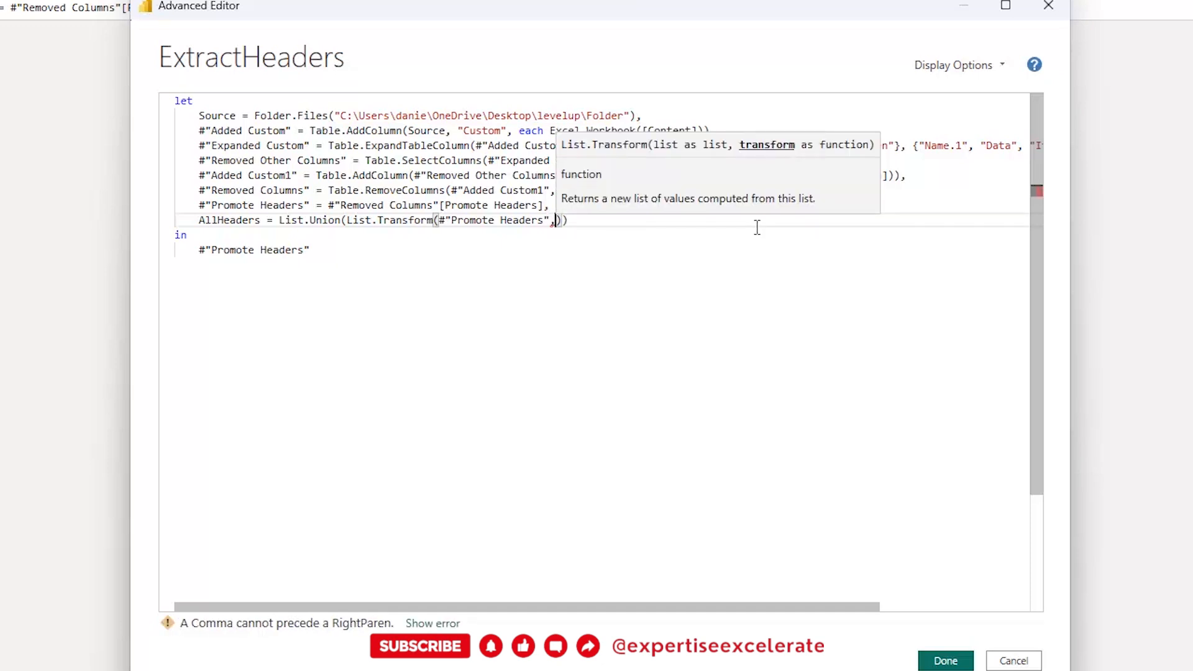
text( each)
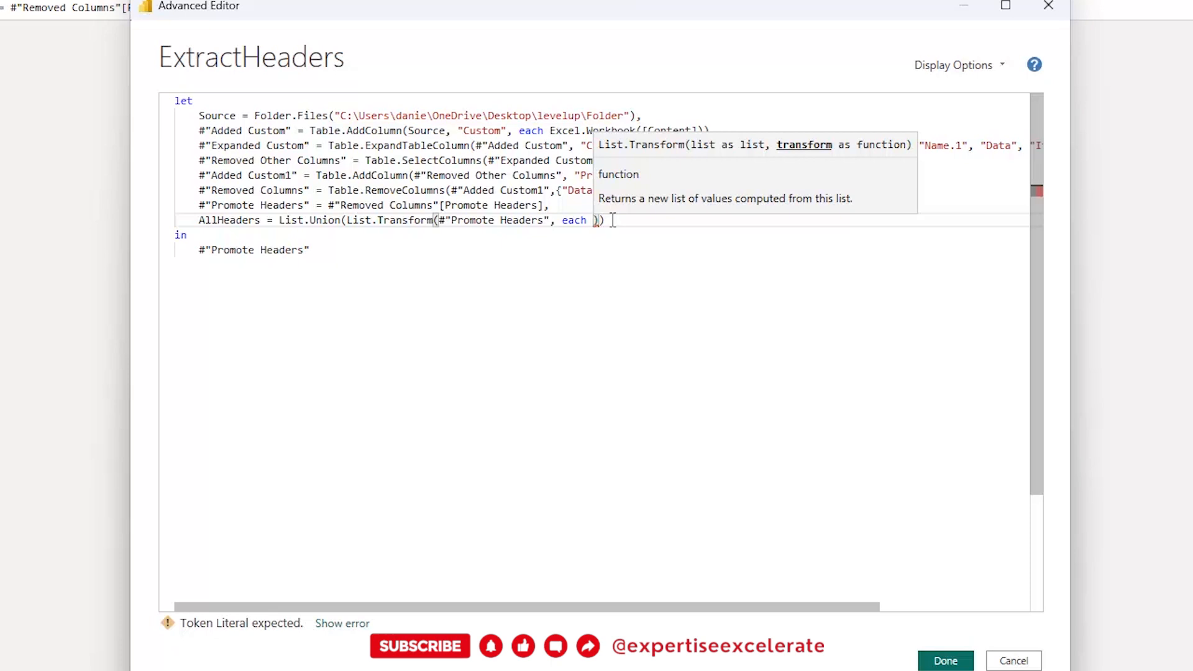
- Complete the transform function with Table.ColumnNames(_) so it returns the column names of every nested table
text(Table.)
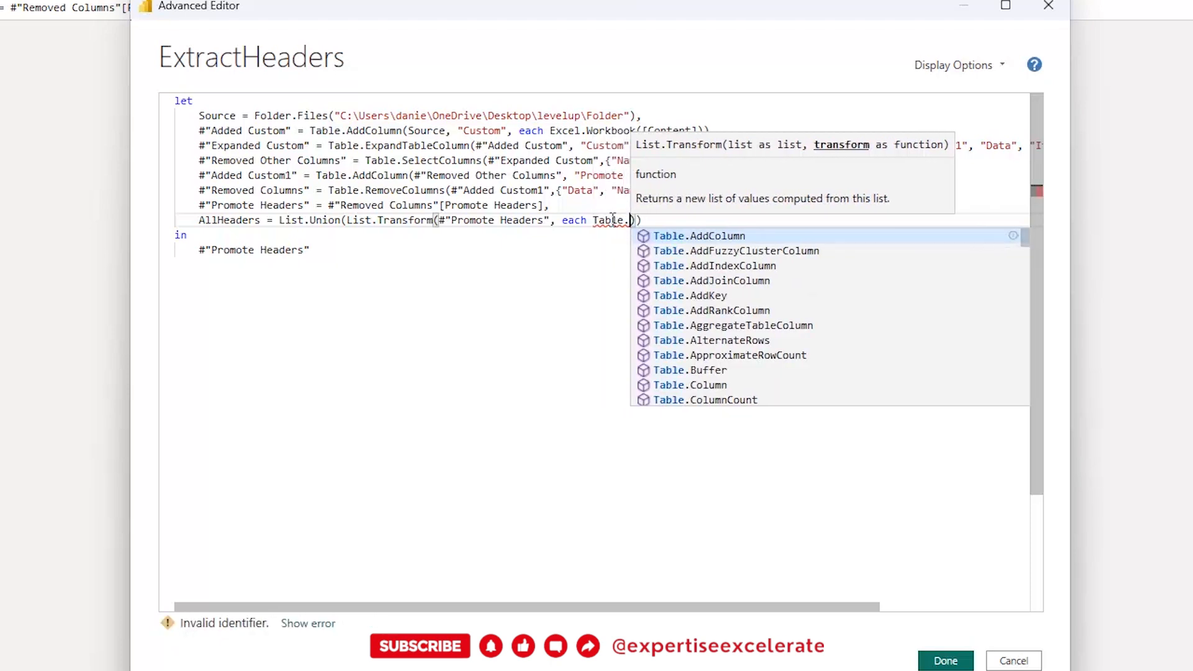
text(Col)
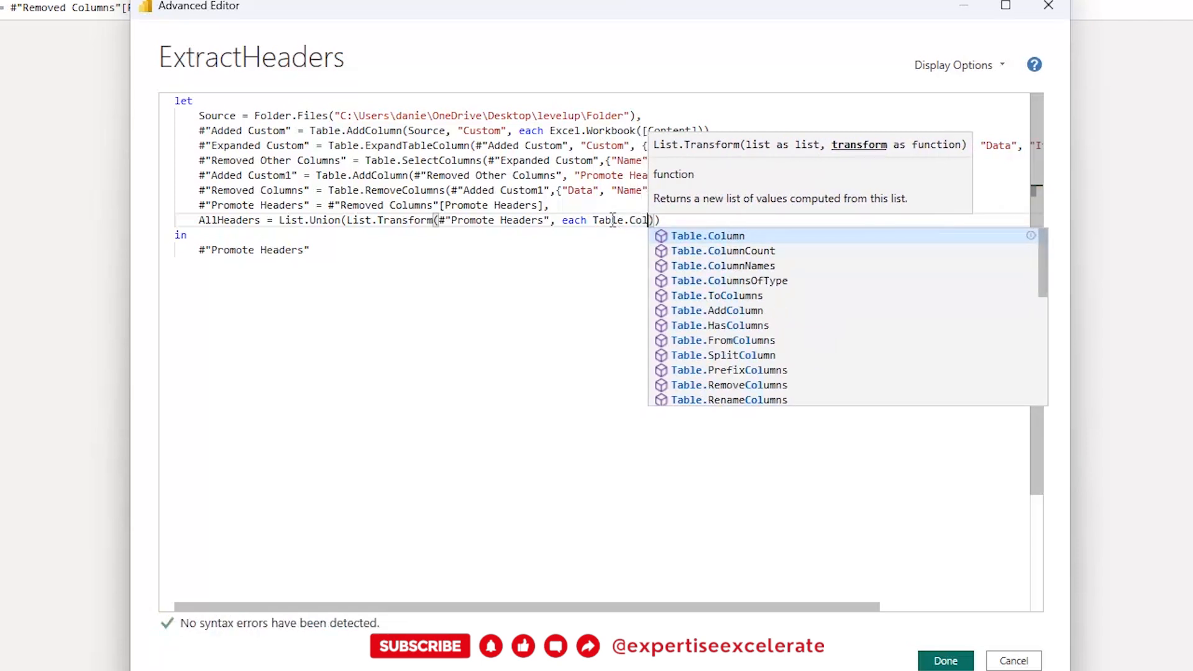
key(Down)
key(Down)
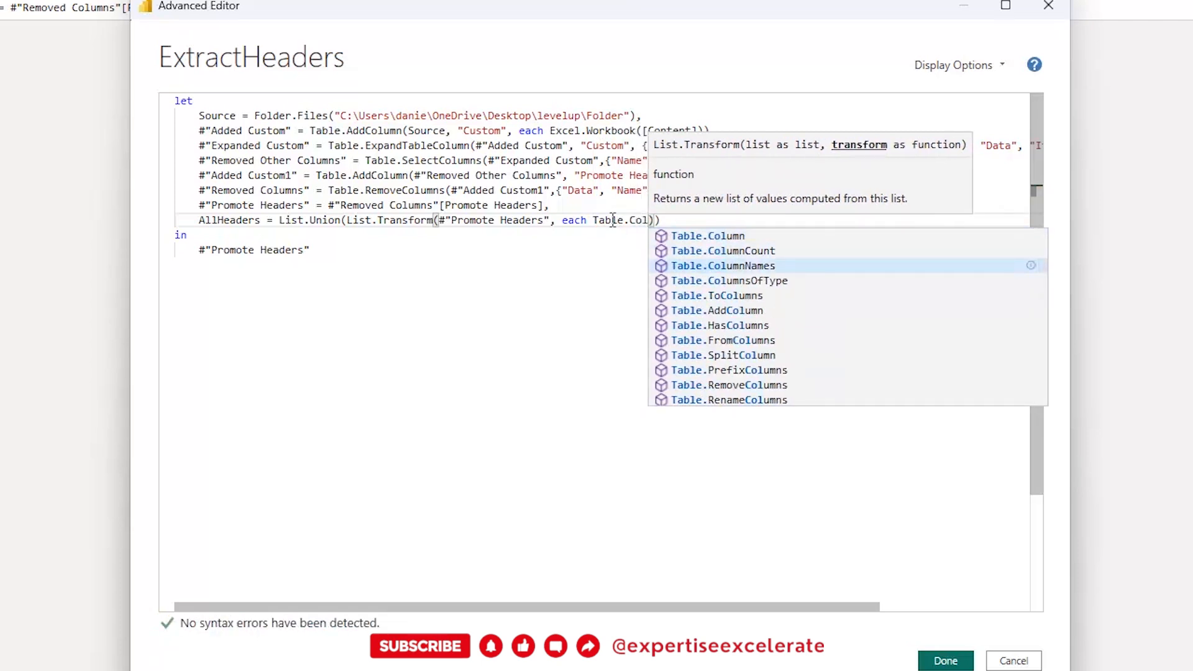
key(Tab)
text(()
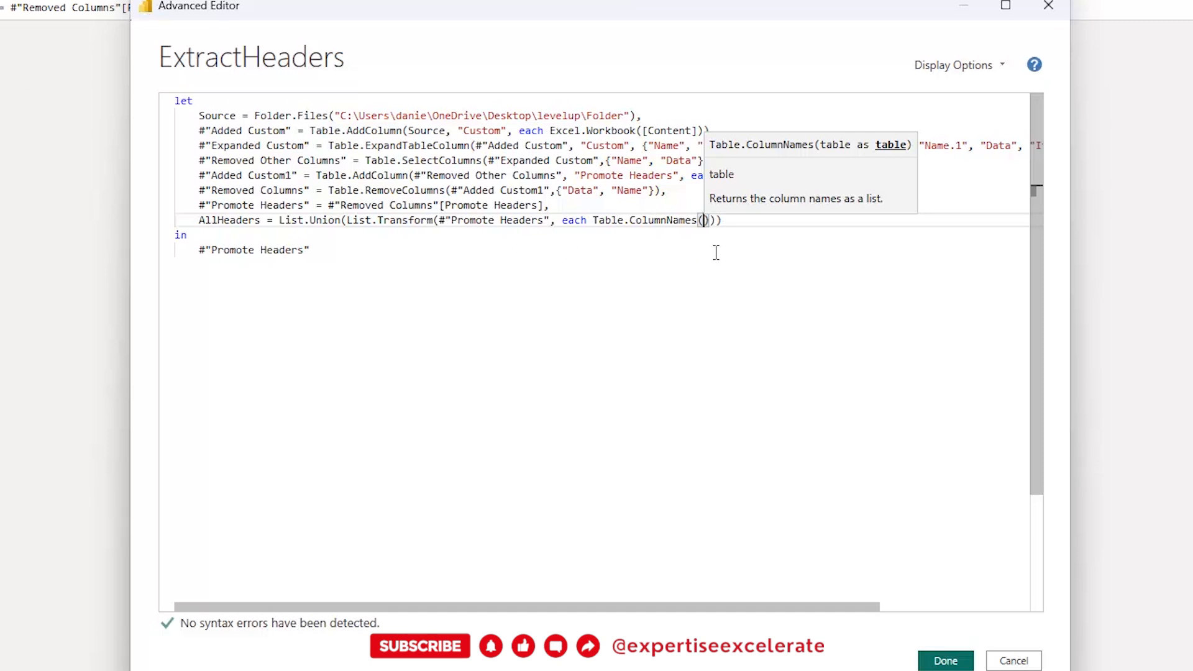
text(_)
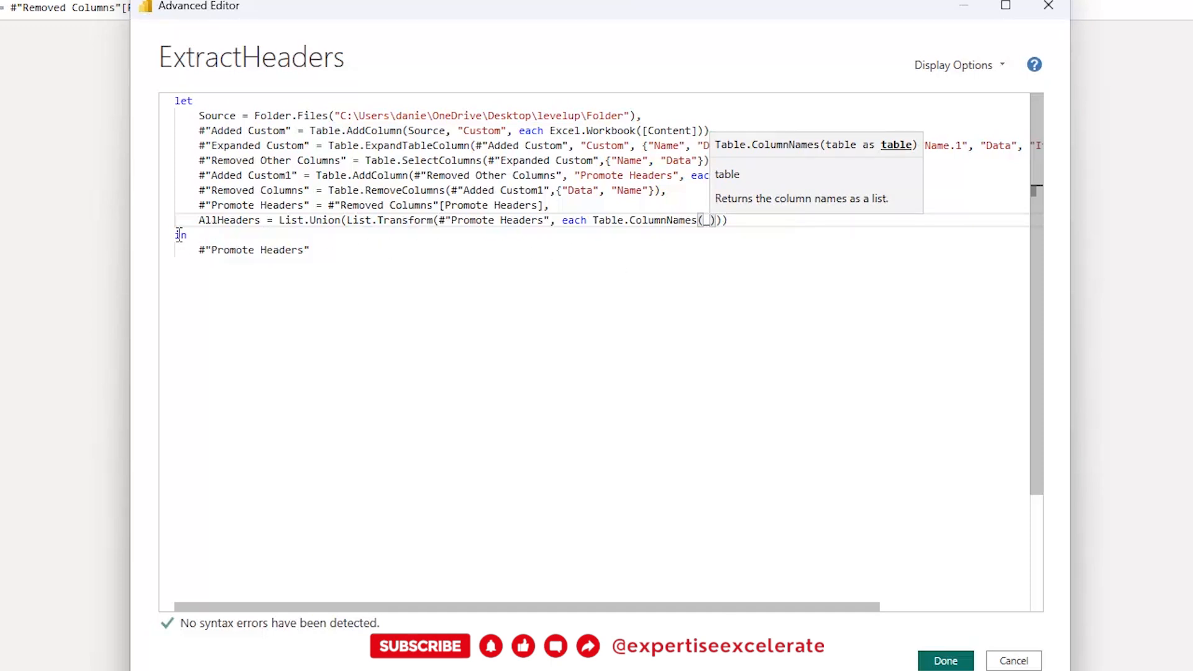
- Replace the #"Promote Headers" output after the in keyword with AllHeaders
drag(202, 250, 309, 248)
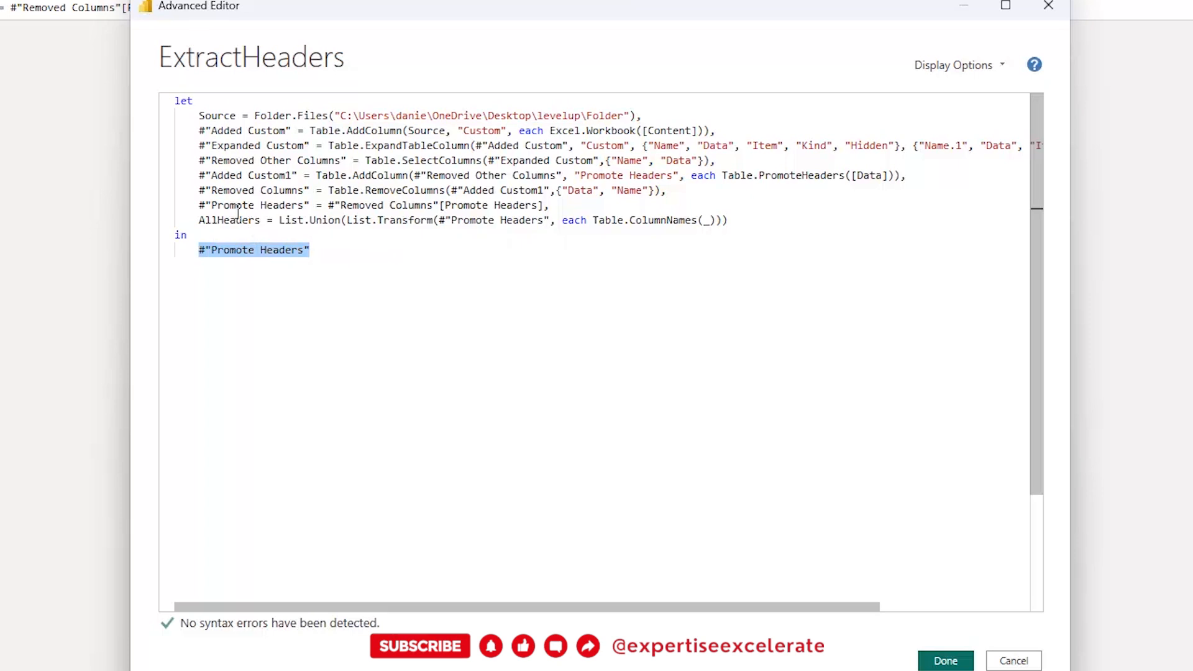
click(217, 205)
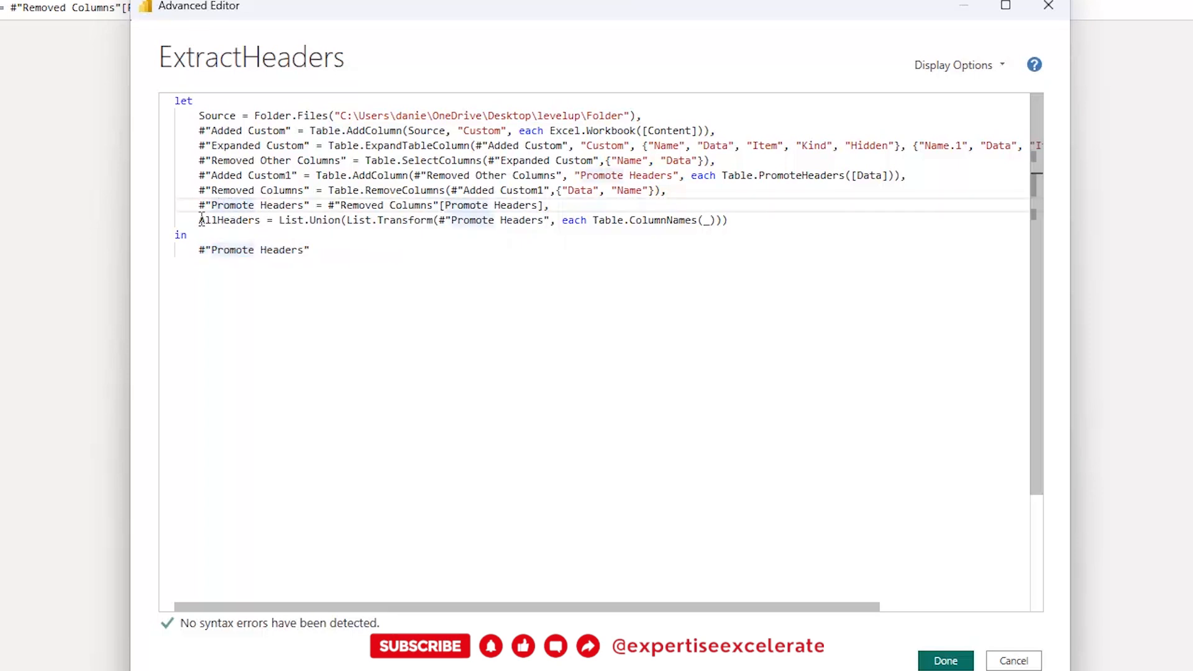
drag(199, 220, 260, 220)
key(ctrl+c)
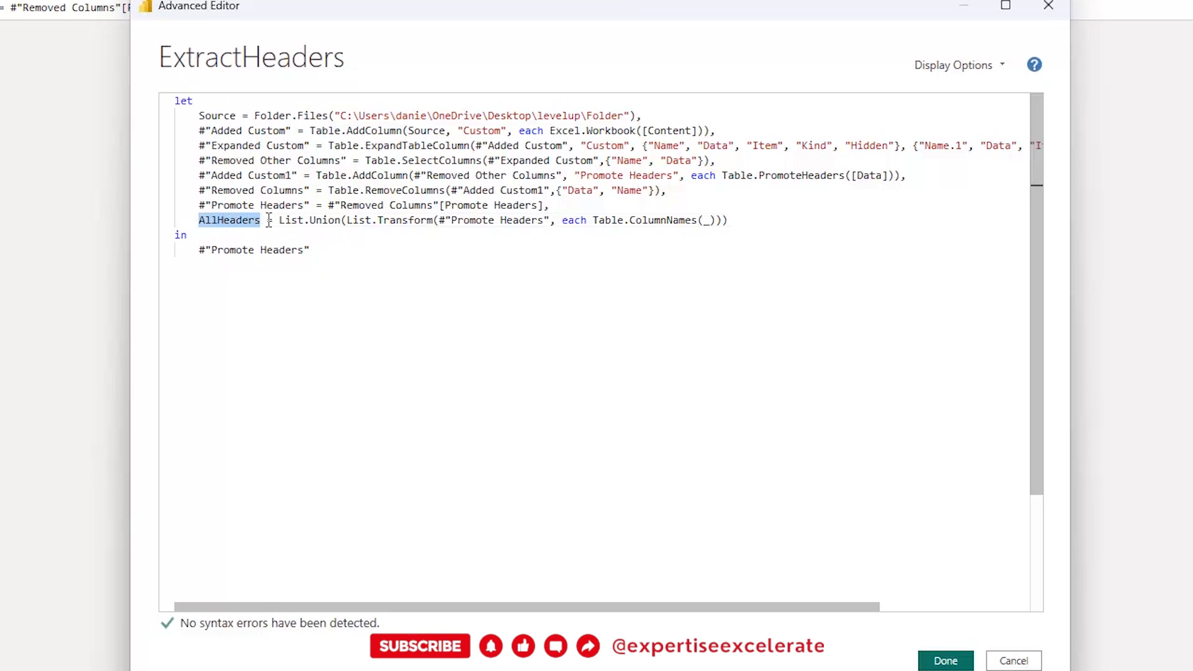
drag(199, 251, 314, 249)
key(ctrl+v)
mouse_move(242, 254)
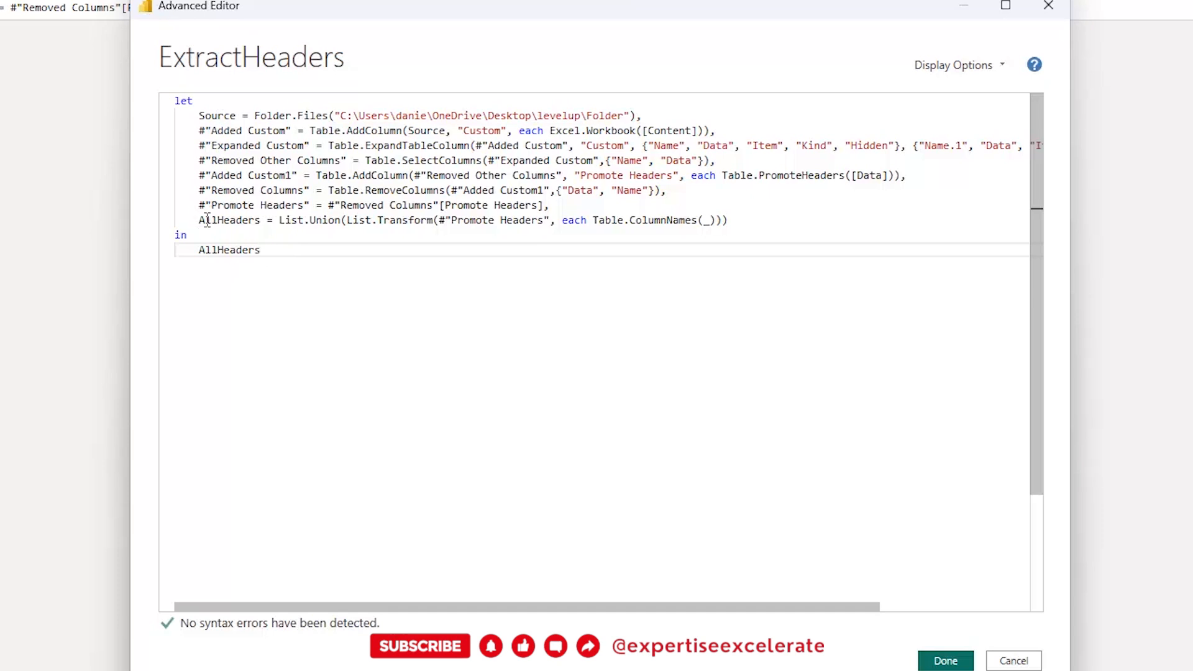
- Copy the code from the AllHeaders definition through the final output line, and apply the edited query
drag(200, 218, 321, 247)
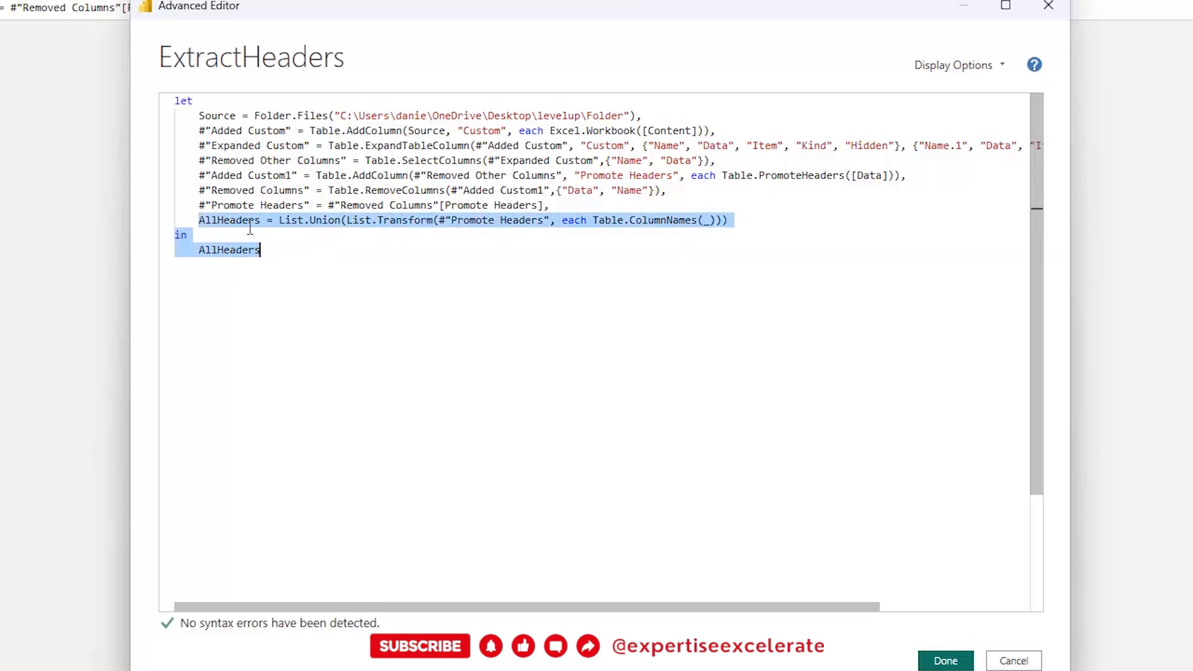
click(945, 660)
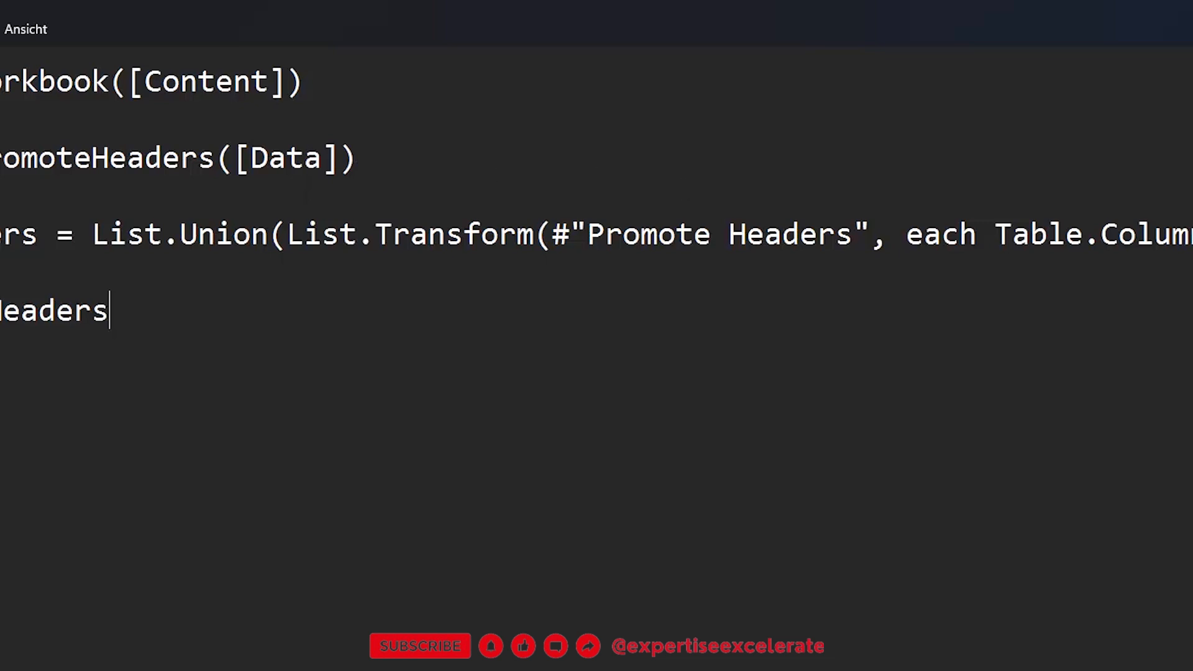
- Examine the AllHeaders formula in the text editor notes, highlighting the whole line, List.Union and Table.ColumnNames
drag(1192, 239, 0, 239)
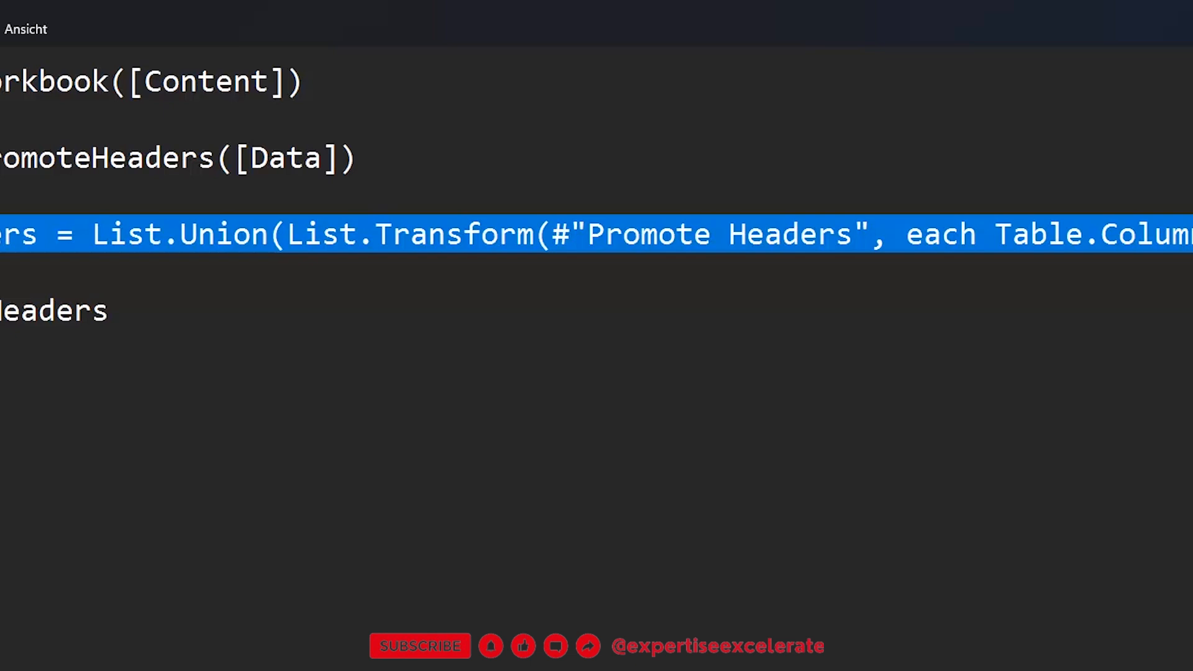
click(0, 235)
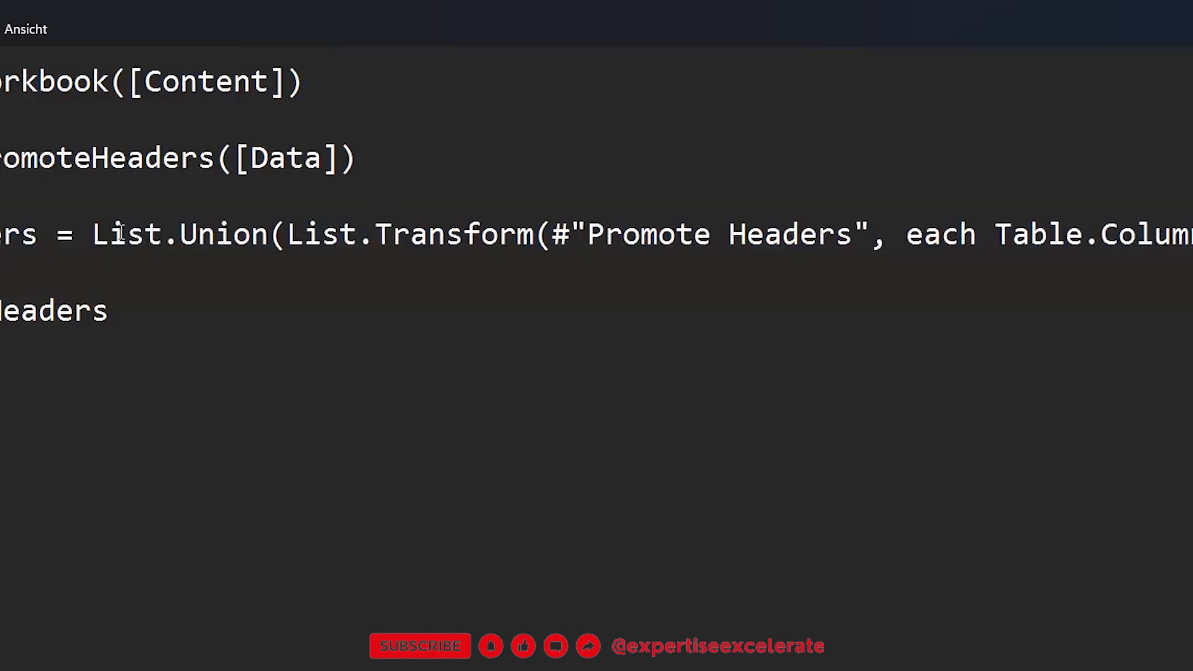
drag(93, 234, 267, 225)
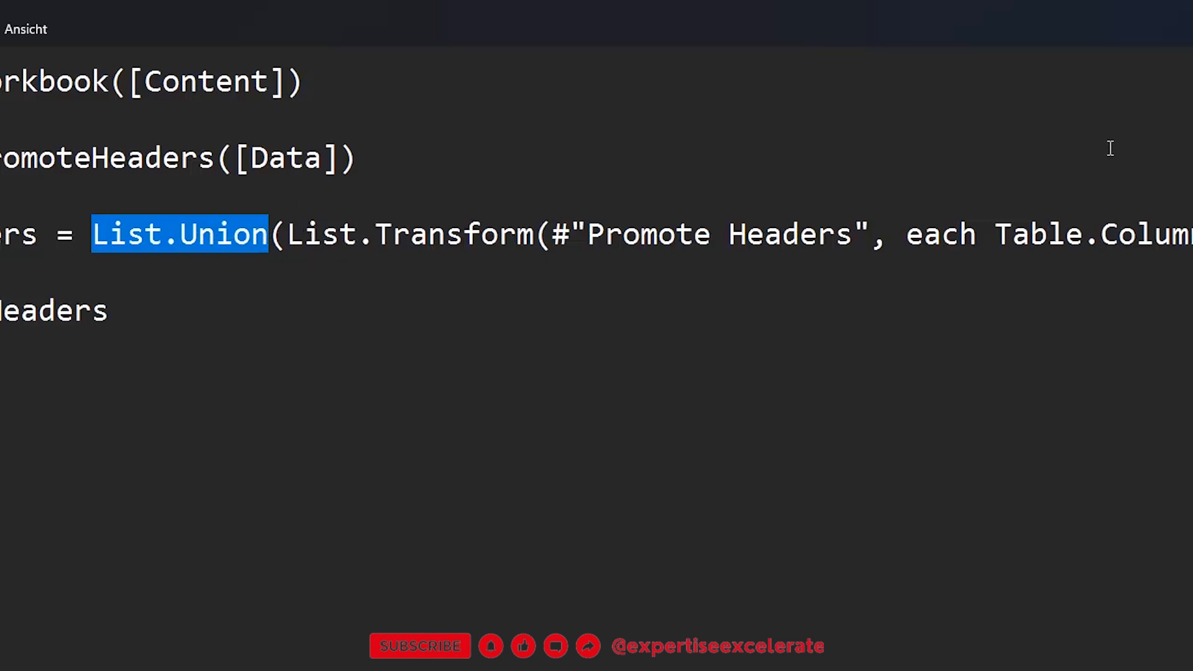
drag(996, 234, 1191, 234)
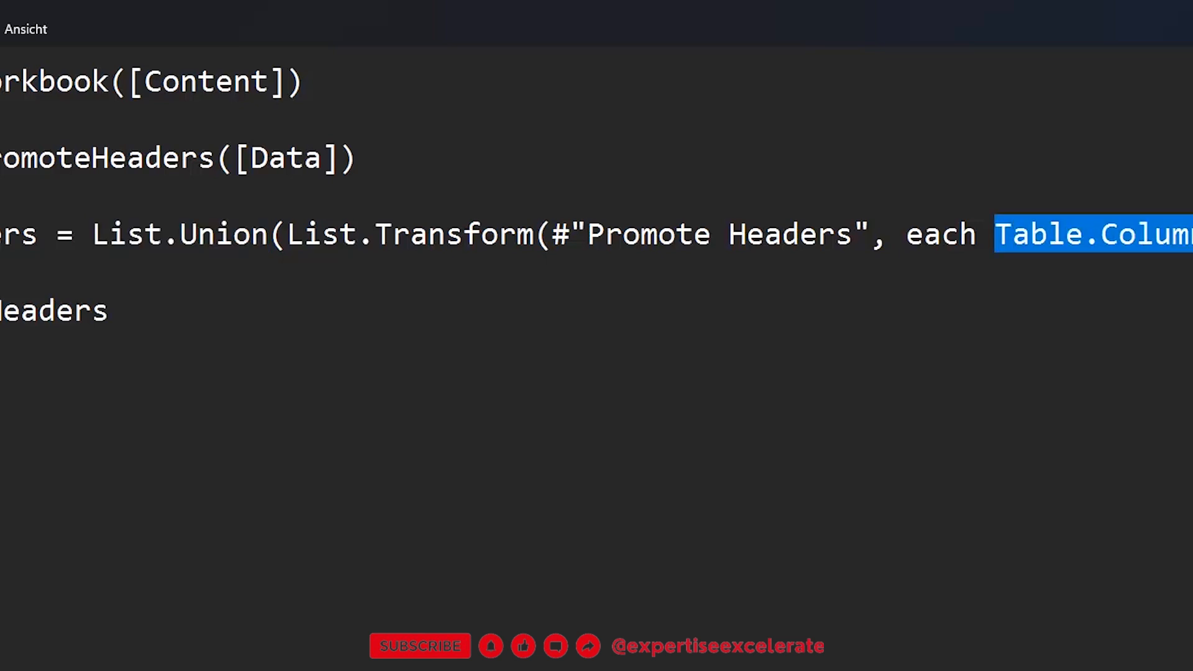
click(1191, 234)
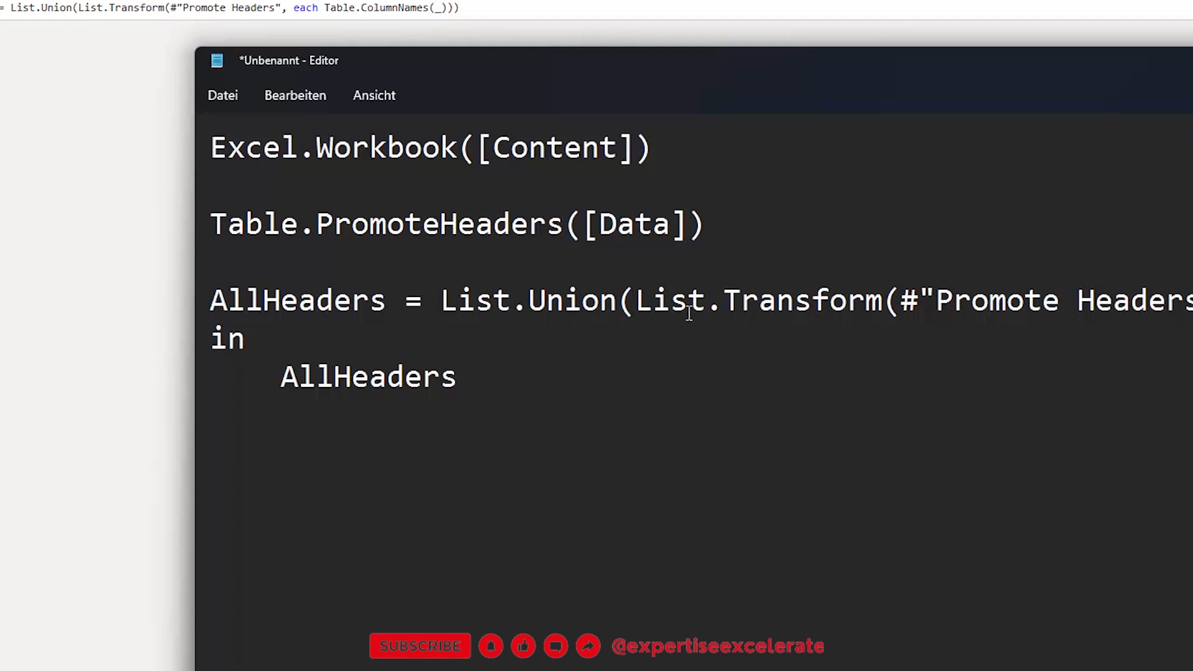
- Examine the List.Transform function and its #"Promote Headers" argument in the AllHeaders formula notes
drag(643, 289, 881, 298)
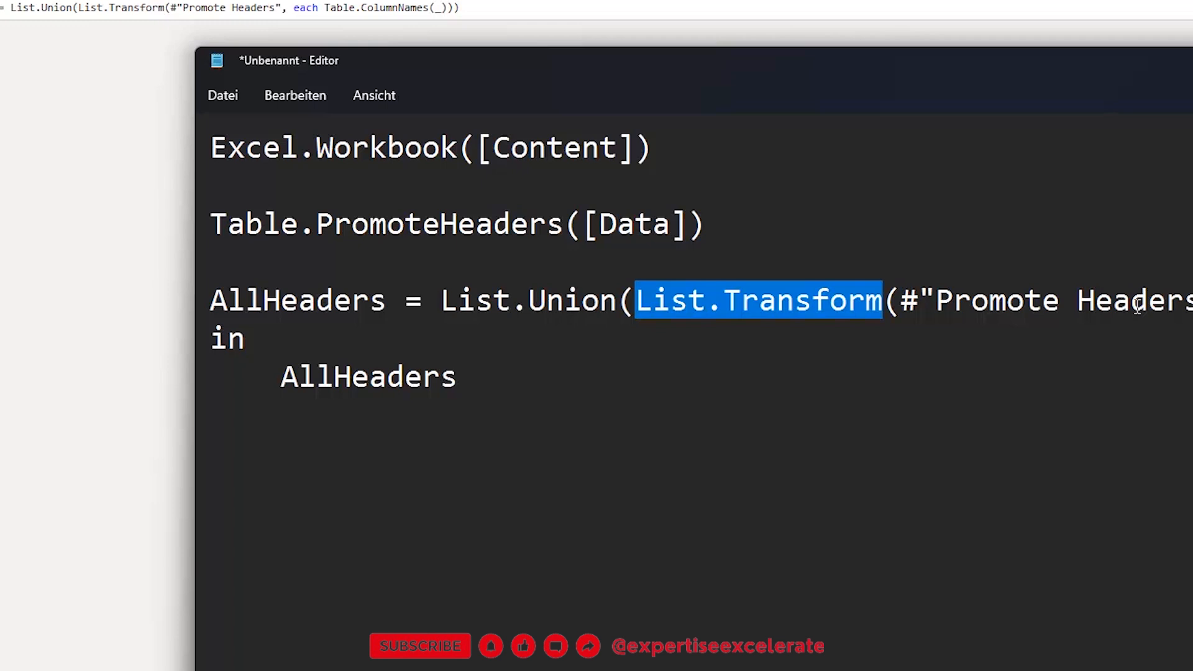
click(1190, 300)
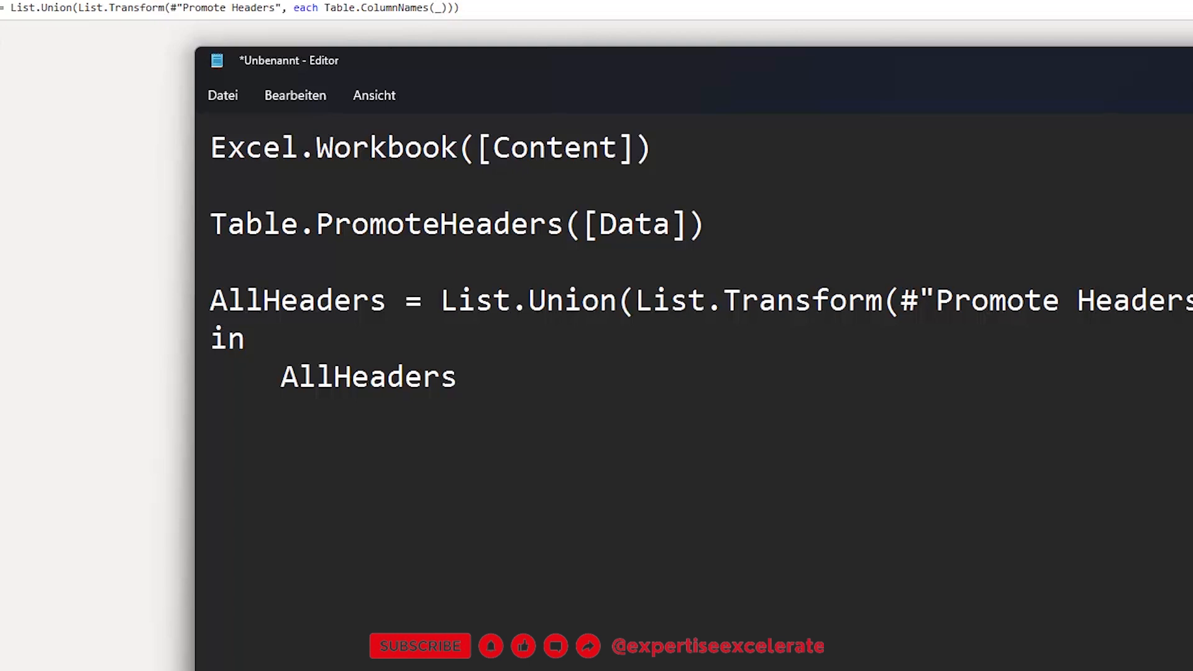
click(1189, 60)
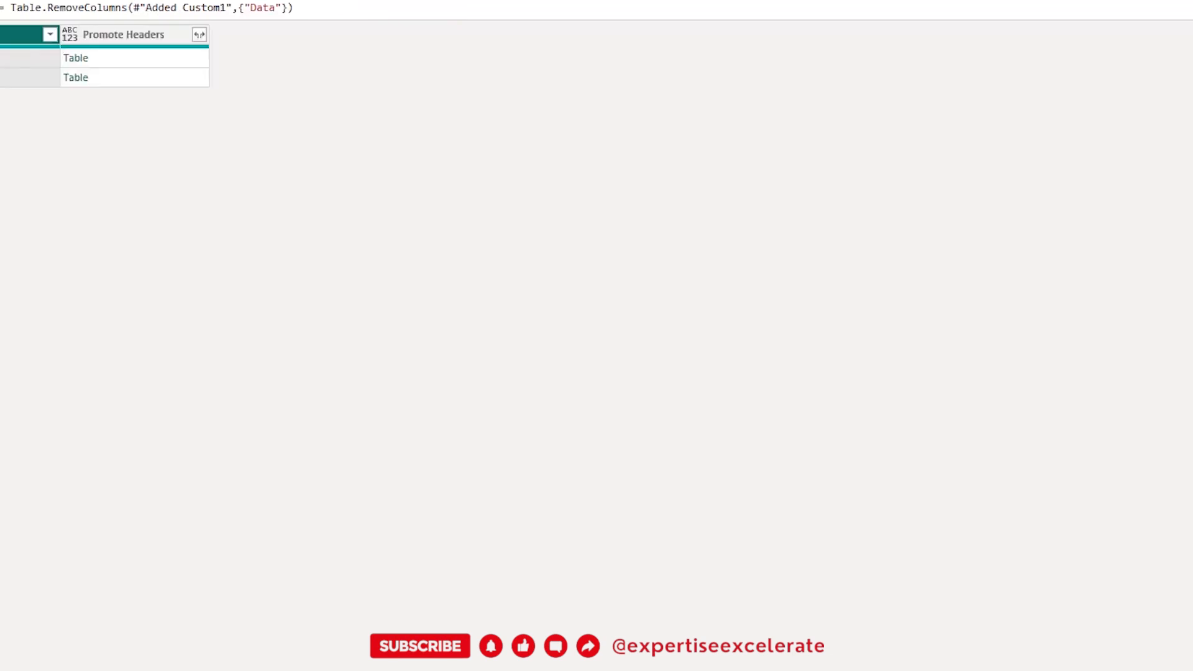
- Expand the nested tables in the Promote Headers column into the Rating, Year, Game and Drinks columns
click(199, 35)
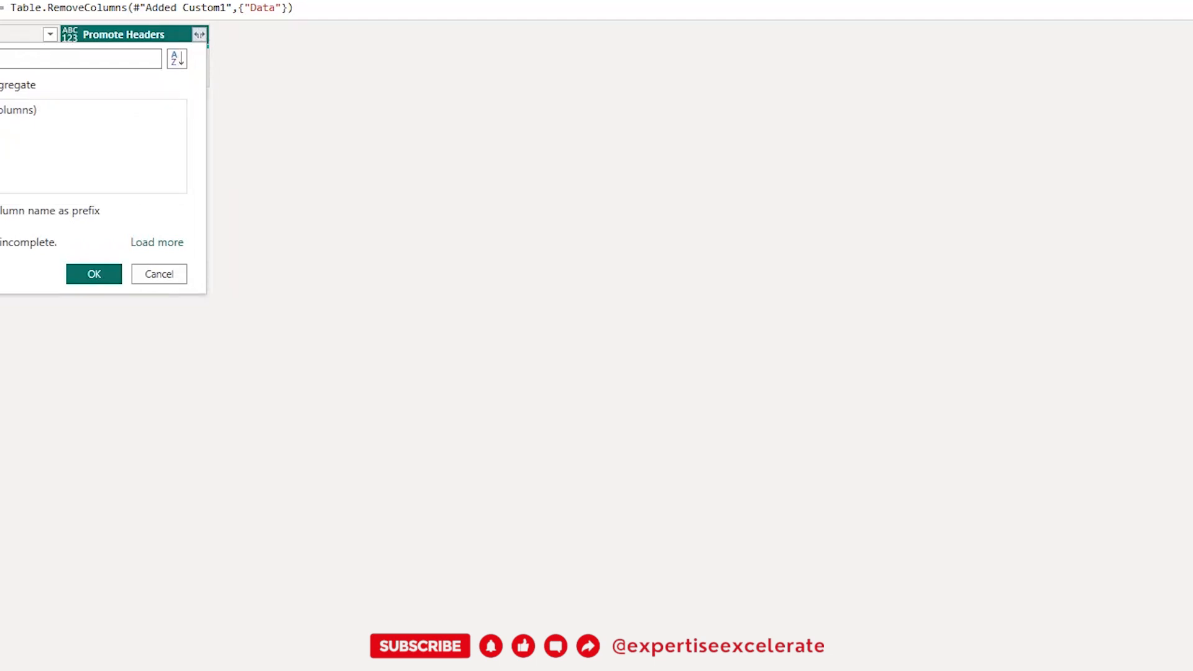
click(94, 275)
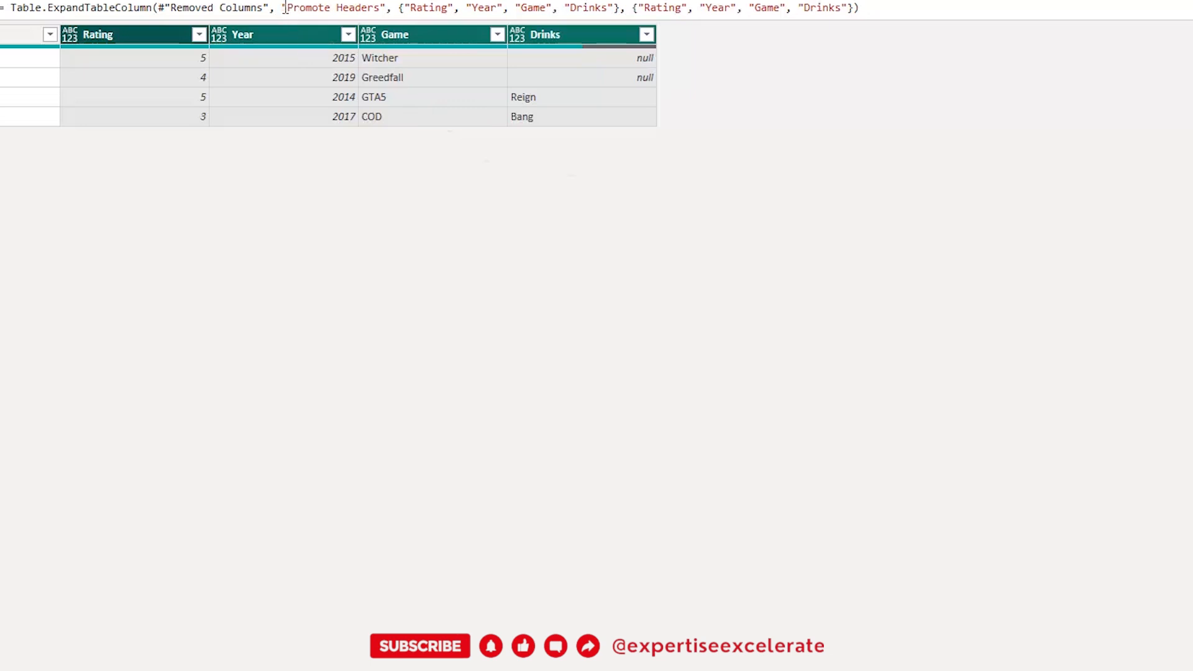
drag(288, 7, 854, 8)
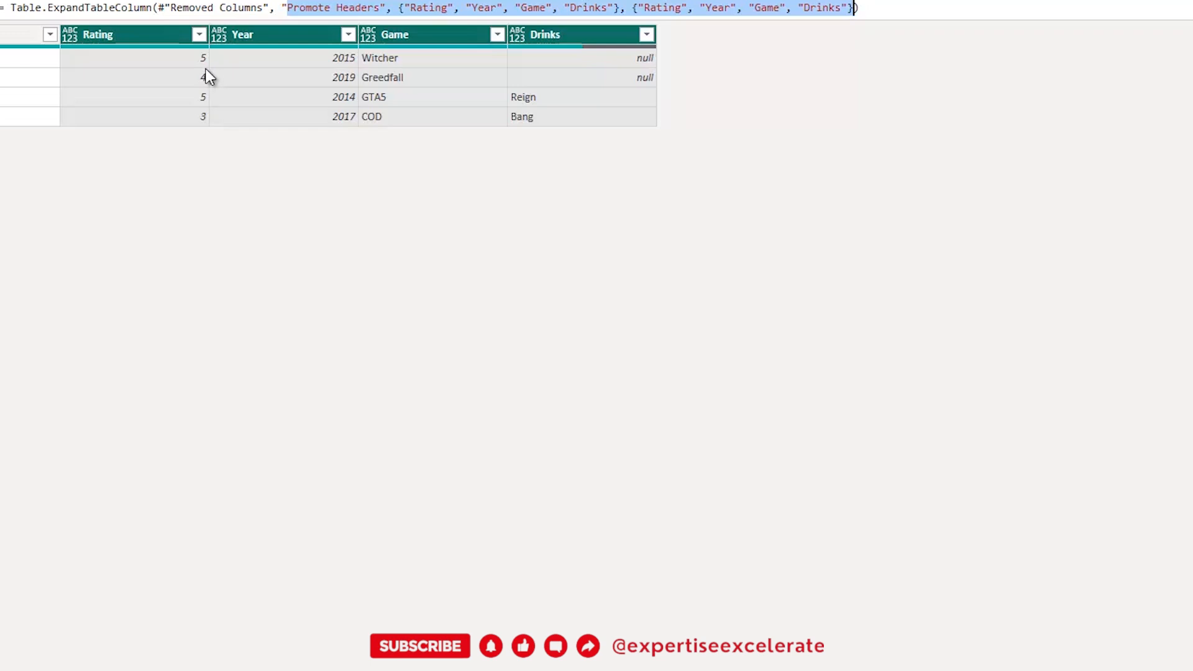
click(2, 7)
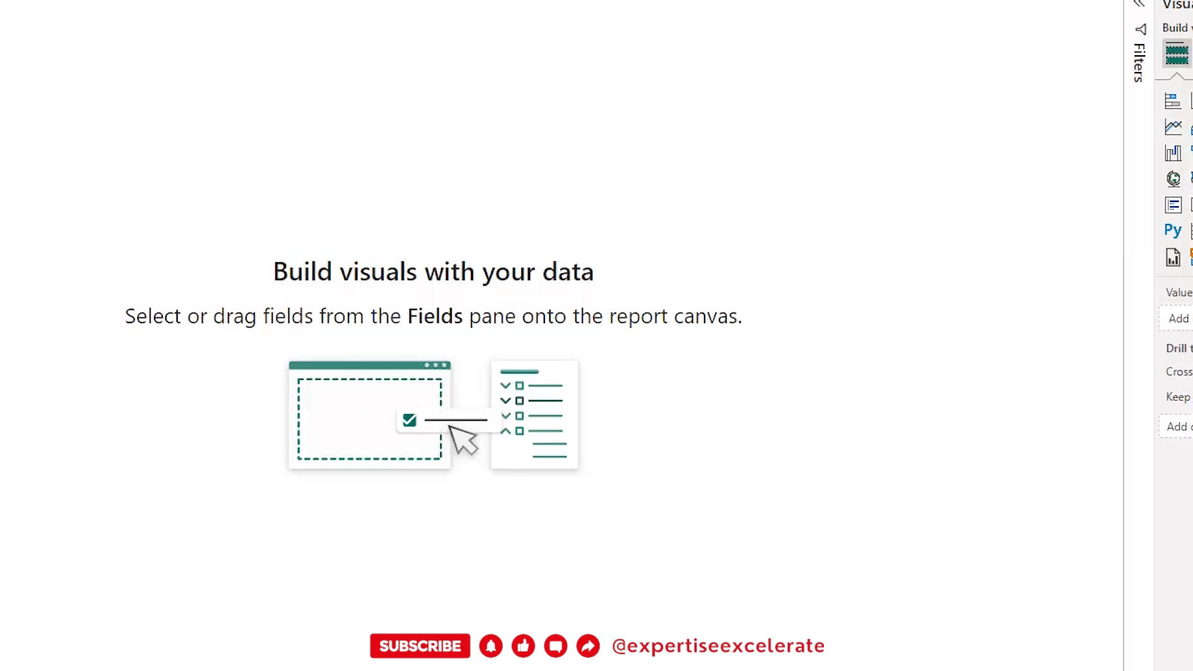
- Open inp2.xlsx from the source folder and add a Food column in E with the entries Burger and Pizza
key(alt+Tab)
click(888, 370)
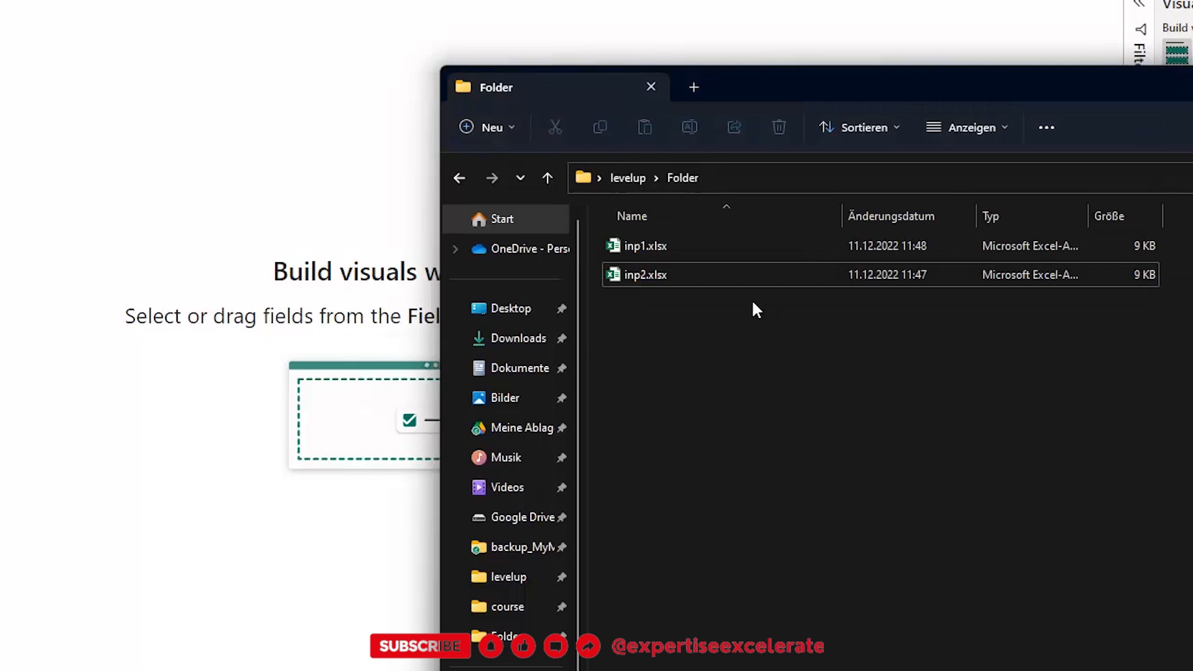
click(646, 277)
double_click(645, 275)
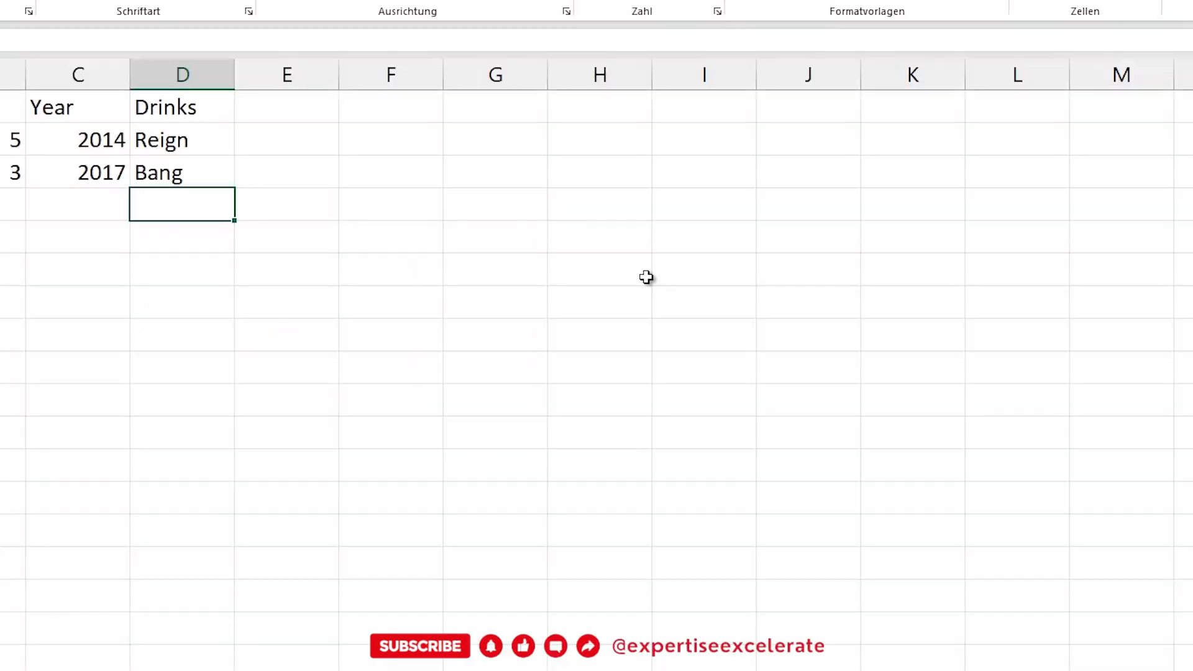
click(266, 109)
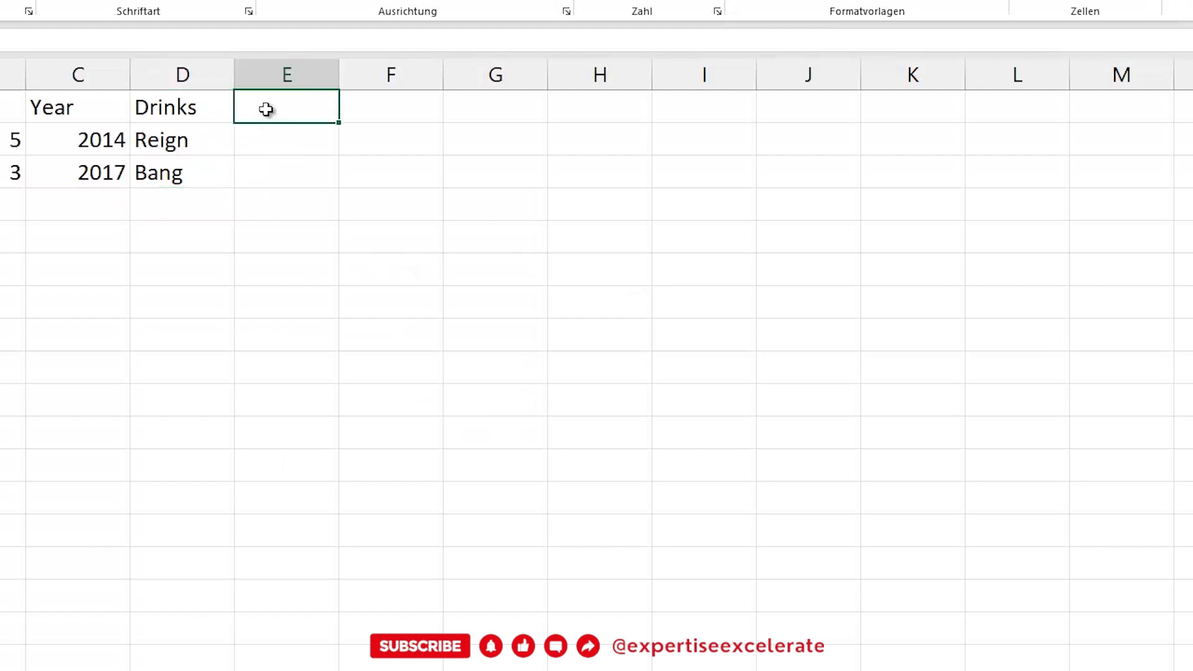
text(Food)
key(Return)
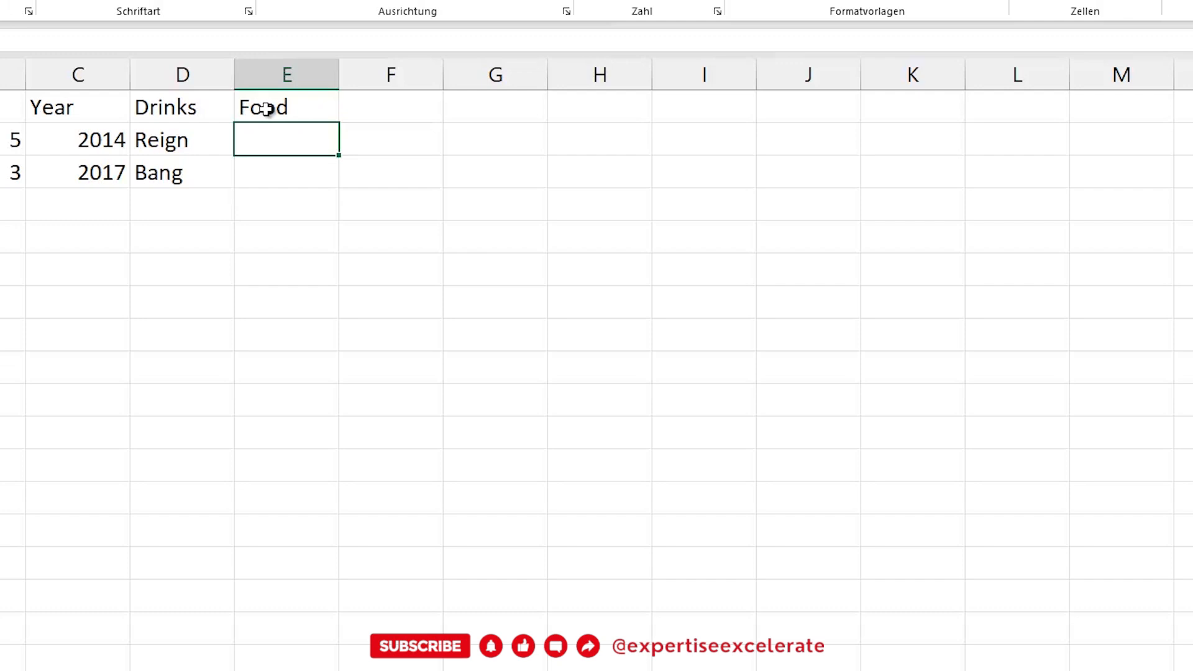
text(Burge)
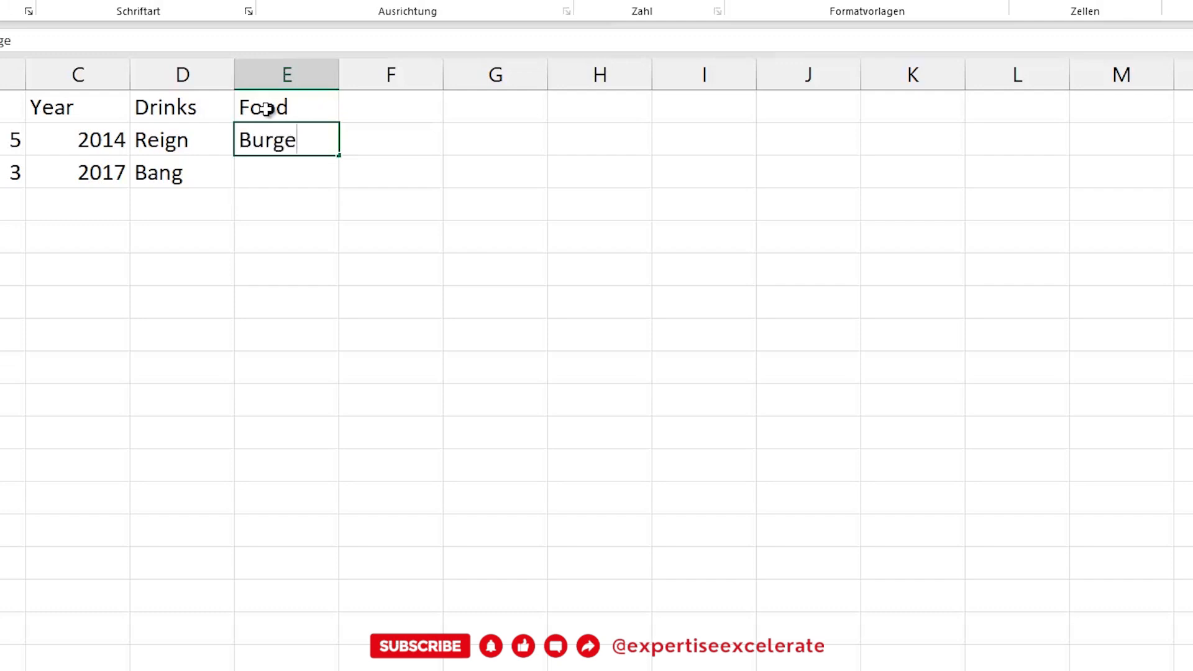
text(r)
key(Return)
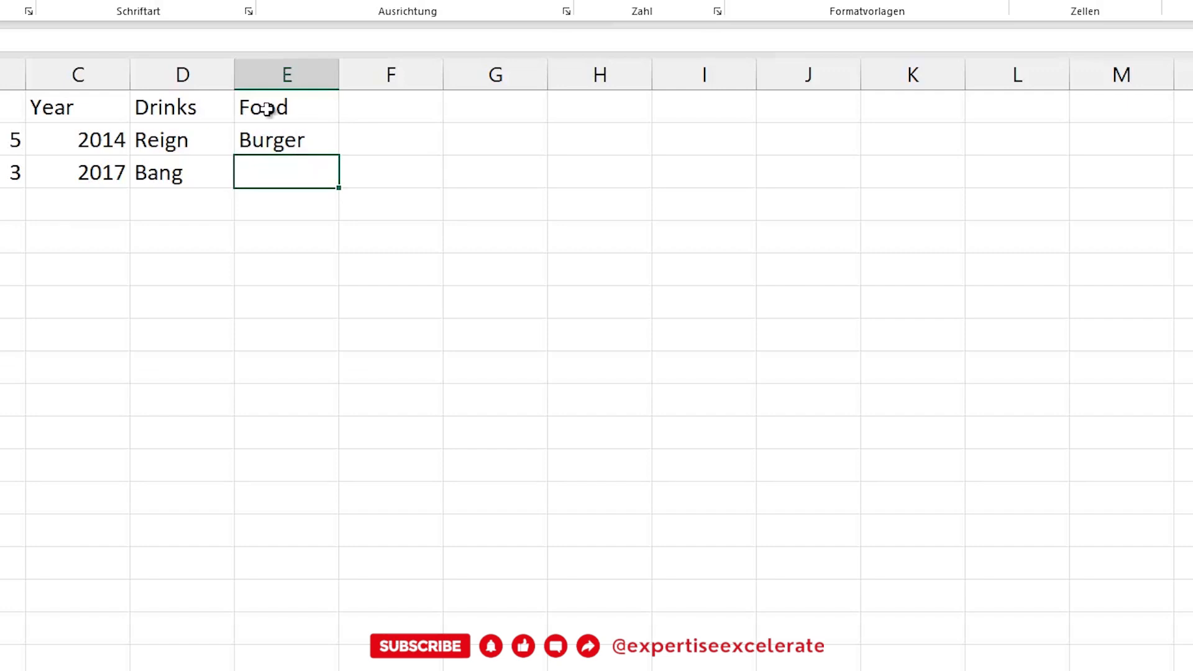
text(Pizza)
key(Return)
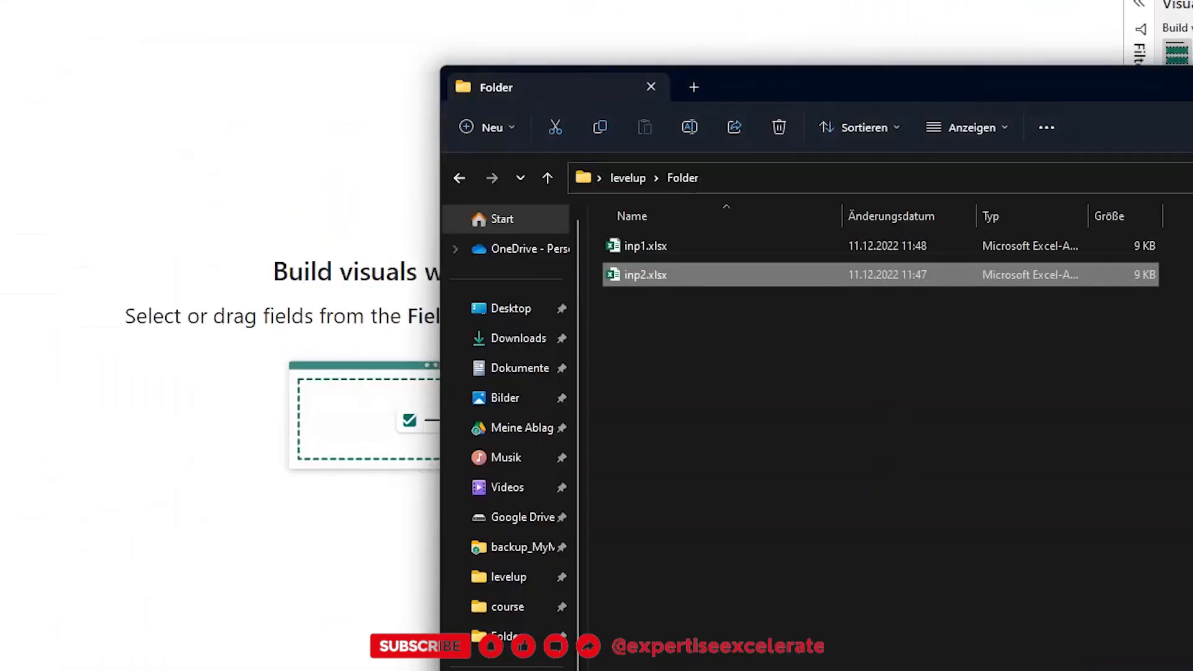
click(38, 47)
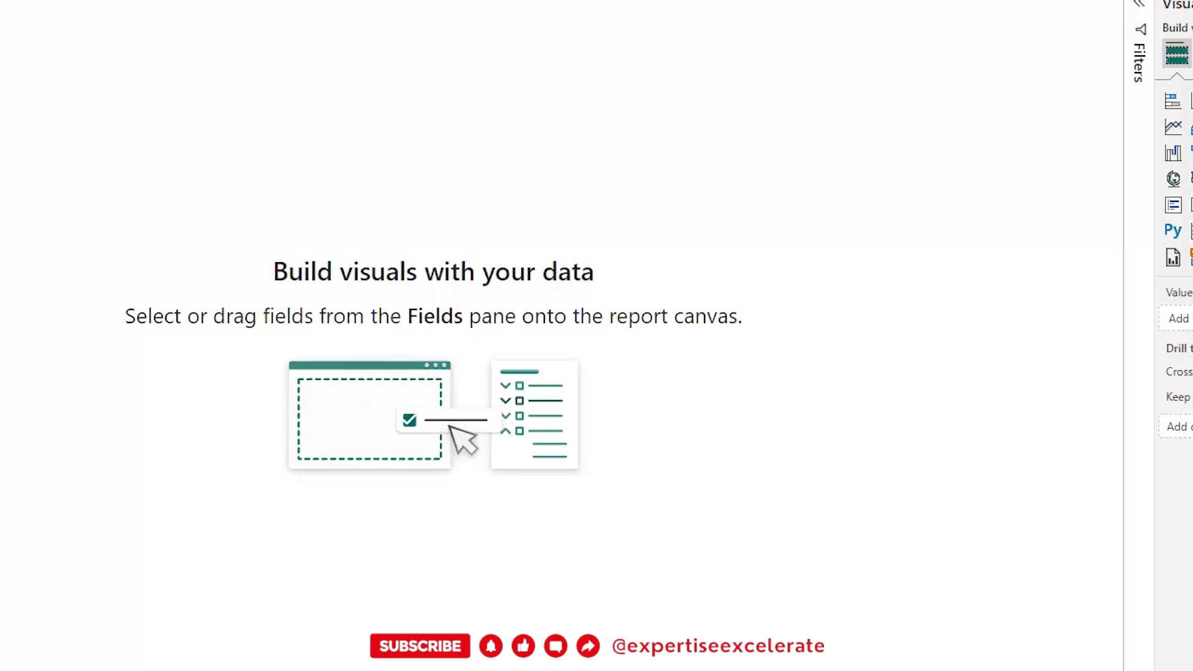
- Reopen inp2.xlsx and delete the Food column E
key(alt+Tab)
double_click(648, 269)
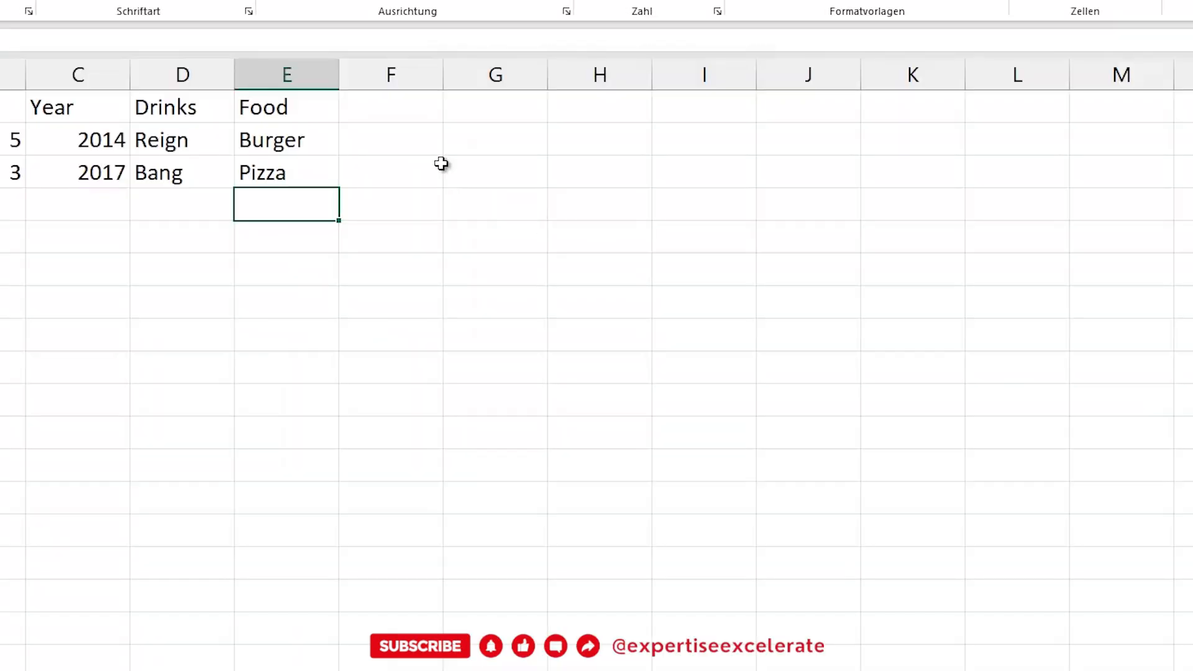
click(296, 75)
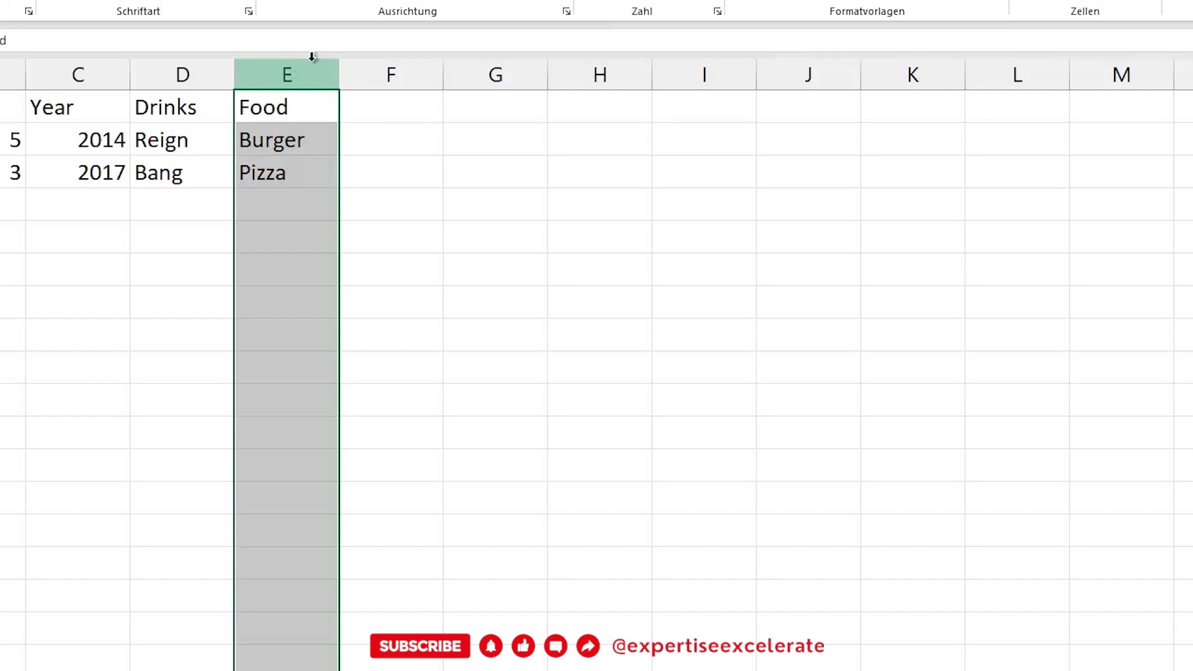
key(ctrl+minus)
click(156, 77)
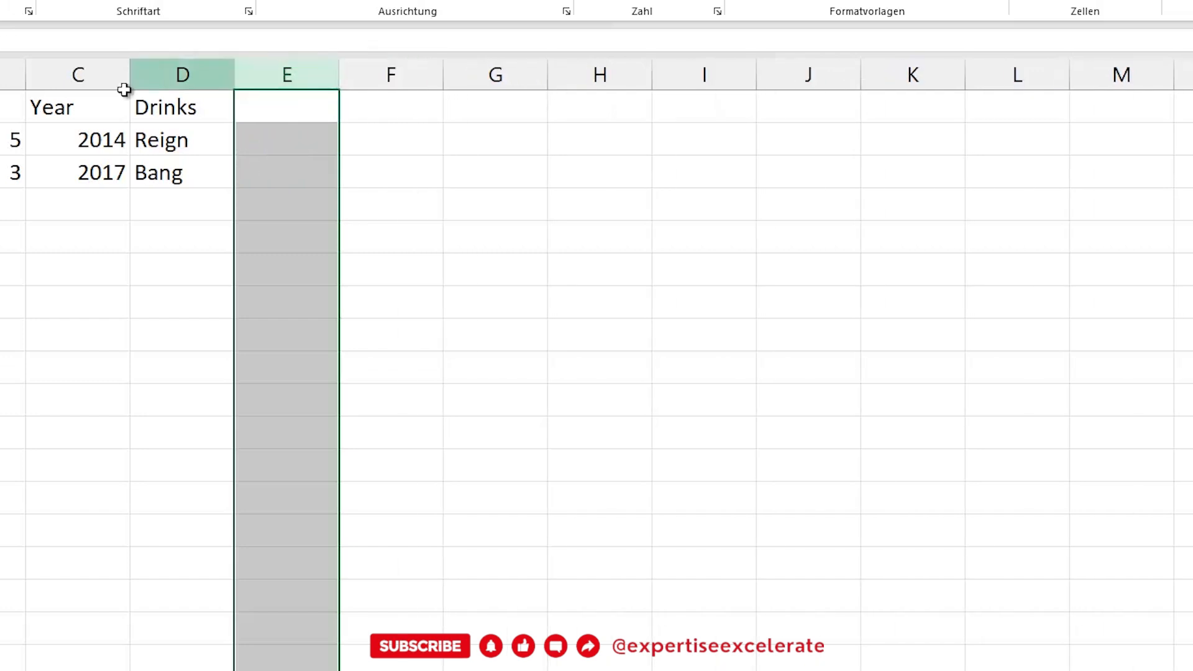
click(128, 149)
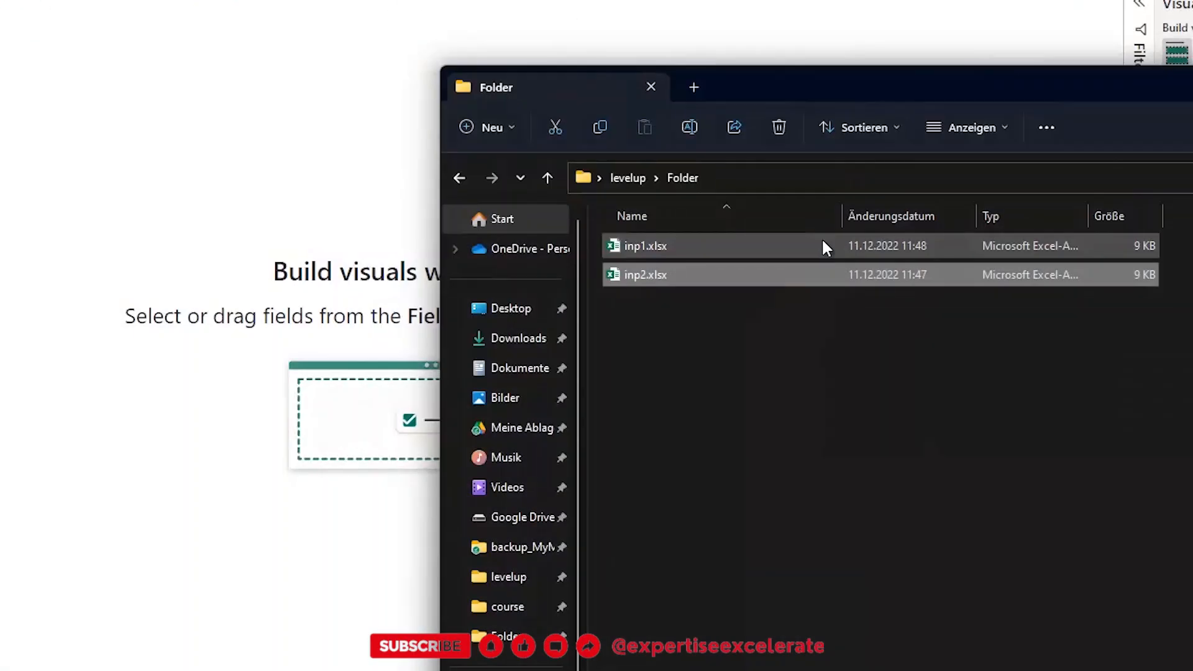
- Replace both hard-coded column name lists in the Table.ExpandTableColumn formula with a single ExtractHeaders argument
click(80, 151)
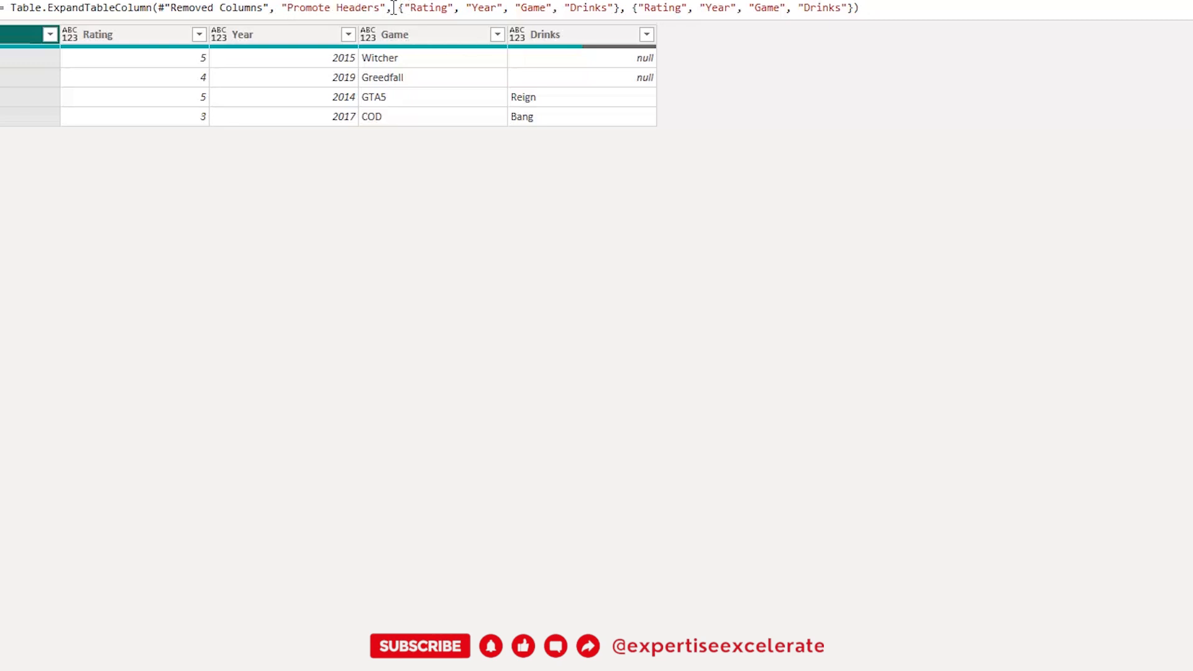
drag(403, 7, 848, 7)
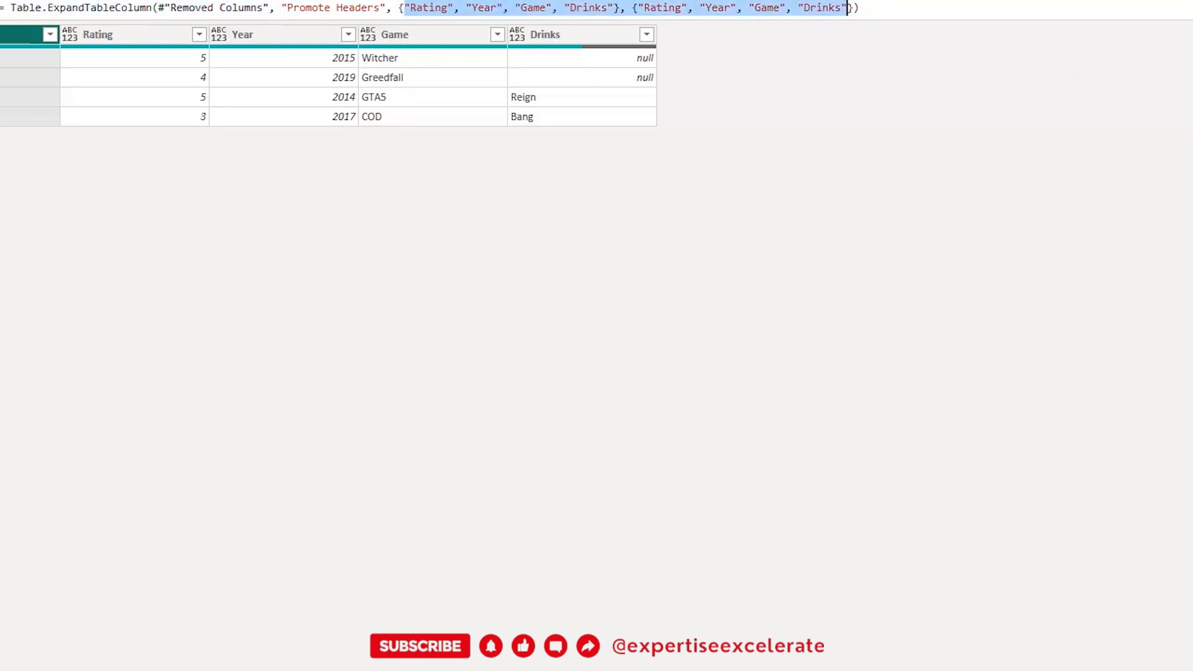
click(848, 8)
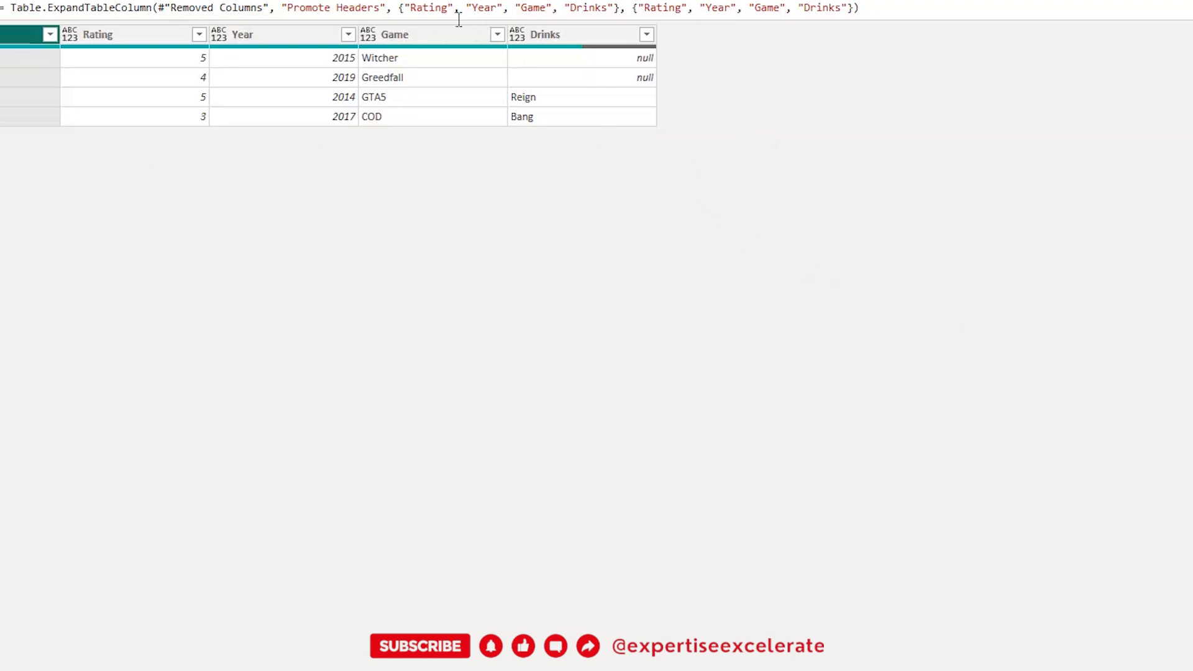
drag(399, 6, 853, 7)
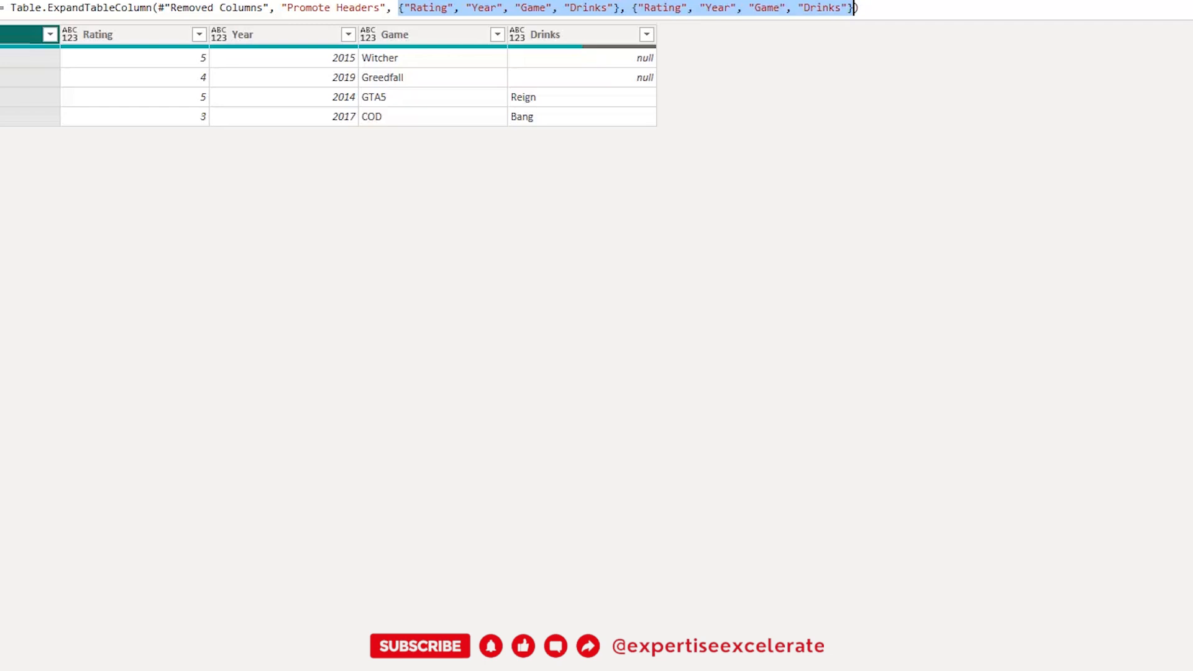
key(BackSpace)
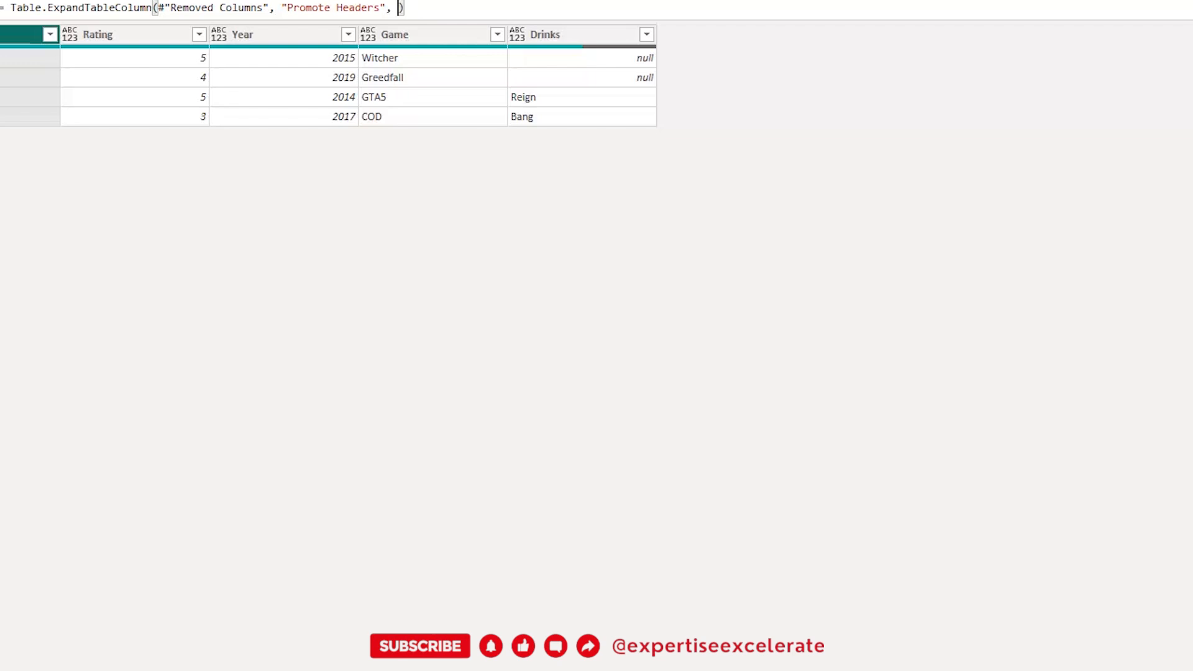
text(Extr)
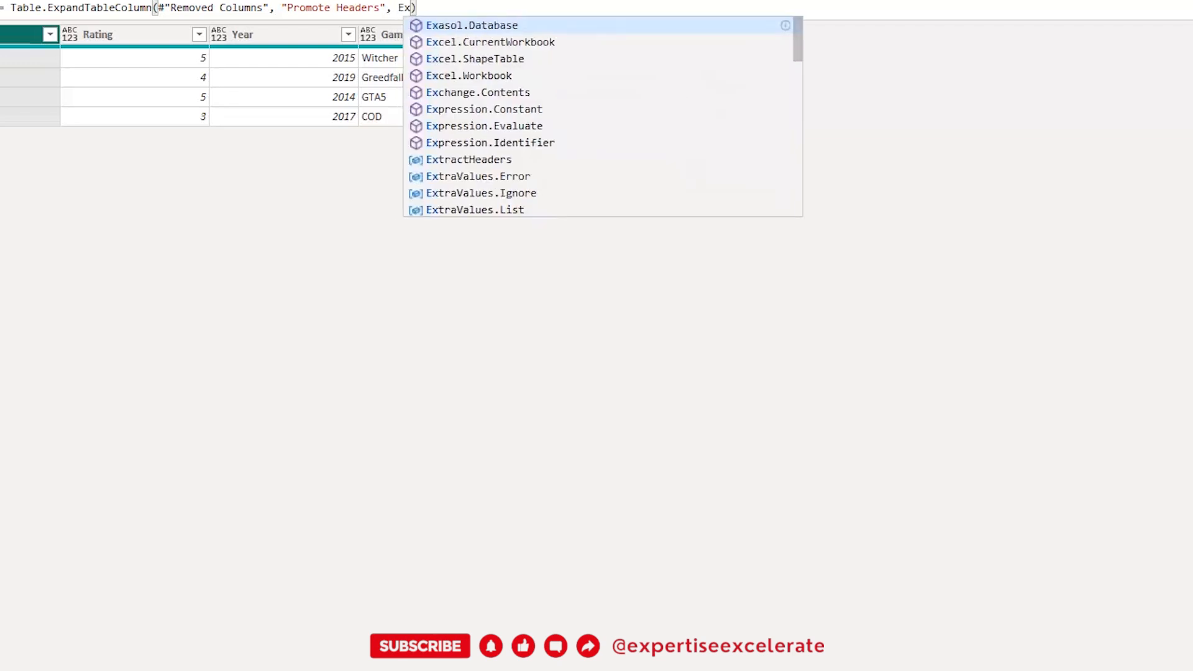
text(a)
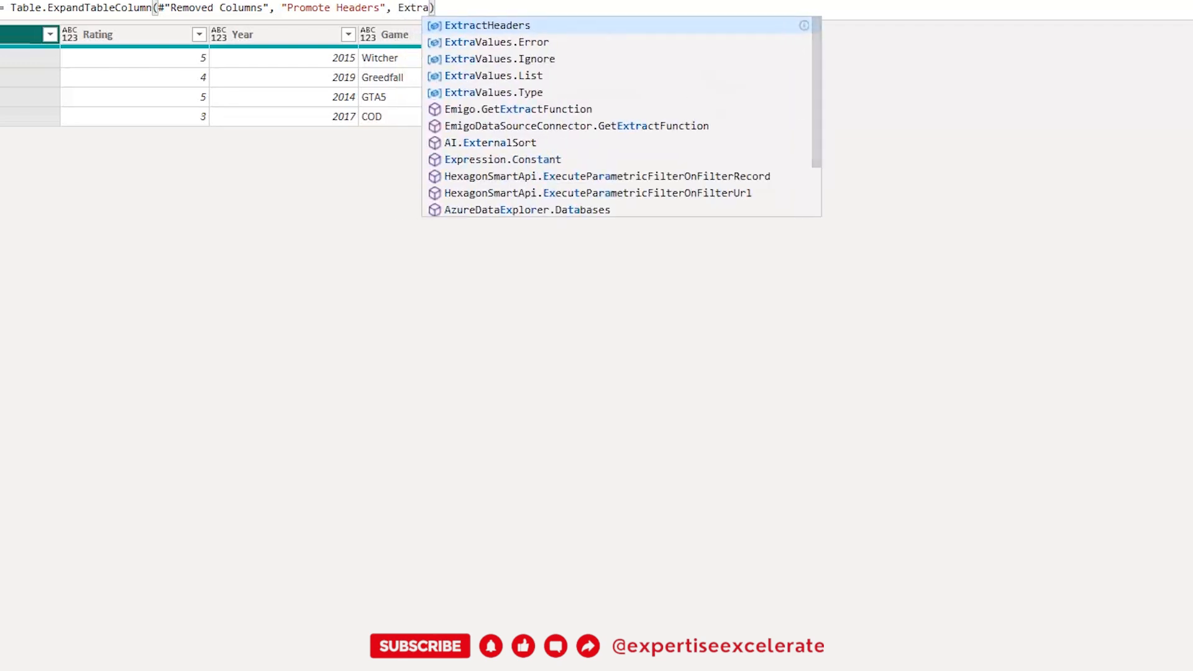
key(Return)
key(Return)
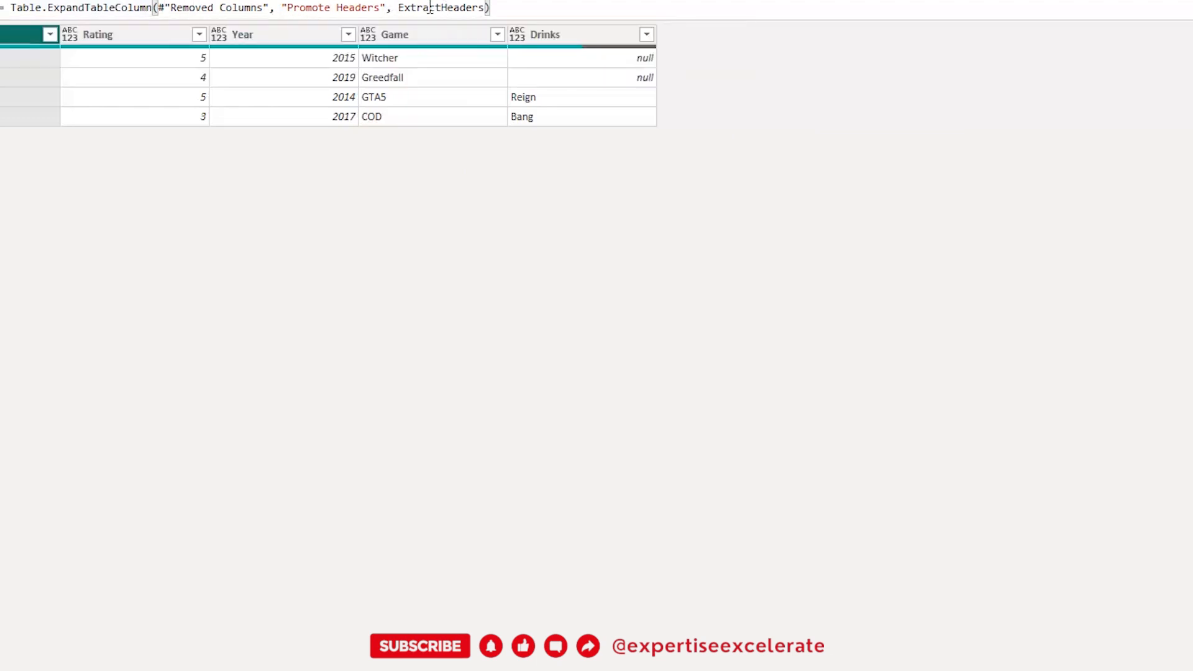
mouse_move(421, 6)
click(531, 7)
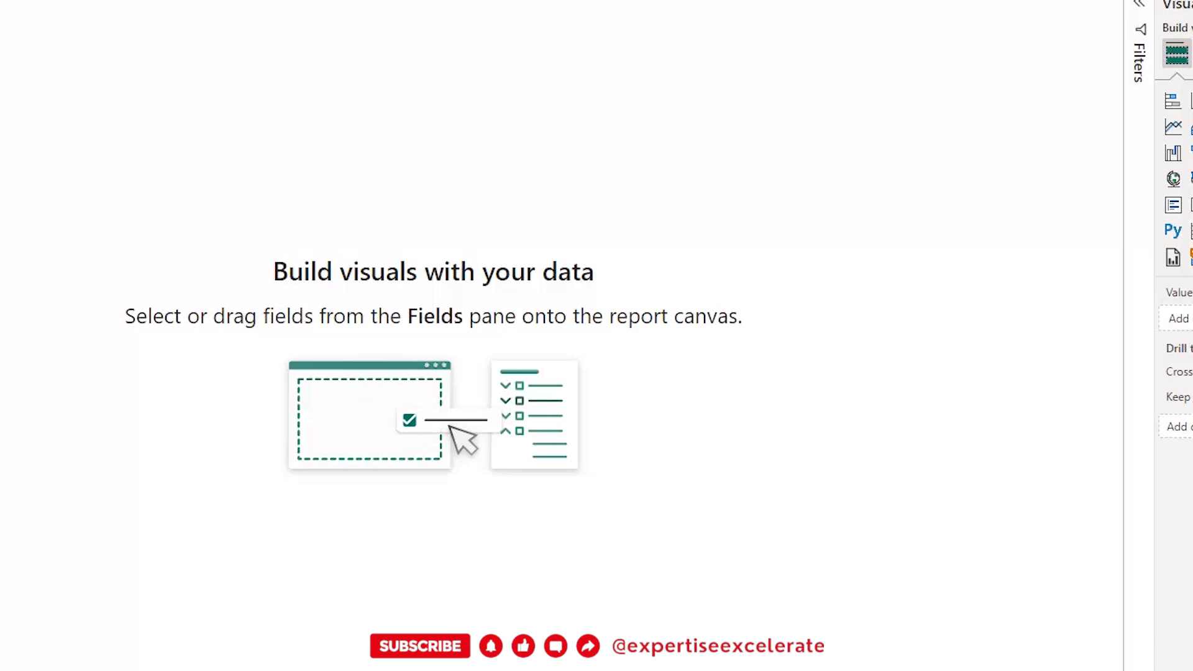
- Open inp2.xlsx again and add a Food column in E with the entries Pizza and Burger
key(alt+Tab)
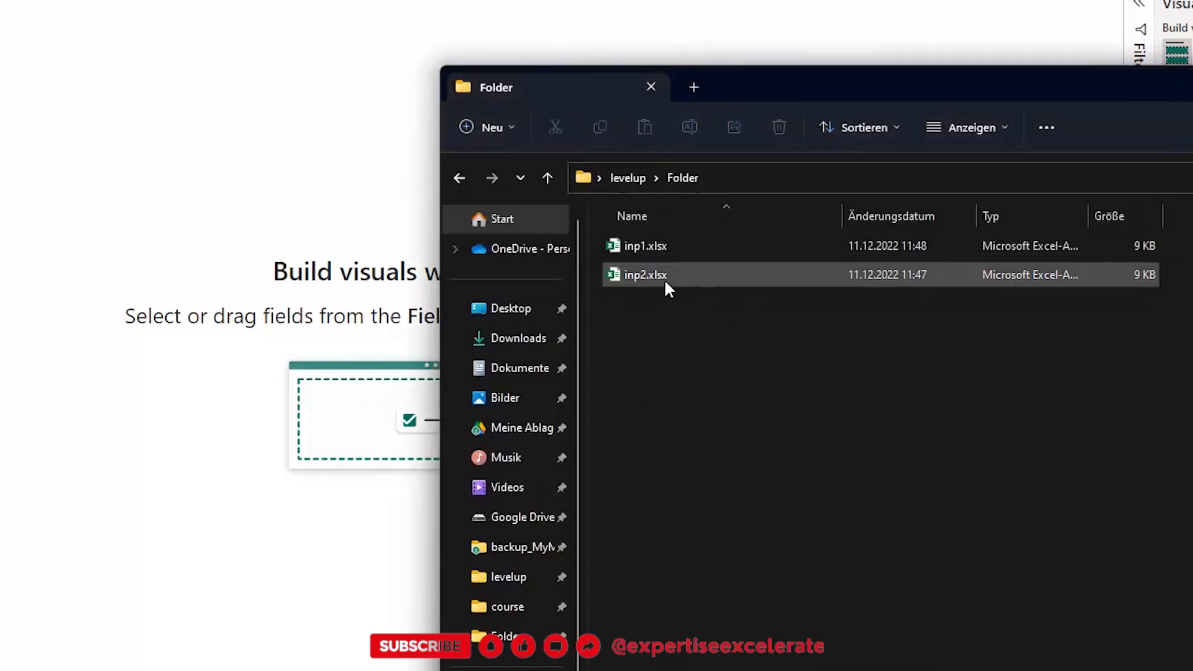
double_click(640, 274)
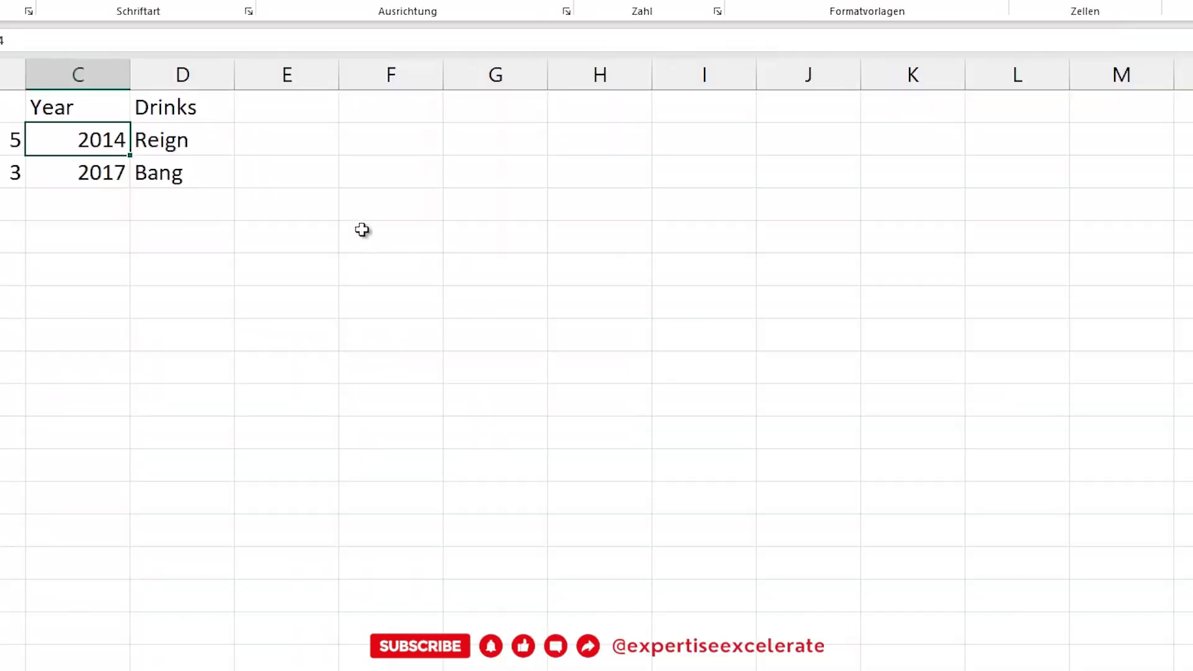
click(261, 105)
text(Food)
key(Return)
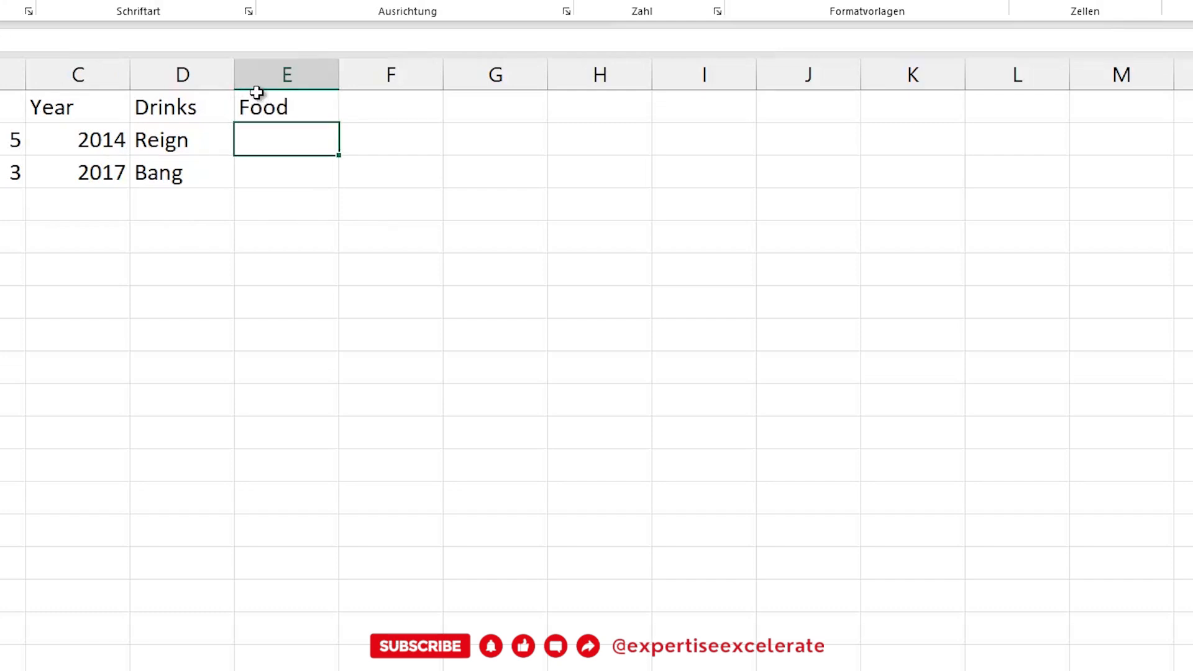
text(Pizza)
key(Return)
text(Burger)
key(Return)
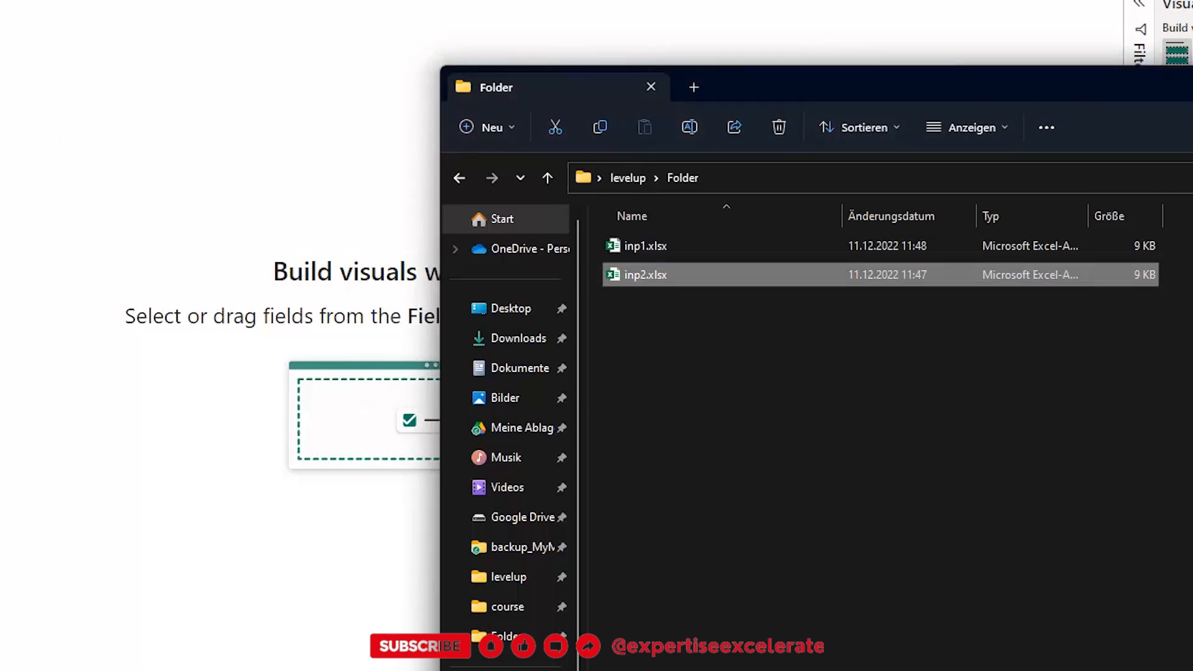
click(128, 163)
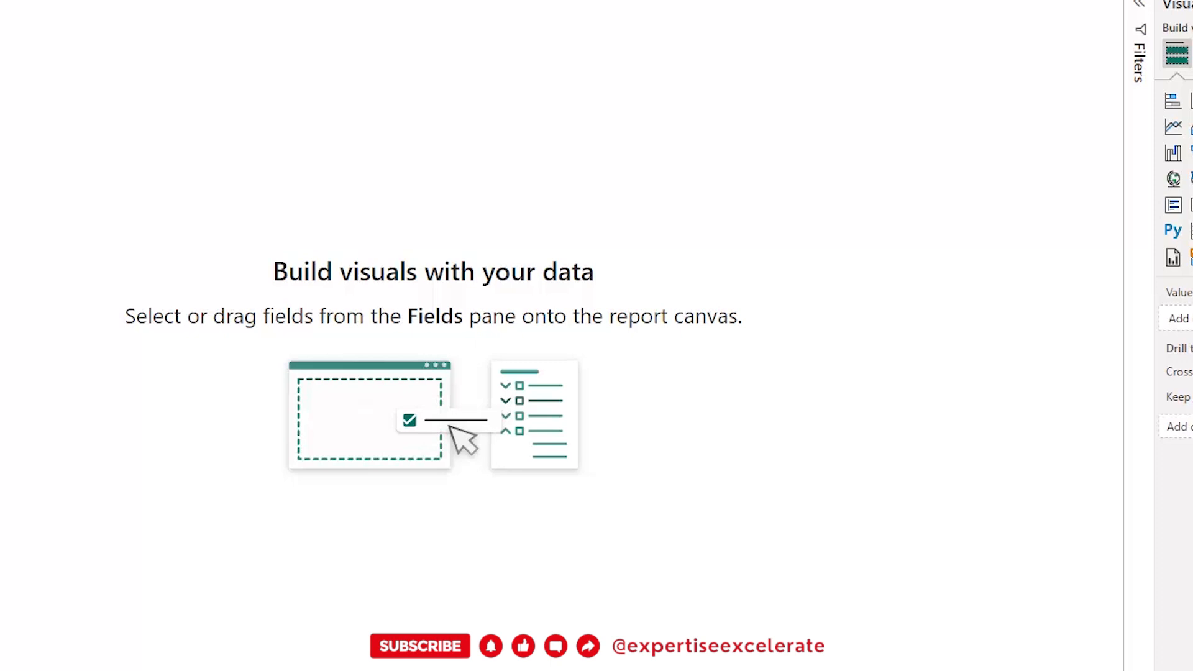
- Reopen inp2.xlsx from the source folder and clear the Food column E
key(alt+Tab)
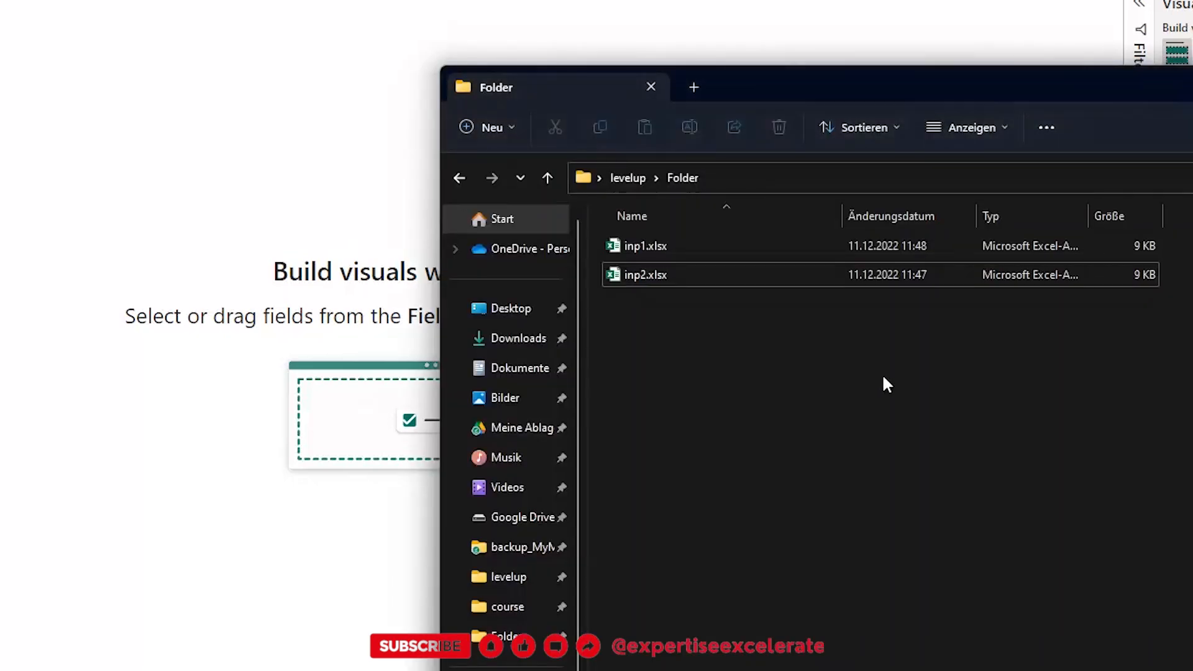
double_click(630, 274)
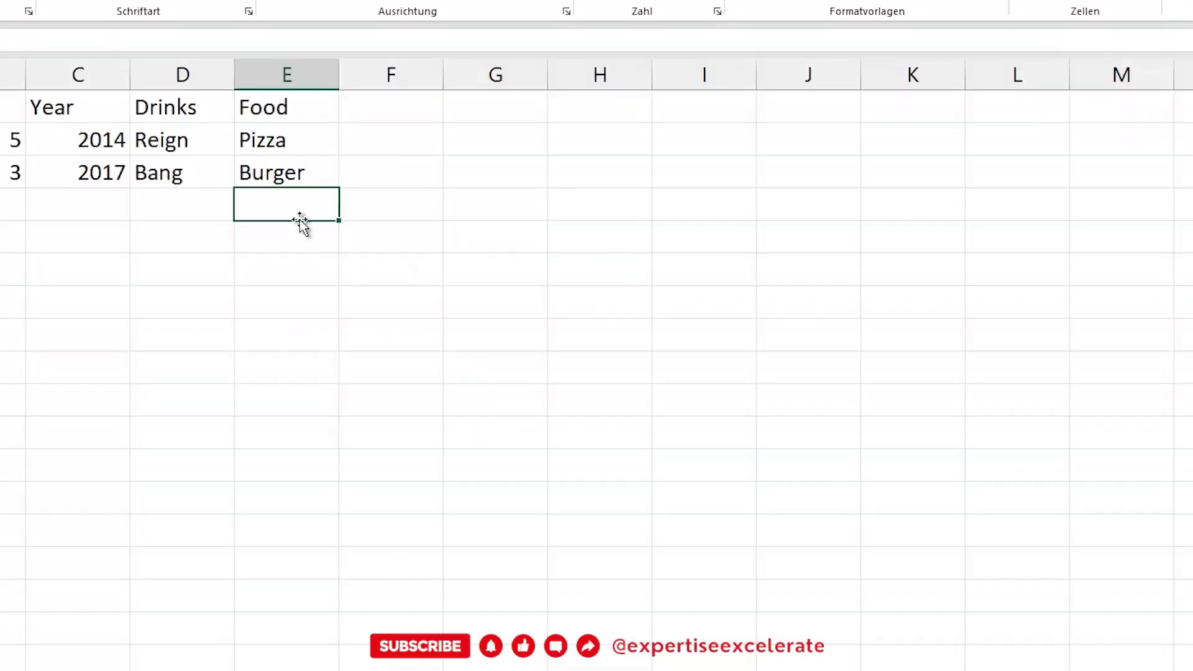
click(285, 75)
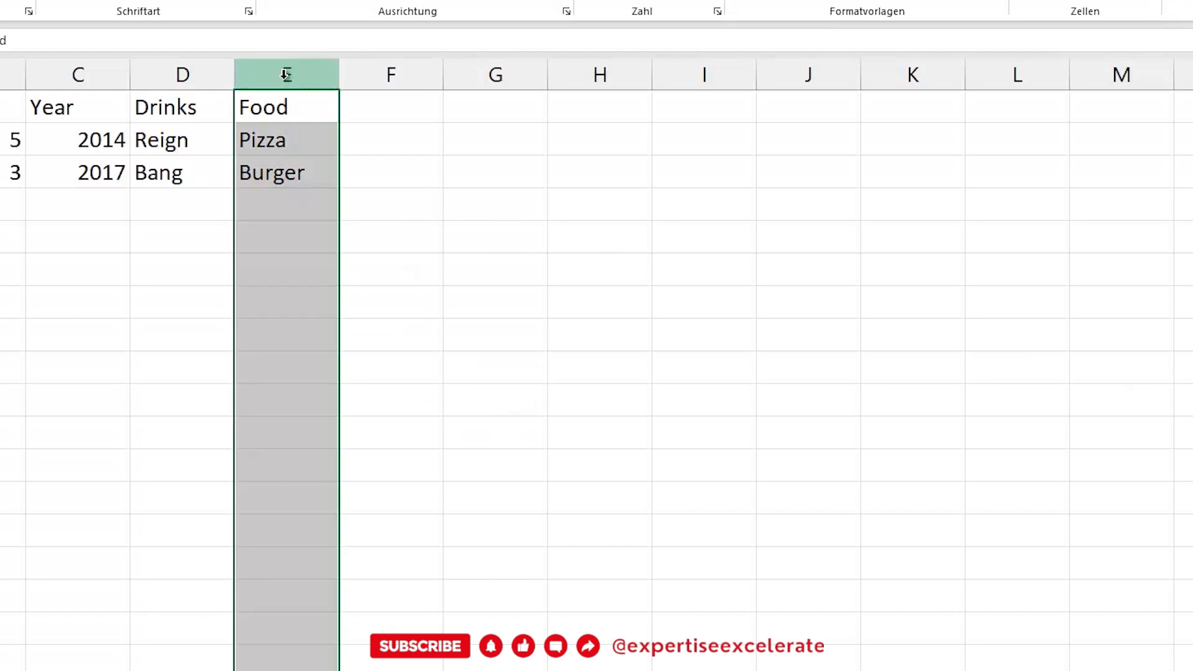
key(Delete)
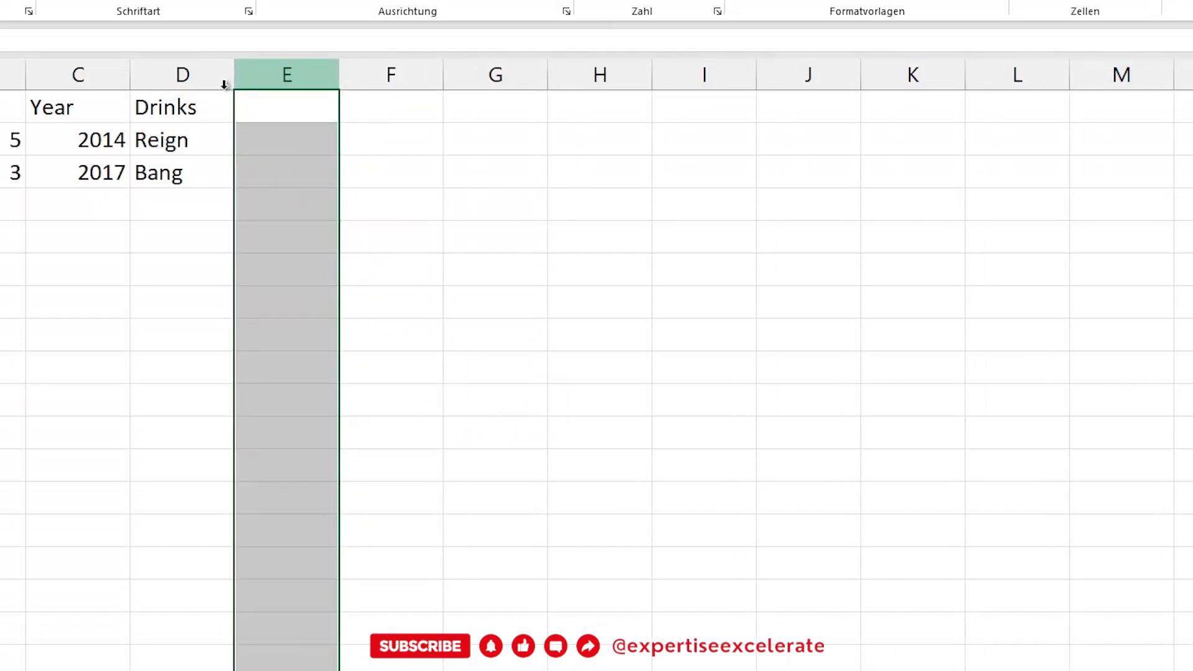
click(294, 150)
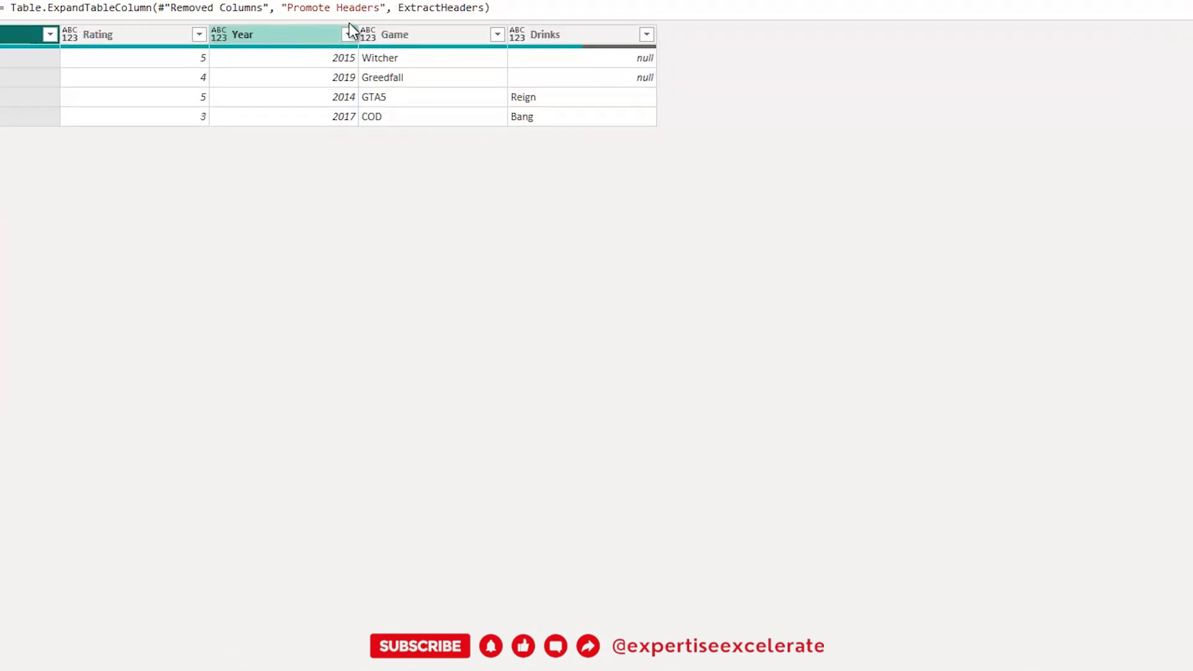
click(523, 36)
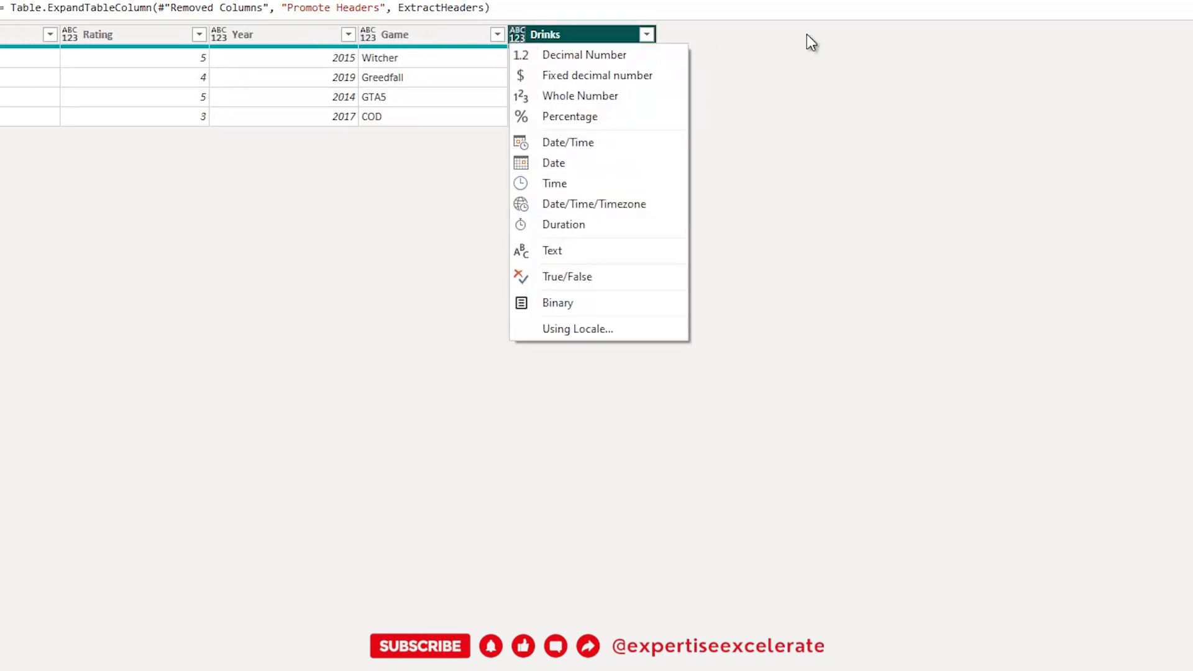
click(787, 55)
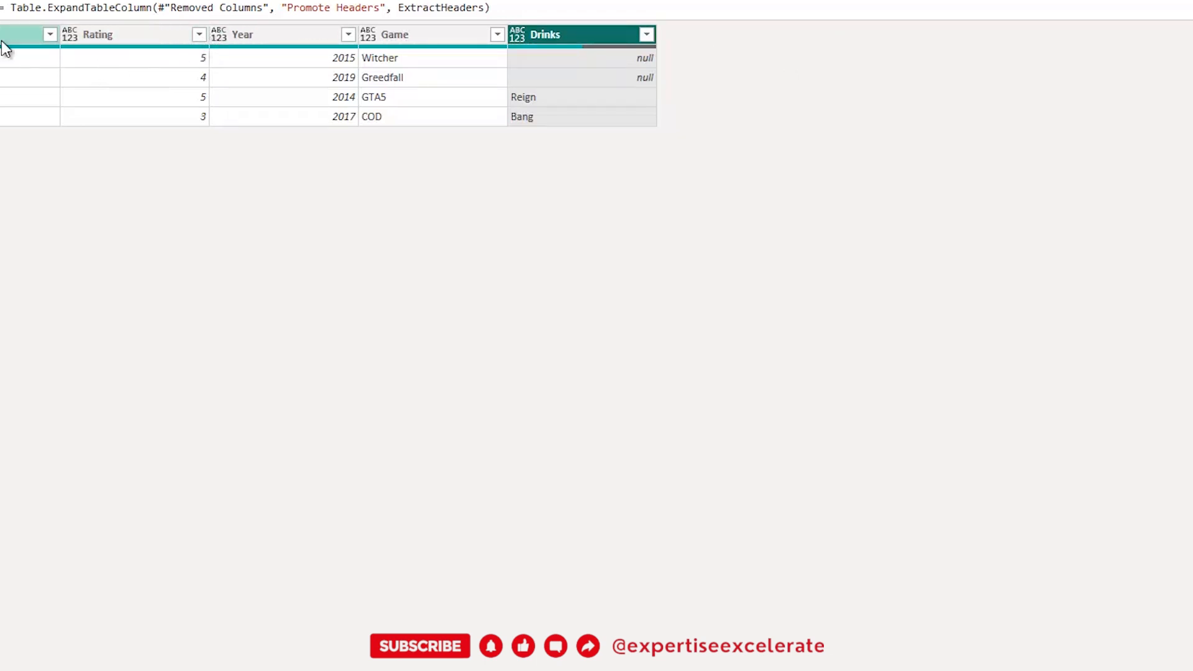
click(94, 36)
click(306, 38)
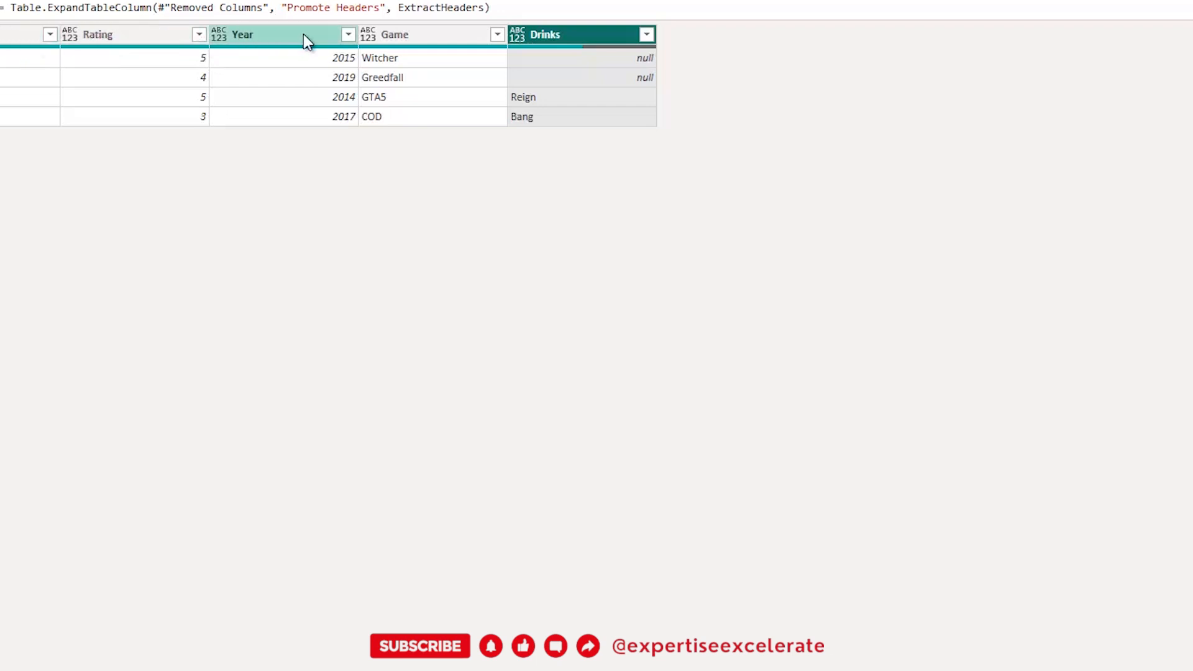
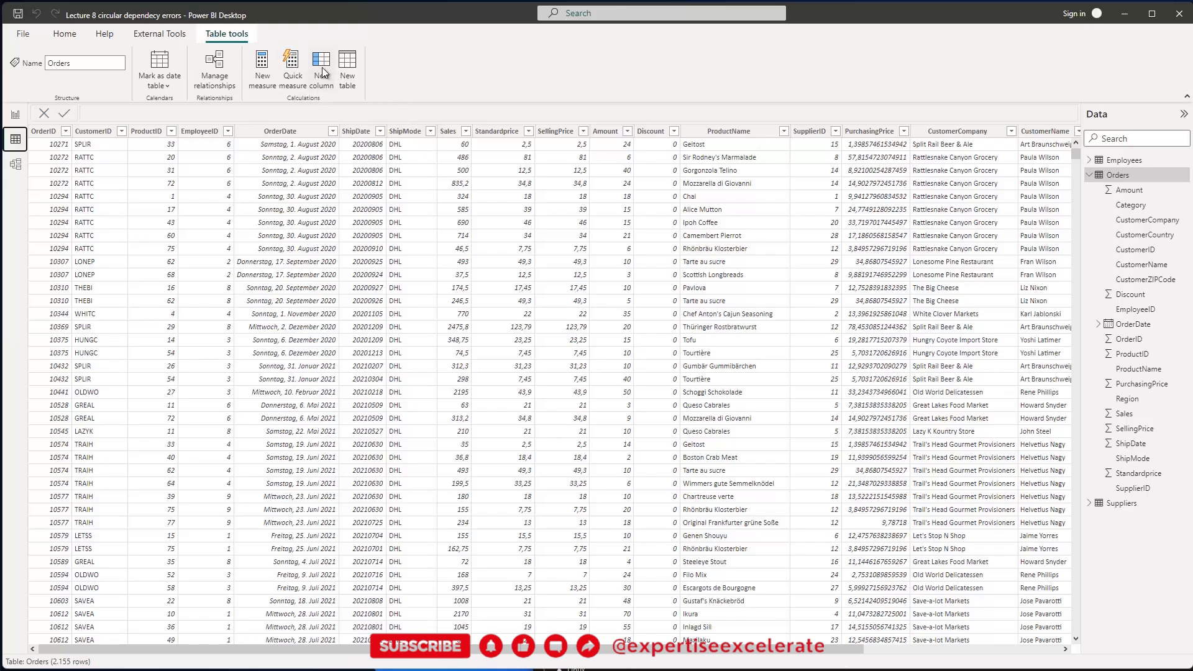
- Add a calculated column to the Orders table and name it TotalSalesColumn, continuing its formula on a second line
click(322, 69)
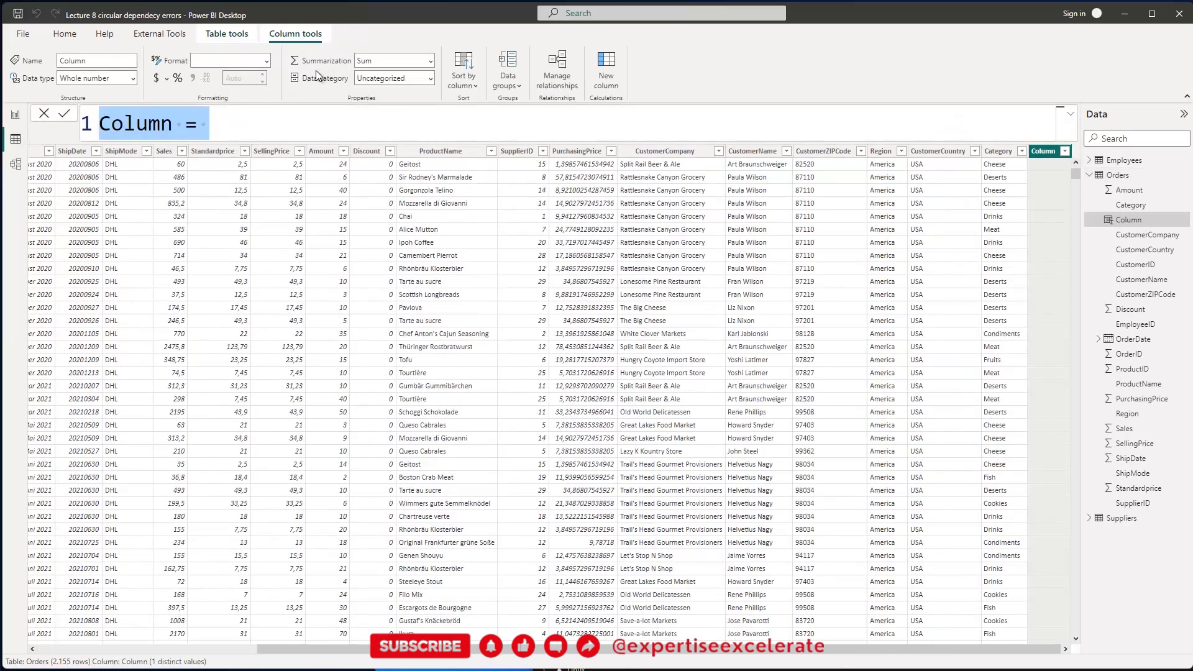
text(T)
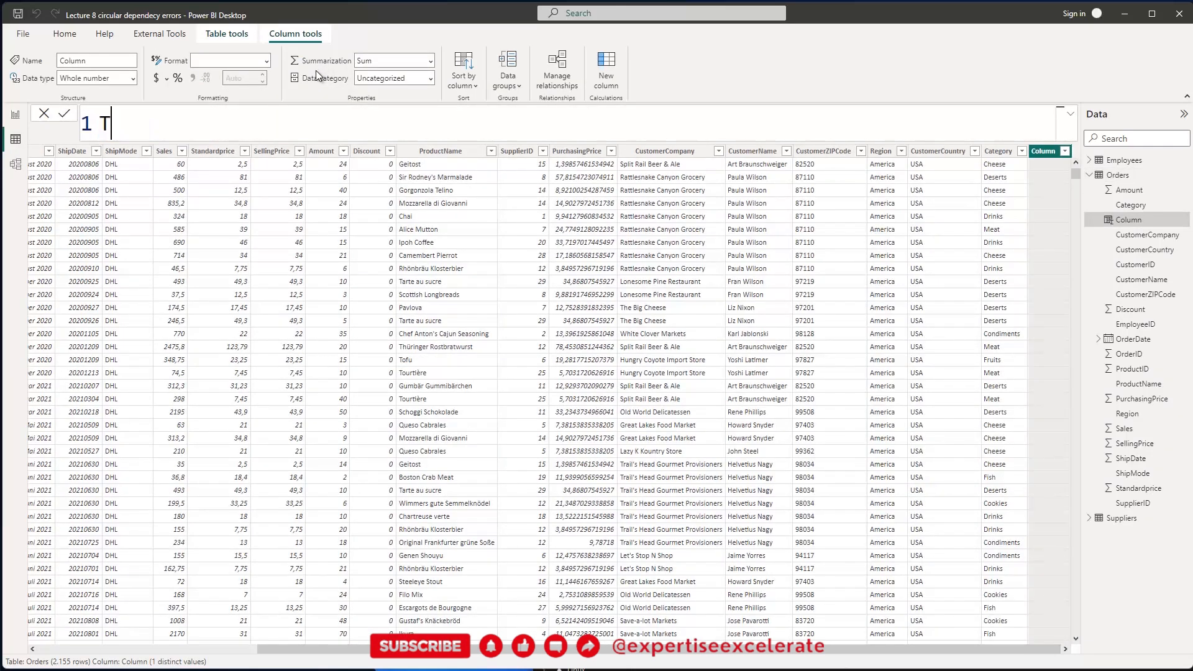
text(otalSales)
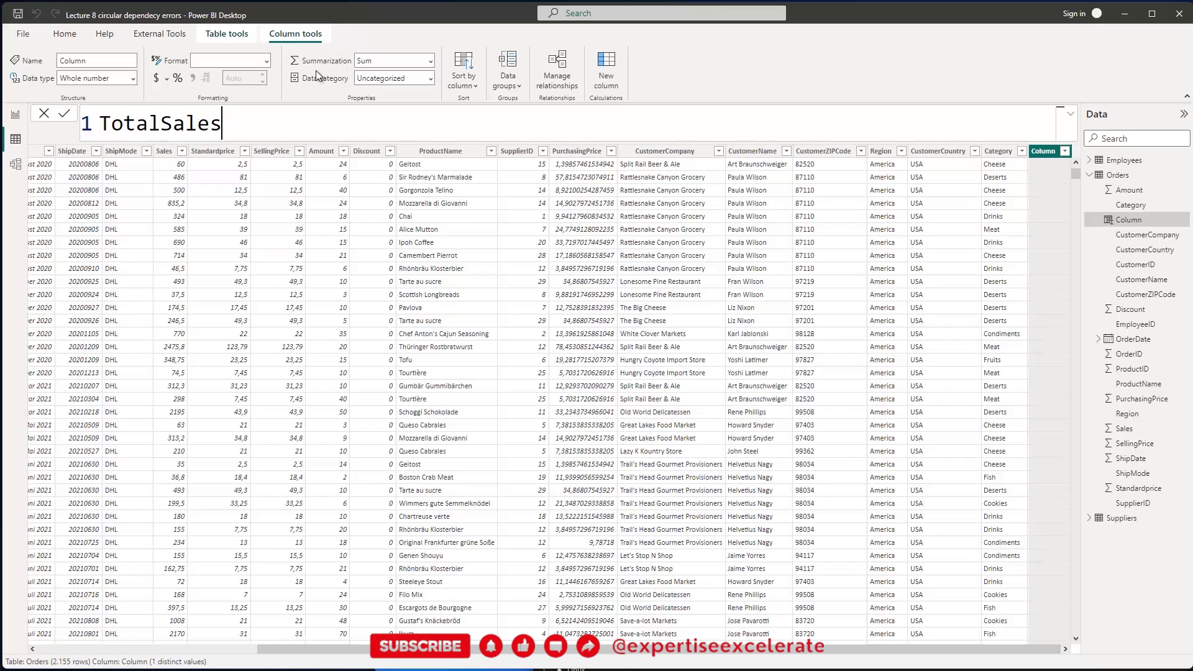
text(Column =)
key(shift+Return)
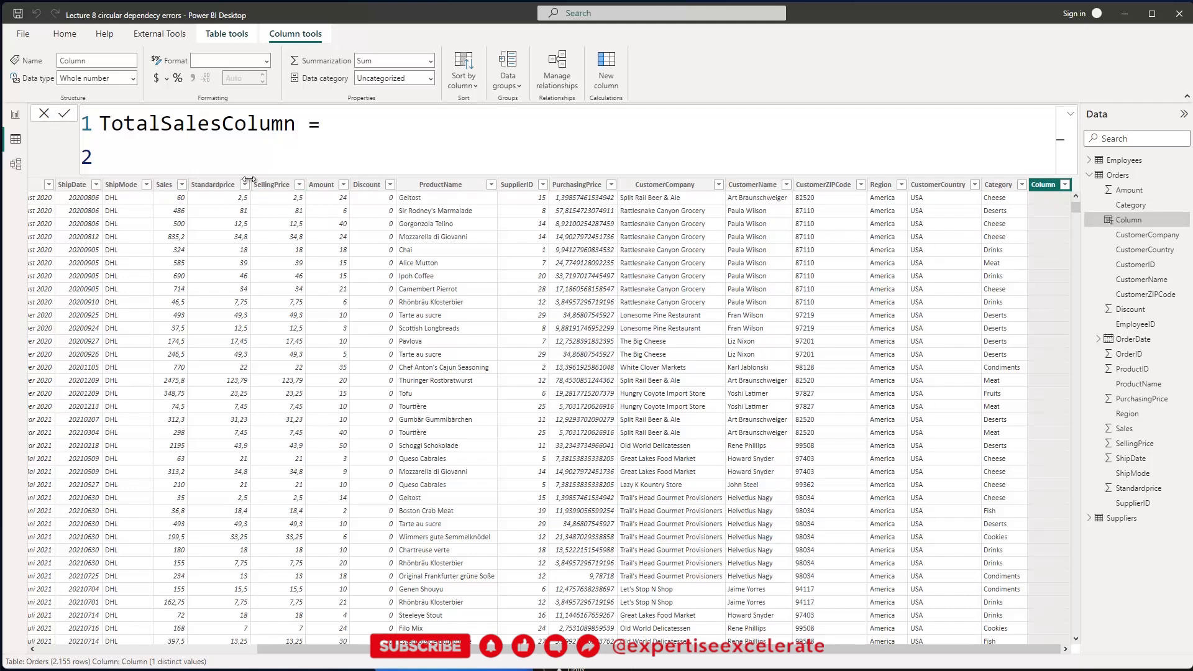
- Begin the TotalSalesColumn formula with CALCULATE around a SUMX that iterates over the Orders table
text(Calc)
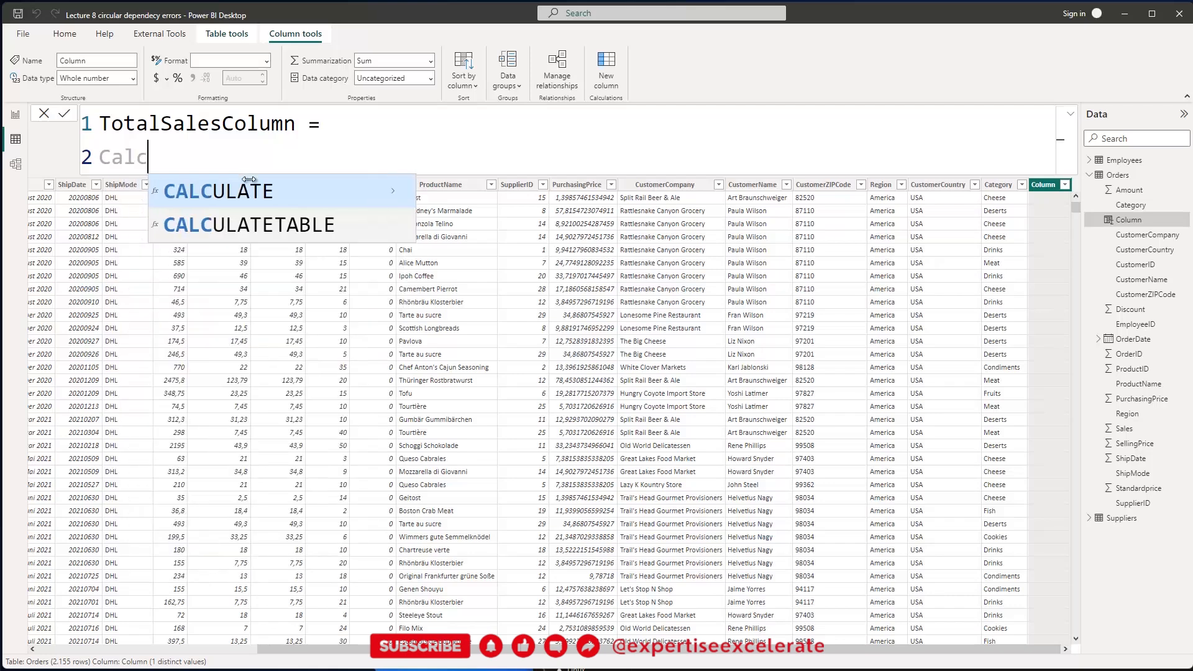
key(Tab)
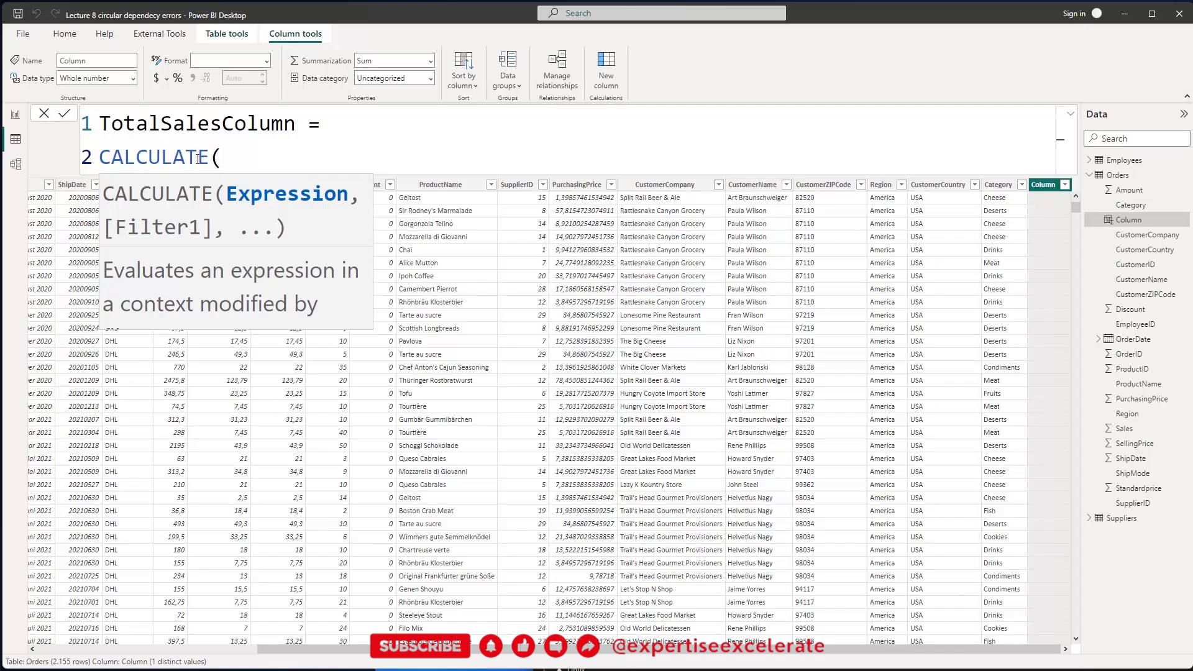
text(Sumx()
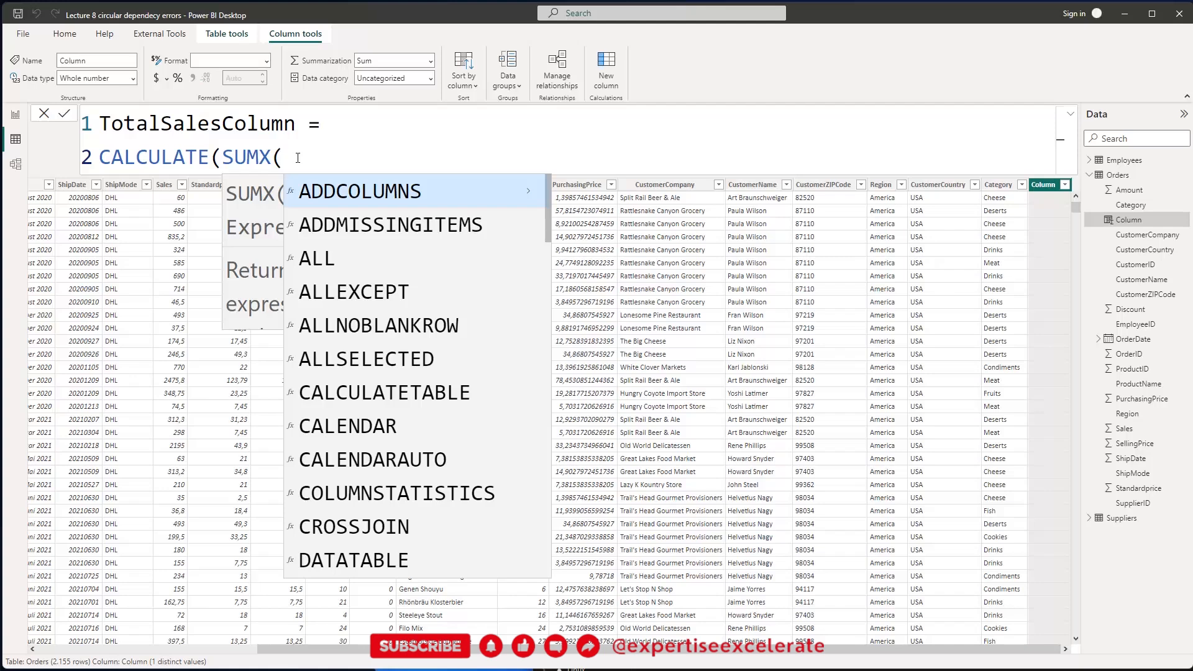
text(se)
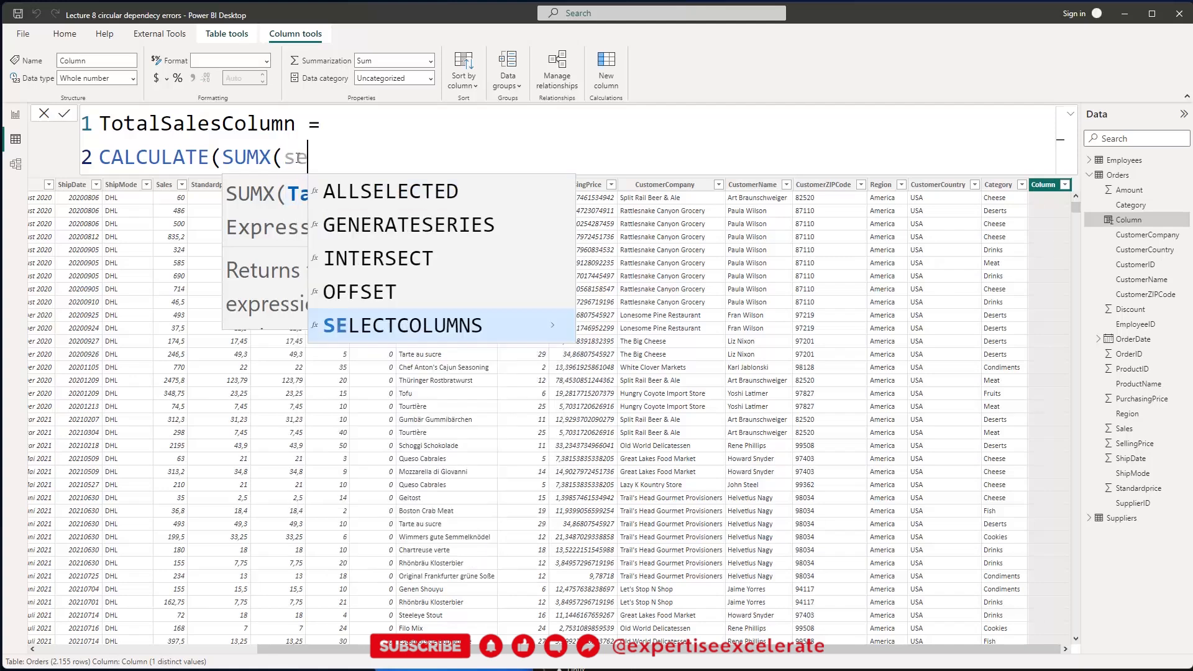
text(ll)
key(BackSpace)
key(BackSpace)
key(BackSpace)
key(BackSpace)
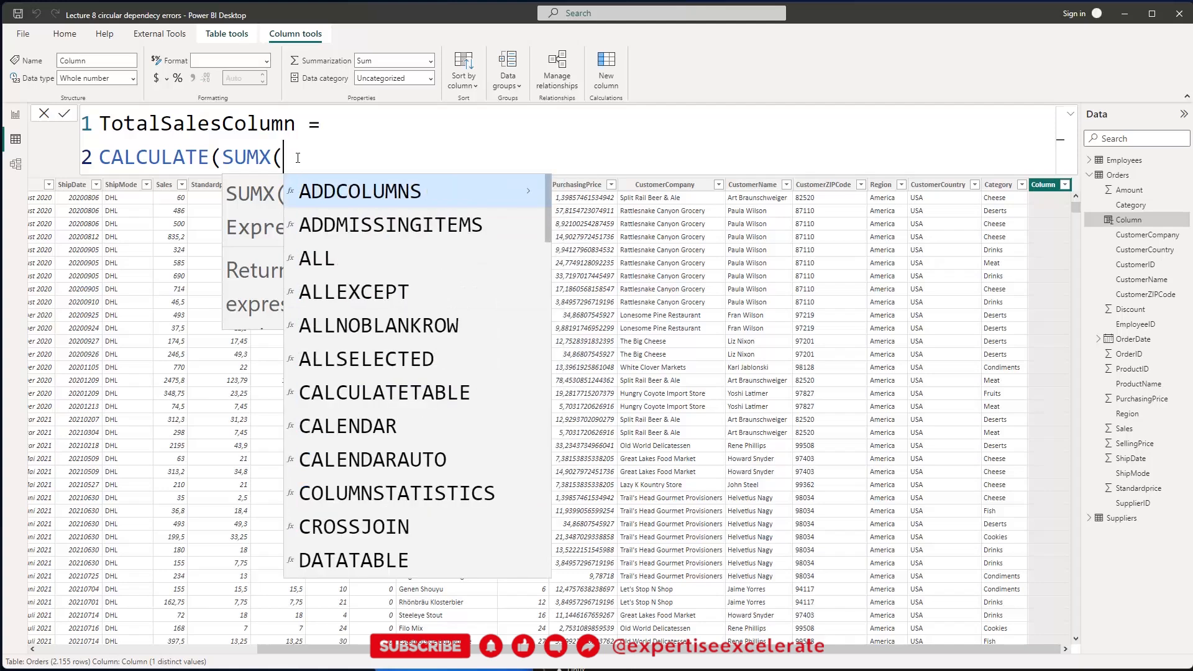
text(ord)
key(Tab)
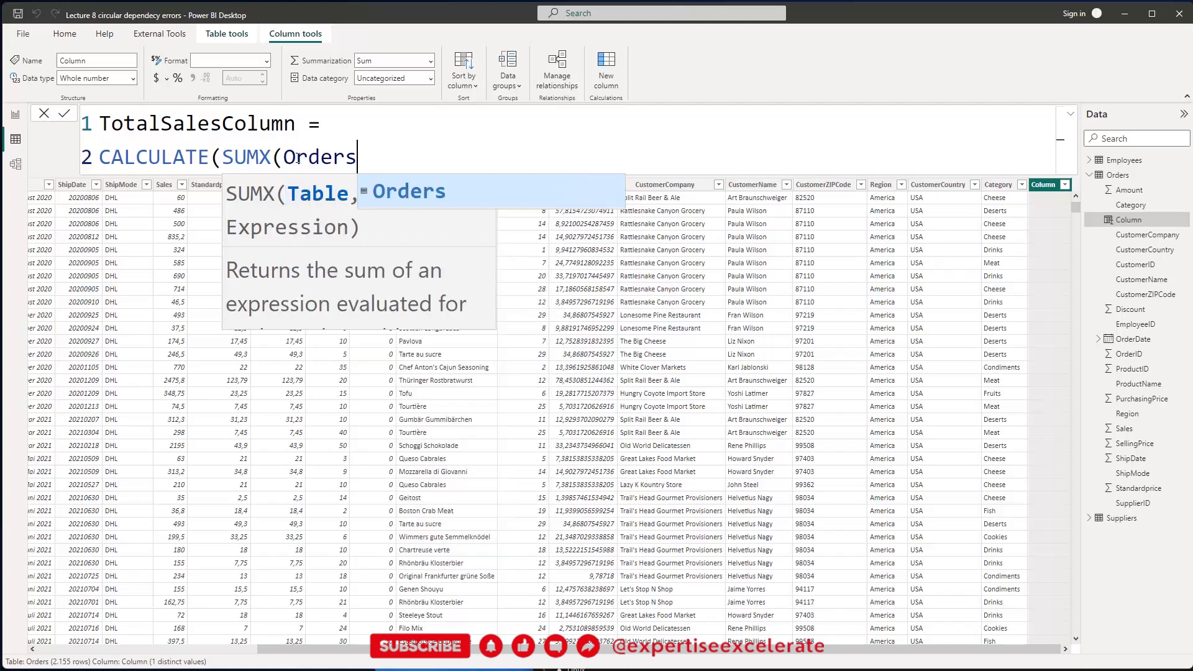
- Complete the SUMX expression with Orders[SellingPrice]*Orders[Amount], close both functions and commit the TotalSalesColumn formula
text(,sell)
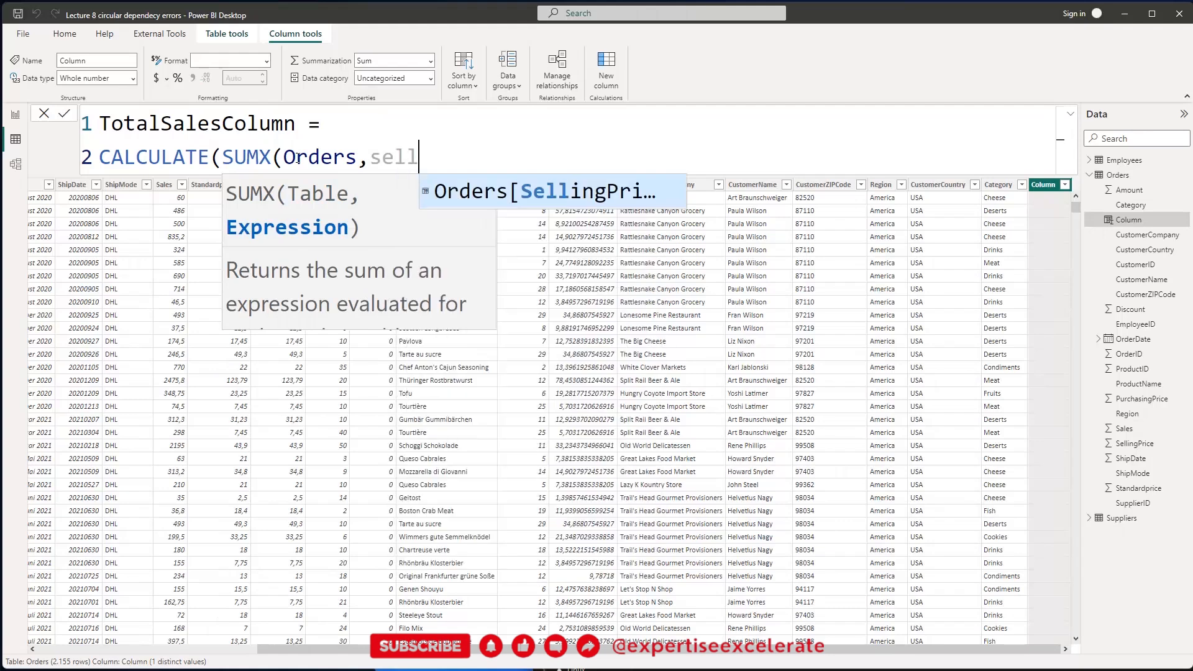
key(Tab)
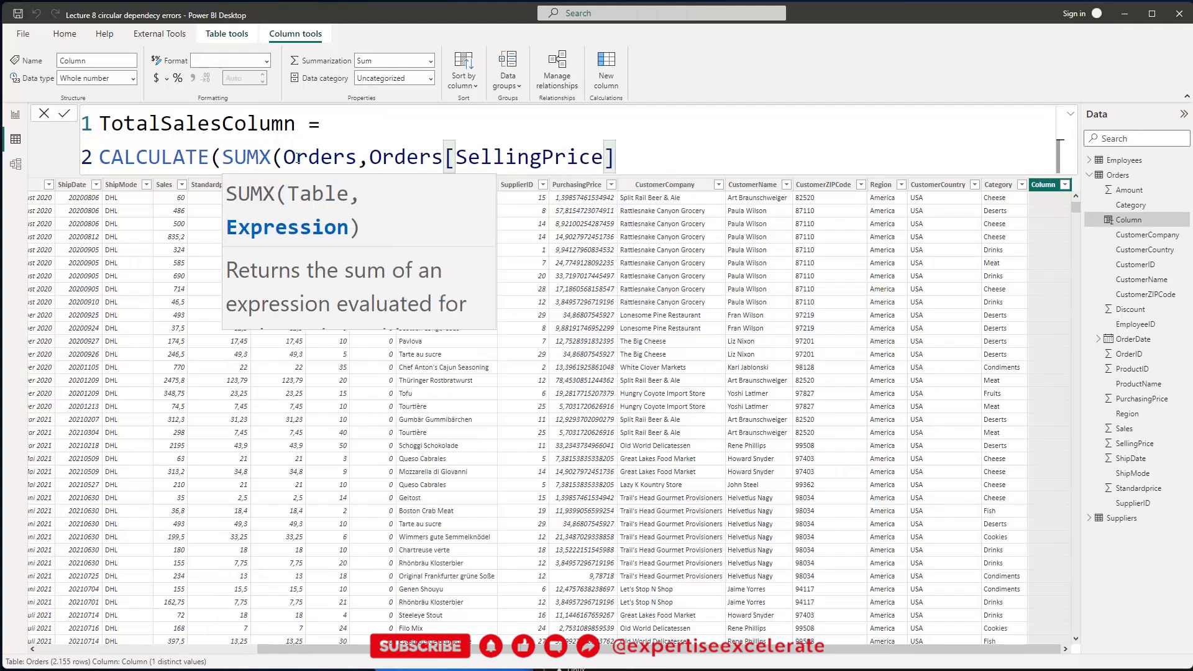
text(*)
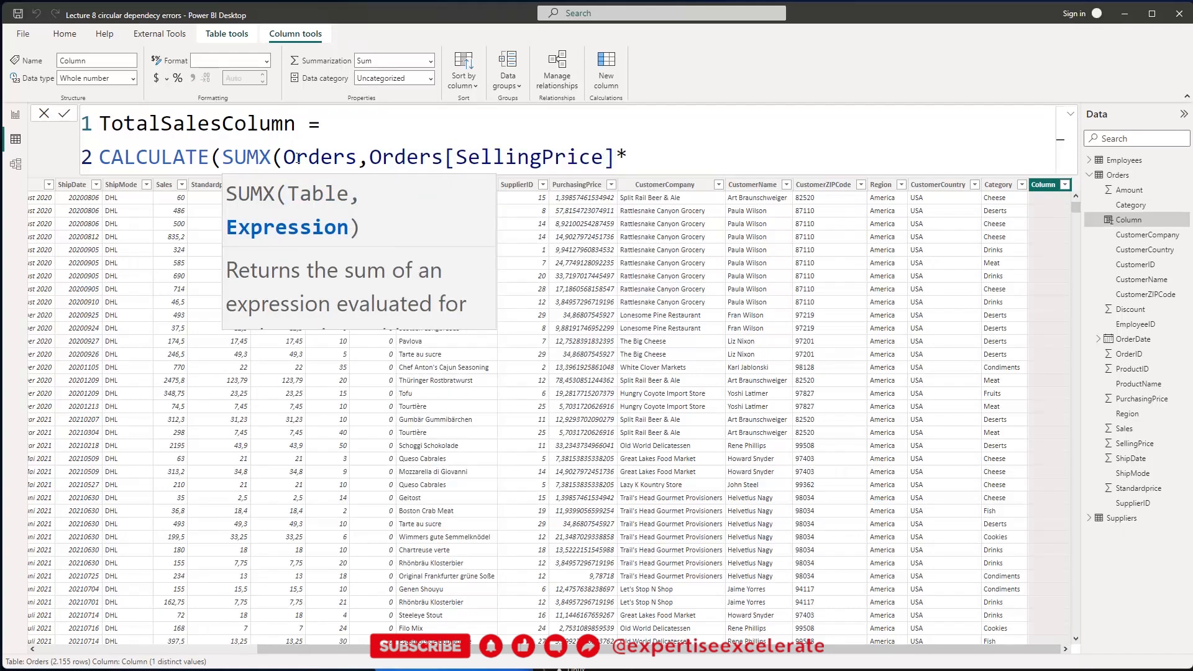
text(amou)
key(Tab)
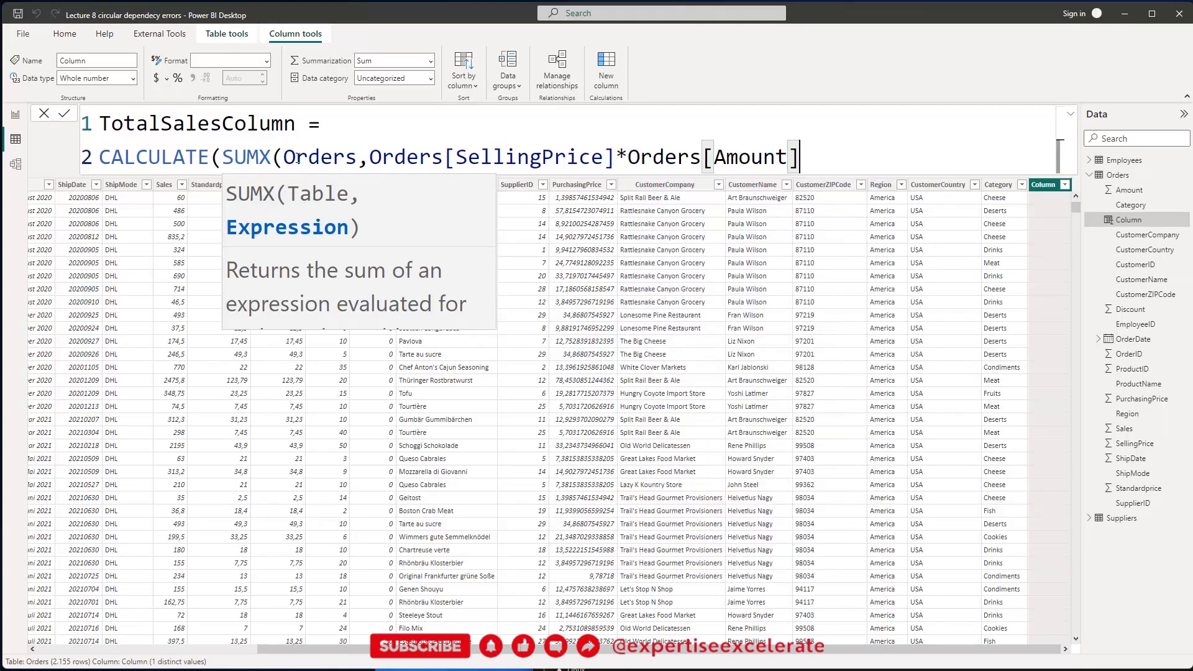
text())
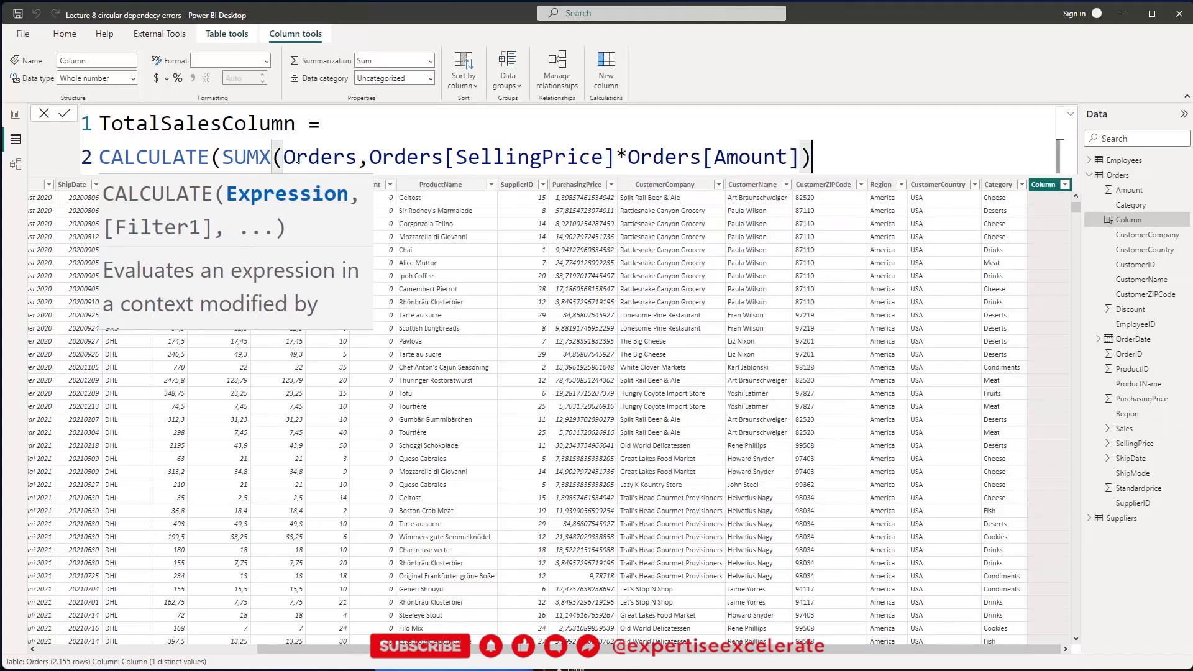
text())
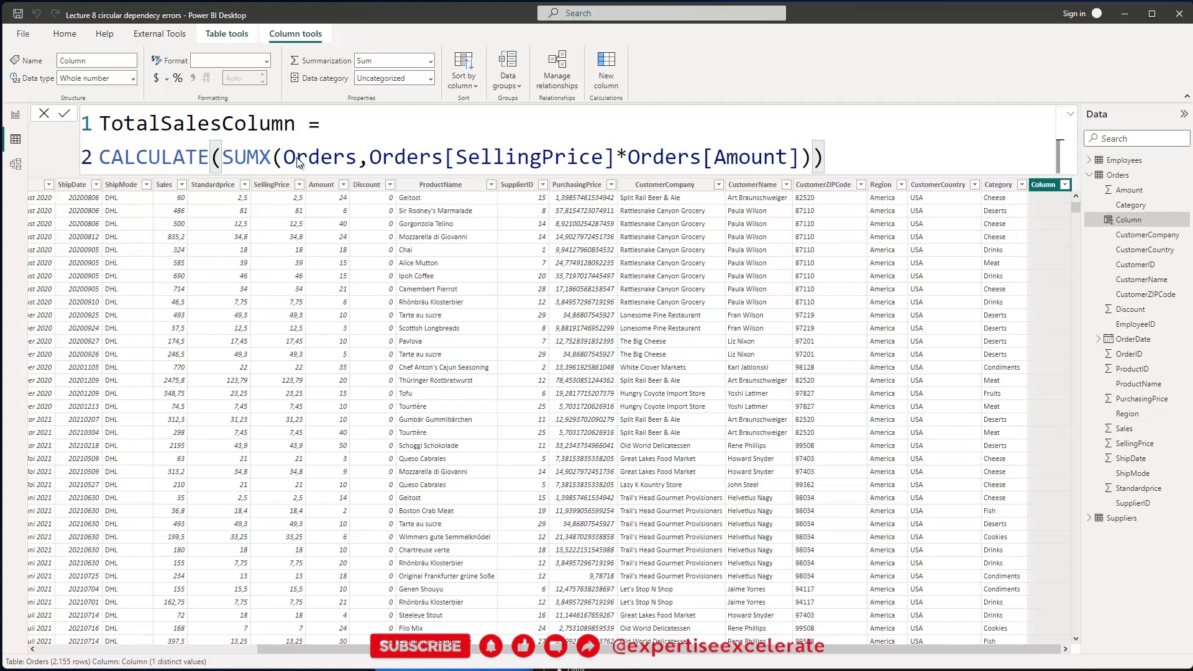
key(Return)
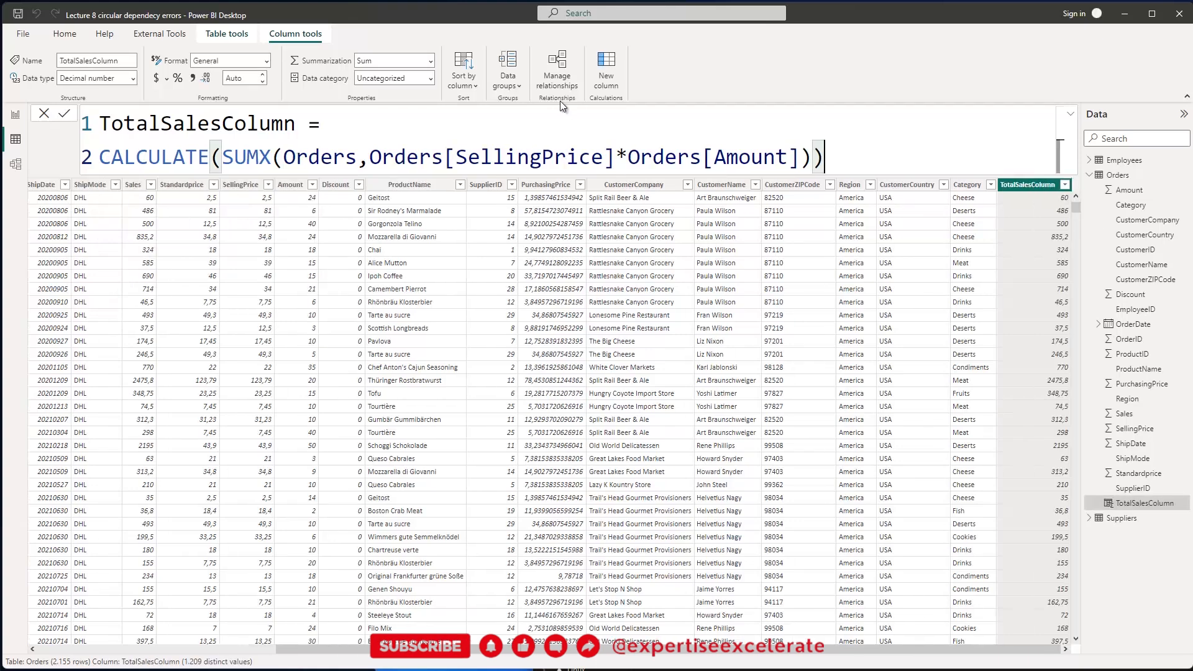
key(Up)
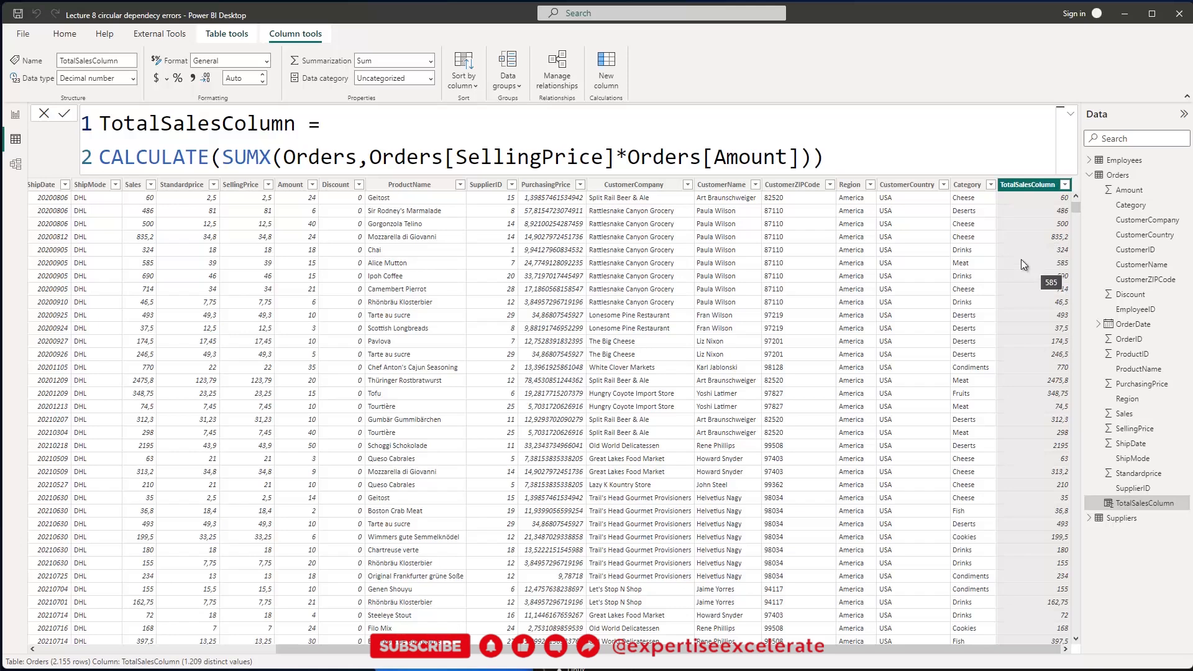
- Add a second calculated column to Orders and name it SalesClassificationColumn, continuing its formula on a second line
click(606, 69)
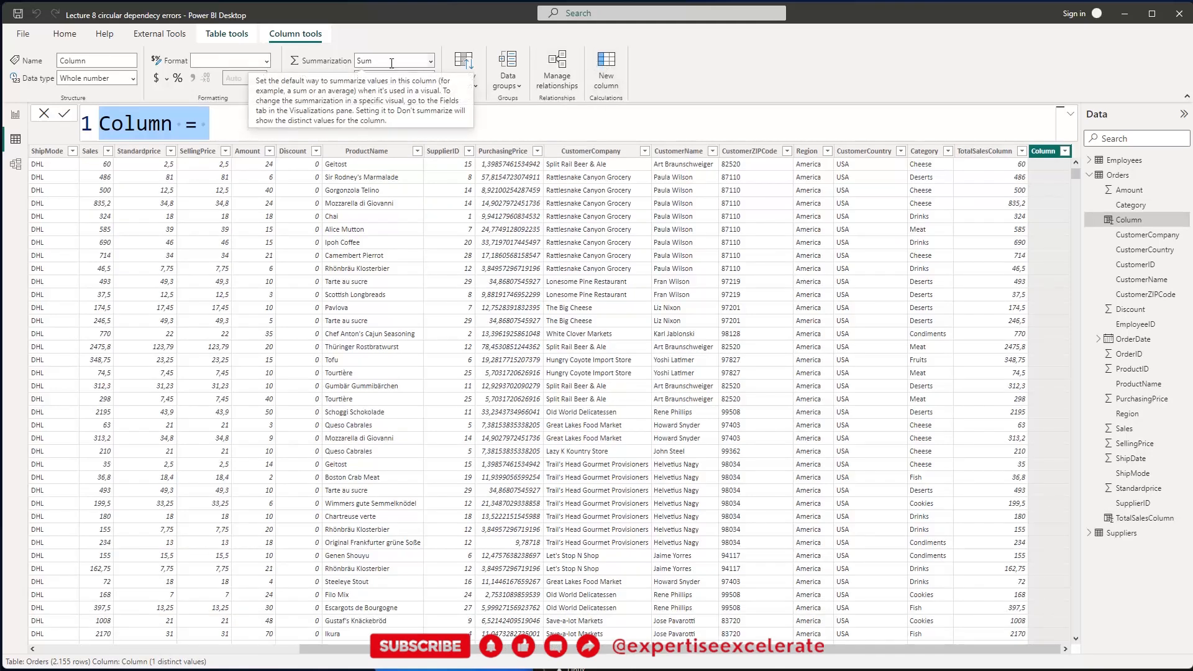
text(Sales)
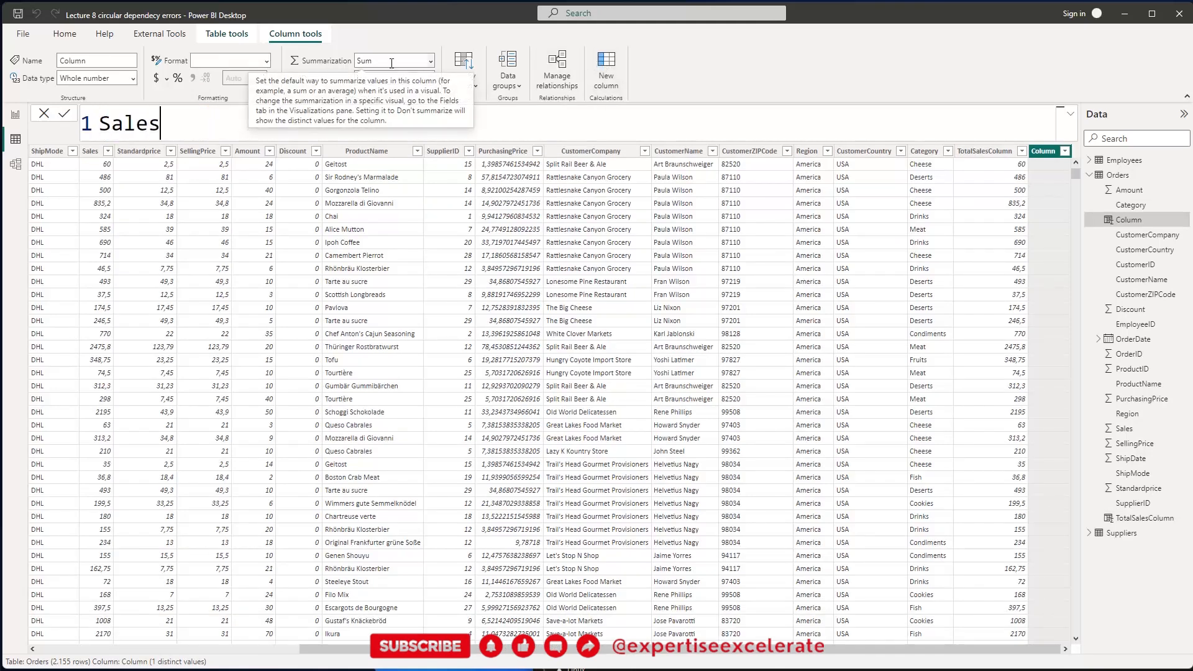
text(ClassificationColumn)
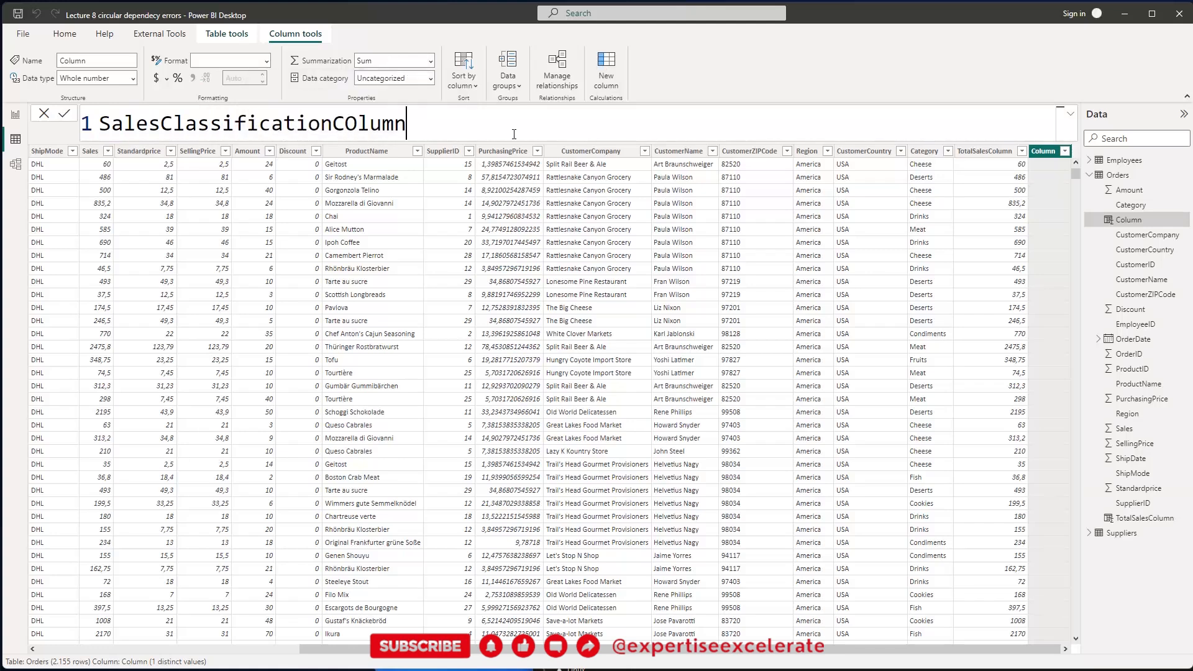
key(BackSpace)
key(BackSpace)
key(BackSpace)
key(BackSpace)
key(BackSpace)
text(olumn =)
key(shift+Return)
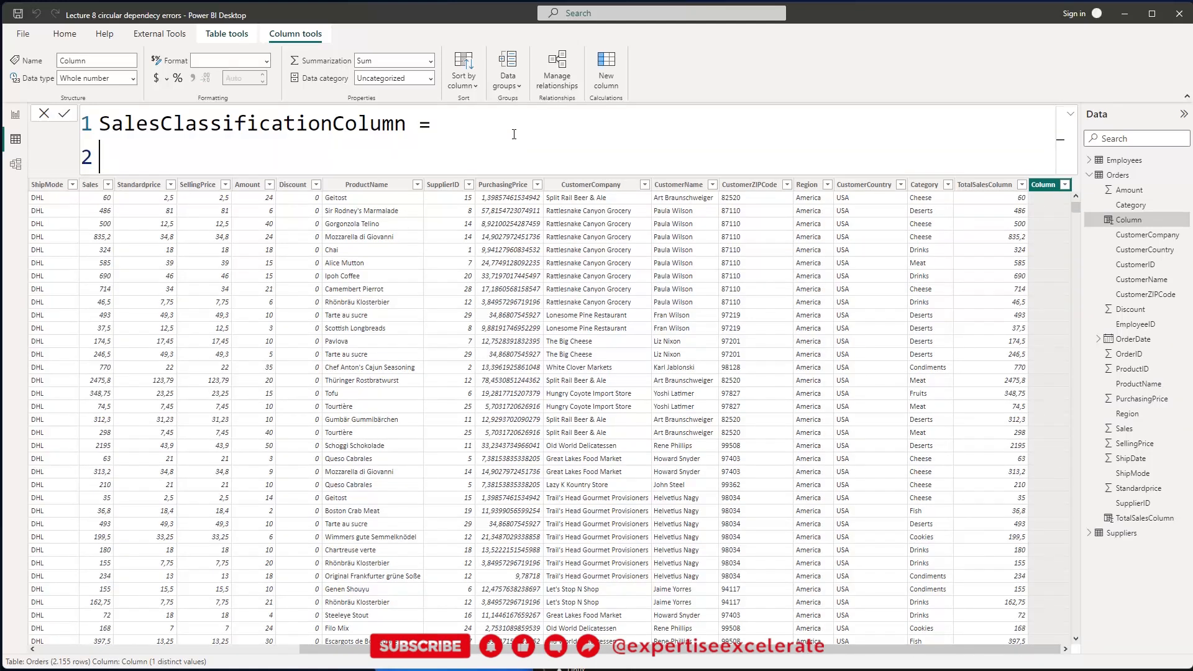
- Begin the SalesClassificationColumn formula with an IF that tests whether Orders[TotalSalesColumn] is greater than 200
text(if)
key(Tab)
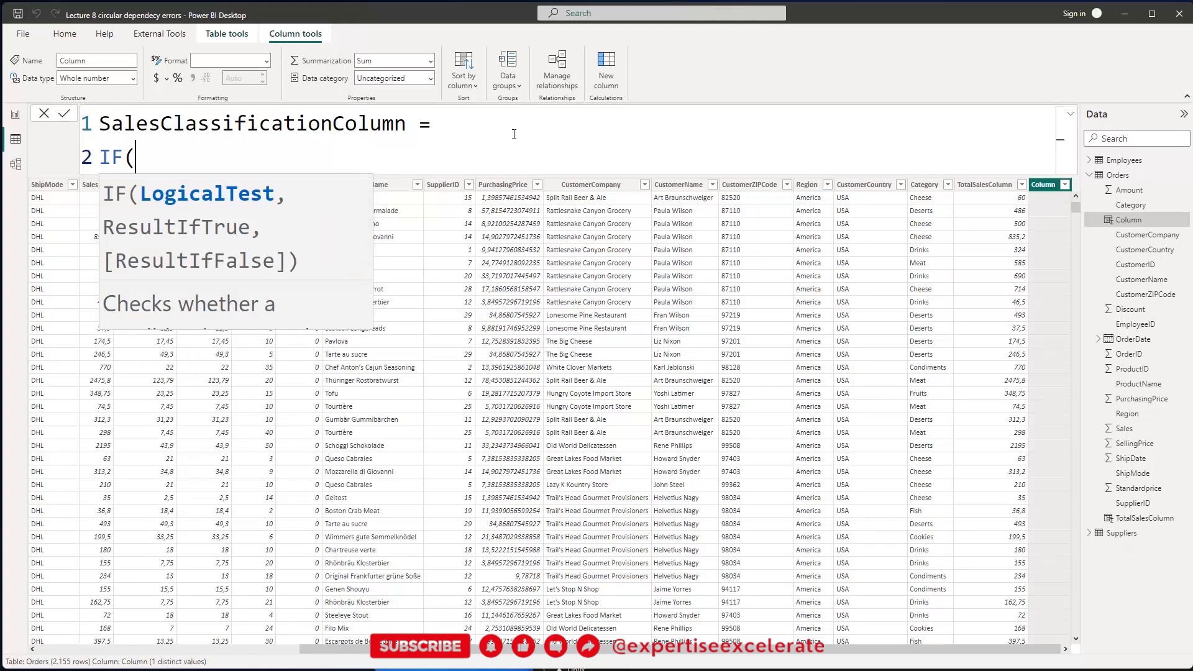
text(tota)
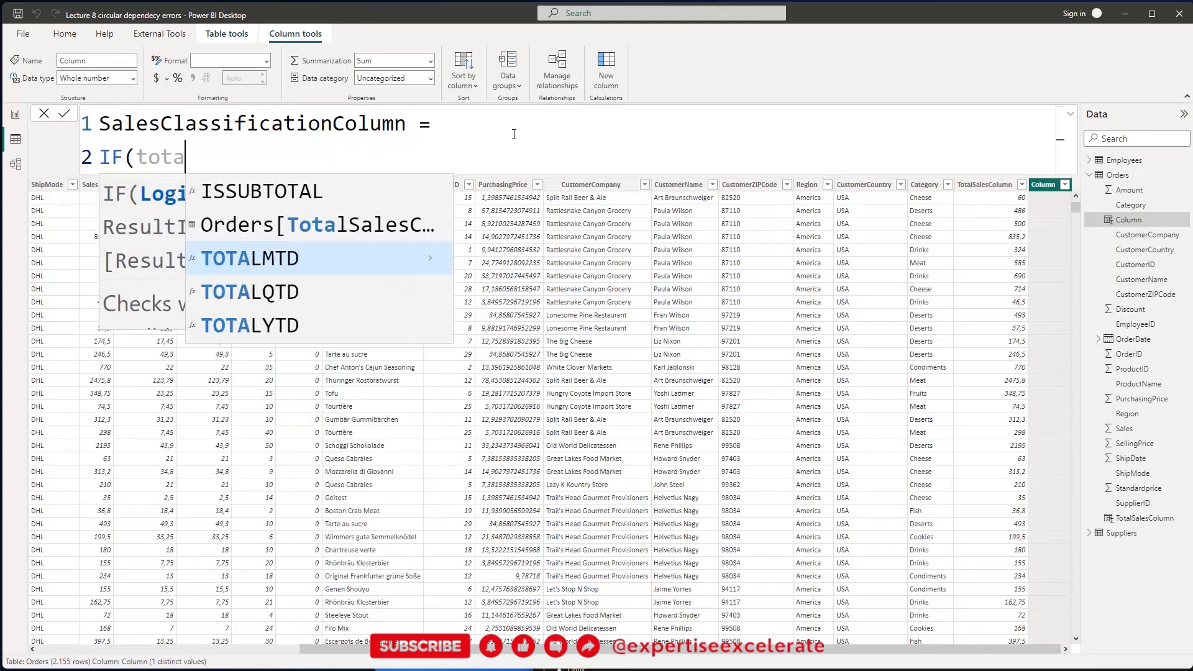
key(Up)
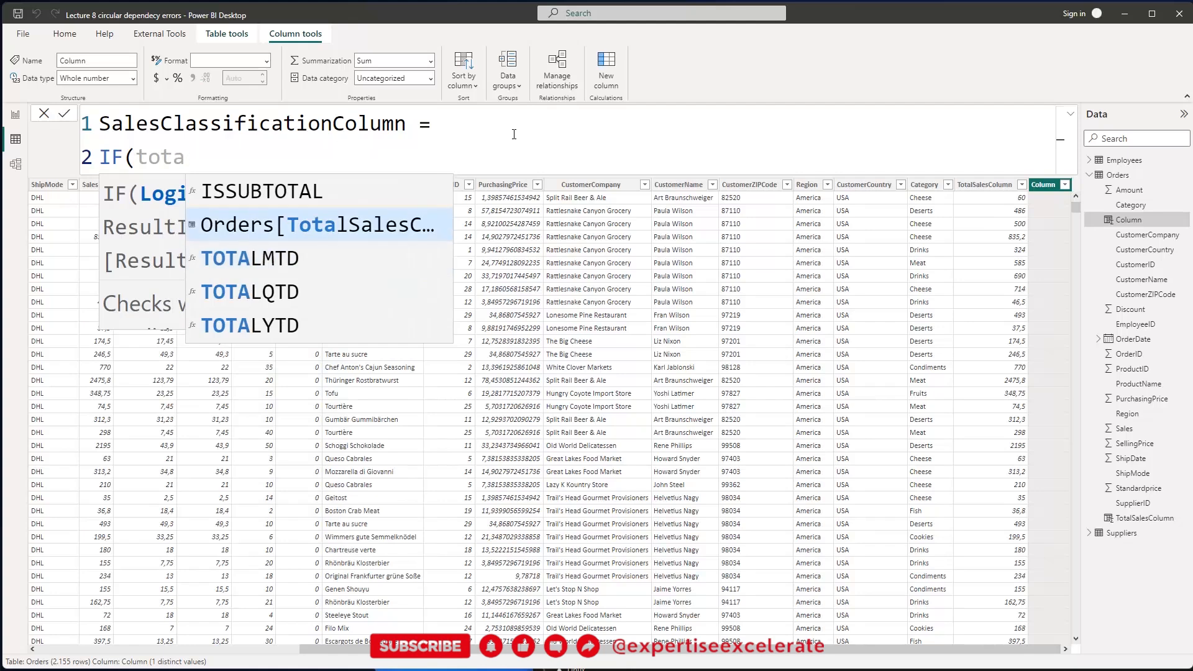
key(Tab)
text(>)
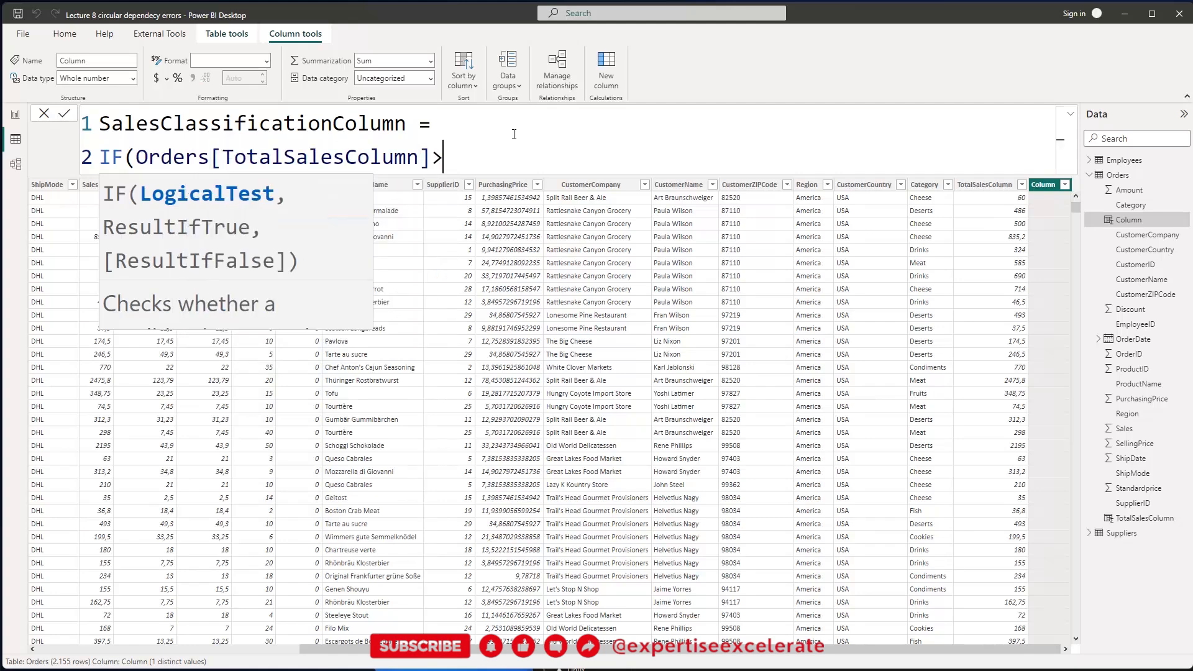
text(200)
- Complete the IF with "High Sales" as the true result and "Low Sales" as the false result, and commit the SalesClassificationColumn formula
text(, "H)
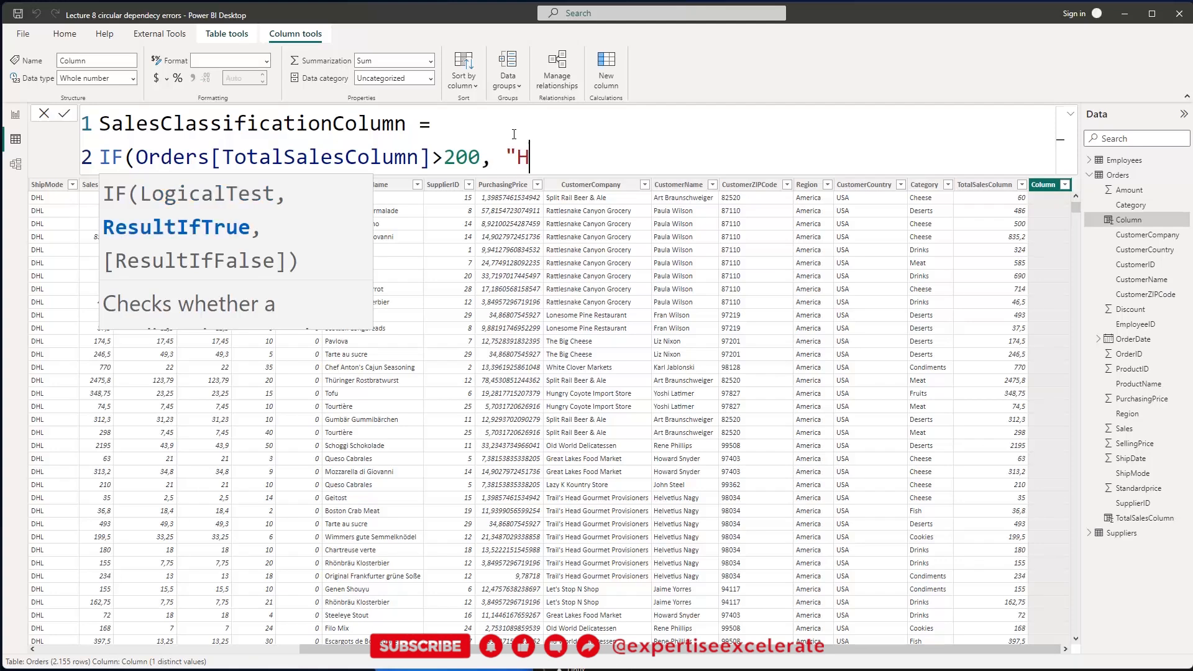
text(igh Sales",)
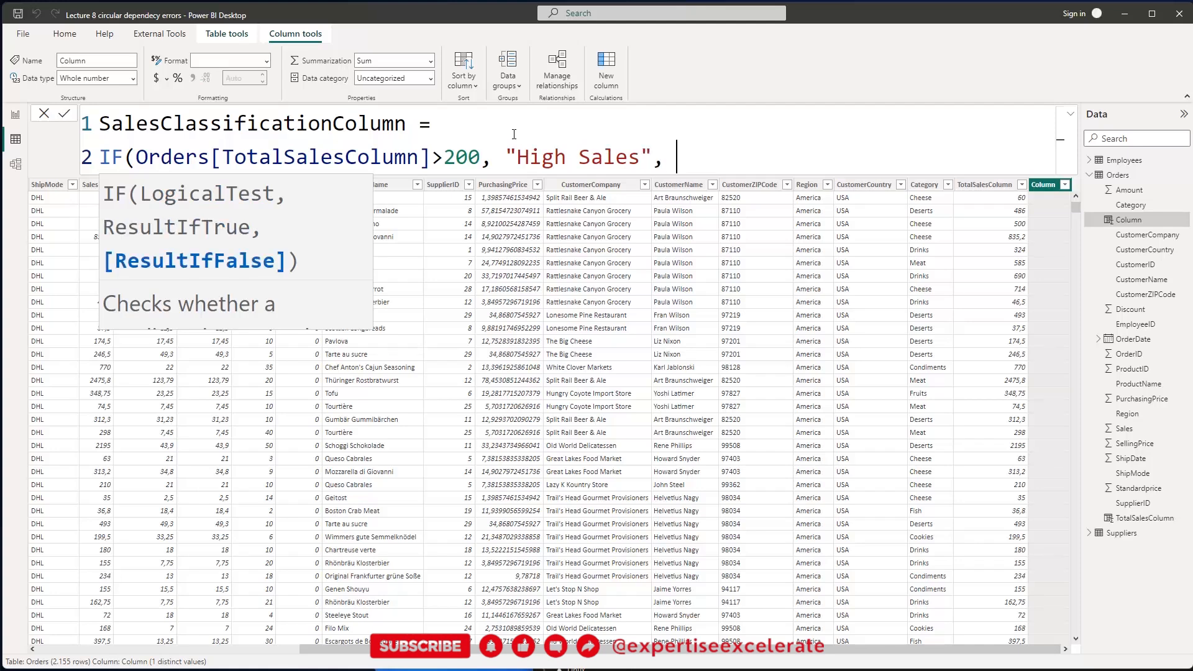
text( "Low Sales)
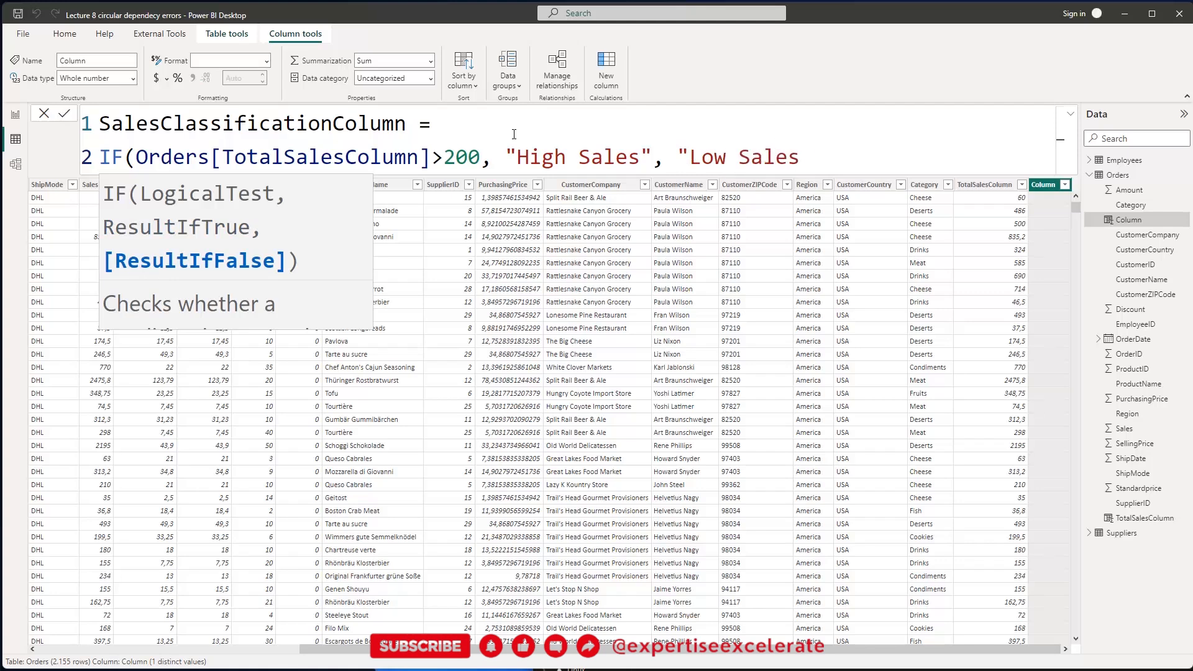
text("))
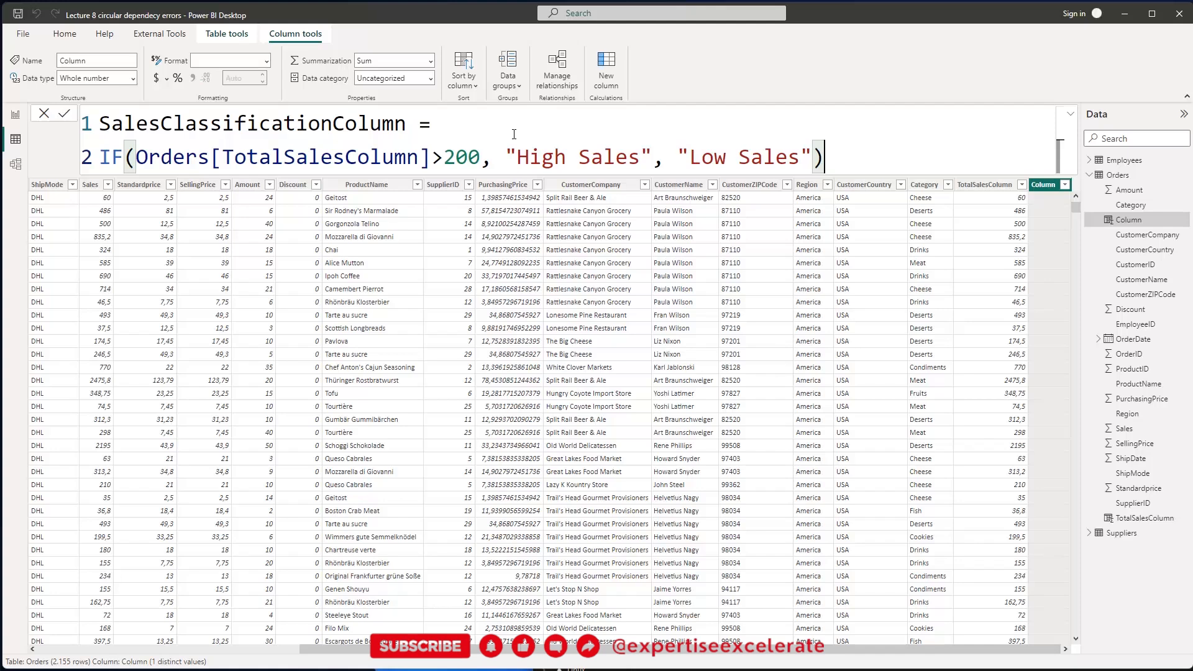
click(64, 120)
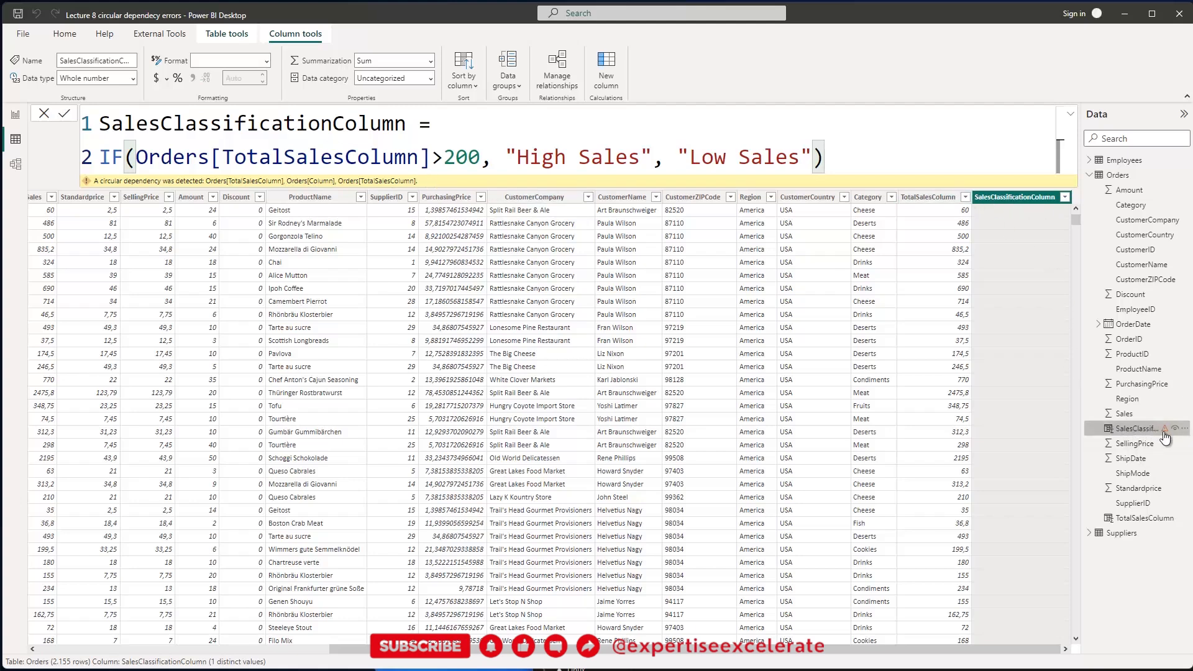
mouse_move(1164, 437)
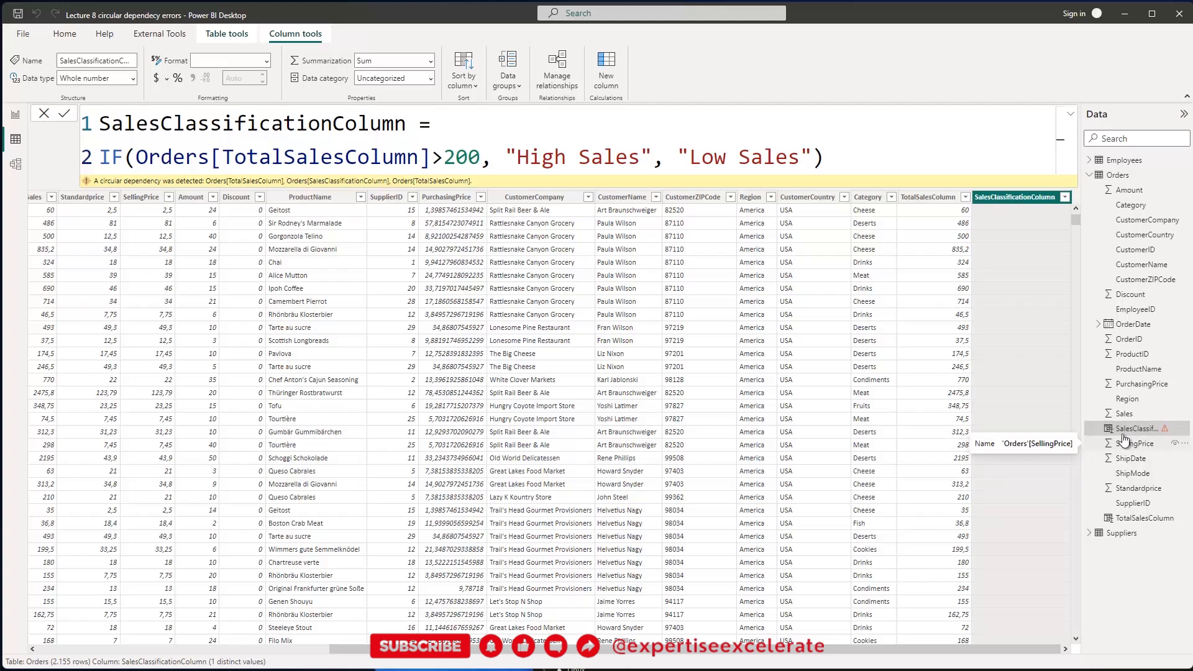
- Copy the entire TotalSalesColumn definition, including its name and CALCULATE formula
click(932, 198)
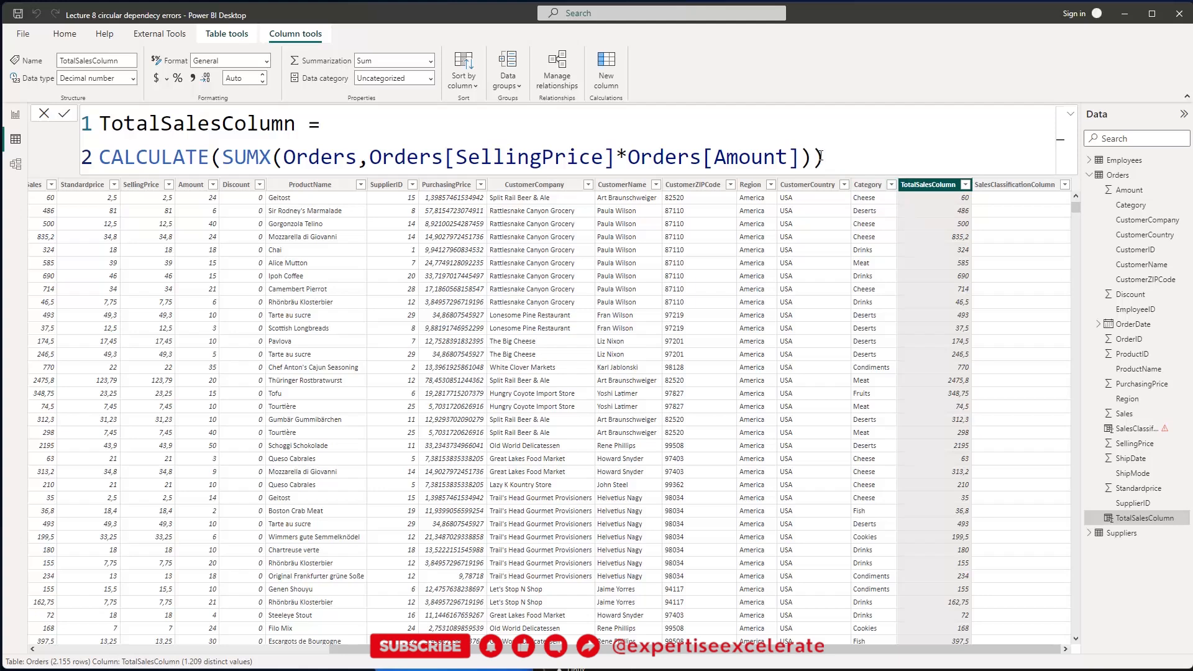
drag(840, 158, 98, 163)
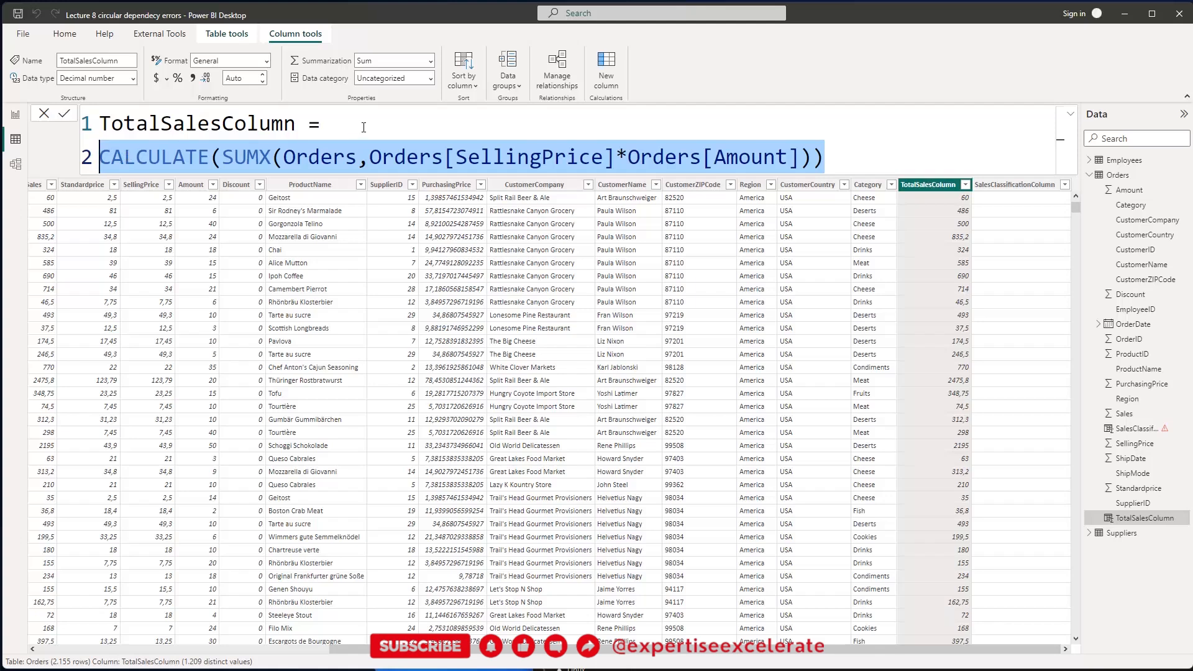
key(ctrl+a)
key(ctrl+c)
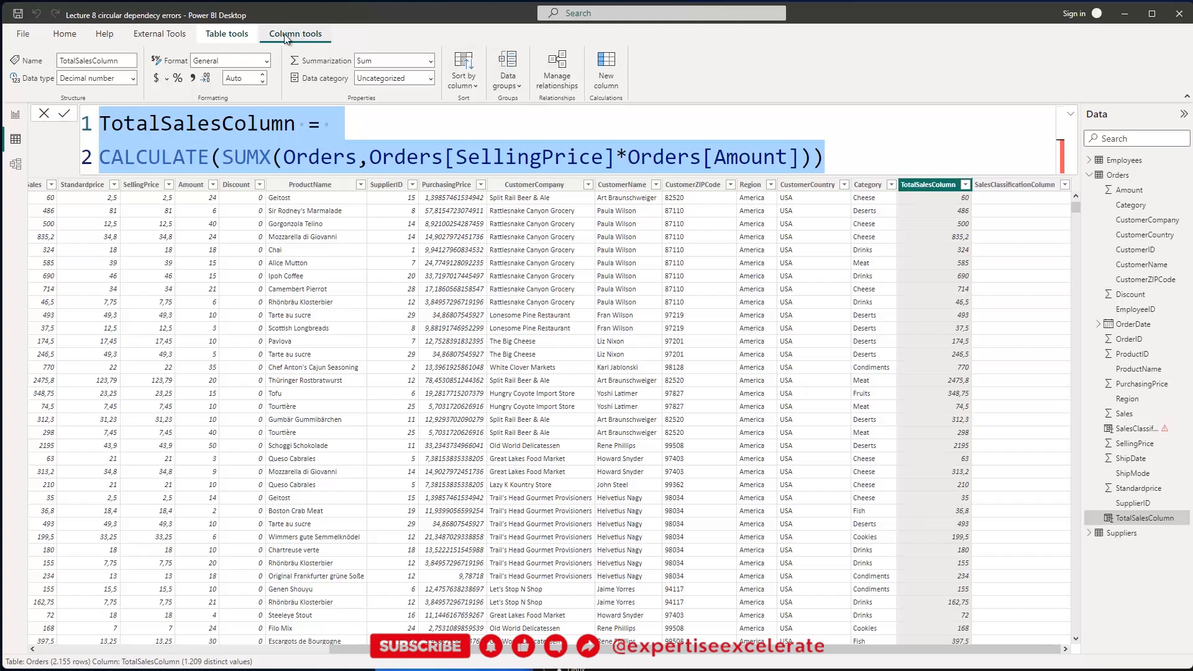
- Add another calculated column to Orders from the copied definition, name it TotalSalesColumn2 and commit it
click(240, 37)
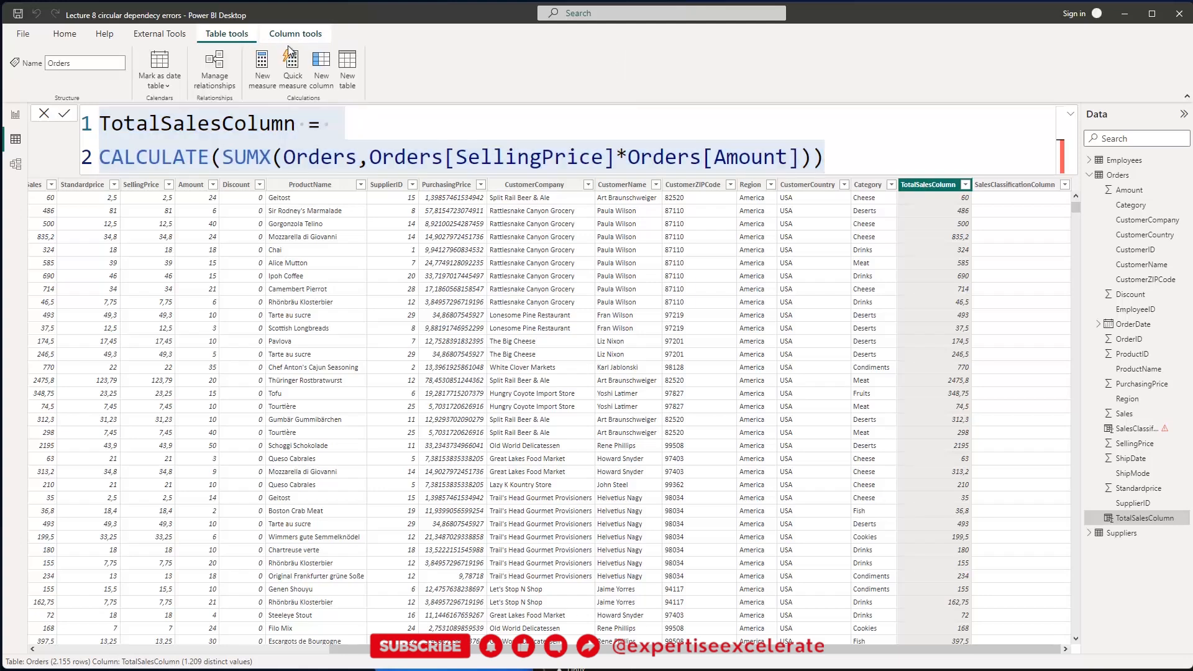
click(322, 66)
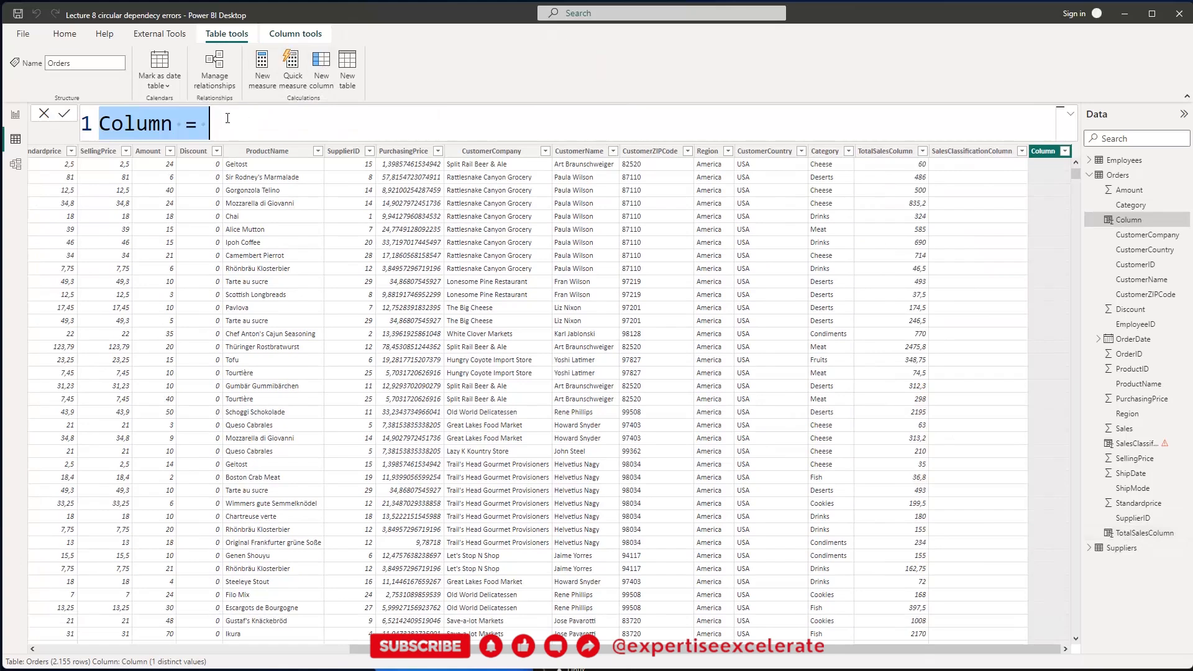
key(ctrl+v)
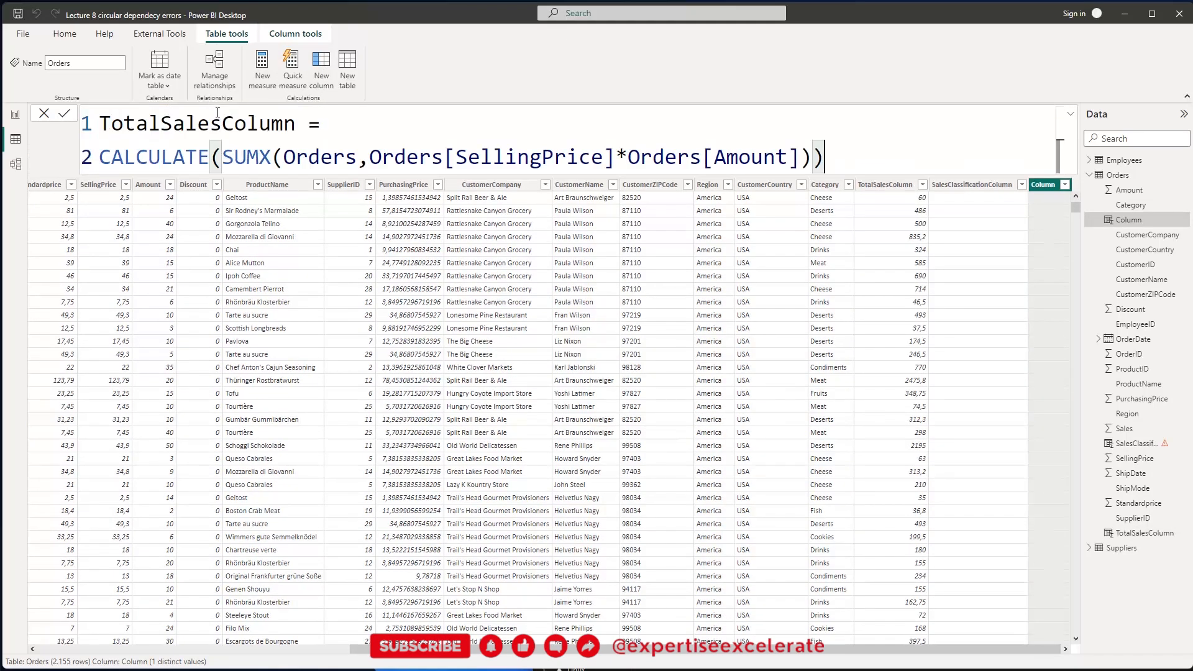
double_click(293, 122)
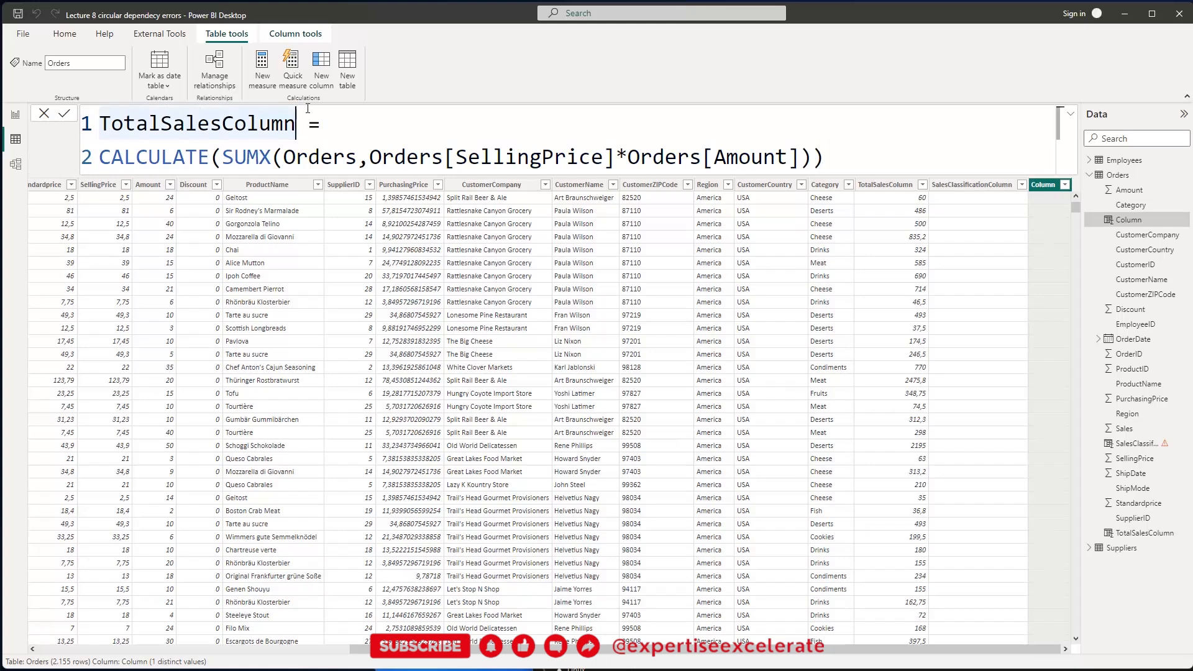
text(2)
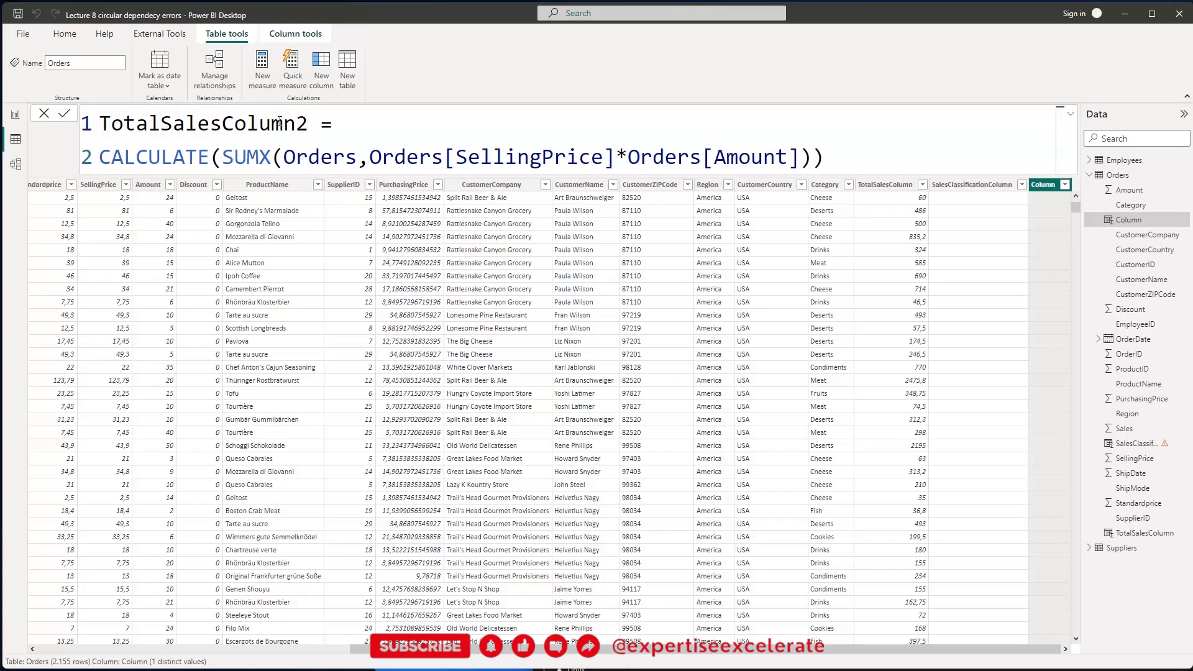
click(66, 116)
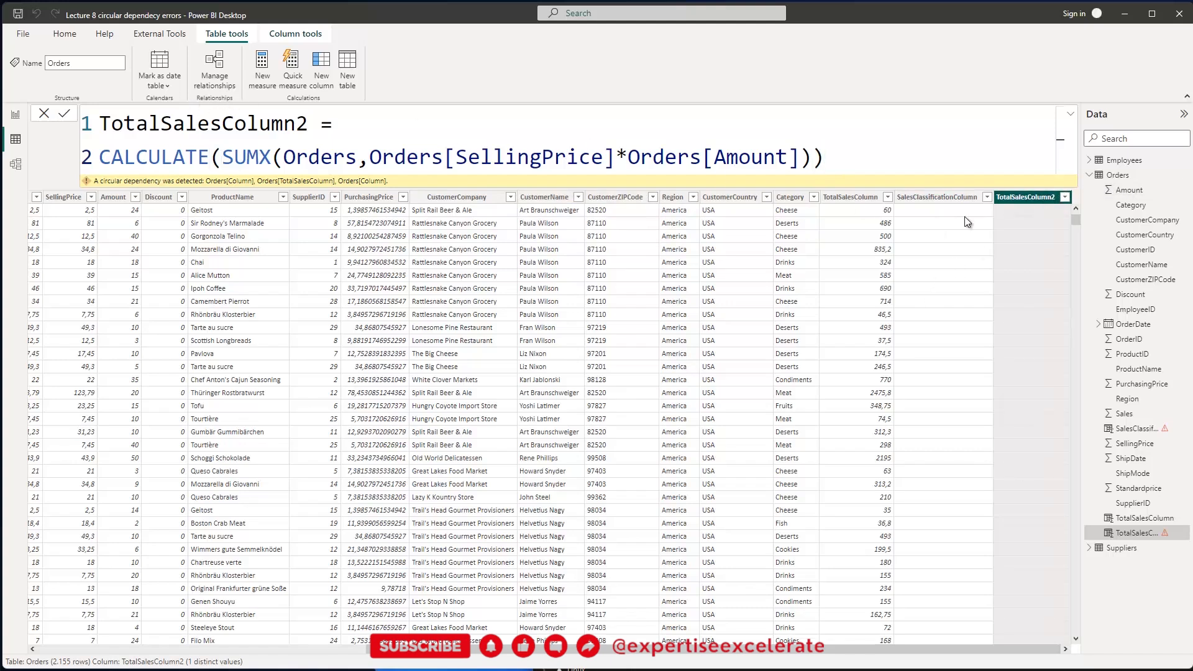
- Delete the TotalSalesColumn2 column from the Orders table
click(1065, 197)
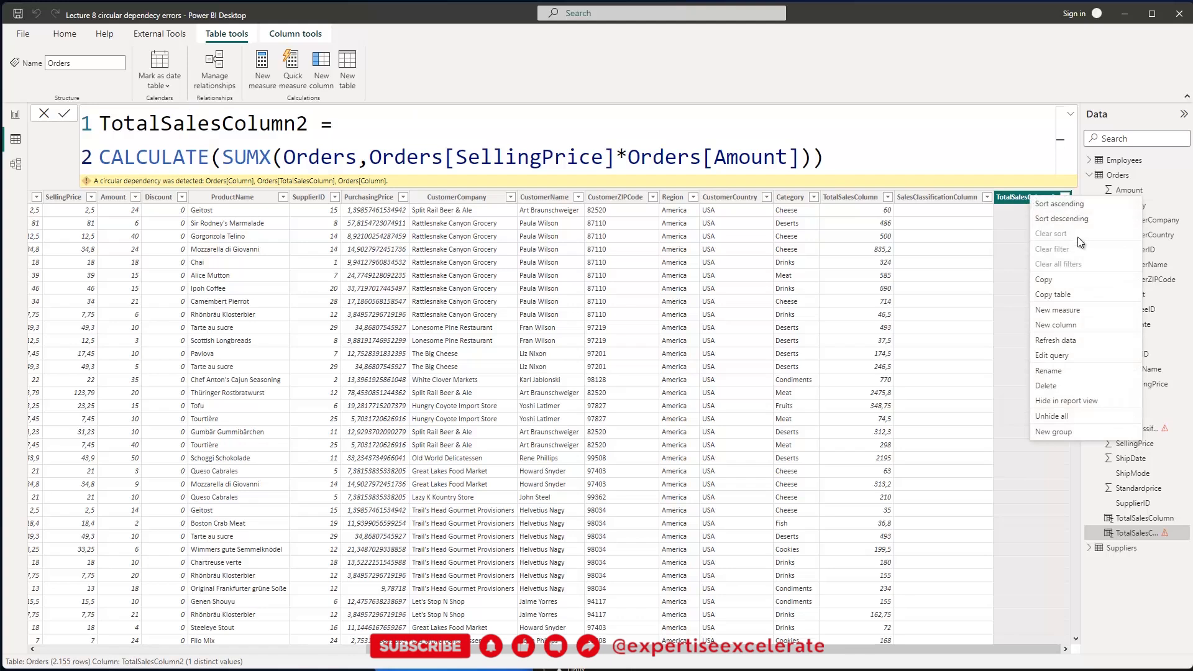
click(1050, 386)
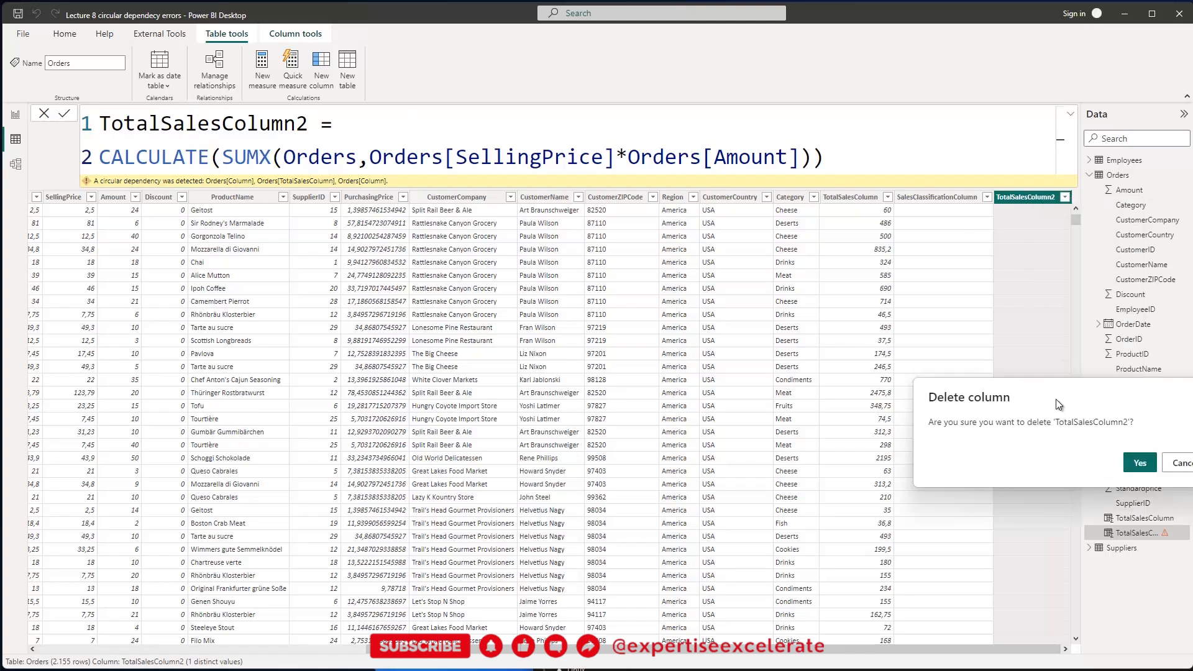
click(1144, 469)
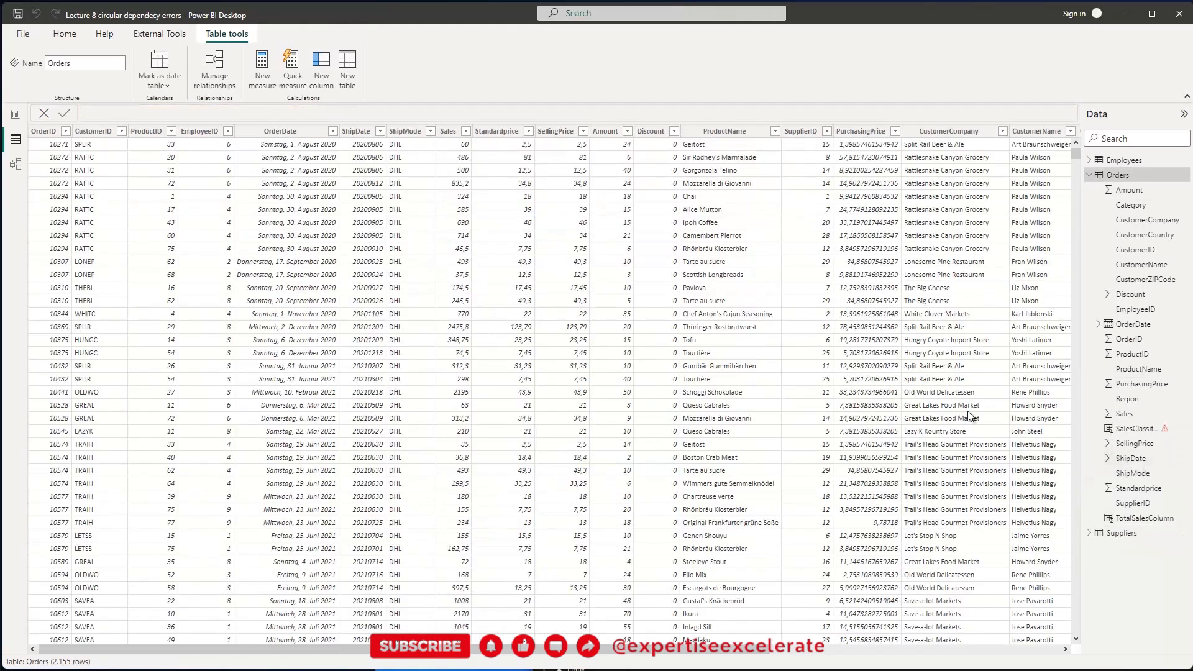
- Reopen the TotalSalesColumn formula and add REMOVEFILTERS as a filter argument of CALCULATE after the SUMX expression
click(751, 650)
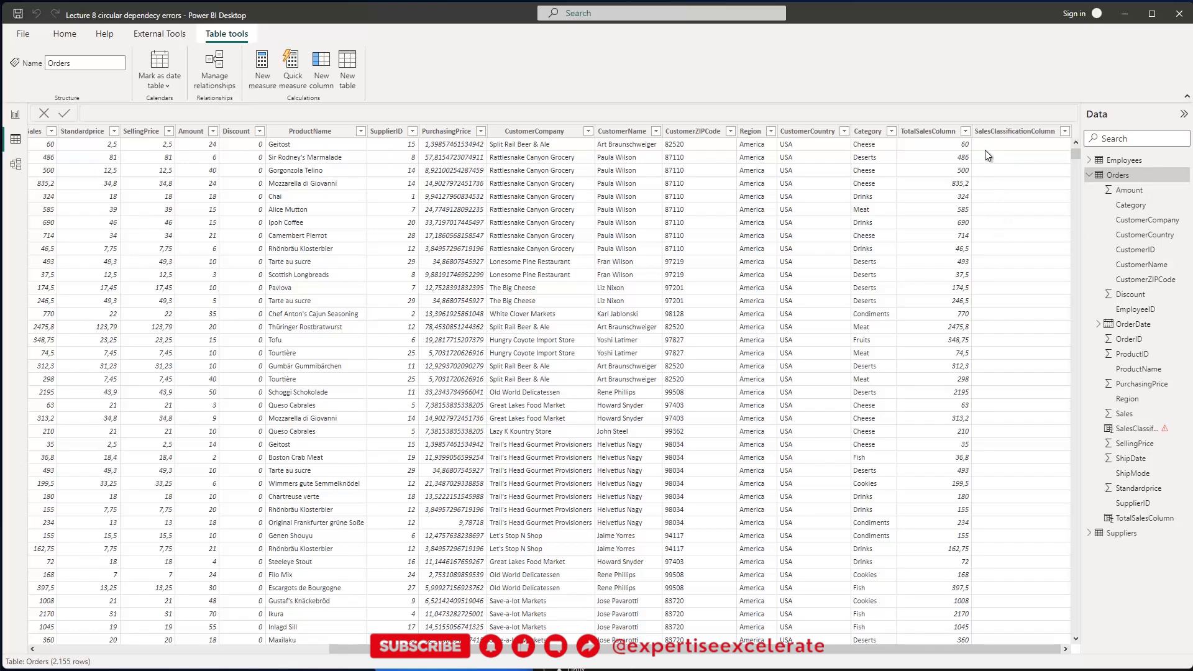
click(1131, 523)
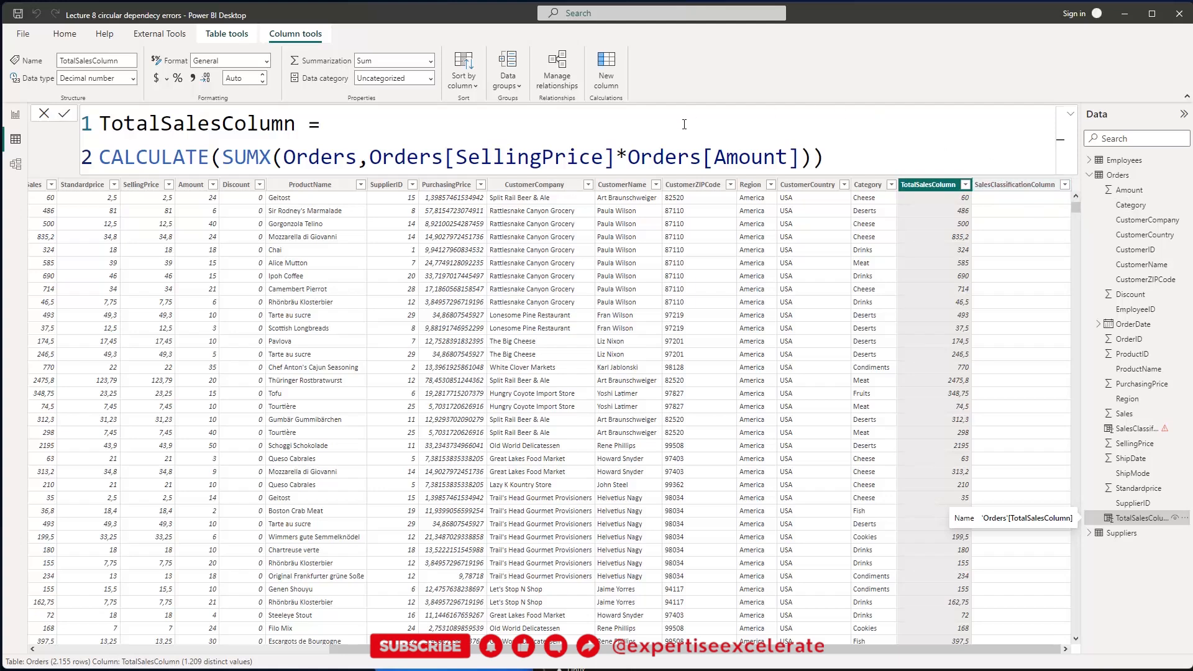
click(808, 159)
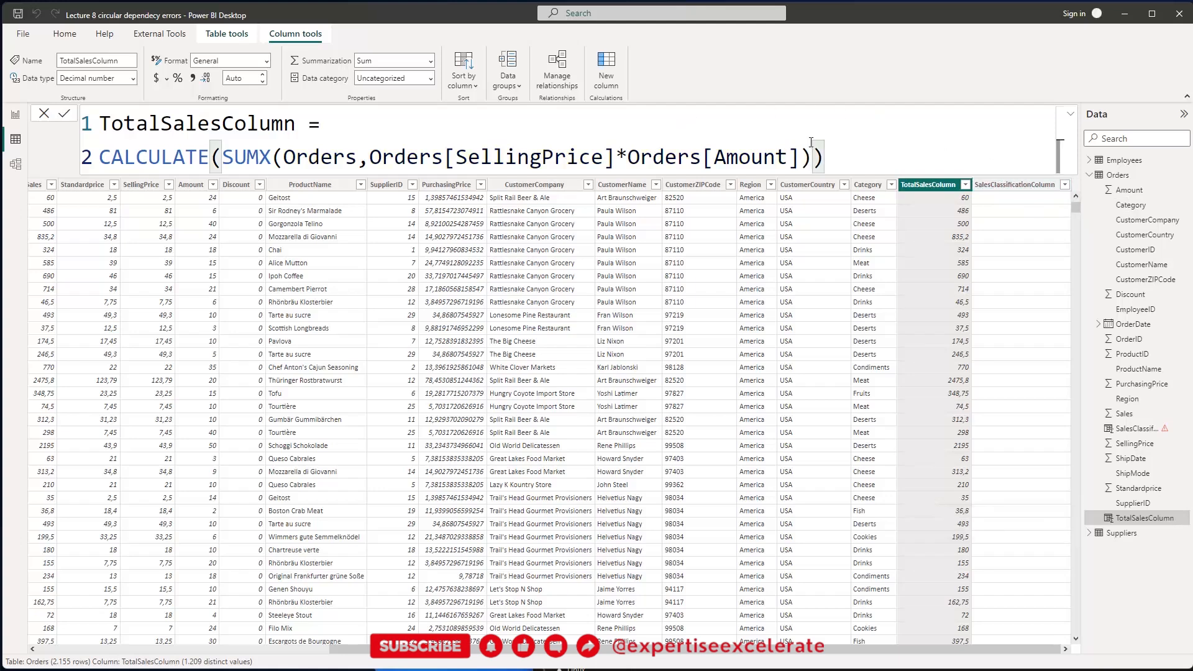
text(,)
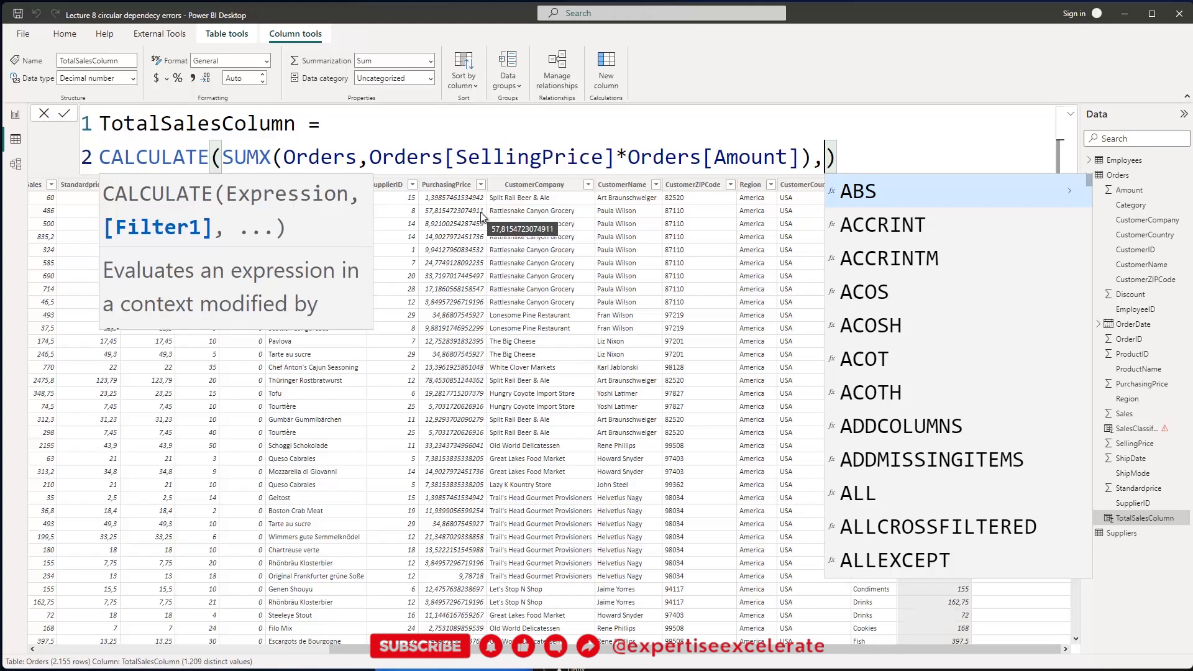
text(Remo)
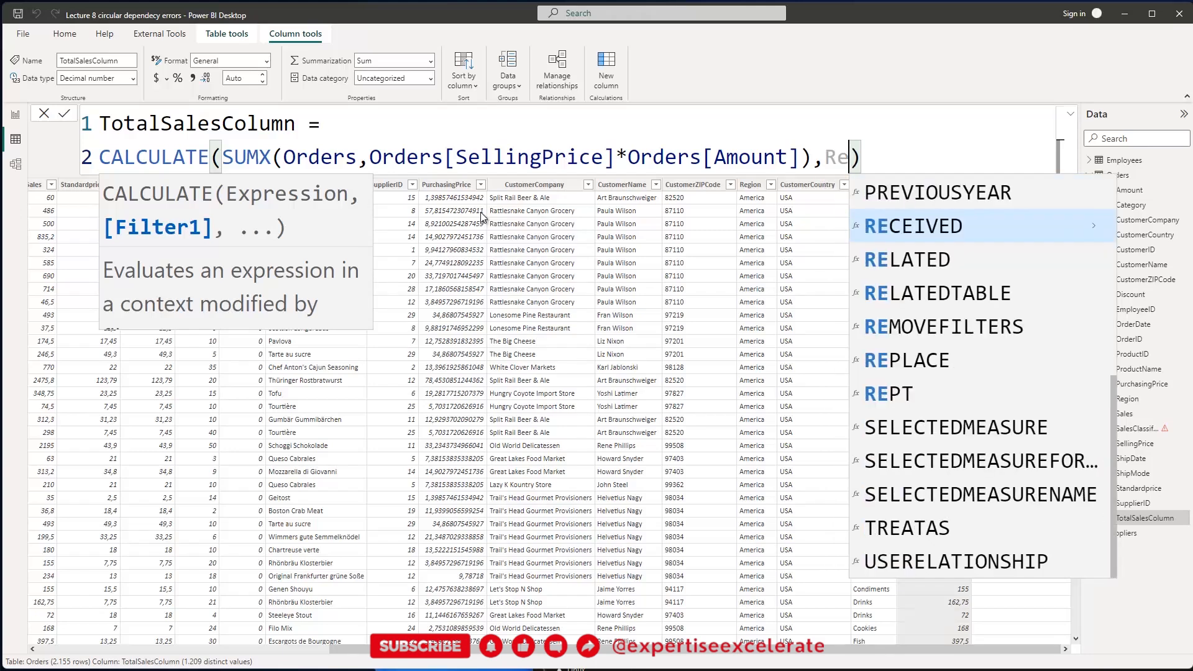
key(Tab)
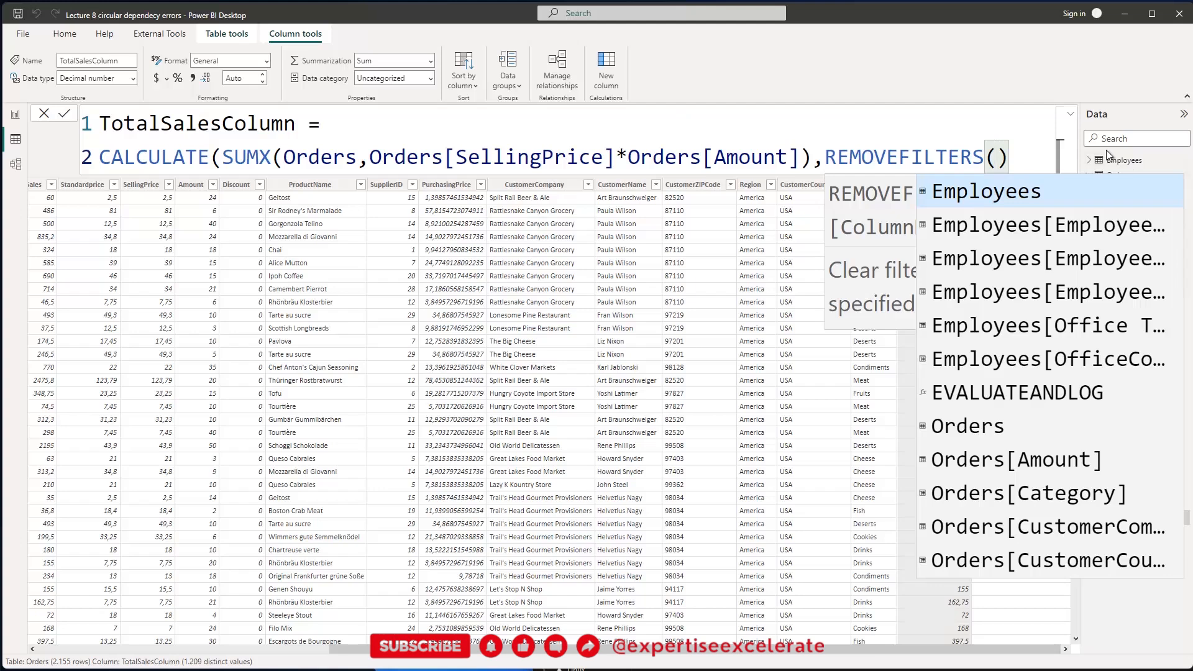
key(Escape)
key(Escape)
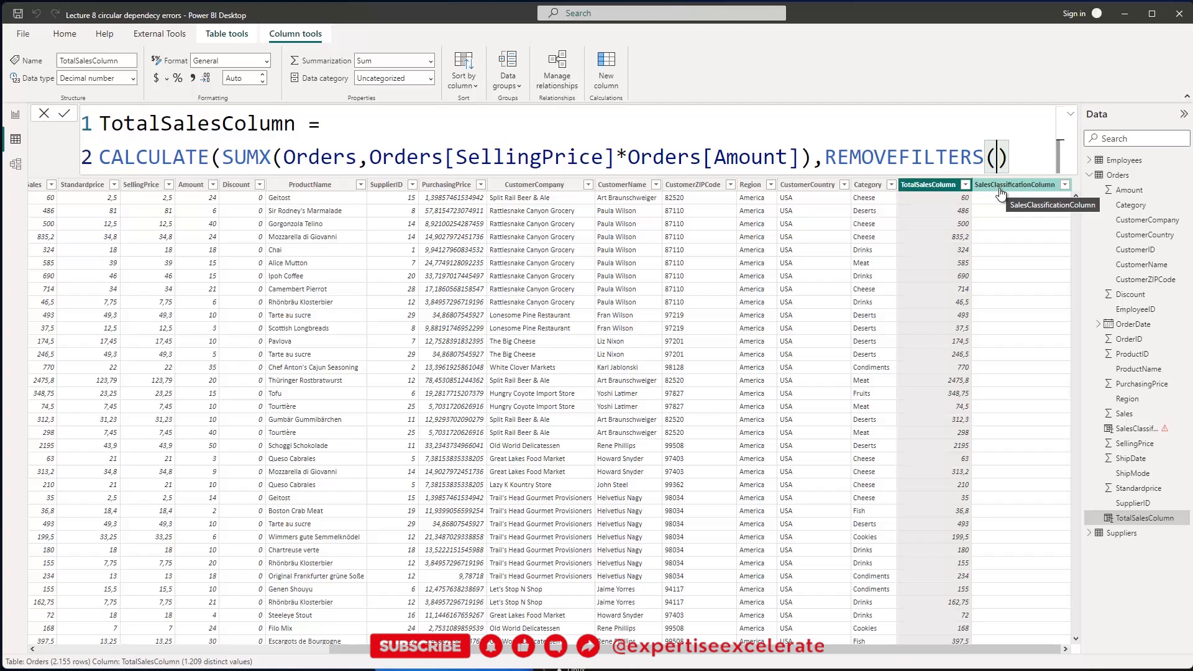
- Give REMOVEFILTERS the Orders[SalesClassificationColumn] column, close both functions and commit the TotalSalesColumn formula
text(Sale)
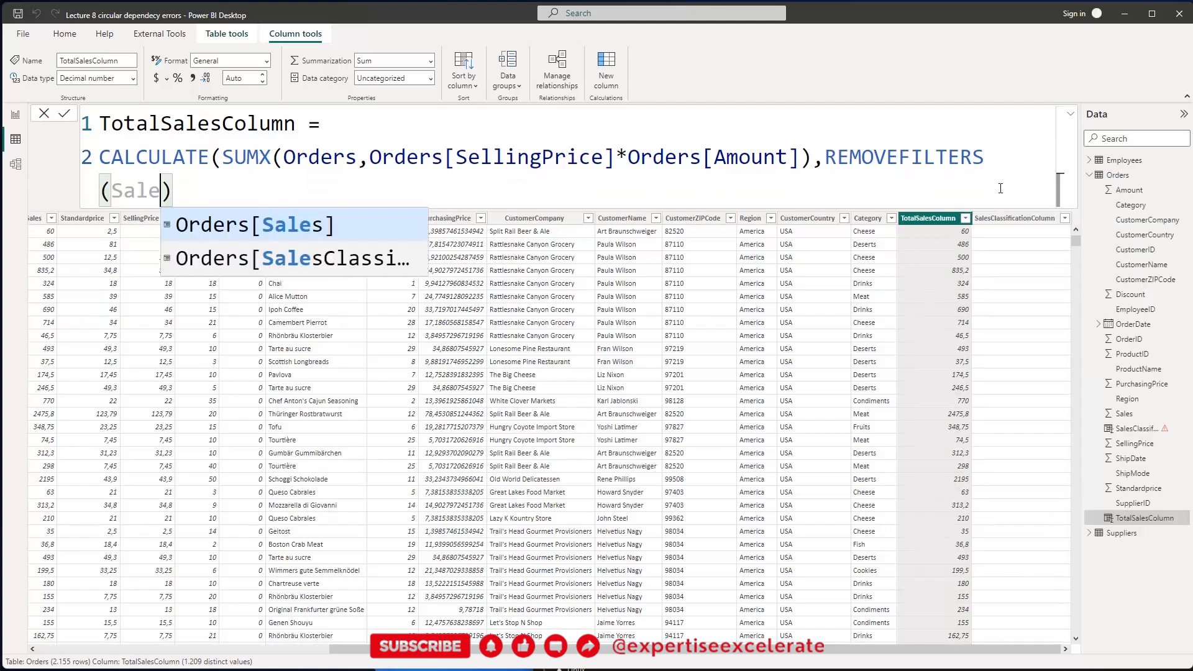
key(Down)
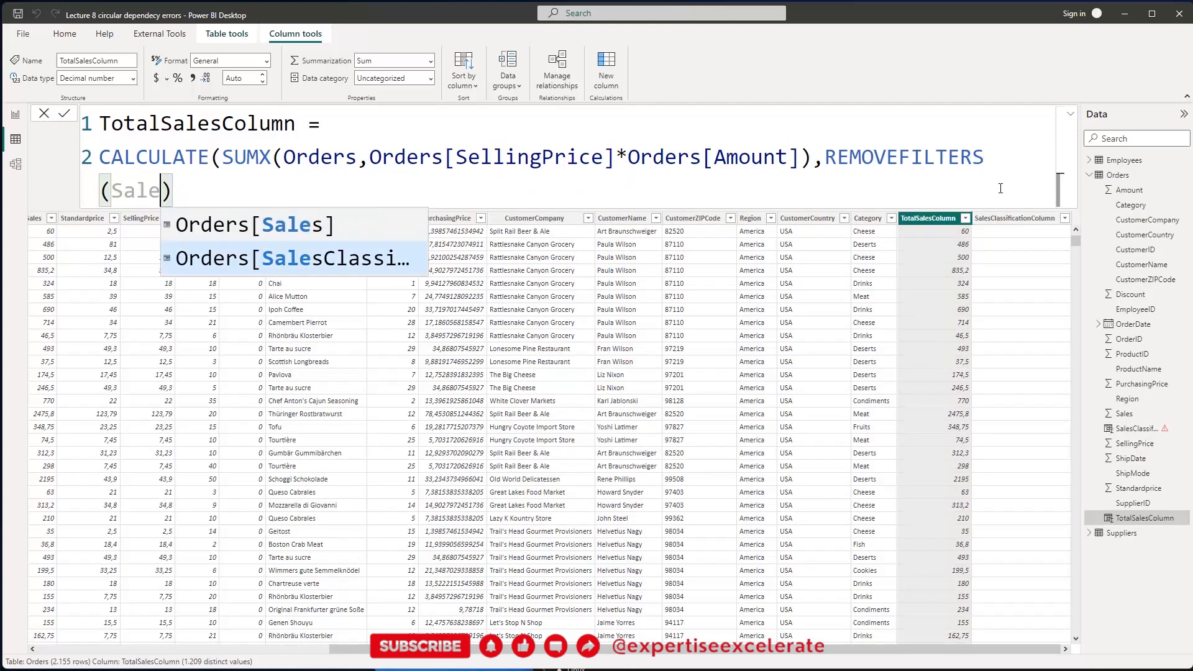
key(Tab)
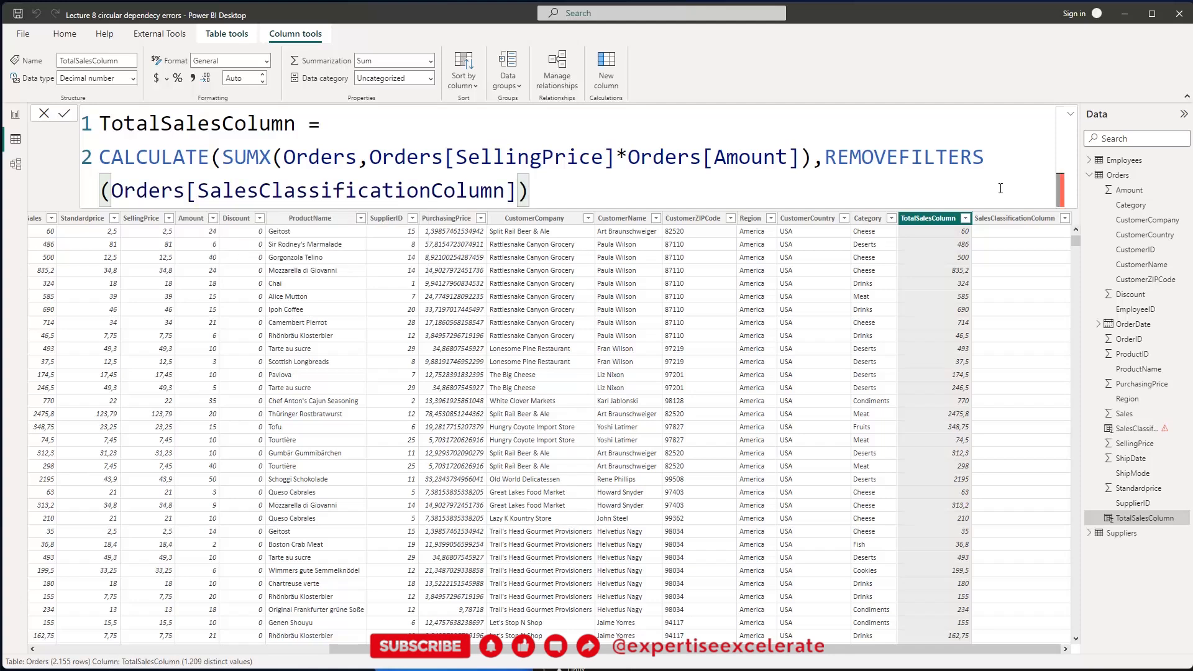
text())
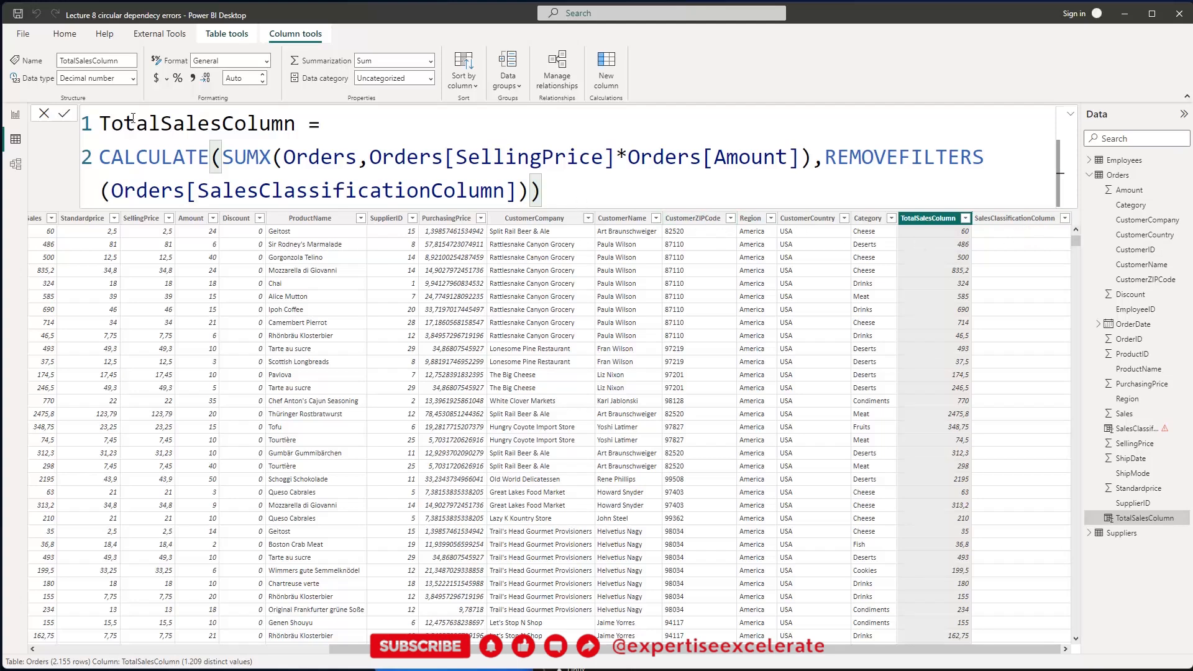
click(65, 114)
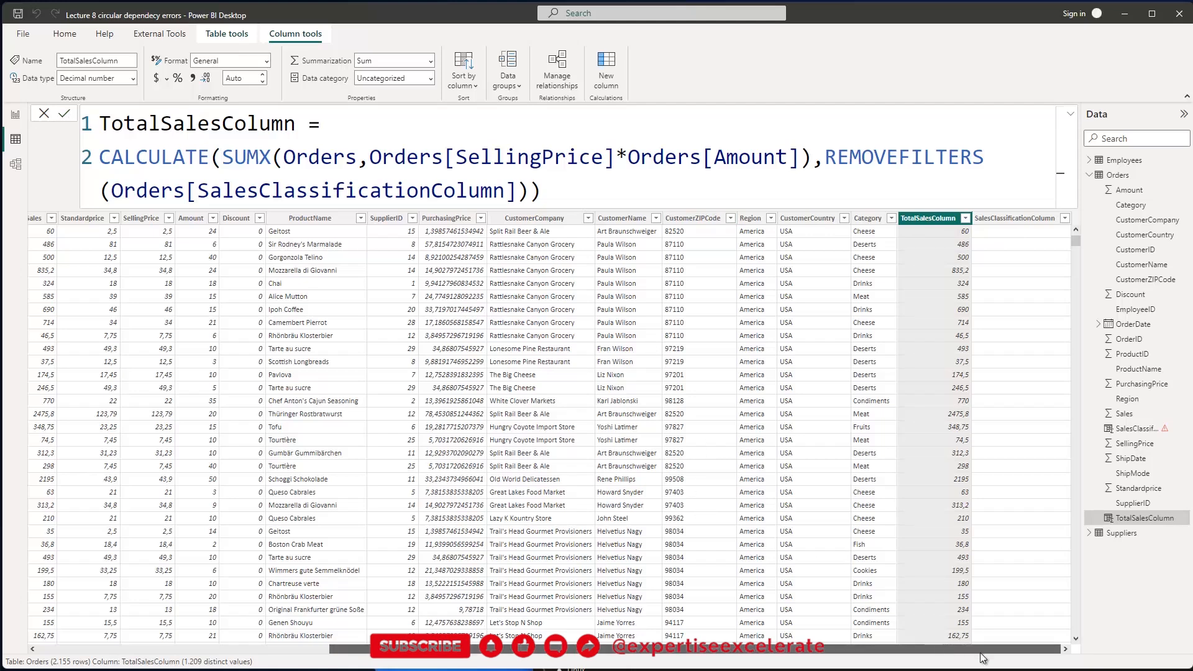
- Open the SalesClassificationColumn formula in Orders and commit it again unchanged to re-evaluate it
click(1126, 429)
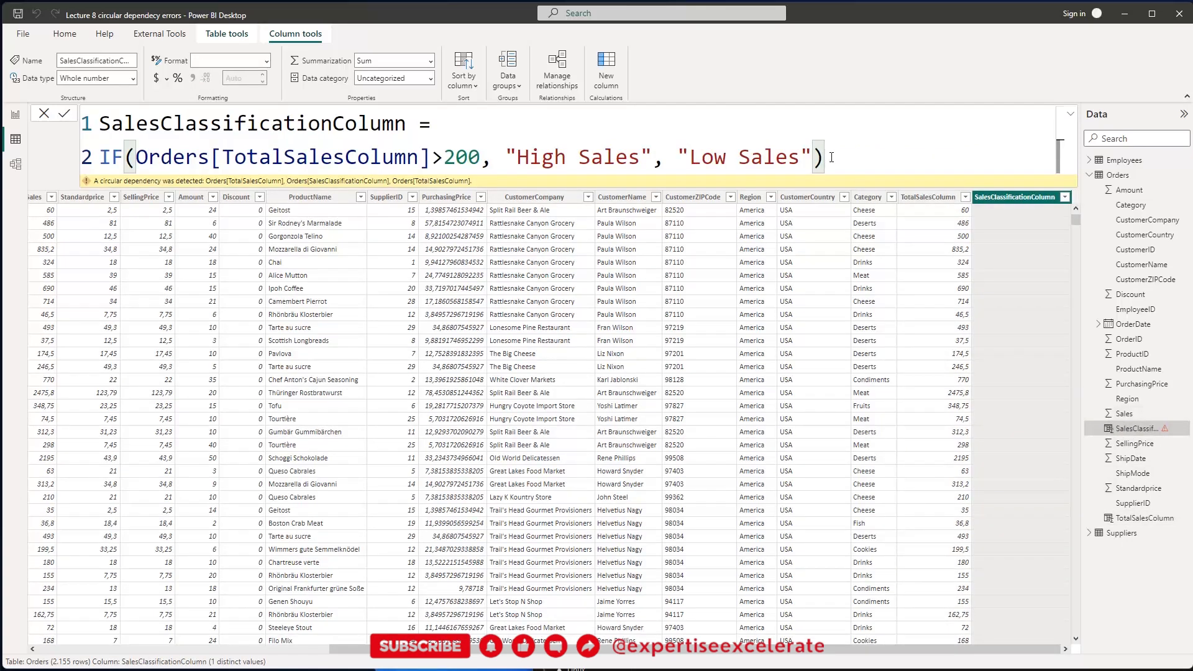
click(64, 115)
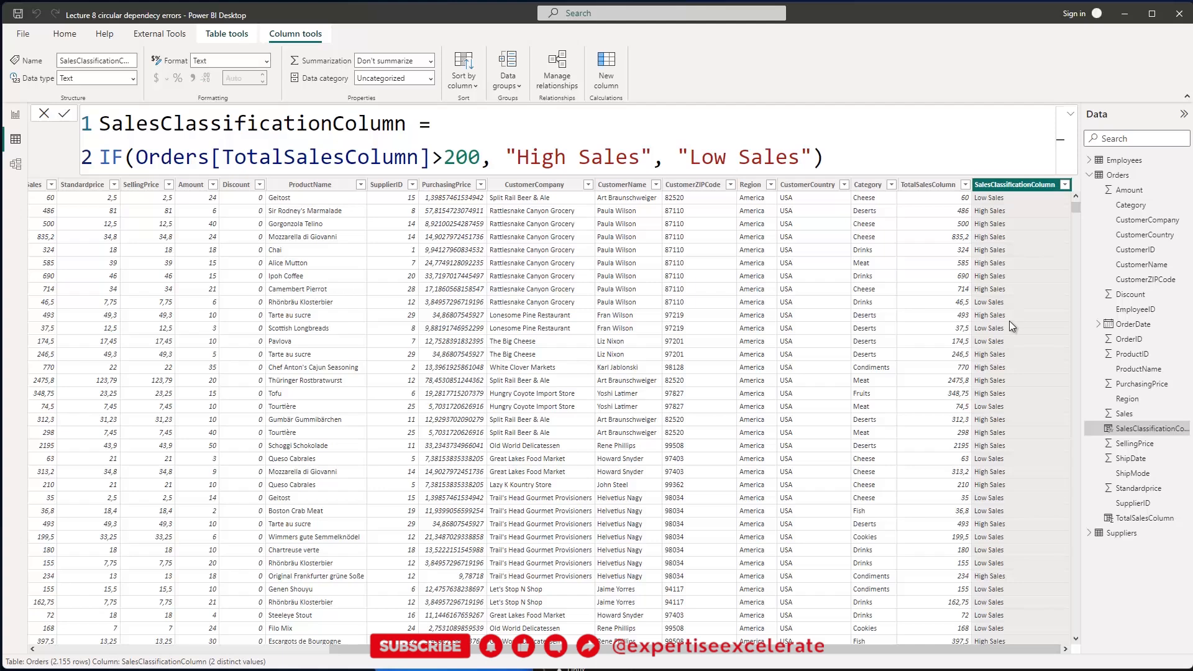
- Reopen the TotalSalesColumn formula and replace REMOVEFILTERS with ALLEXCEPT, using Orders as its table argument
click(935, 184)
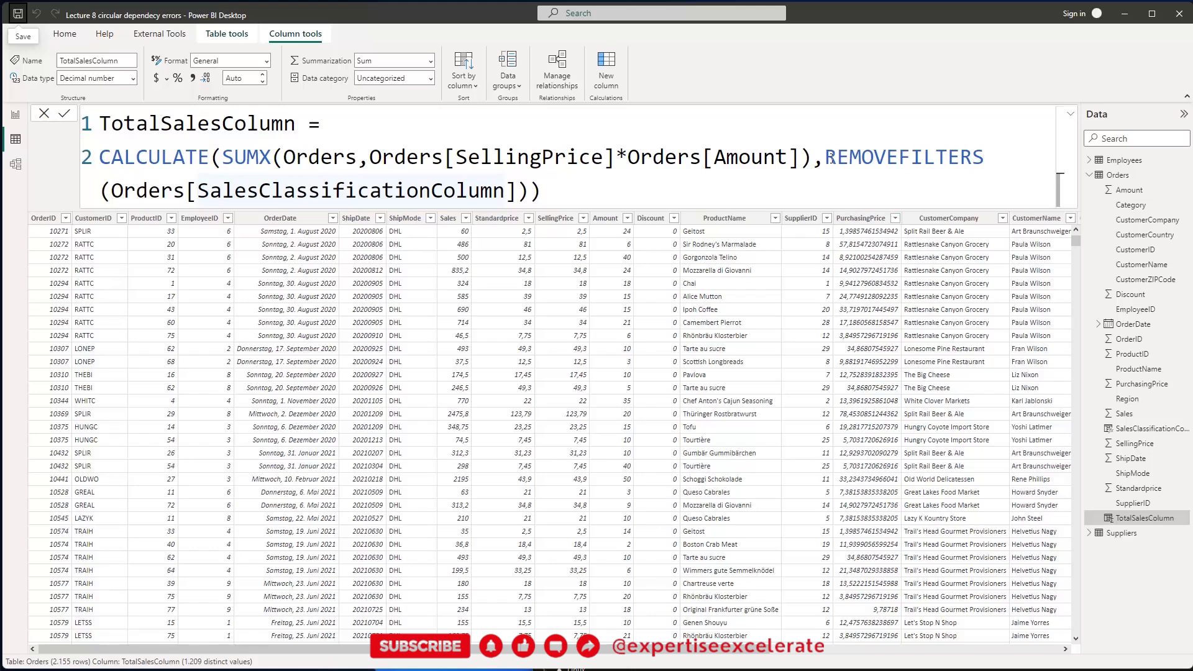
drag(826, 157, 985, 155)
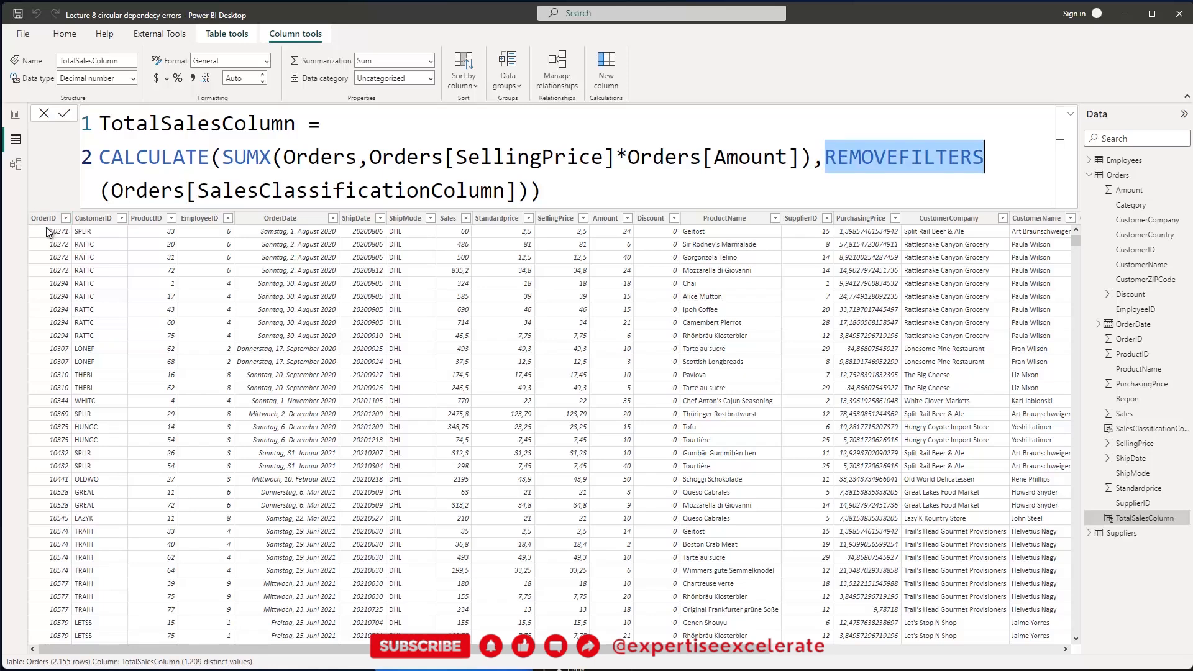
text(A)
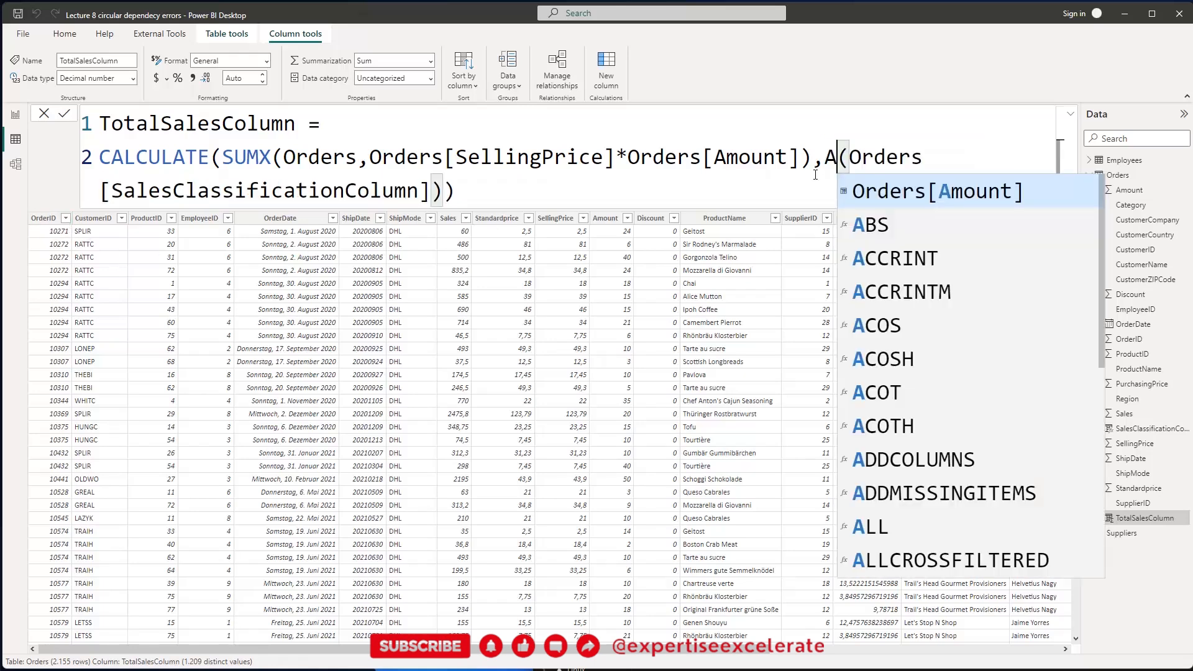
text(lle)
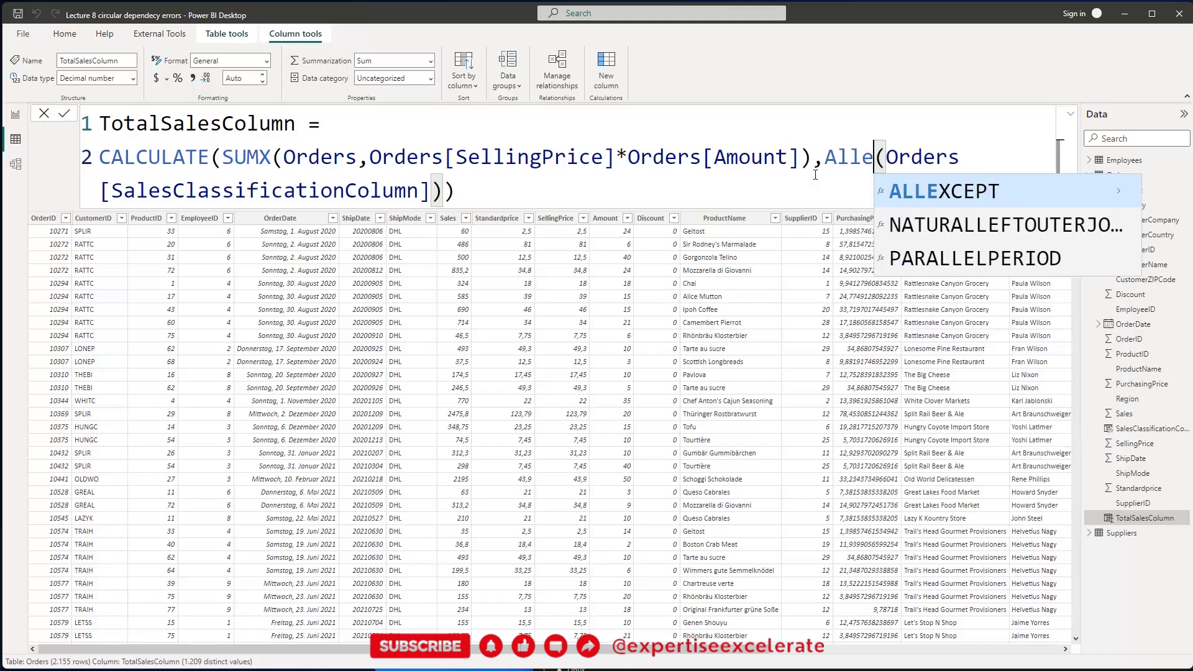
key(Tab)
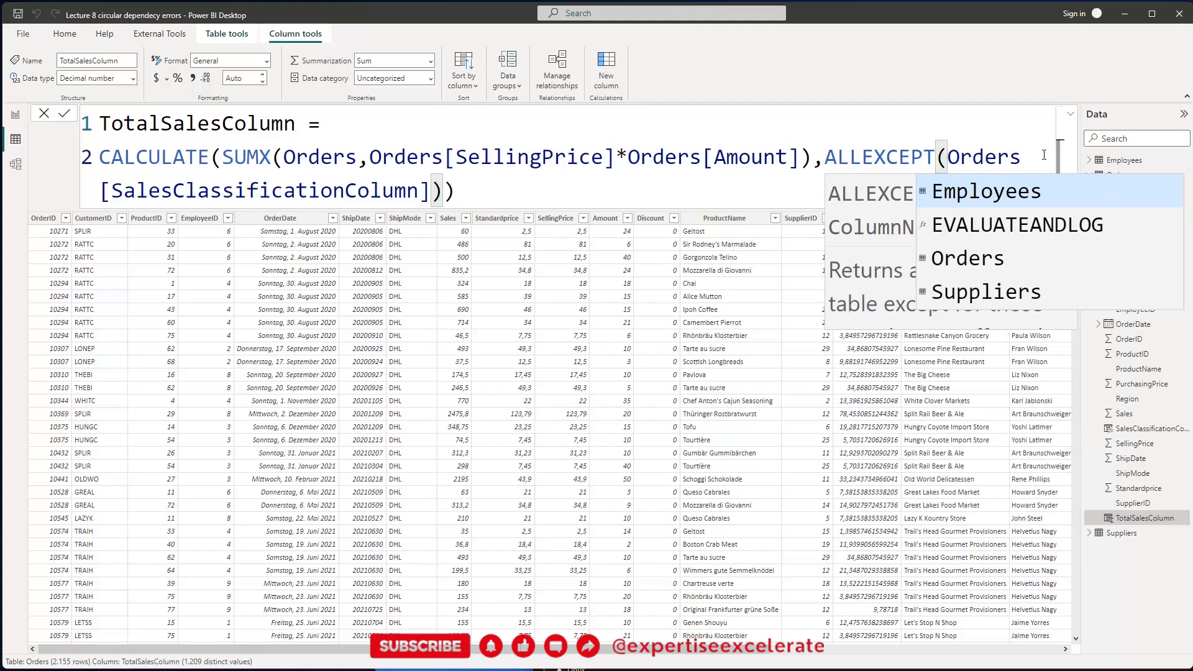
key(Escape)
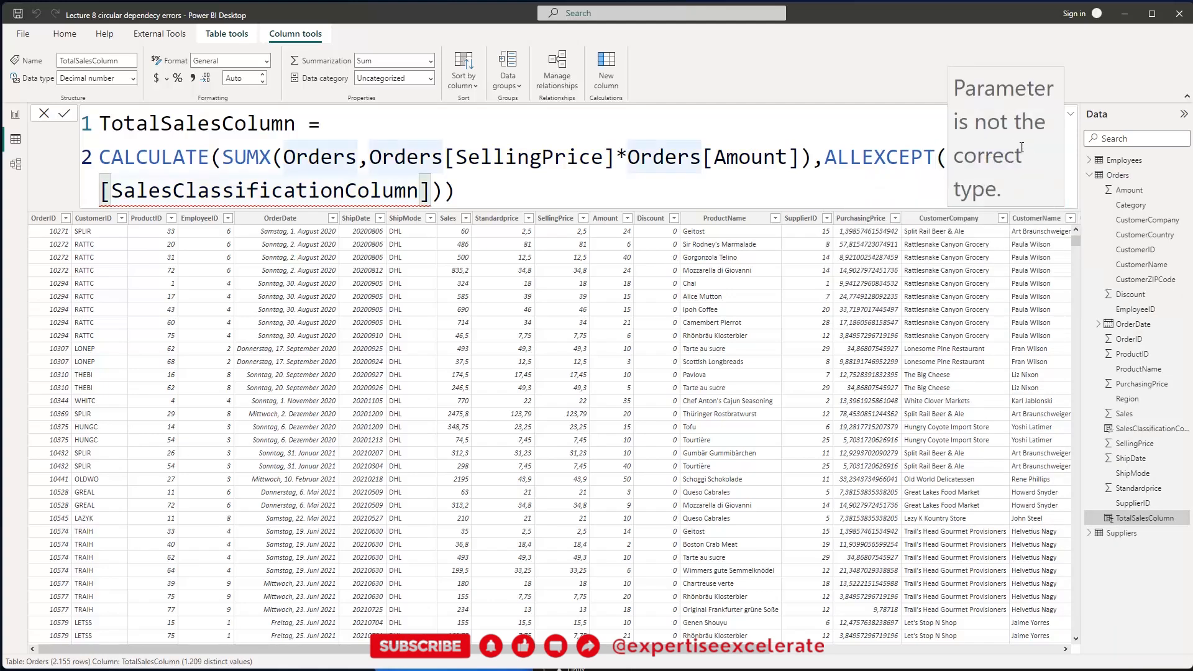
text(,)
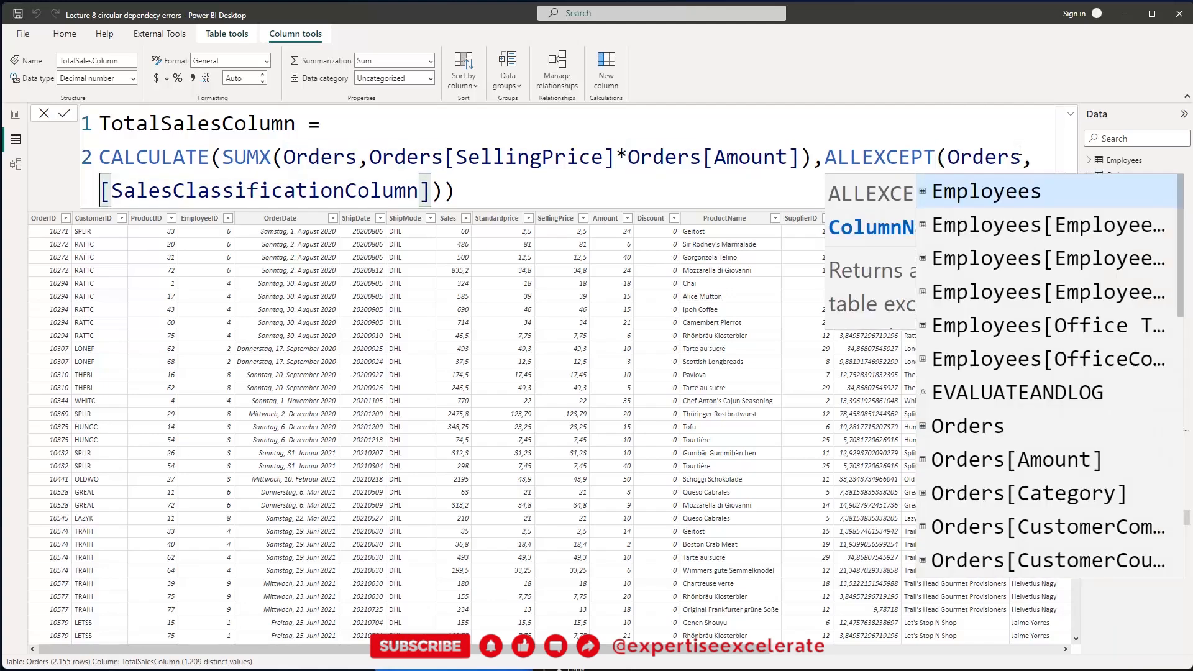
- Give ALLEXCEPT the Orders[OrderID] column, close both functions, delete the leftover [SalesClassificationColumn] text and commit the TotalSalesColumn formula
text(id)
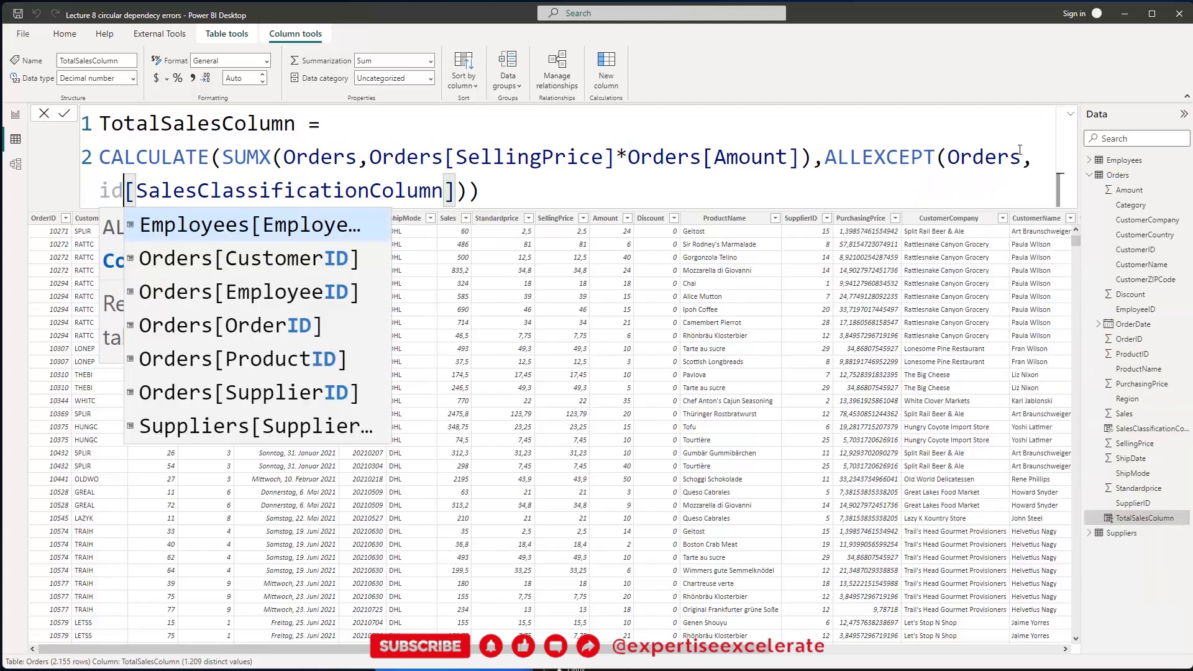
key(Down)
key(Down)
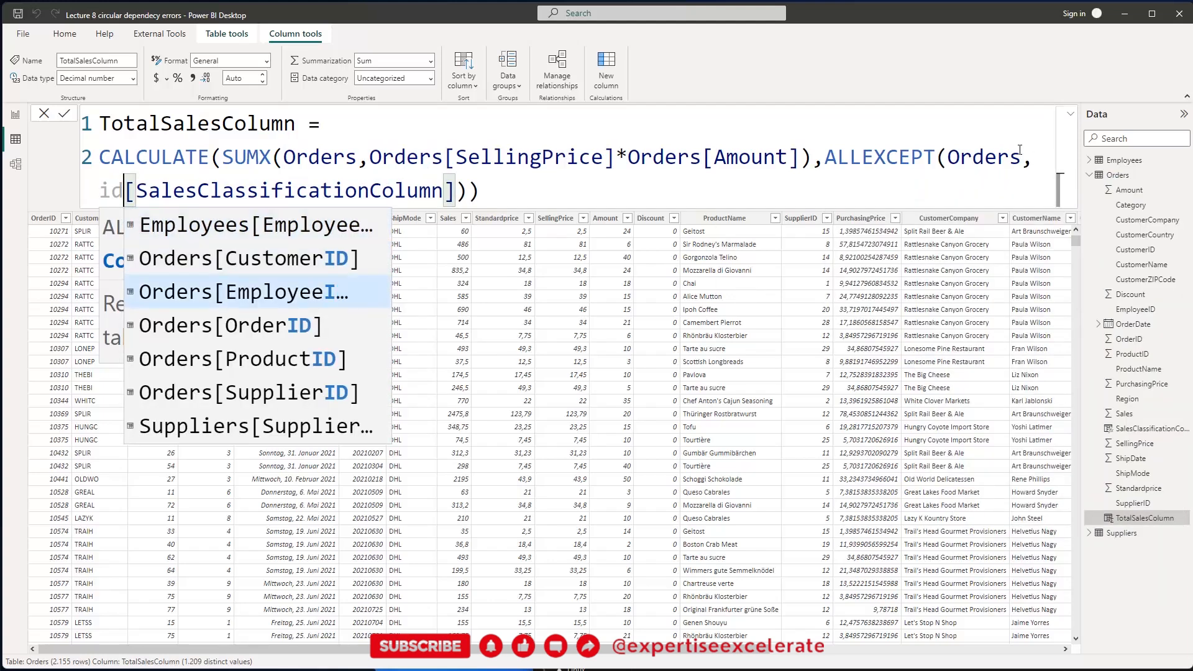
key(Down)
key(Tab)
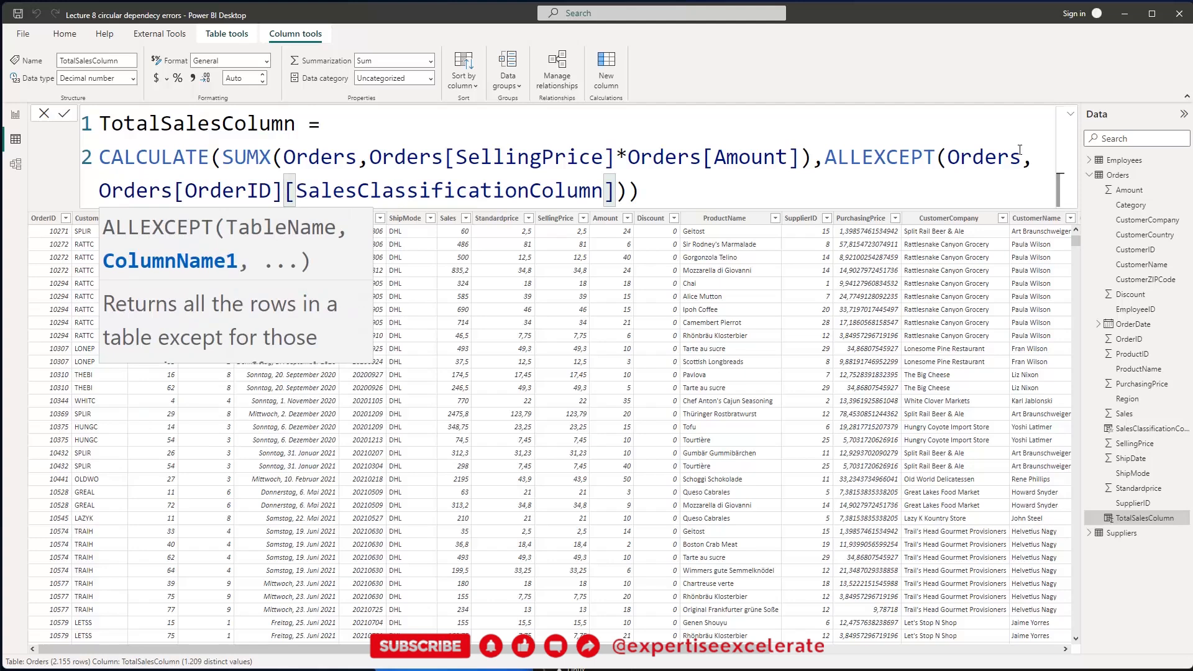
text())
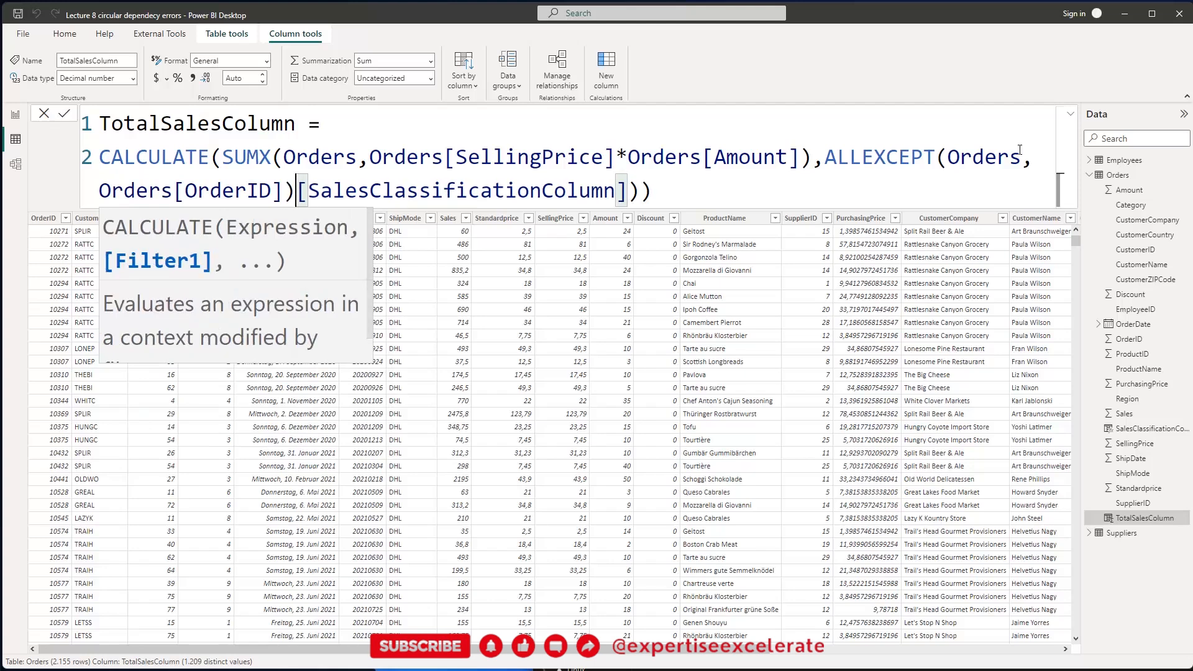
text())
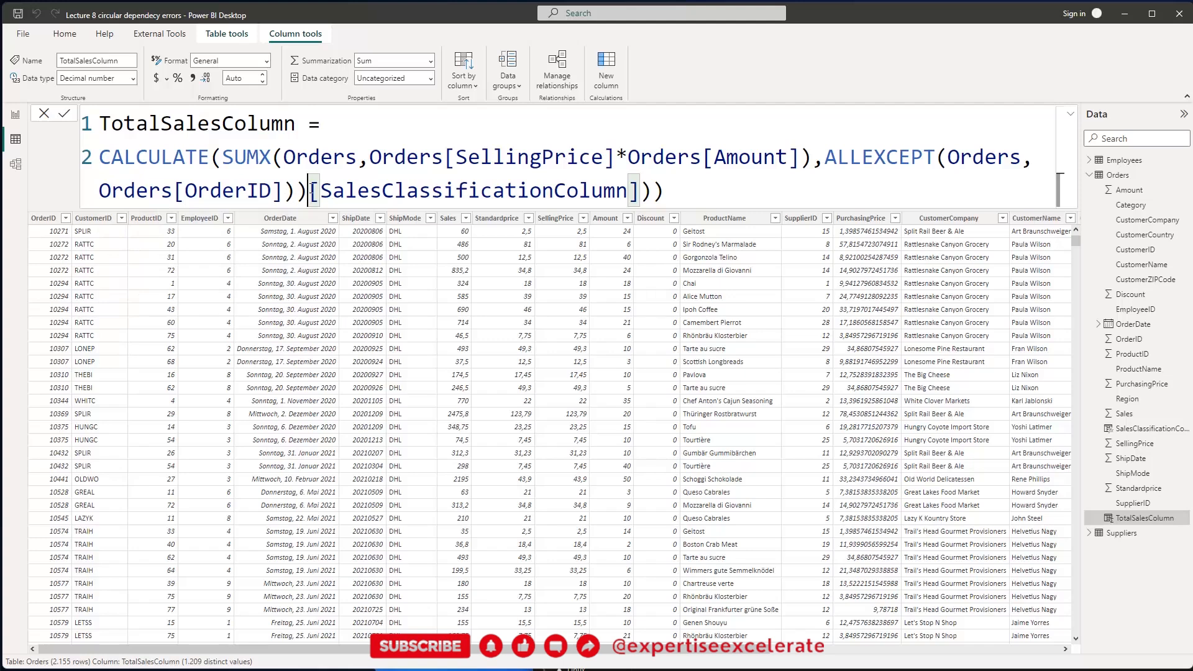
drag(310, 190, 661, 192)
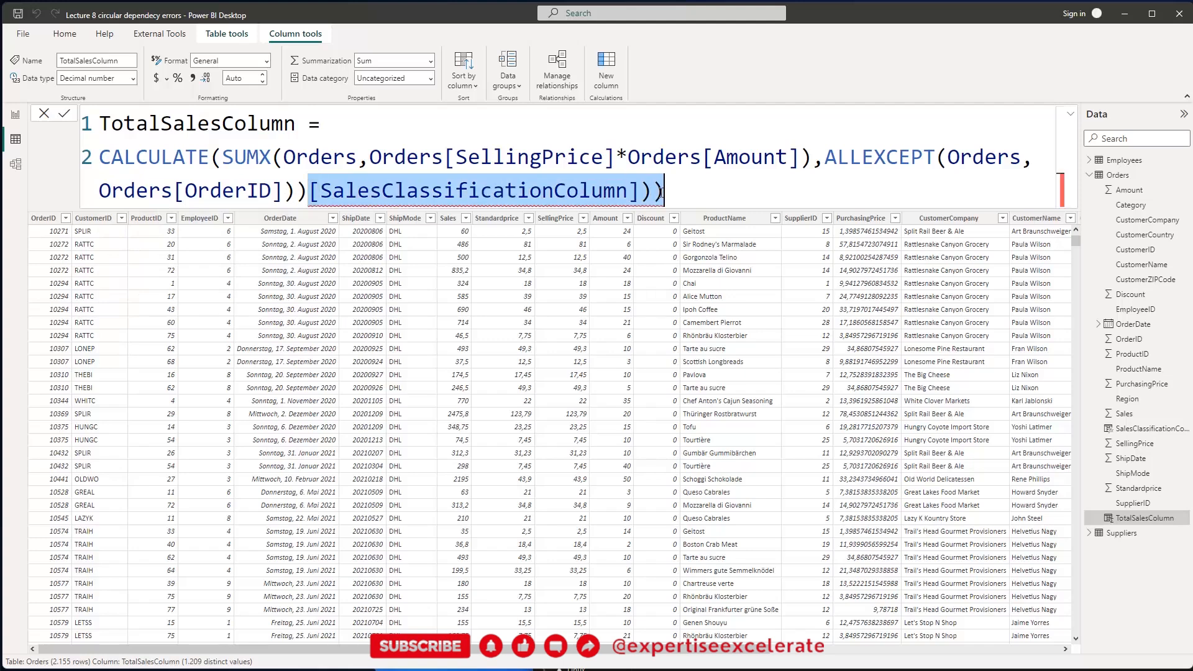
key(BackSpace)
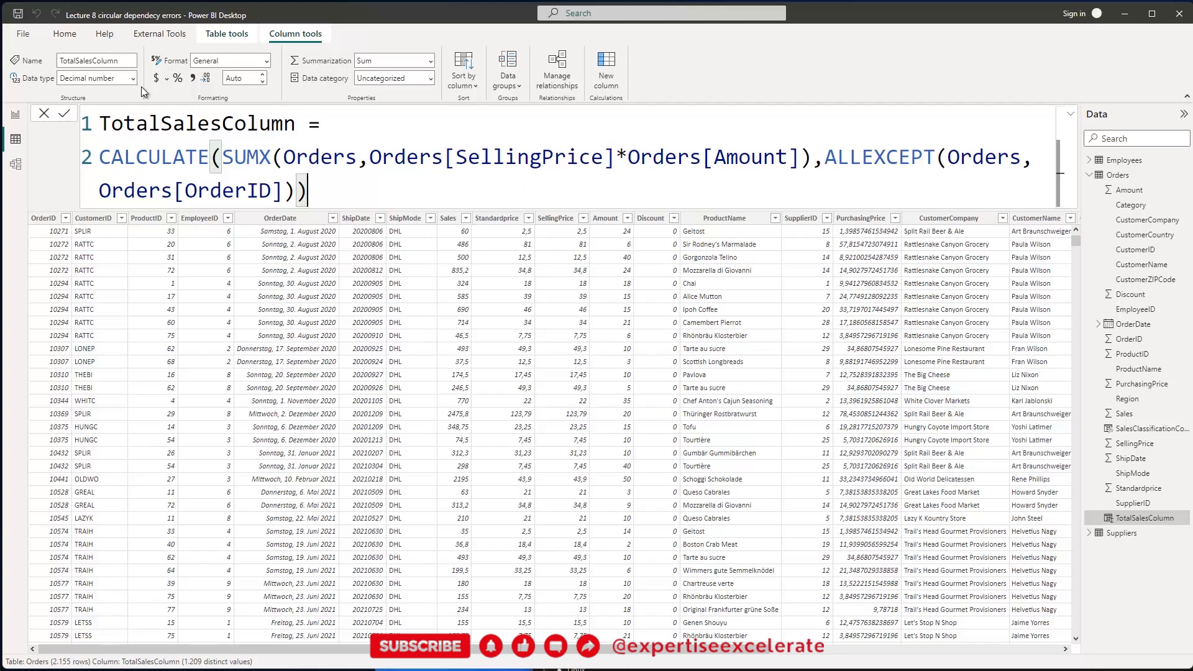
click(65, 113)
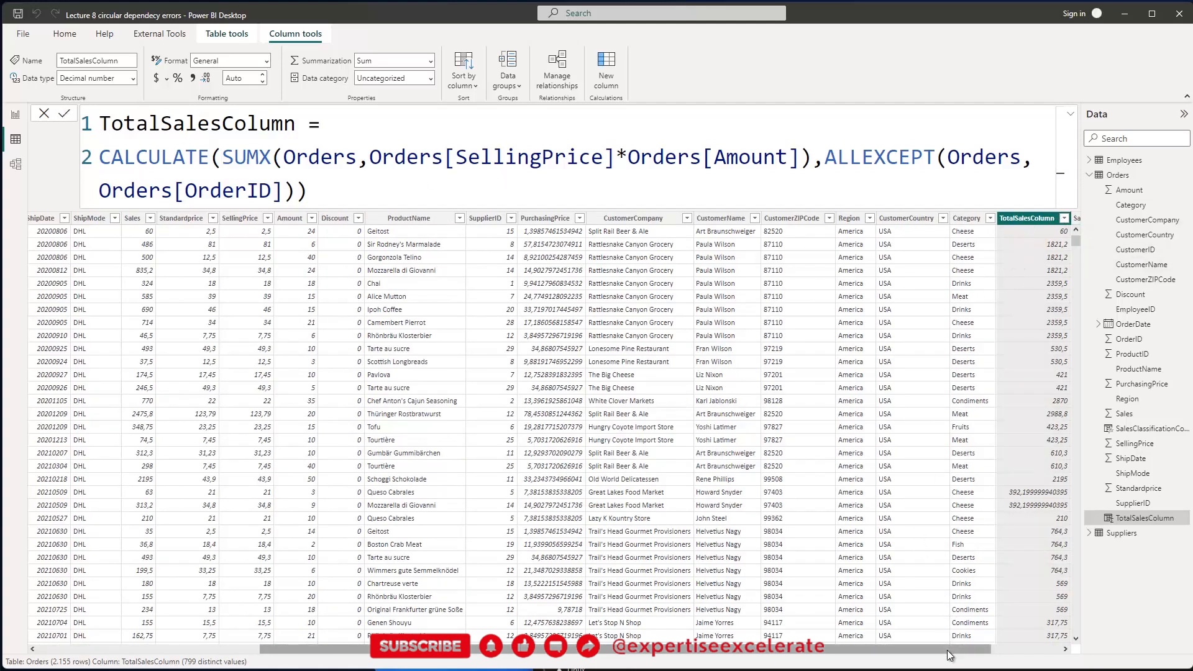
- Compare the TotalSalesColumn and SalesClassificationColumn values with the OrderID values across the Orders table
drag(946, 649, 989, 647)
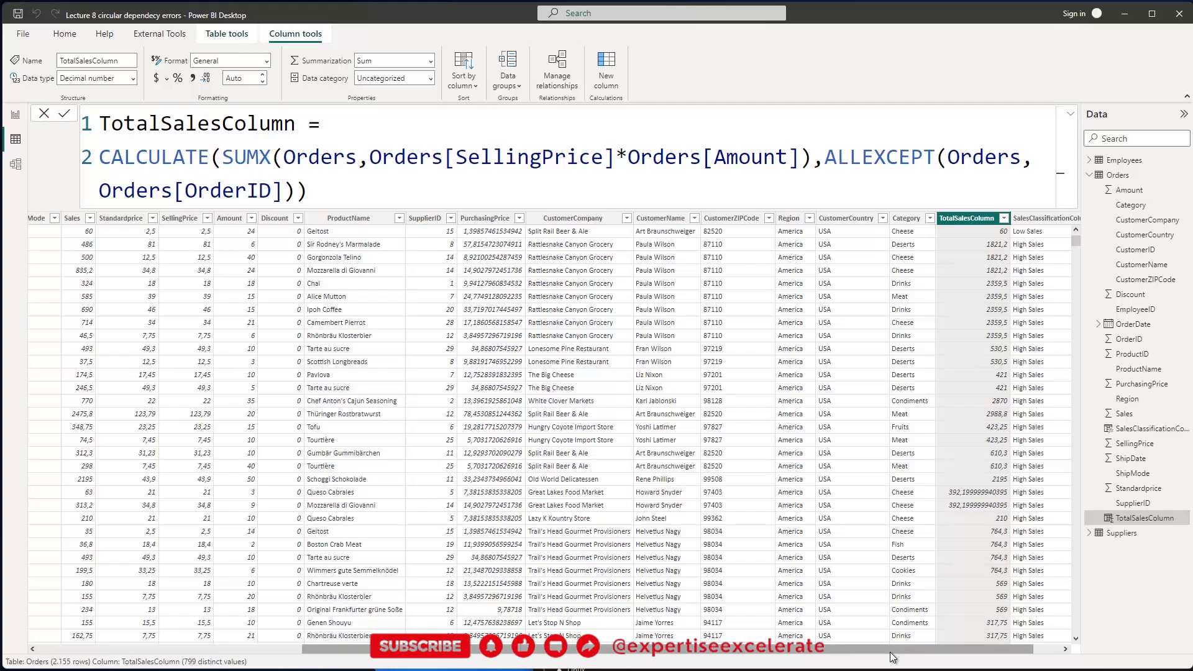
drag(890, 651, 719, 650)
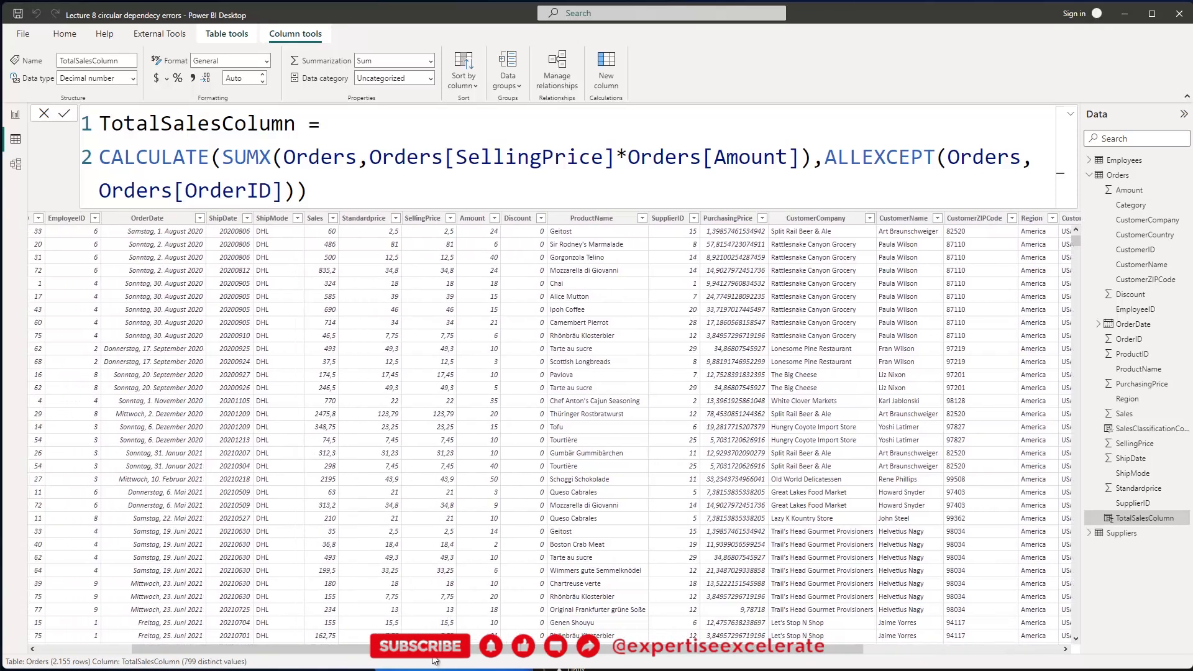
drag(362, 649, 255, 650)
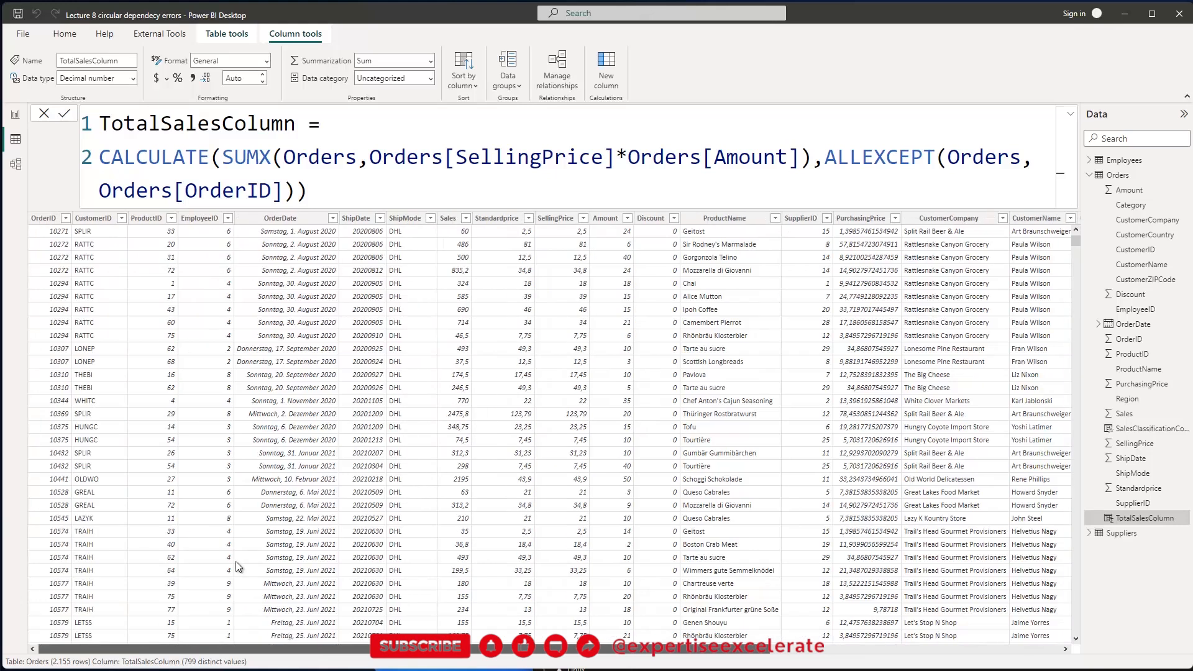
click(62, 260)
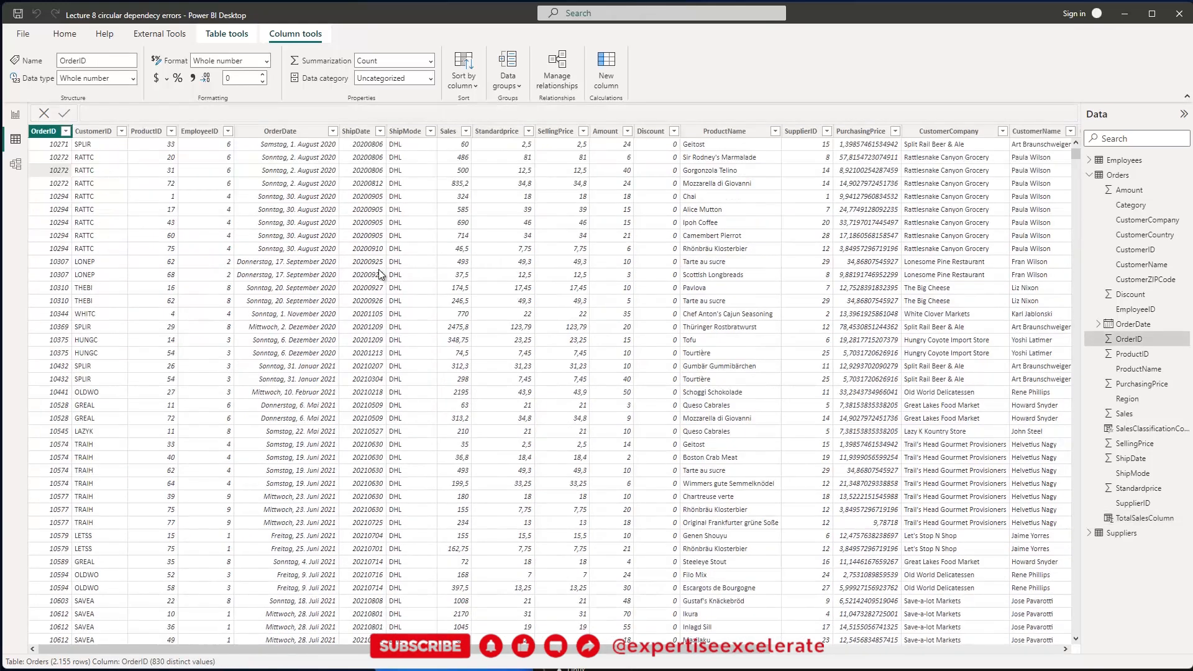
drag(744, 647, 1043, 649)
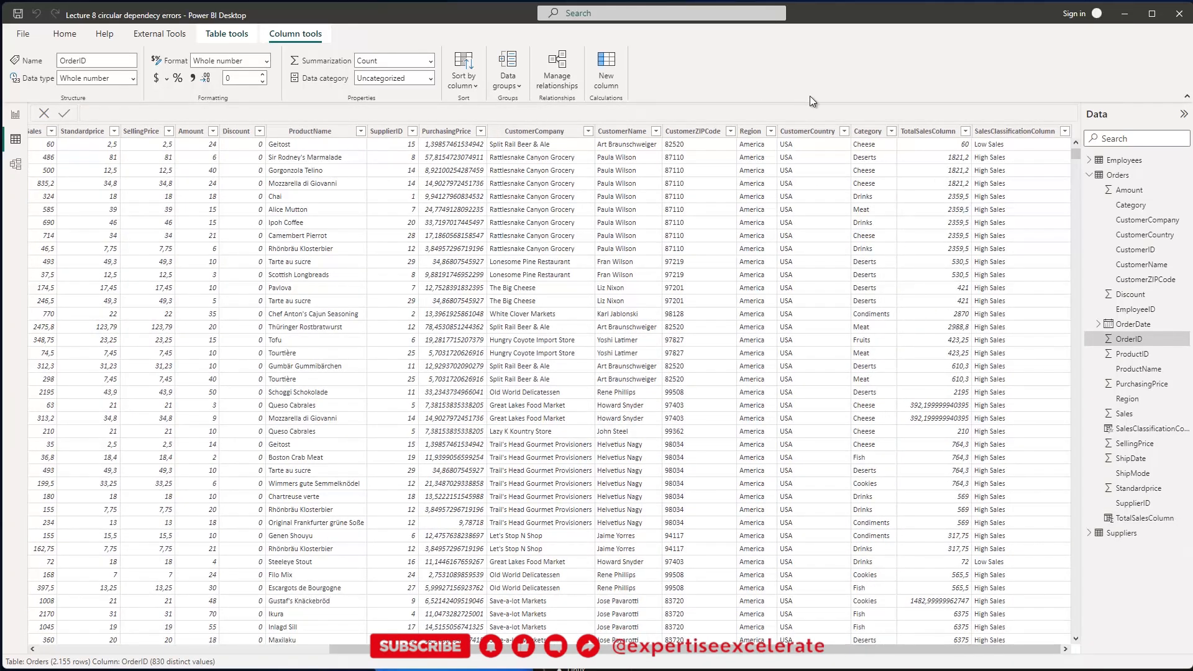
click(1136, 429)
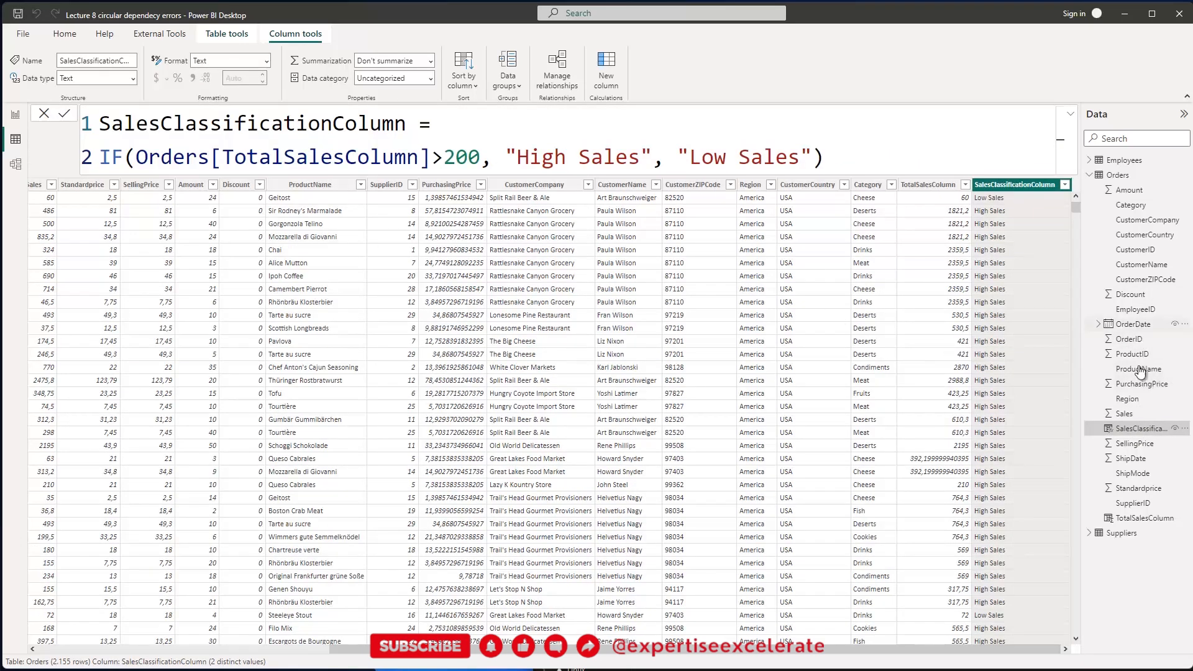
- In the TotalSalesColumn formula, replace the ALLEXCEPT argument with REMOVEFILTERS(Orders[SalesClassificationColumn]) and commit it
click(1142, 518)
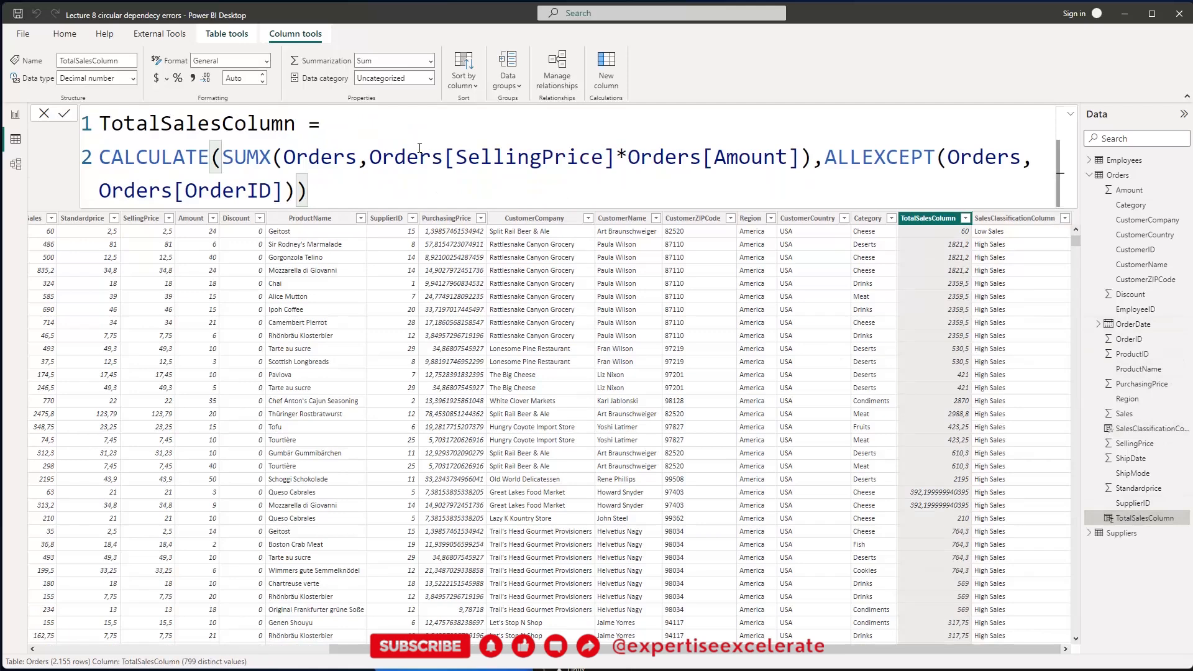
drag(824, 157, 293, 192)
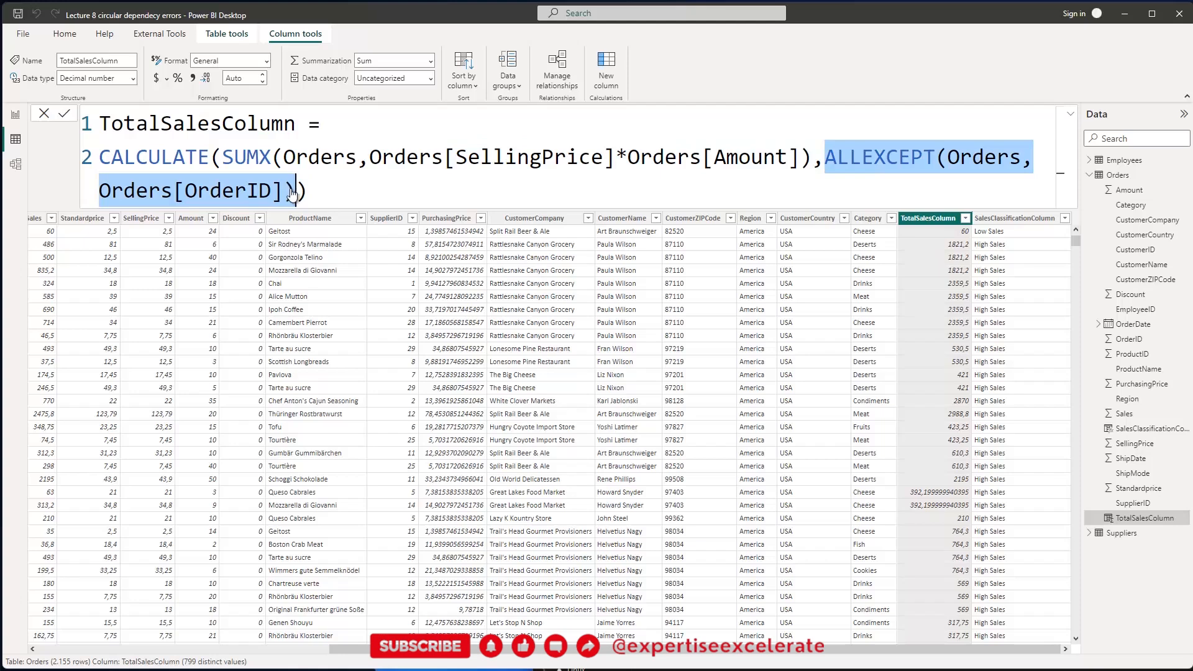
text(Remov)
key(Tab)
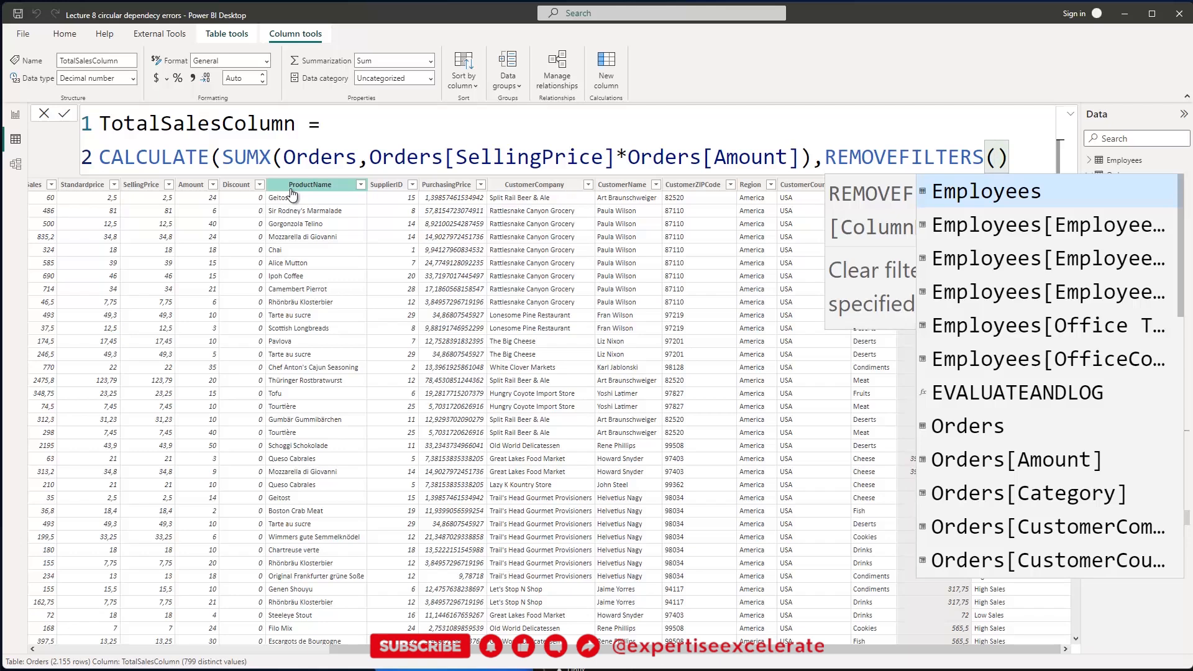
text(cla)
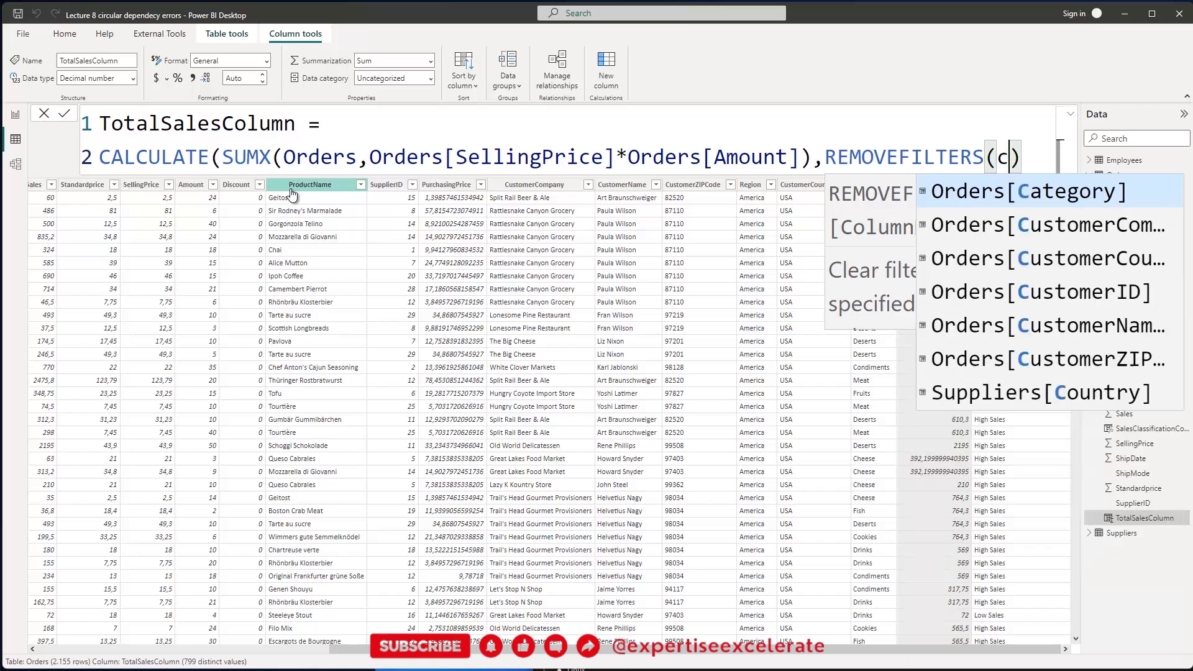
key(Tab)
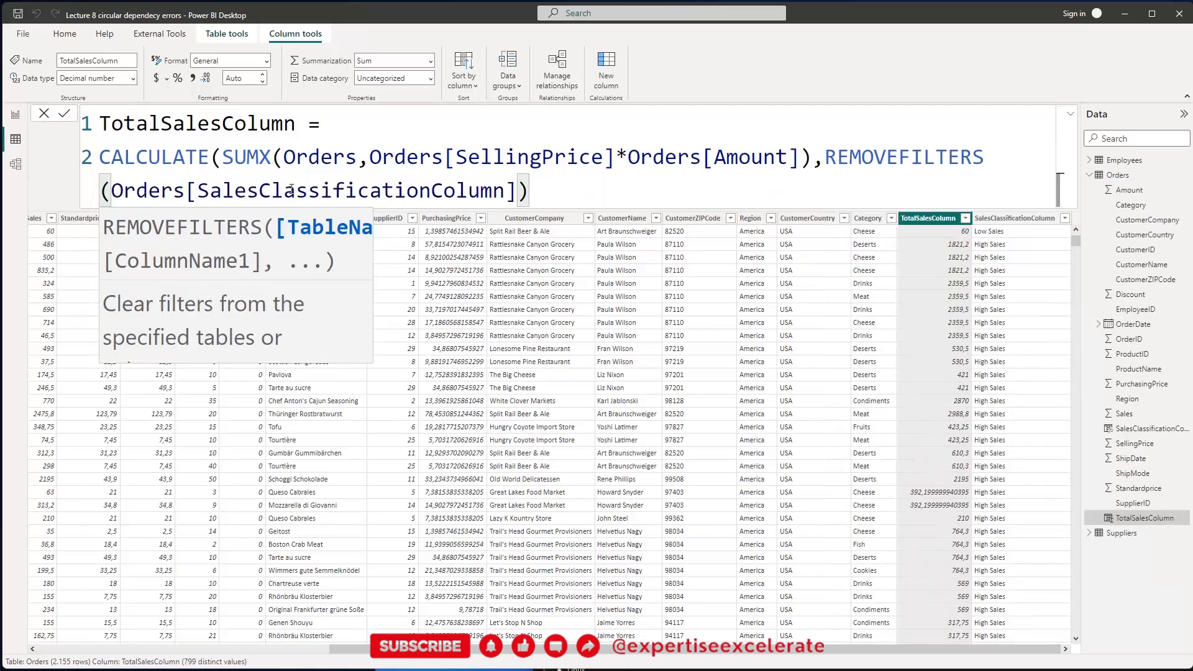
key(Right)
text())
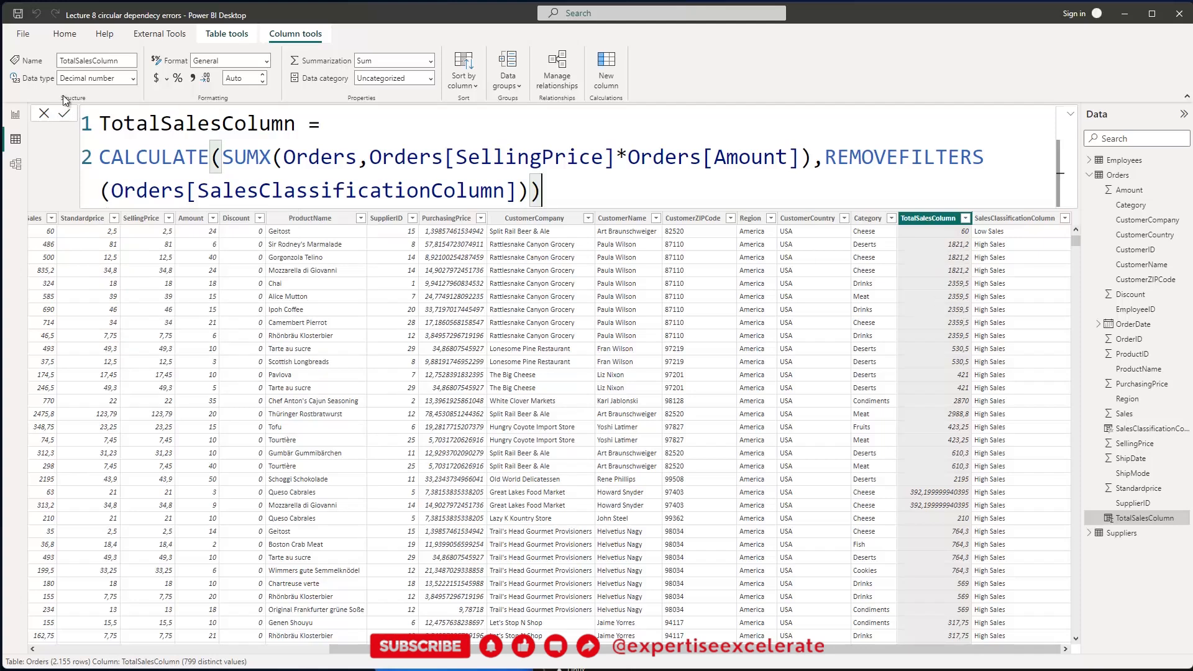
click(69, 115)
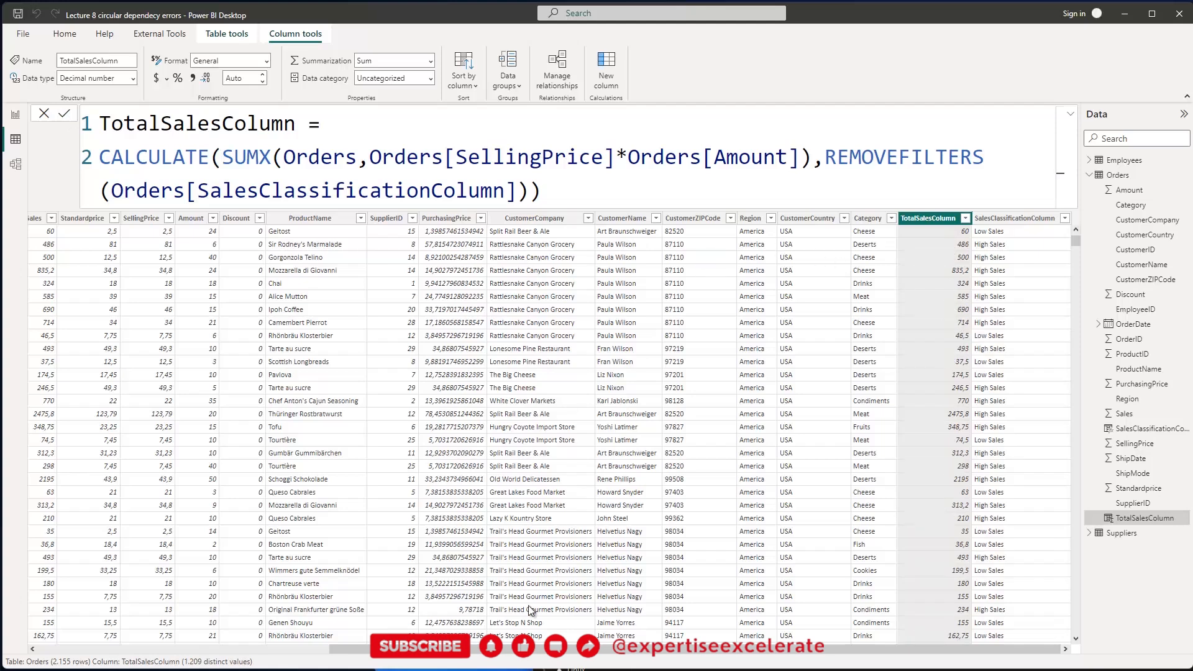
- Add an index column starting from 0 to the Orders query in Power Query and apply the changes to the model
scroll(183, 596, left, 2)
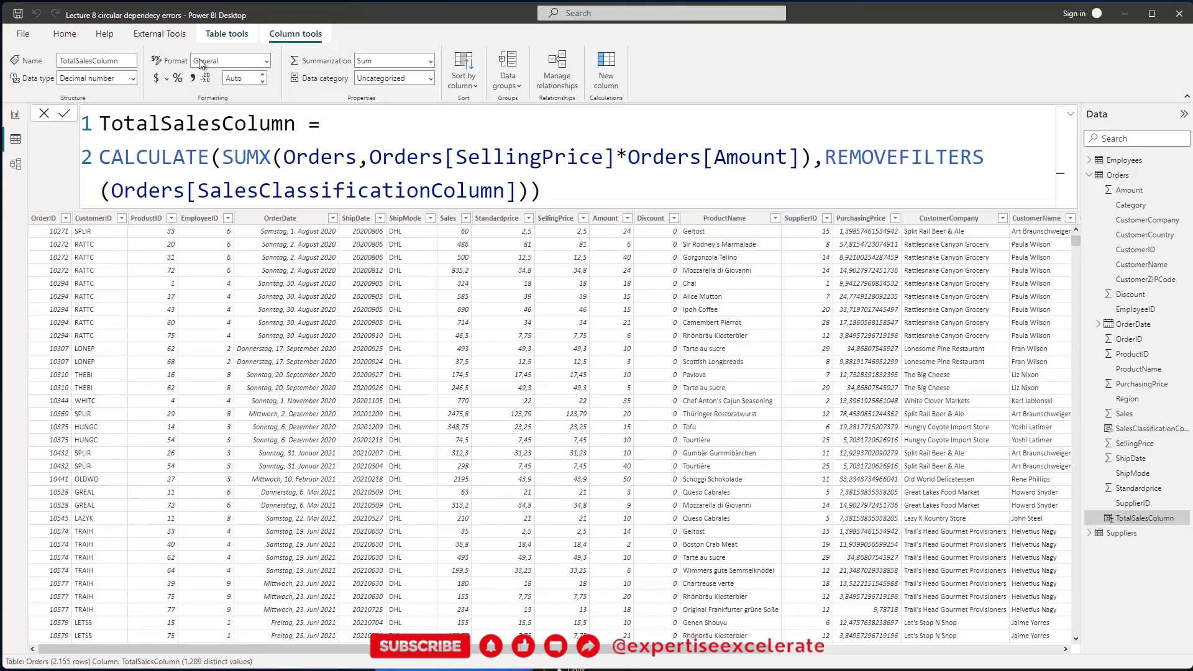
click(58, 37)
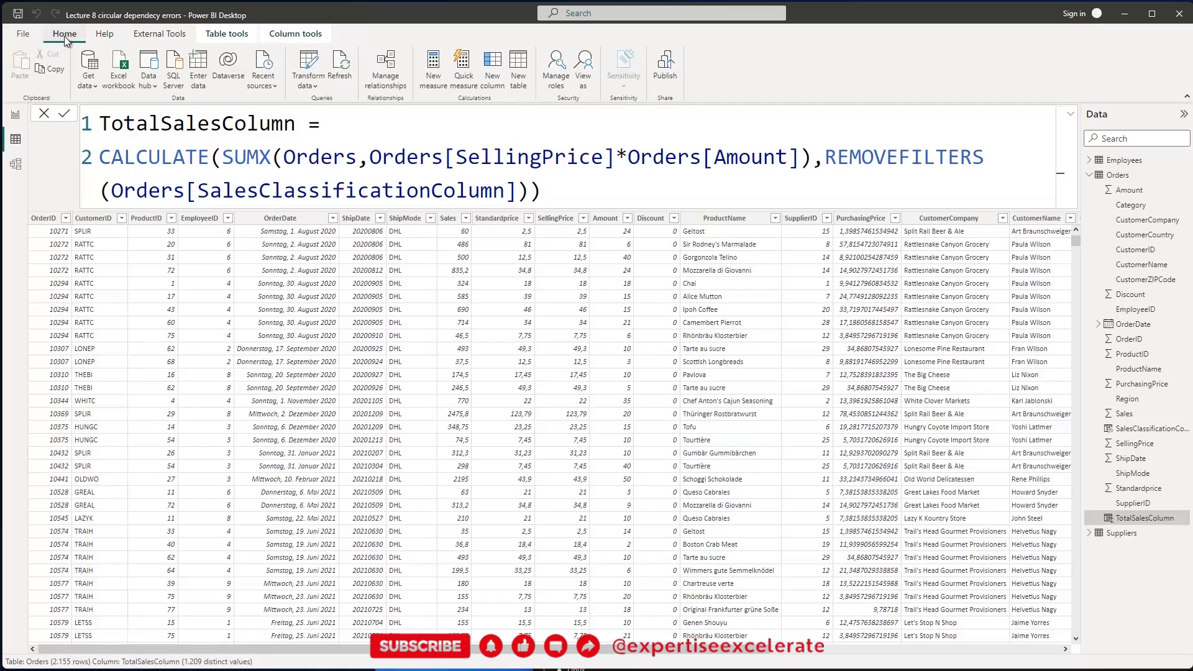
click(308, 62)
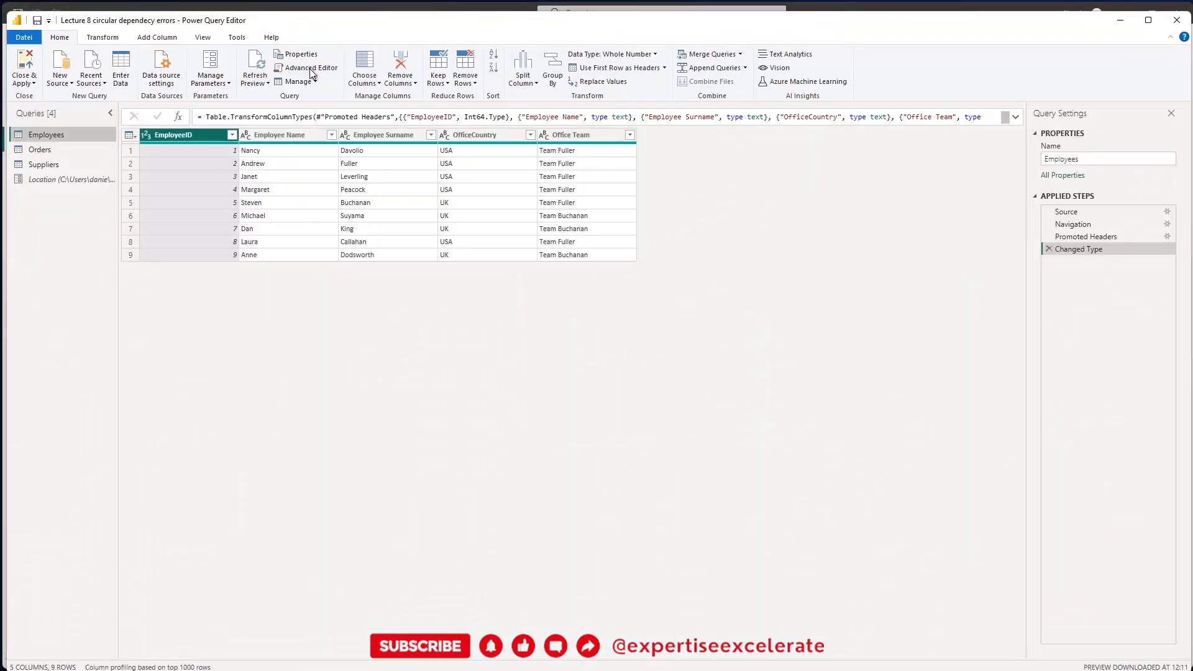
click(41, 149)
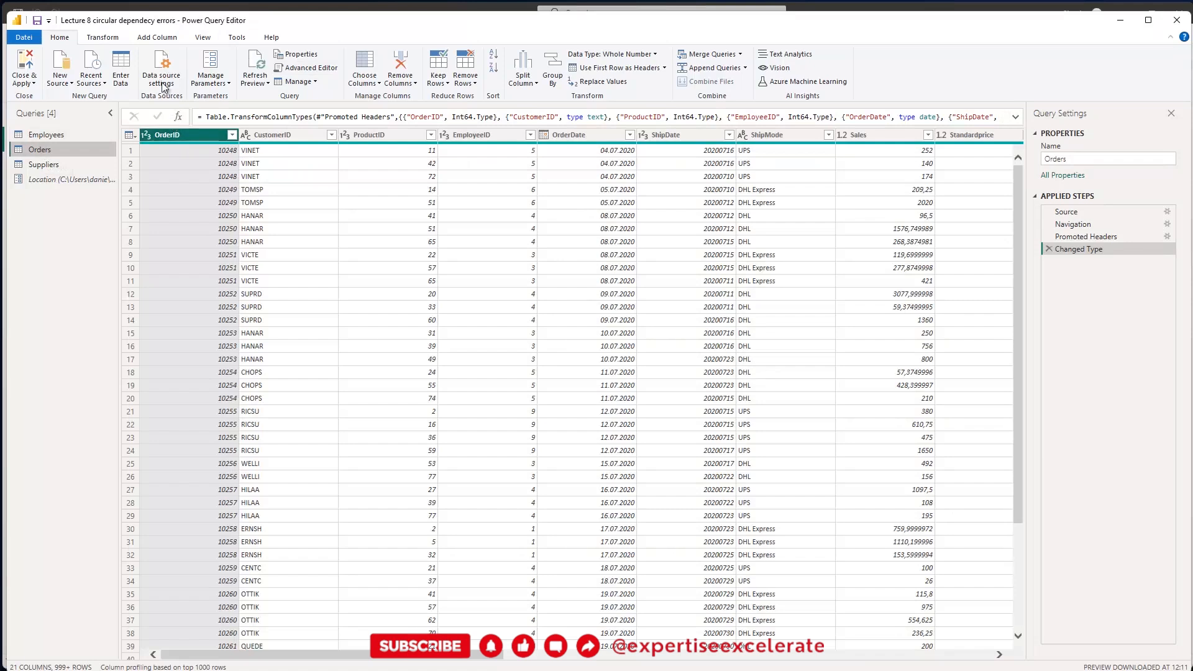
click(150, 38)
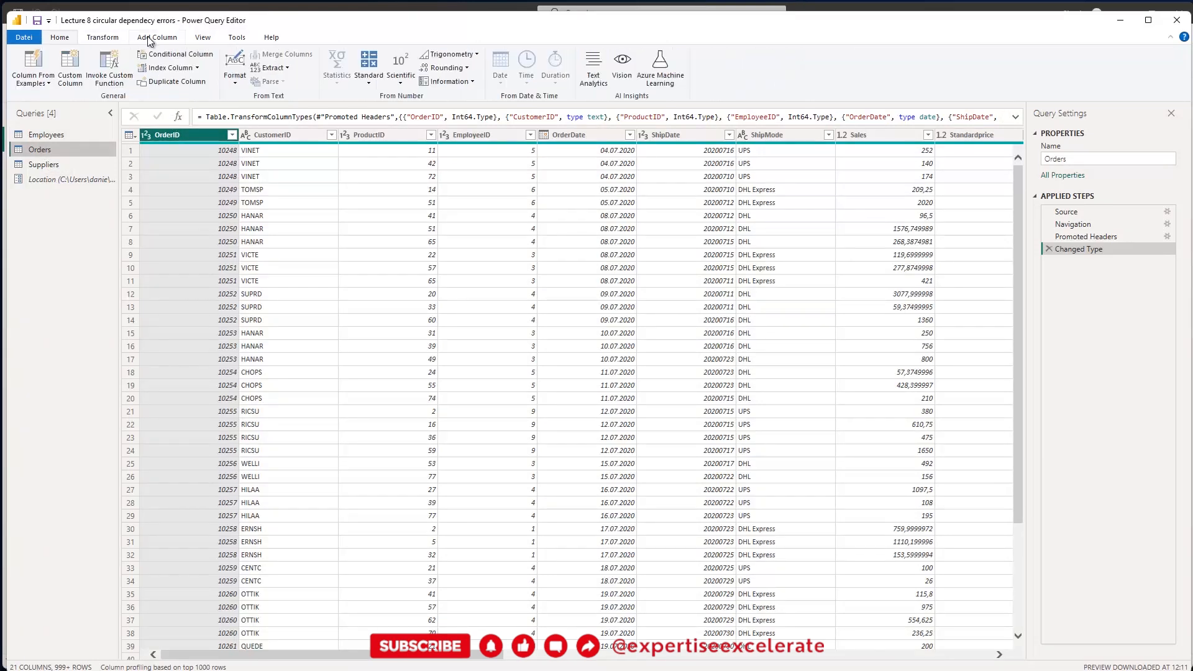
click(197, 68)
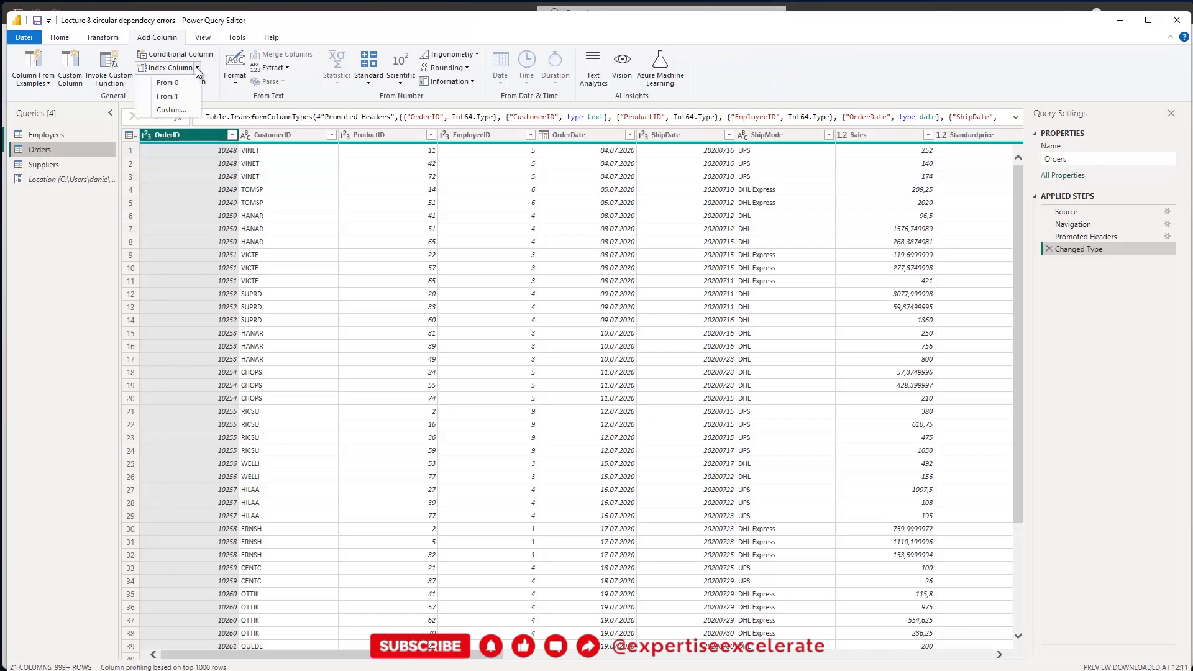
click(168, 83)
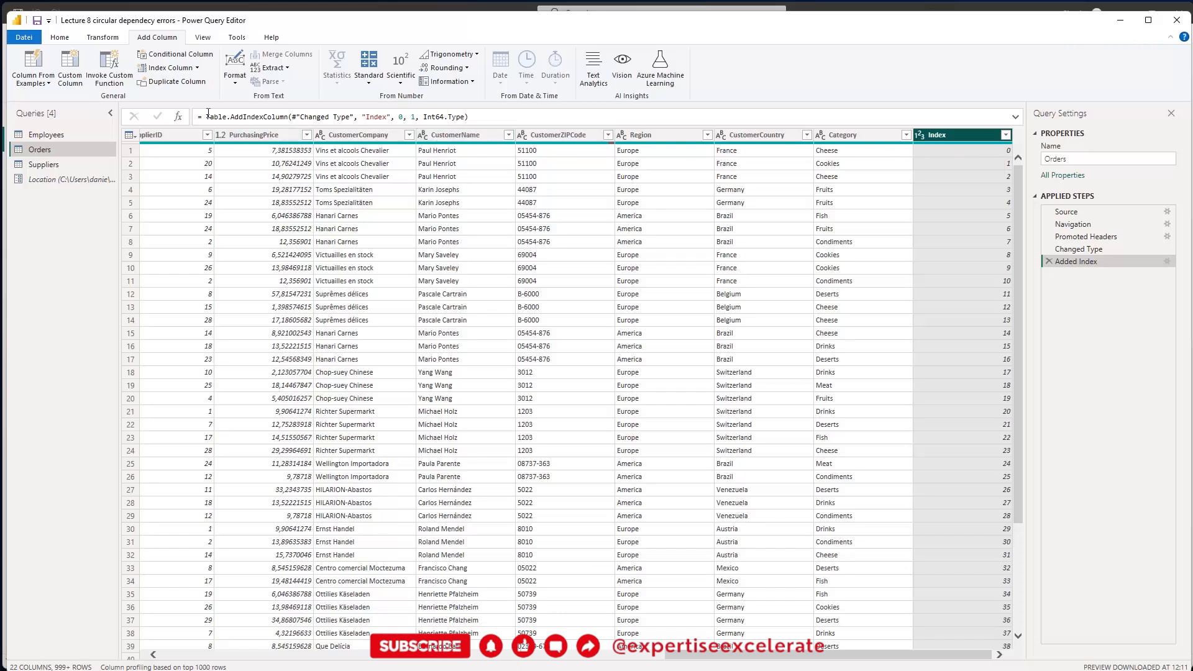
click(59, 39)
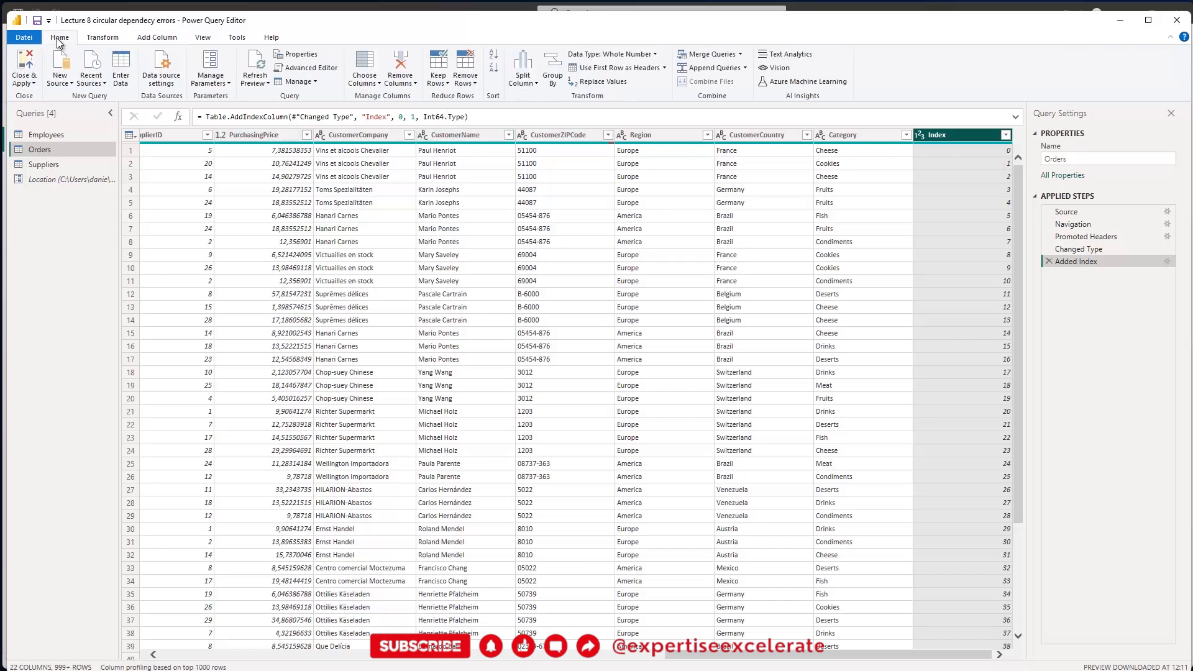
click(27, 62)
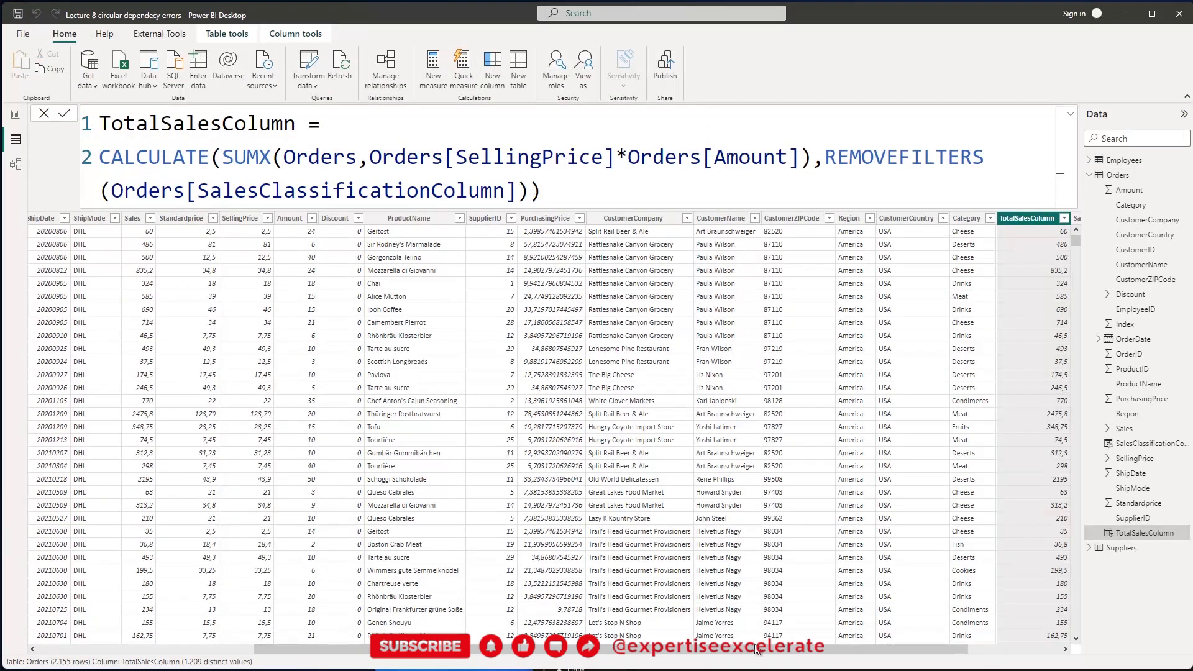
- In the TotalSalesColumn formula, replace the REMOVEFILTERS(Orders[SalesClassificationColumn]) argument with the ALLEXCEPT function
drag(759, 649, 919, 641)
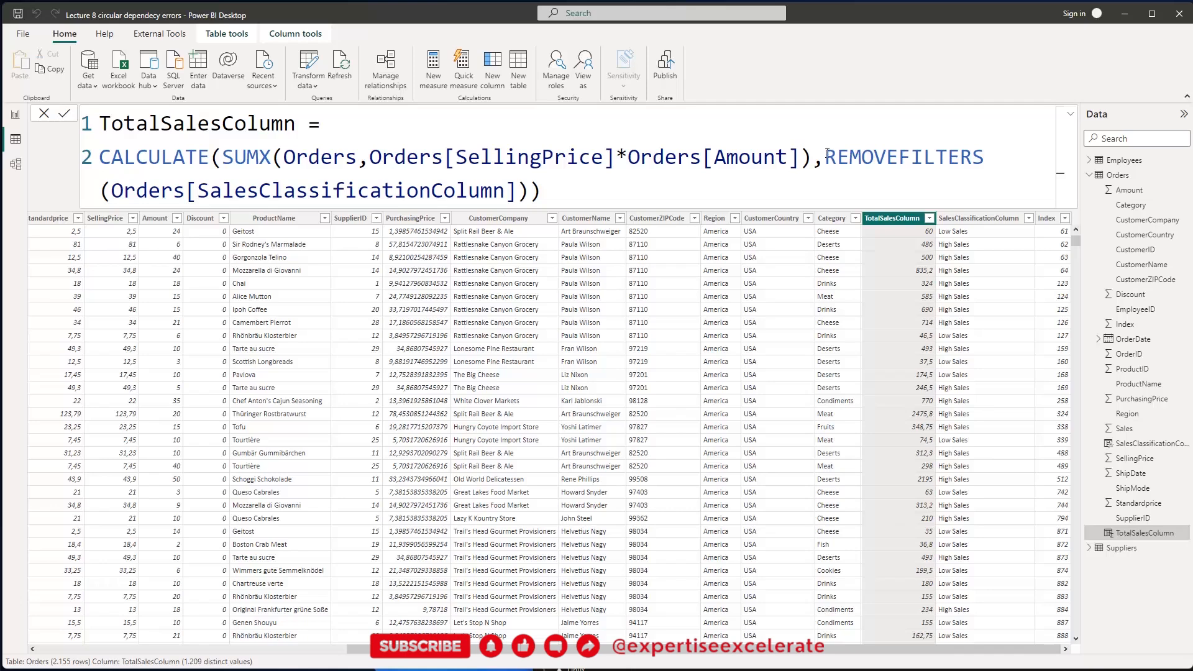
drag(825, 156, 541, 187)
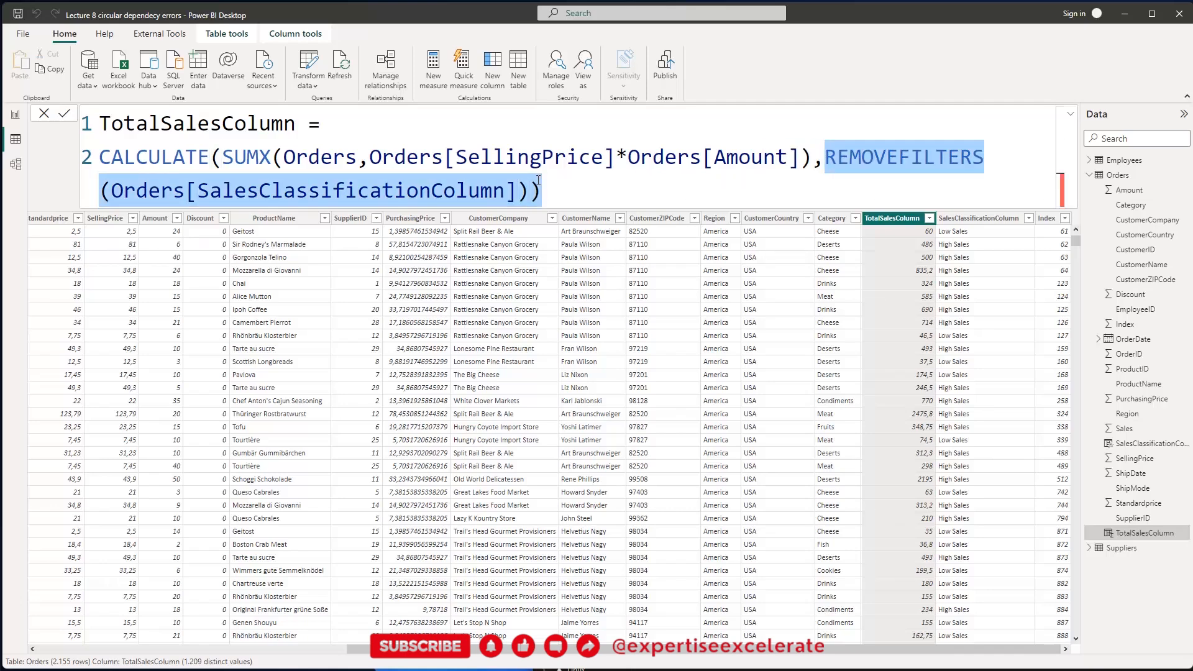
click(826, 152)
drag(826, 152, 795, 177)
key(BackSpace)
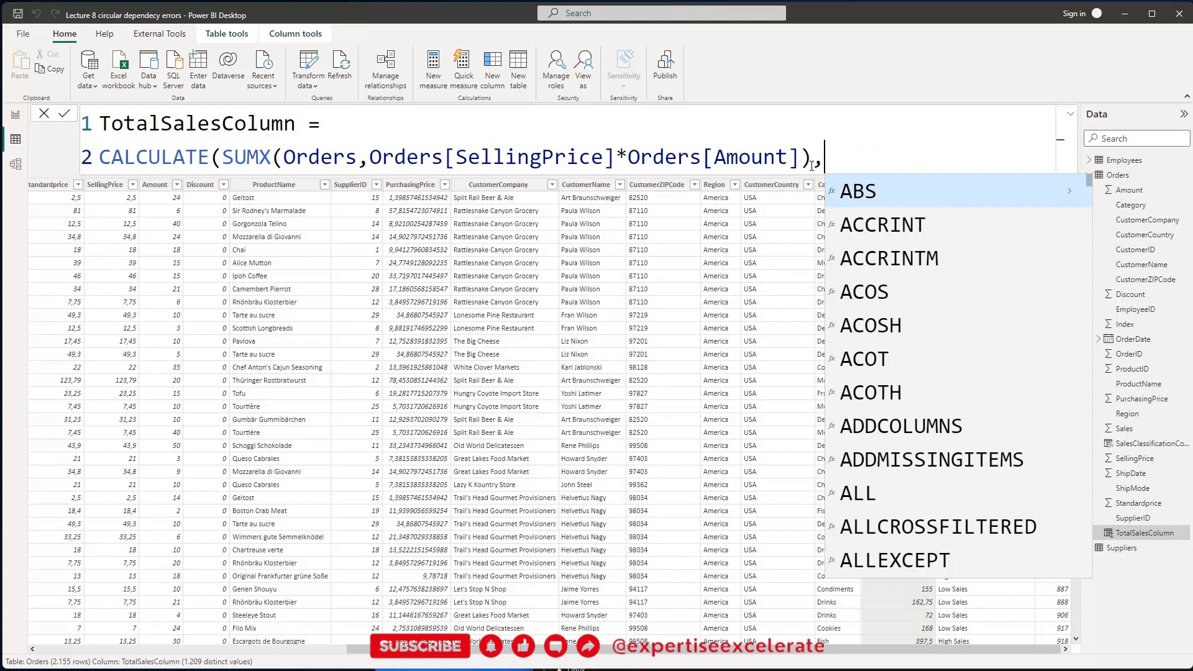
text(Alle)
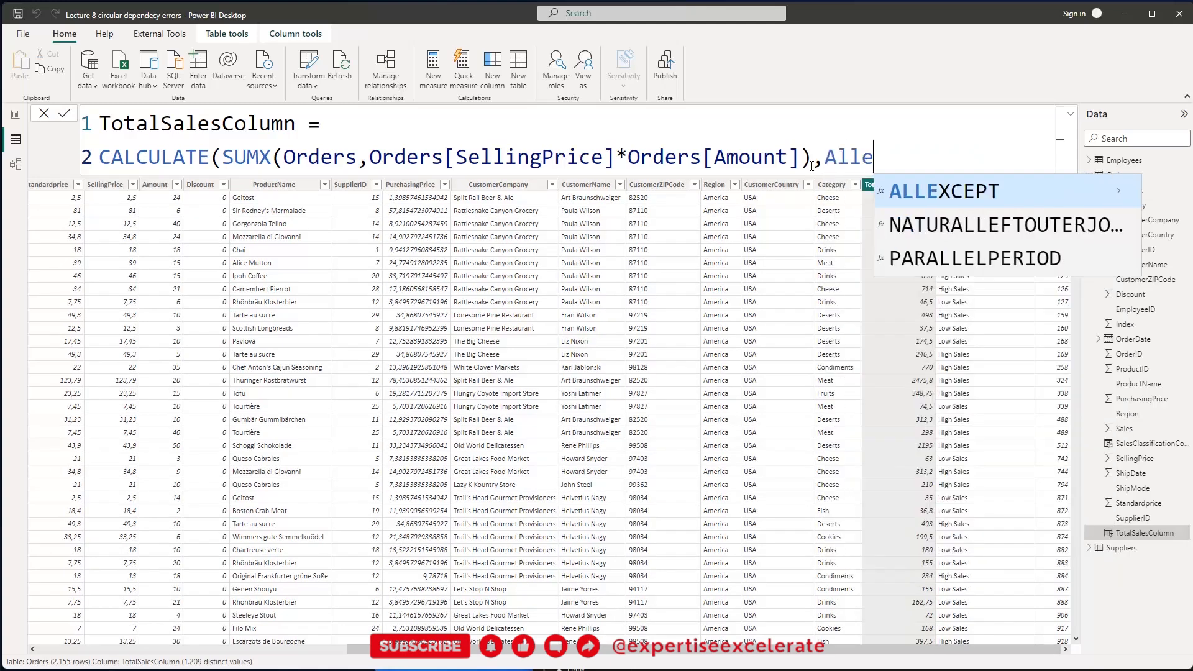
key(Tab)
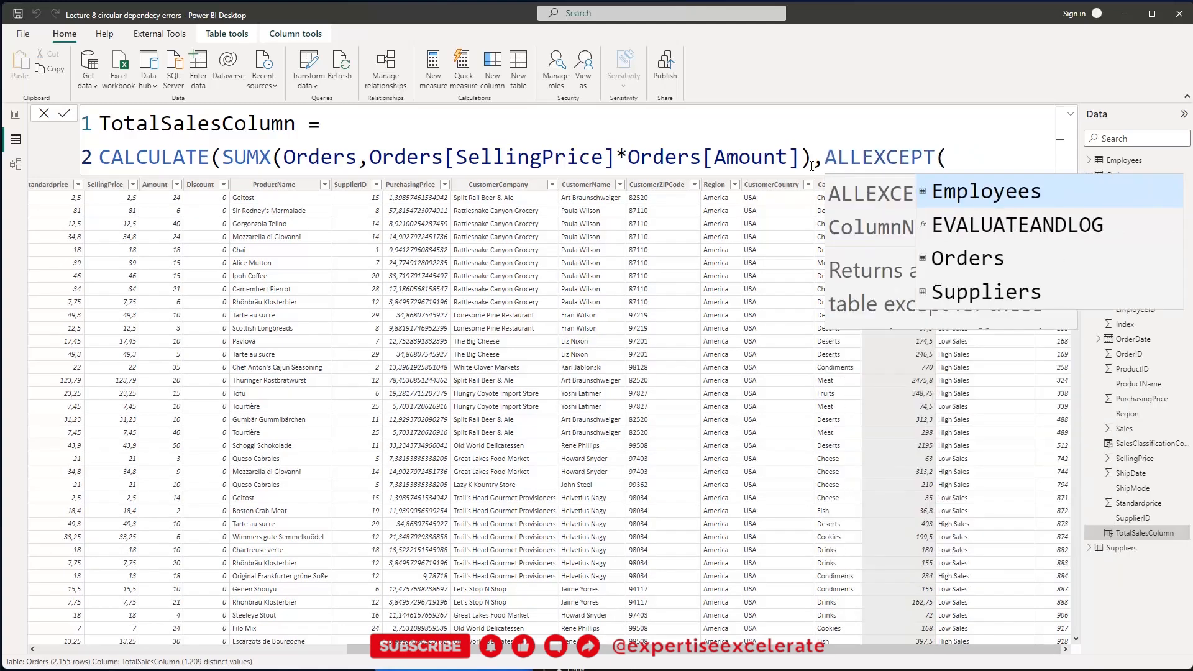
- Give ALLEXCEPT the Orders table and the Orders[Index] column, close both functions and commit the TotalSalesColumn formula
text(Orders)
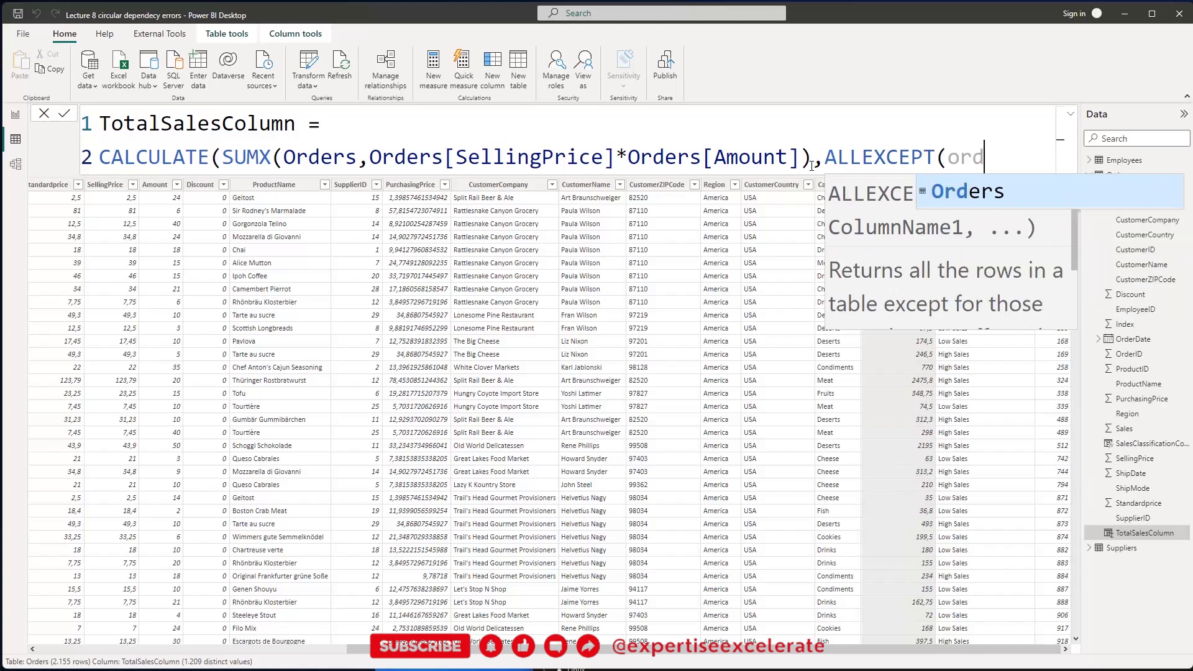
text(,)
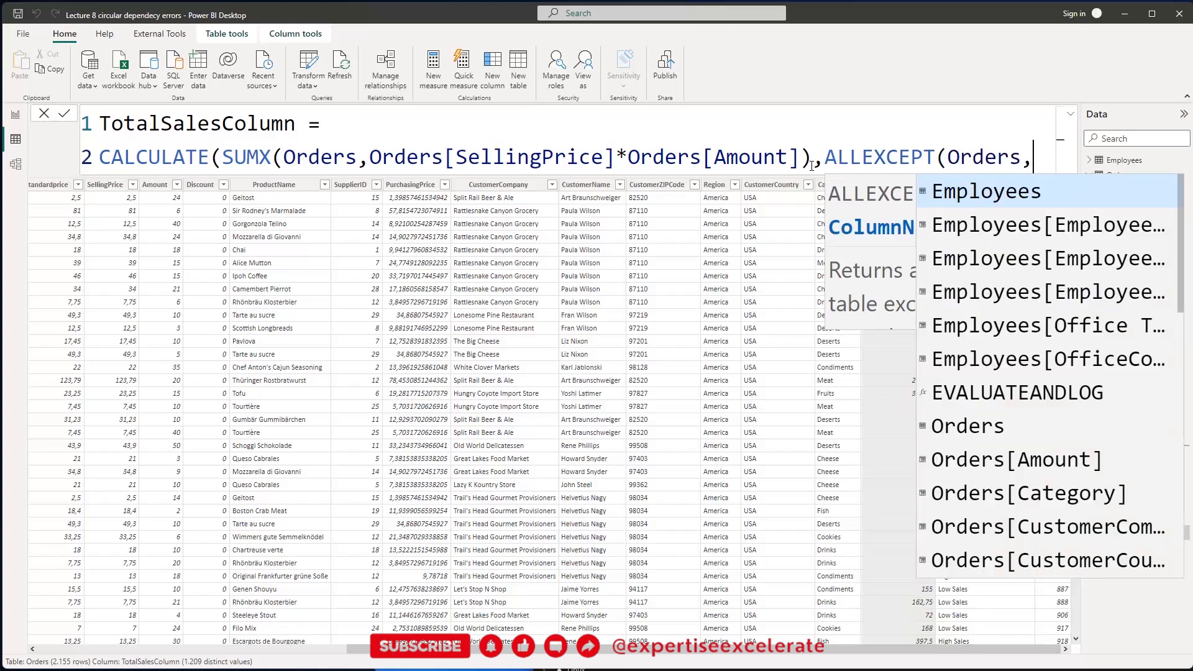
text(in)
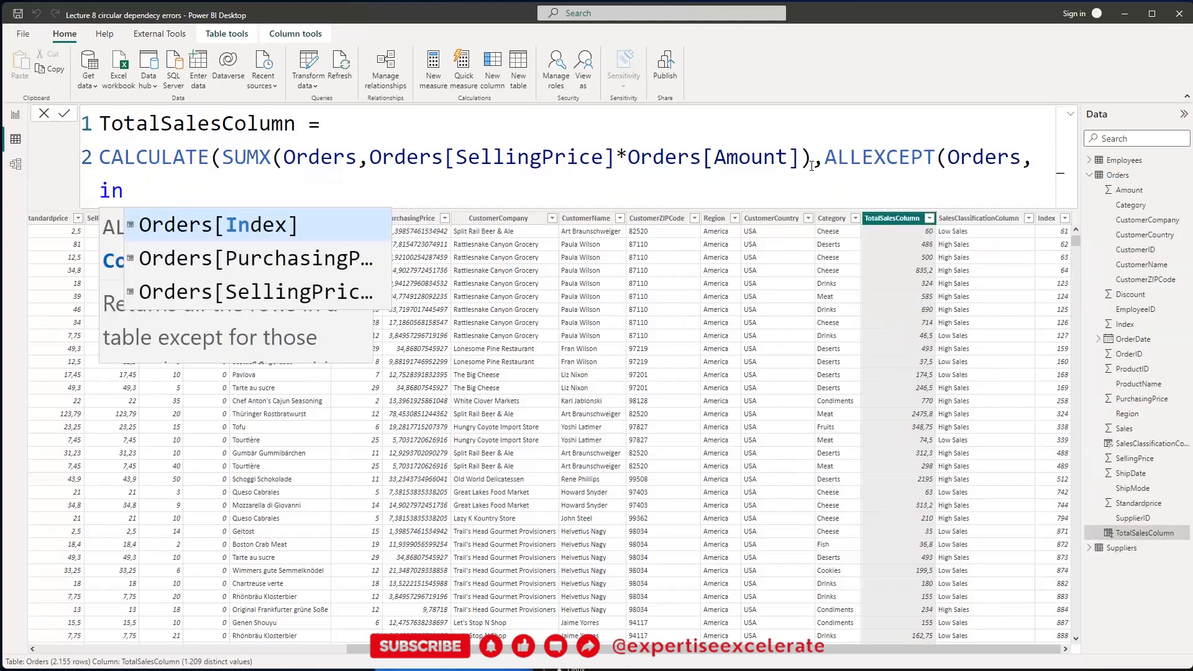
key(Tab)
text())
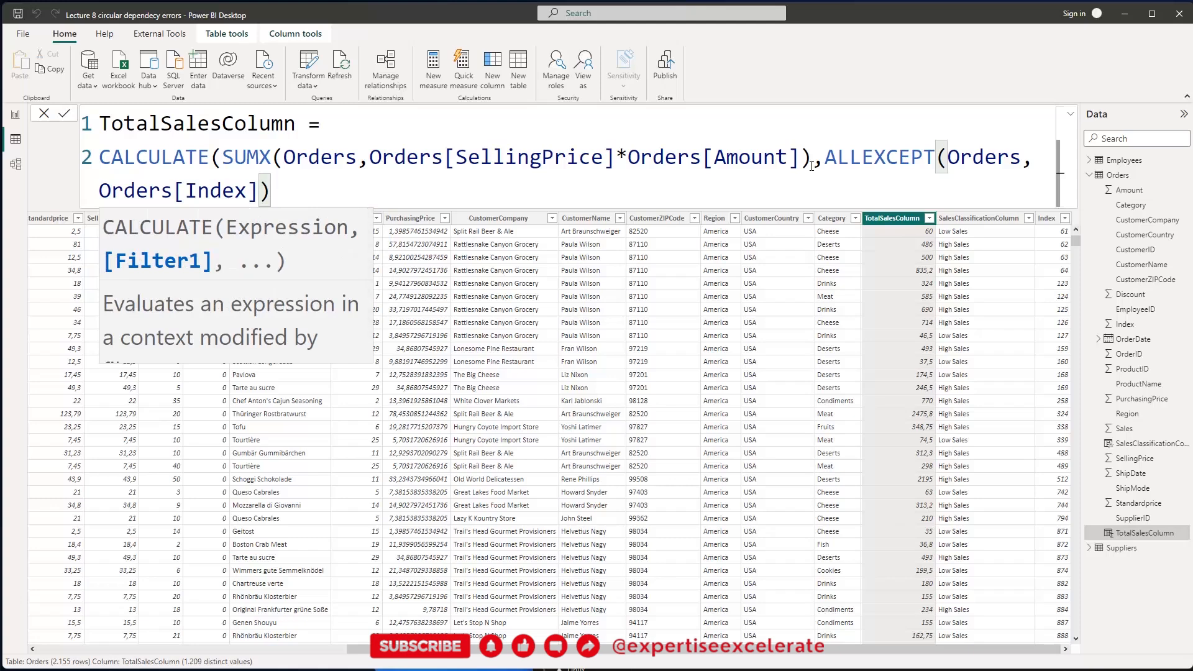
text())
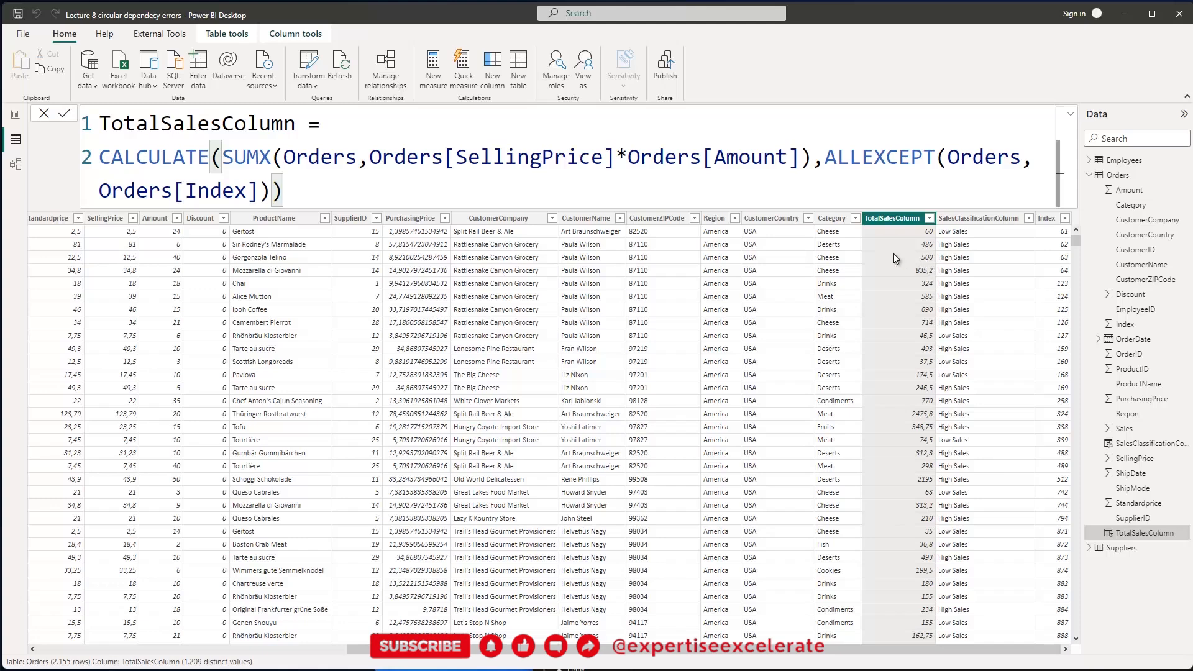
click(66, 117)
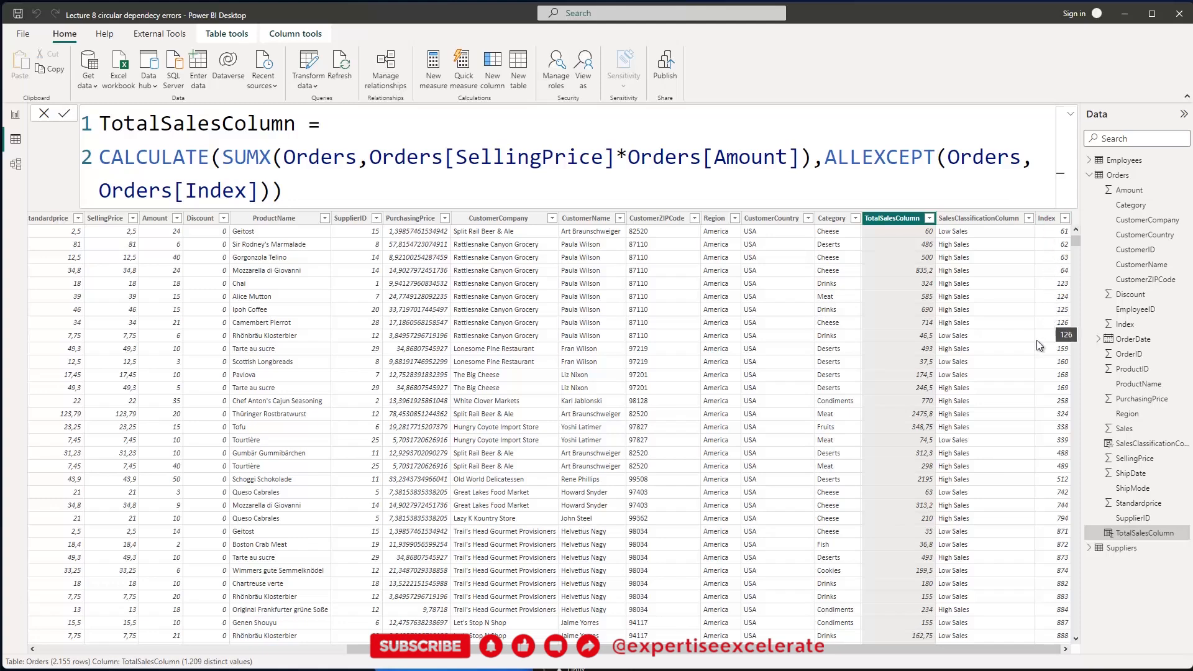
- Examine the relationships between Employees, Suppliers and Orders in the data model, and return to the Orders table data
drag(903, 648, 566, 630)
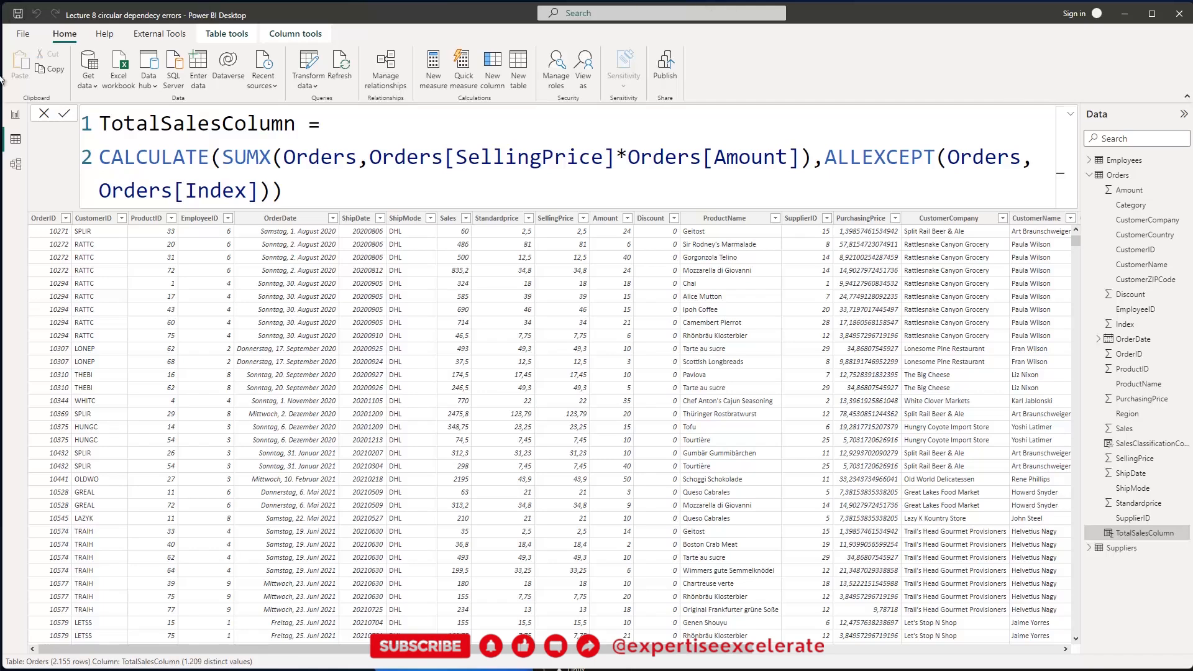
click(14, 164)
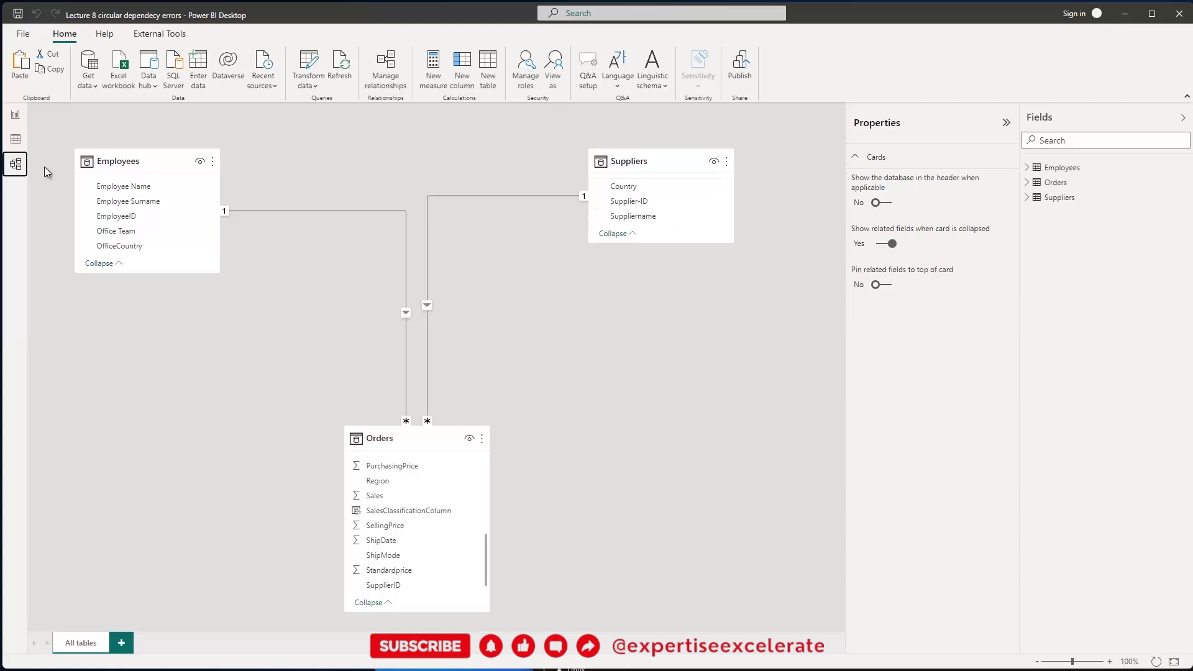
click(16, 140)
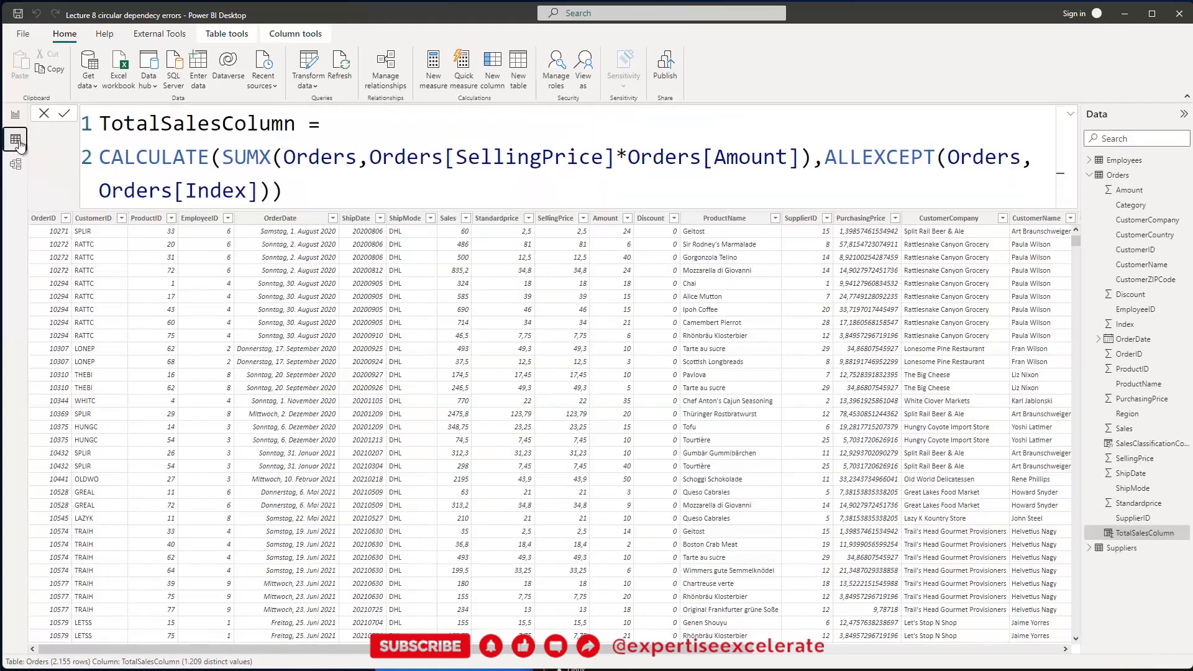
- Show the Suppliers table data and start a new calculated table named US_Suppliers
click(1120, 548)
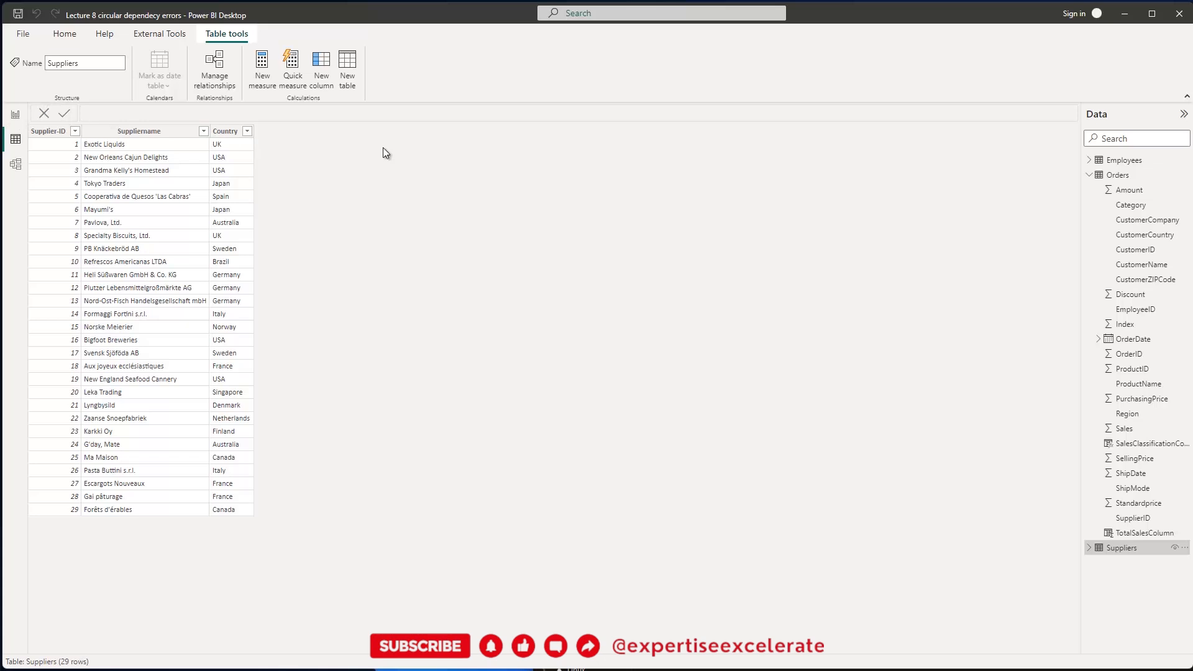
click(347, 69)
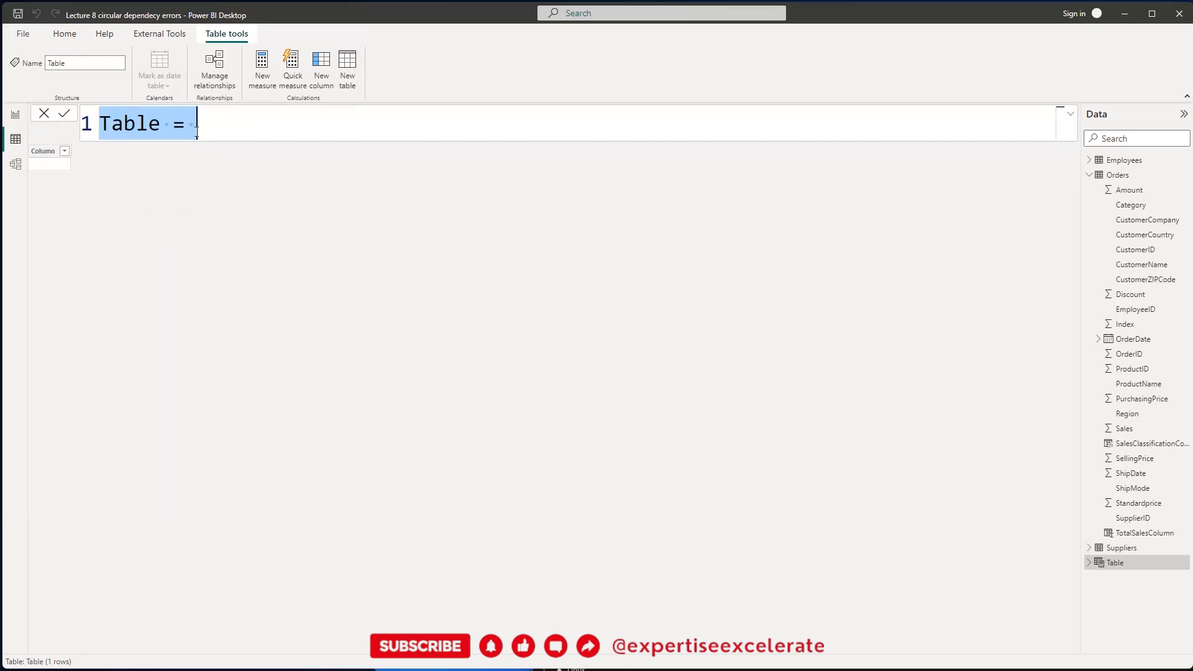
text(USA)
key(BackSpace)
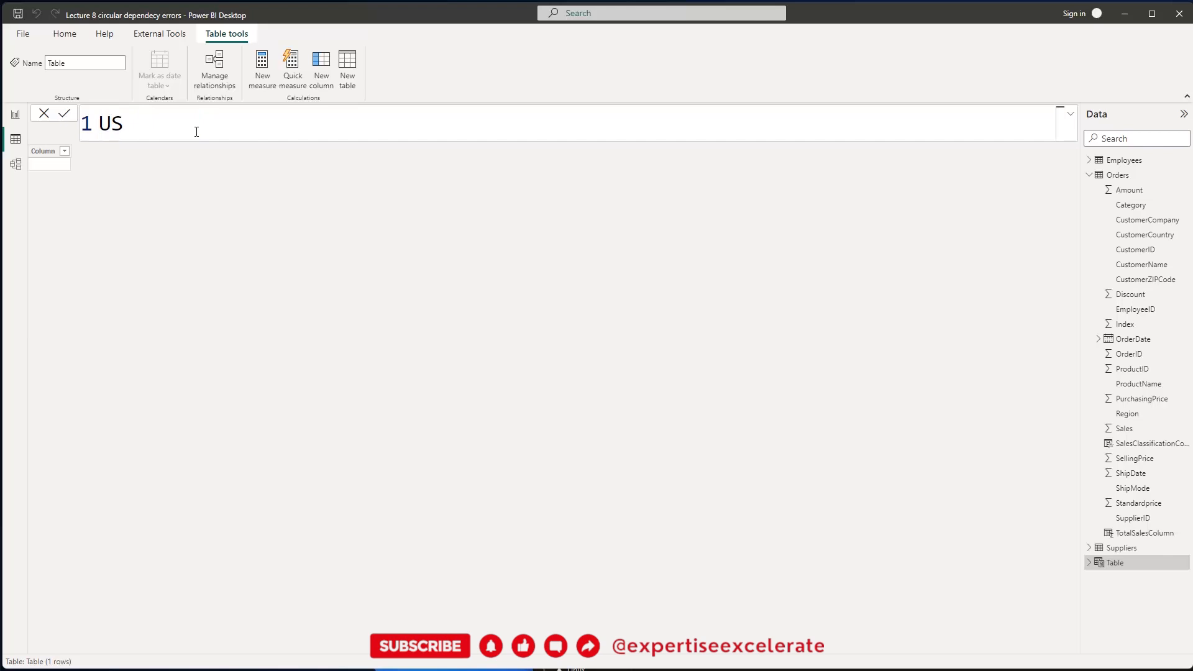
text(_Suppliers =)
key(shift+Return)
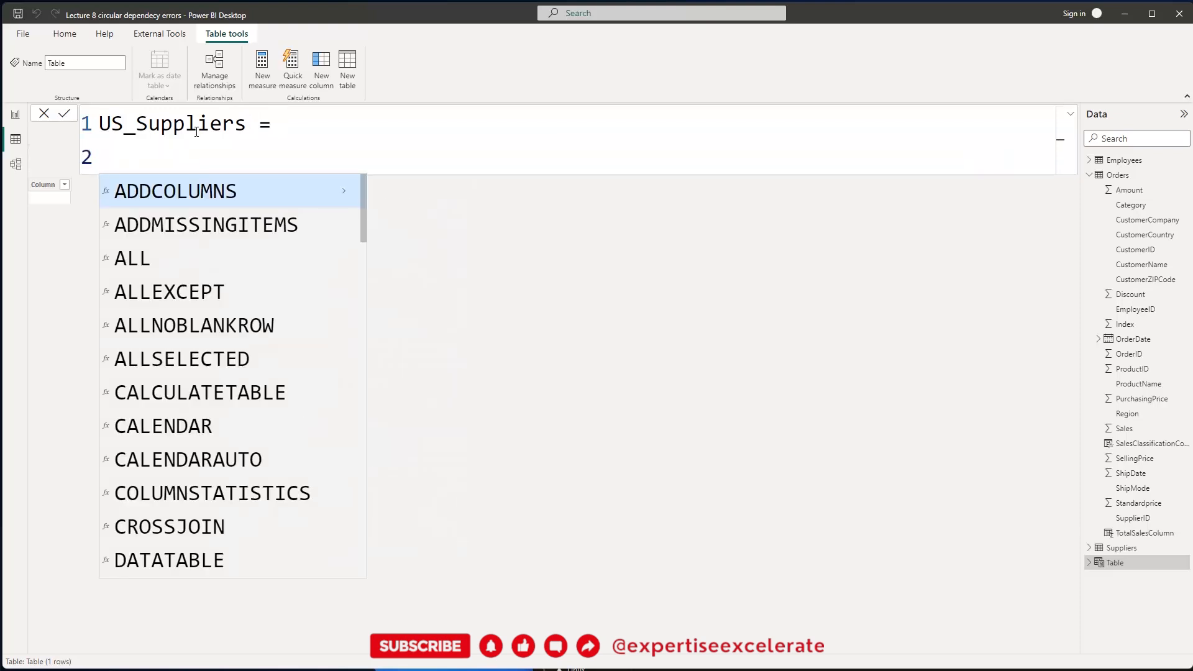
- Define the US_Suppliers table with a FILTER function that takes VALUES(Suppliers) as its table argument
text(Fil)
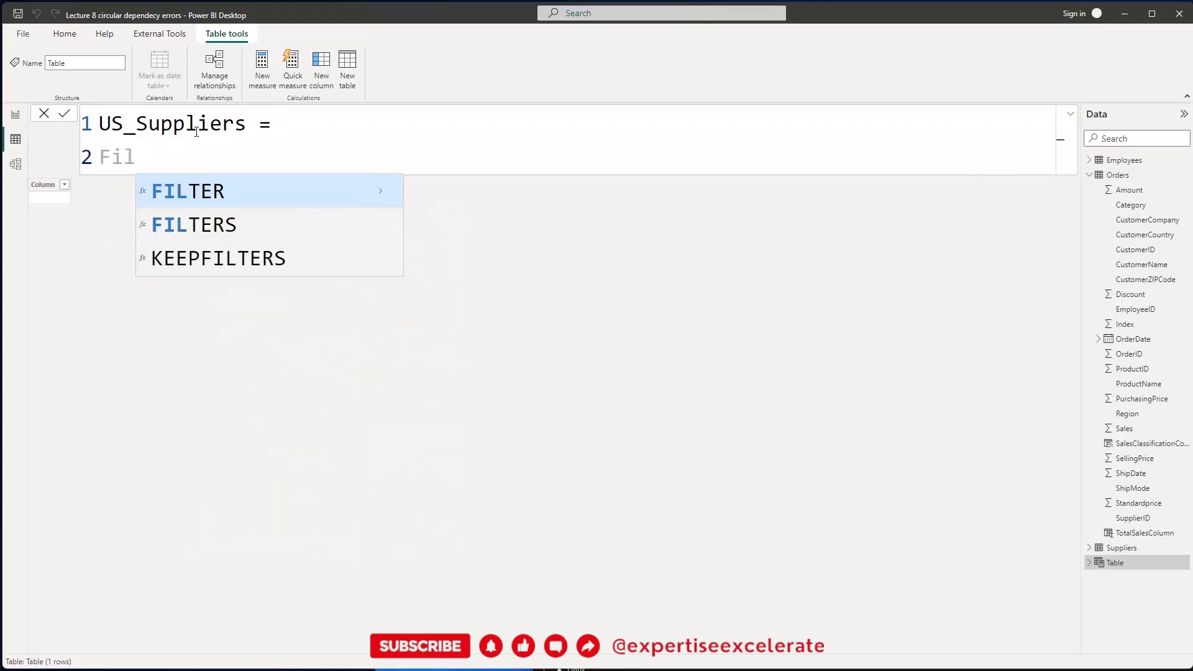
key(Tab)
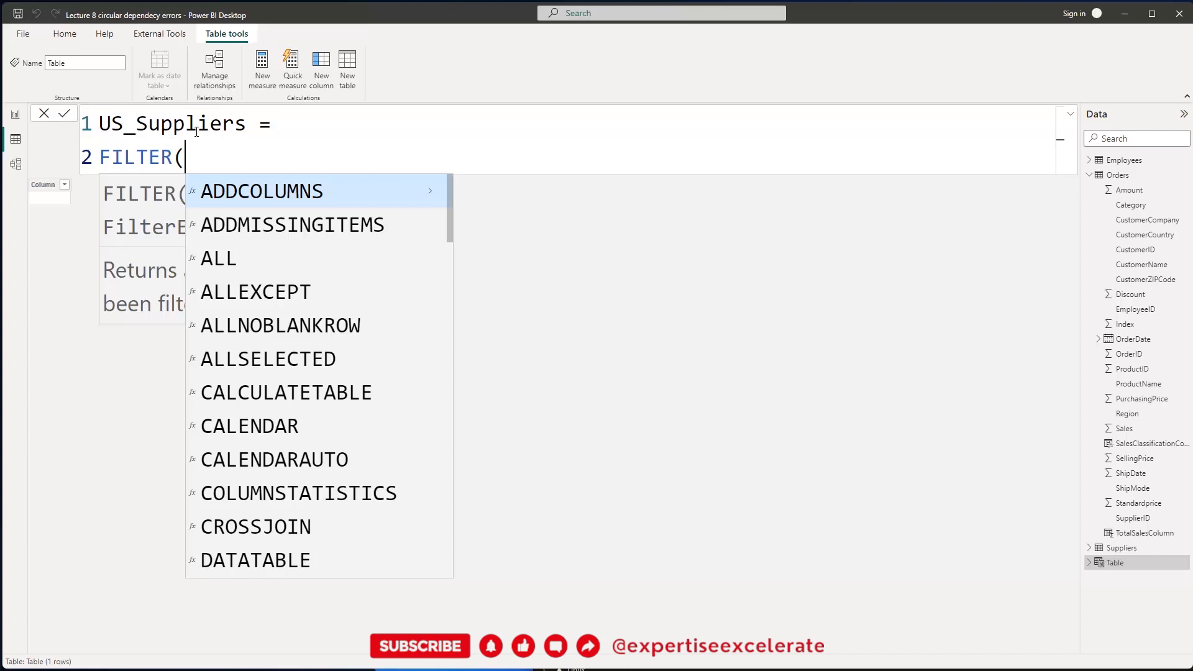
key(Escape)
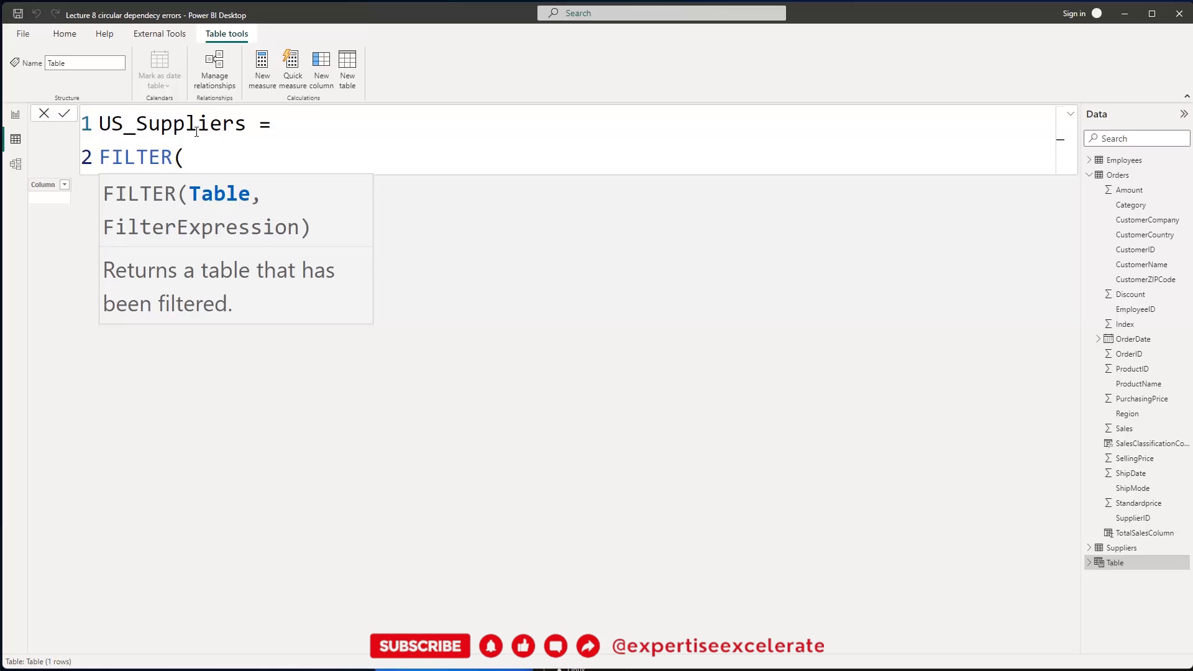
text(Val)
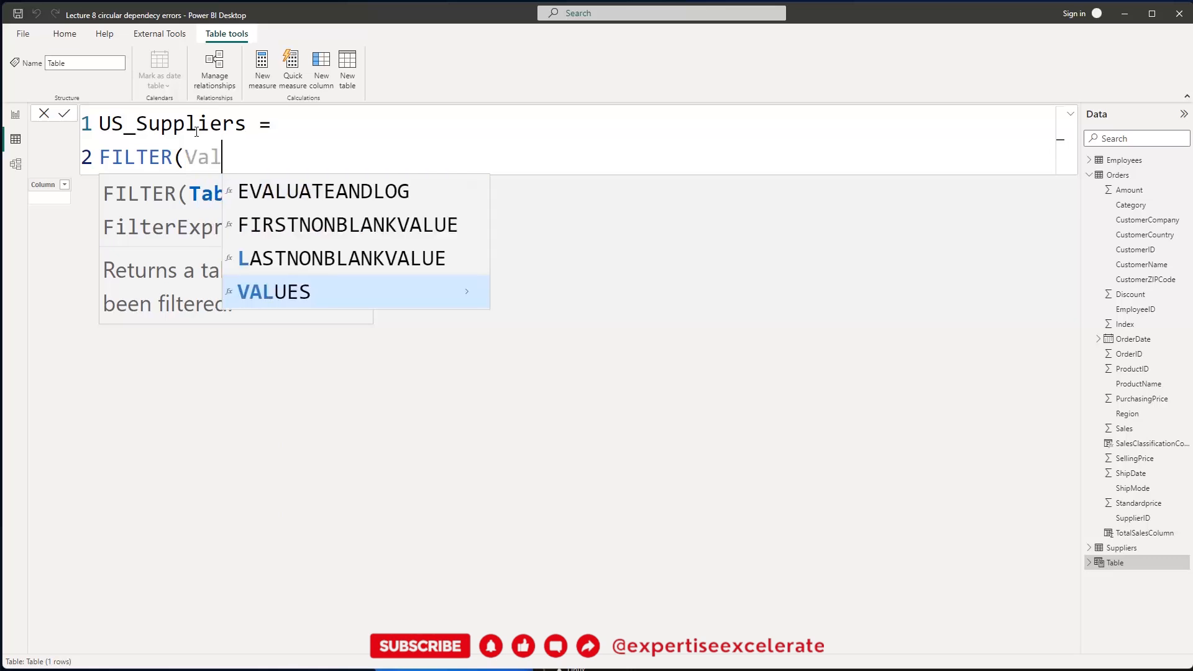
key(Tab)
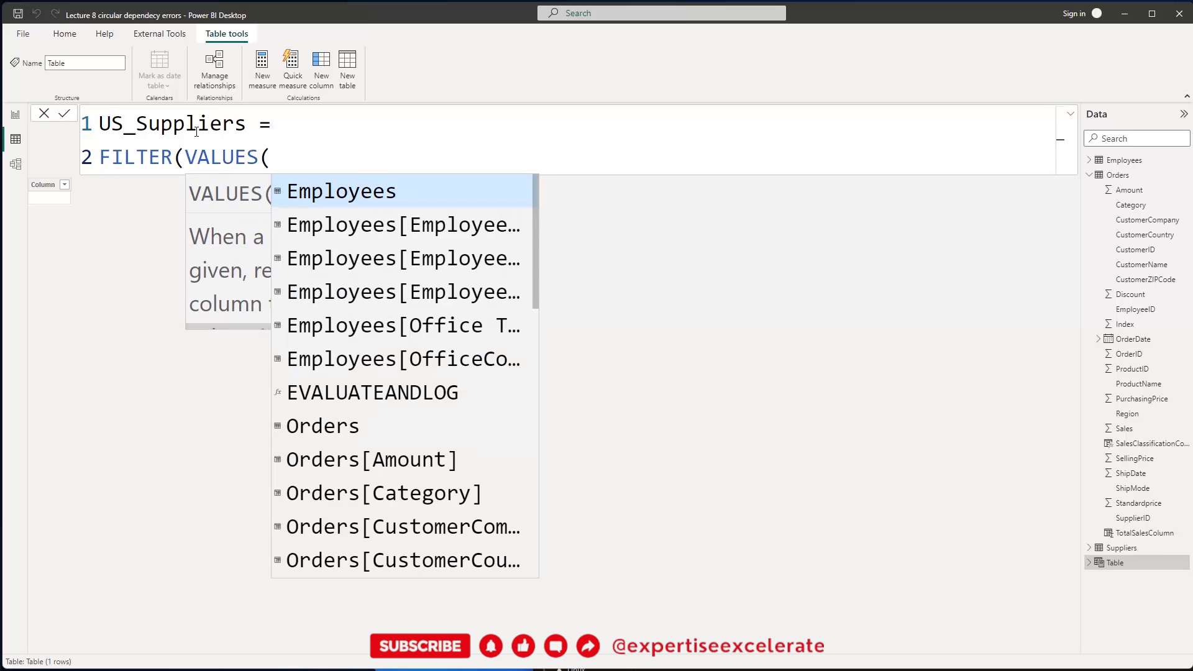
key(Escape)
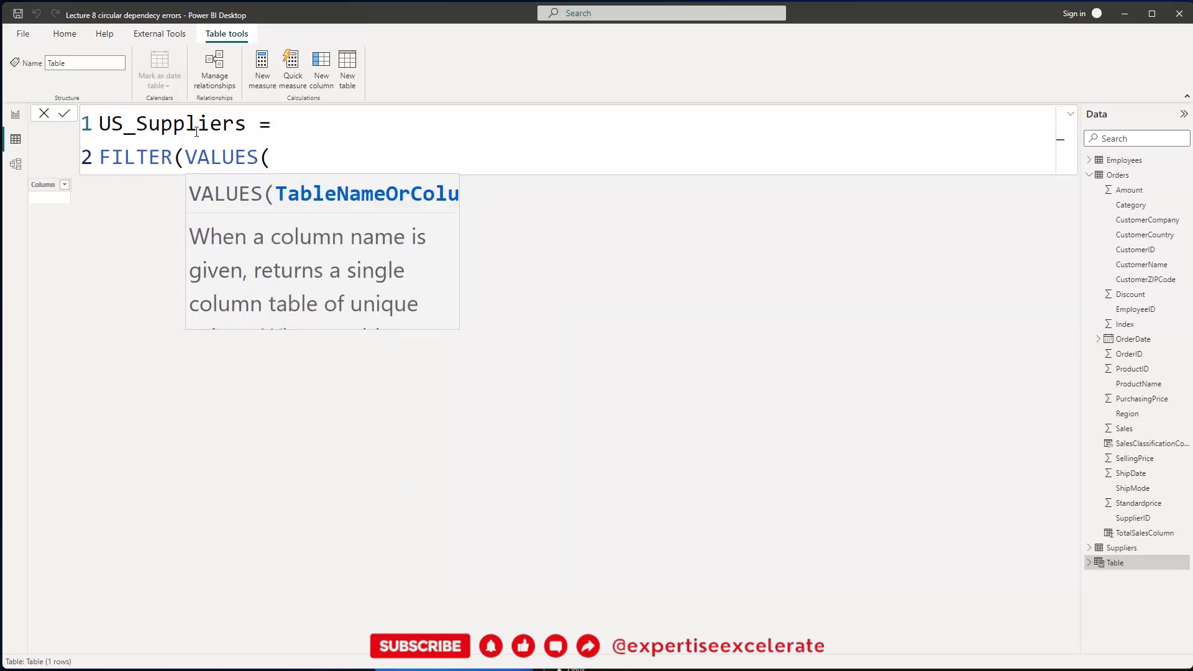
text(S)
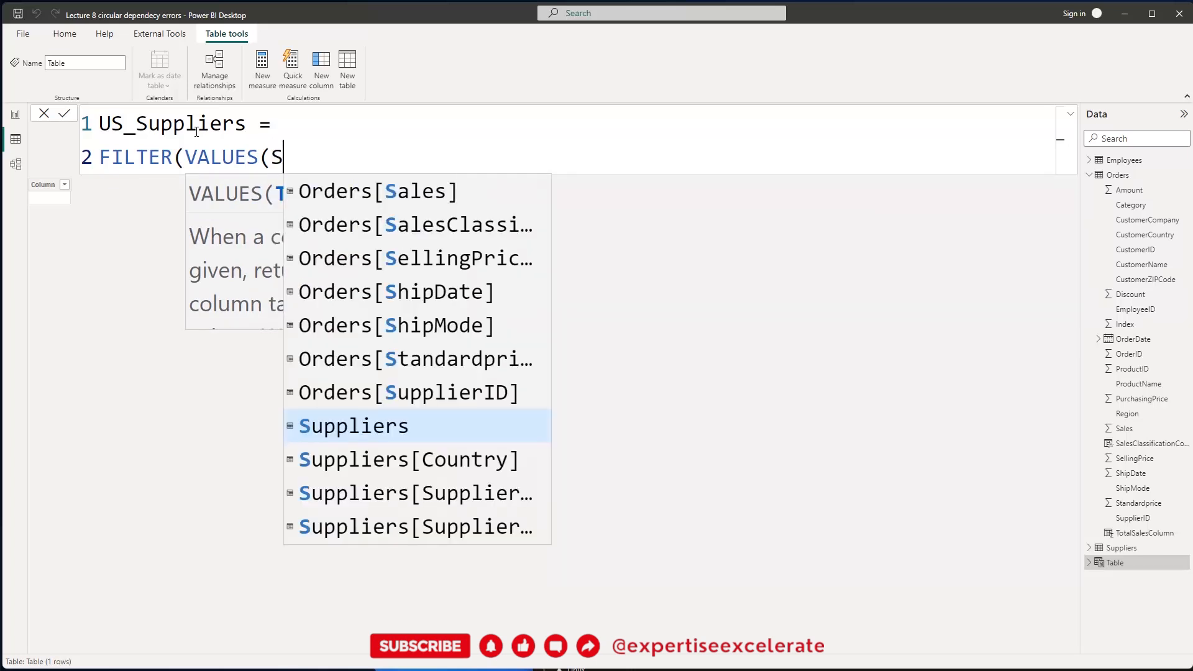
text(uppliers)
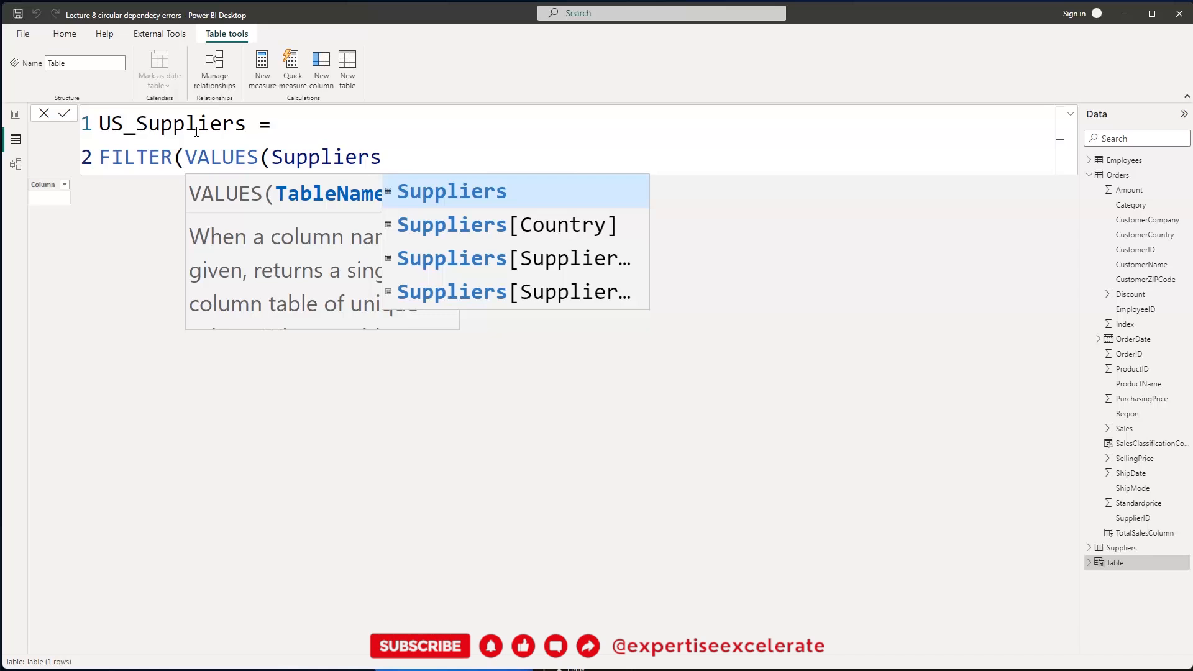
text())
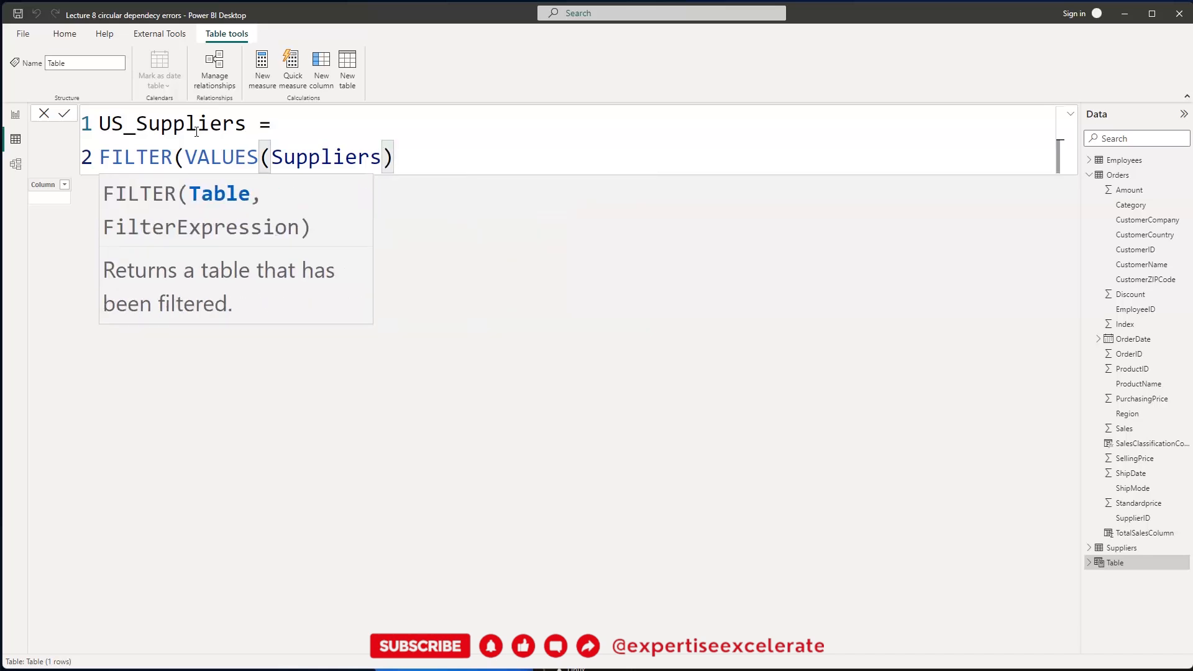
text(,)
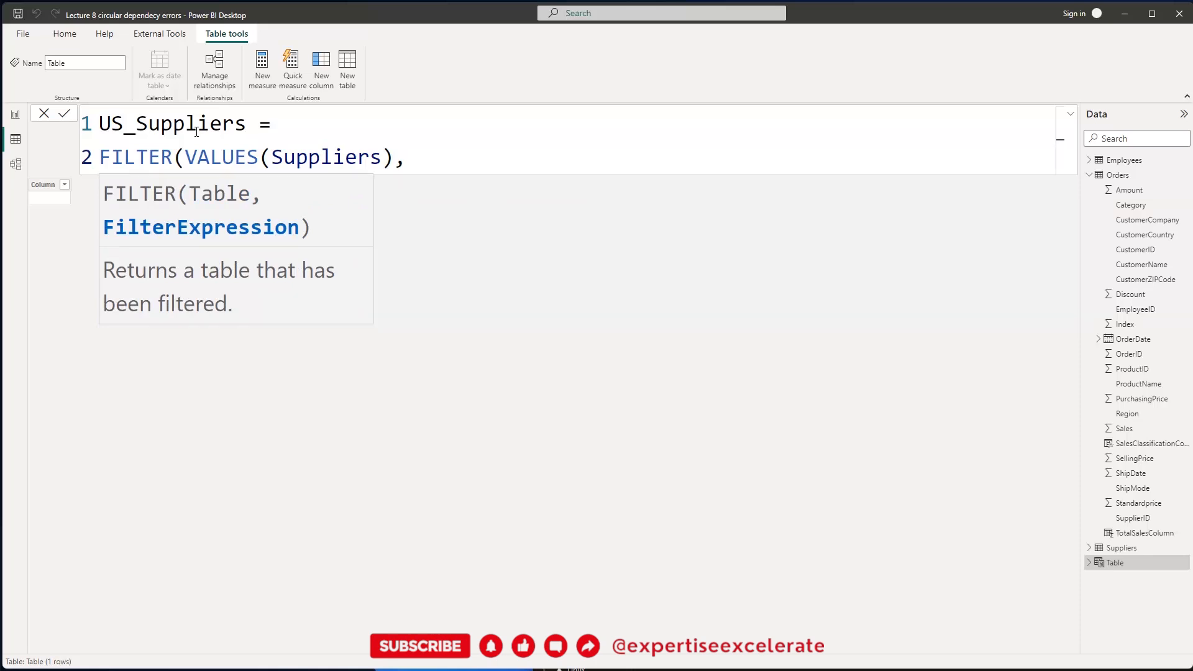
- Add the filter condition Suppliers[Country]="USA", close the FILTER function and commit the US_Suppliers formula
text(cou)
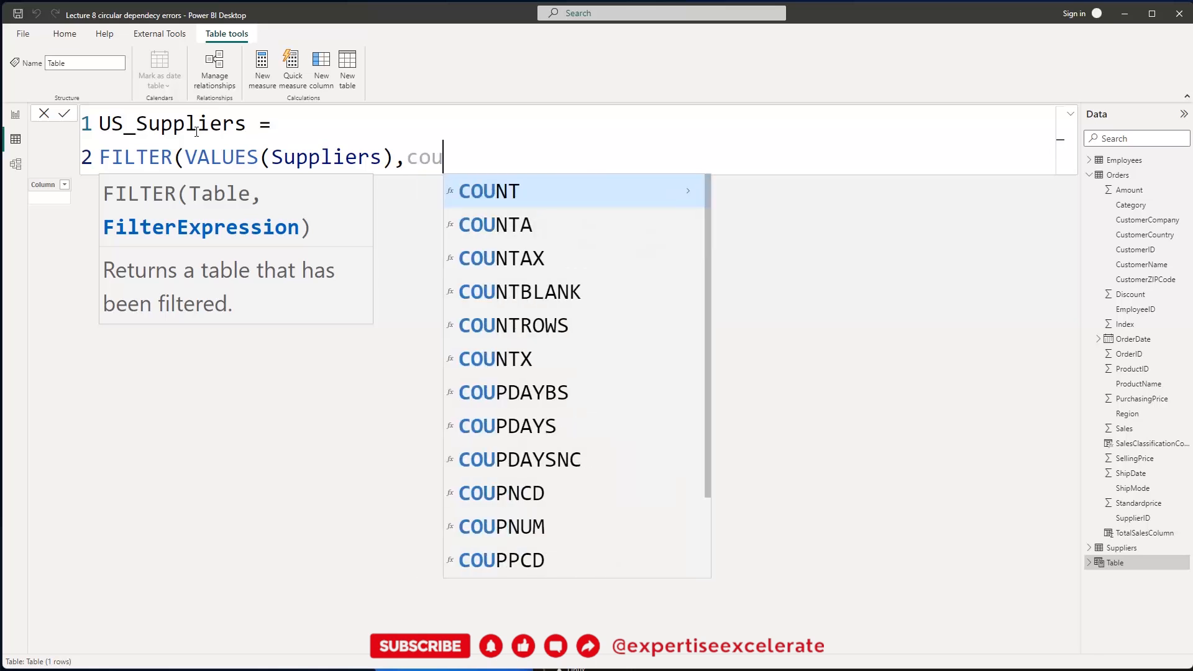
text(ntr)
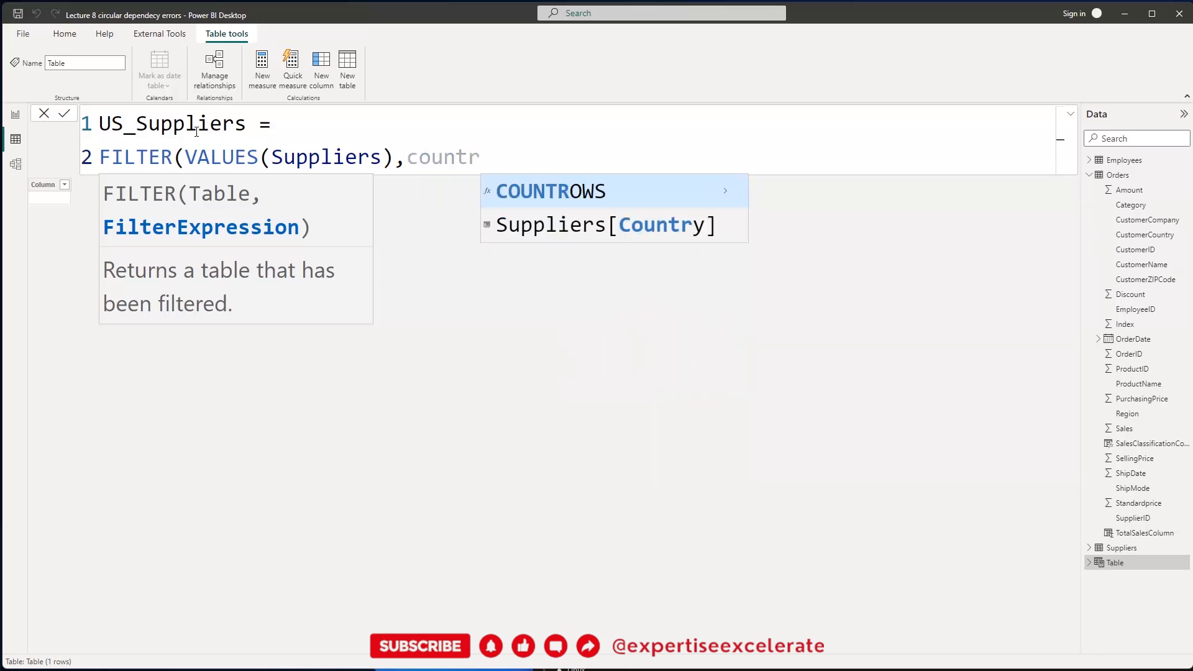
key(Down)
key(Tab)
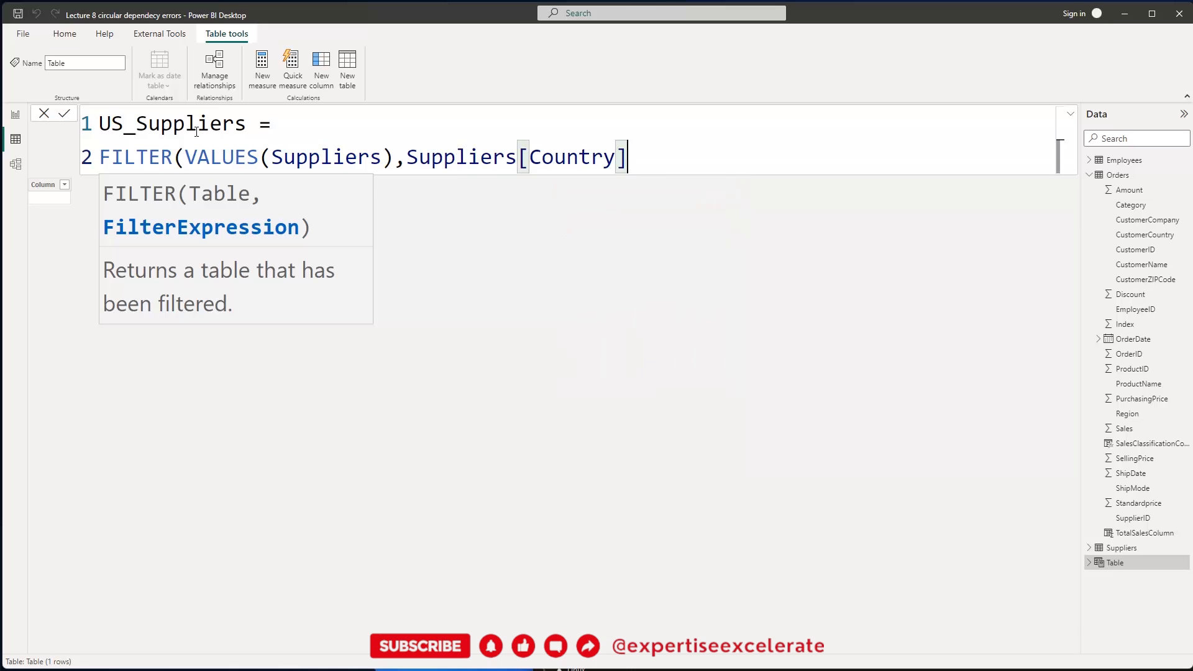
text(="USA")
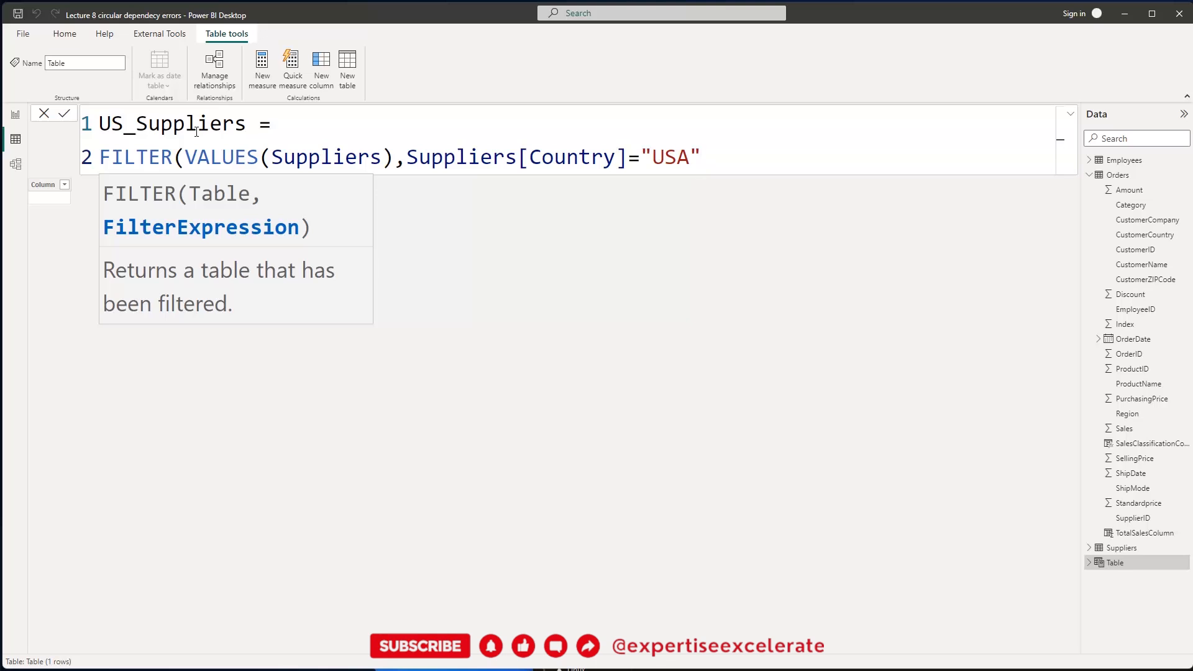
text())
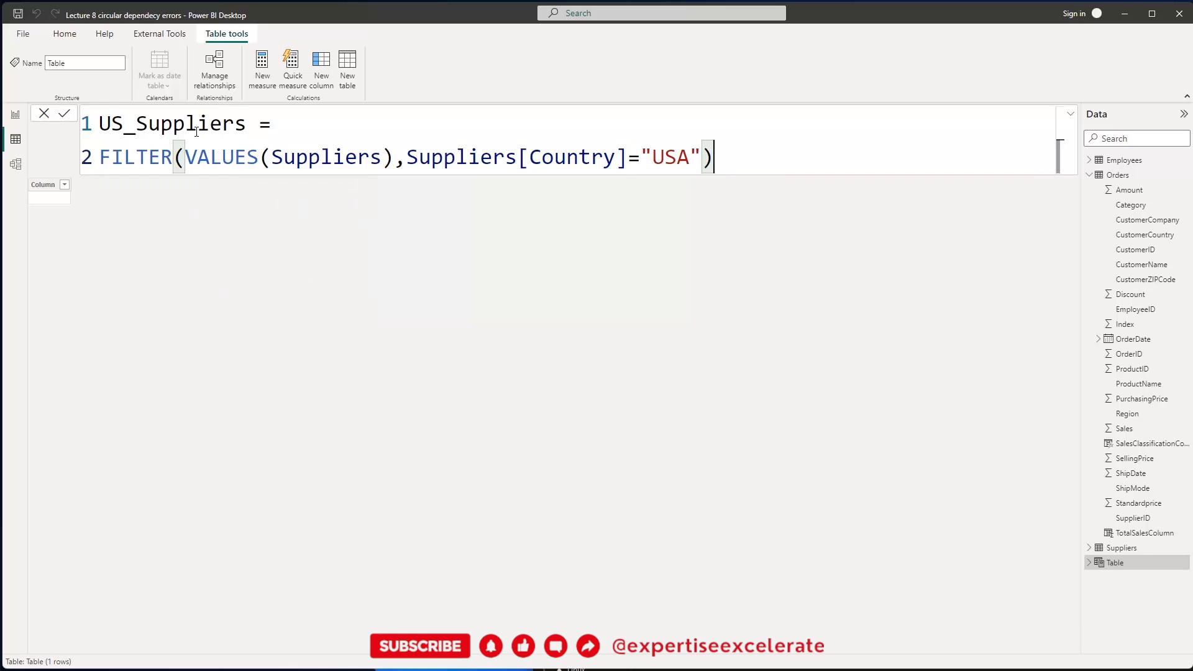
click(64, 114)
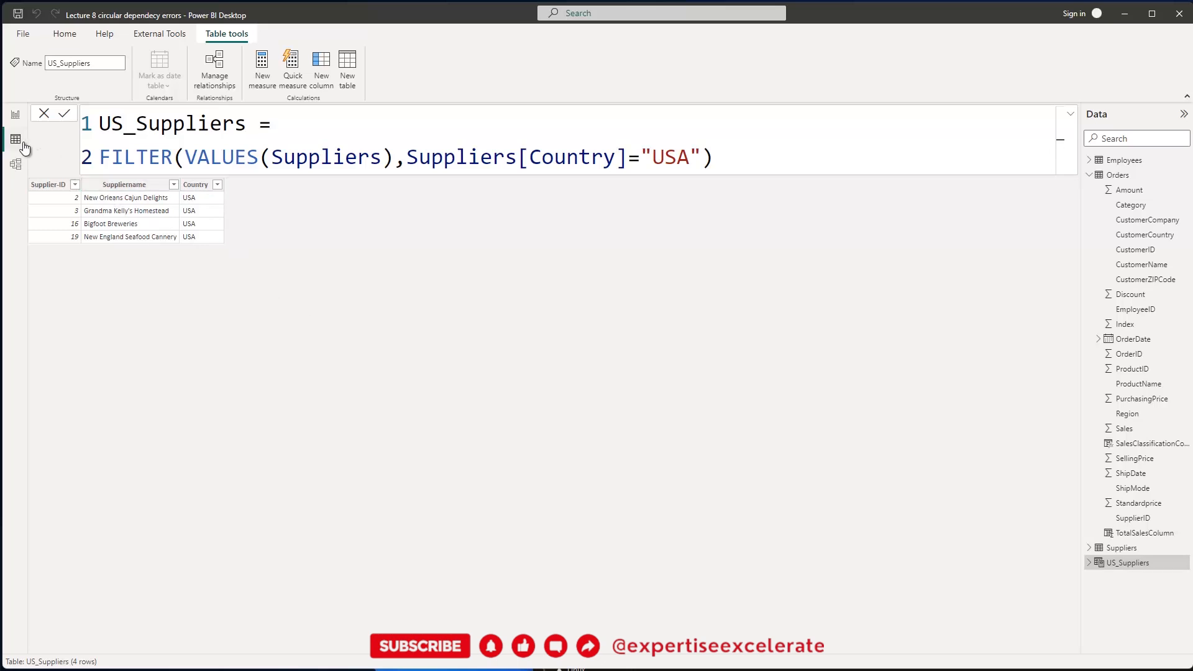
- In the data model diagram, place the US_Suppliers table below the Suppliers table
click(16, 164)
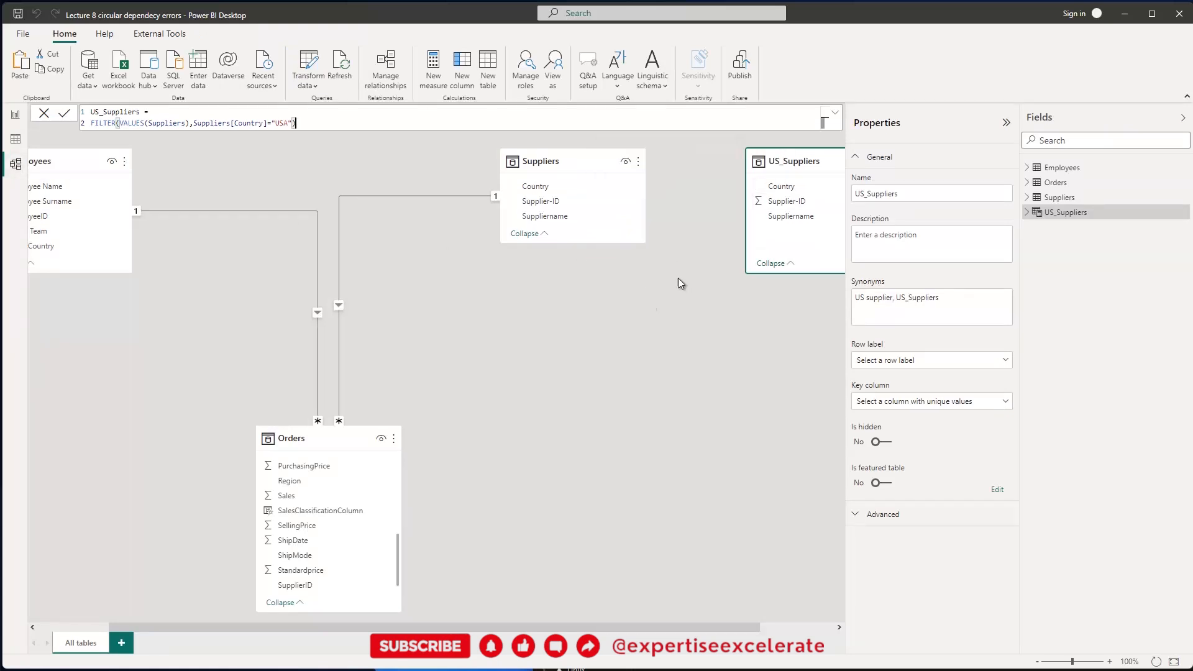
drag(796, 162, 644, 338)
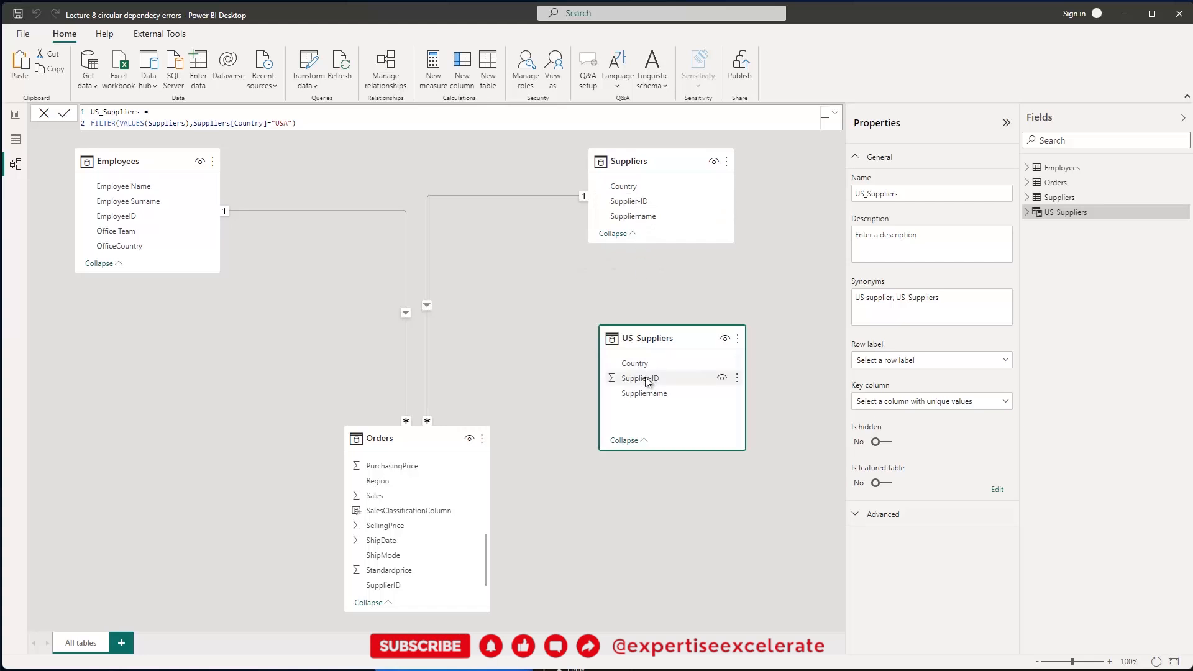
- Relate Suppliers[Supplier-ID] to US_Suppliers[Supplier-ID], and delete that relationship again
drag(625, 202, 657, 377)
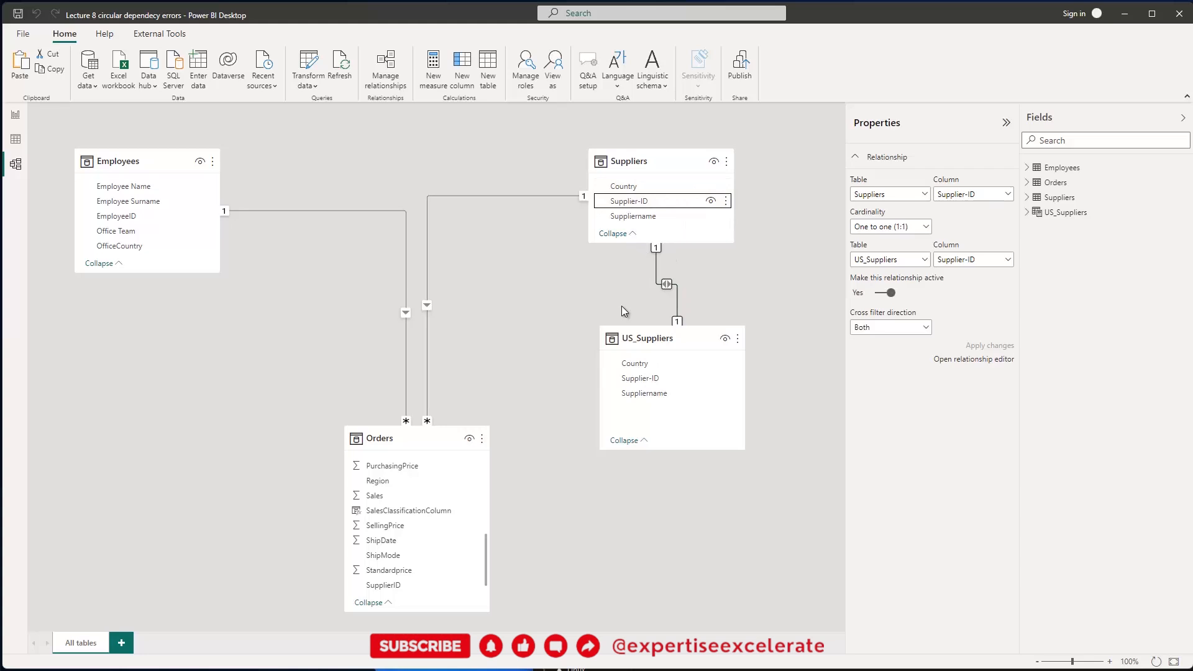
right_click(656, 285)
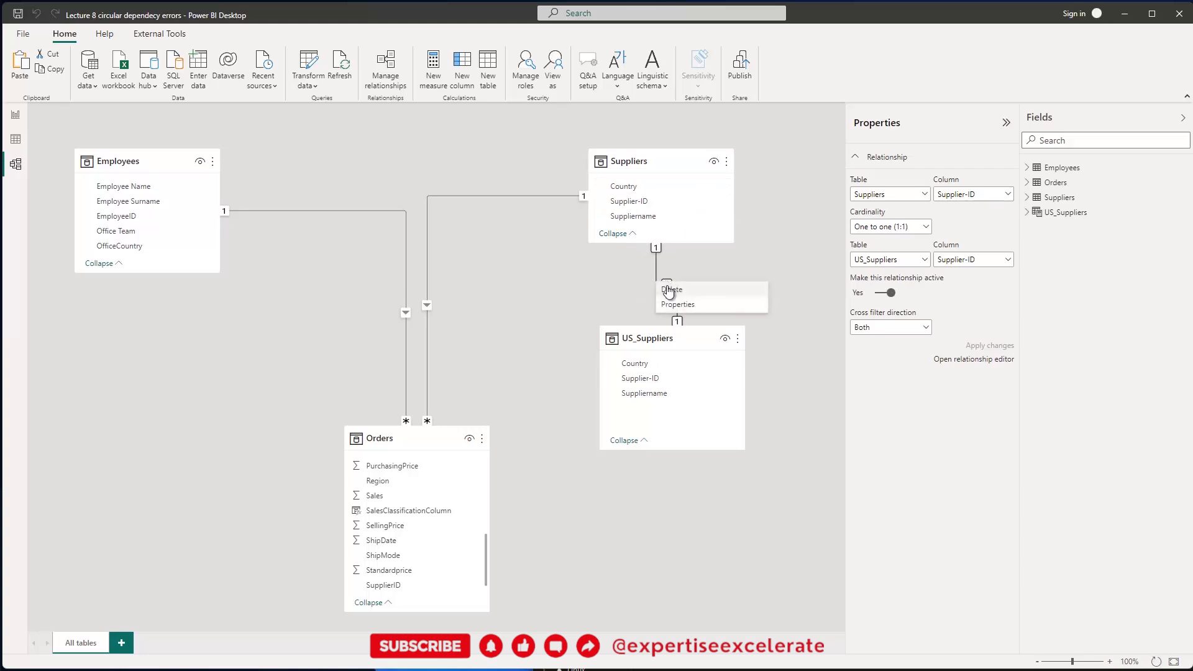
click(669, 290)
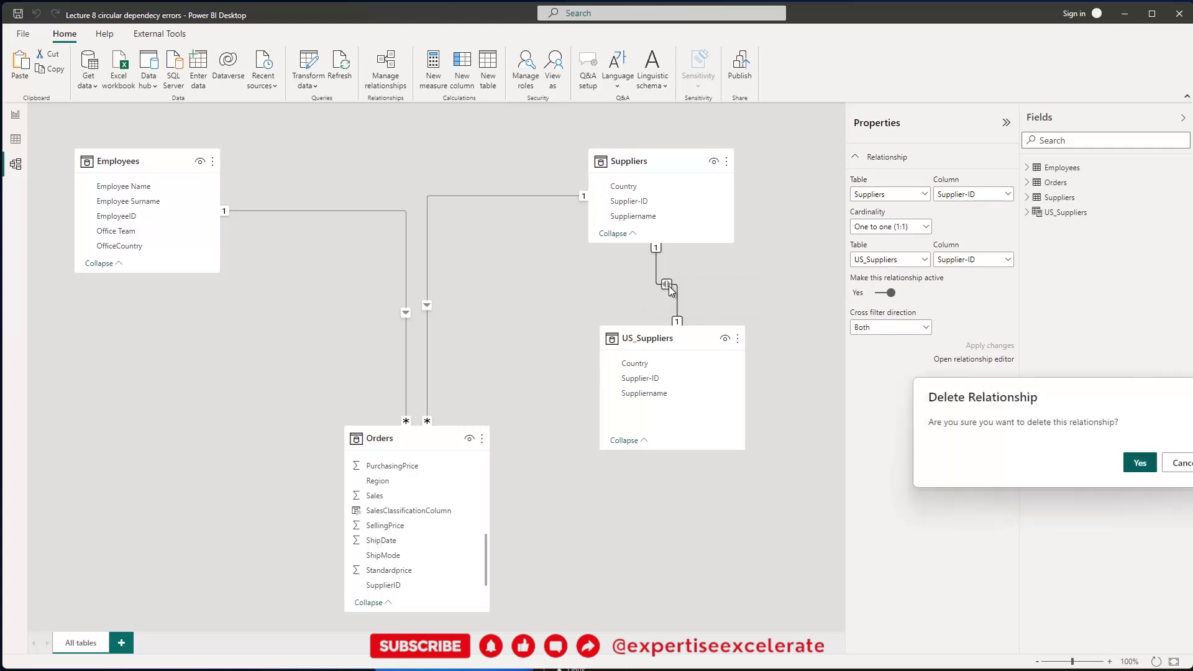
click(1139, 462)
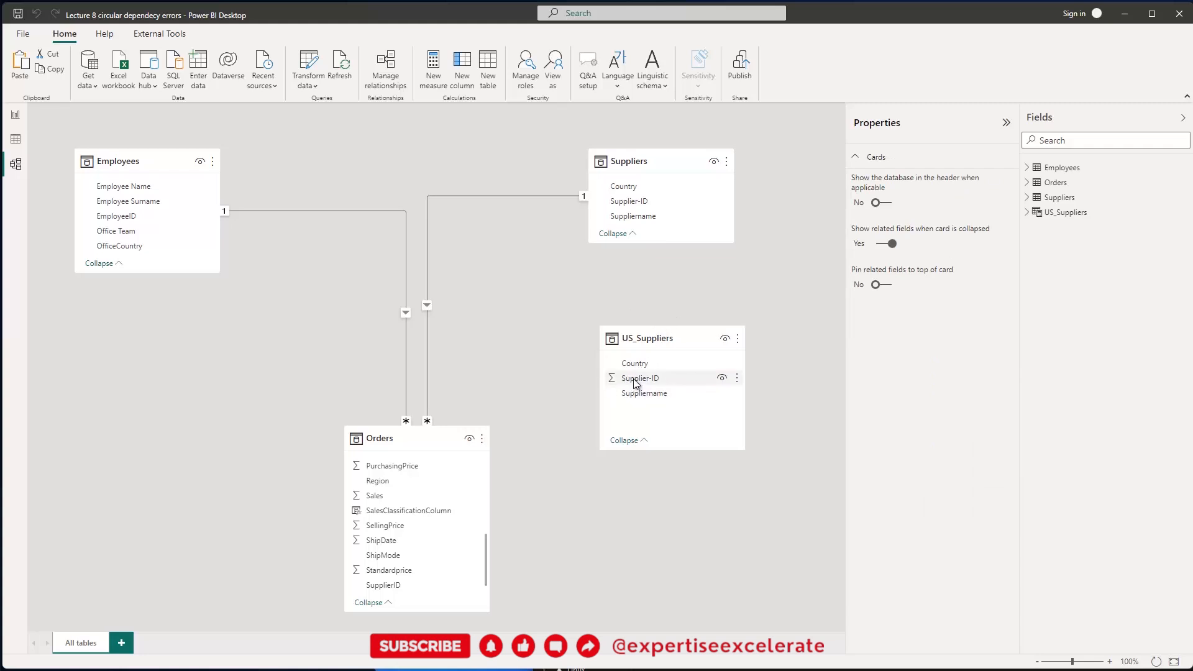
- Try to create the relationship in the opposite direction, from US_Suppliers[Supplier-ID] to Suppliers[Supplier-ID], and dismiss the resulting message
drag(632, 385, 640, 205)
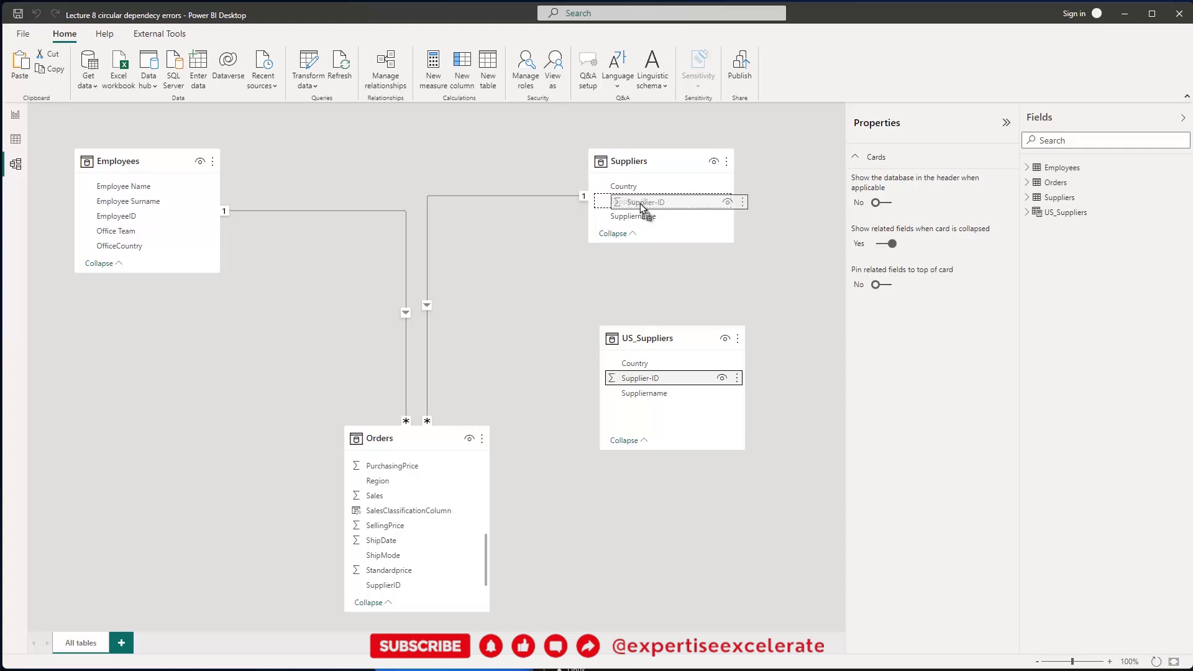
drag(641, 206, 608, 196)
mouse_move(652, 221)
mouse_down()
mouse_move(645, 232)
mouse_move(637, 207)
mouse_up()
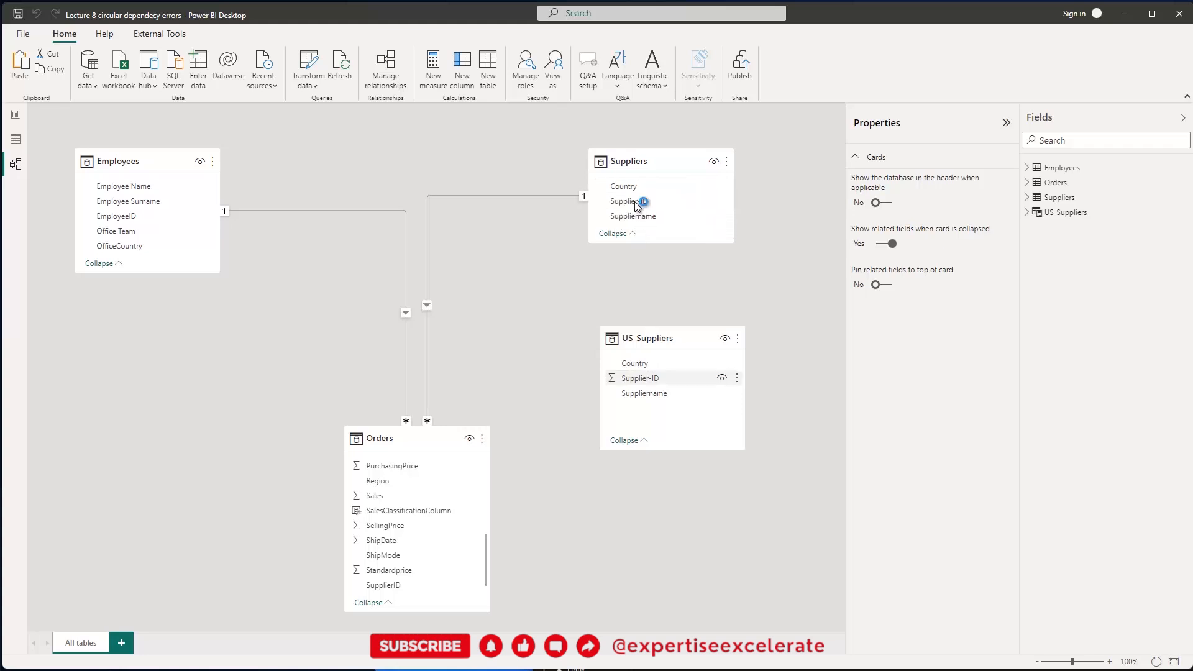
drag(1027, 369, 560, 256)
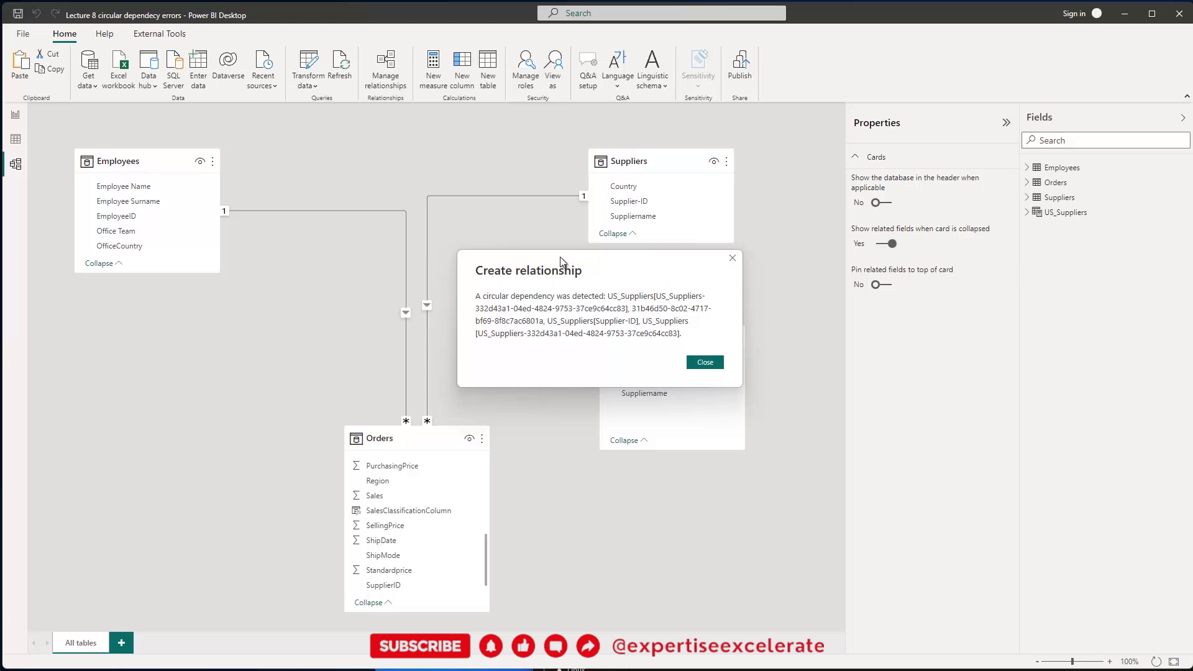
click(694, 363)
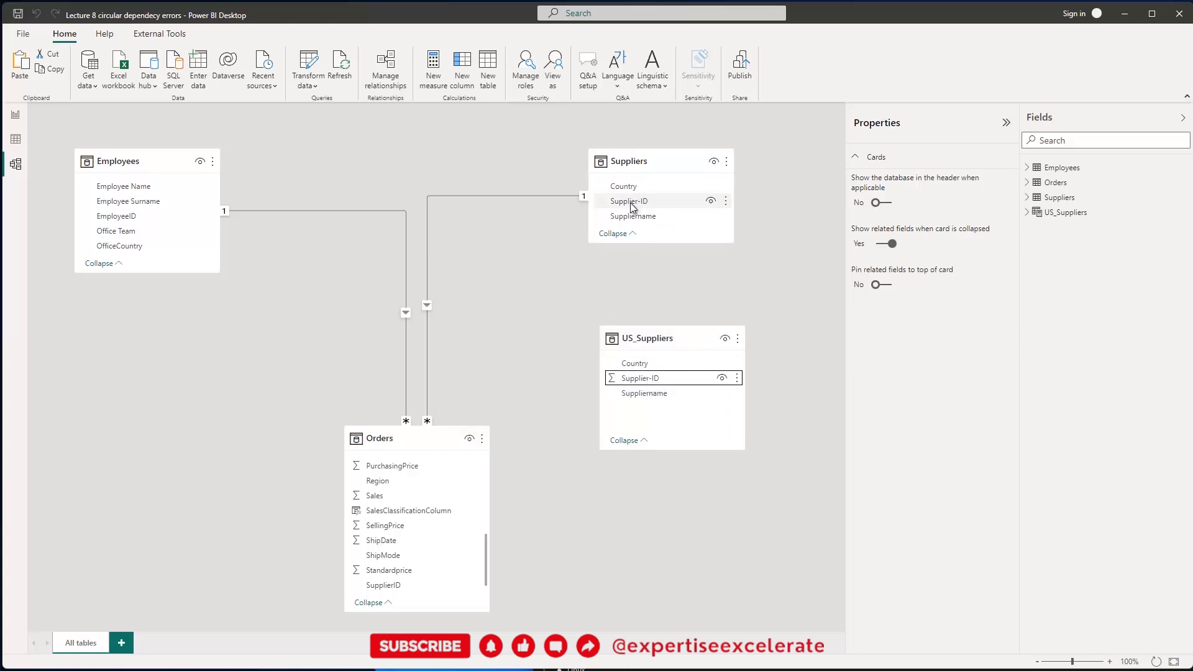
- Recreate the relationship from Suppliers[Supplier-ID] to US_Suppliers[Supplier-ID] and remove it once more
drag(631, 207, 644, 378)
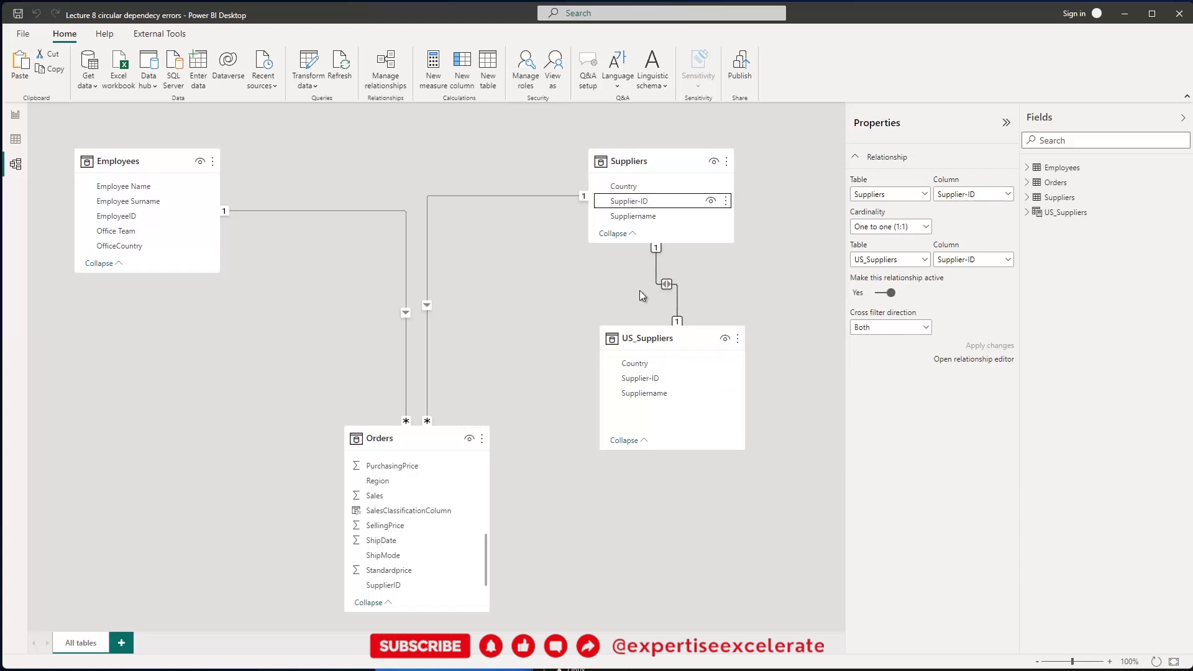
right_click(657, 283)
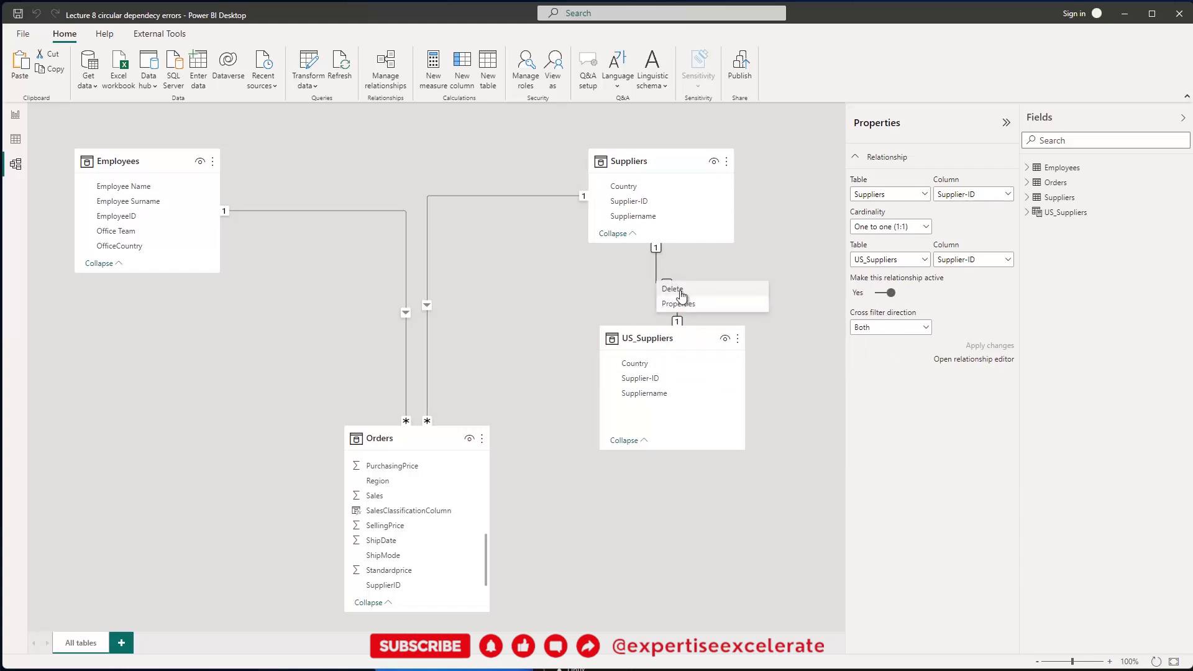
click(679, 292)
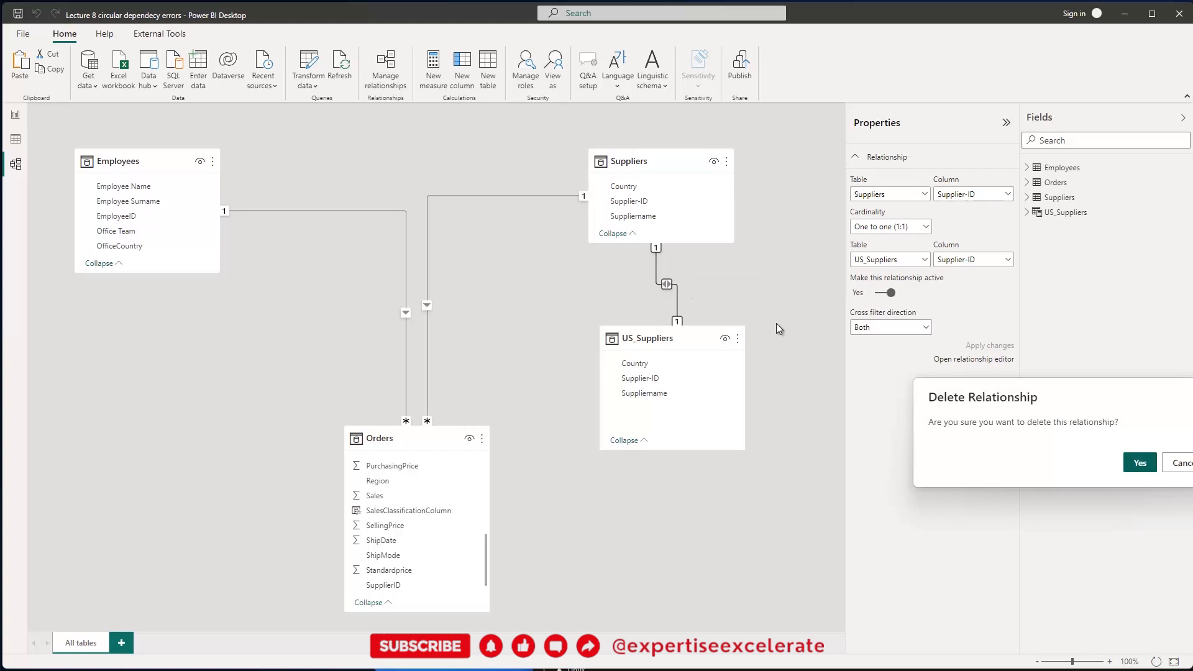
click(1135, 463)
- Try once more to relate US_Suppliers[Supplier-ID] to Suppliers[Supplier-ID], and close the message
drag(628, 379, 639, 203)
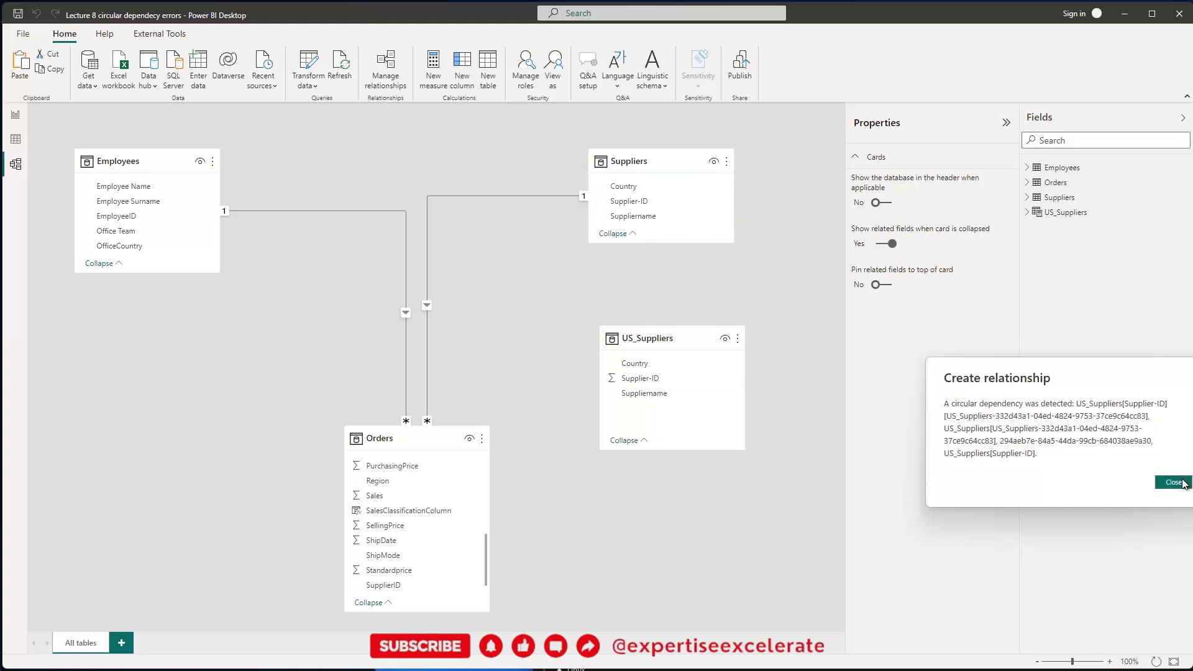
click(1177, 483)
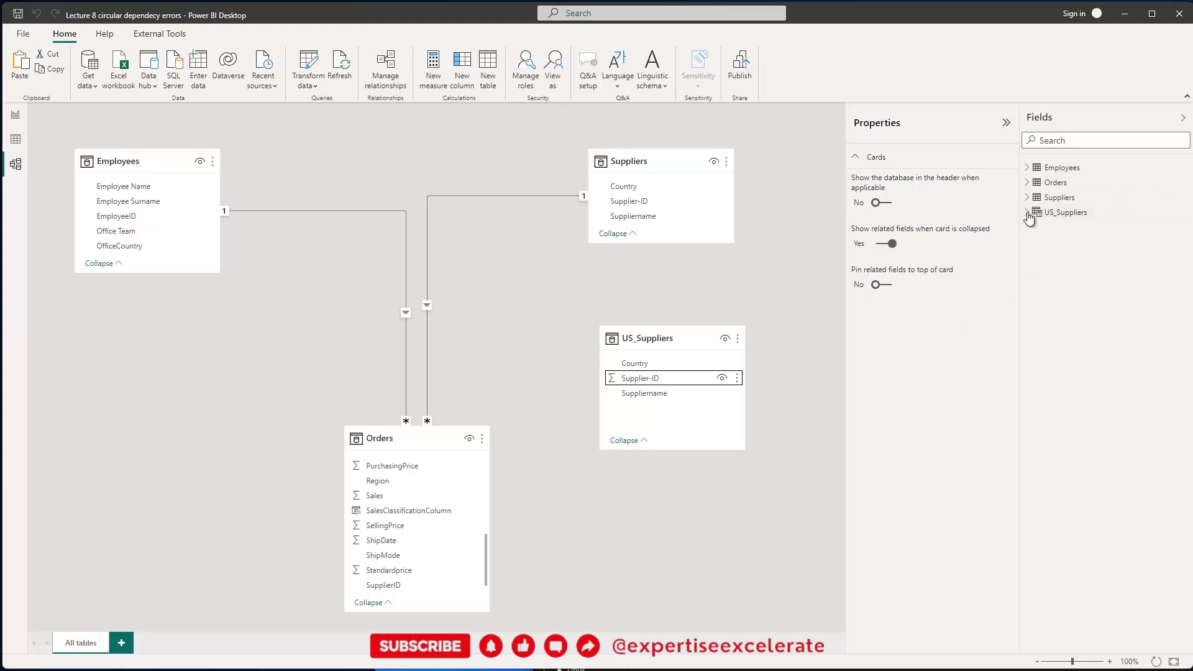
- Replace VALUES with ALLNOBLANKROW around Suppliers in the US_Suppliers table's DAX formula and commit the change
click(1063, 212)
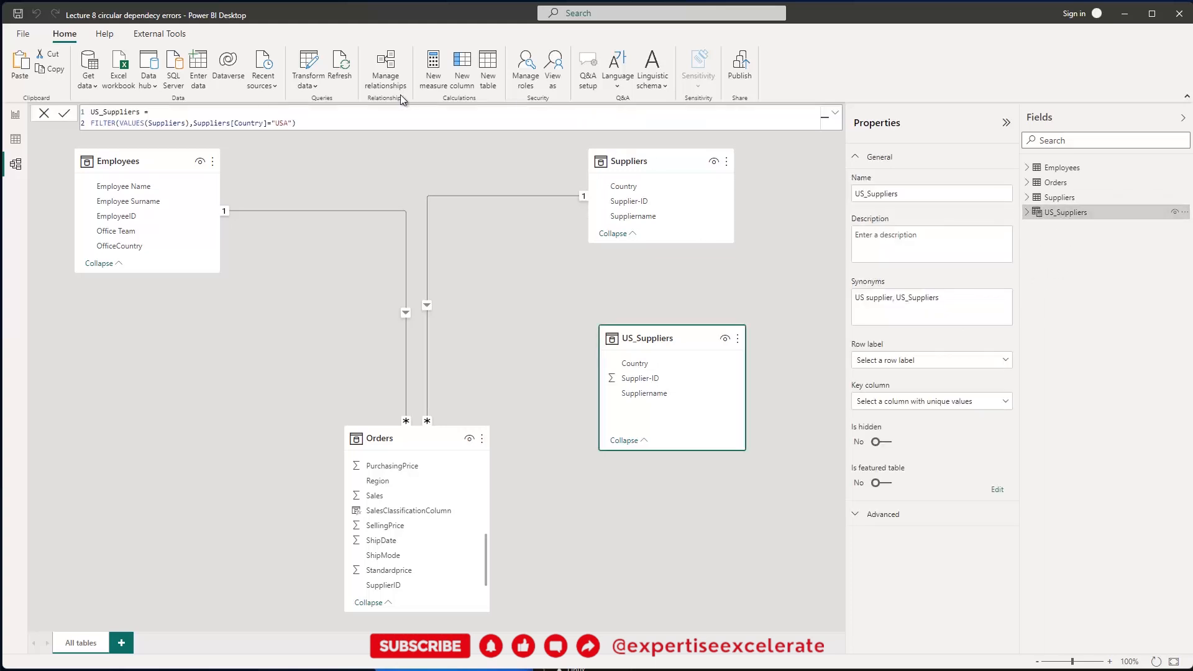
scroll(307, 116, up, 6)
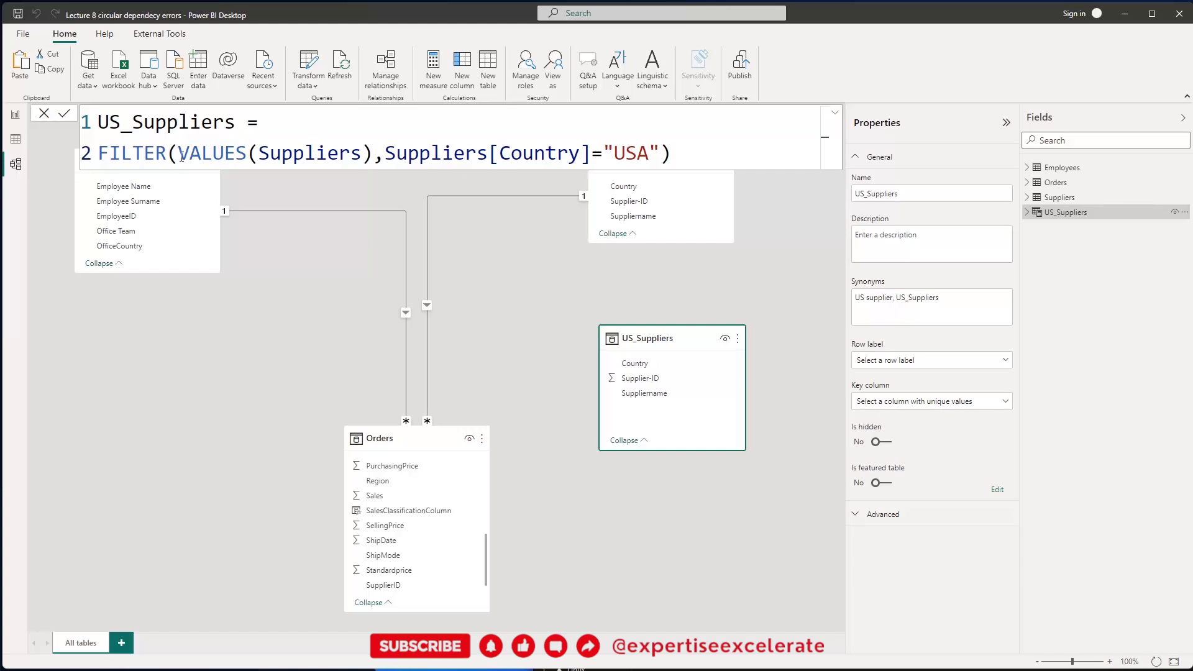
drag(182, 157, 250, 152)
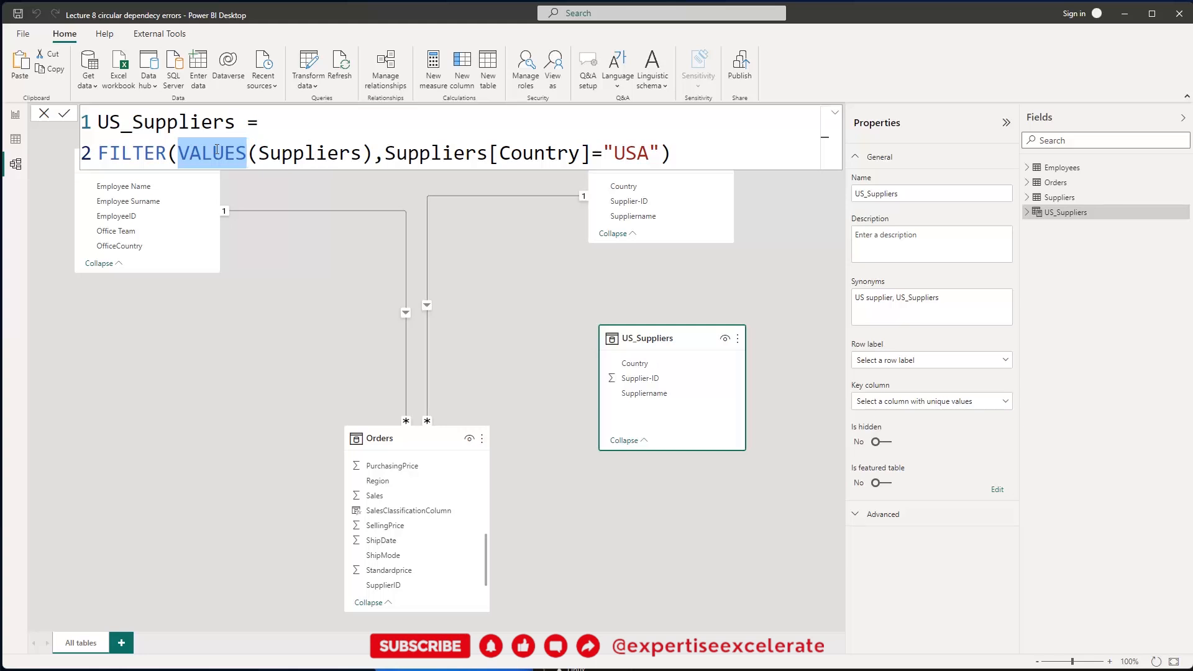
text(Al)
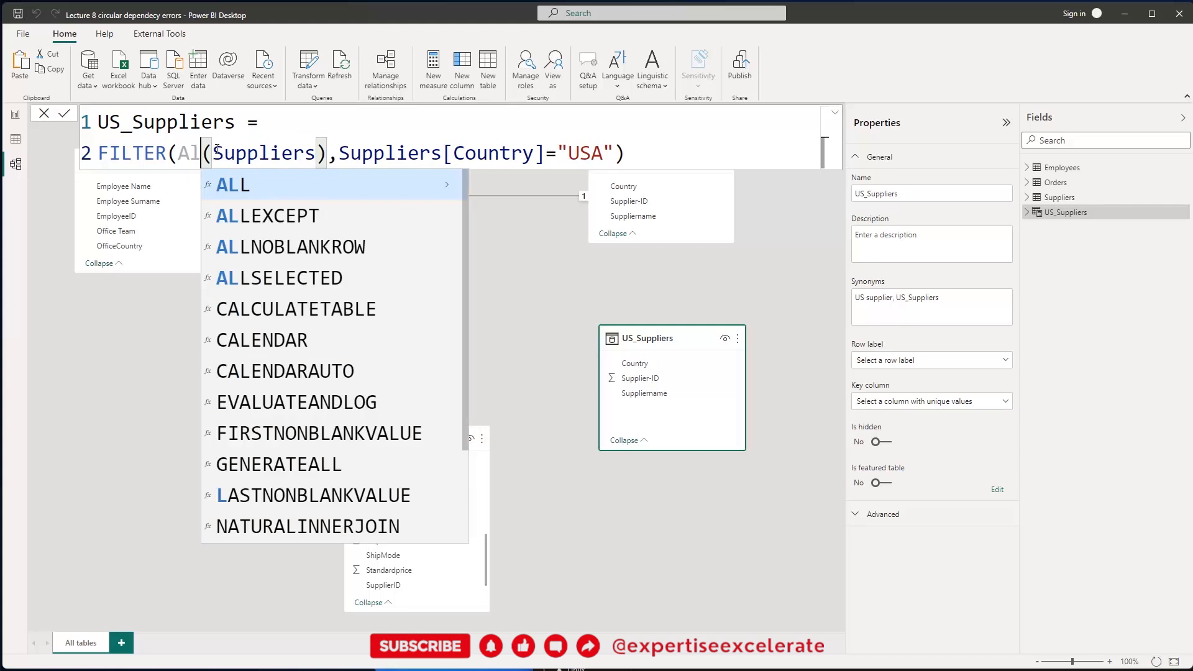
text(ln)
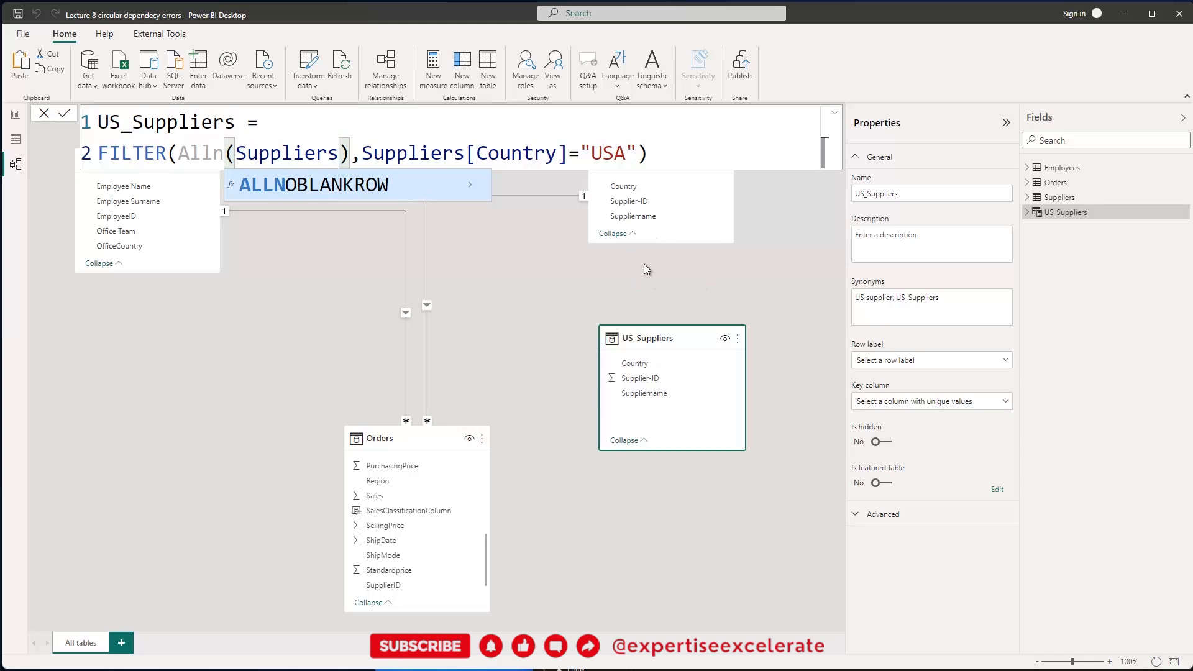
key(Tab)
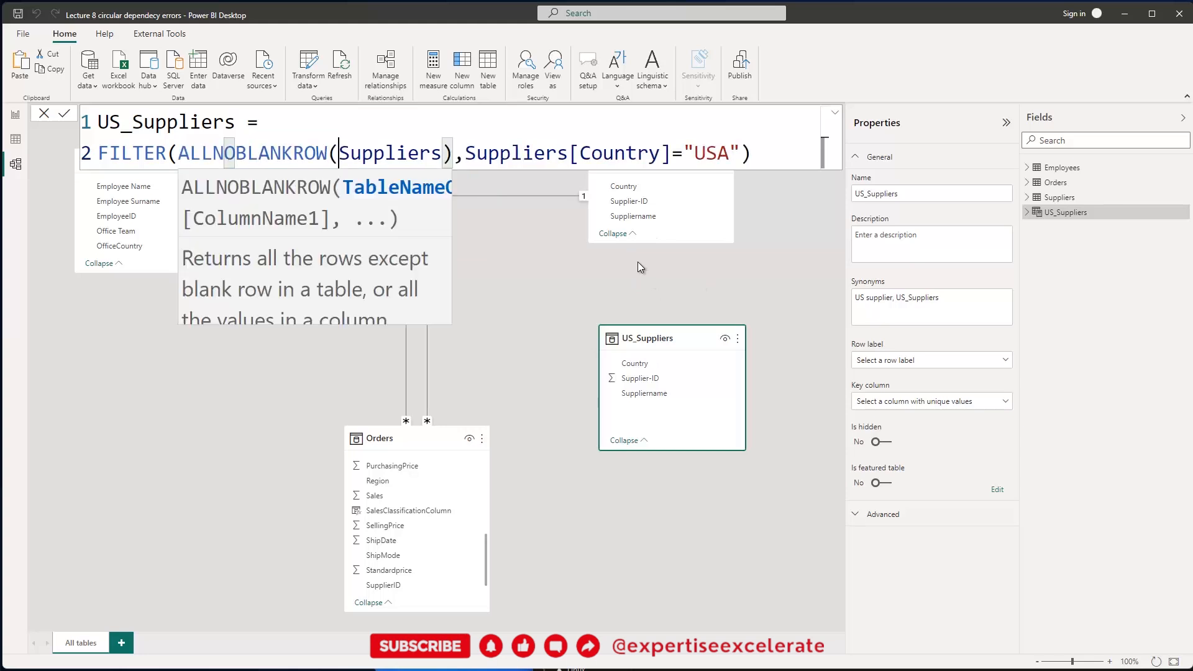
click(453, 157)
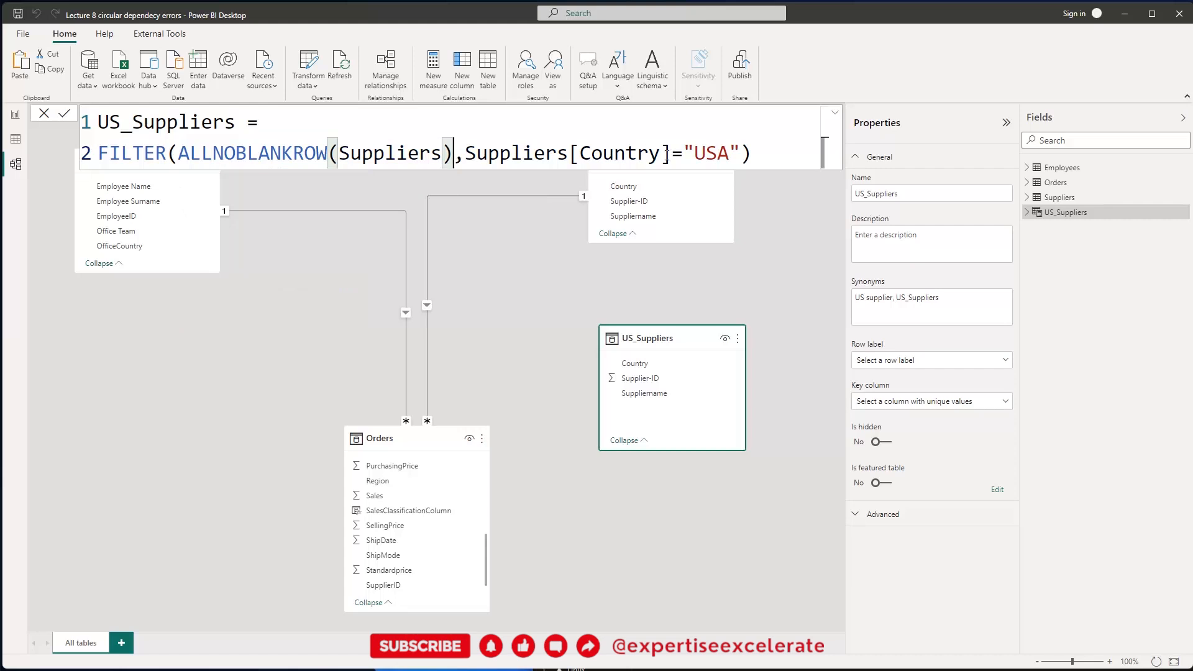
click(65, 115)
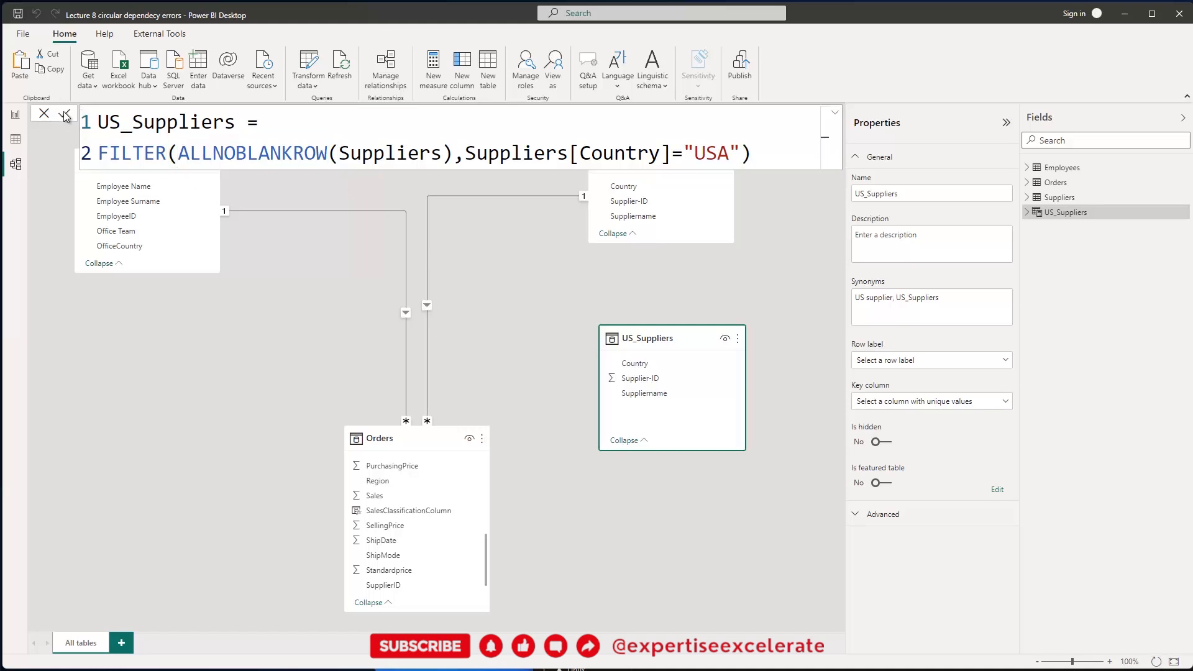
click(513, 294)
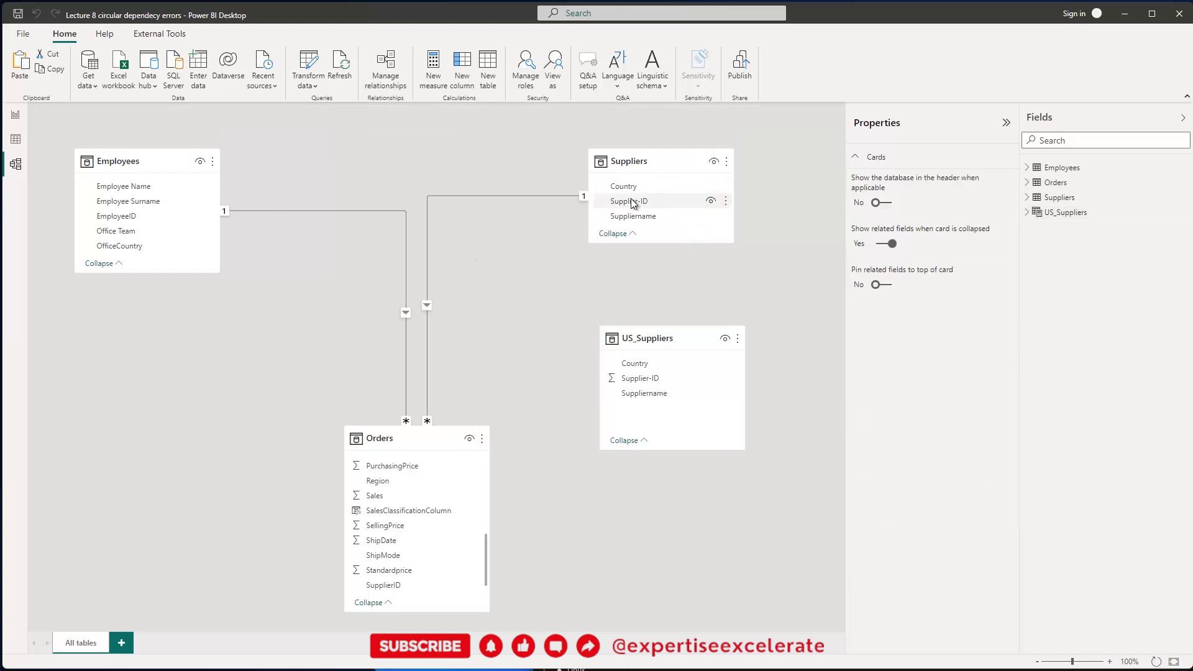
- Relate Suppliers[Supplier-ID] to US_Suppliers[Supplier-ID] in the model diagram, and delete that relationship again
drag(632, 203, 662, 374)
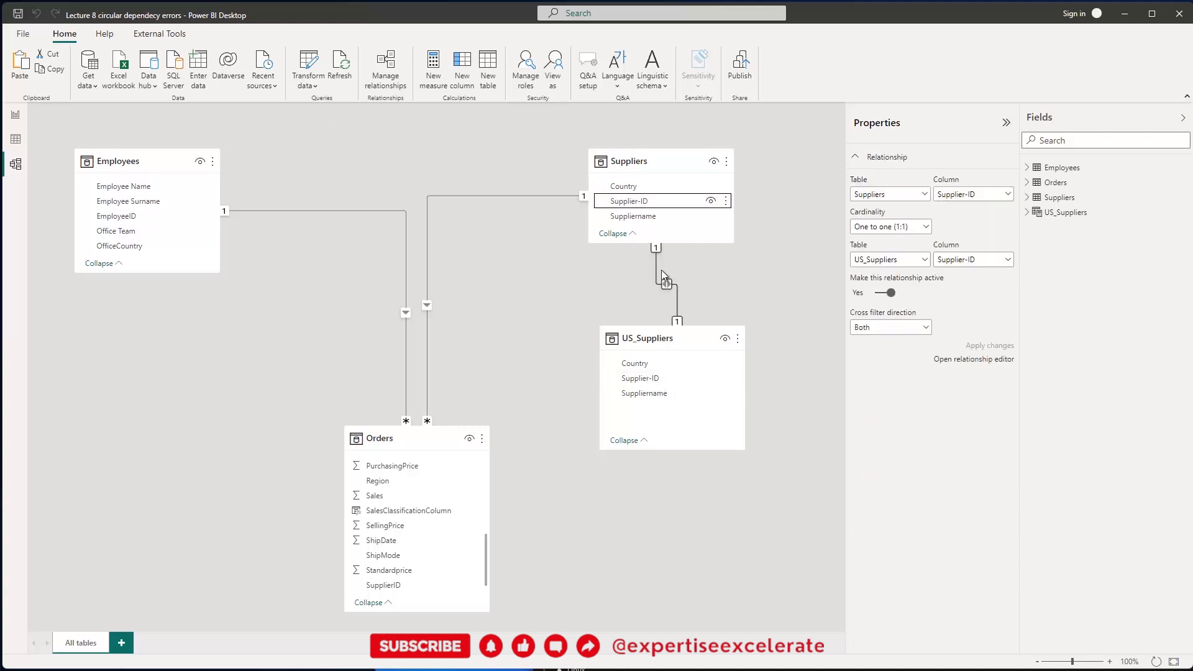
right_click(654, 279)
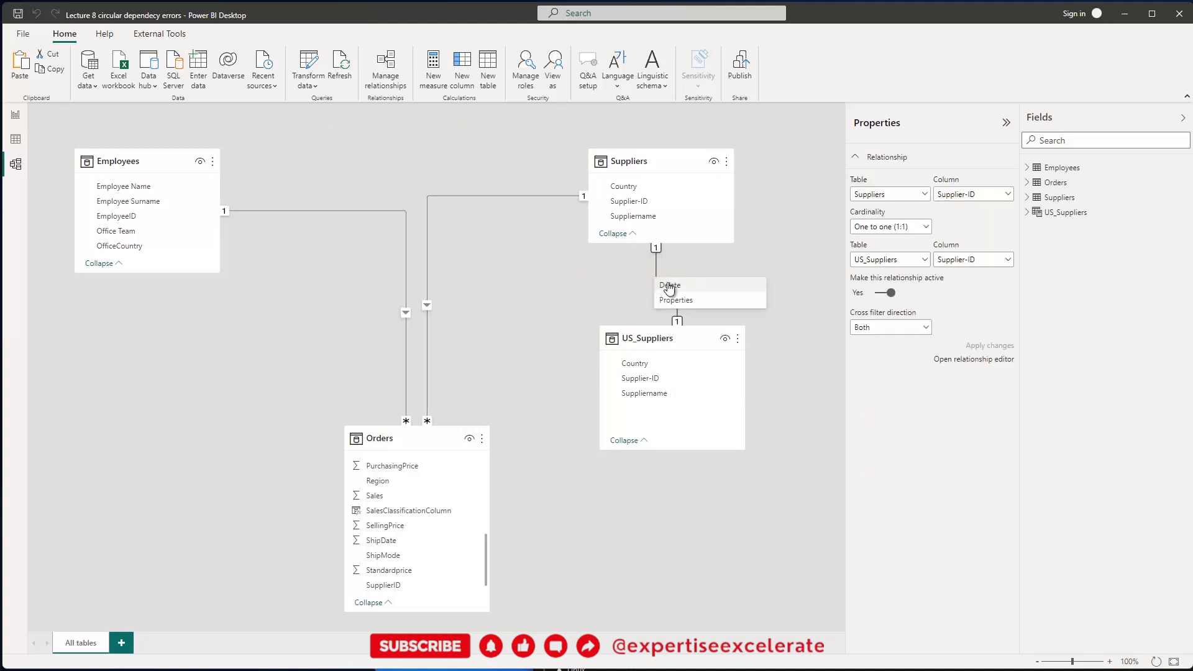
click(670, 285)
click(1139, 464)
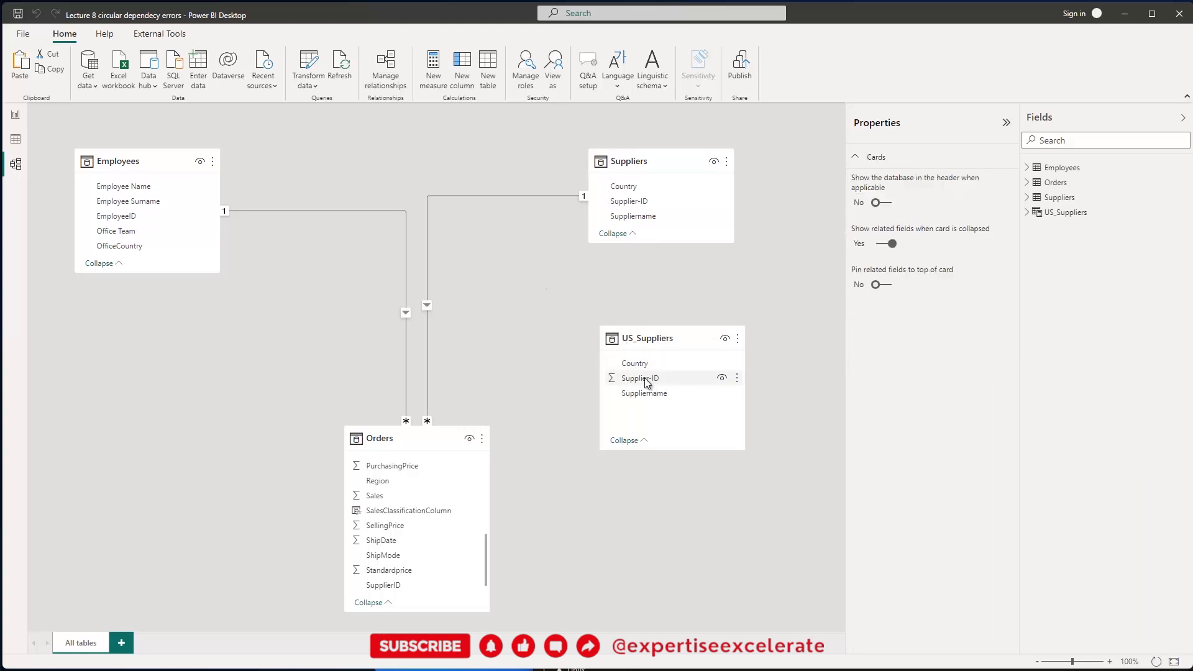
- Create the relationship in the opposite direction, from US_Suppliers[Supplier-ID] to Suppliers[Supplier-ID], and delete it
drag(646, 381, 643, 203)
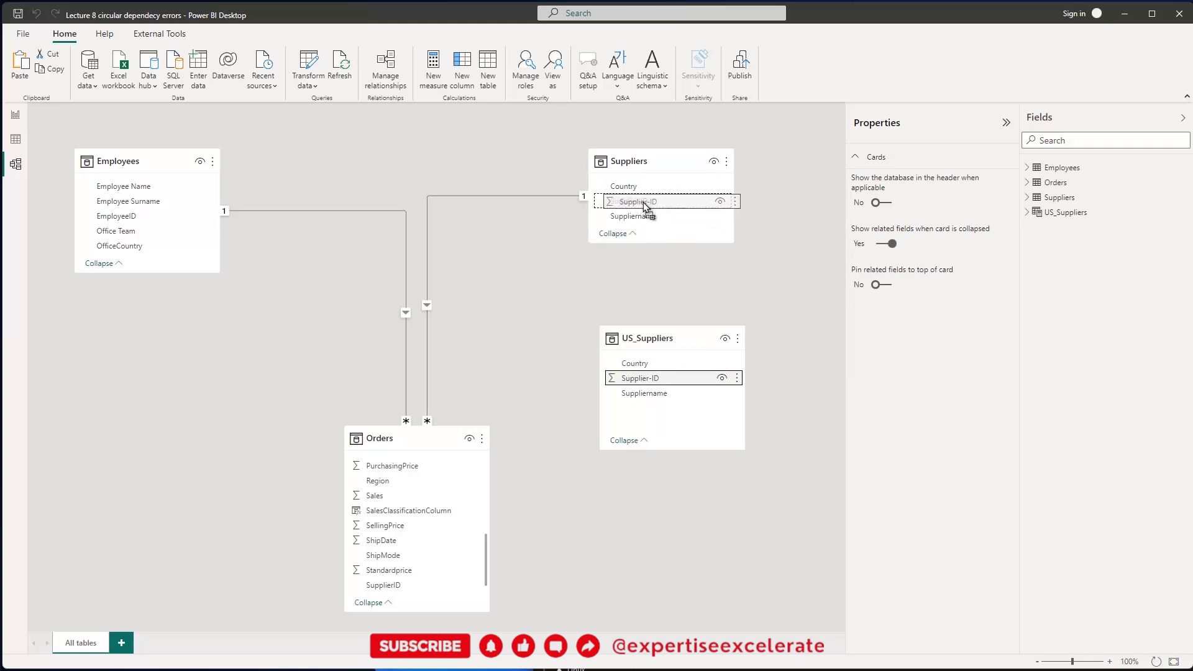
drag(643, 202, 642, 202)
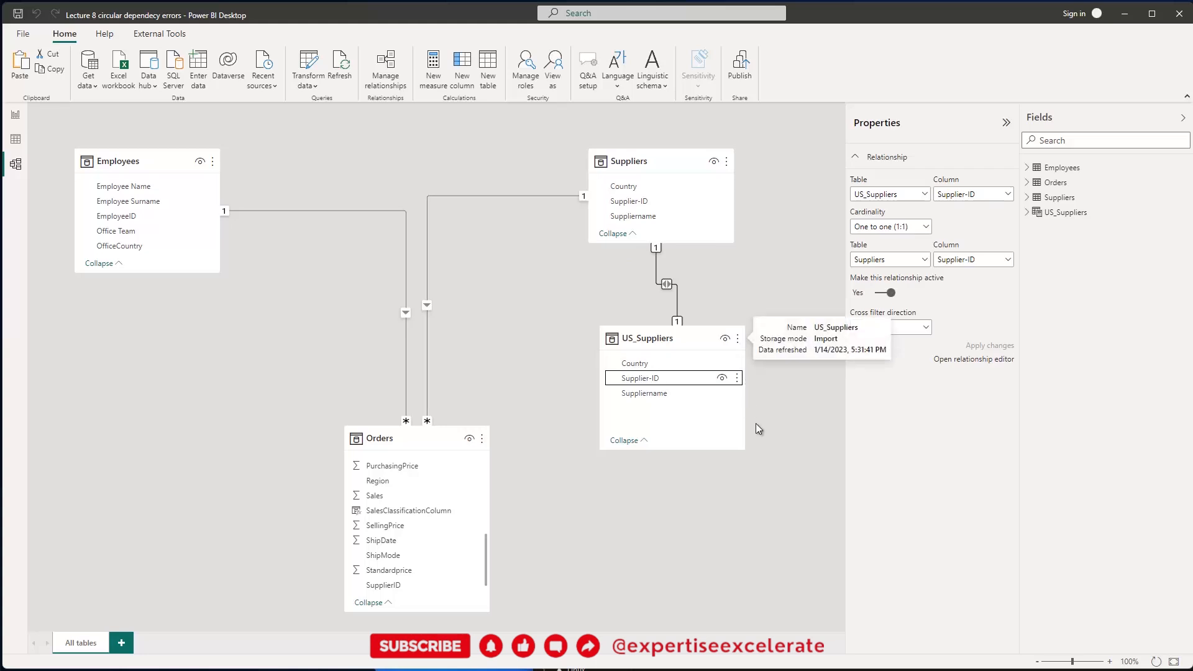
right_click(658, 280)
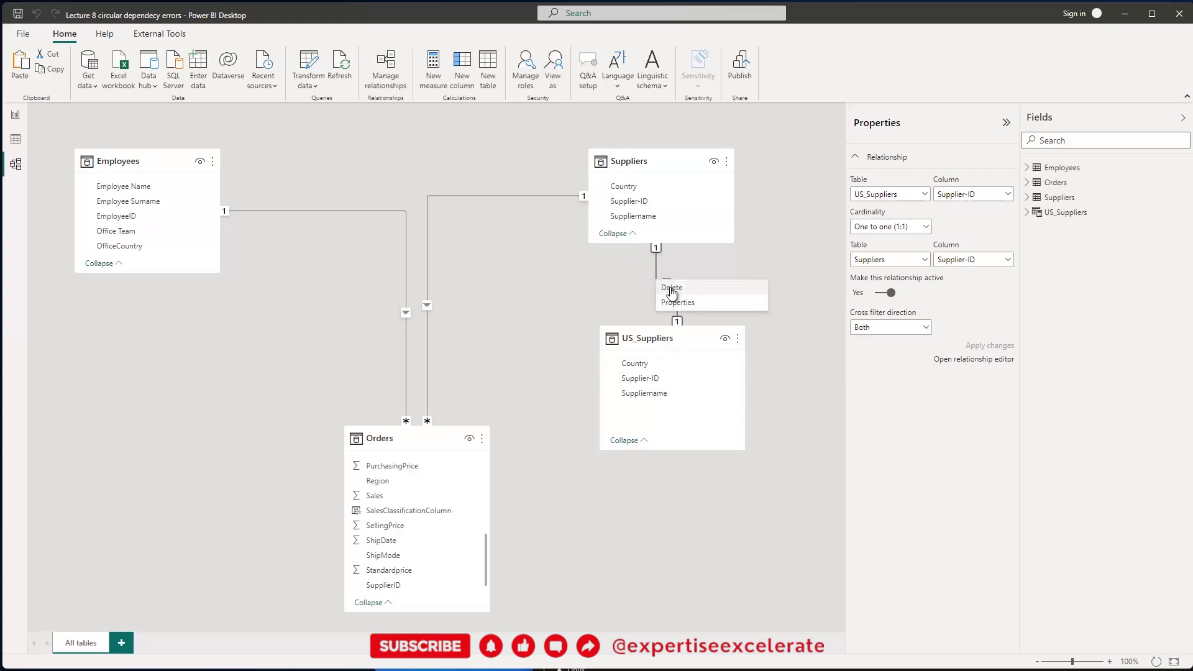
click(671, 289)
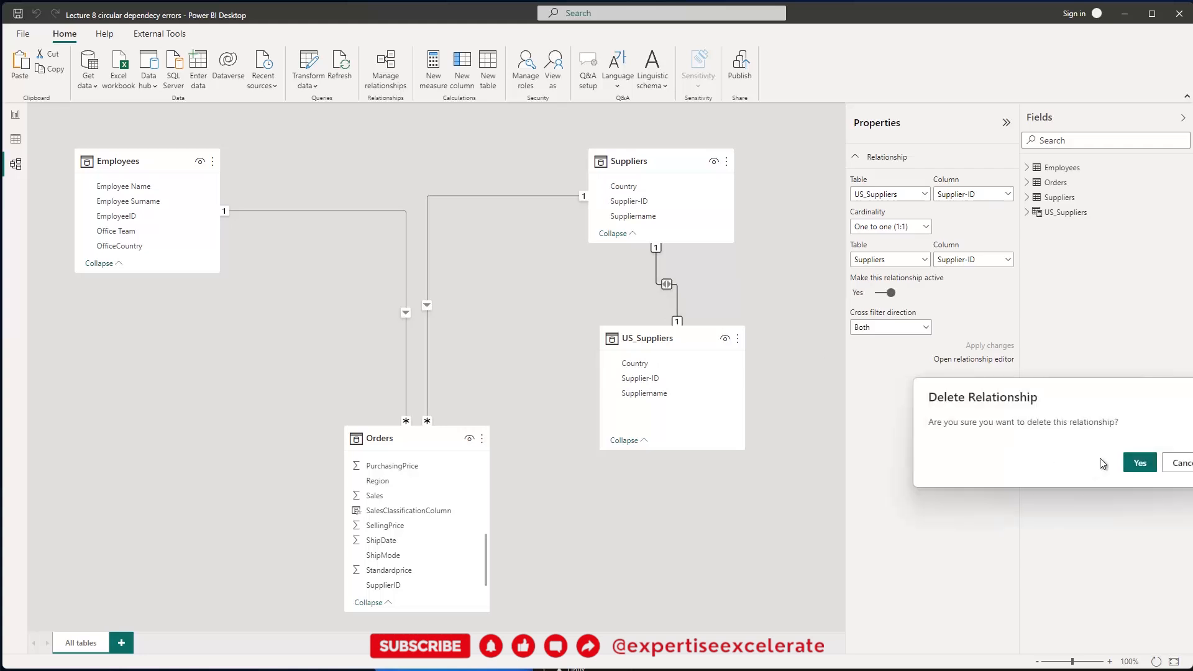
click(1138, 464)
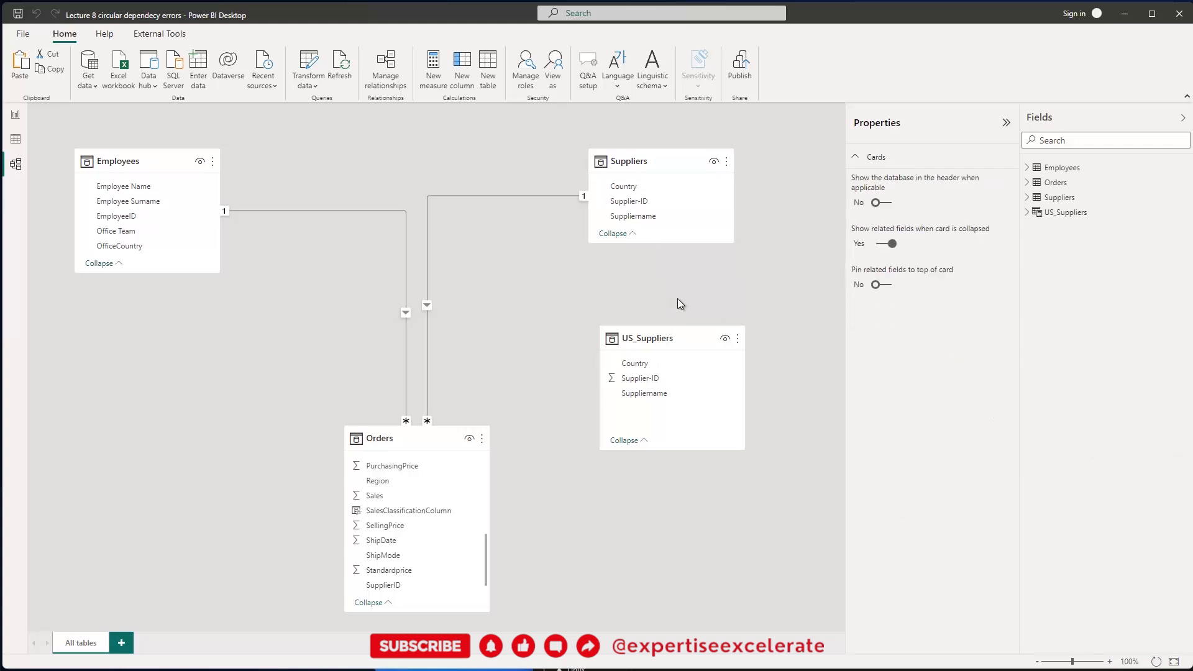
- Change the US_Suppliers formula to FILTER(DISTINCT(Suppliers),Suppliers[Country]="USA") and commit it
click(1063, 212)
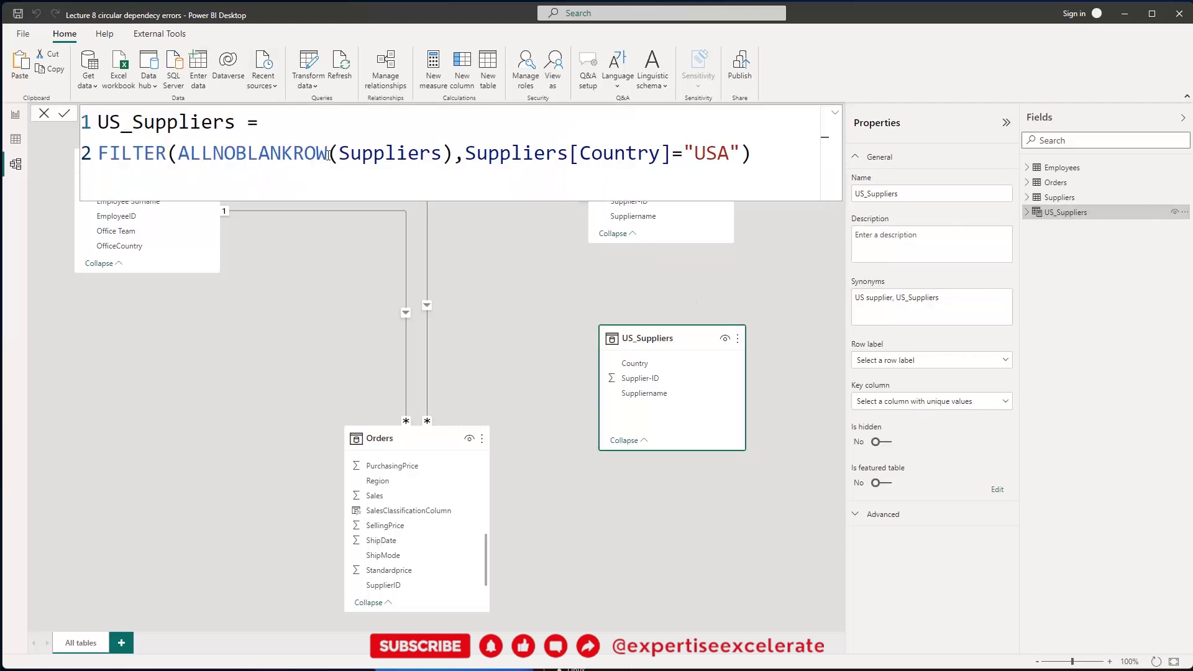
drag(328, 154, 183, 159)
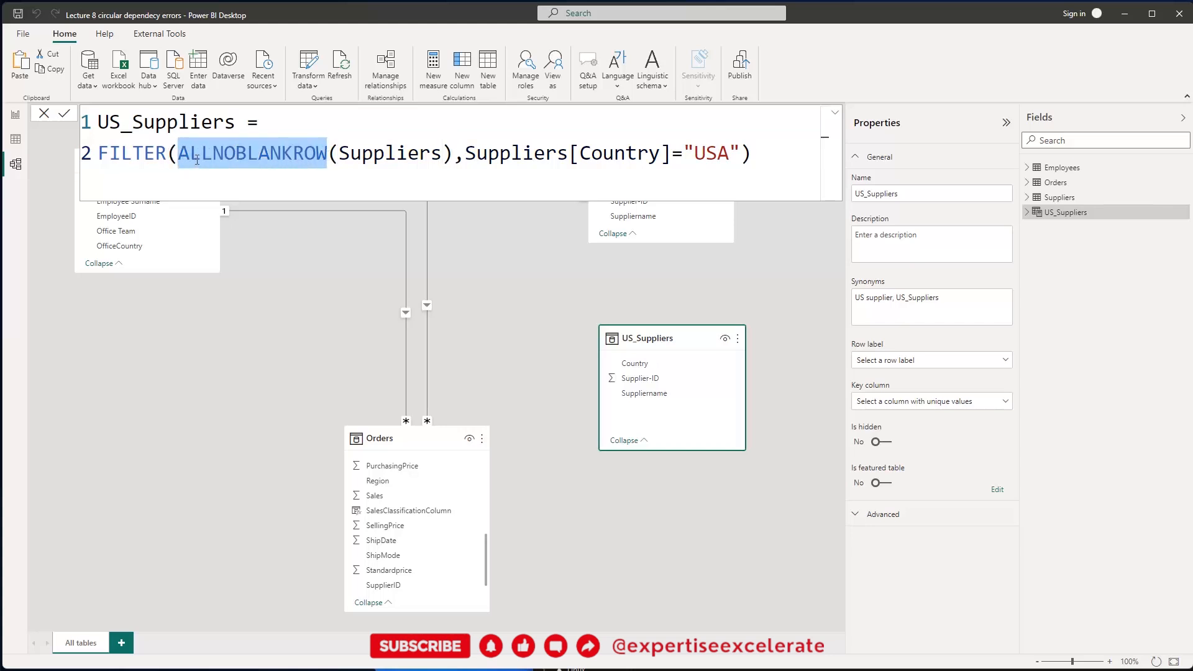
text(DIST)
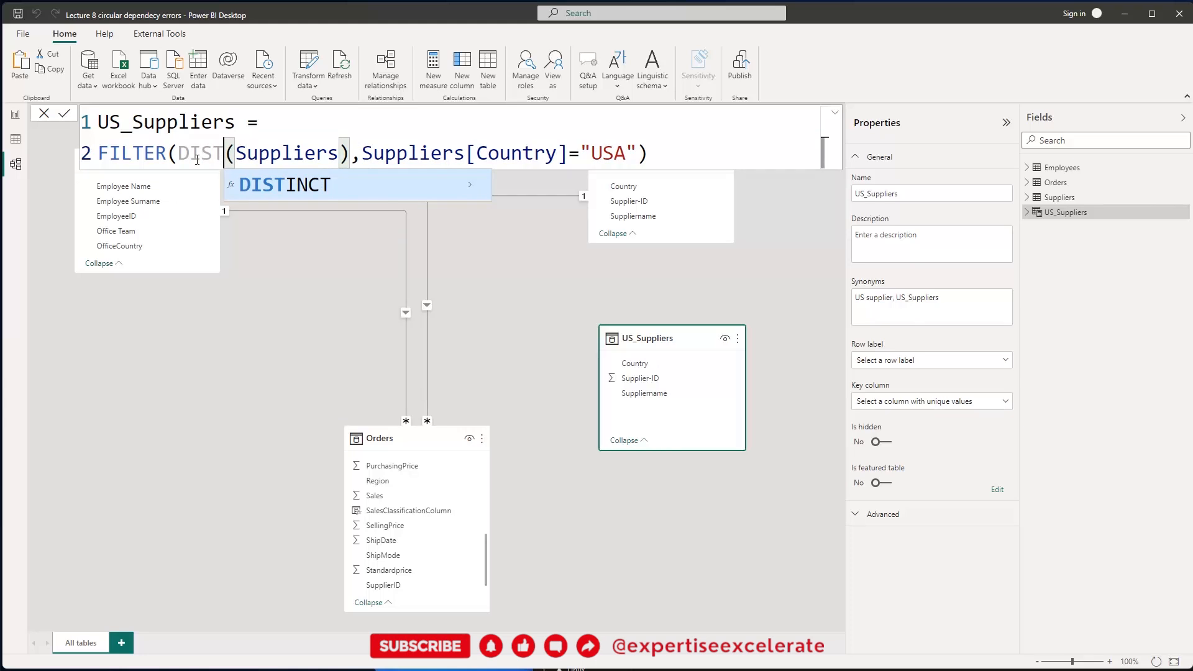
key(Tab)
click(315, 153)
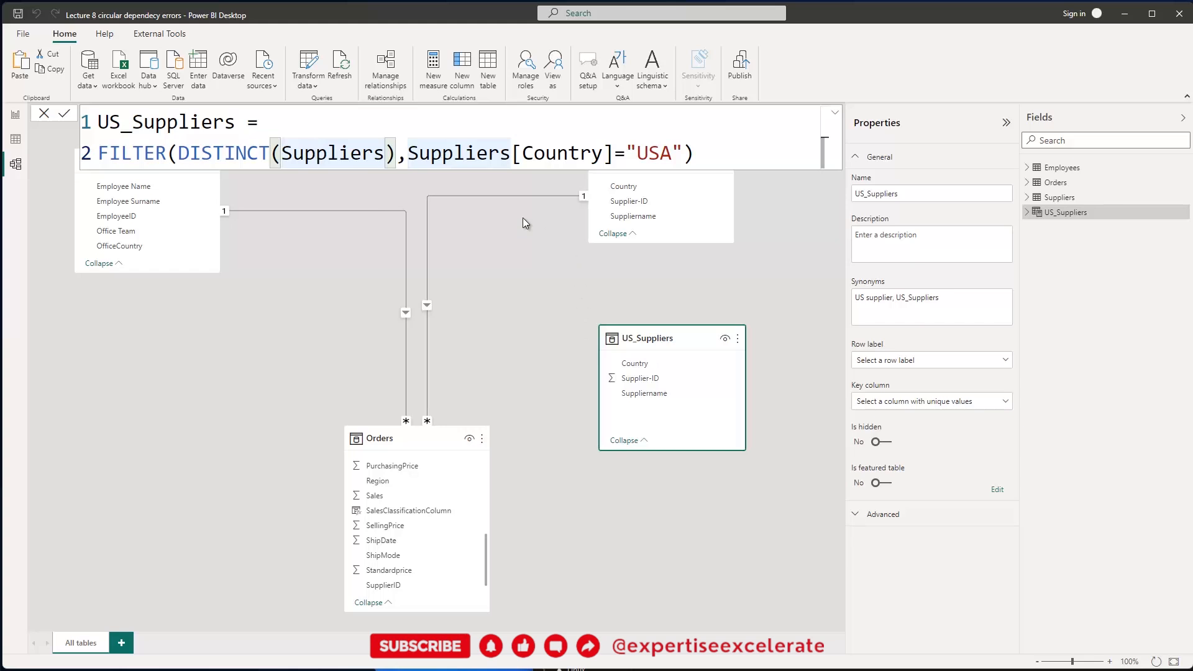
click(66, 118)
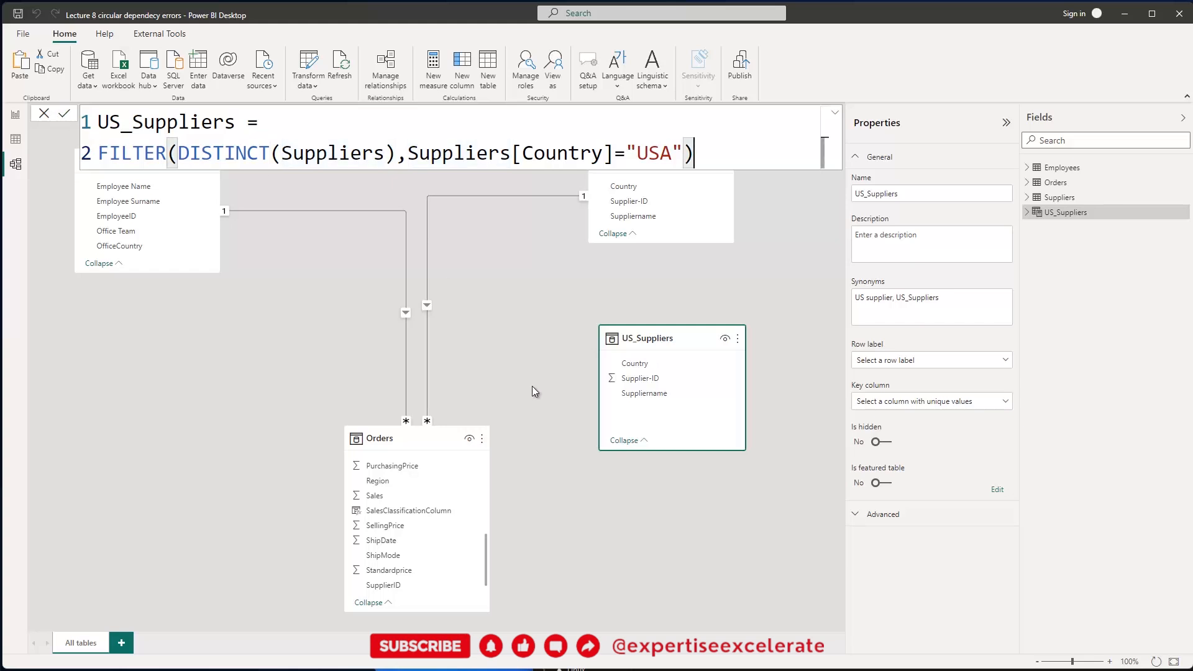
click(64, 115)
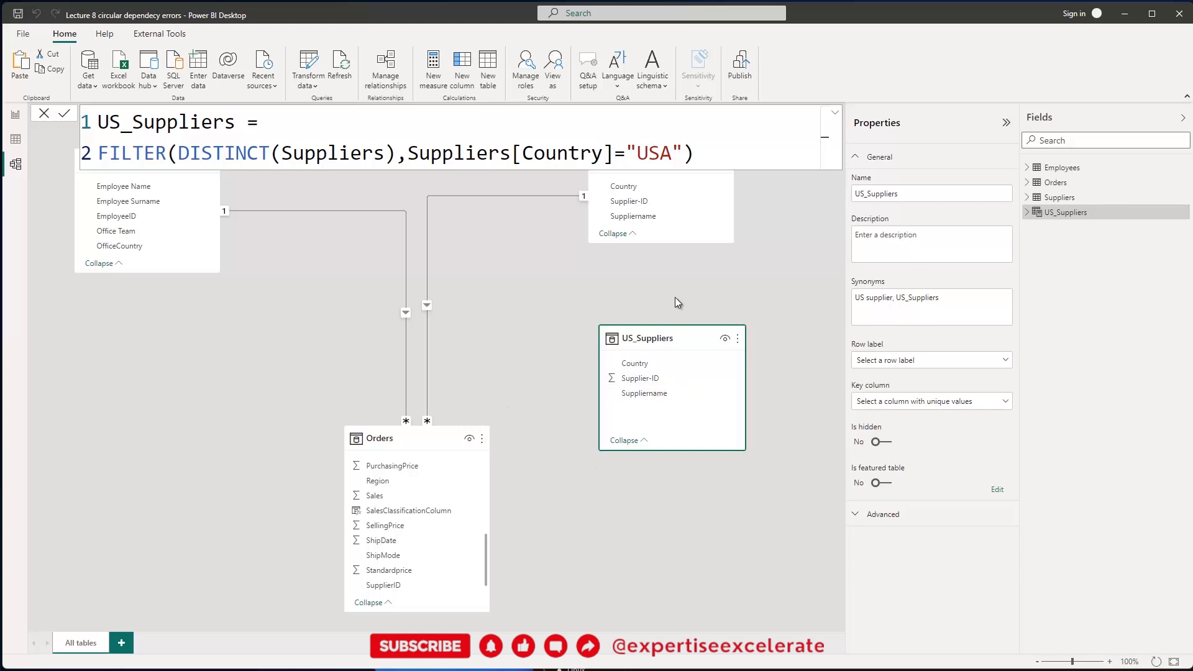
- Test the DISTINCT version by relating Suppliers[Supplier-ID] to US_Suppliers[Supplier-ID], and remove that relationship
drag(627, 206, 649, 382)
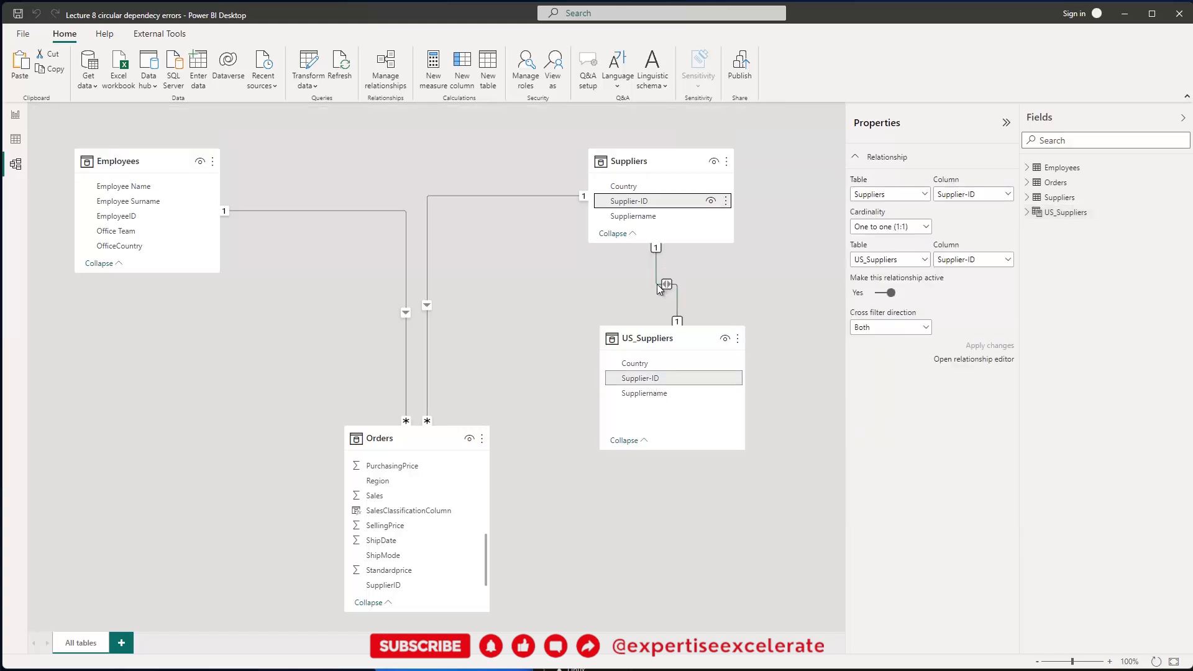
right_click(660, 289)
click(669, 294)
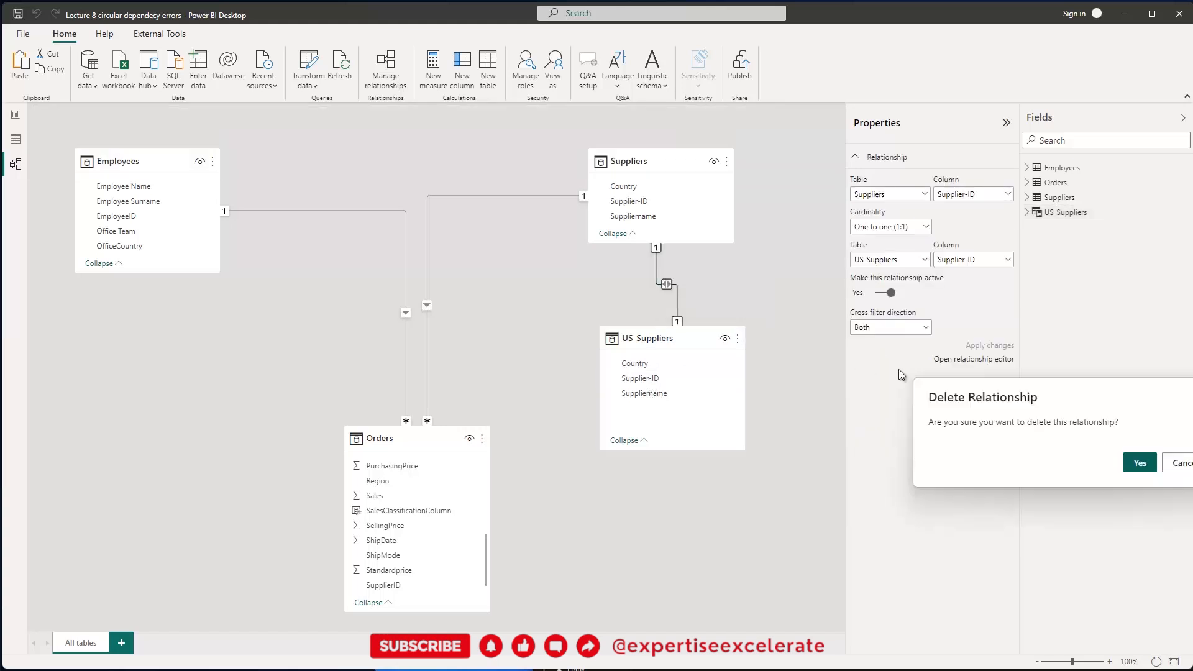
click(1139, 462)
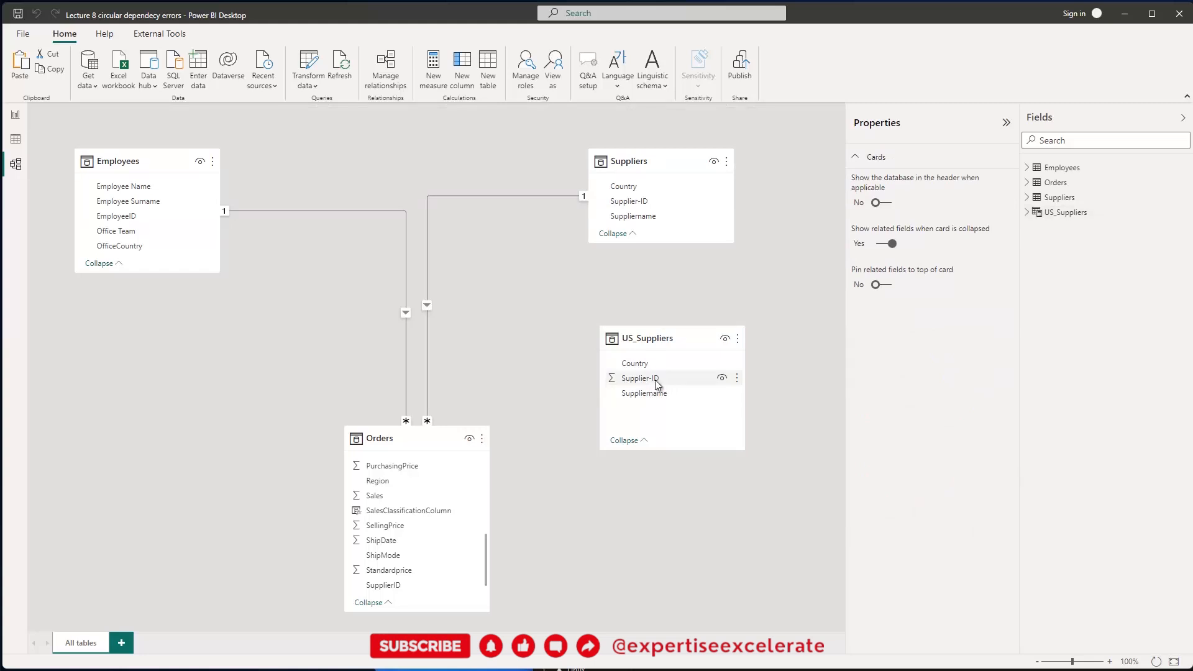
- Relate US_Suppliers[Supplier-ID] to Suppliers[Supplier-ID], keep the relationship, and review the US_Suppliers formula
drag(643, 385, 646, 212)
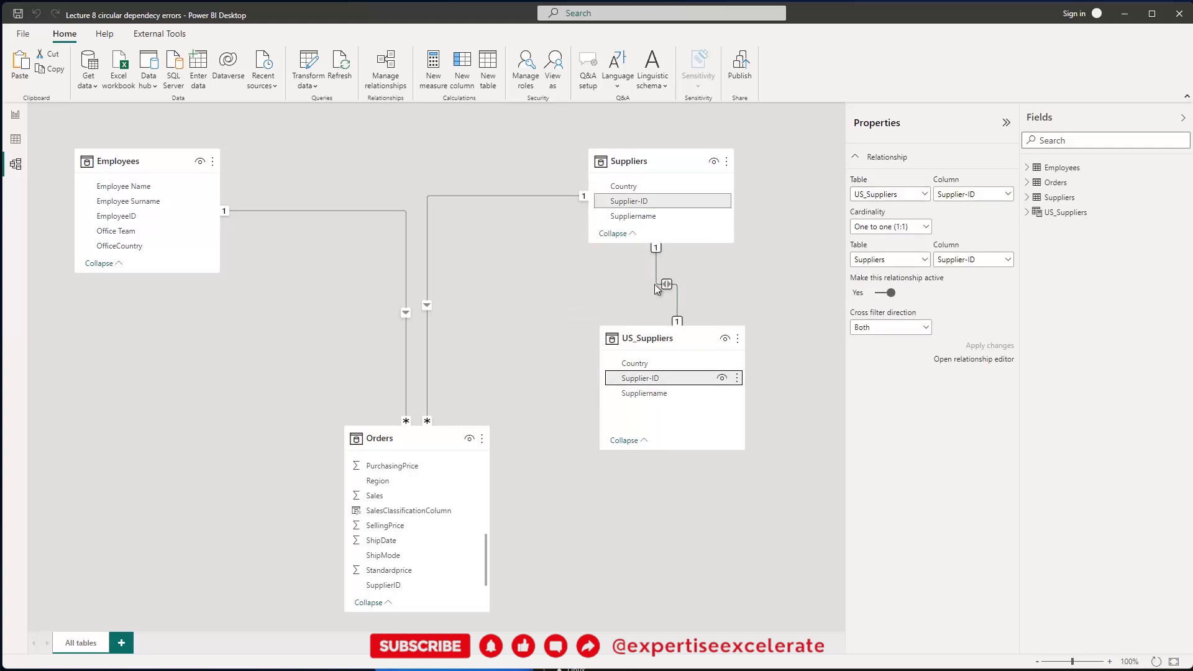
right_click(656, 285)
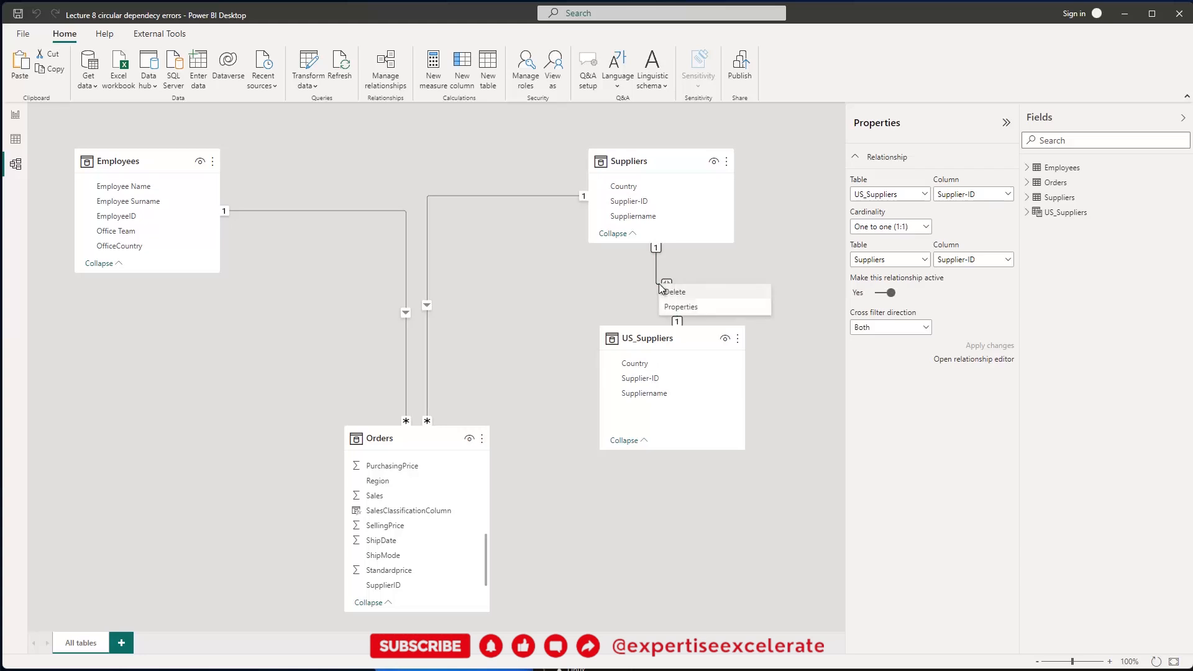
click(573, 294)
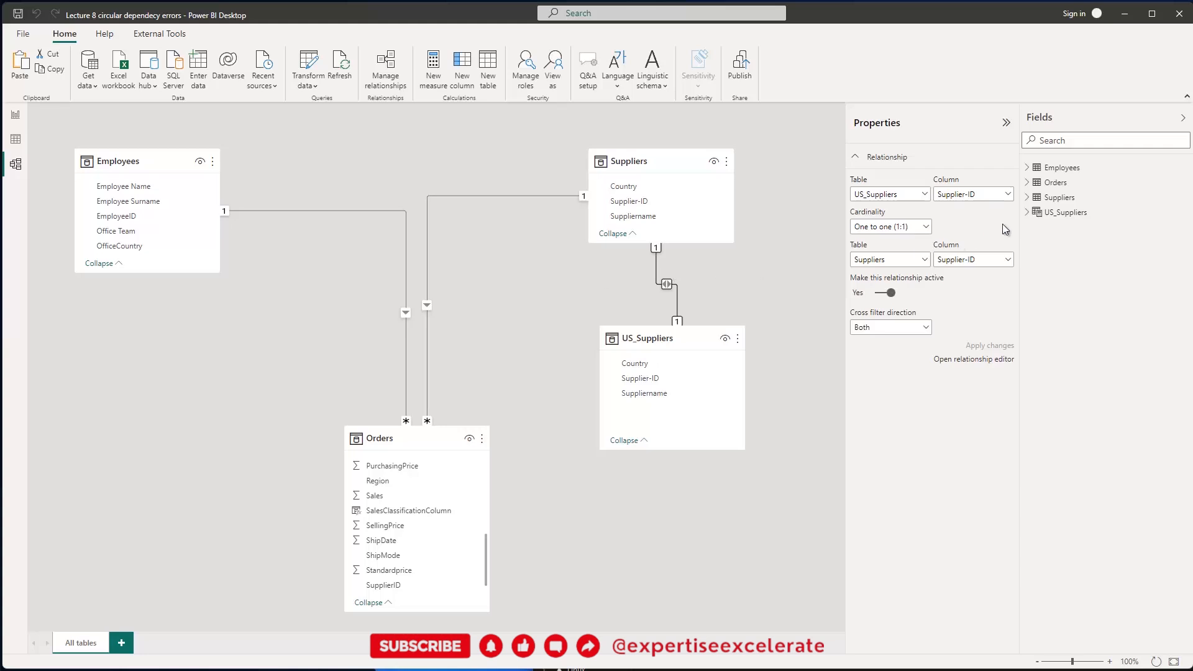
click(1069, 213)
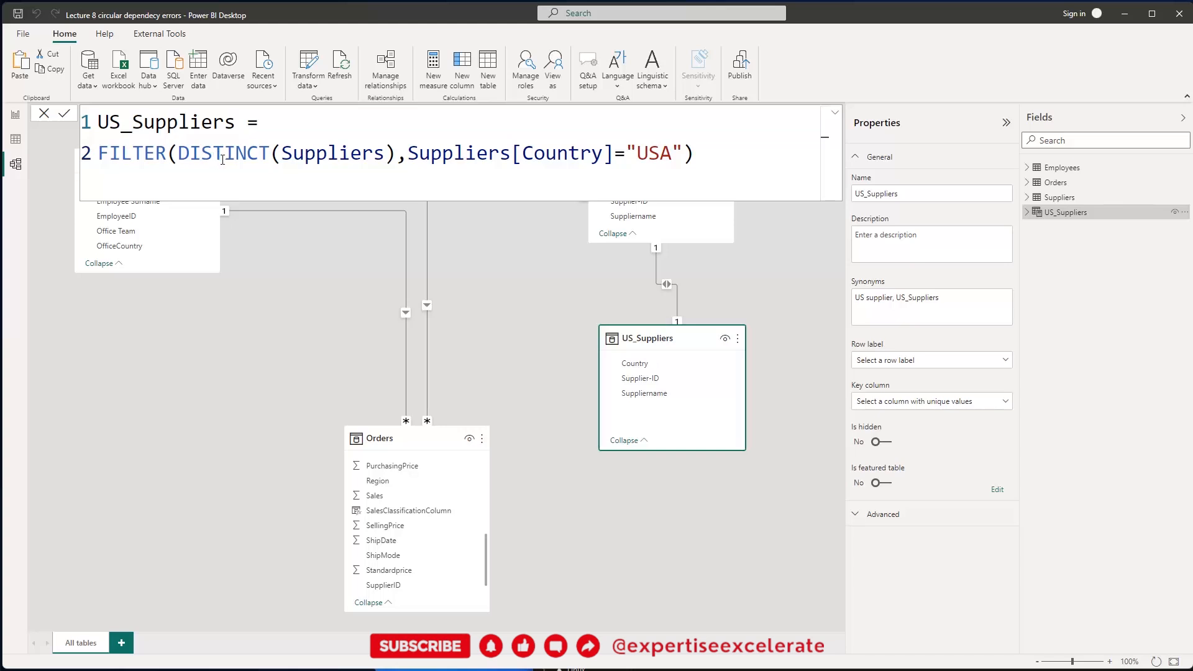
click(526, 242)
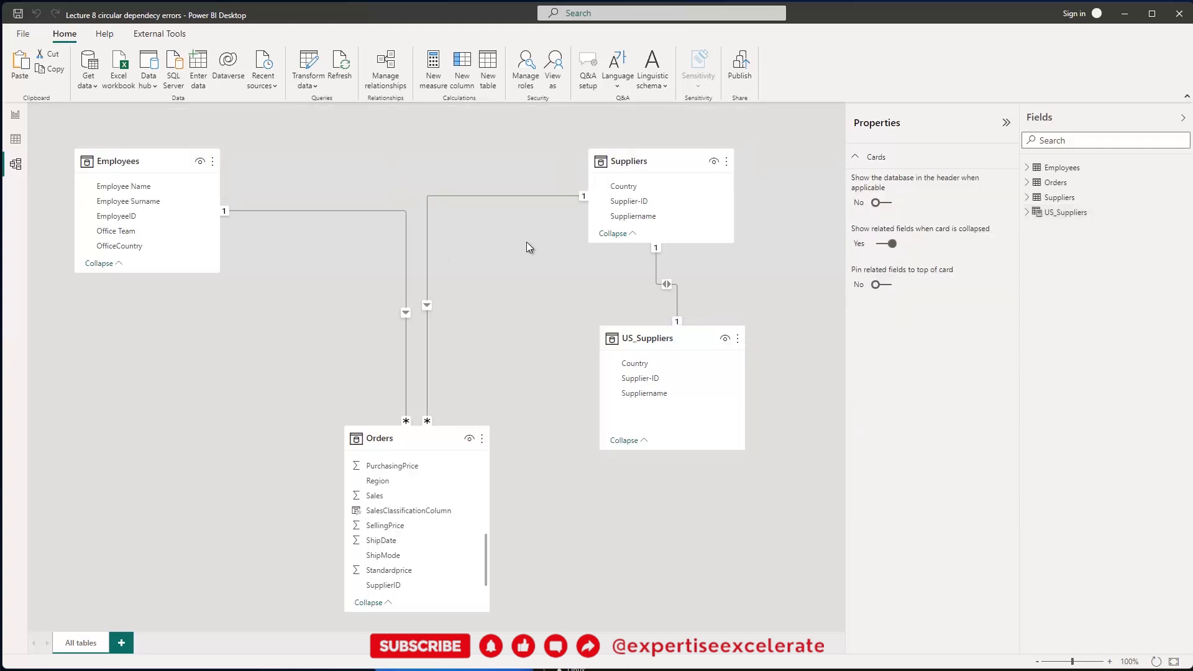
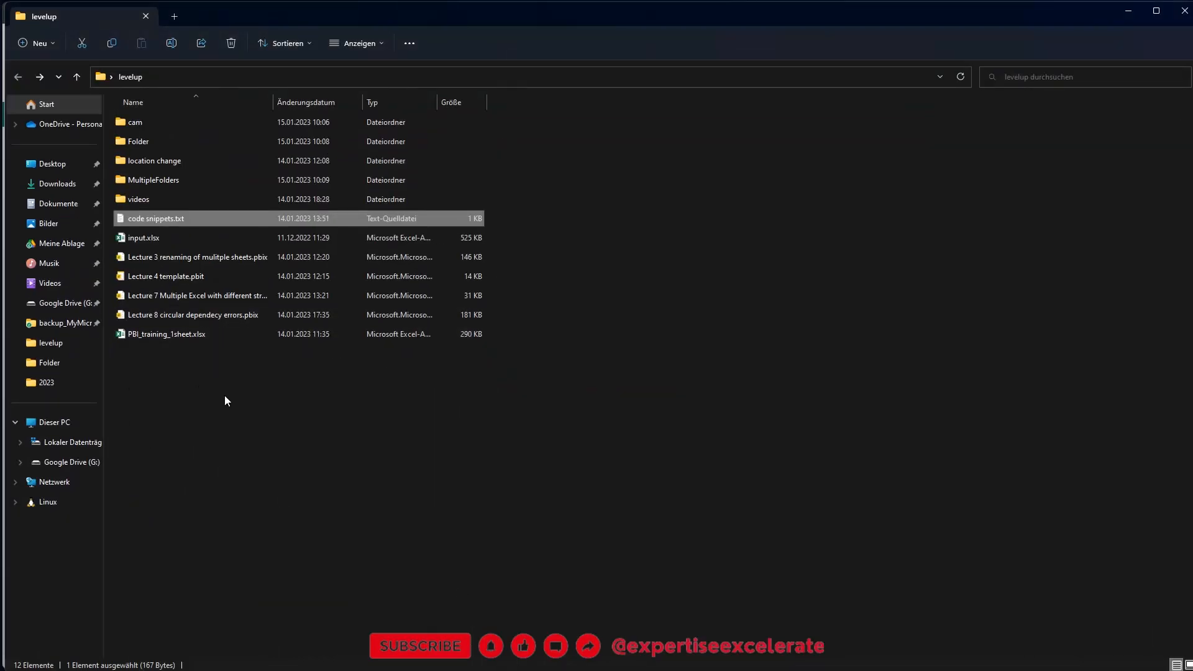
- Switch to File Explorer and open the MultipleFolders folder inside levelup to examine its yearly subfolders
click(155, 181)
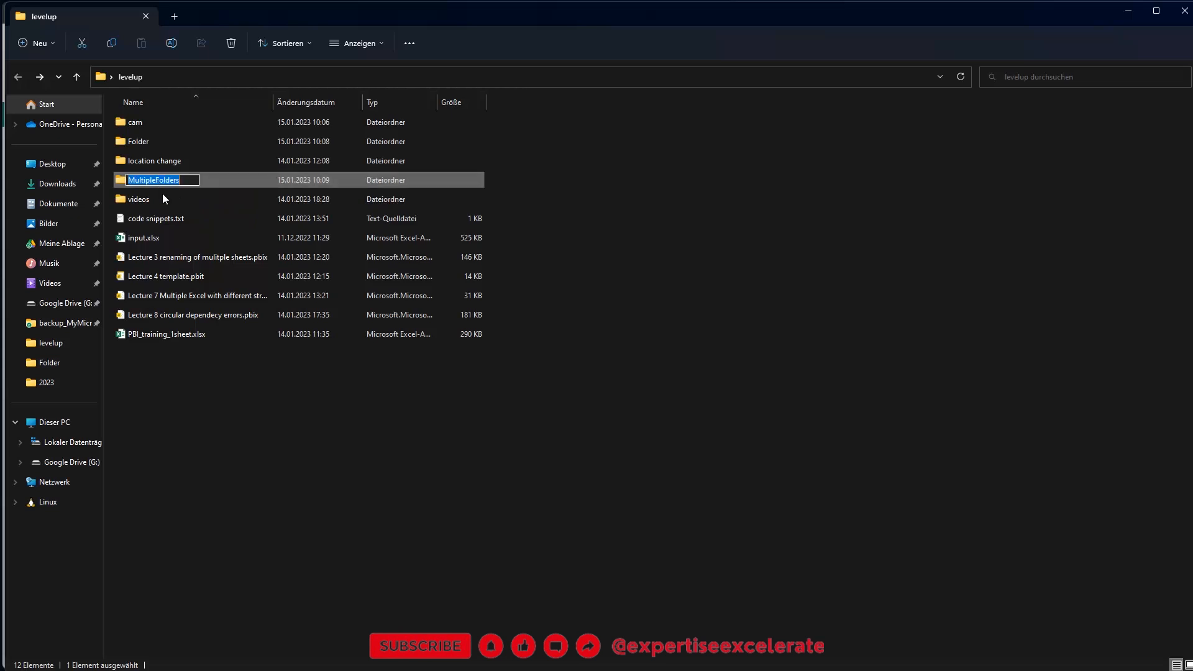
click(167, 200)
double_click(156, 180)
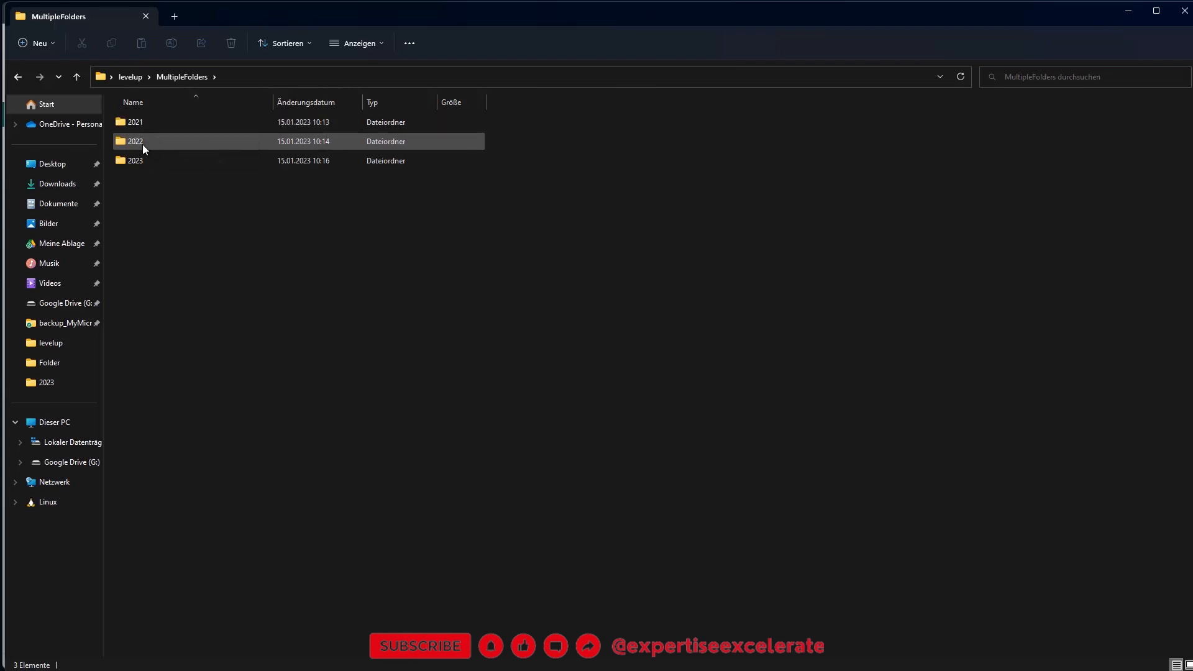
mouse_move(144, 166)
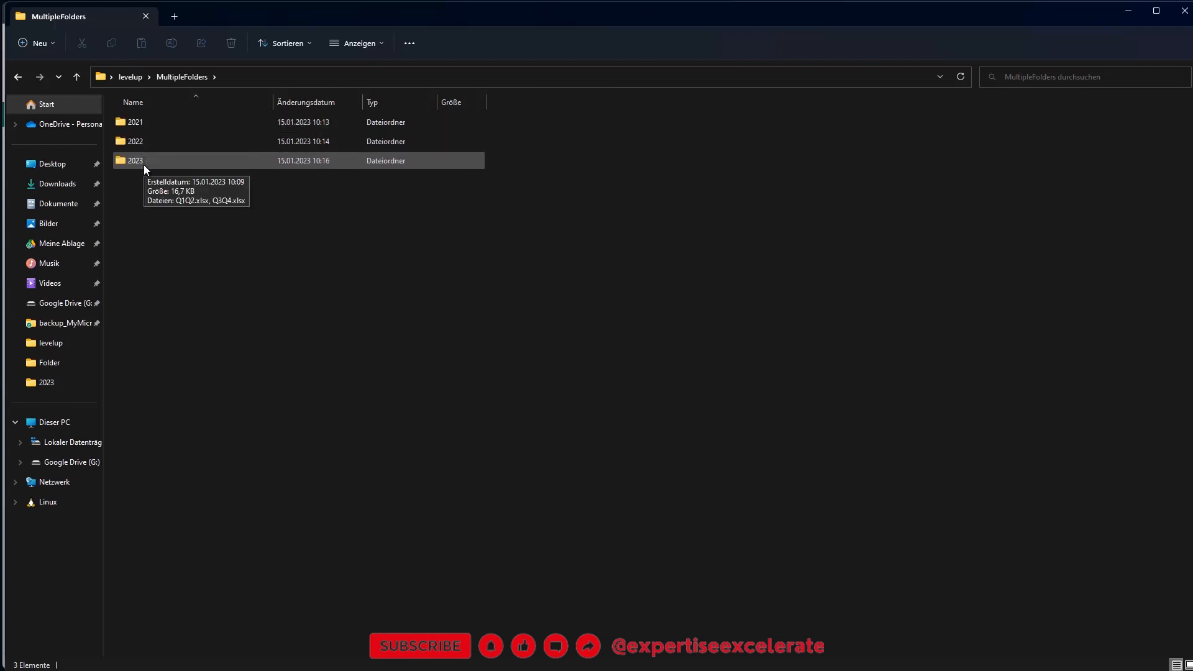
- Examine the 2021 and 2023 subfolders, view the Q1Q2.xlsx workbook from 2023, and close it
double_click(135, 123)
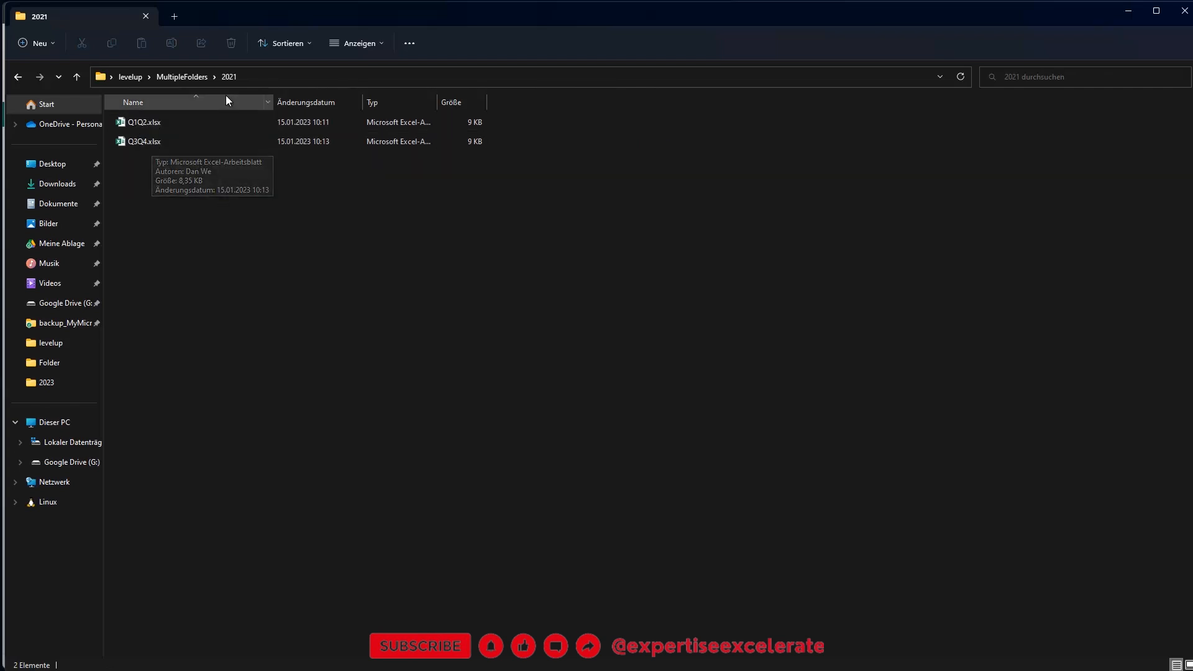
click(19, 77)
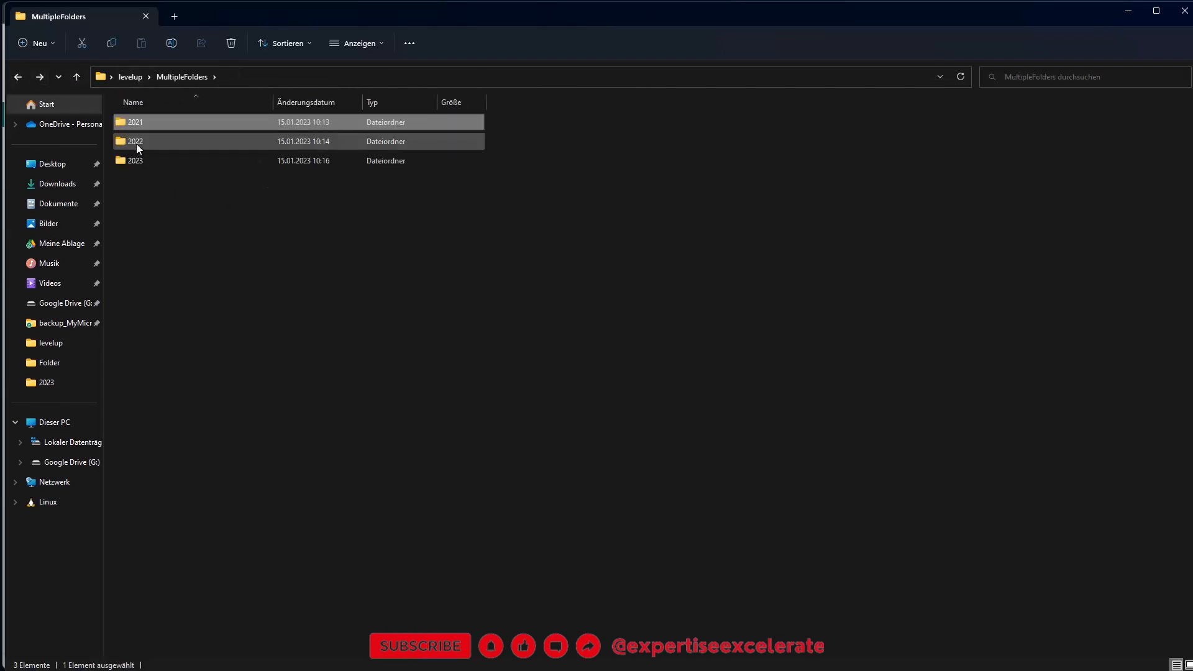
double_click(136, 160)
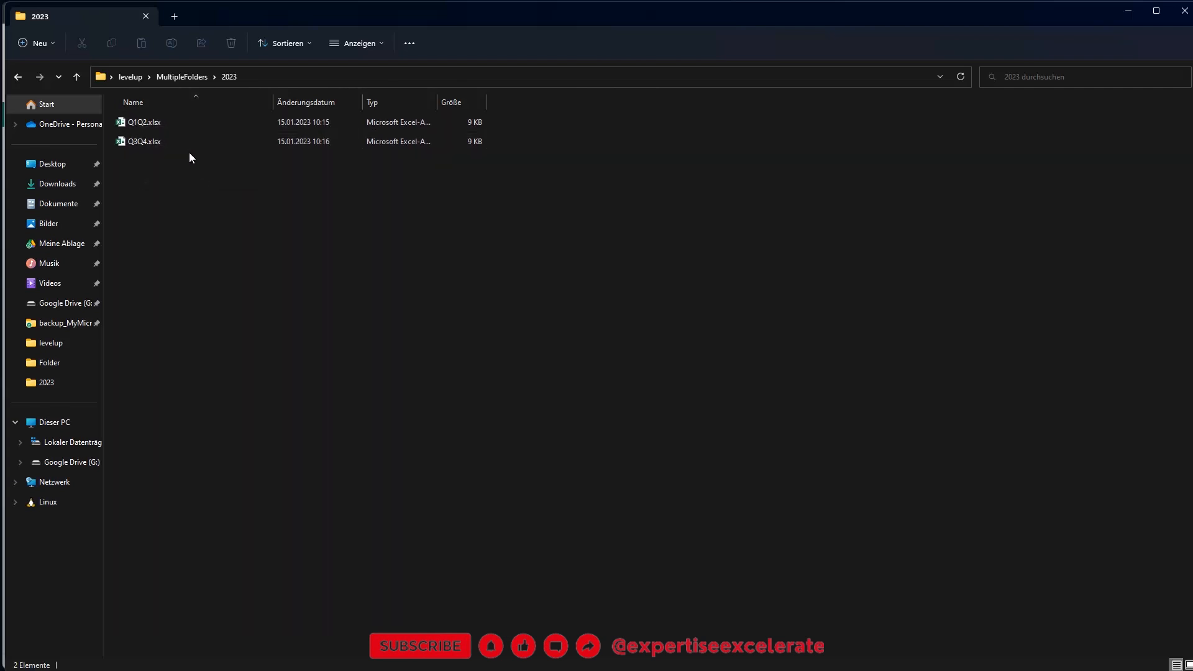
double_click(150, 120)
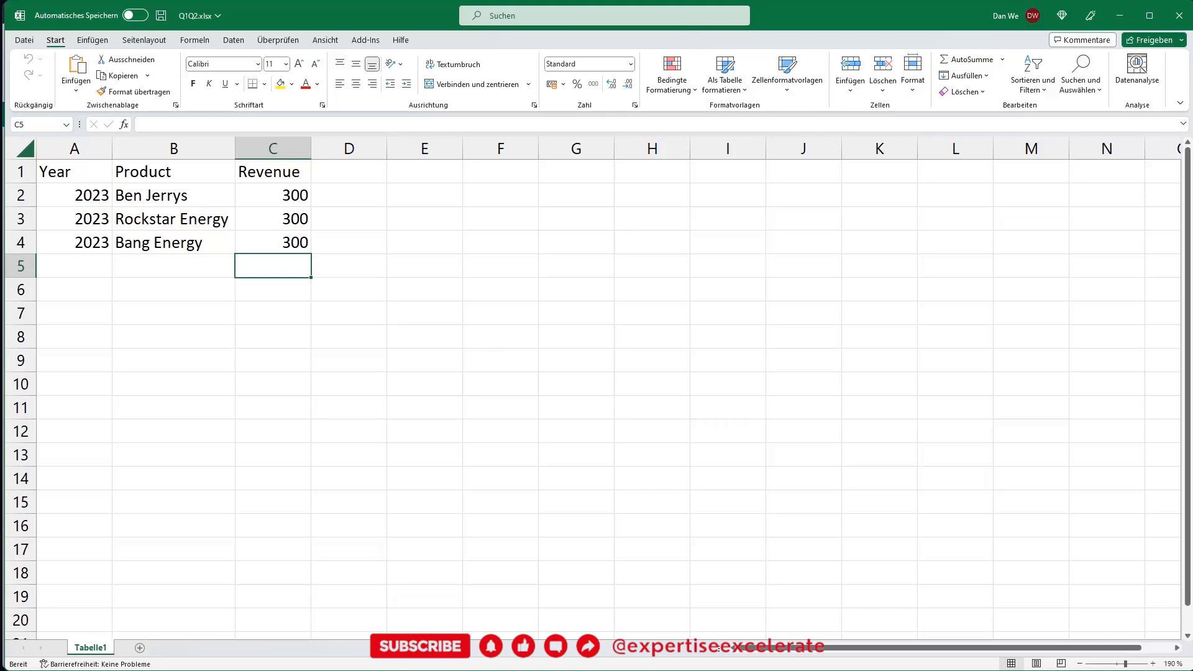
click(1178, 15)
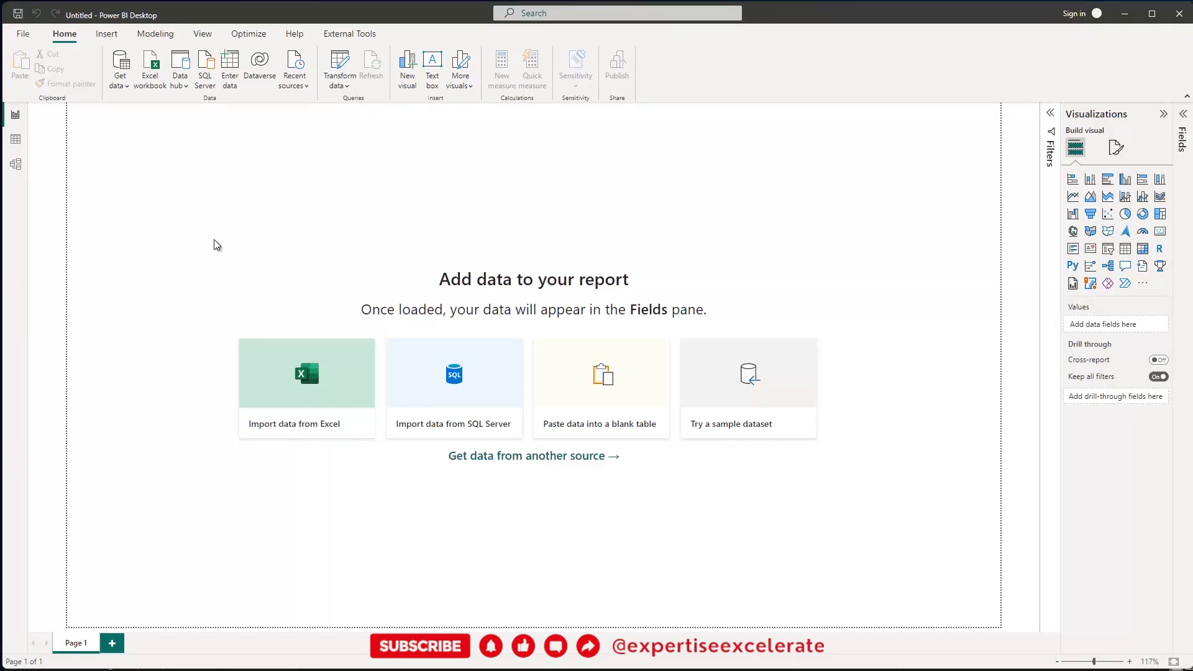
- Switch to Power BI Desktop and start a new data connection with the Folder connector
click(124, 83)
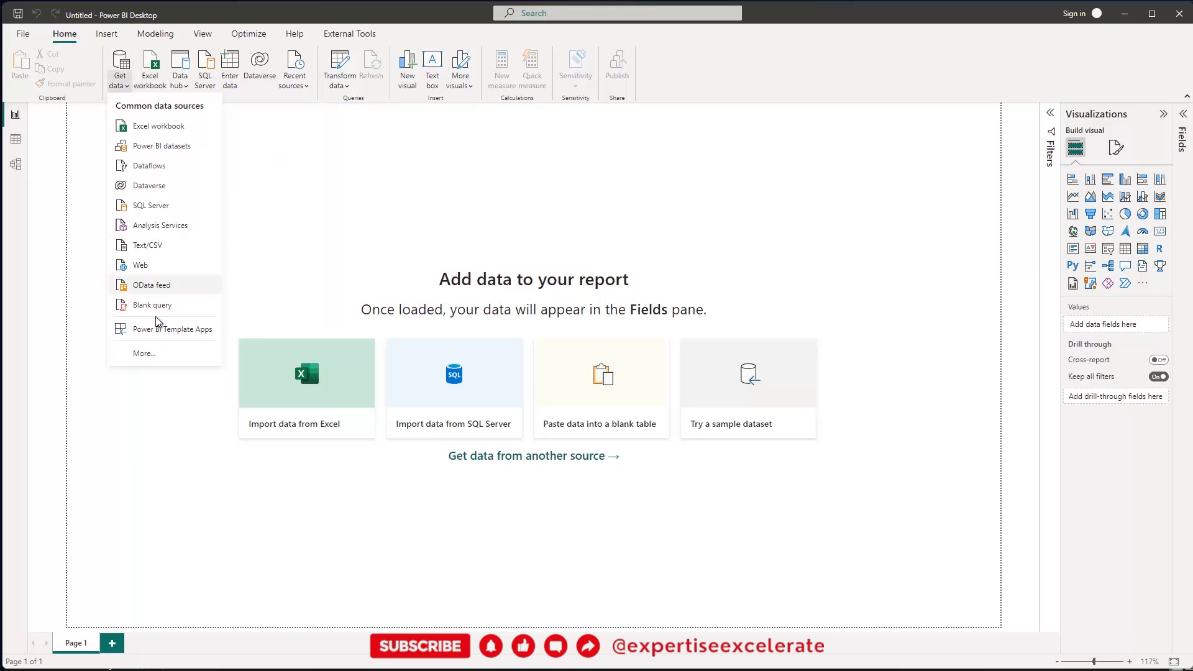
click(128, 357)
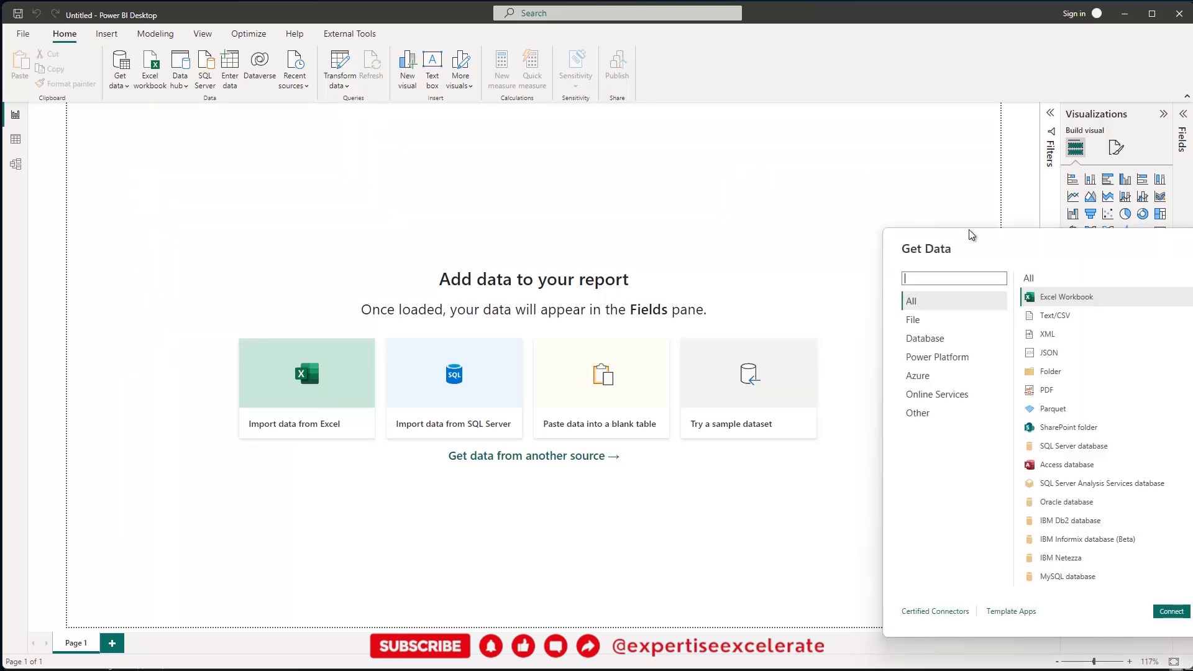
drag(968, 229, 302, 129)
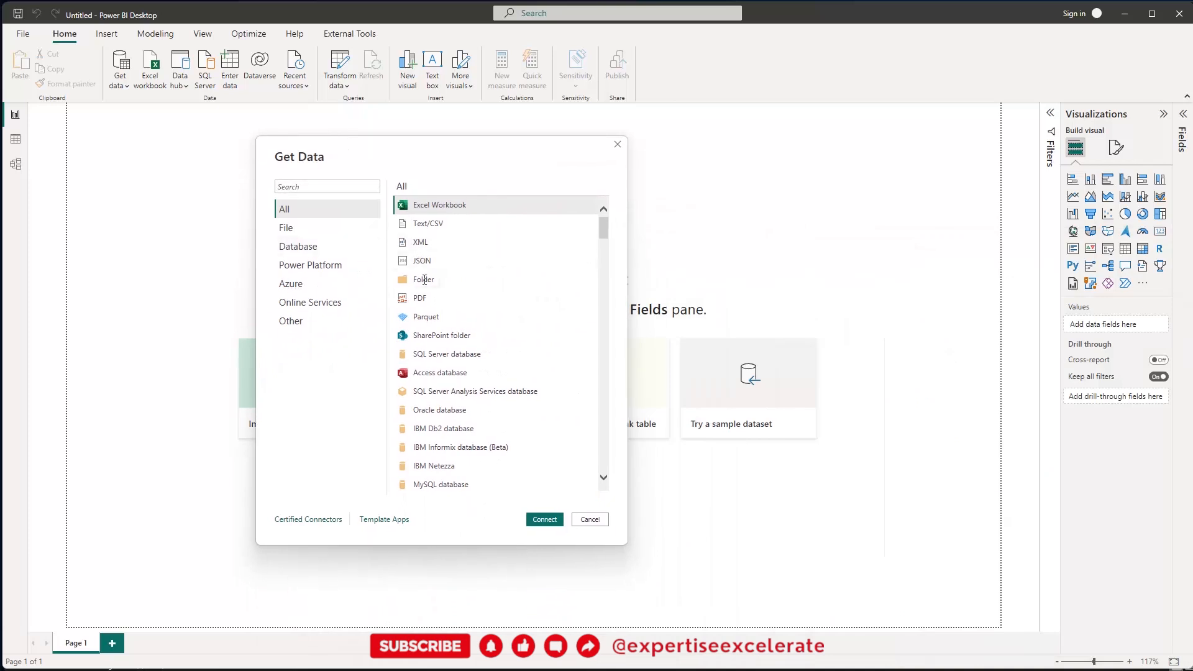
click(424, 279)
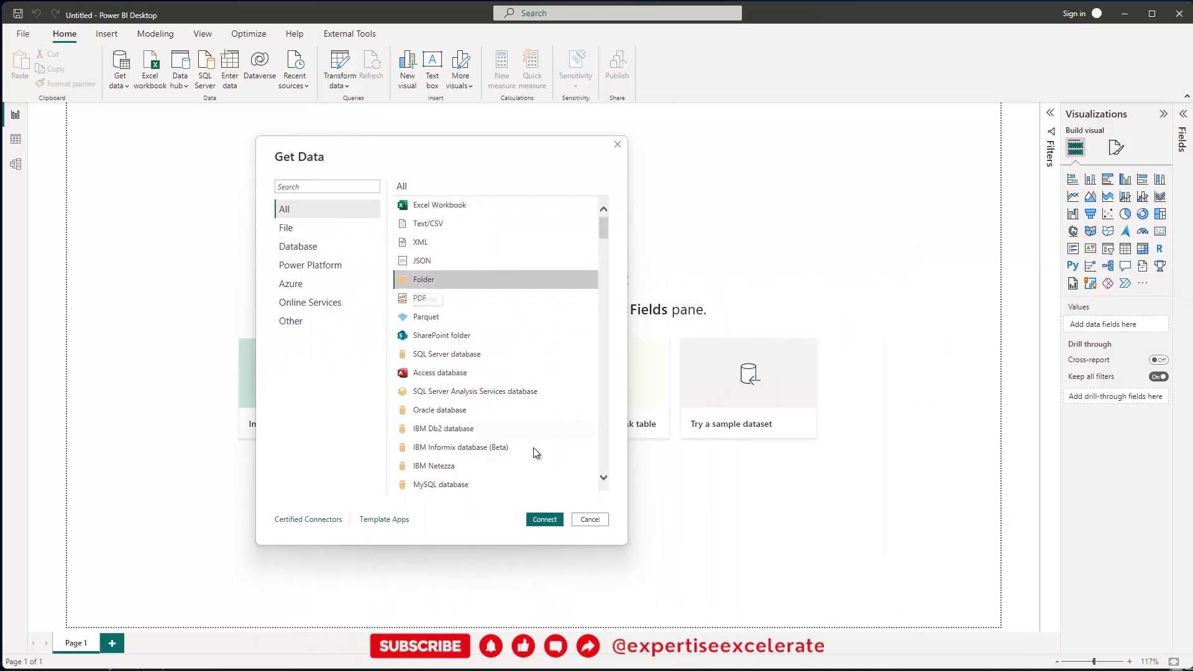
click(545, 519)
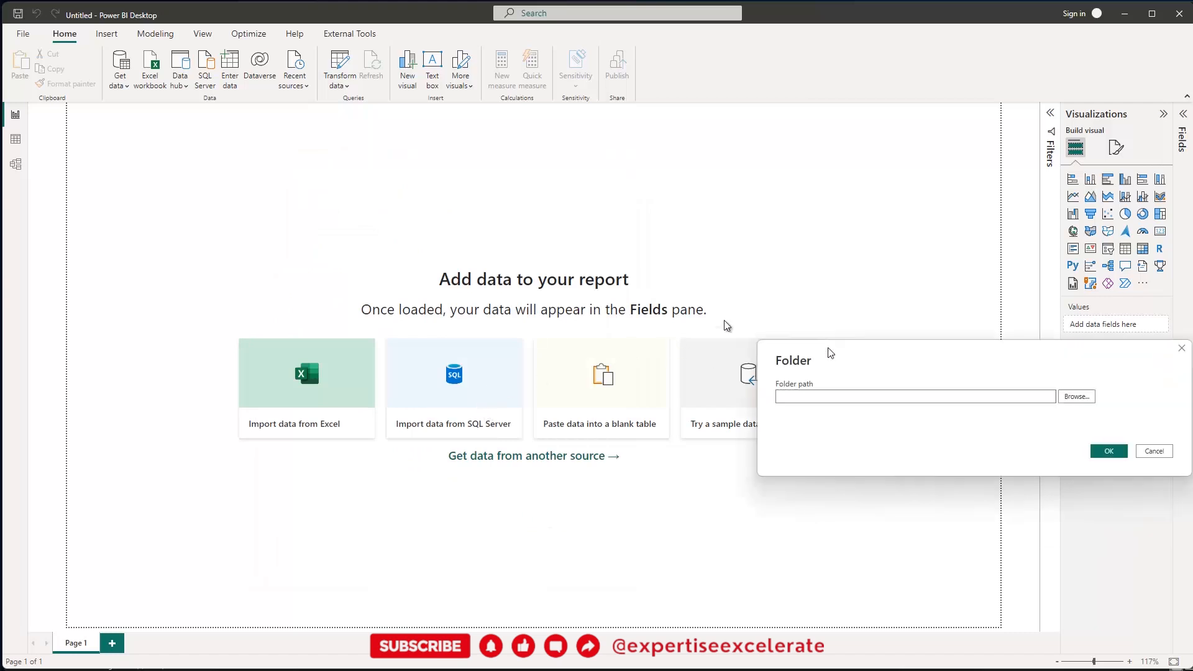
drag(830, 353, 423, 228)
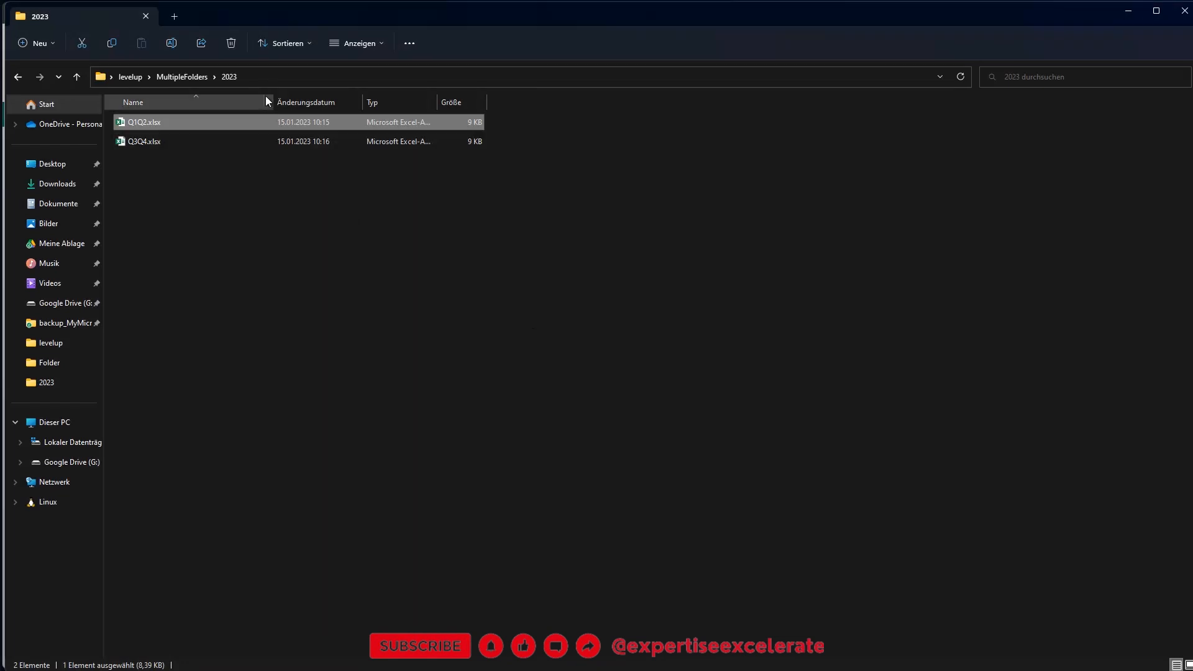
- In File Explorer, open the 2021 subfolder of MultipleFolders and copy its full path
click(19, 77)
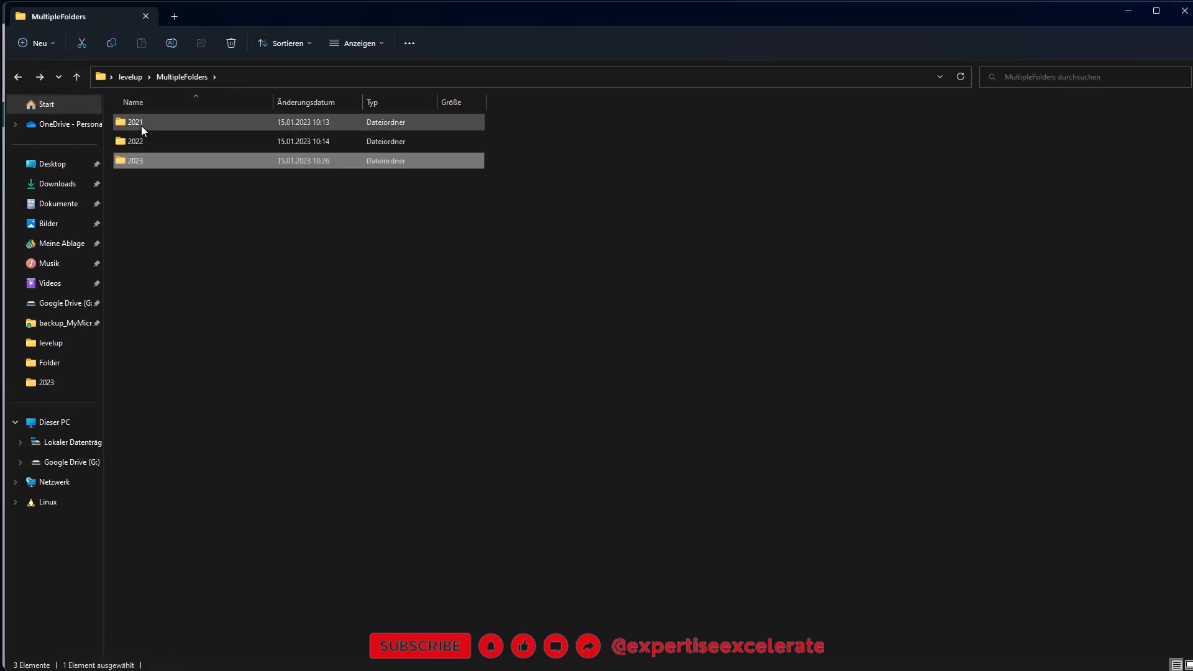
double_click(140, 125)
click(258, 77)
key(ctrl+c)
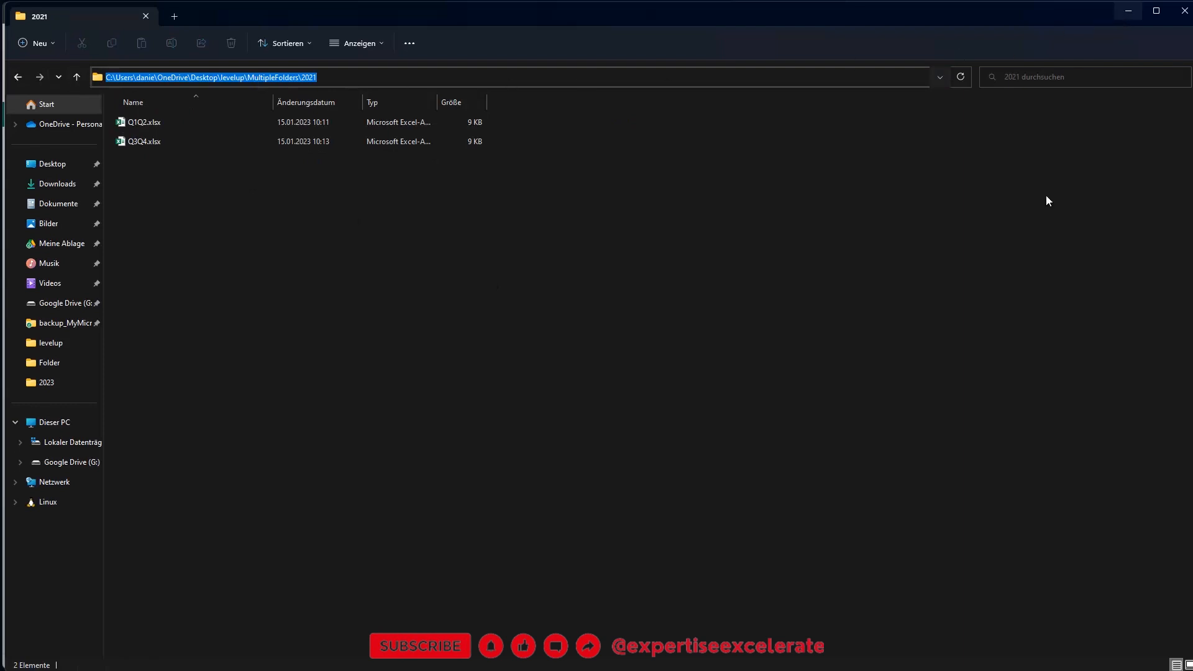
- Return to Power BI, connect to the copied MultipleFolders\2021 path, and open its files for transformation in Power Query Editor
key(alt+Tab)
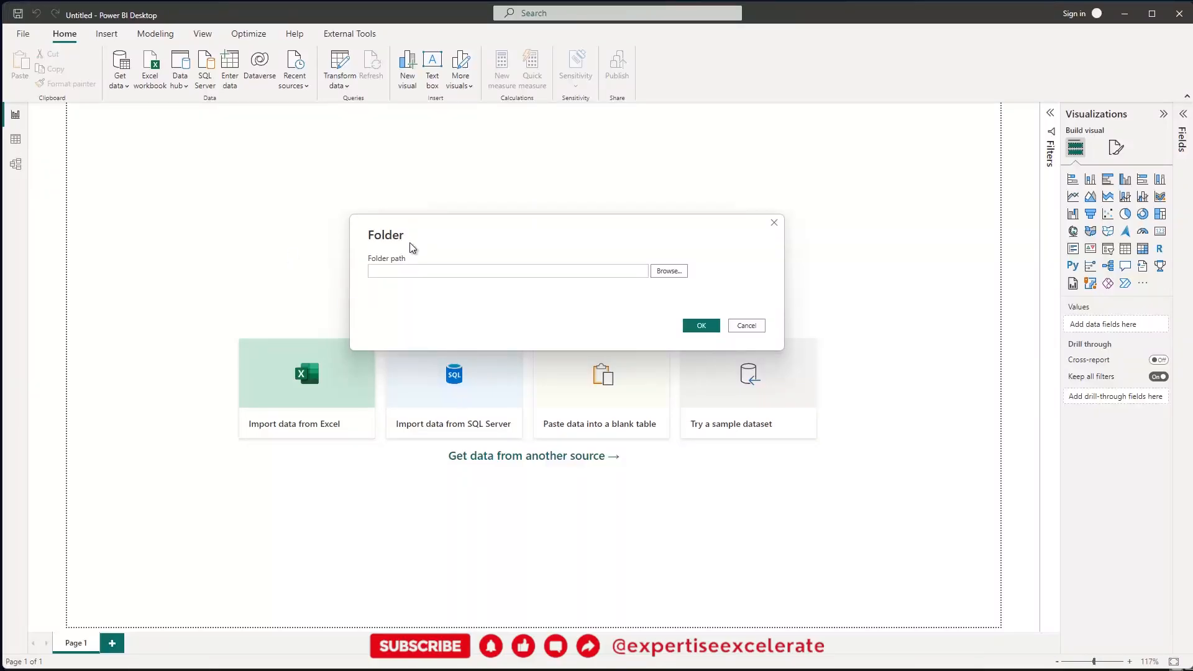
key(ctrl+v)
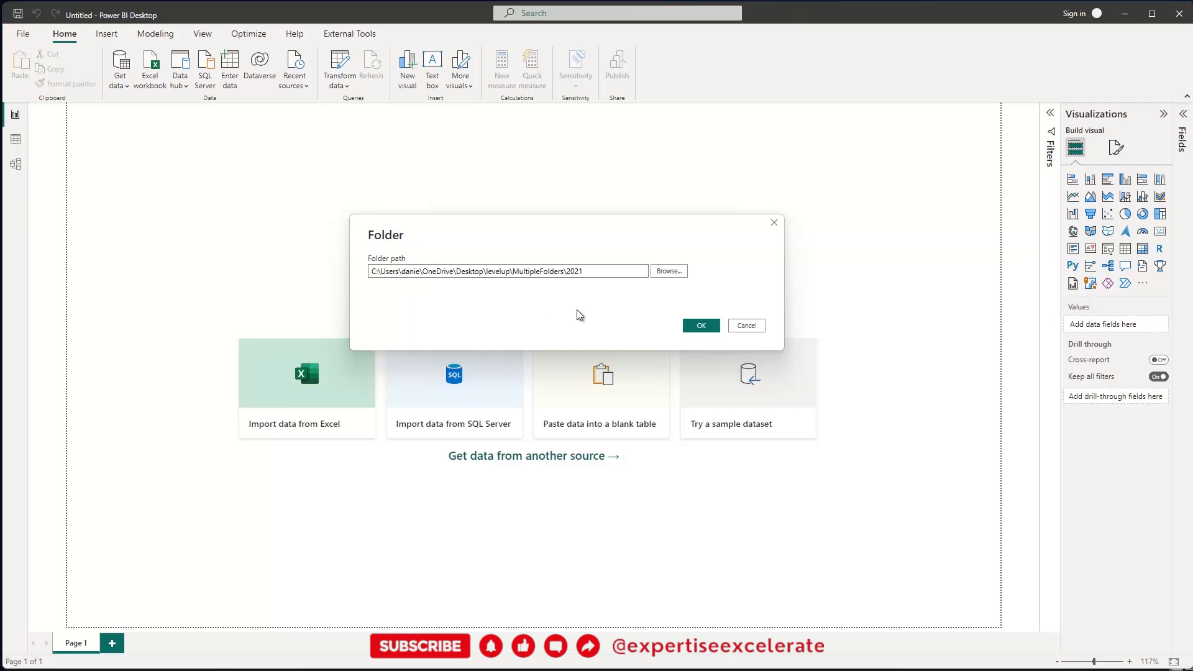
click(711, 327)
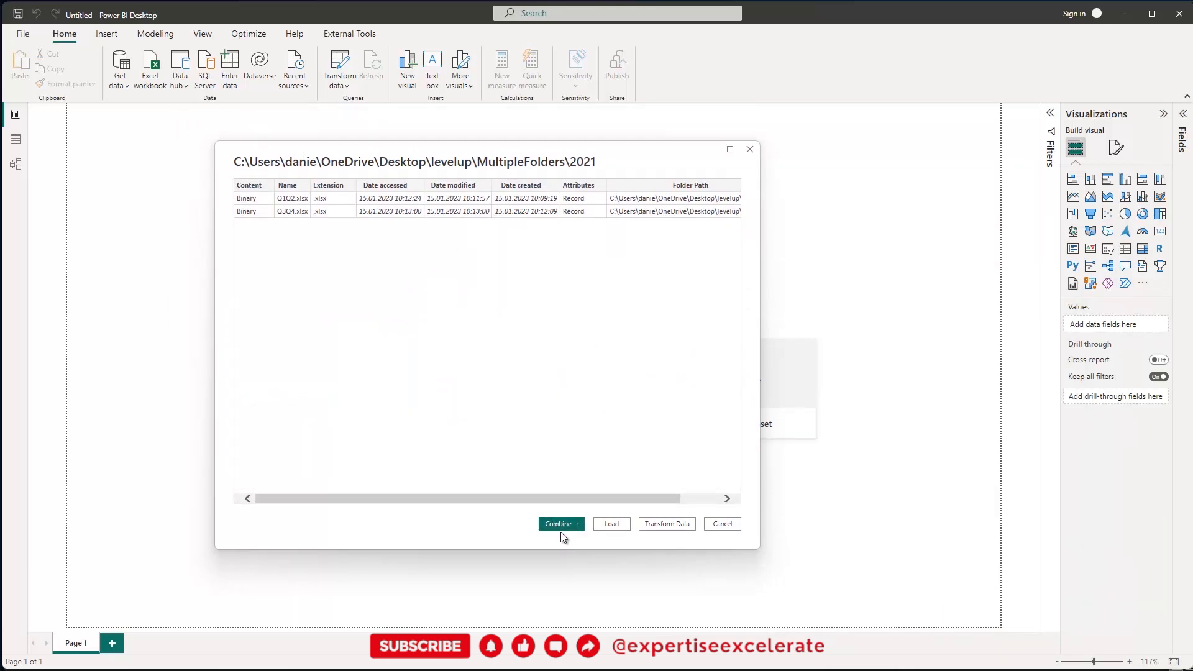
click(668, 525)
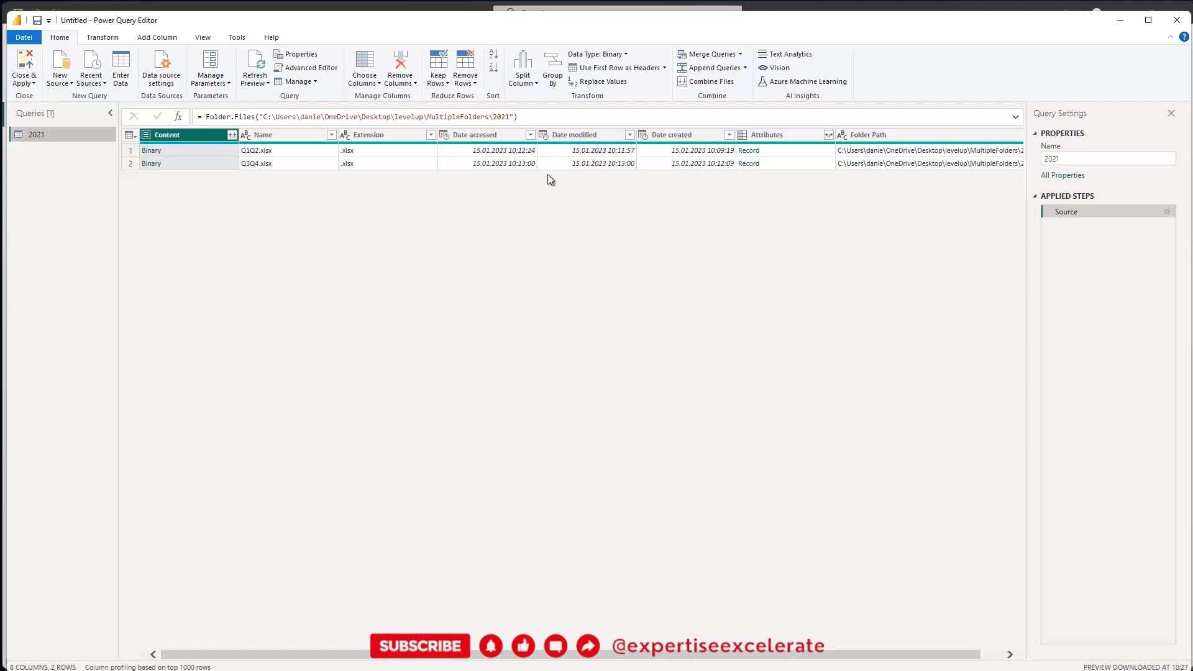
- Preview the Q1Q2.xlsx binary in the 2021 query and consult the M formulas in code snippets.txt
click(196, 151)
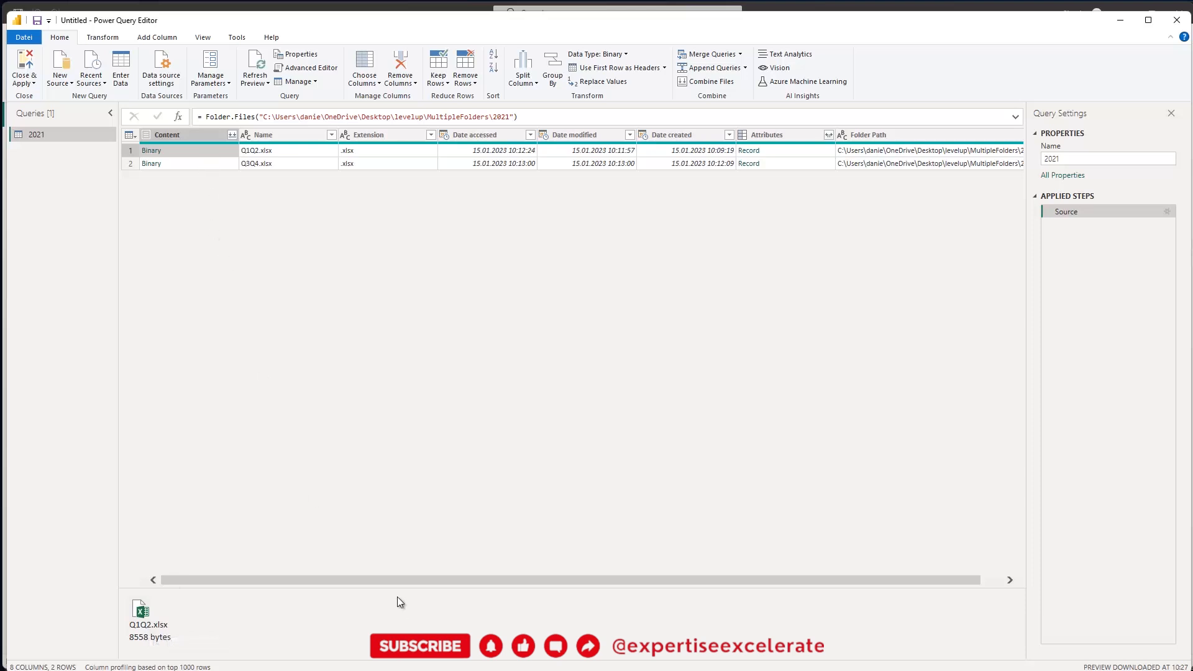
drag(391, 587, 376, 459)
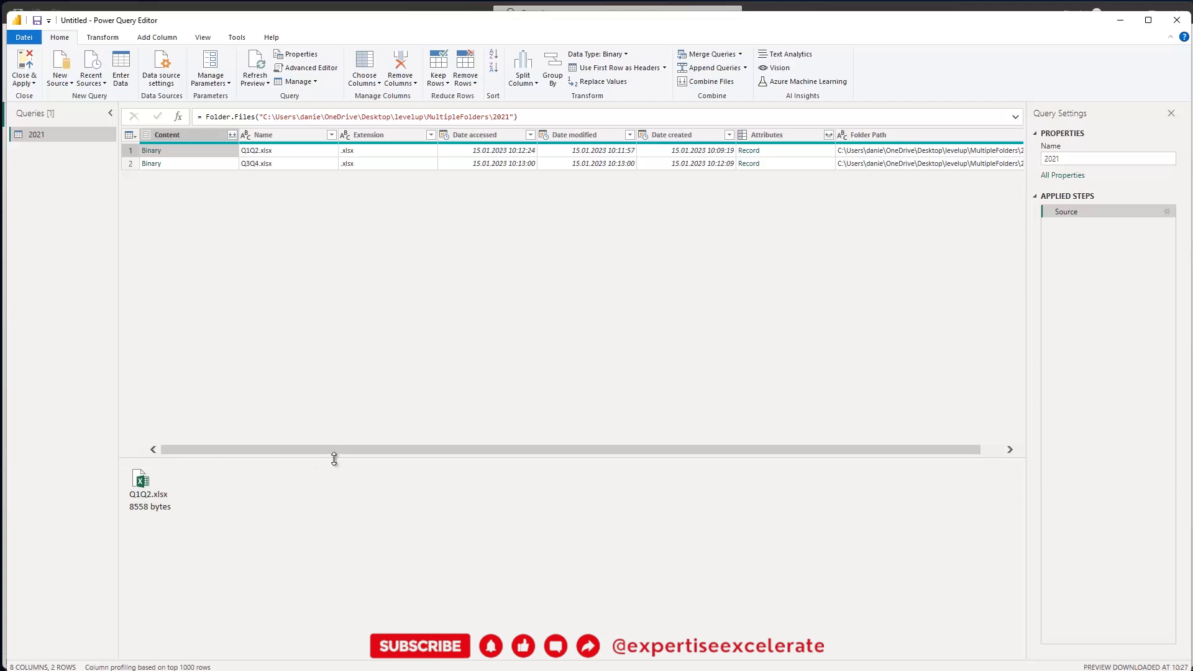
drag(334, 461, 344, 574)
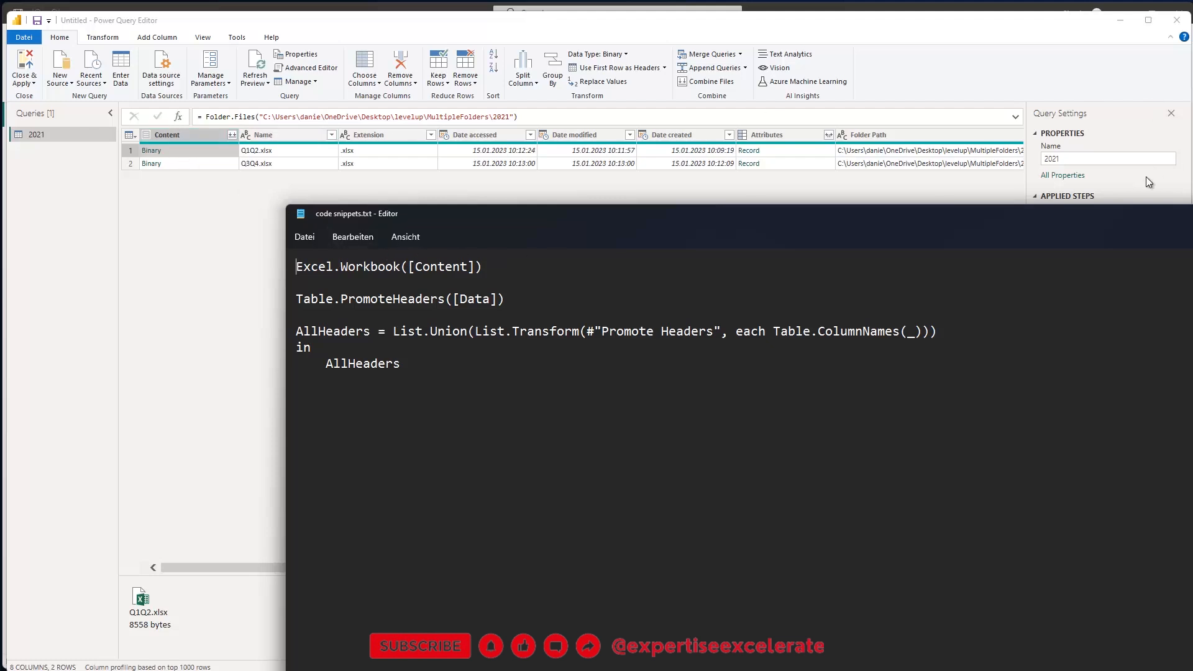
click(1159, 224)
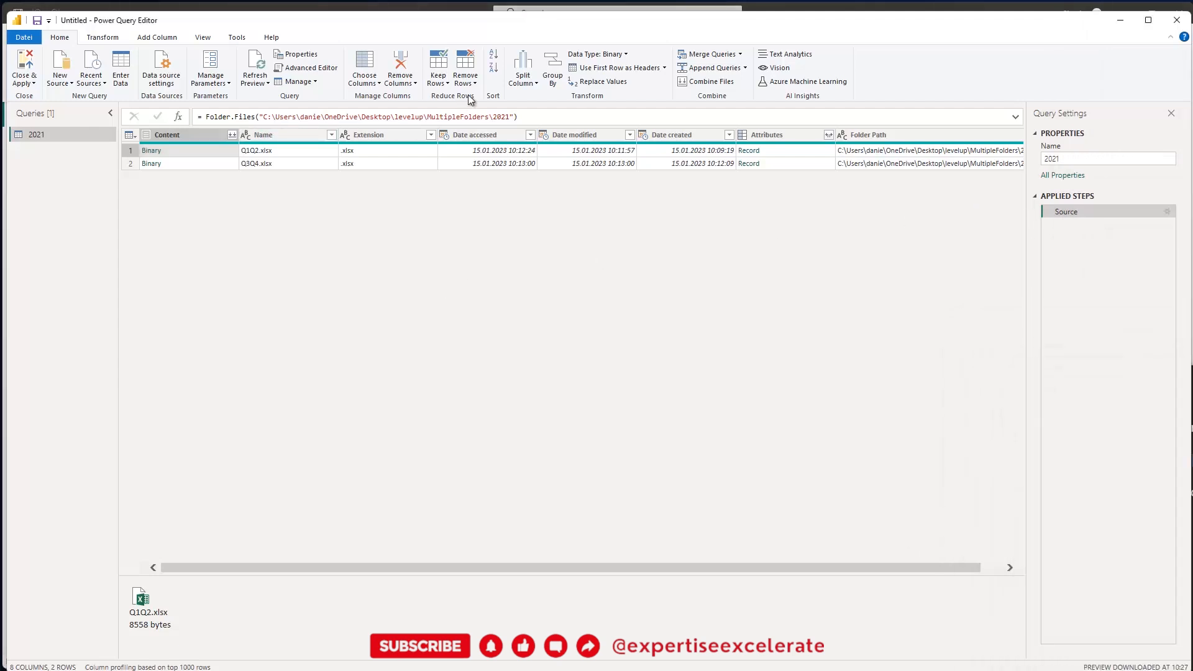
- Add a custom column to the 2021 query with the formula Excel.Workbook([Content]), keeping the name Custom
click(148, 40)
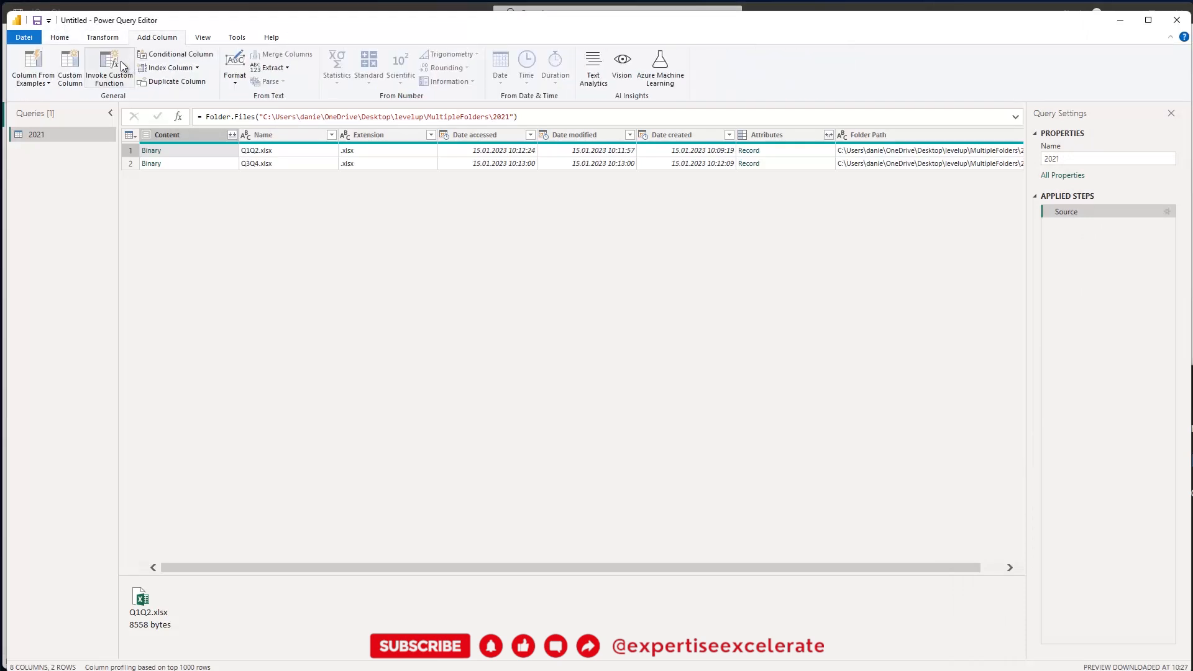
click(76, 70)
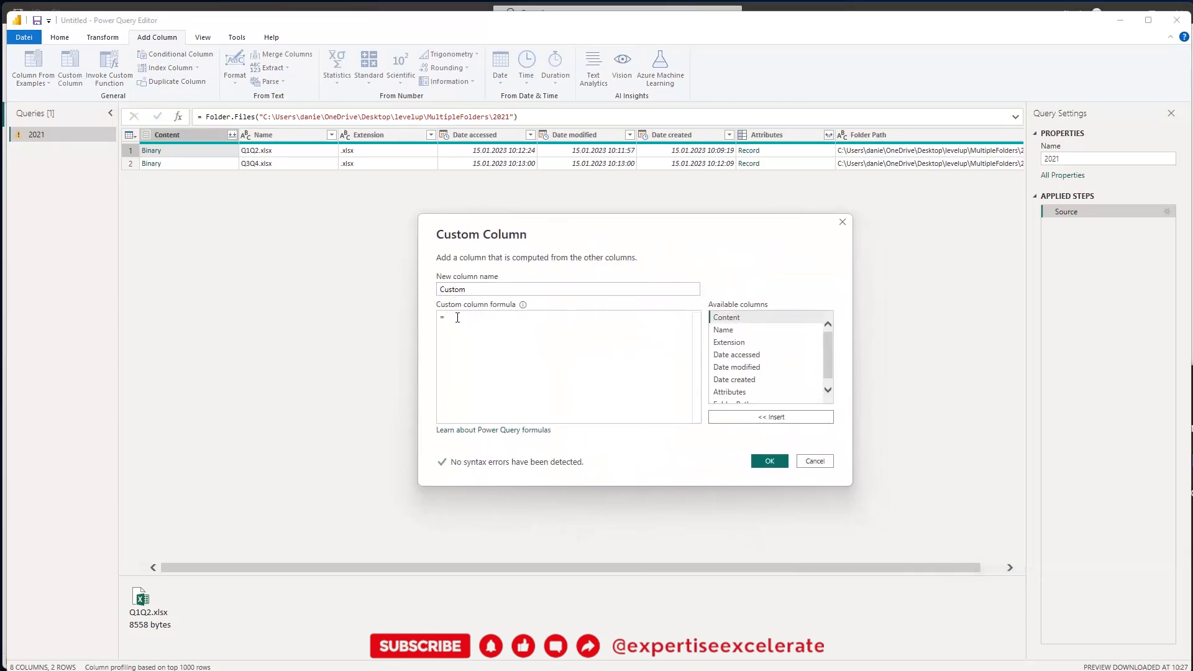
text(<re)
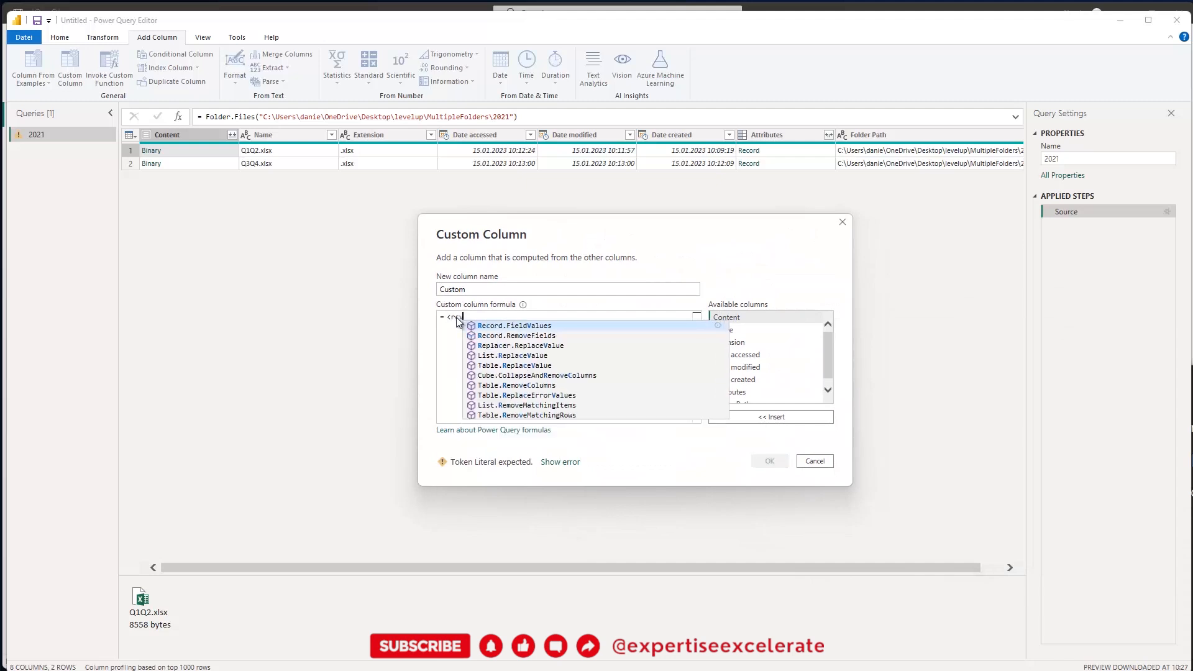
key(BackSpace)
key(BackSpace)
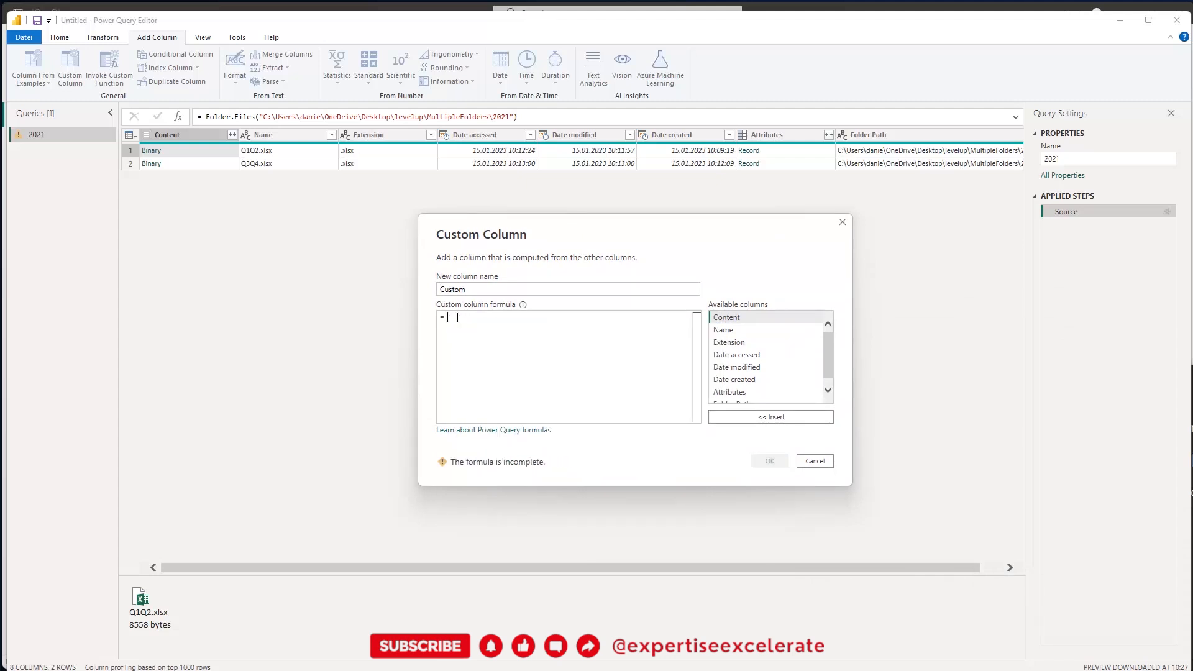
text(Exc)
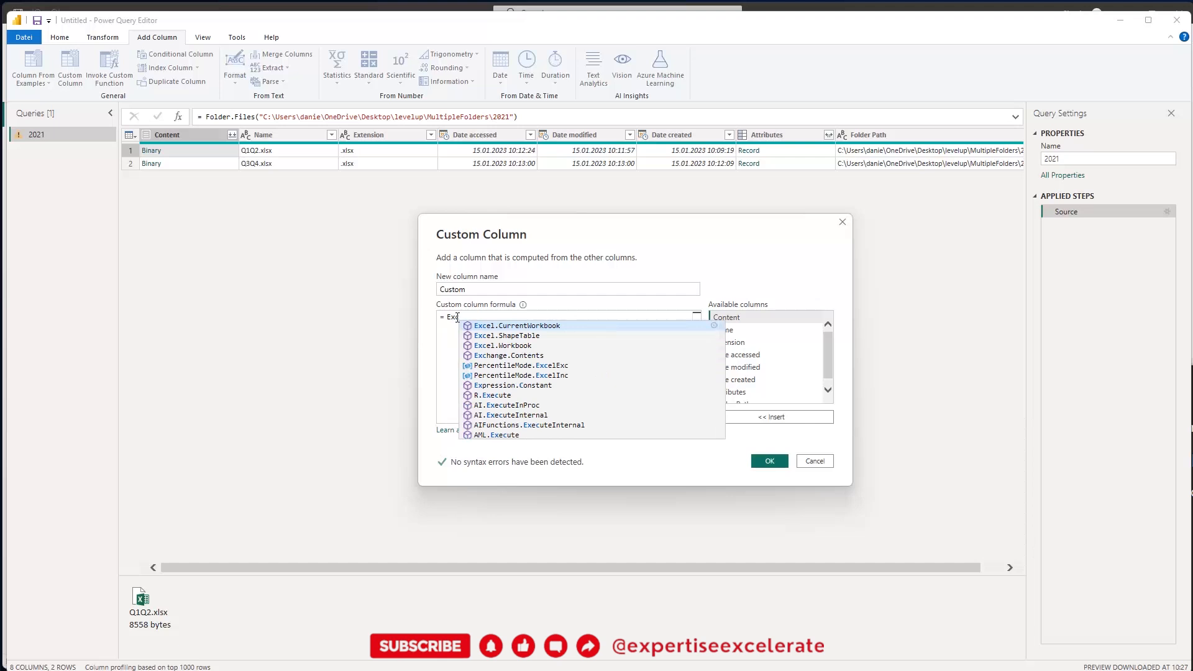
key(Down)
key(Down)
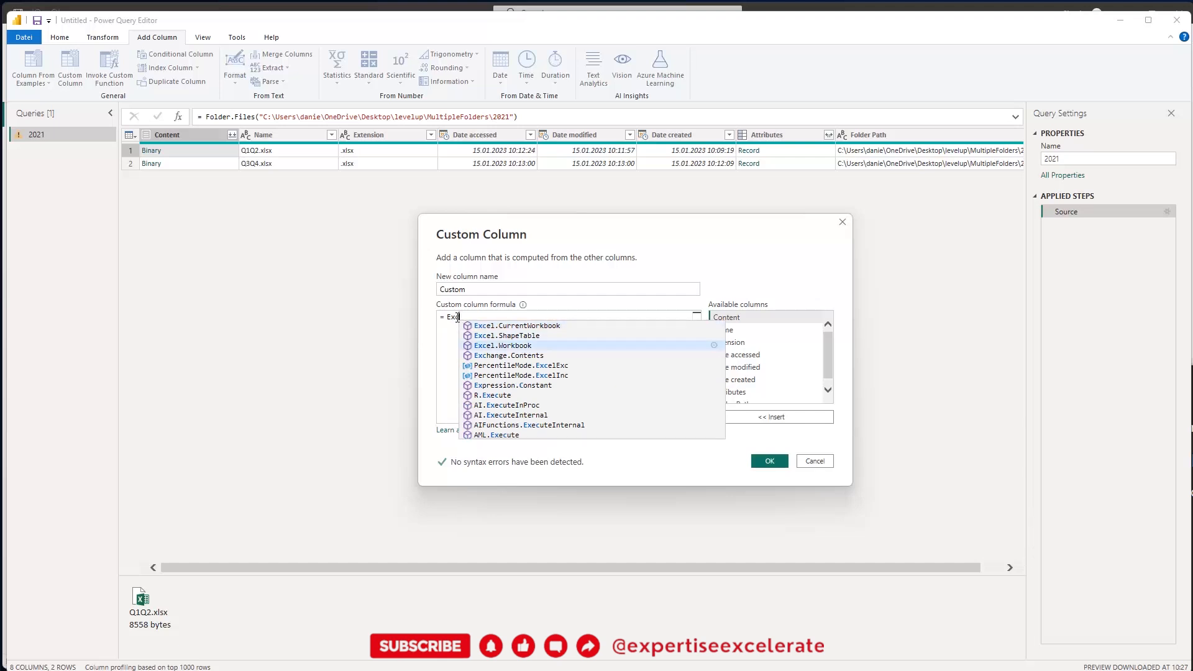
key(Tab)
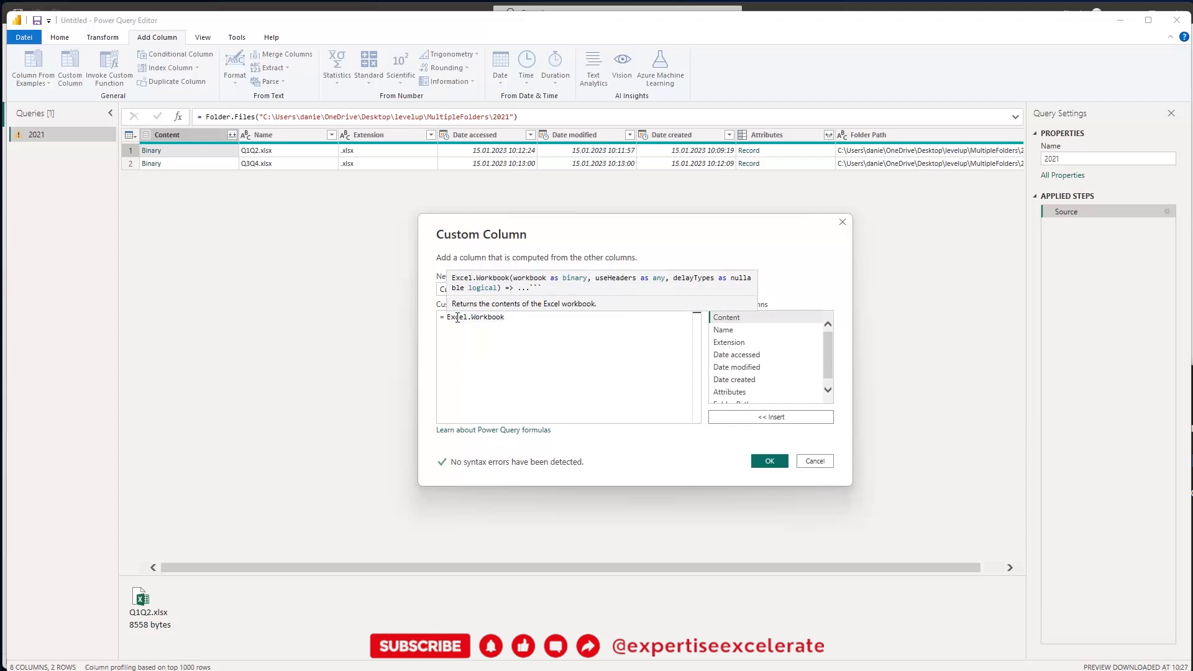
text(()
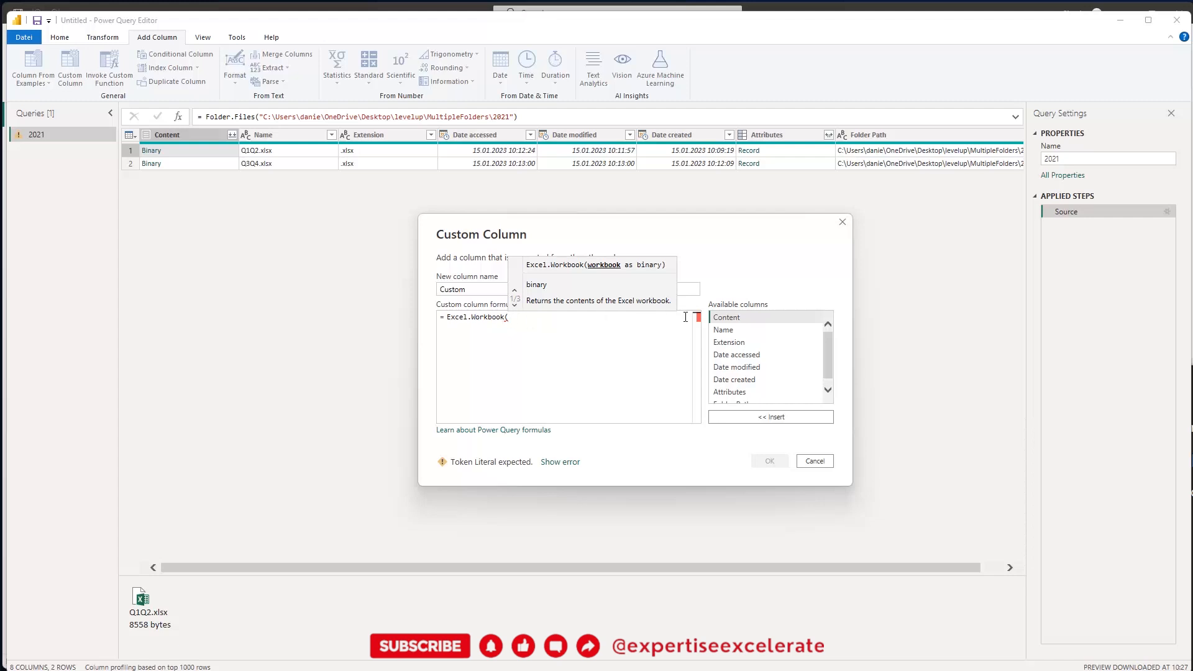
click(739, 318)
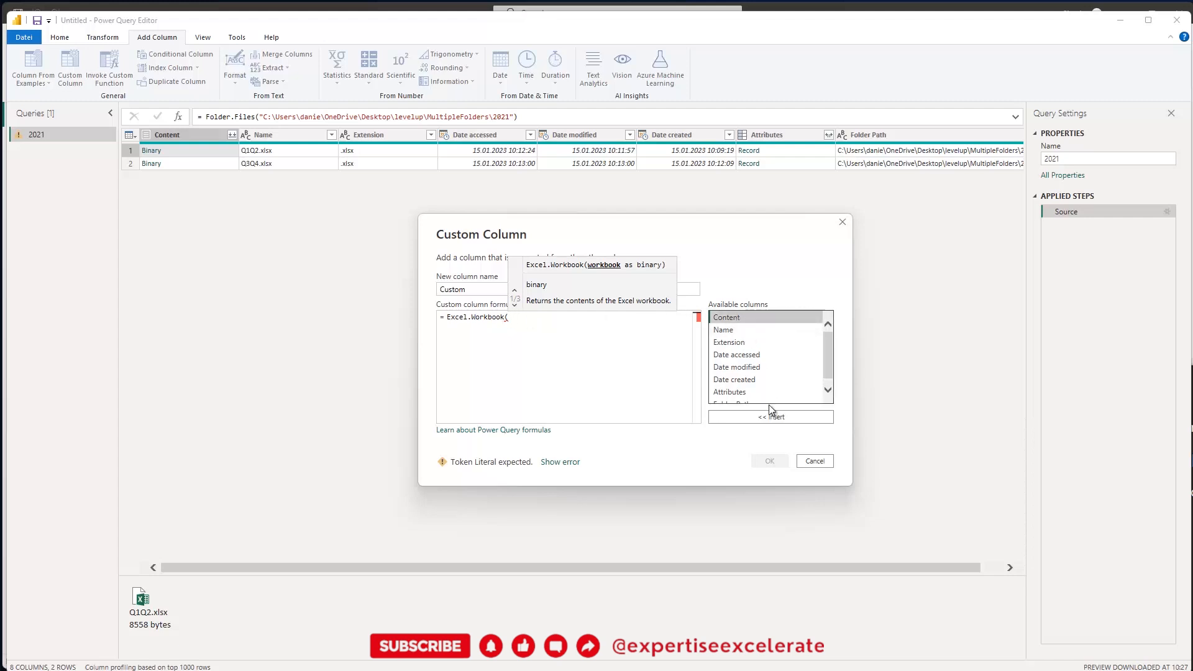
double_click(739, 319)
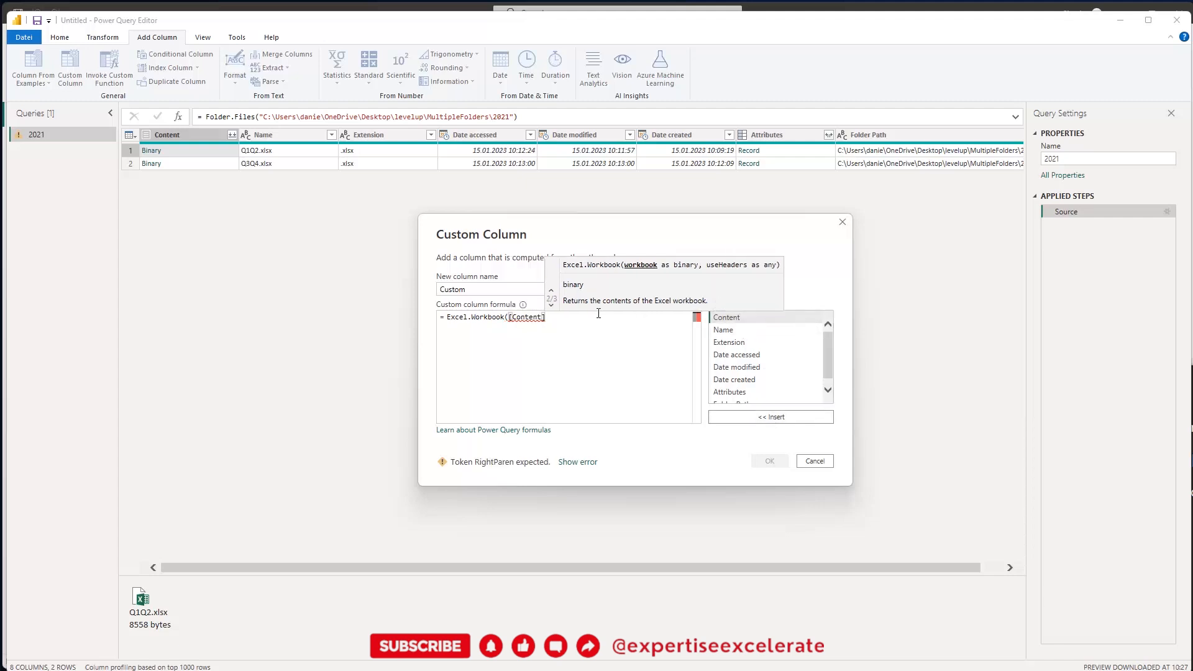
text())
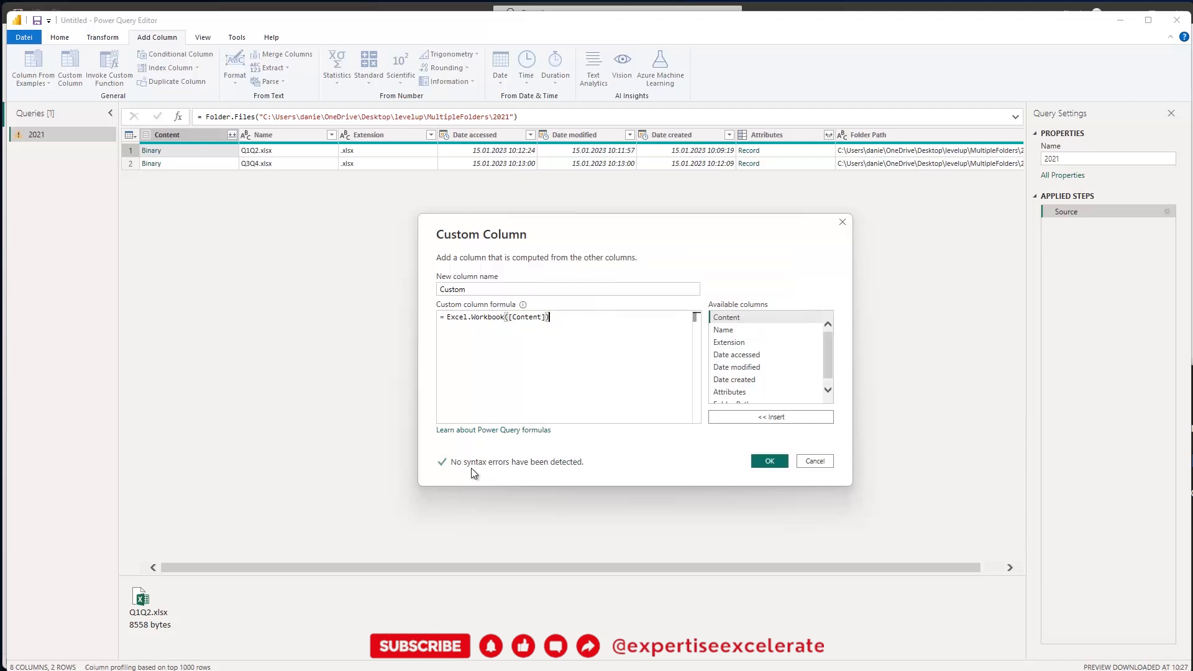
click(770, 462)
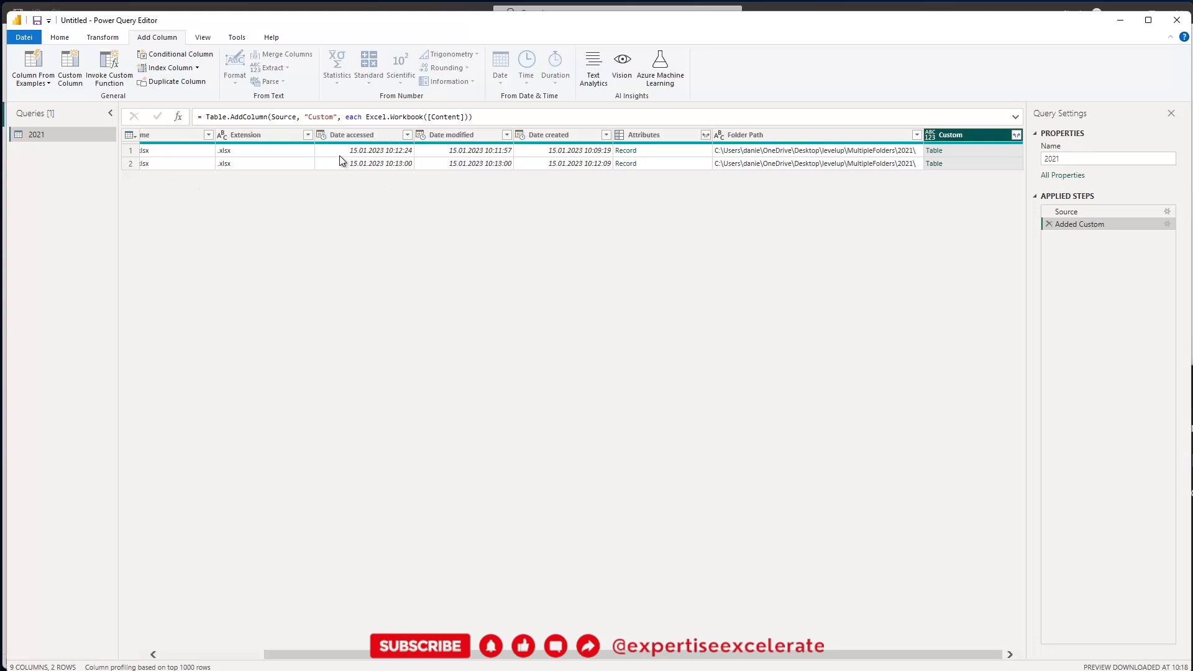
- Remove all columns except Custom, and expand all of its fields without using the original column name as prefix
right_click(966, 131)
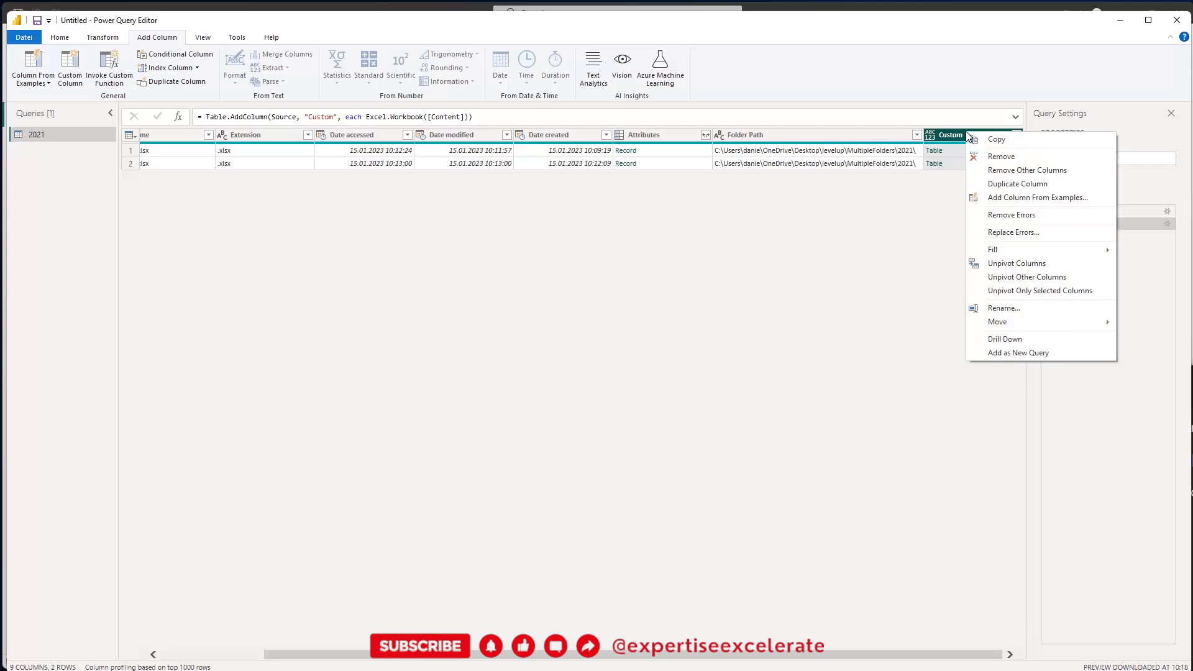
click(1000, 174)
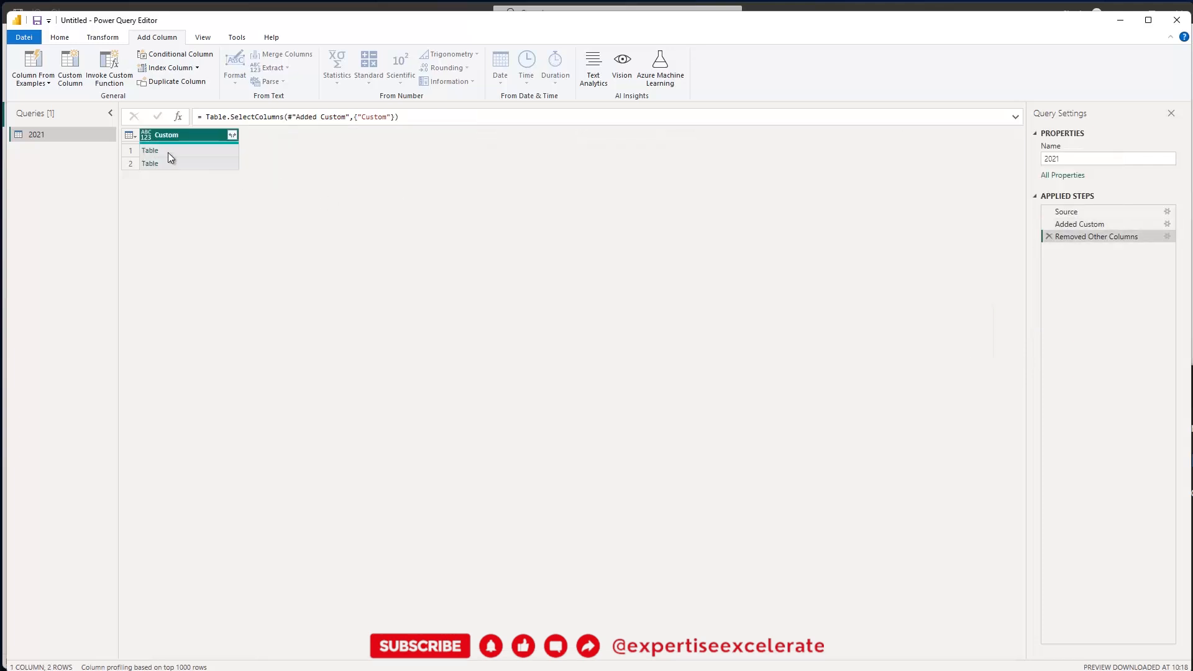
click(204, 153)
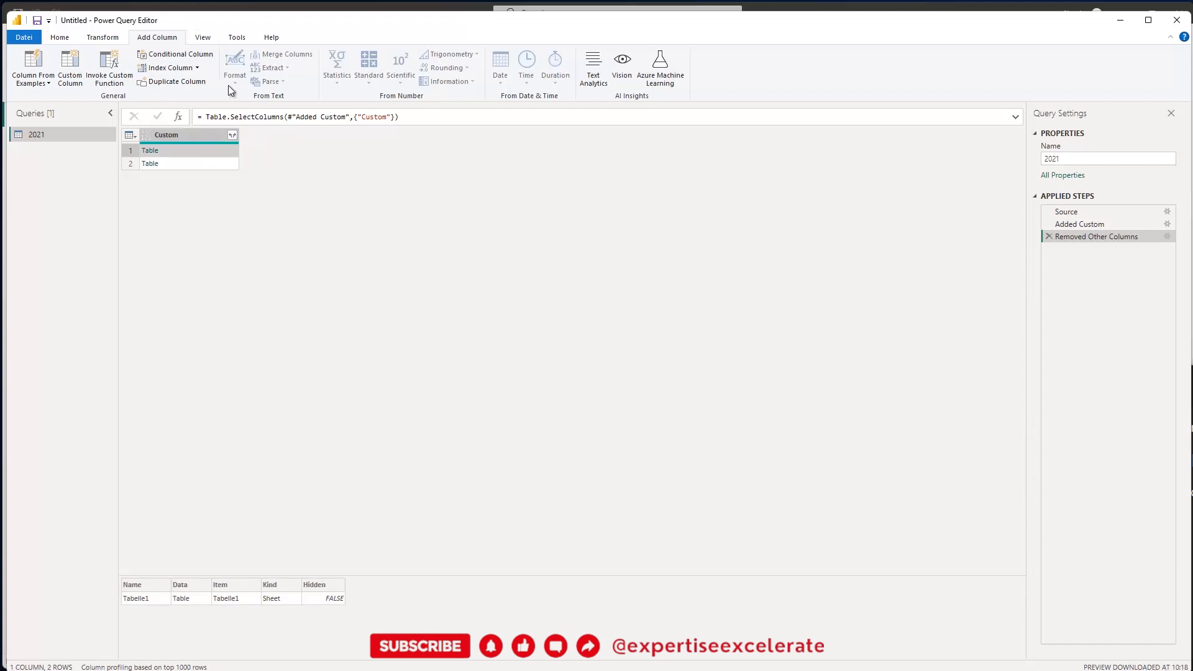
click(232, 137)
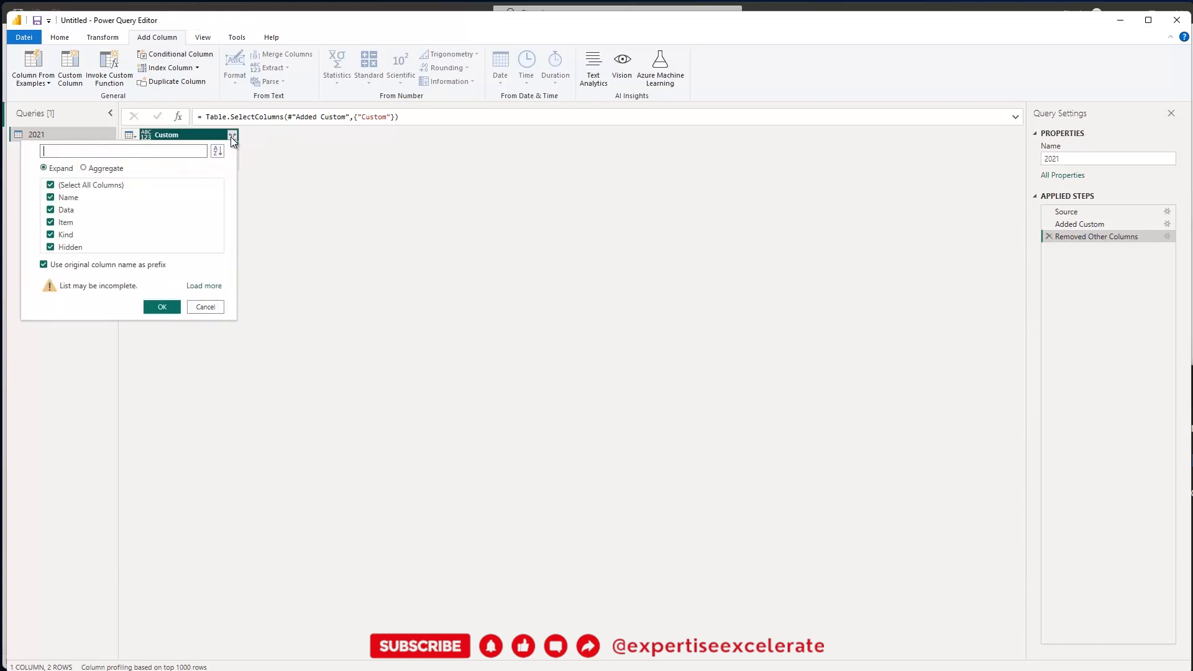
click(42, 266)
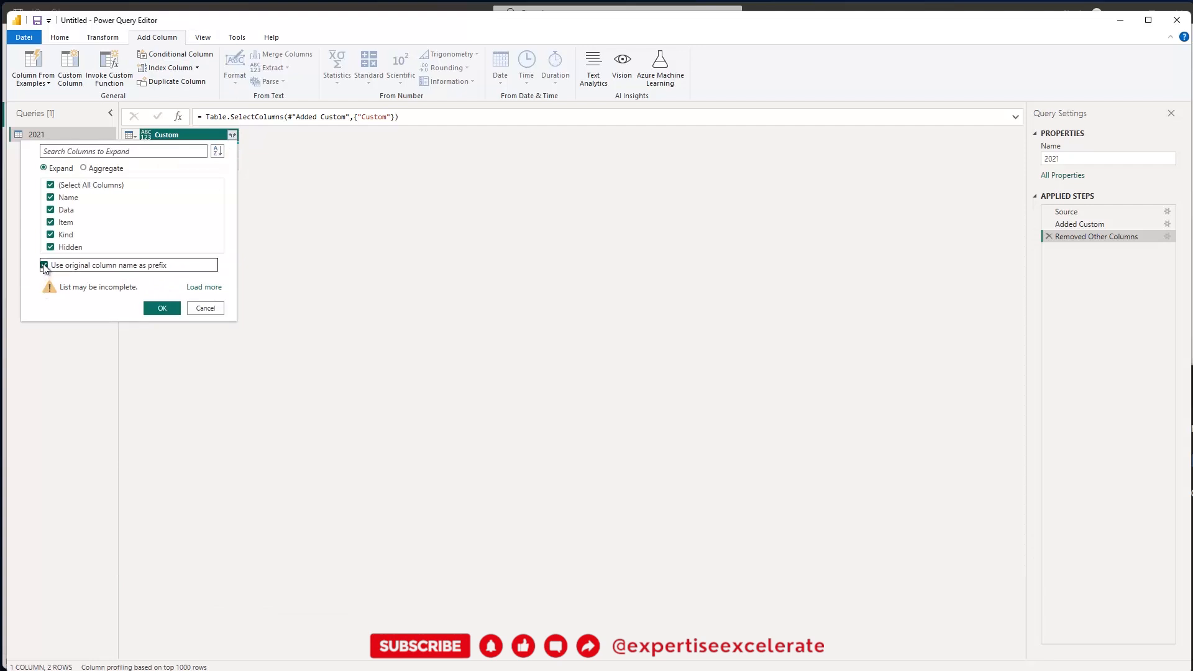
click(162, 308)
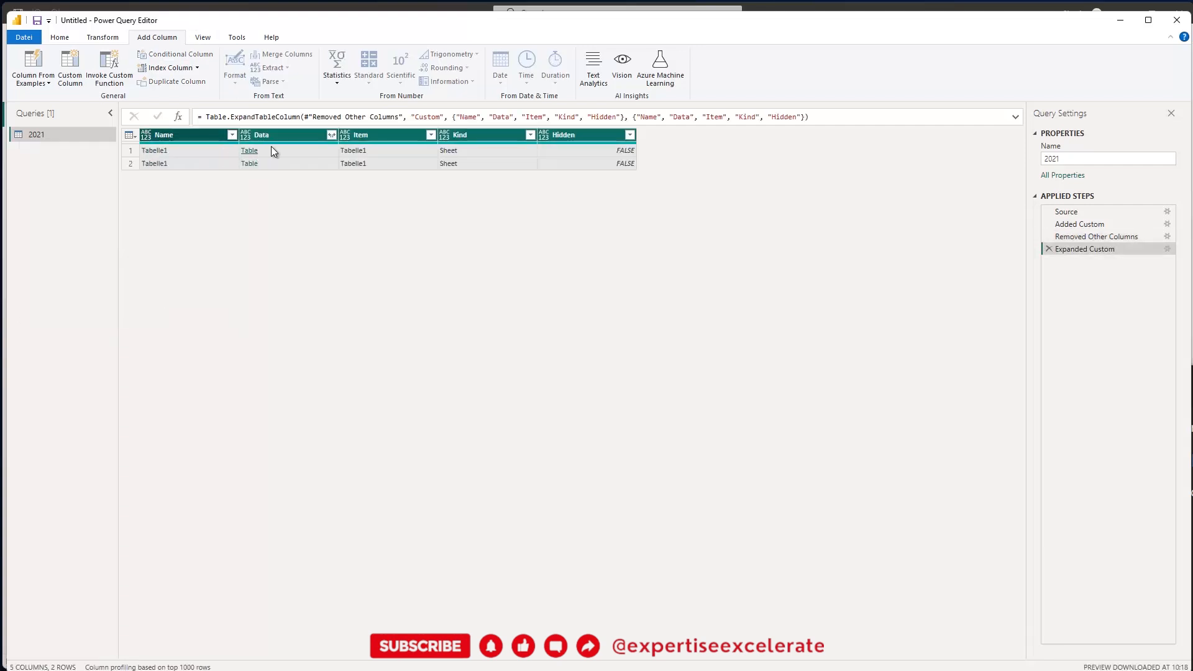
- Preview the first Data table and write the formula Table.PromoteHeaders([Data]) for a new custom column
click(319, 152)
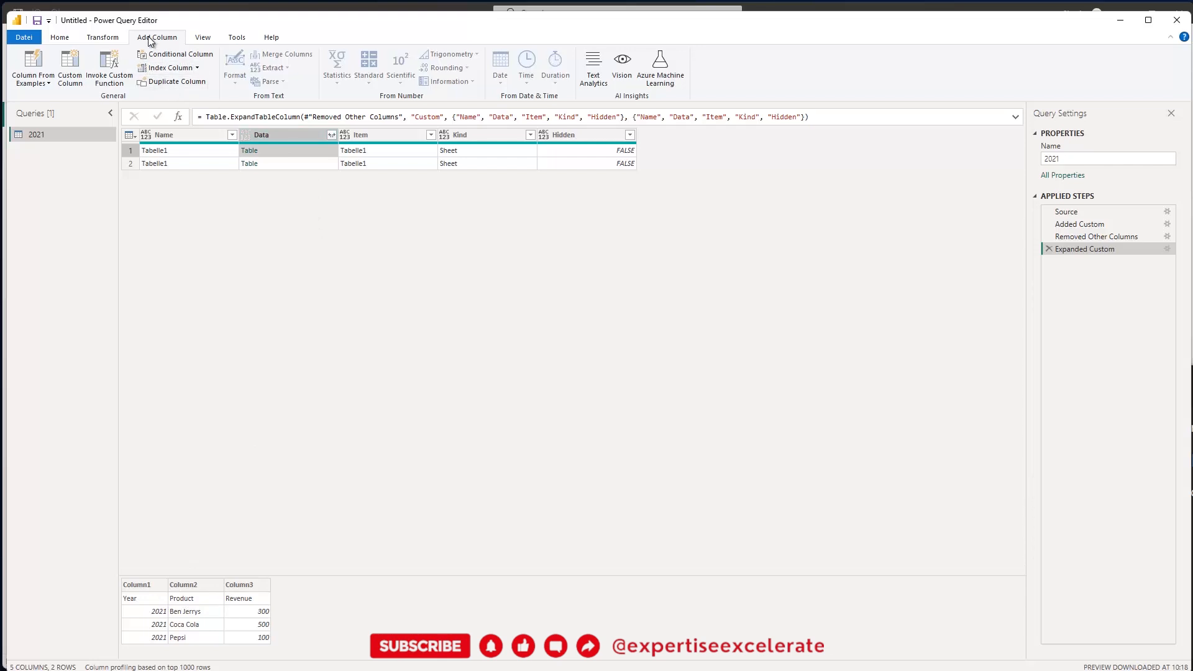
click(68, 73)
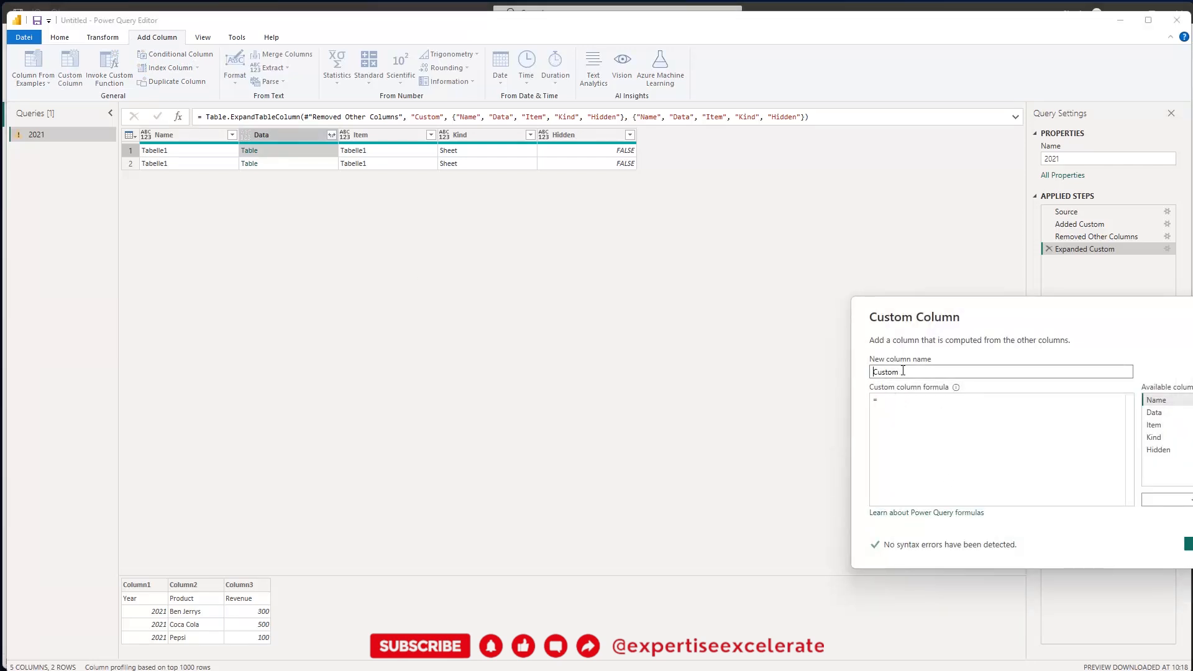
click(886, 404)
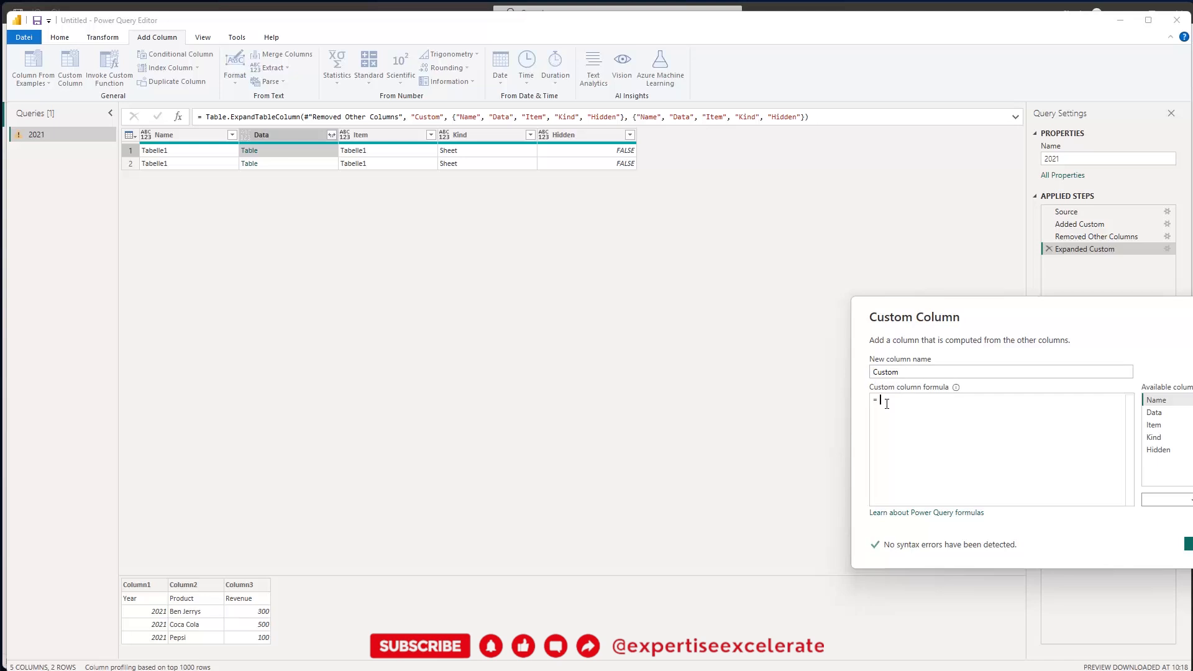
text(Ta)
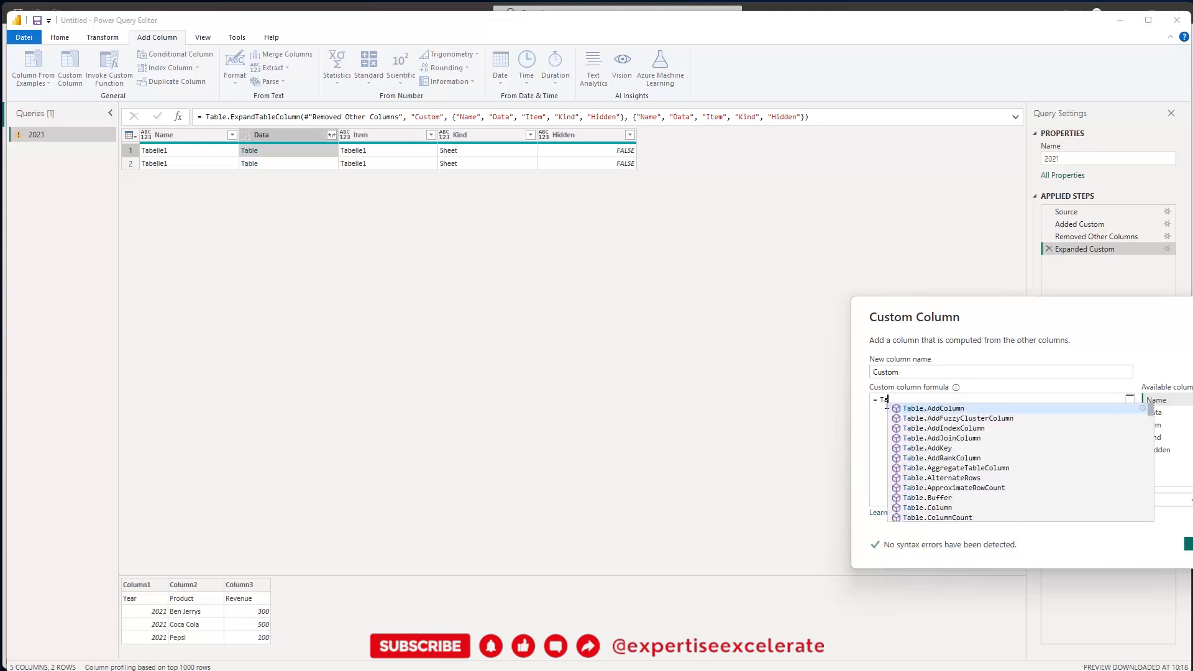
text(ble.Pro)
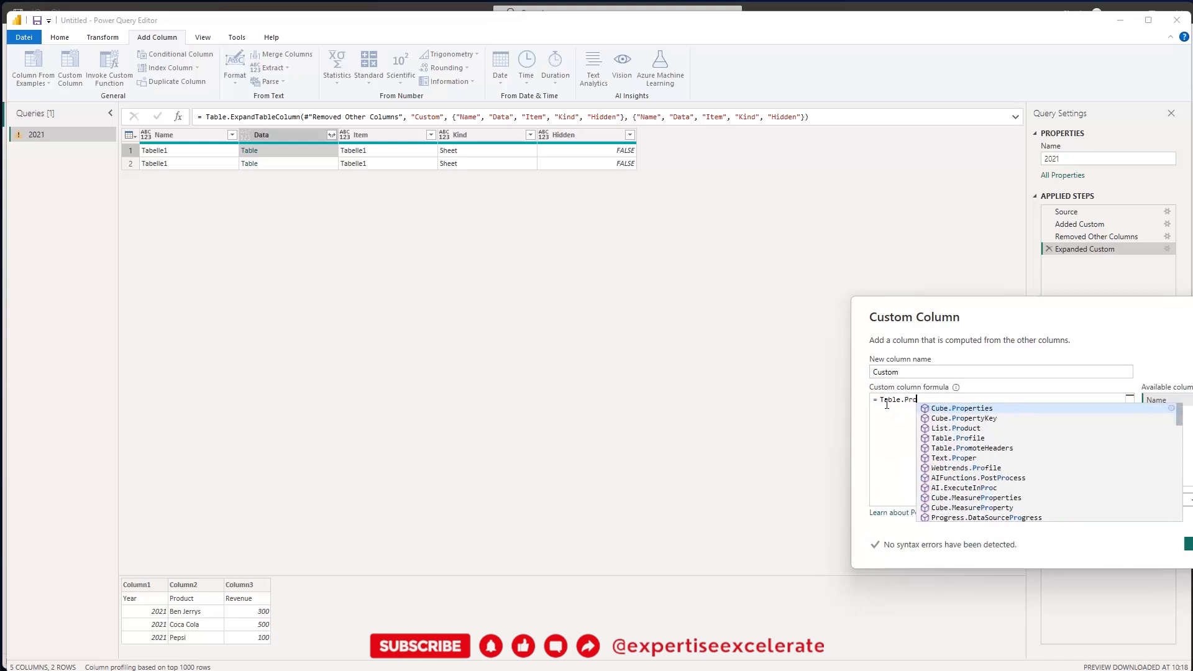
text(mot)
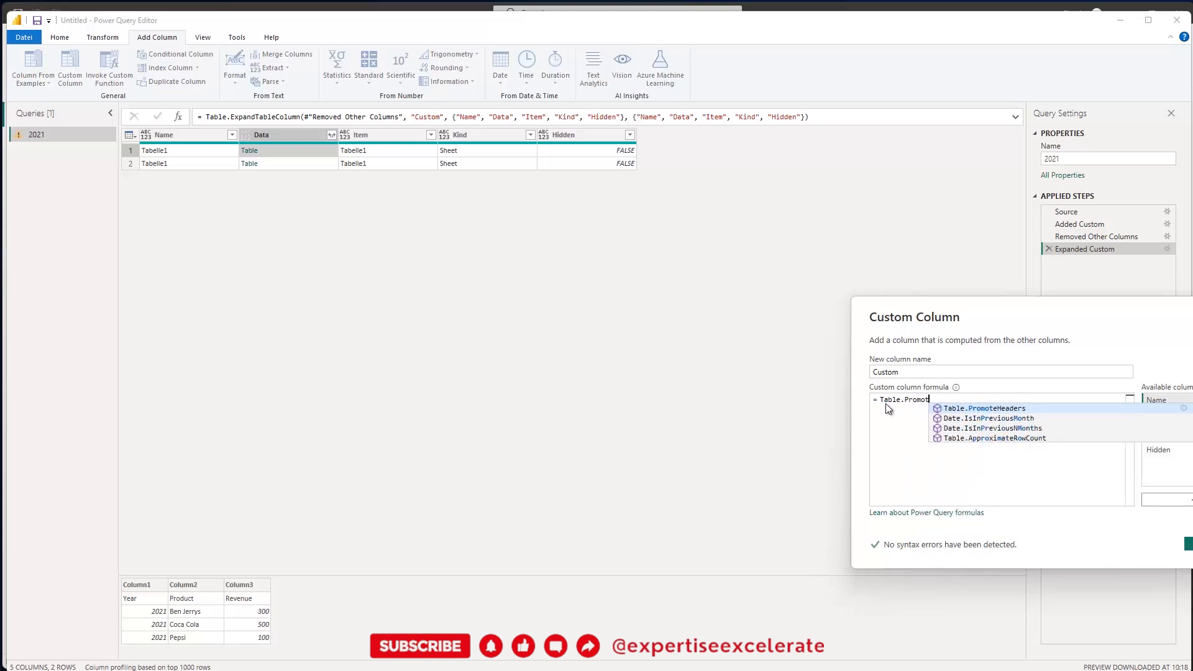
key(Tab)
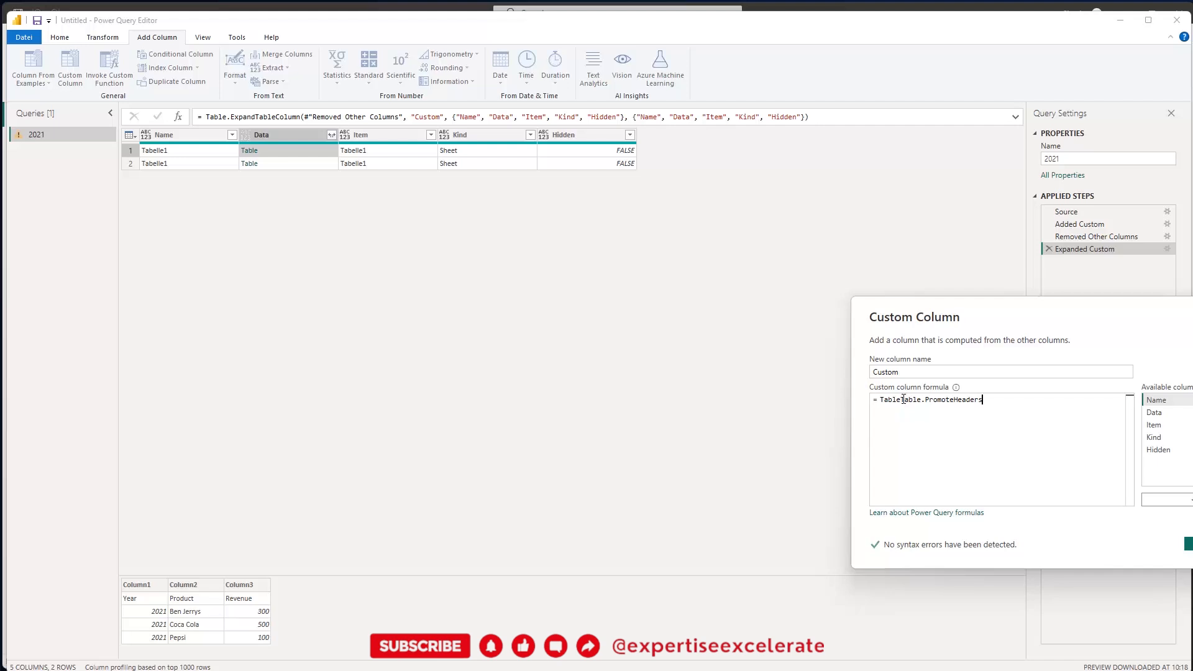
drag(900, 399, 883, 399)
key(BackSpace)
key(BackSpace)
text(()
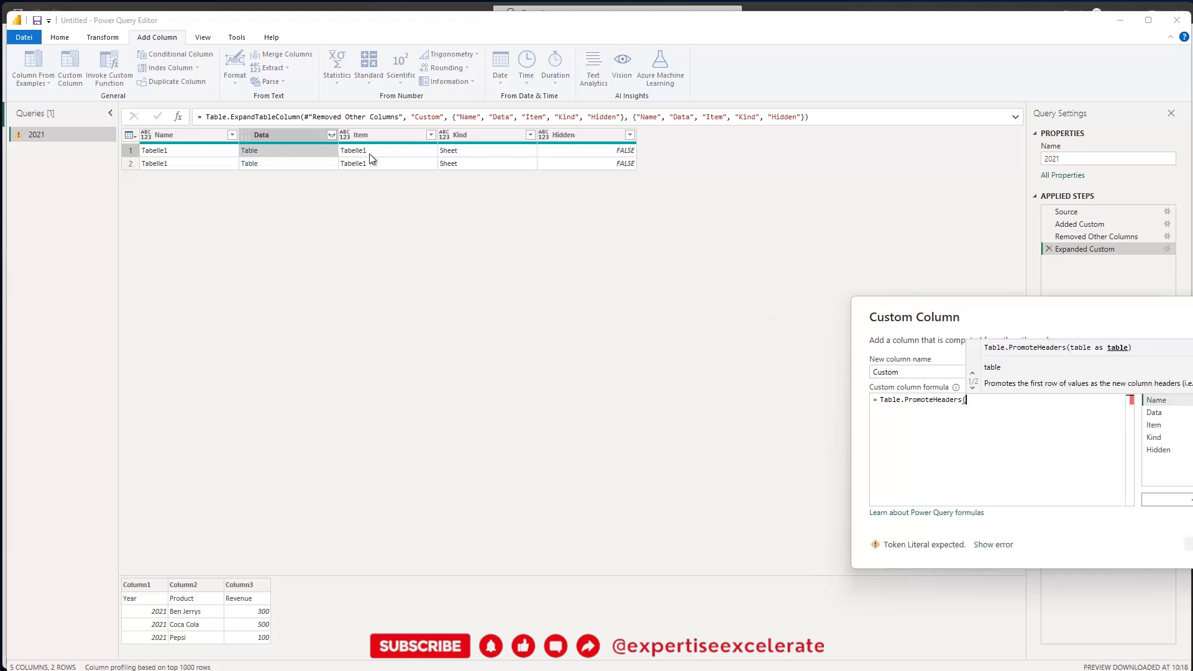
double_click(1161, 411)
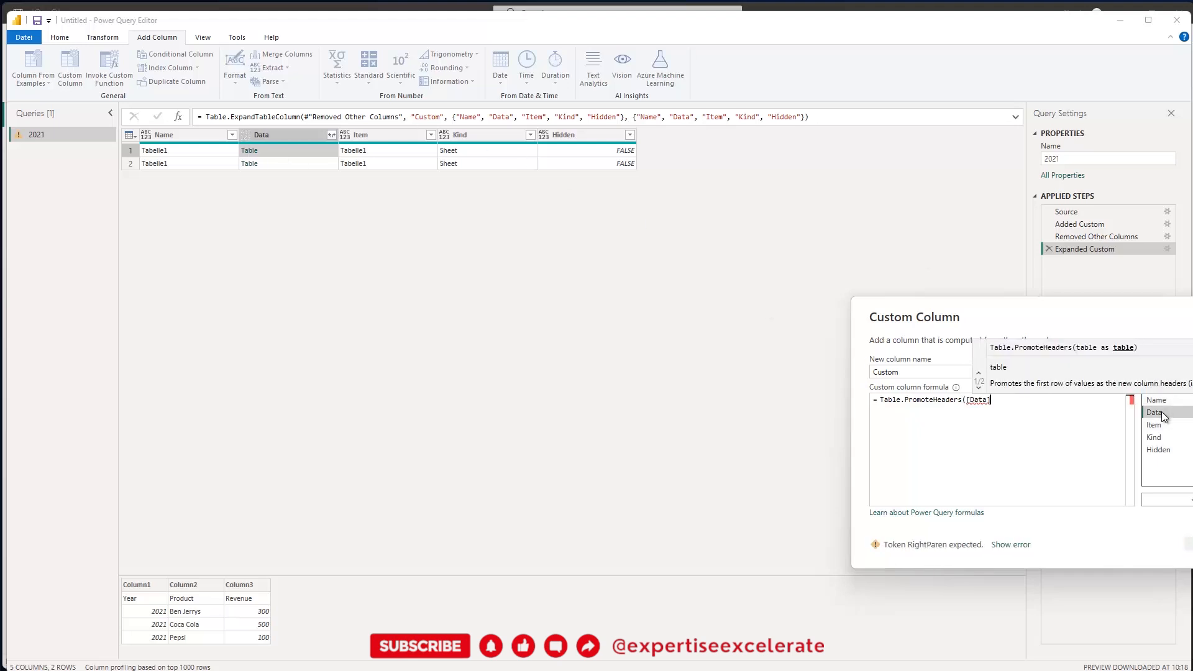
text())
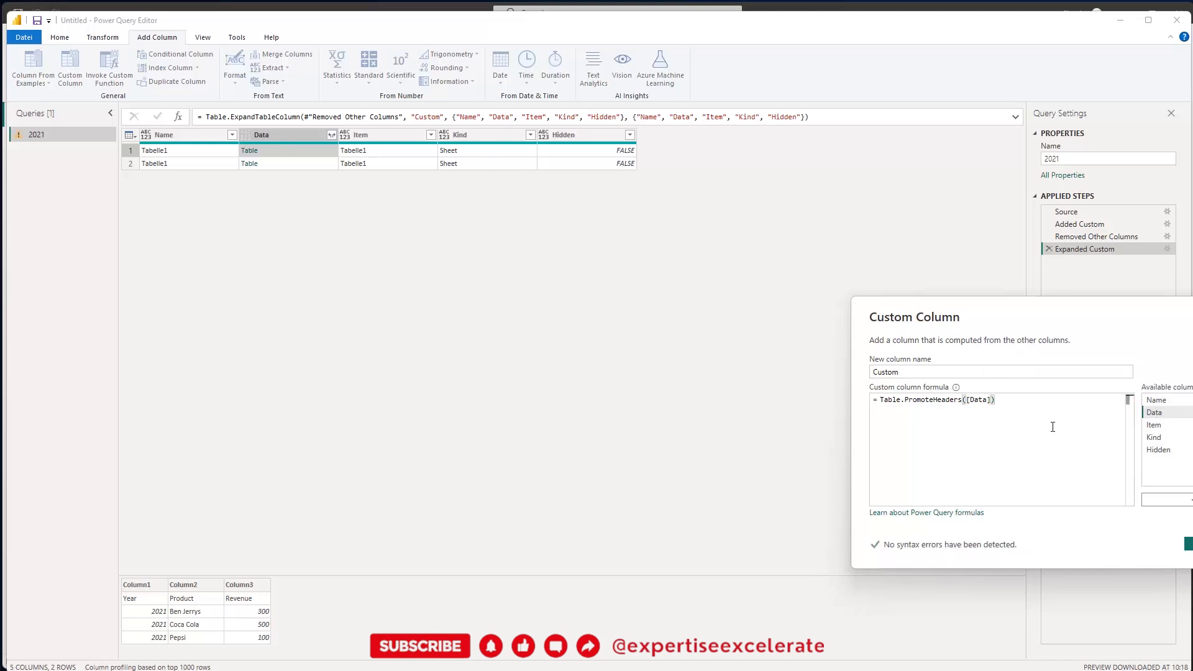
- Compare the custom column formula with the Table.PromoteHeaders([Data]) snippet in code snippets.txt in the text editor, and return to Power Query Editor
drag(1001, 400, 853, 400)
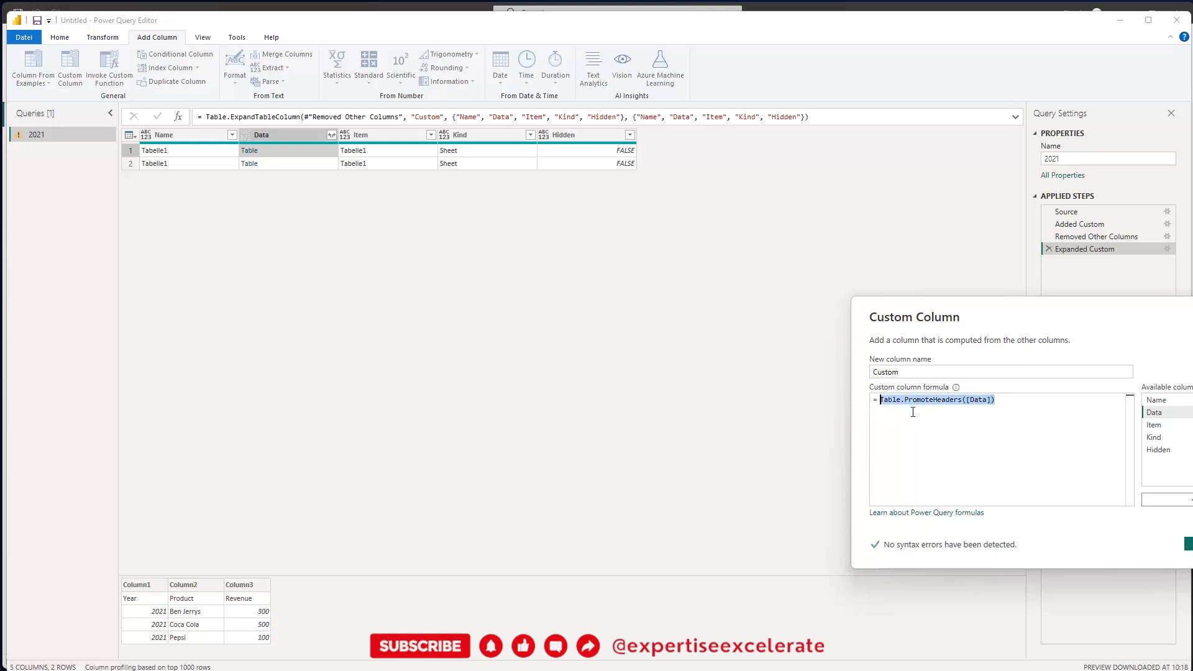
drag(1192, 369, 668, 190)
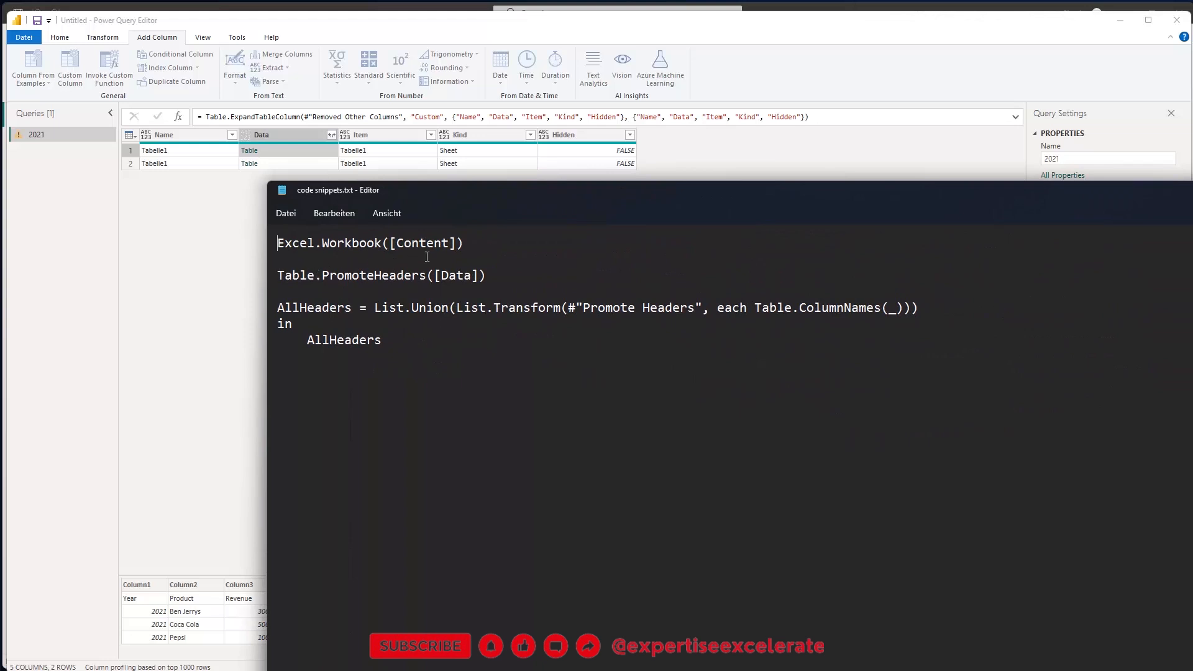
drag(494, 273, 277, 275)
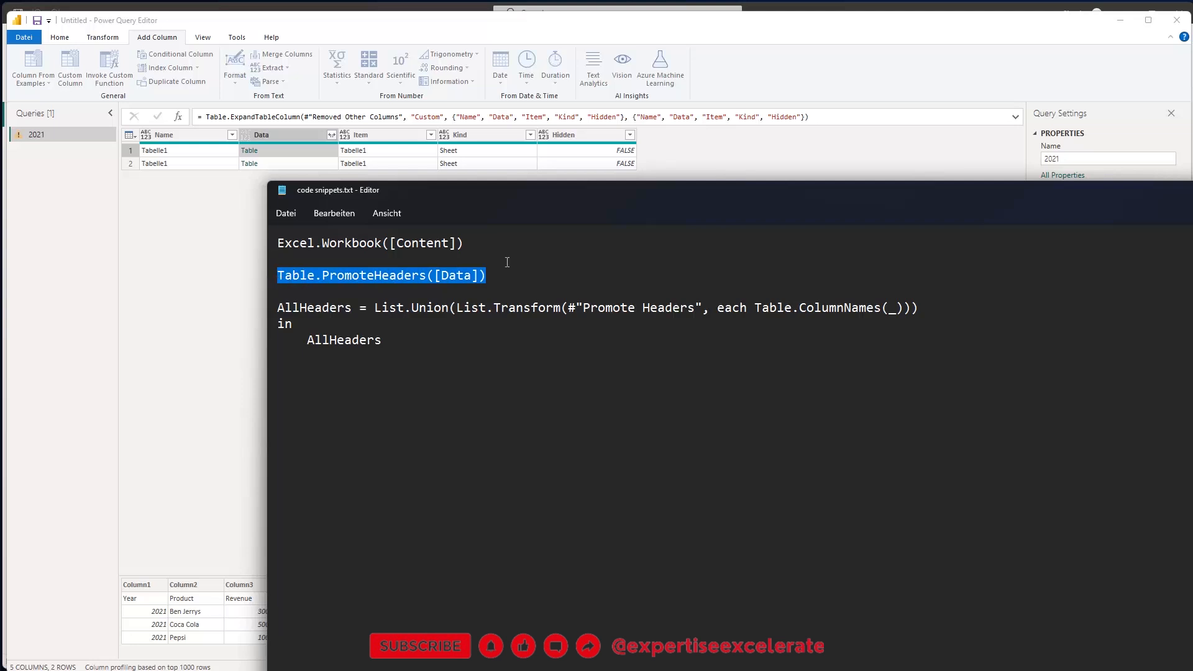
click(544, 268)
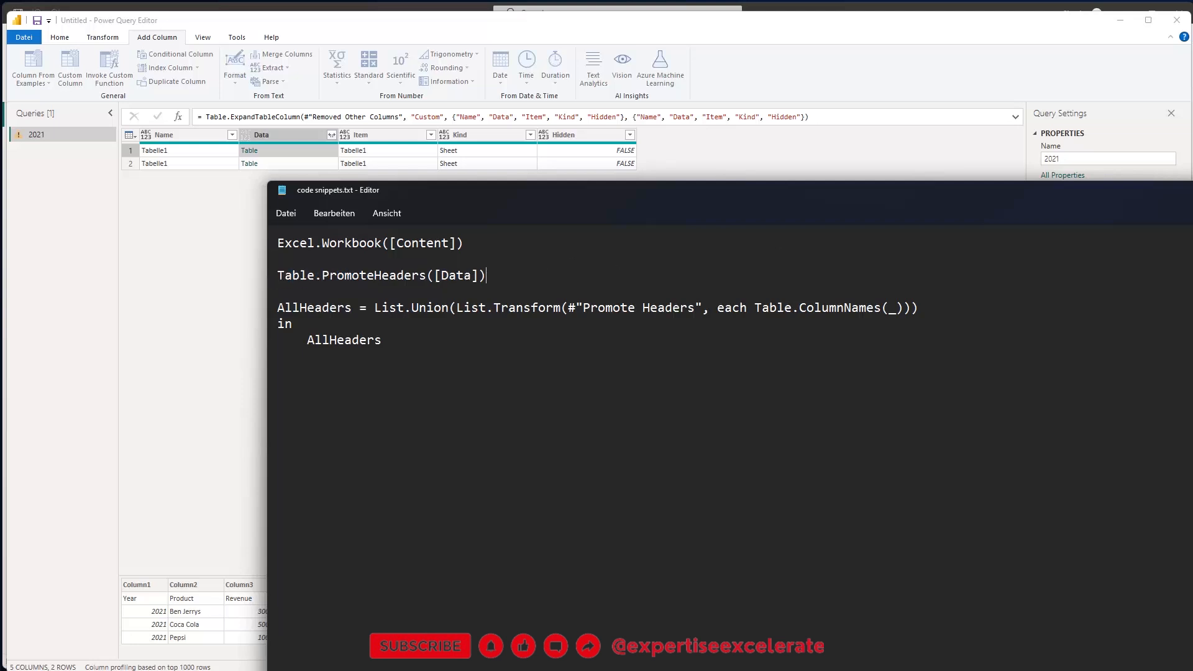
key(alt+Tab)
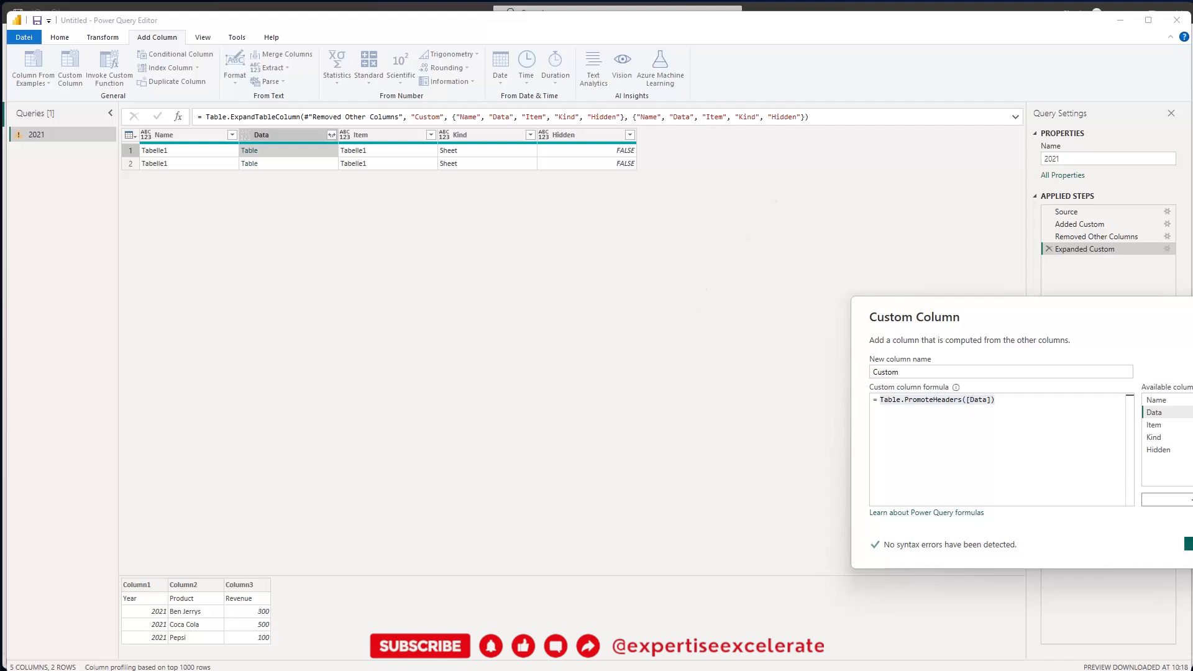
- Create the custom column with the entered formula and preview the nested table in its first row
click(1189, 543)
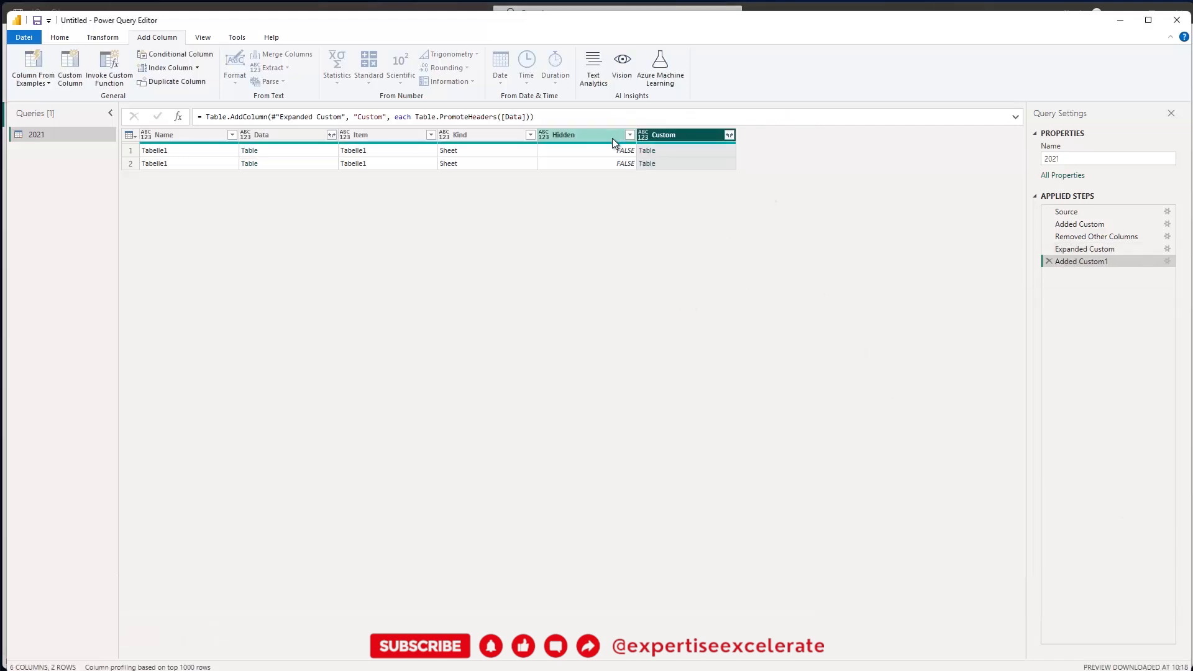
click(677, 151)
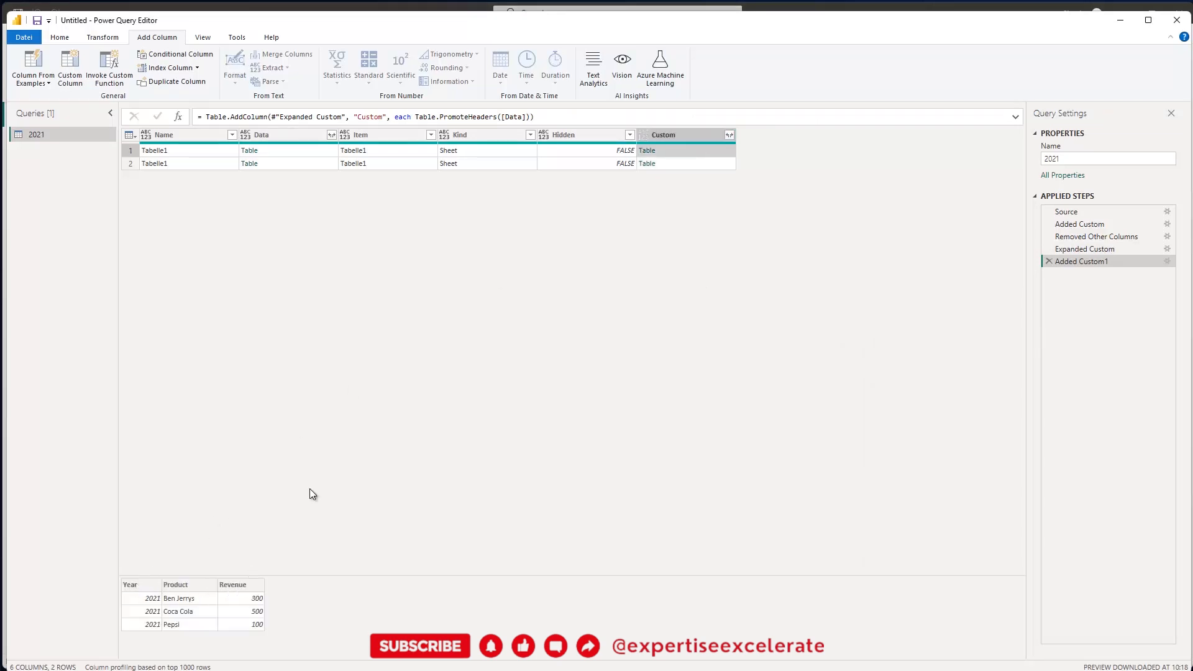
- Preview the promoted tables, remove every column except Custom, and expand its Year, Product and Revenue fields without a column-name prefix
click(705, 167)
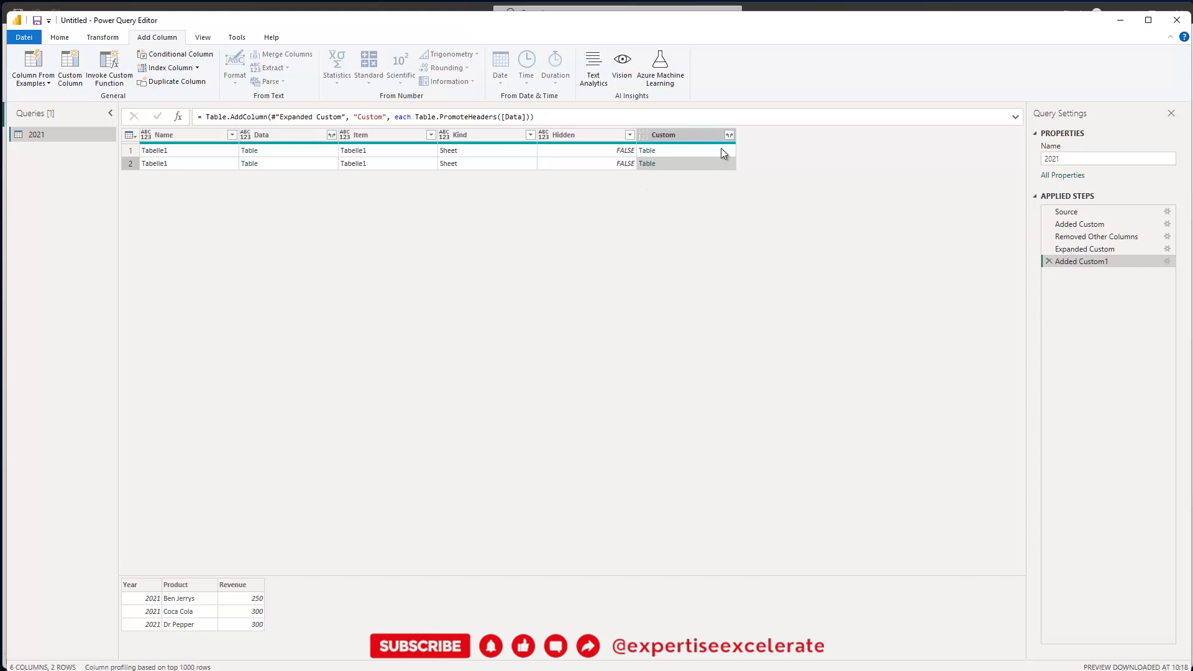
right_click(695, 133)
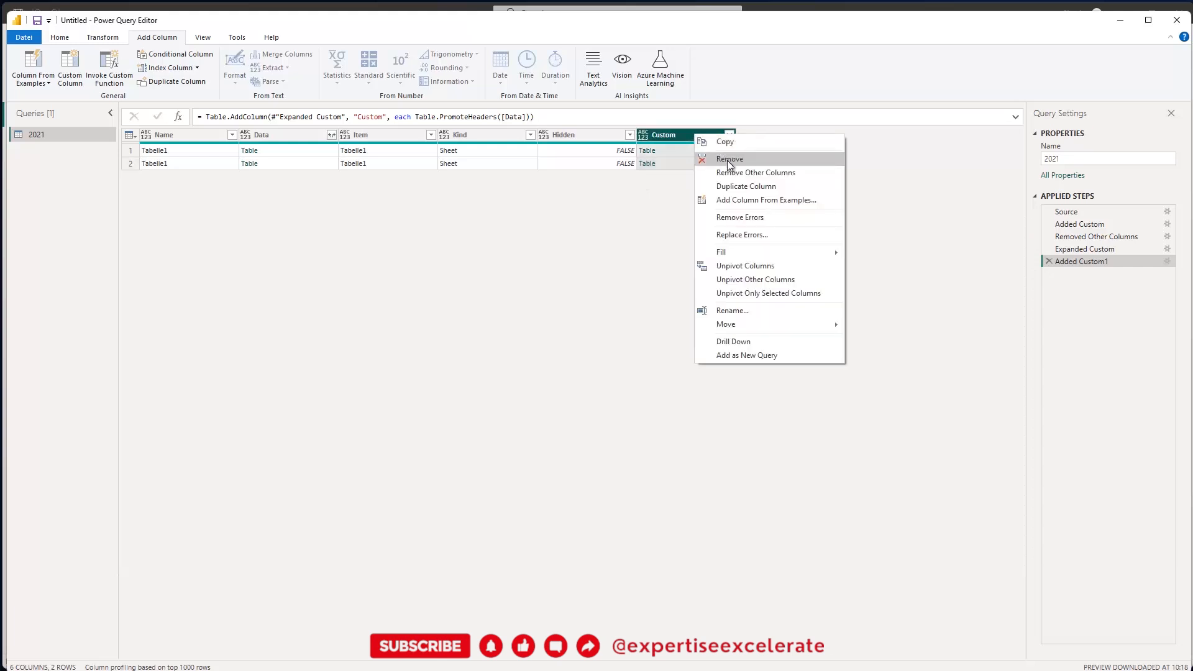
click(732, 174)
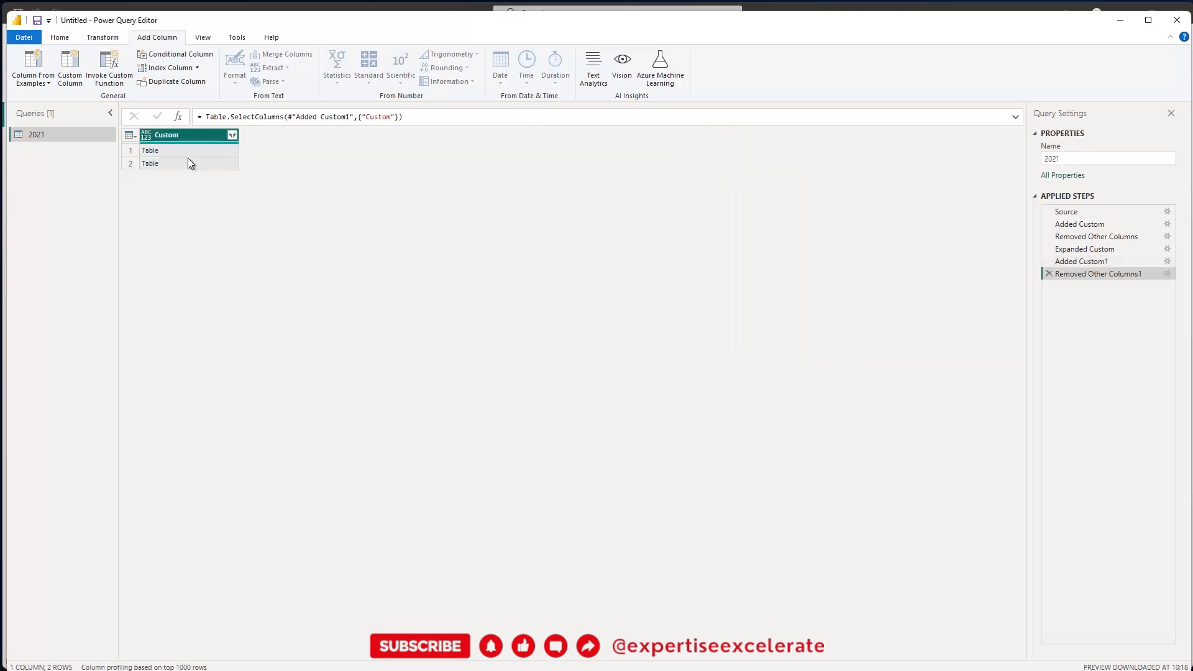
click(184, 151)
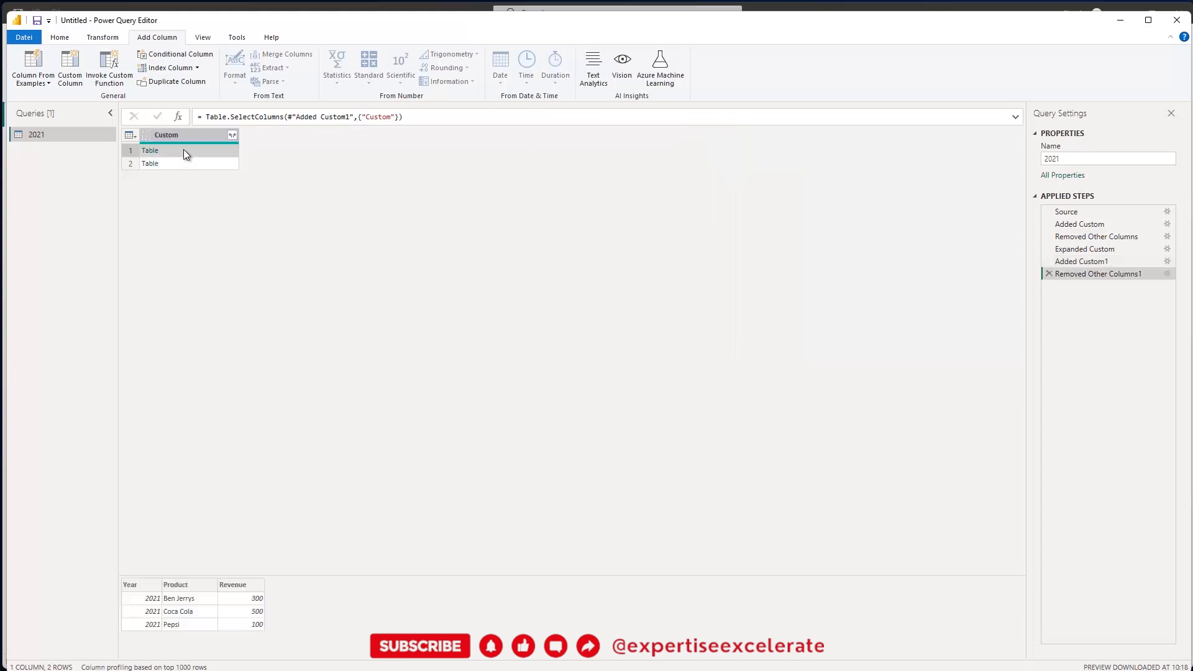
click(234, 136)
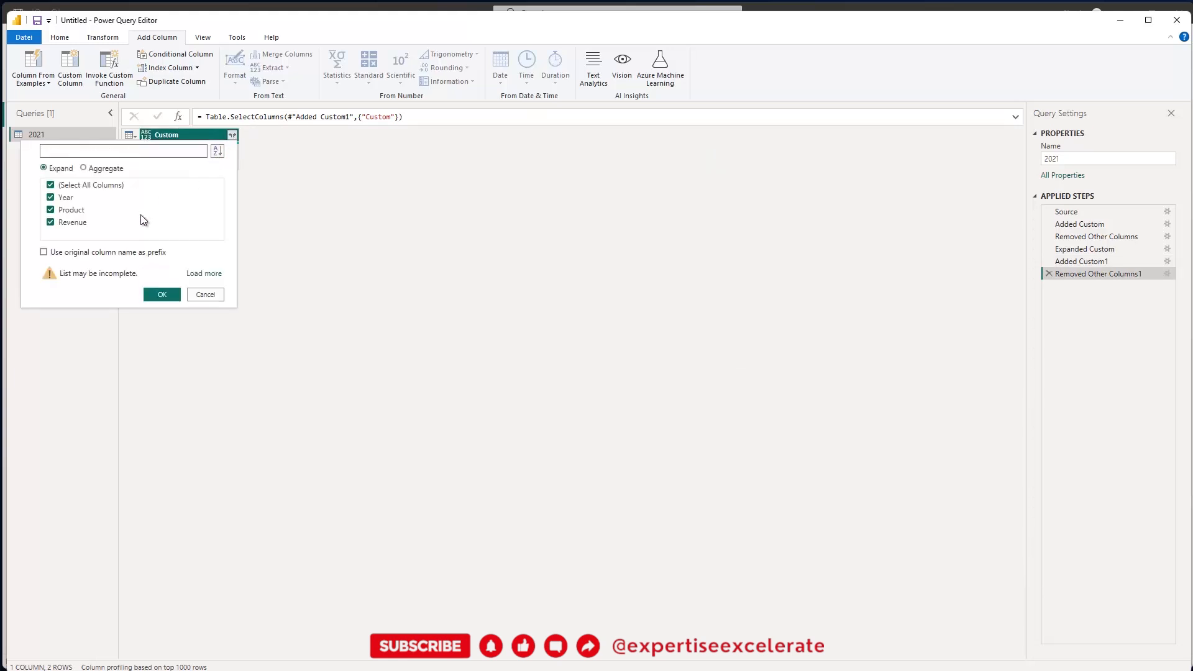
click(161, 294)
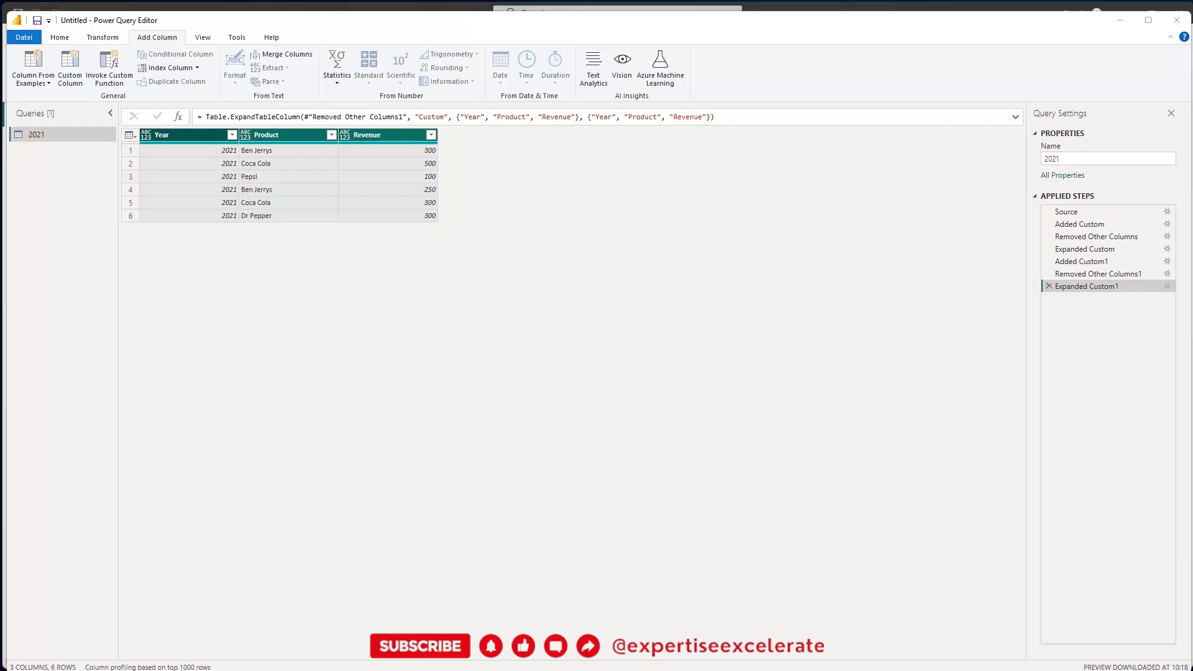
- Switch to File Explorer and look through the MultipleFolders directory and the workbooks in its 2021 subfolder
key(alt+Tab)
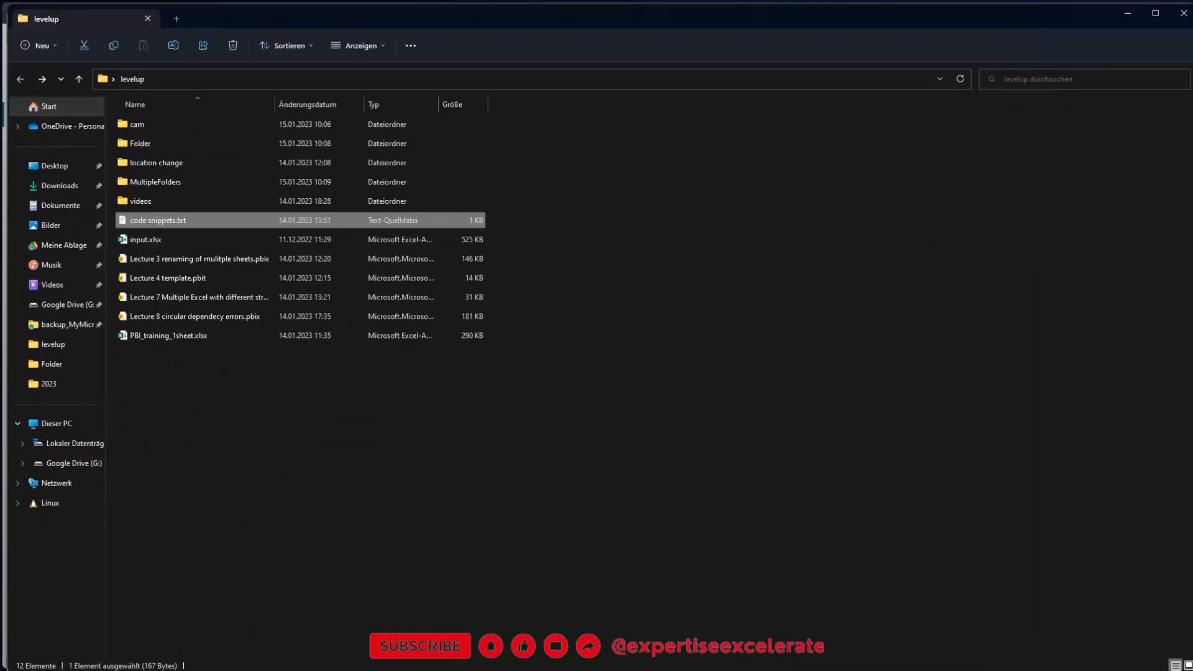
double_click(133, 189)
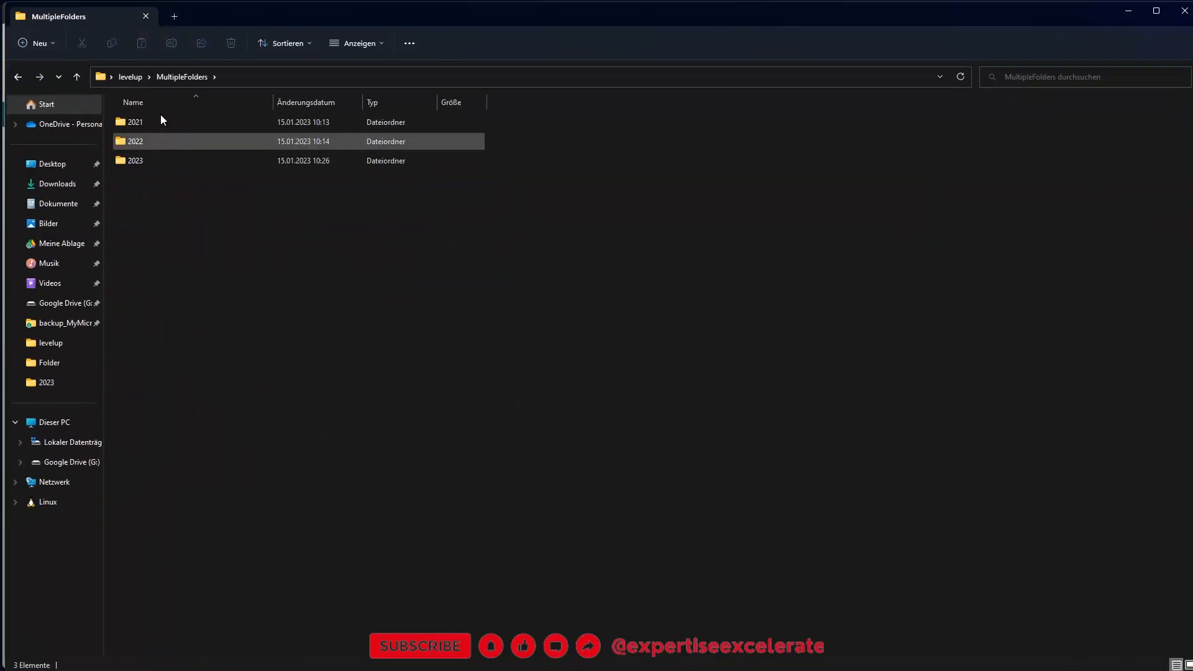
double_click(136, 123)
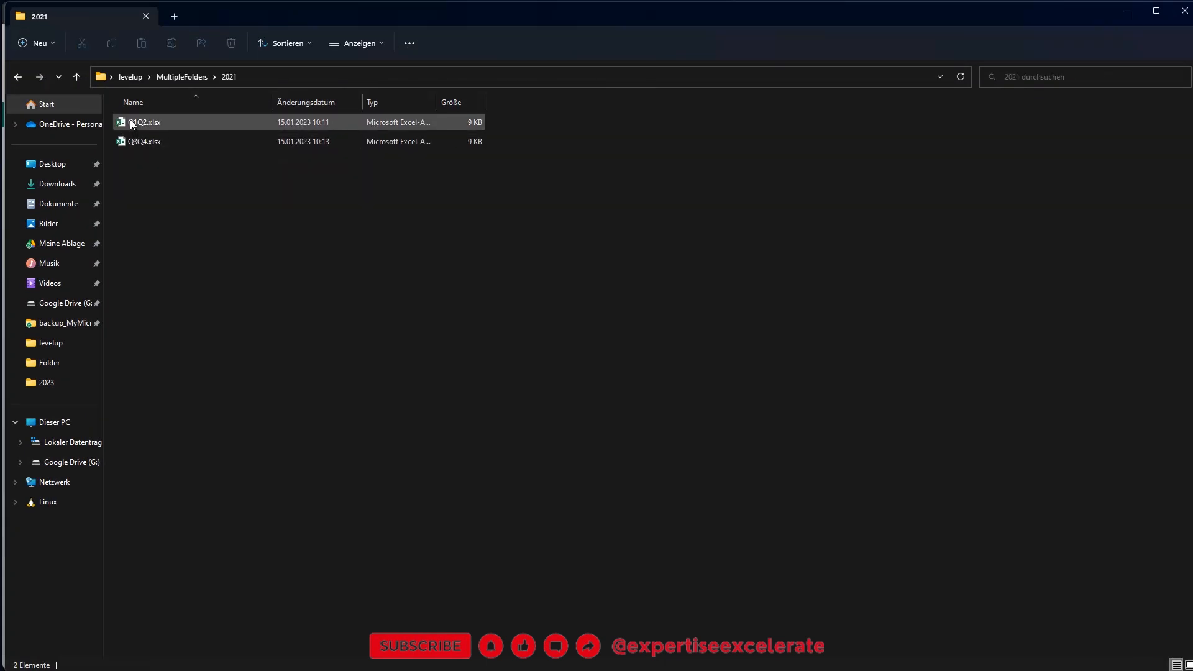
click(17, 77)
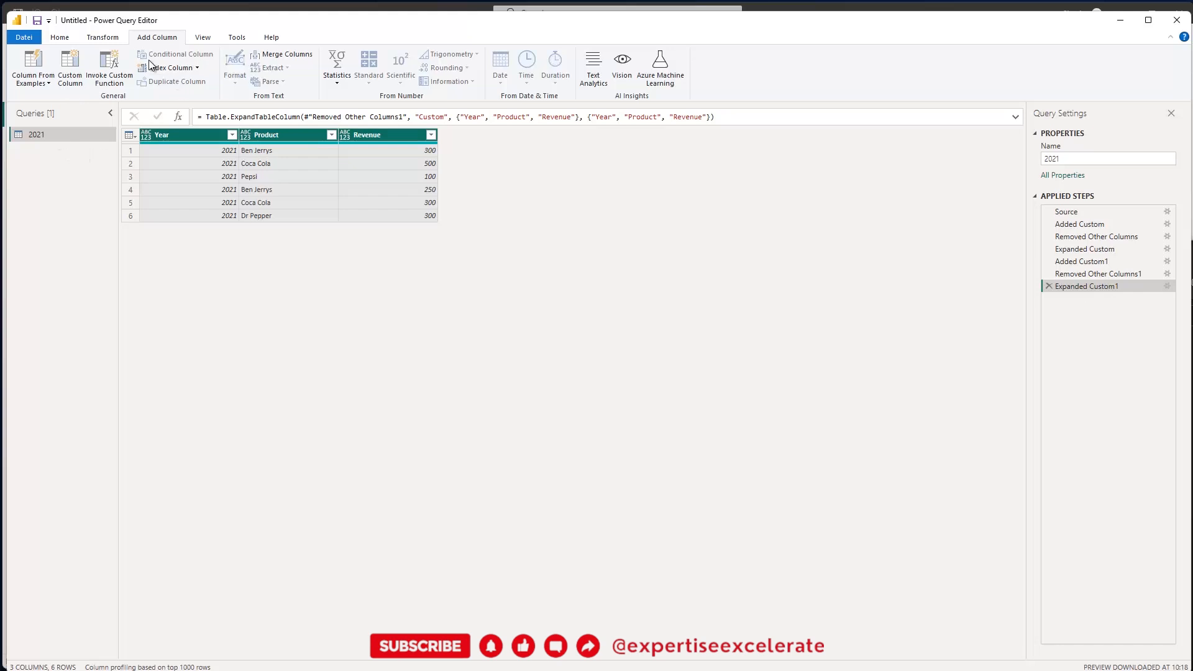
- In the Advanced Editor, add the function header (Filepath as text) => on a new line above let in the 2021 query
click(59, 38)
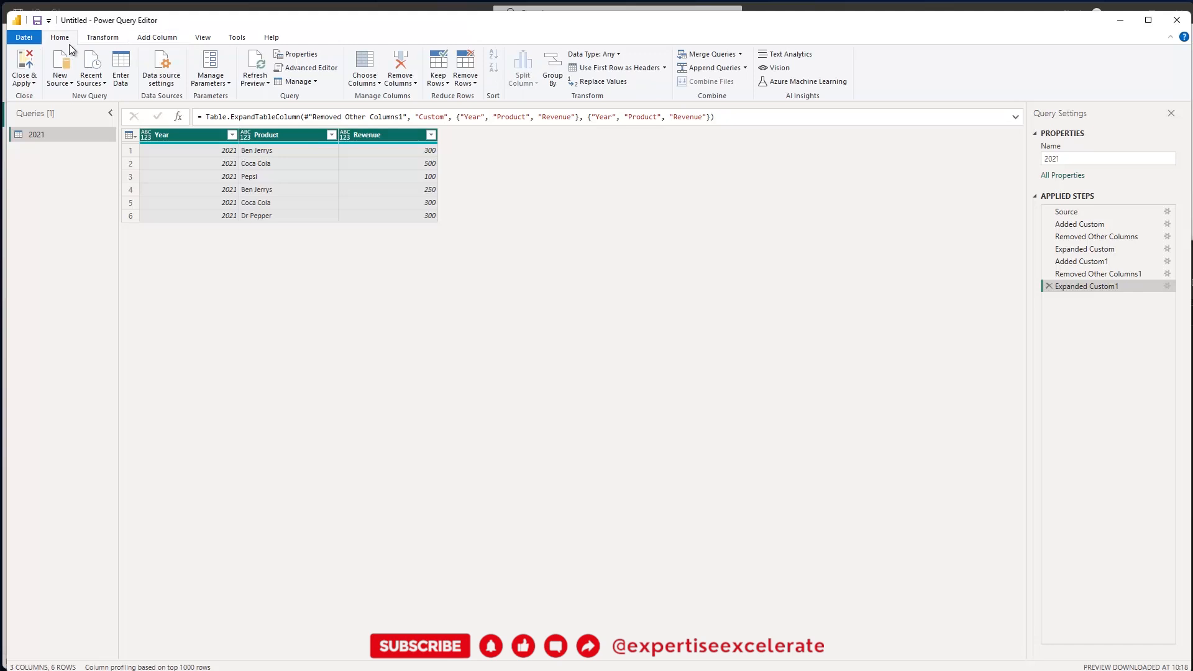
click(314, 68)
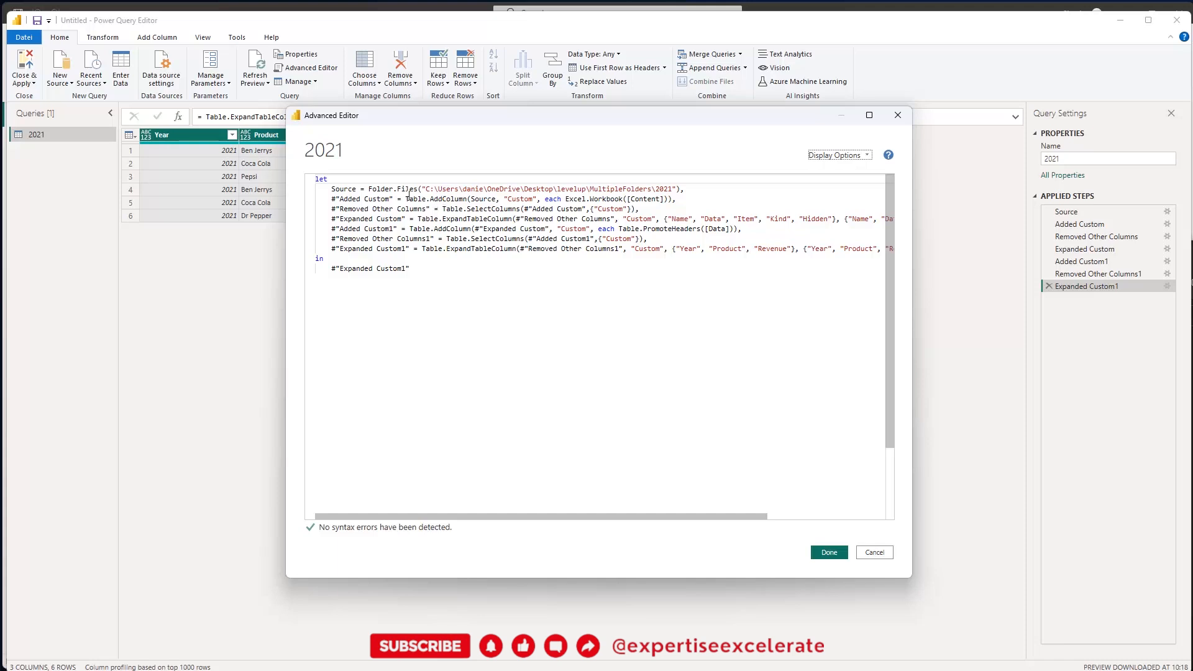
click(315, 178)
key(Return)
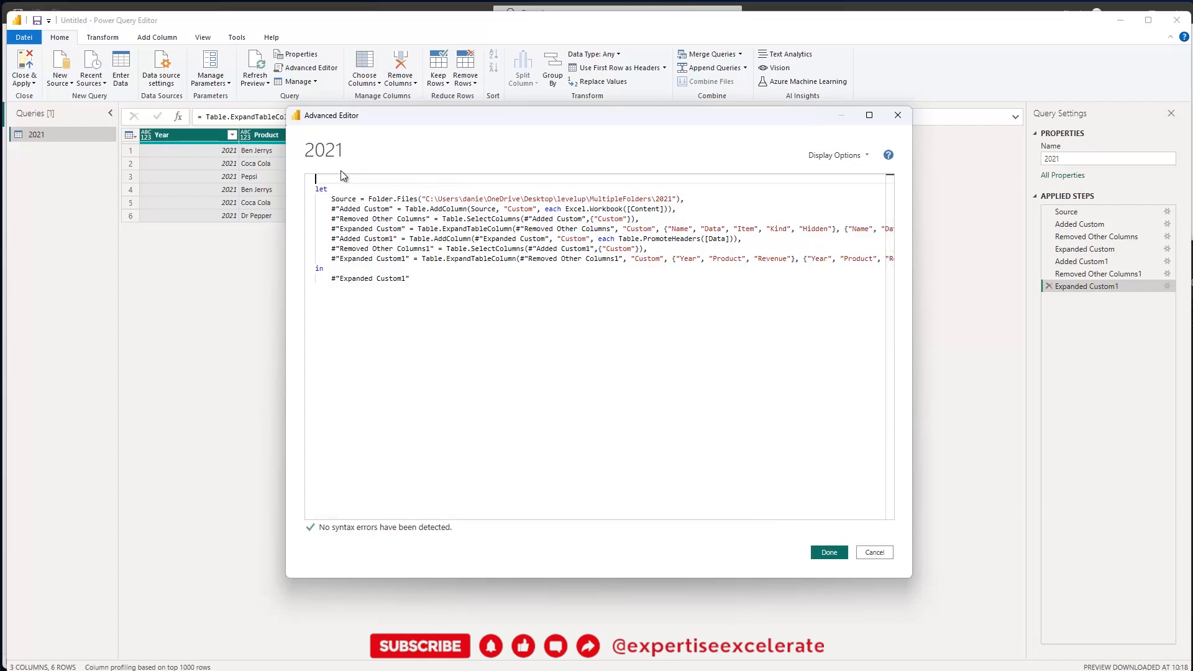
text(()
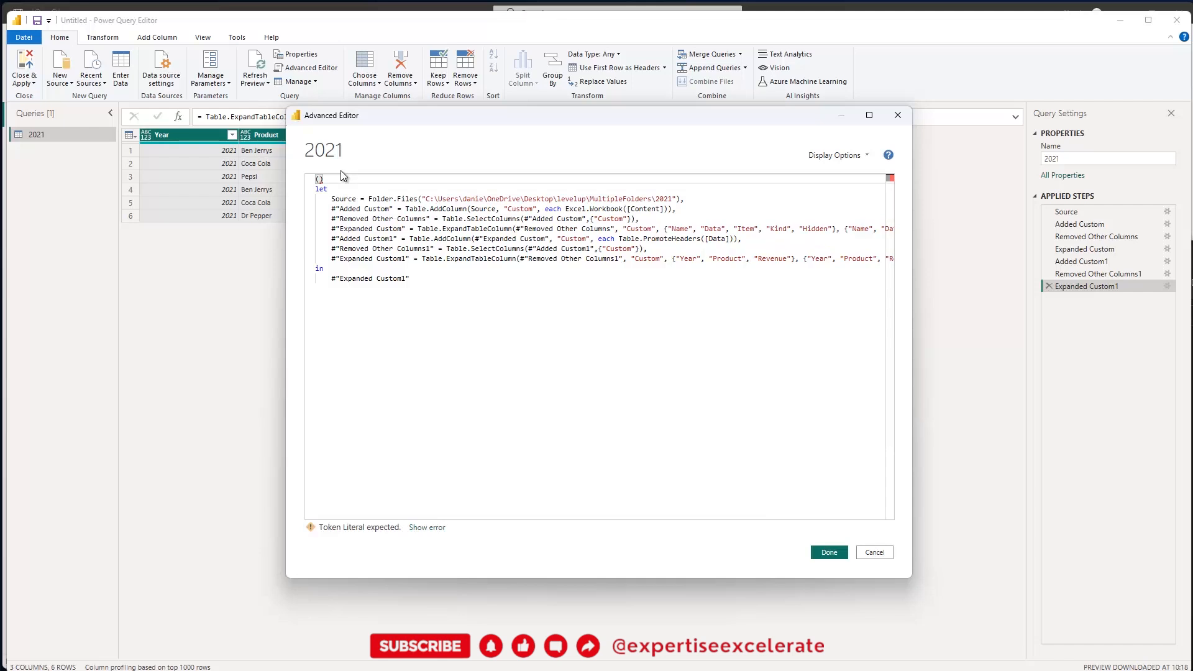
text(Filepat)
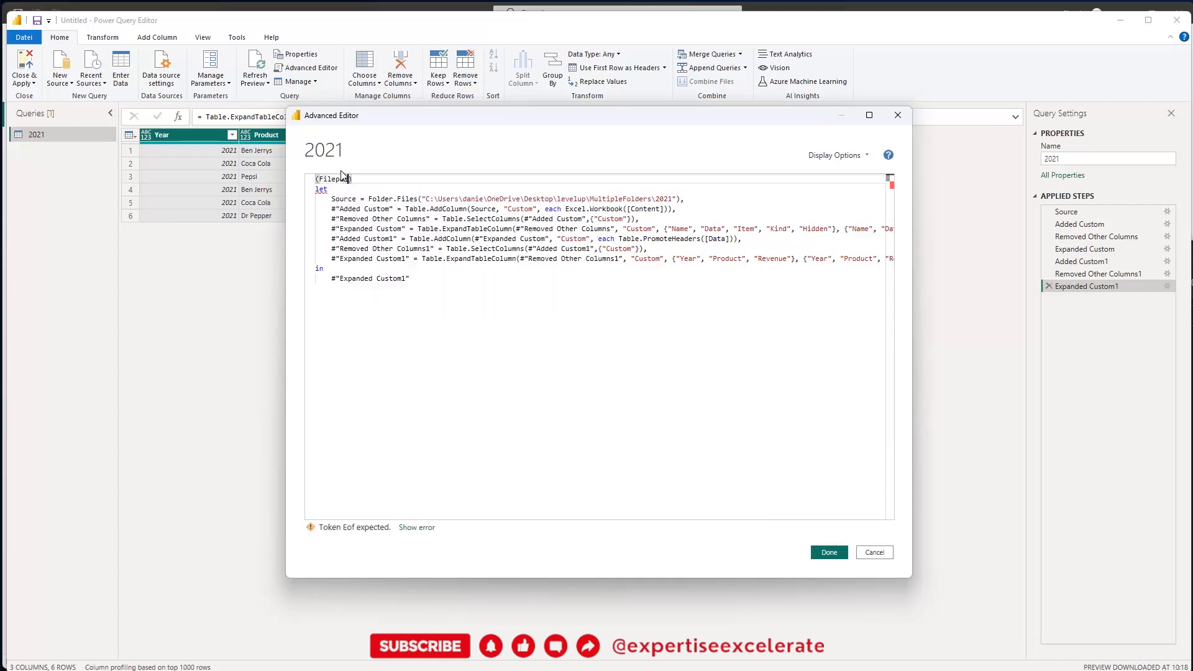
text(h)
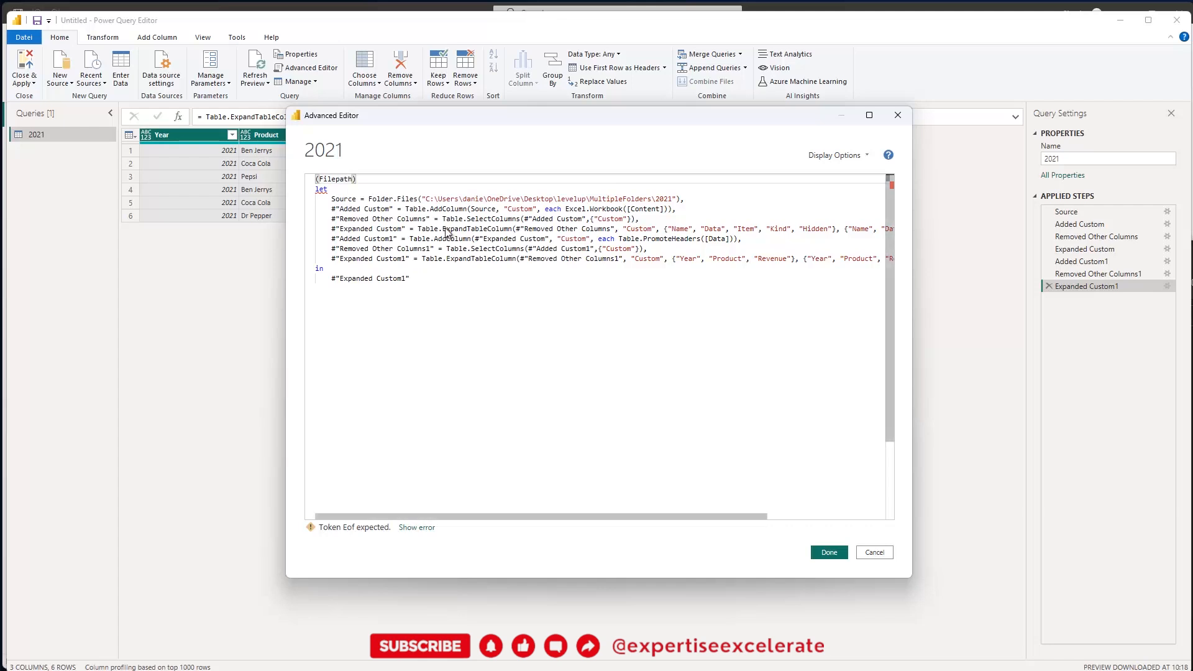
text( as text)
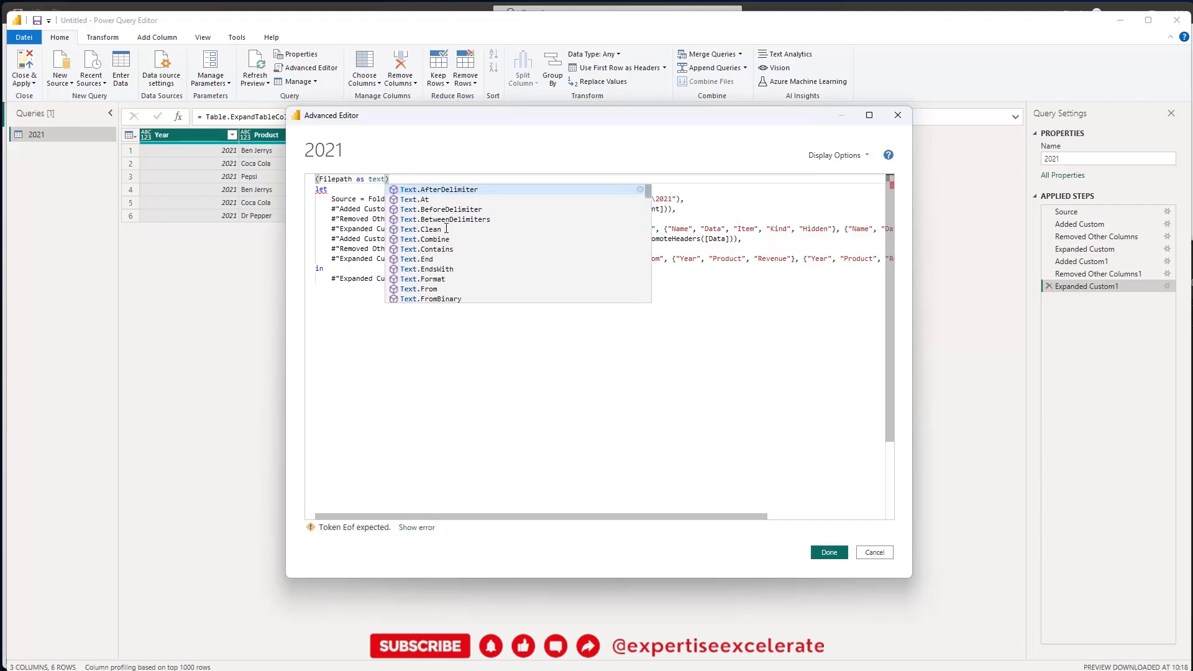
key(Right)
text(=)
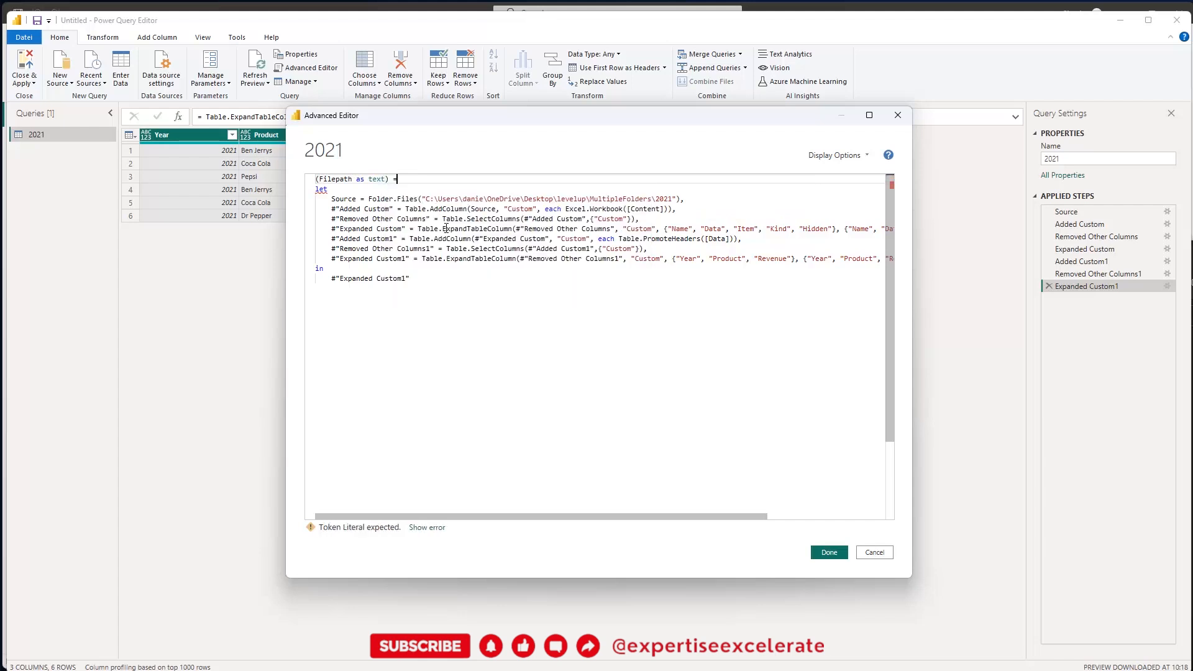
text(>)
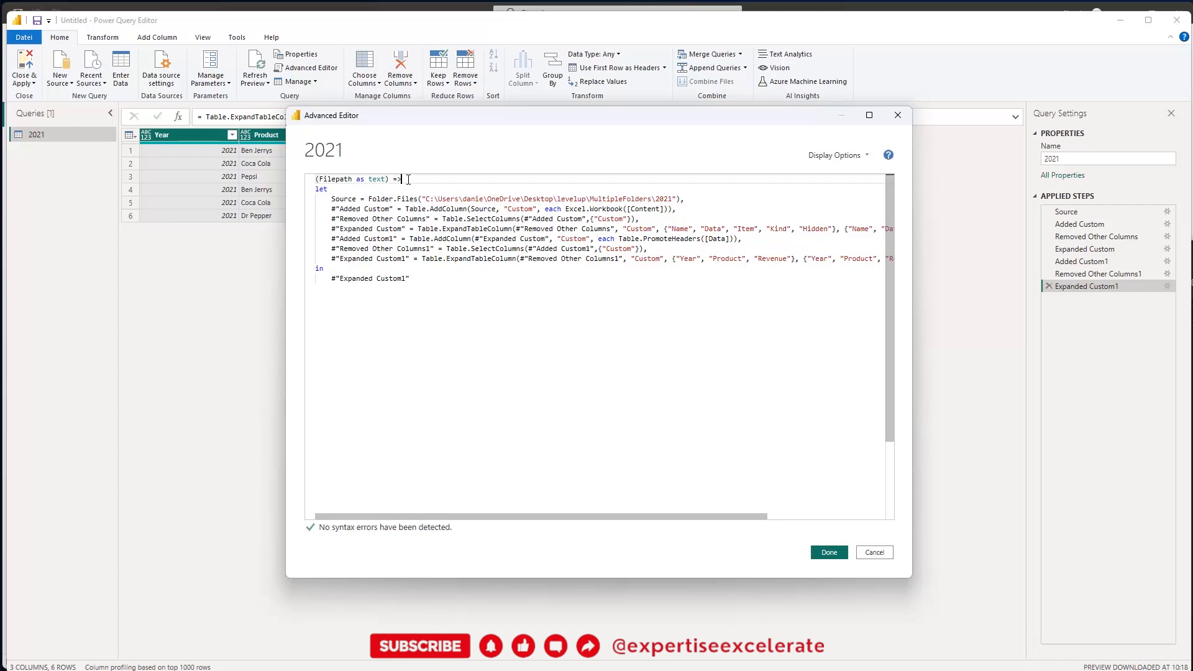
- Replace the hard-coded folder path in Folder.Files with the Filepath parameter and apply the edited query code
drag(408, 179, 314, 179)
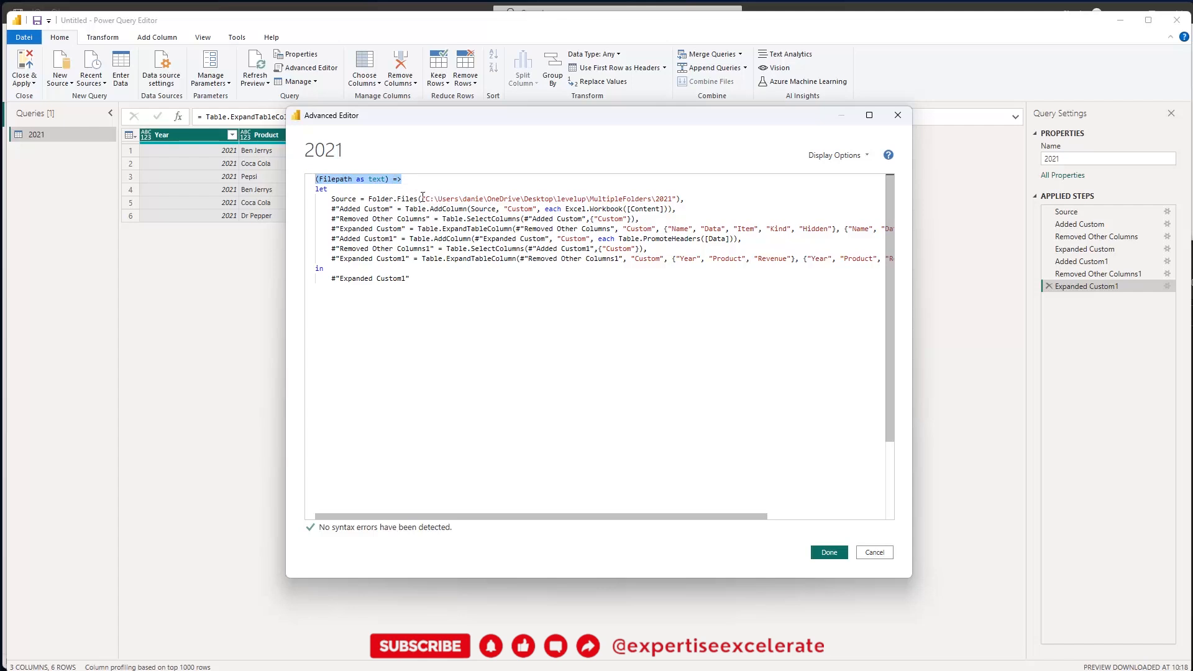
drag(422, 197, 330, 188)
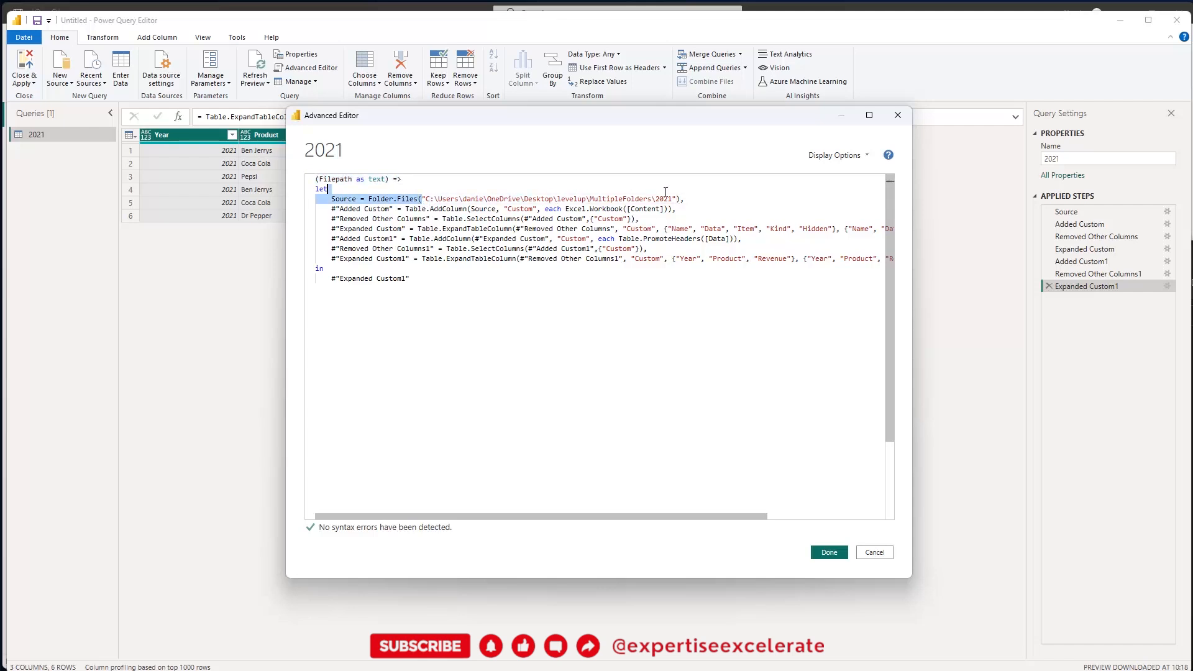
shift+click(676, 197)
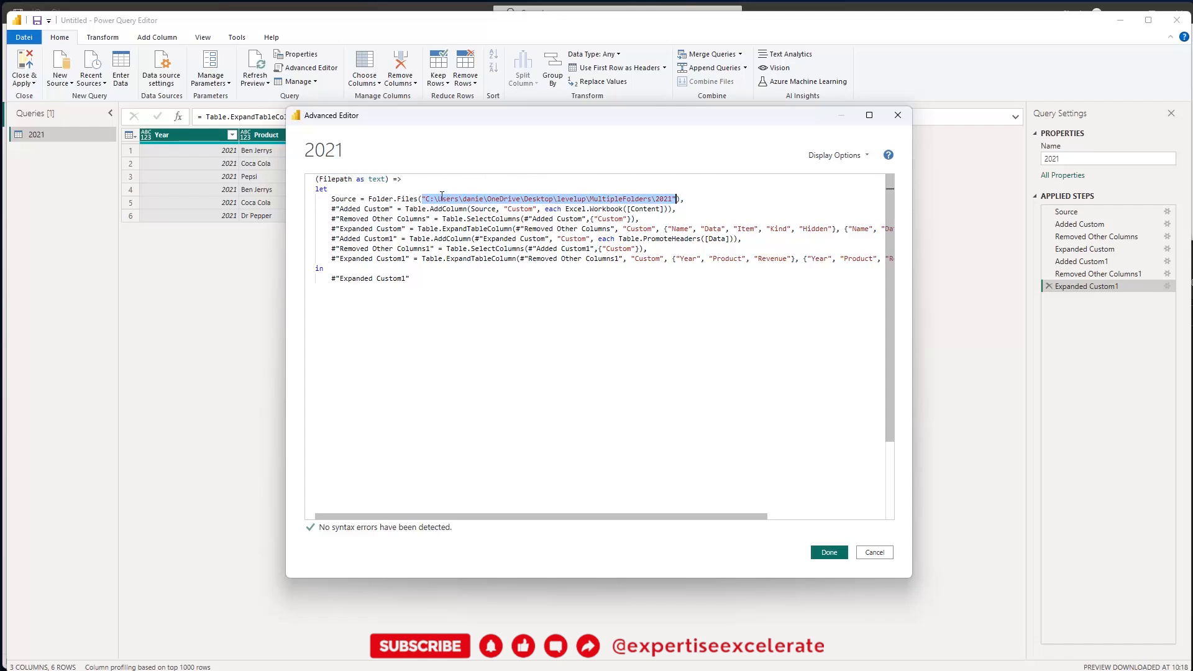
key(Delete)
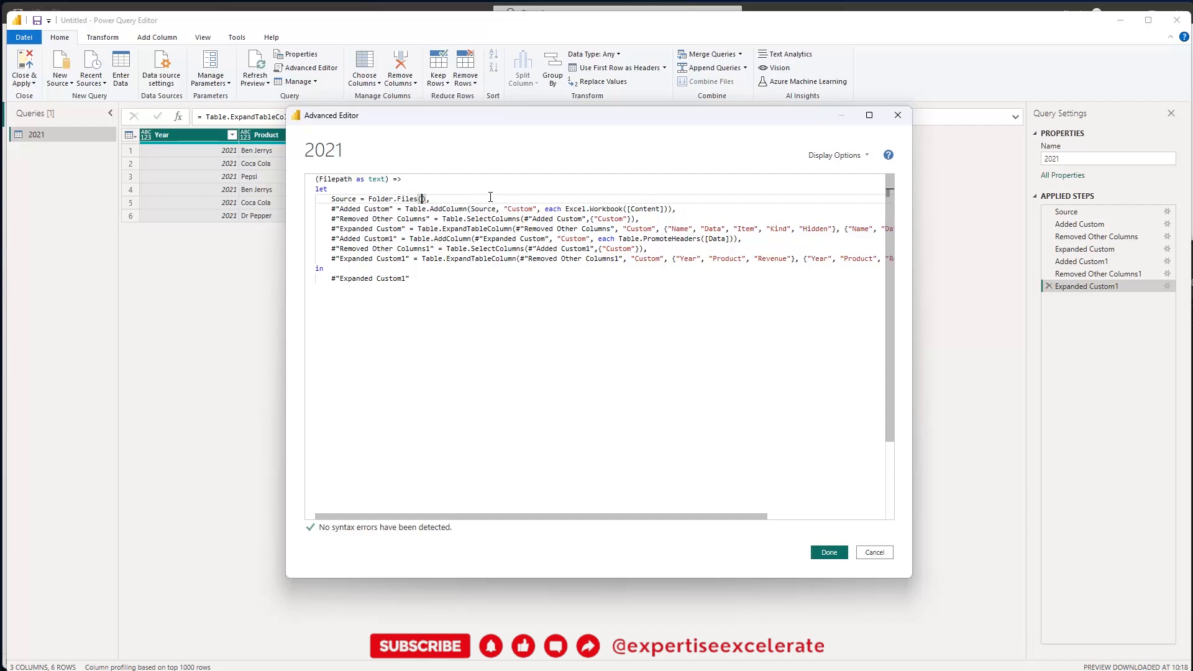
text(Filep)
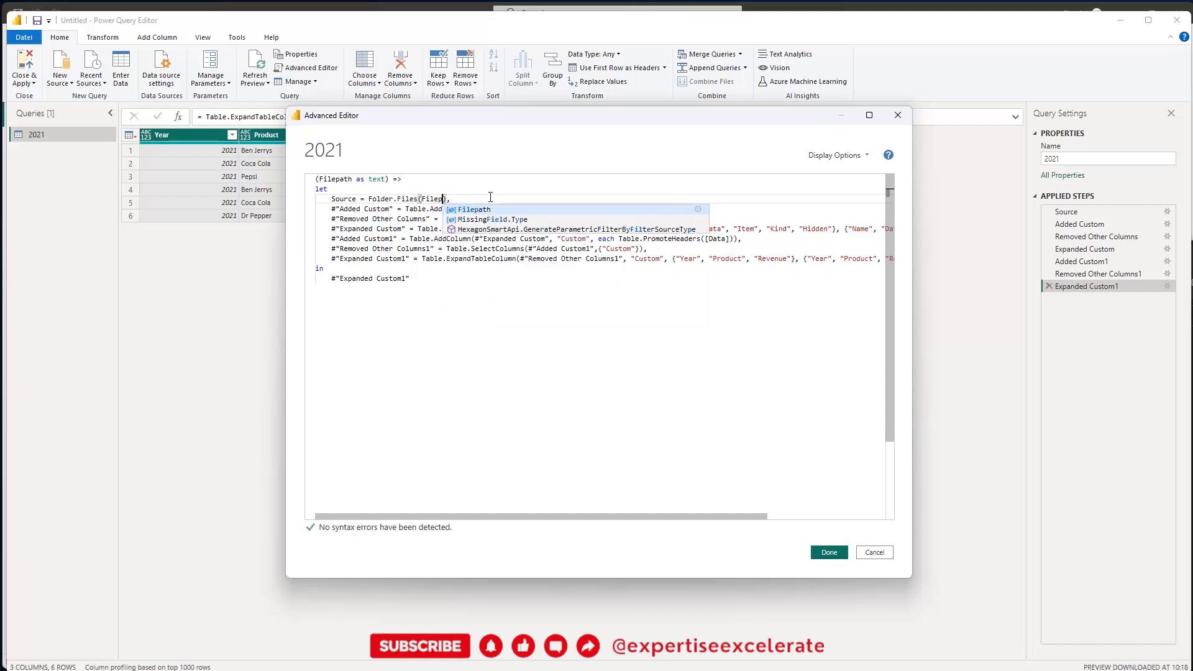
text(ath)
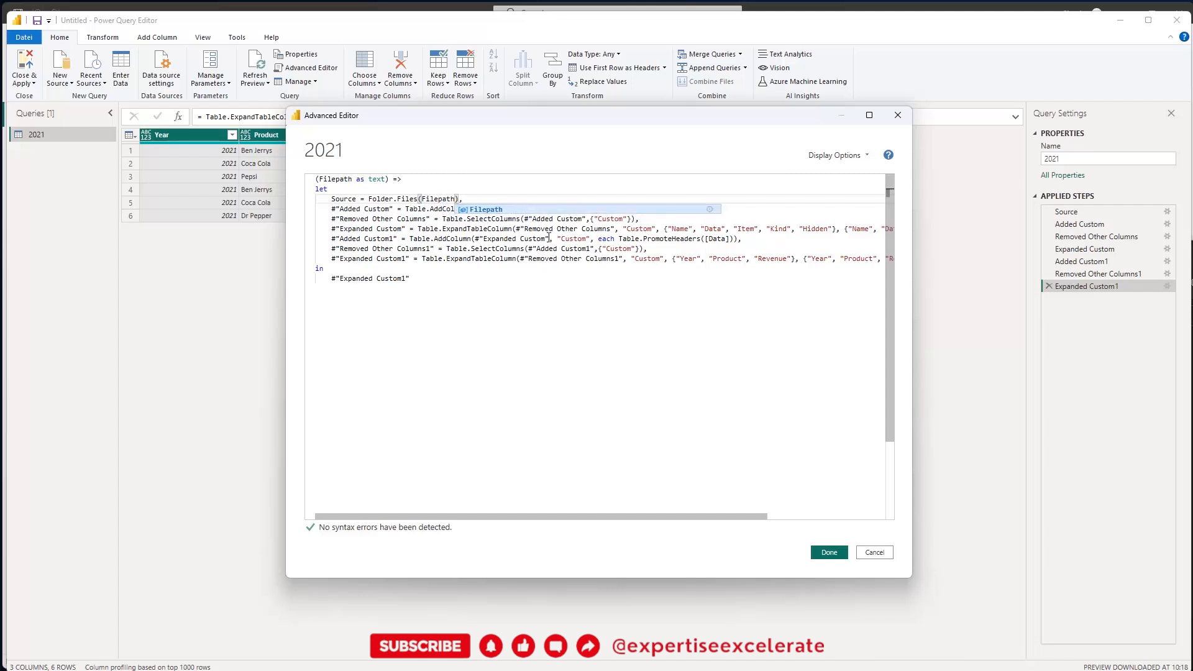
click(548, 238)
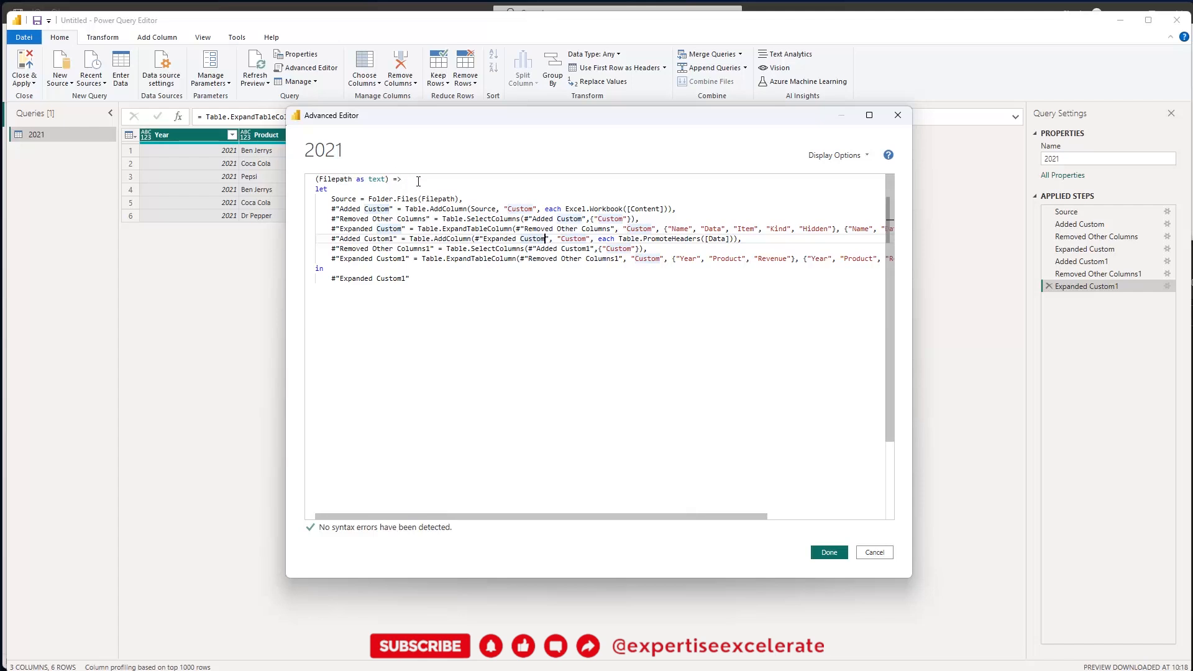
click(830, 552)
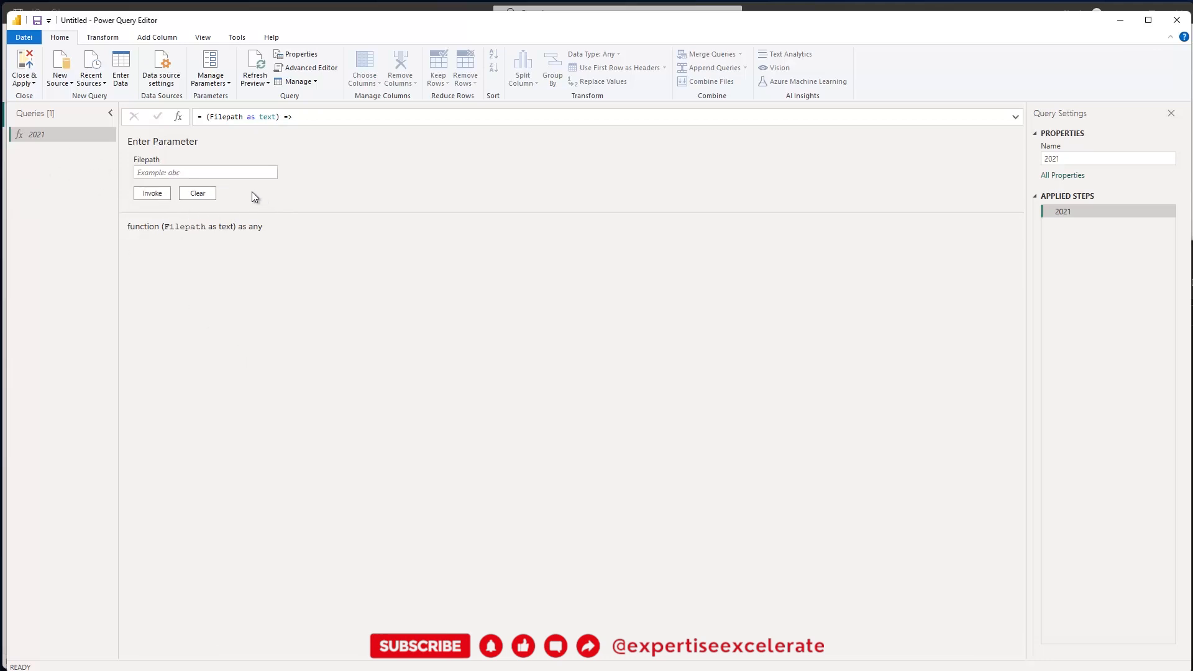
- Rename the 2021 function query to MultipleFolderExtraction
click(155, 169)
double_click(1078, 159)
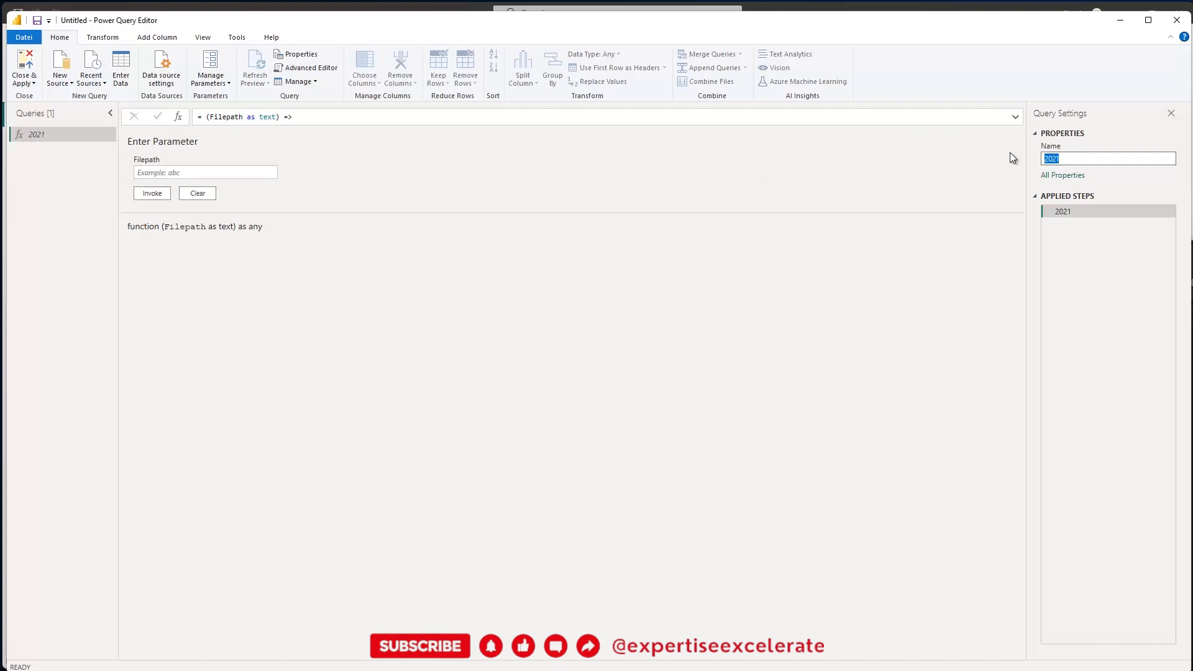
text(Py)
key(BackSpace)
key(BackSpace)
text(MultipleFolderExtraction)
key(Return)
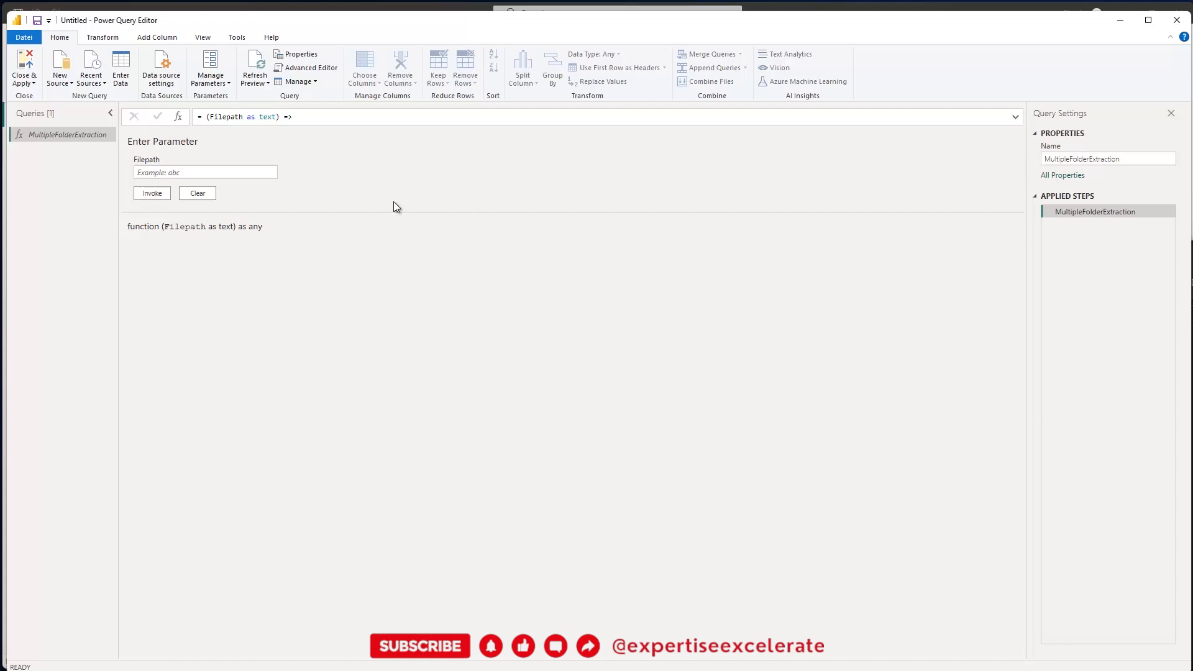
- Start a manually entered table and name it Path
click(116, 66)
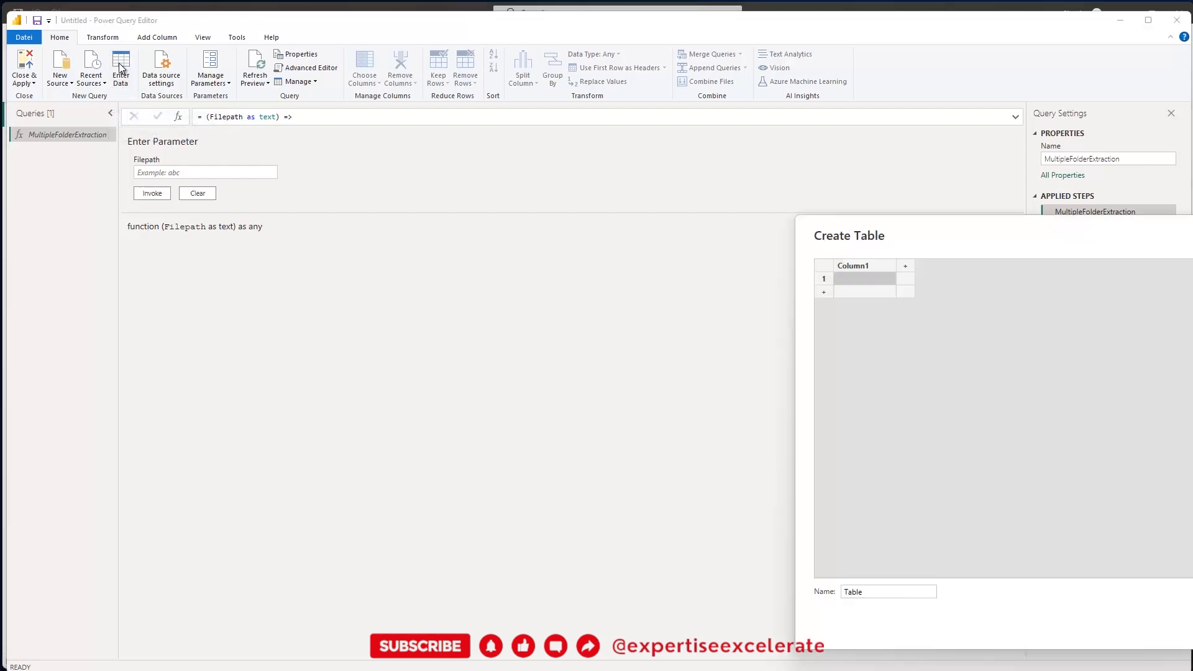
drag(967, 229, 479, 258)
key(Tab)
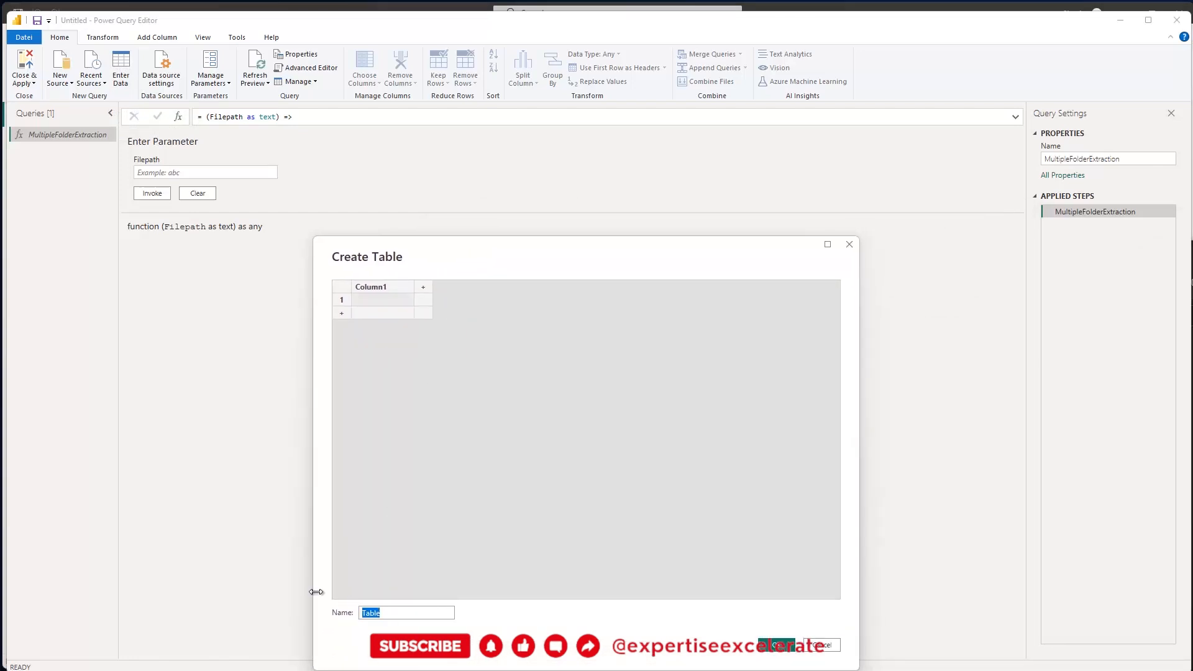
text(Py)
key(BackSpace)
text(ath)
- Copy the path of the 2021 folder in MultipleFolders into the table's first row, name the column Fpath and widen it
click(378, 303)
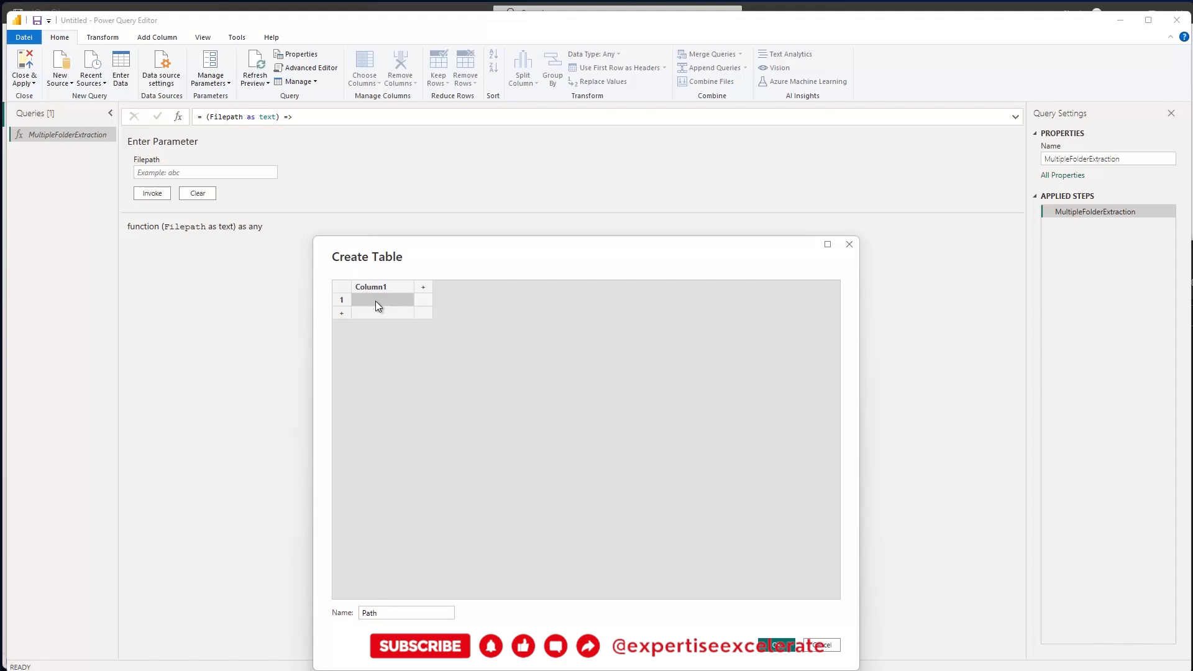
drag(1192, 258, 912, 244)
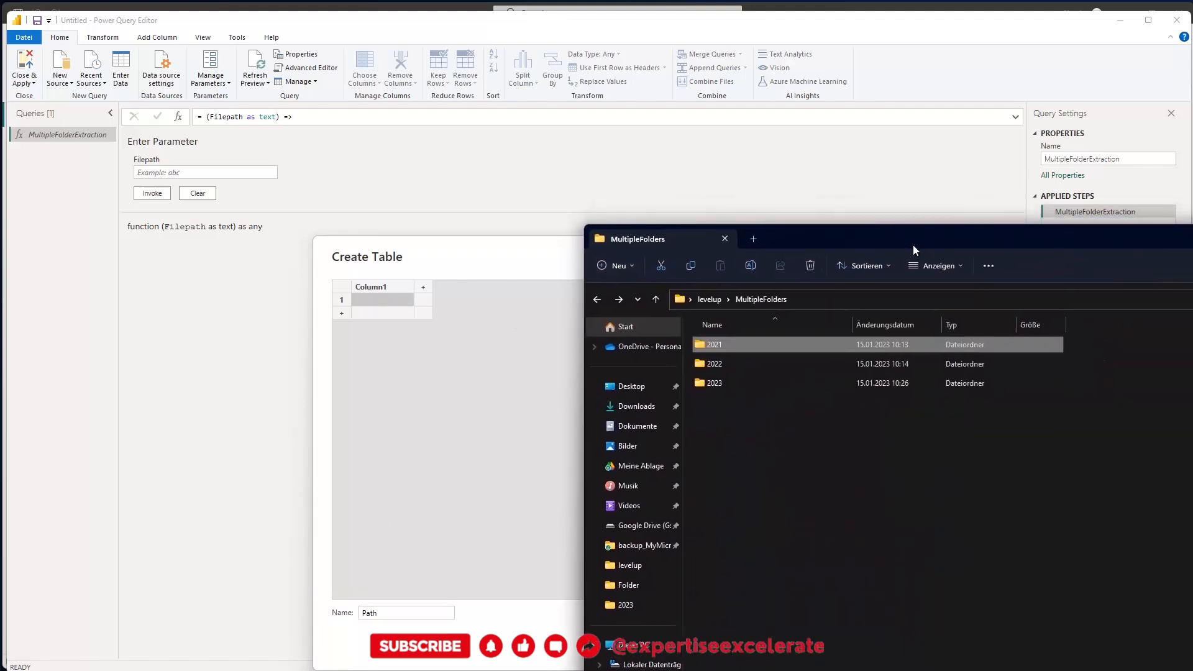
double_click(724, 347)
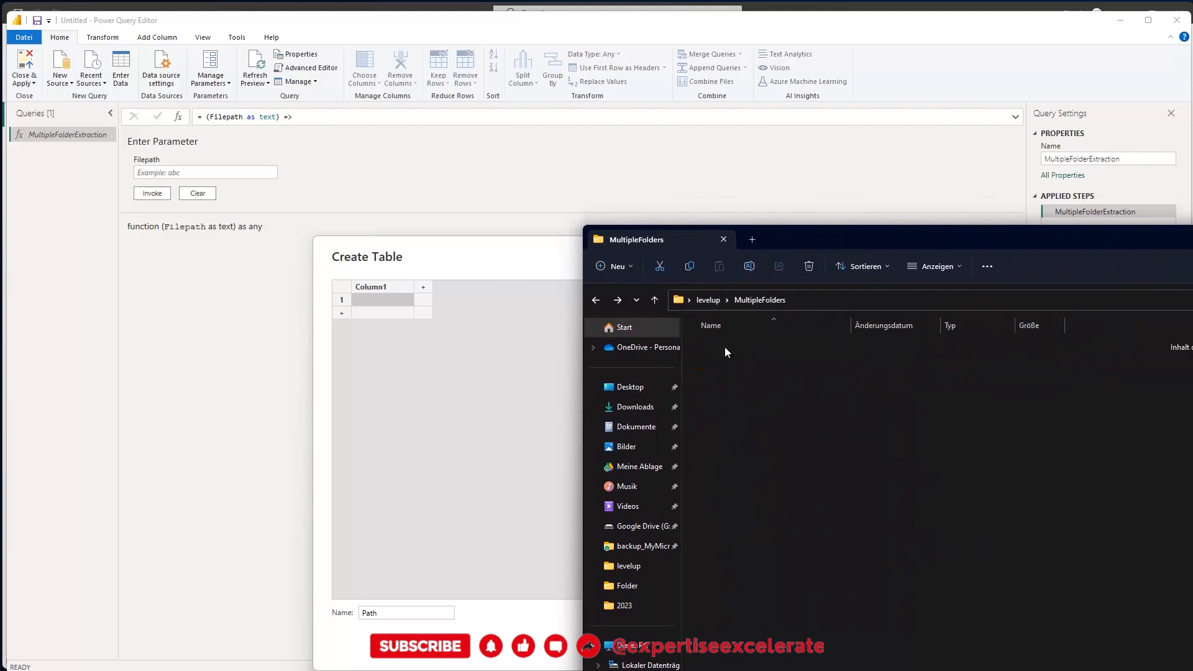
click(842, 304)
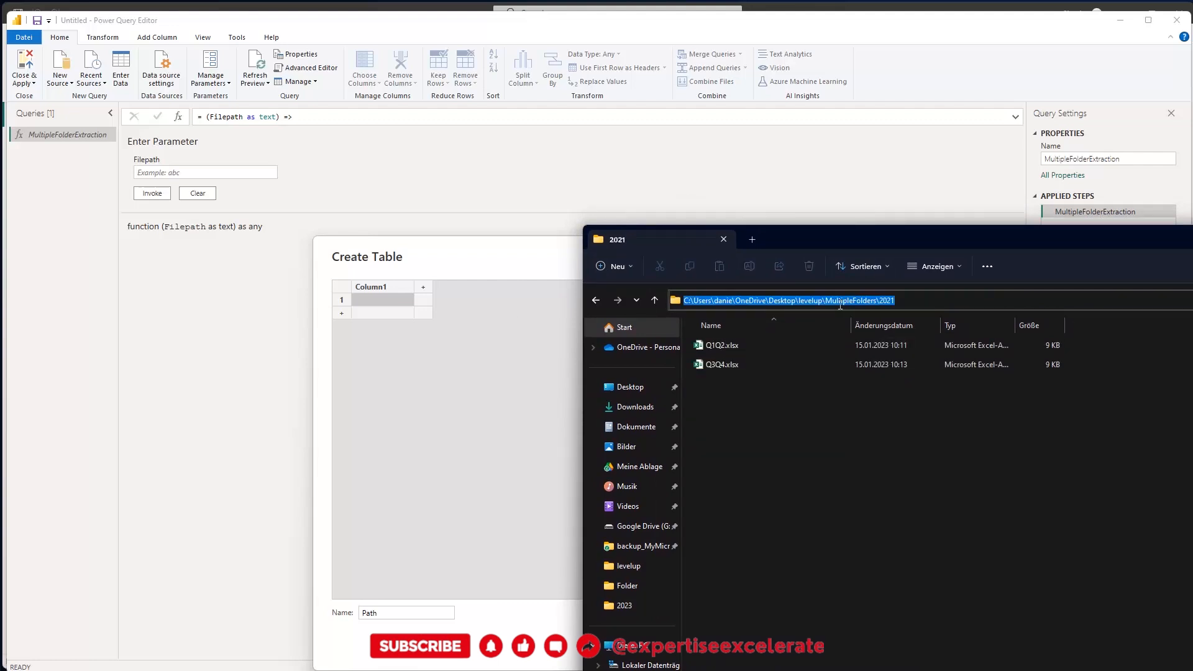
click(488, 264)
click(371, 301)
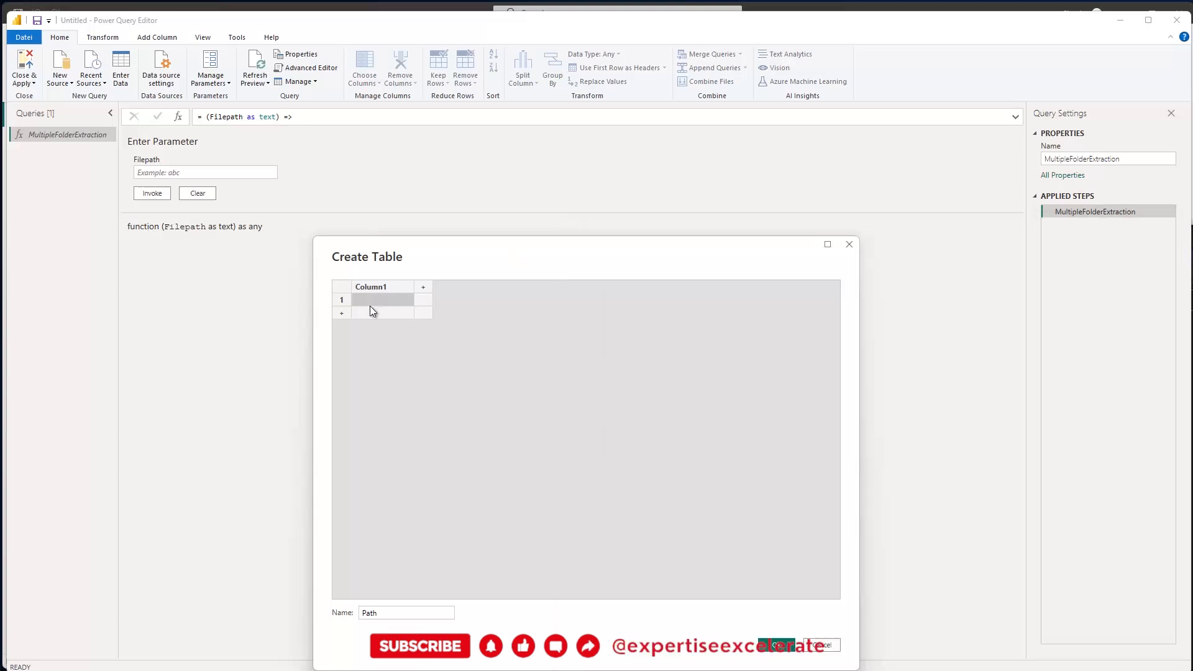
double_click(367, 287)
drag(413, 299, 664, 300)
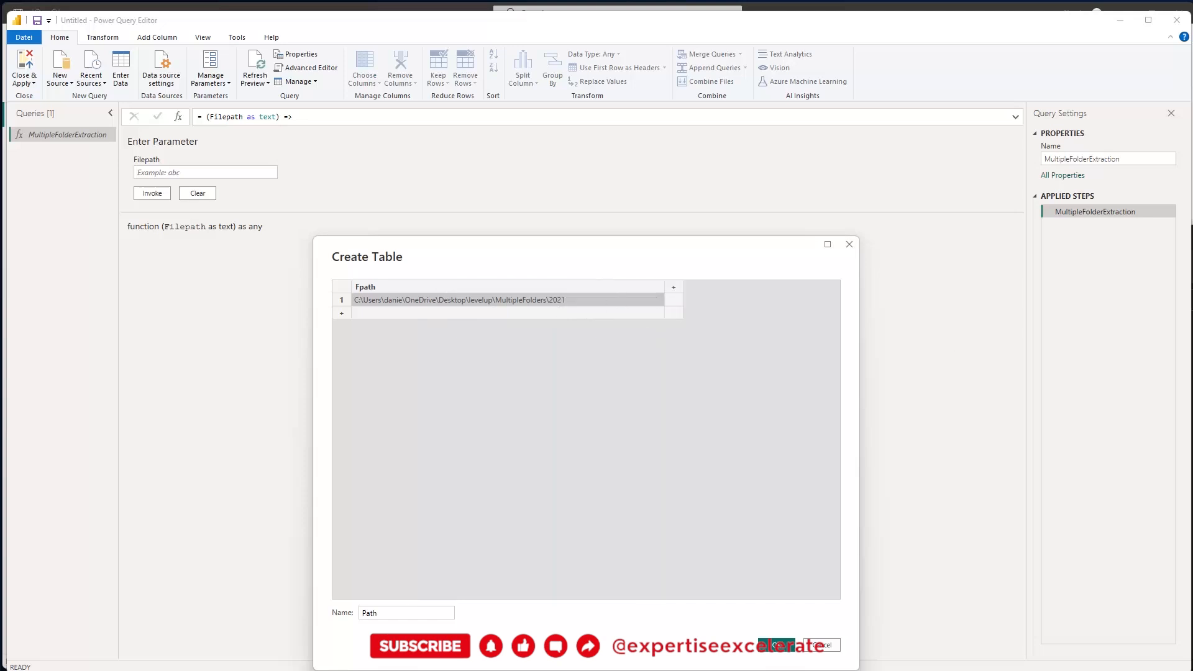
- Copy the path of the 2022 folder in MultipleFolders into the second row of the Fpath column
key(alt+Tab)
click(596, 299)
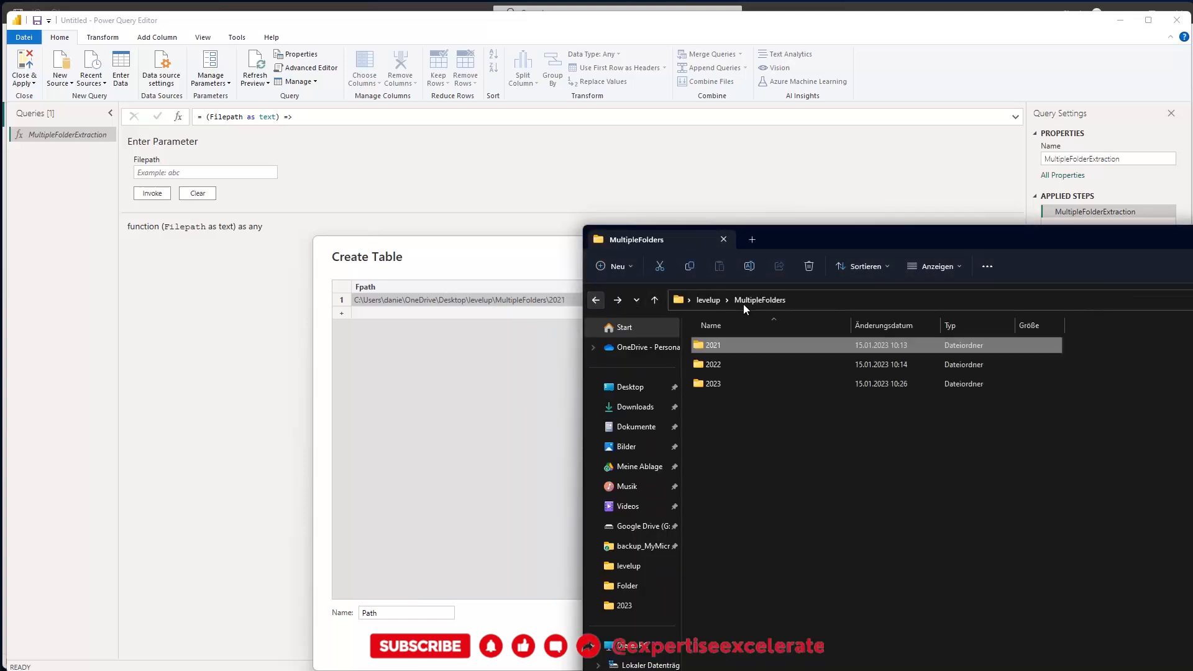
click(723, 365)
double_click(723, 364)
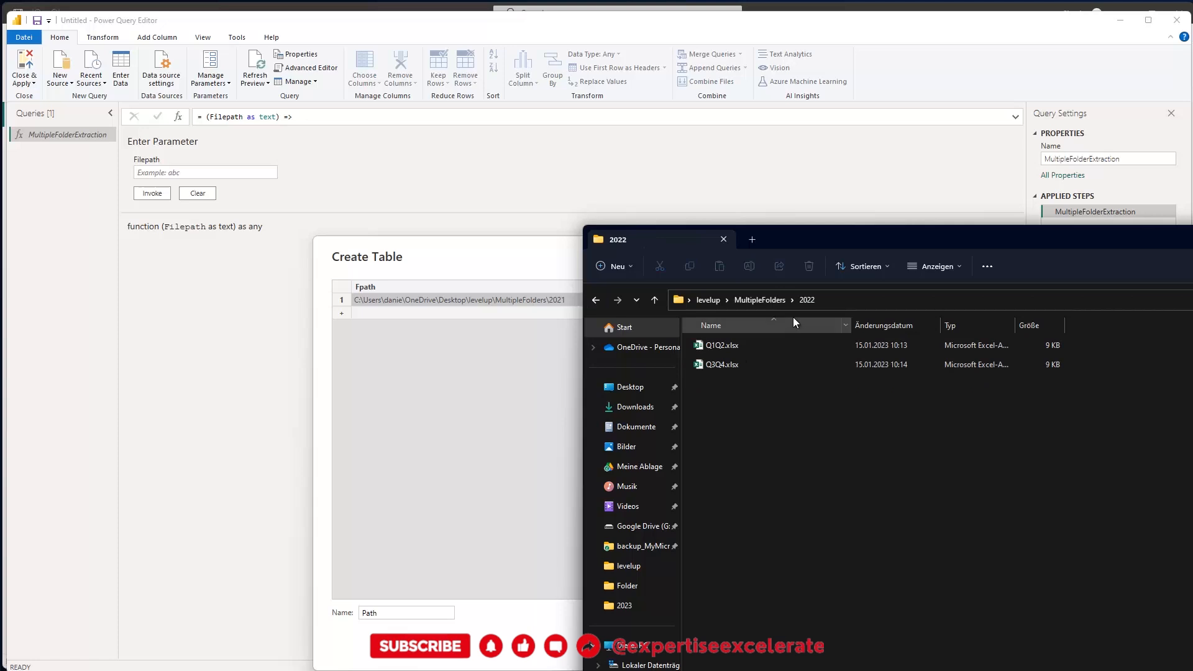
click(840, 300)
key(ctrl+c)
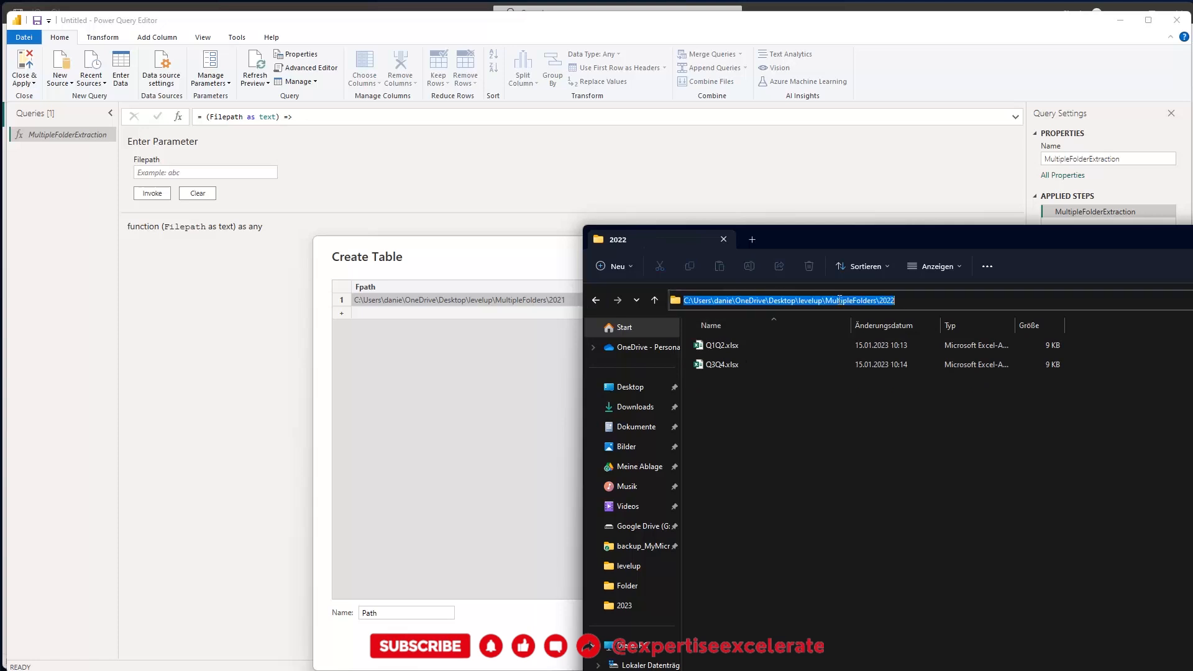
click(376, 314)
click(375, 311)
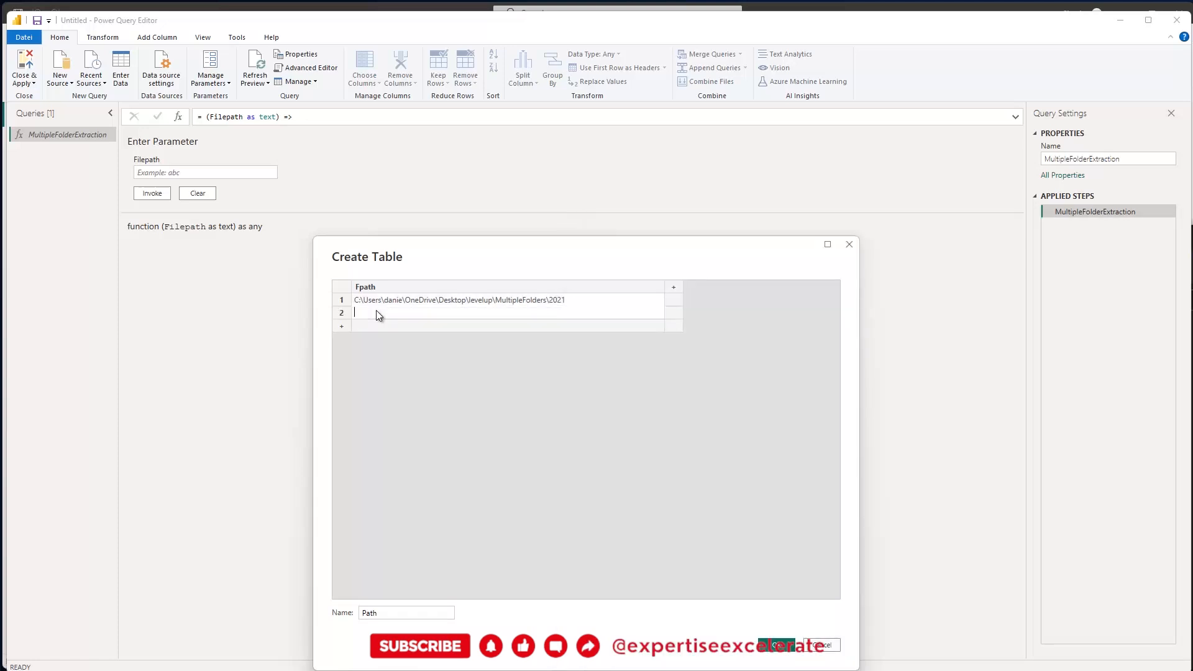
key(ctrl+v)
- Paste the copied path into the third row and change its ending to 2023
click(376, 323)
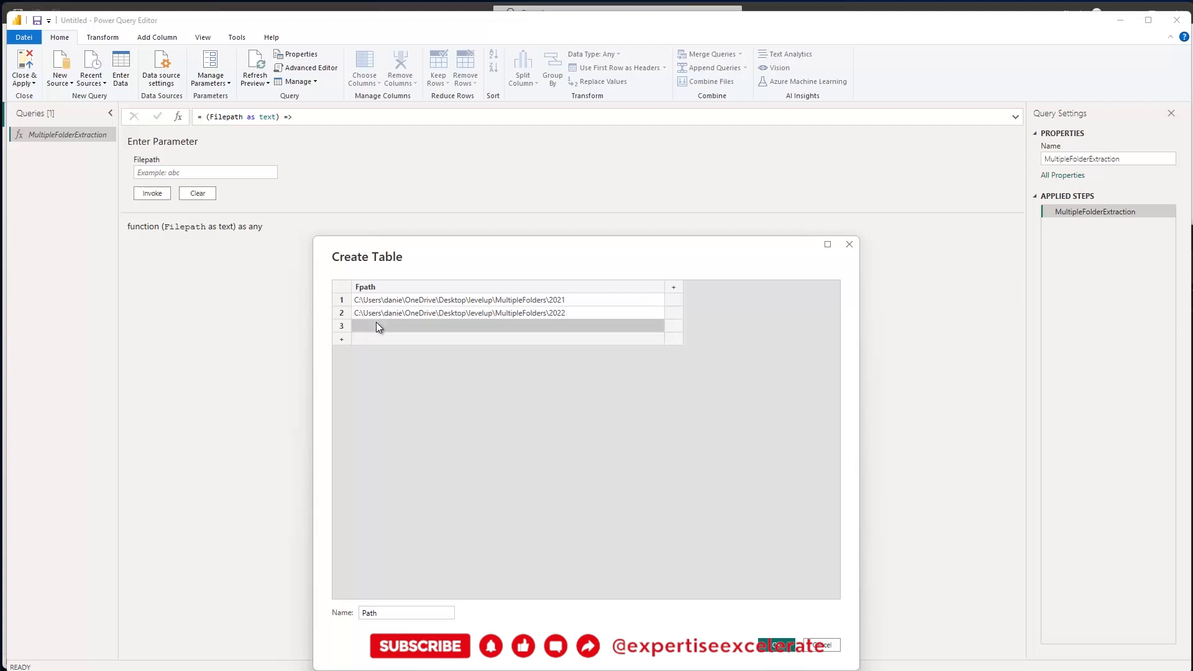
key(ctrl+v)
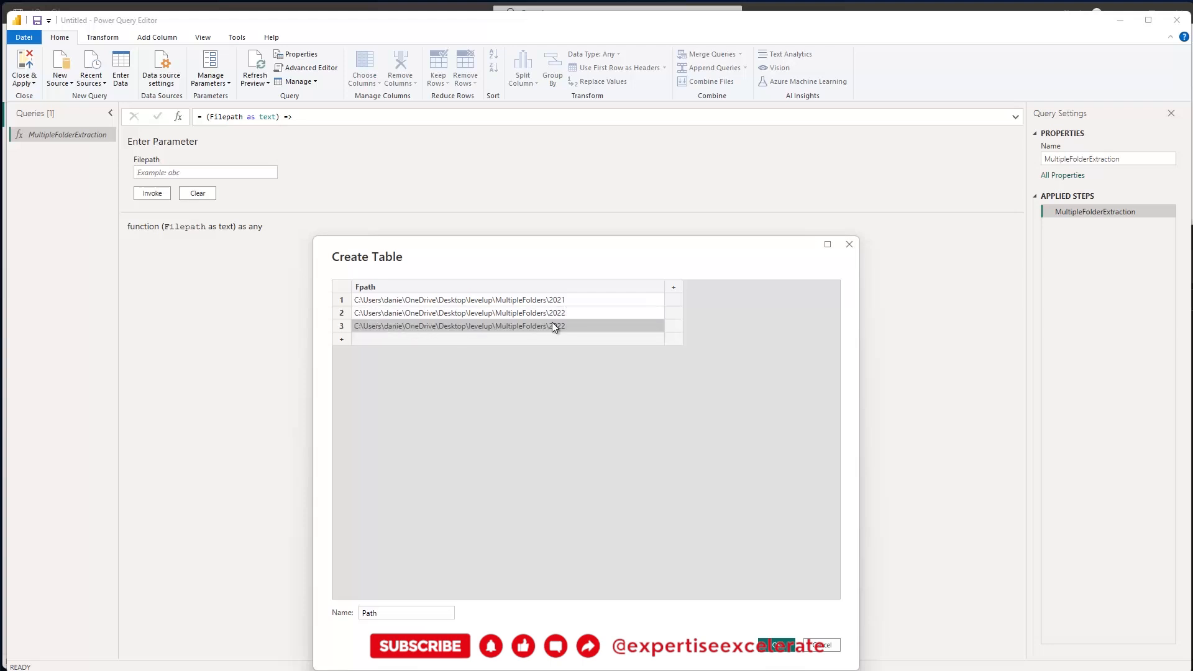
click(461, 326)
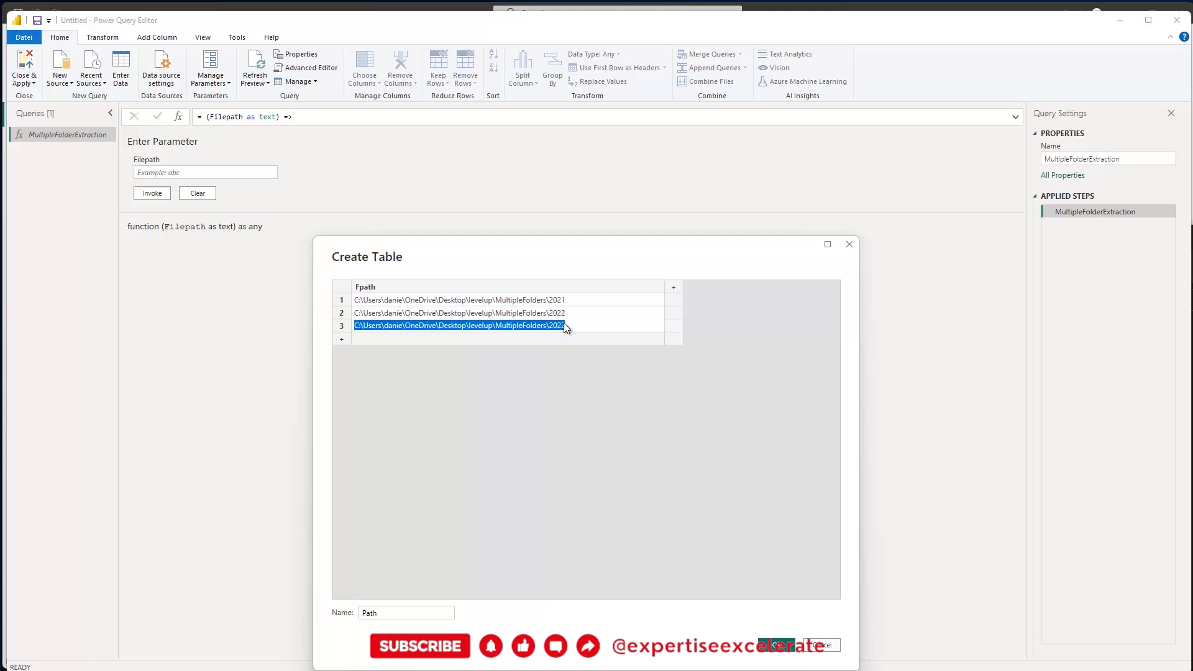
click(566, 324)
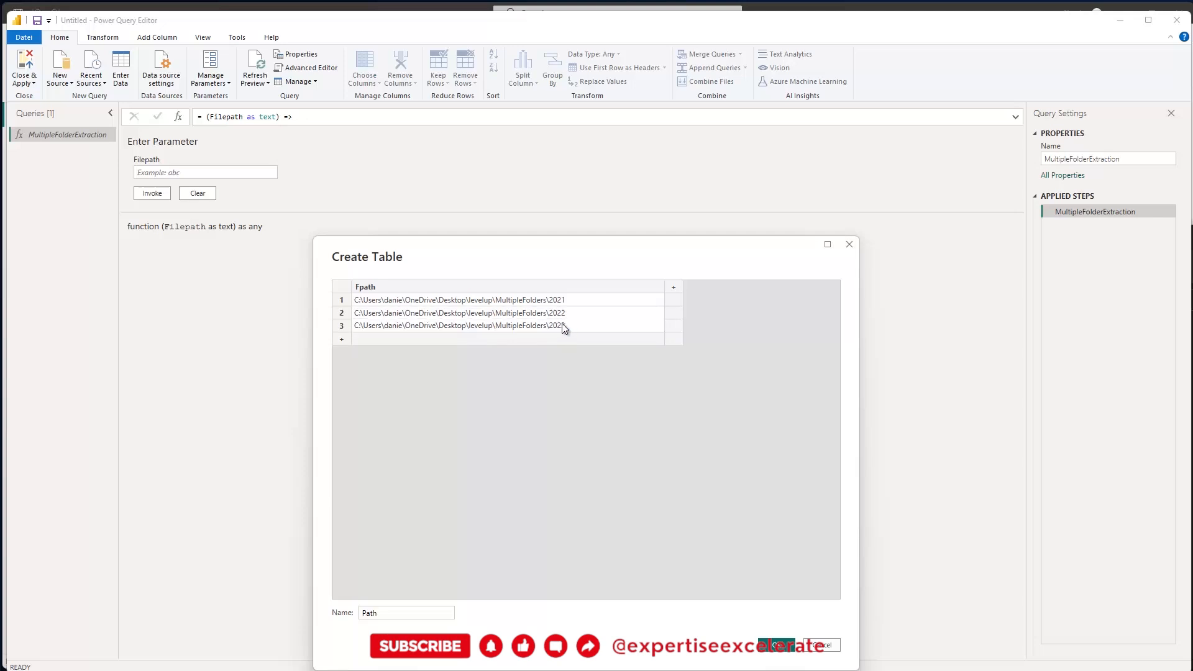
click(421, 339)
click(418, 316)
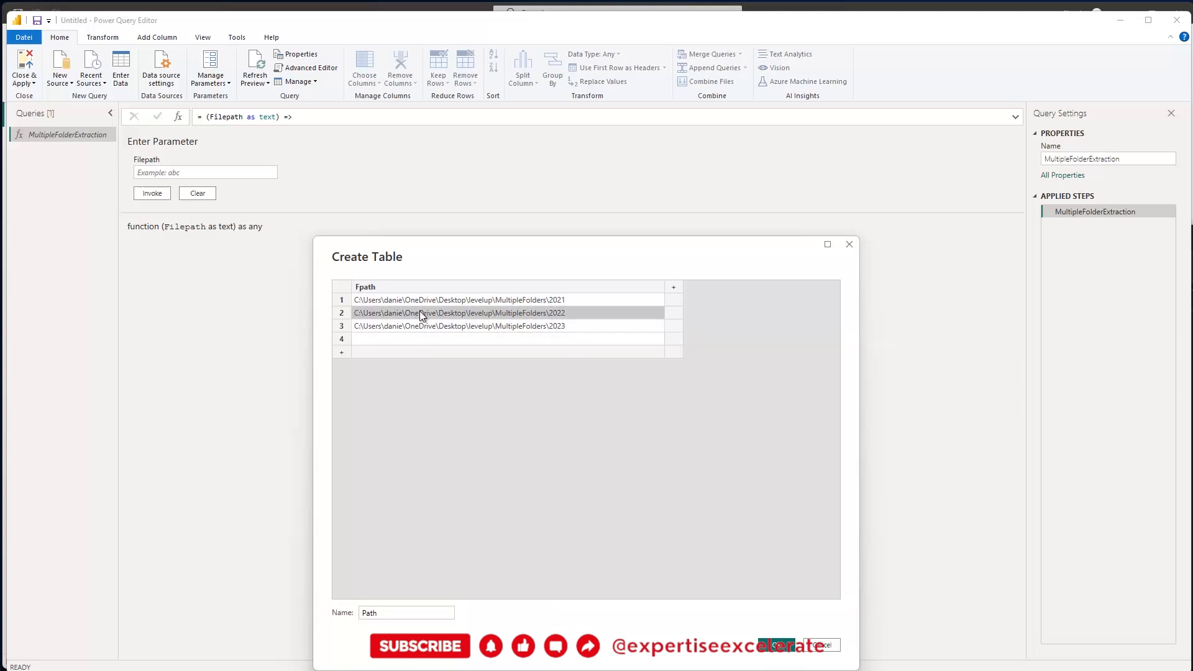
- Delete the empty fourth row and create the Path table
right_click(420, 341)
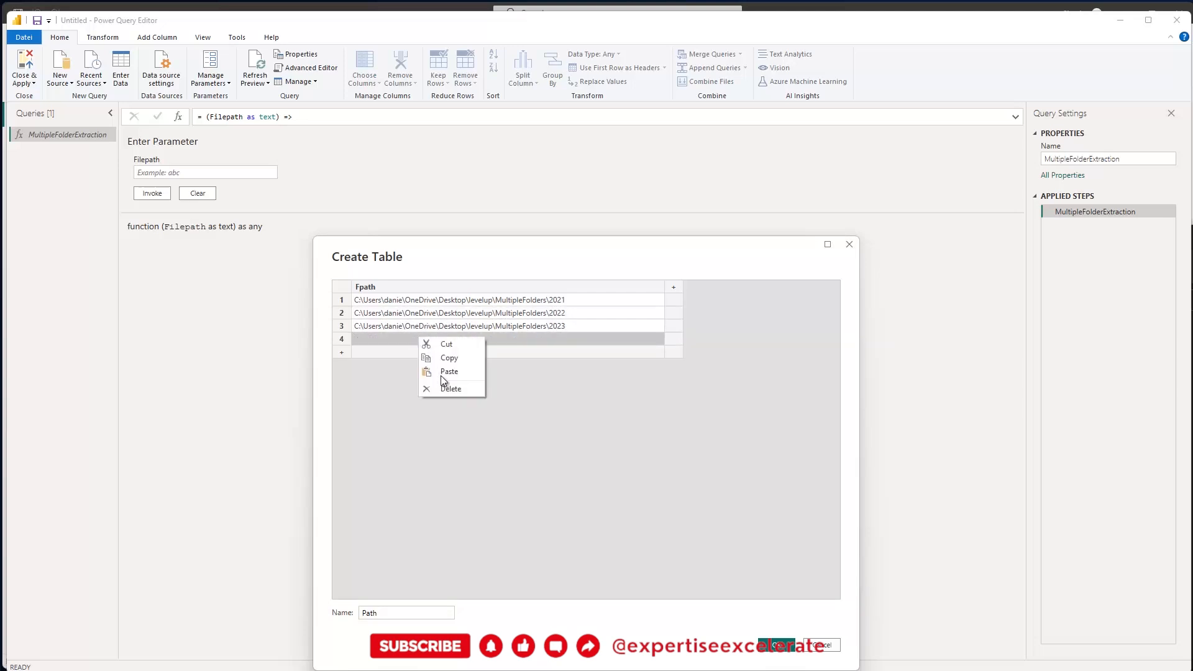
click(451, 389)
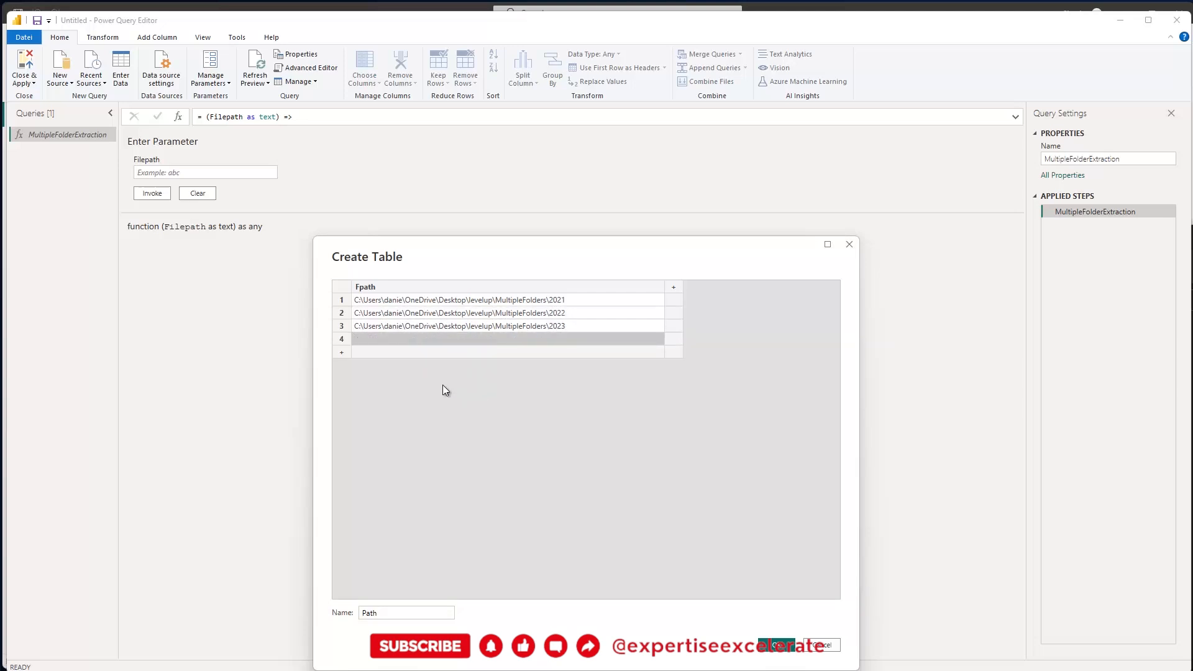
right_click(343, 340)
click(359, 400)
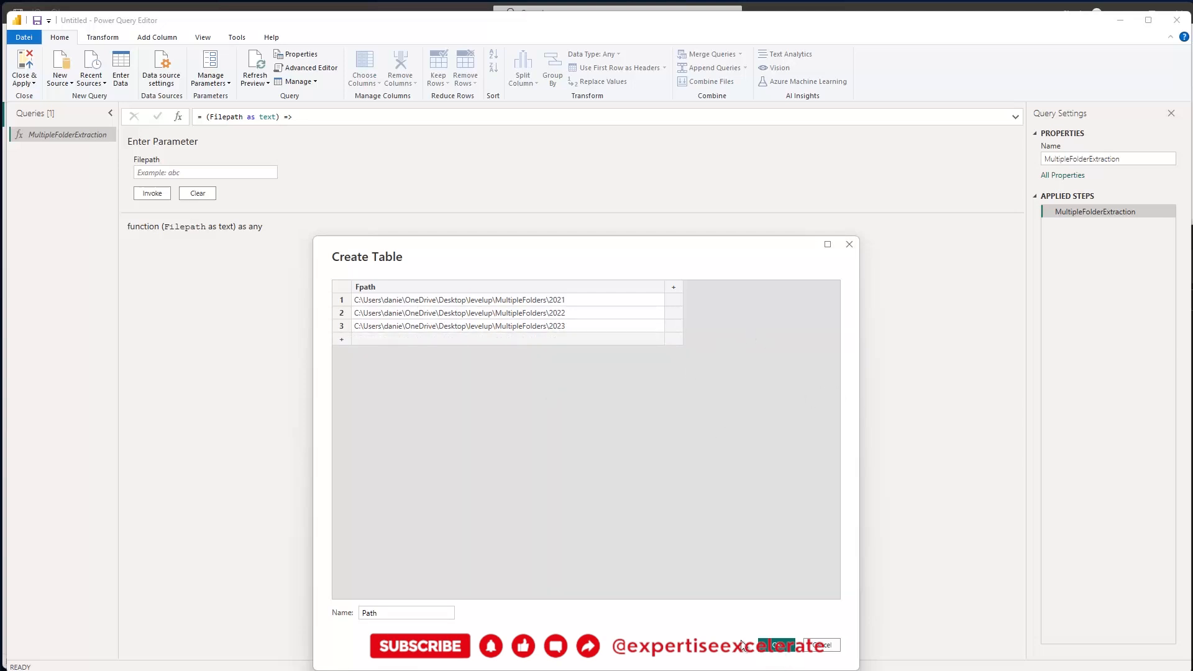
click(778, 644)
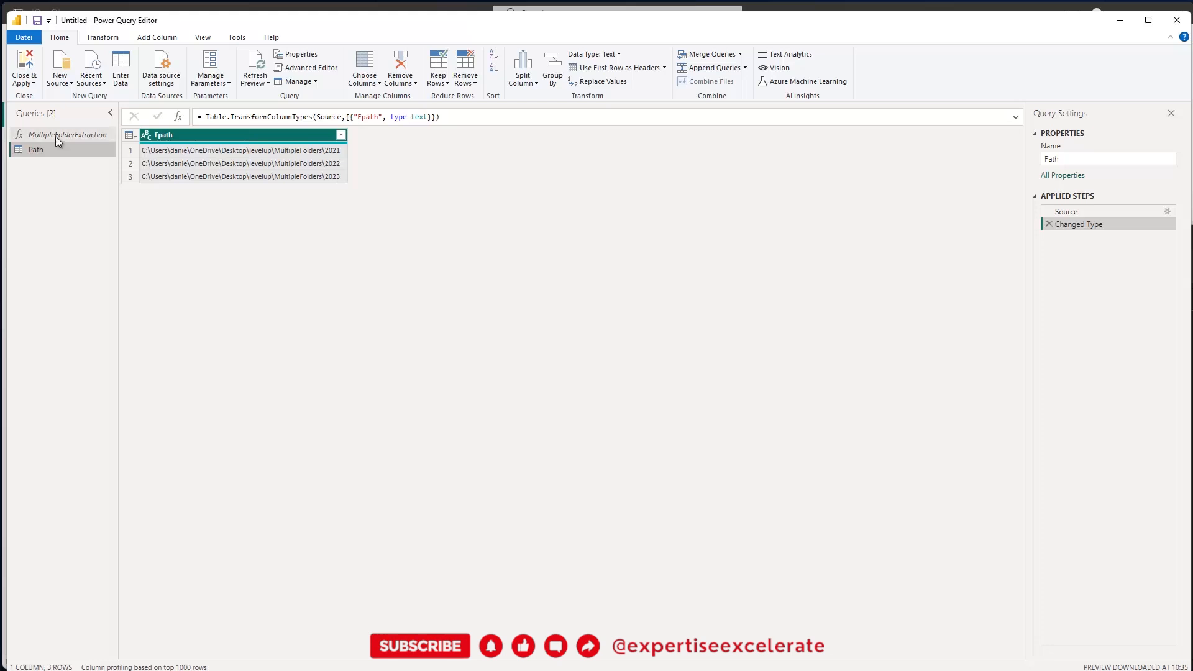
- Invoke the MultipleFolderExtraction function as a new column of the Path table, with the Fpath column as the Filepath argument
click(163, 40)
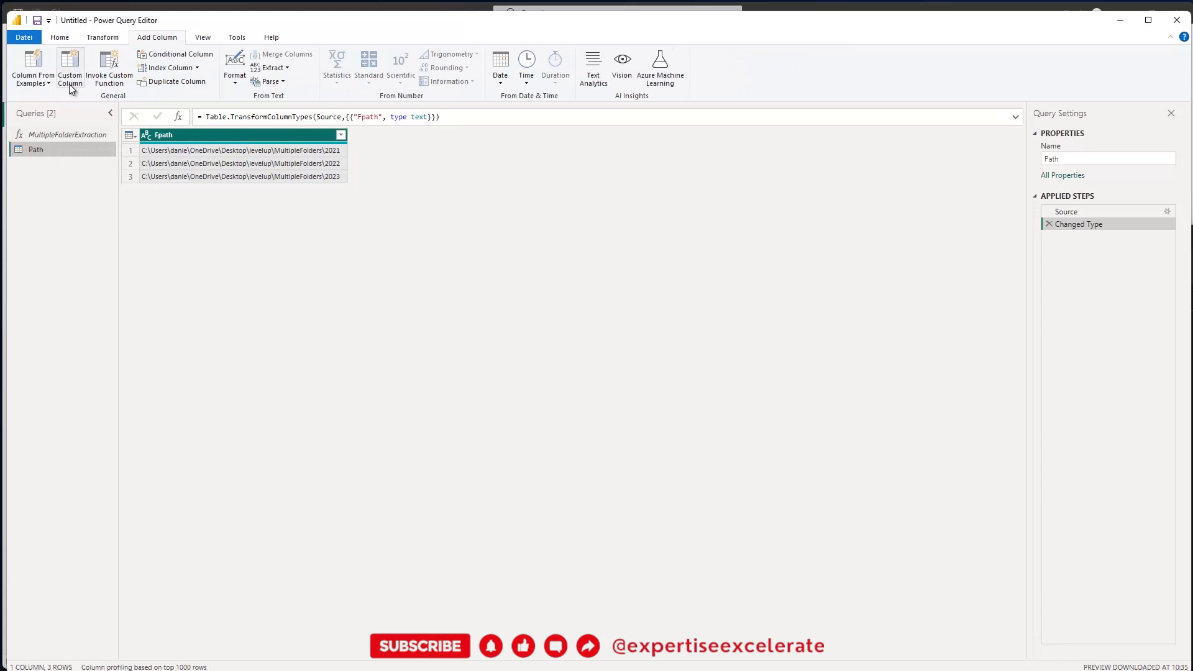
click(111, 78)
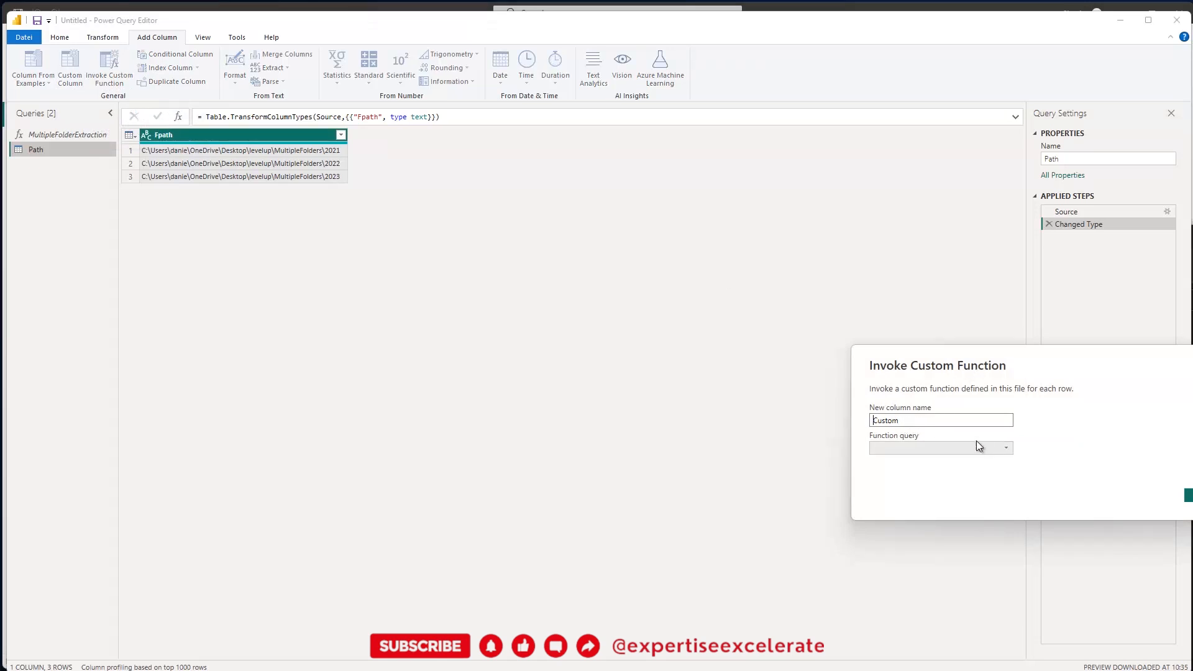
click(1009, 453)
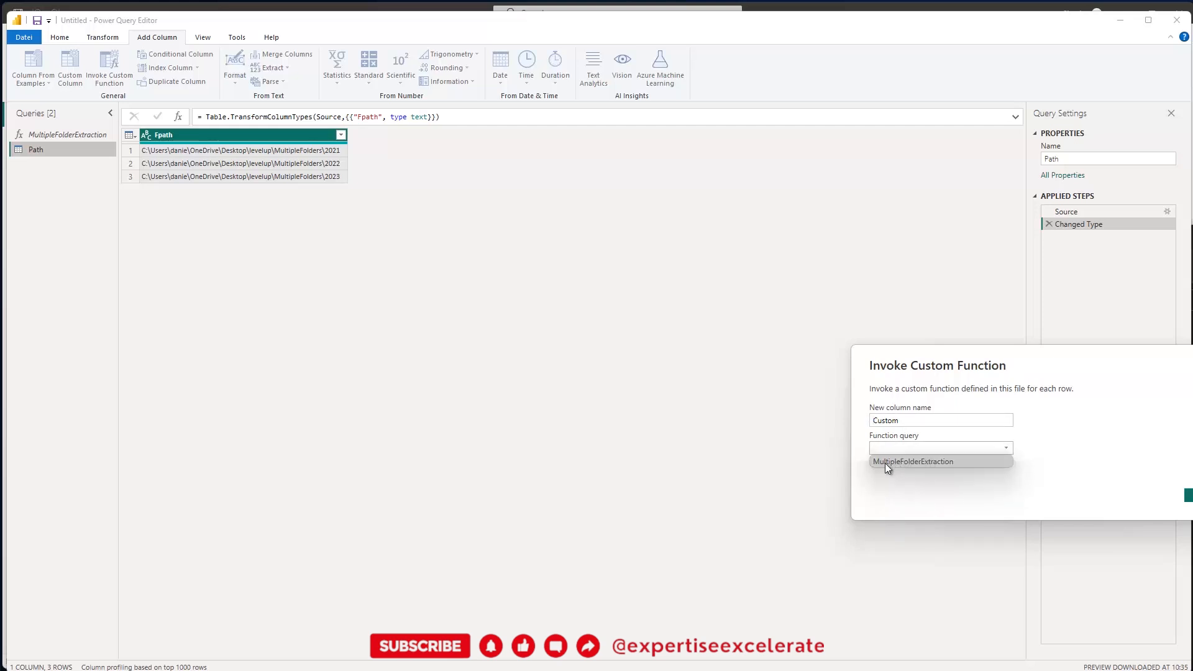
click(921, 466)
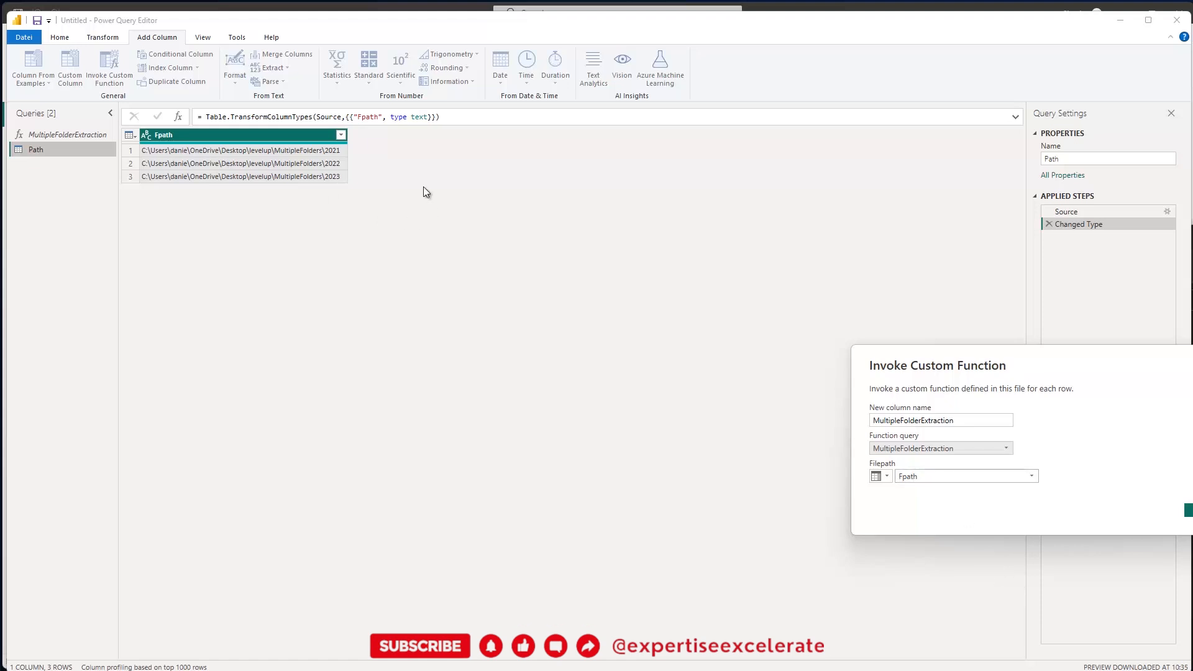
click(962, 476)
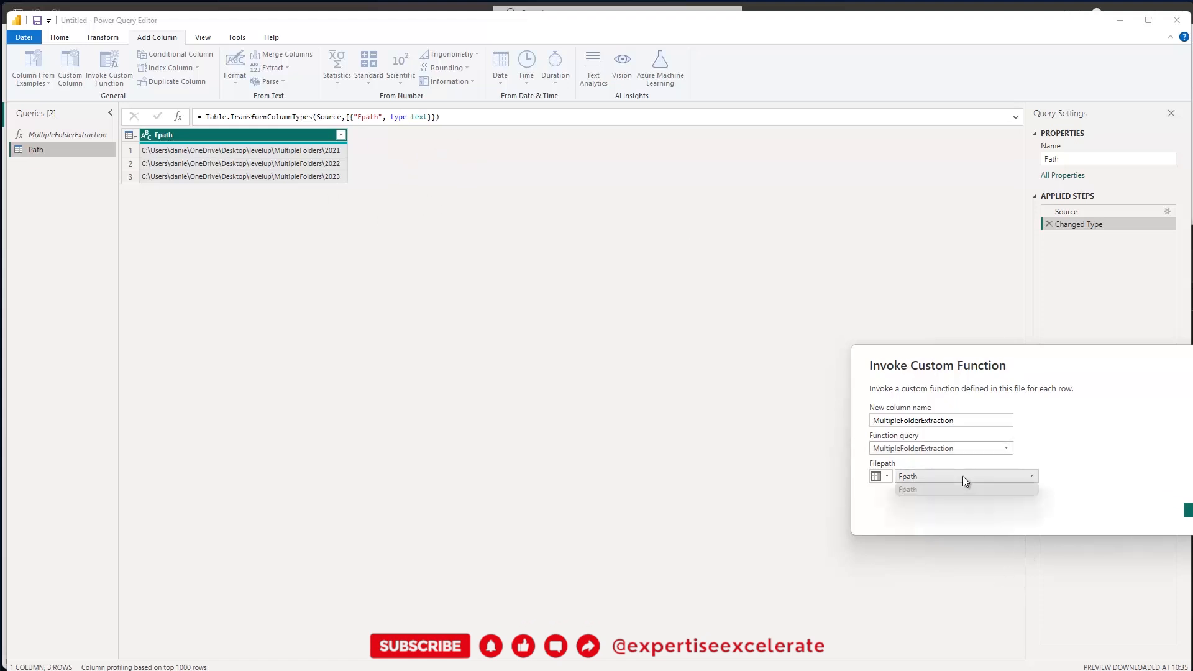
click(930, 489)
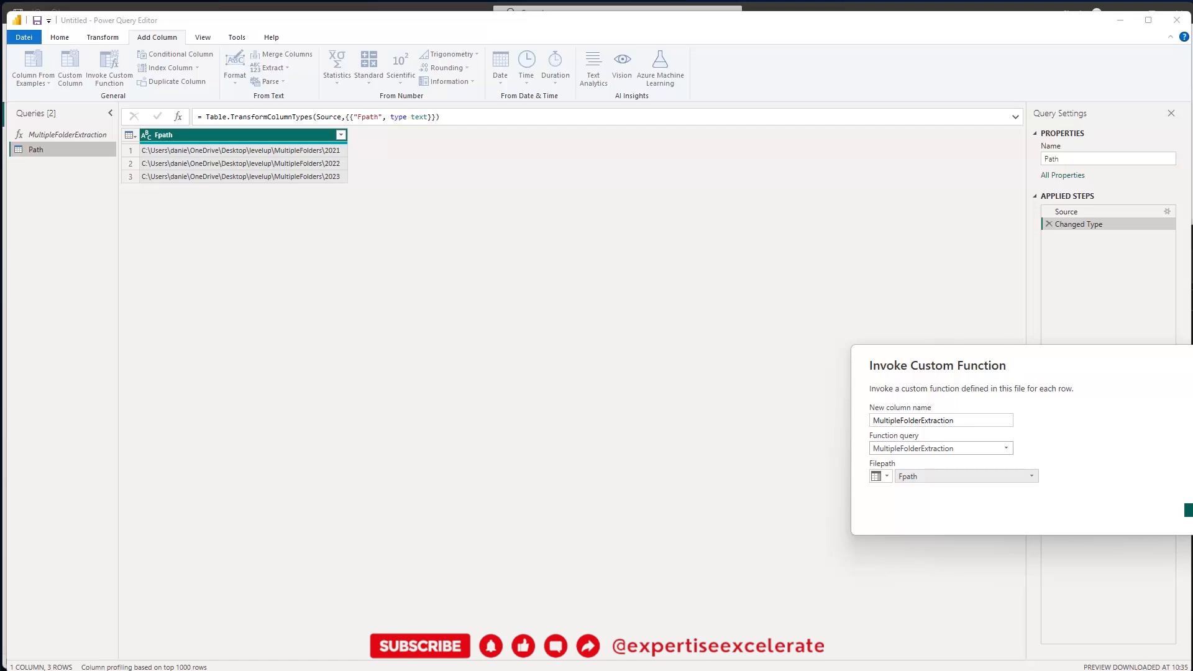
click(1187, 510)
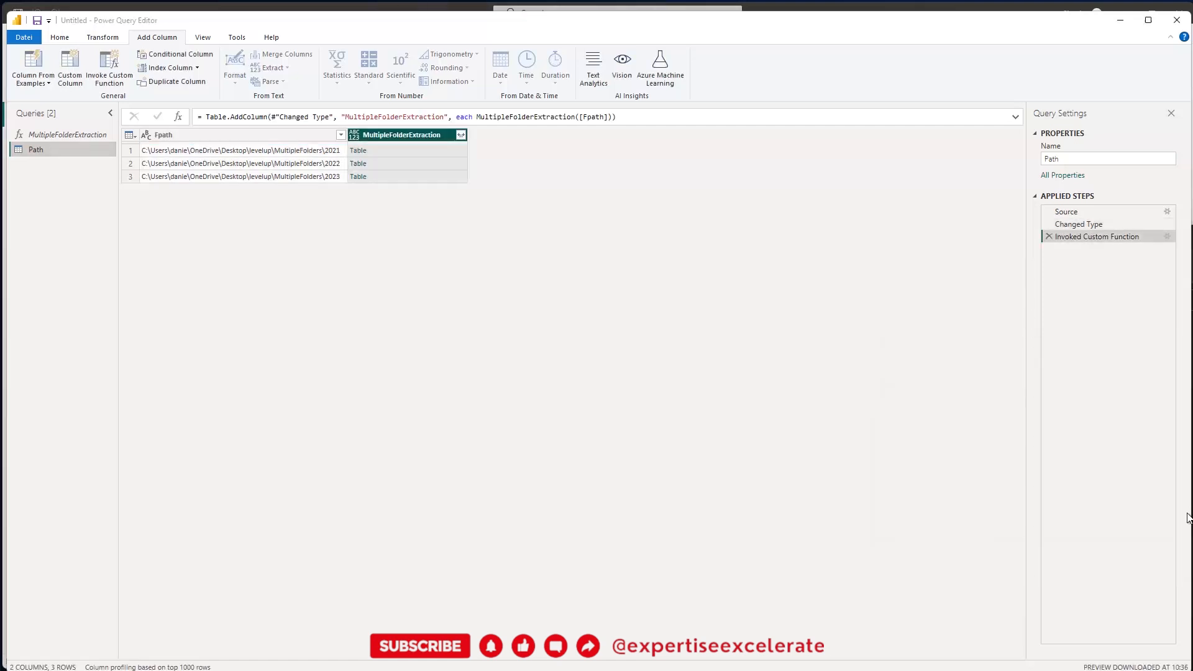
- Preview each year's nested table, expand MultipleFolderExtraction into Year, Product and Revenue without a prefix, and remove the Fpath column
click(386, 151)
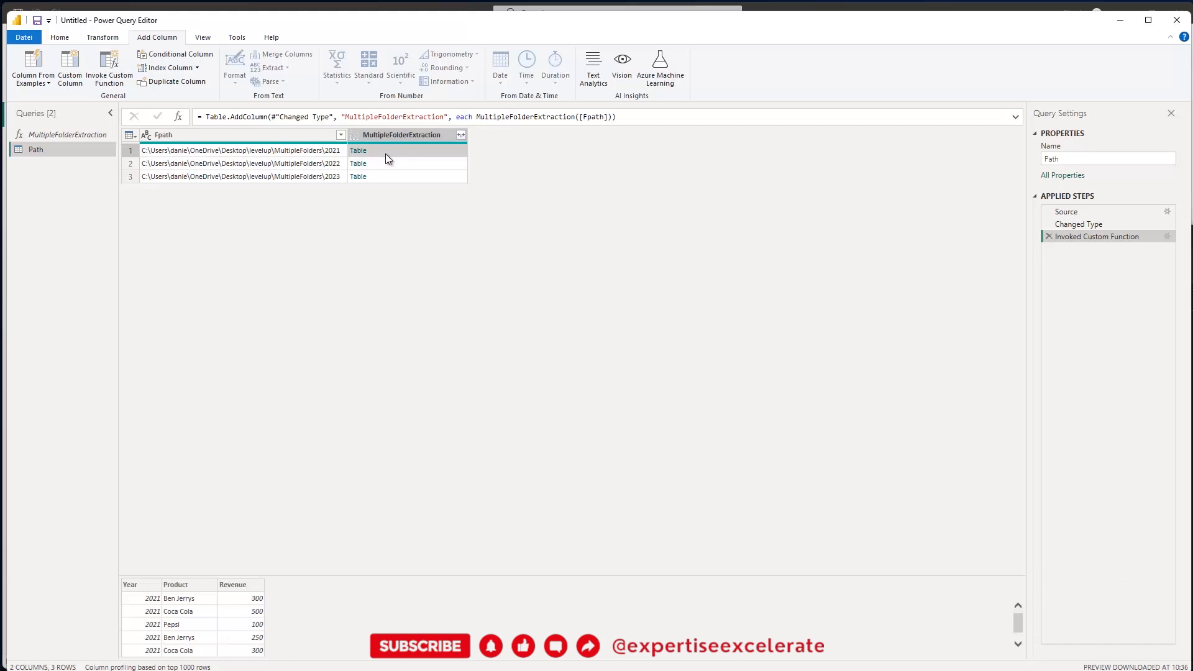
click(381, 165)
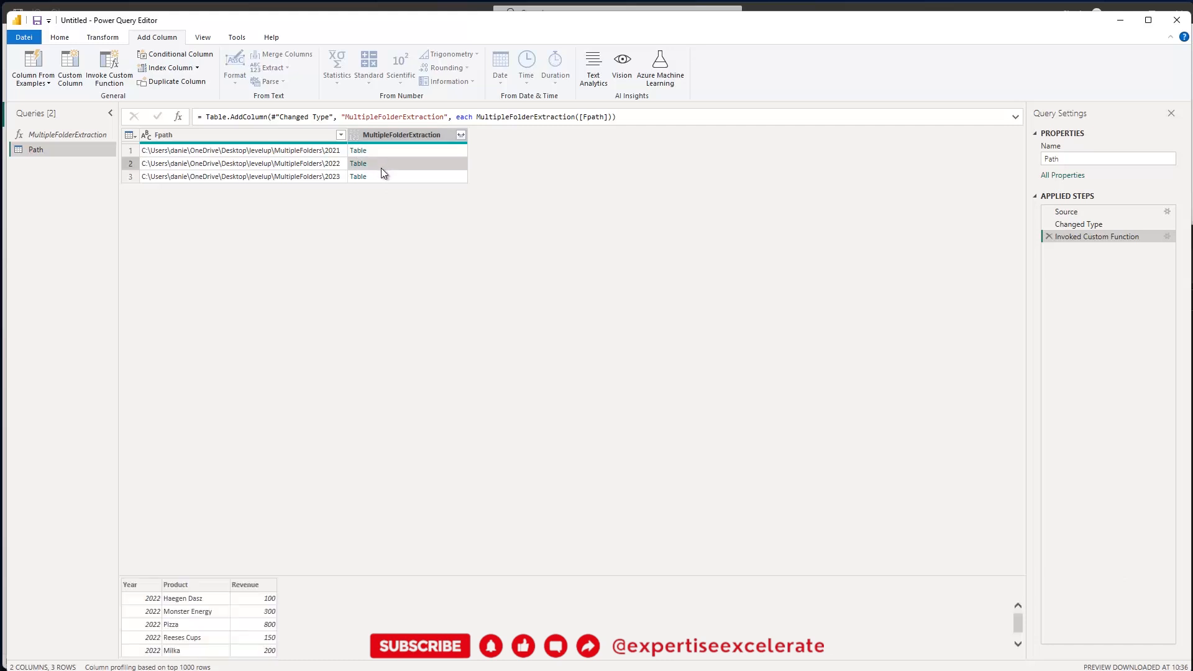
click(382, 178)
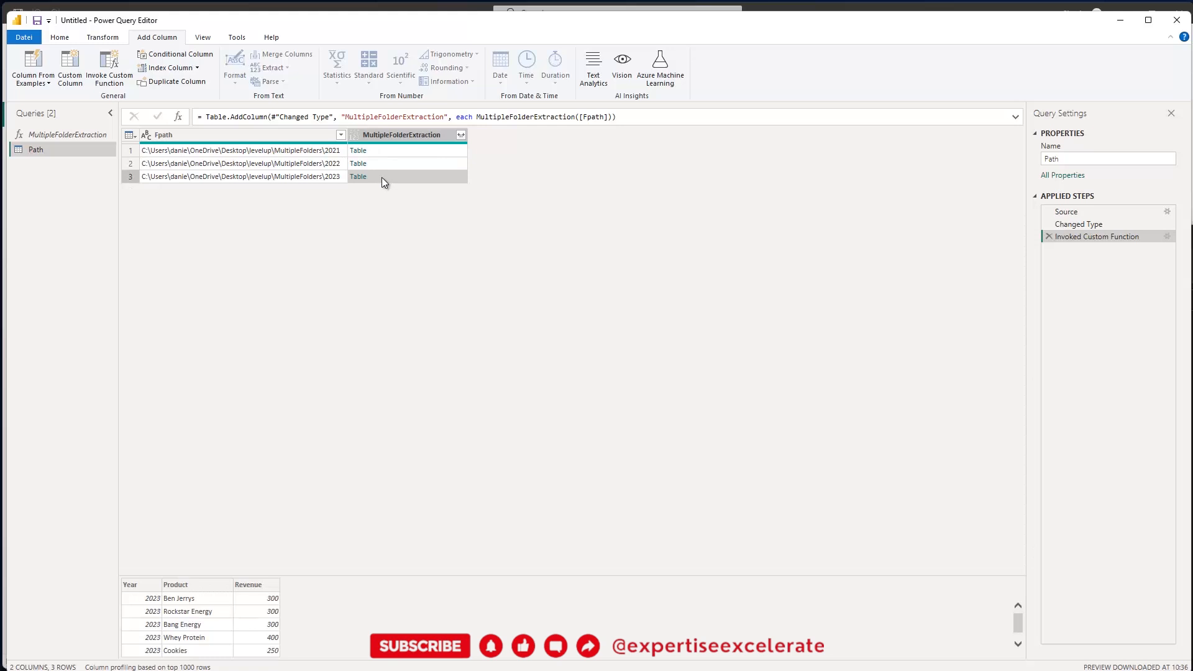
click(459, 135)
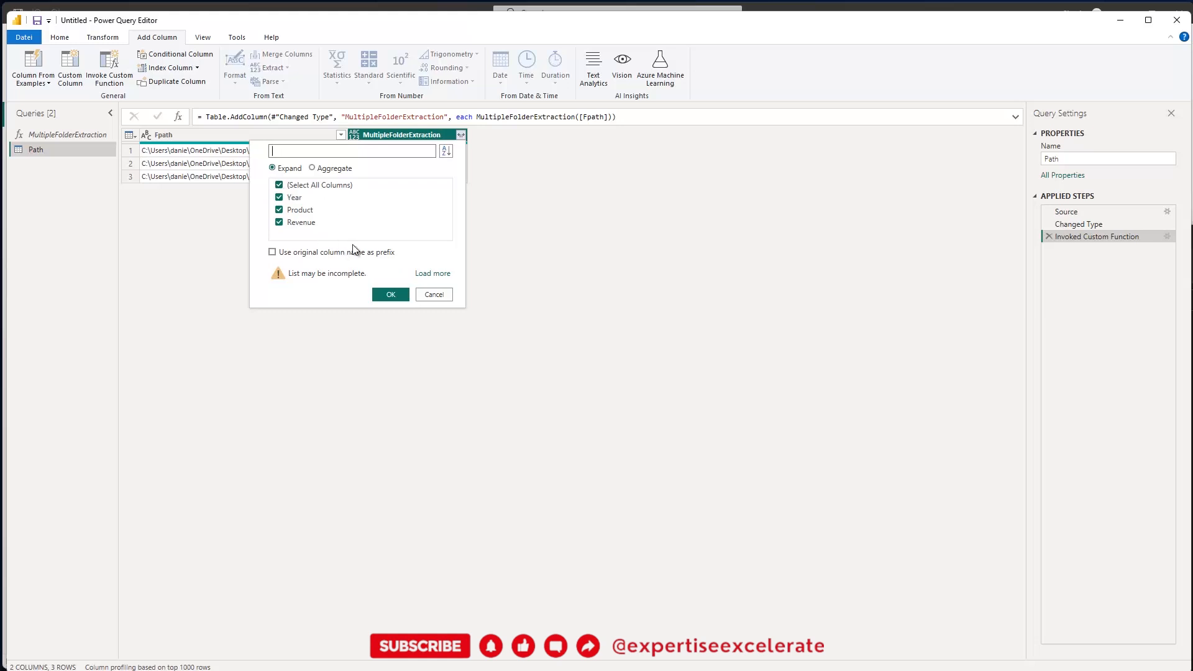
click(383, 294)
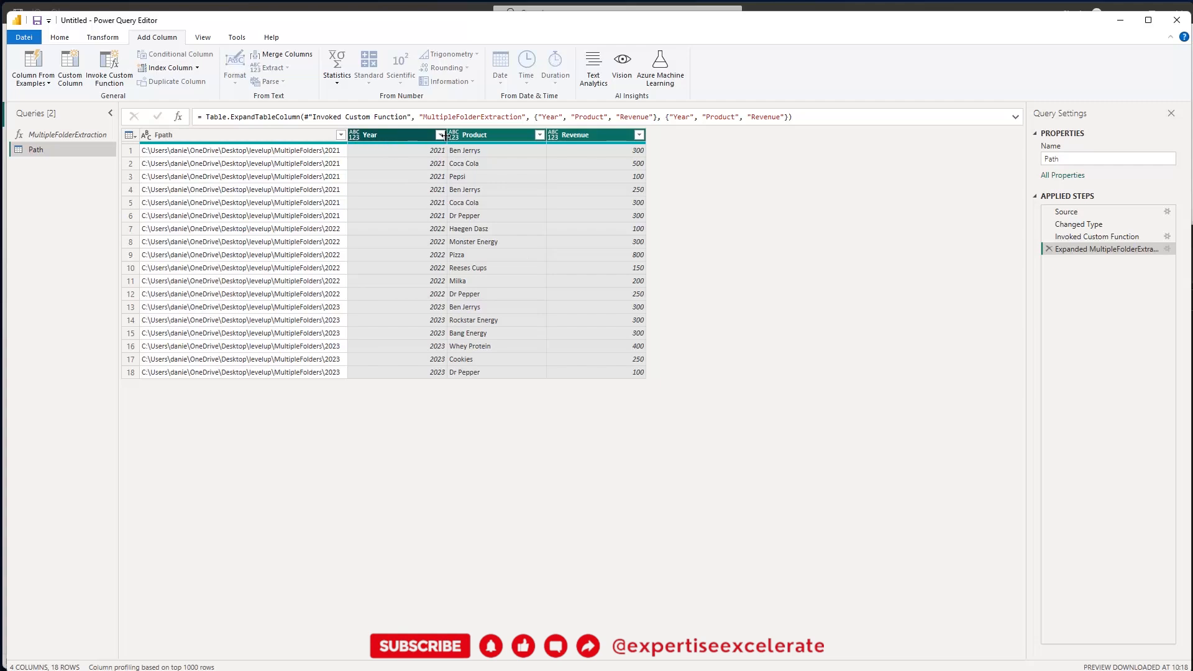
right_click(217, 136)
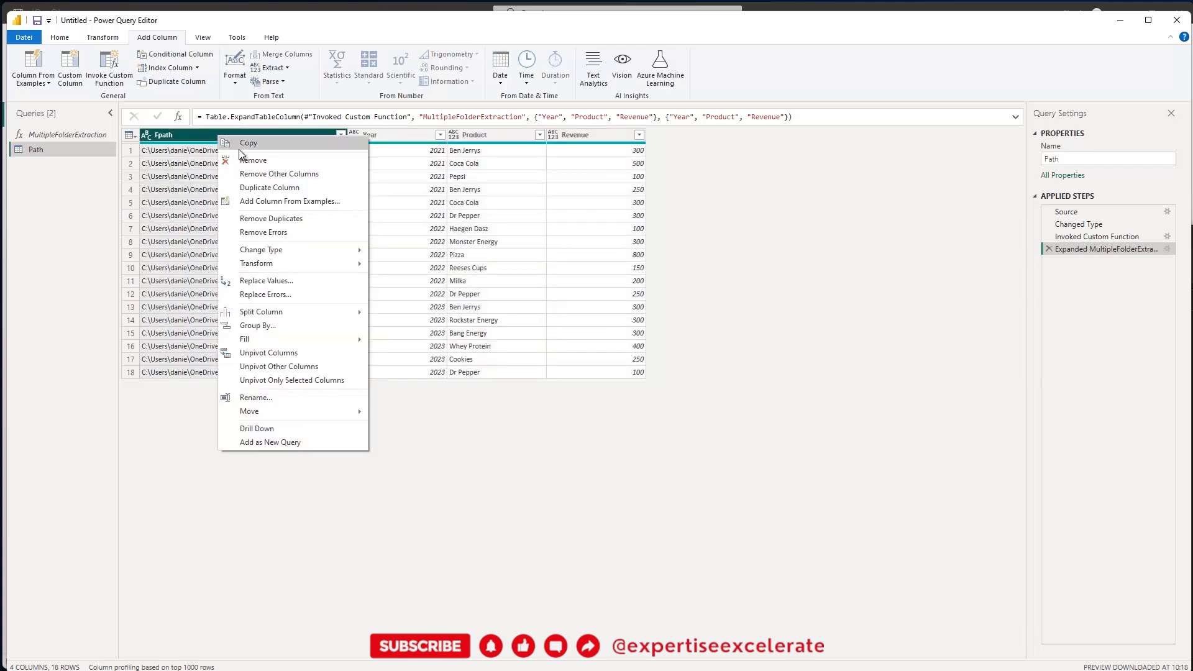
click(266, 161)
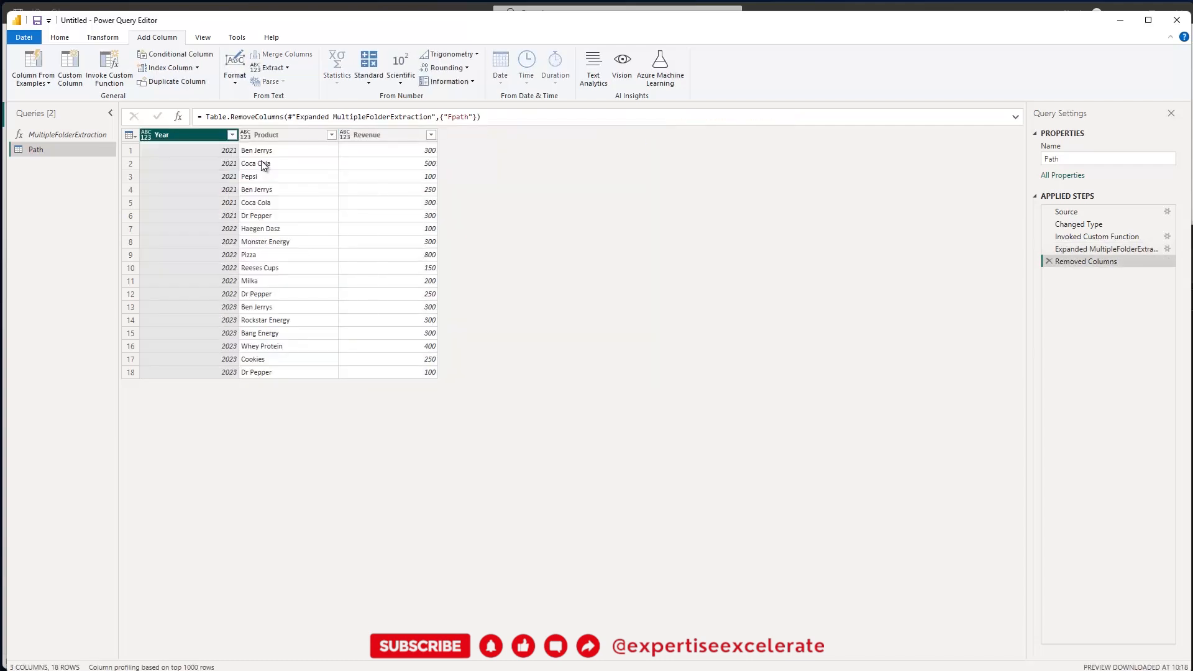
- Set the column types to whole number for Year, text for Product and fixed decimal number for Revenue, and apply the query to the report
click(147, 135)
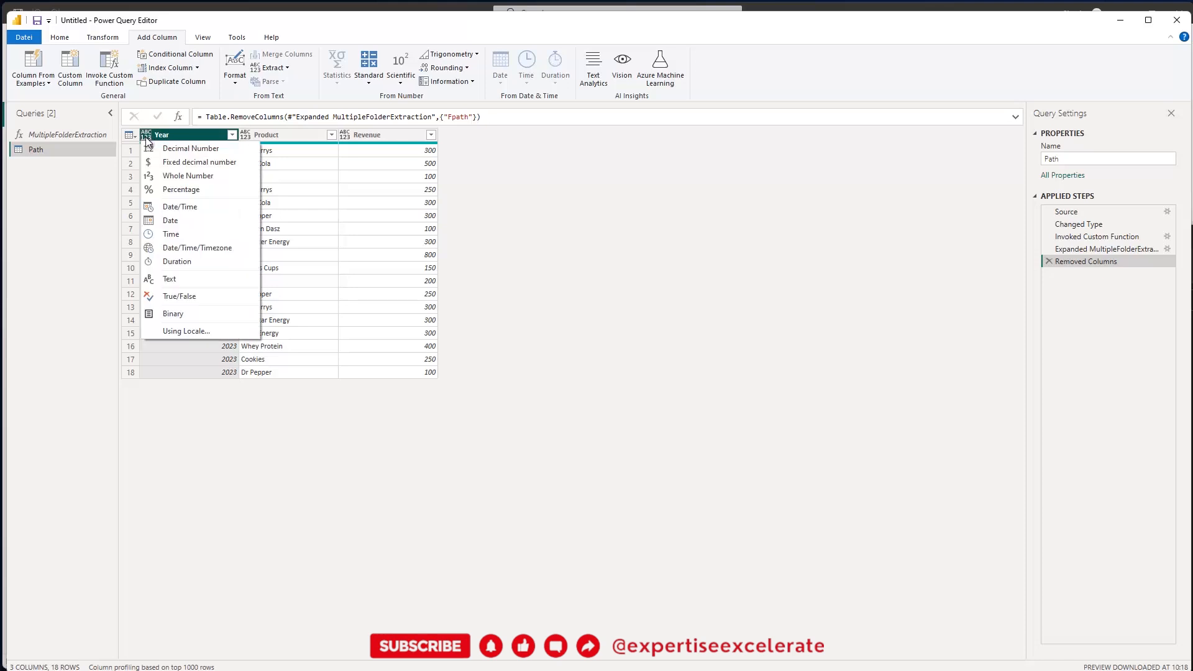
click(177, 174)
click(245, 135)
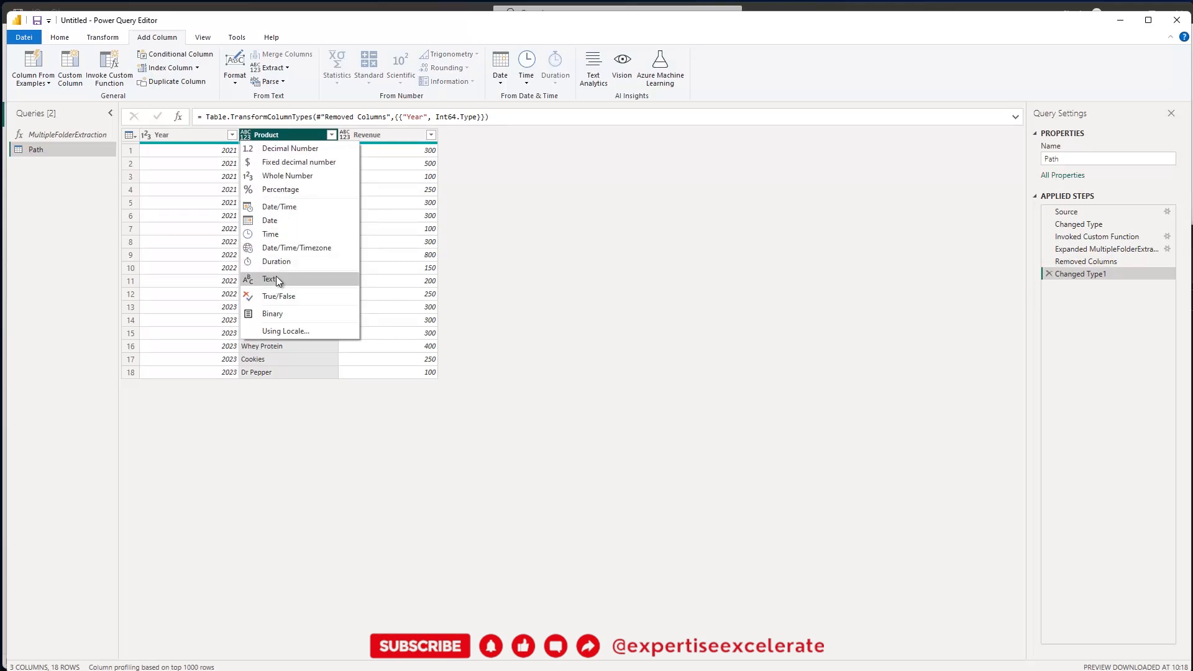
click(274, 279)
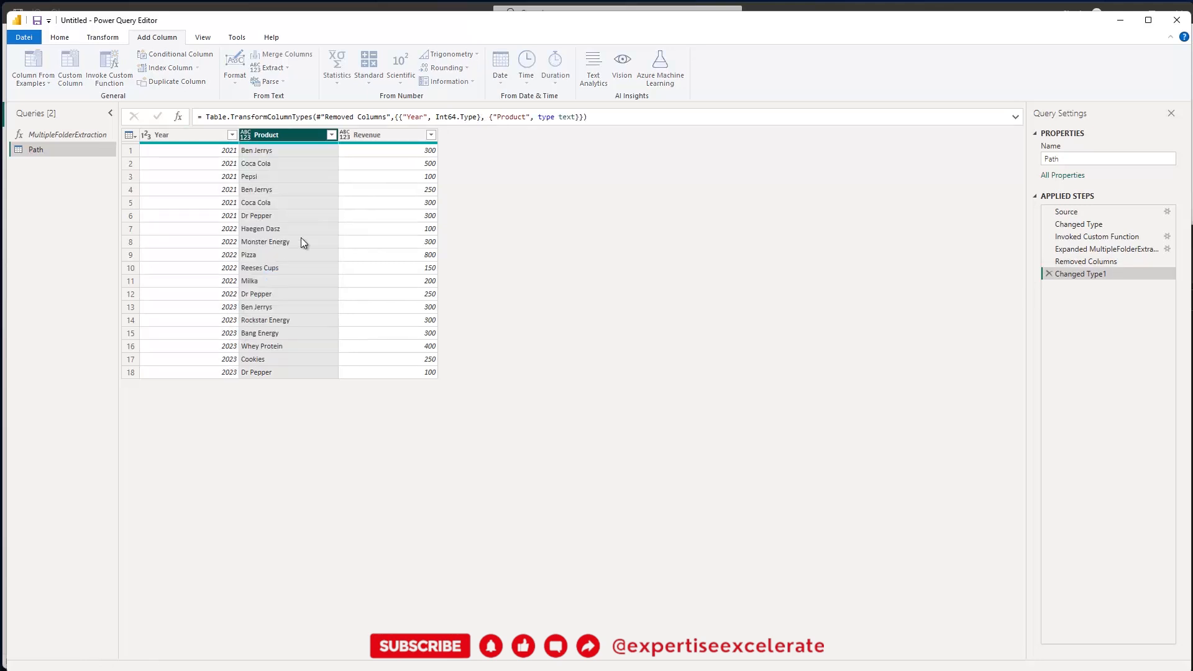
click(345, 135)
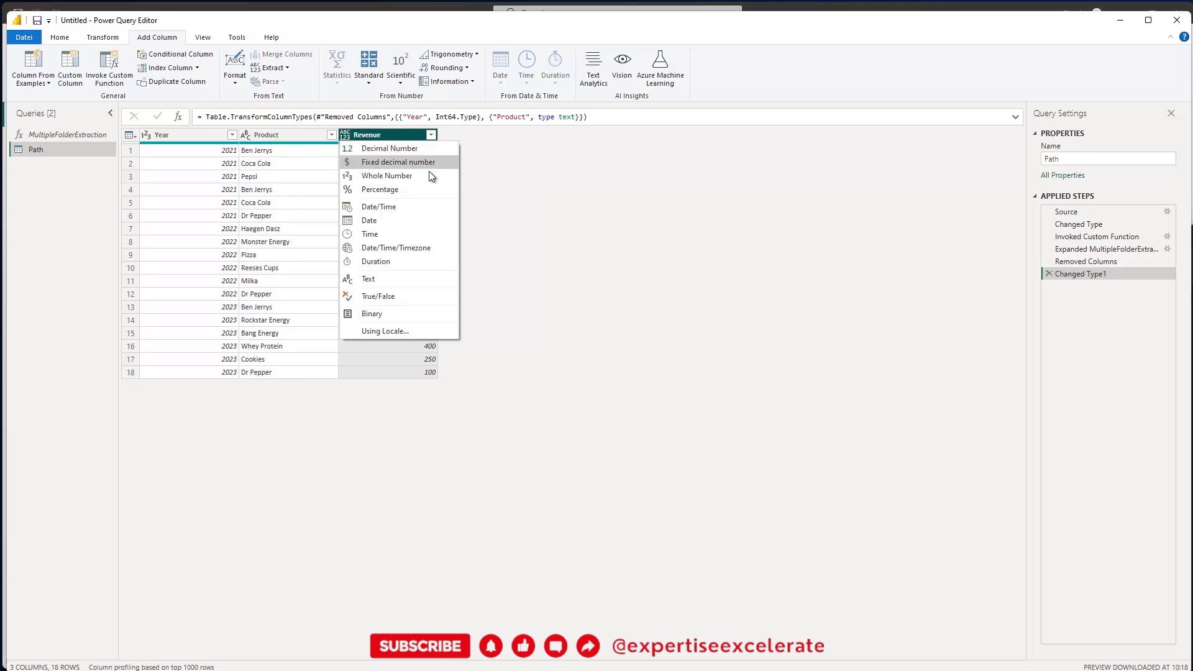
click(402, 162)
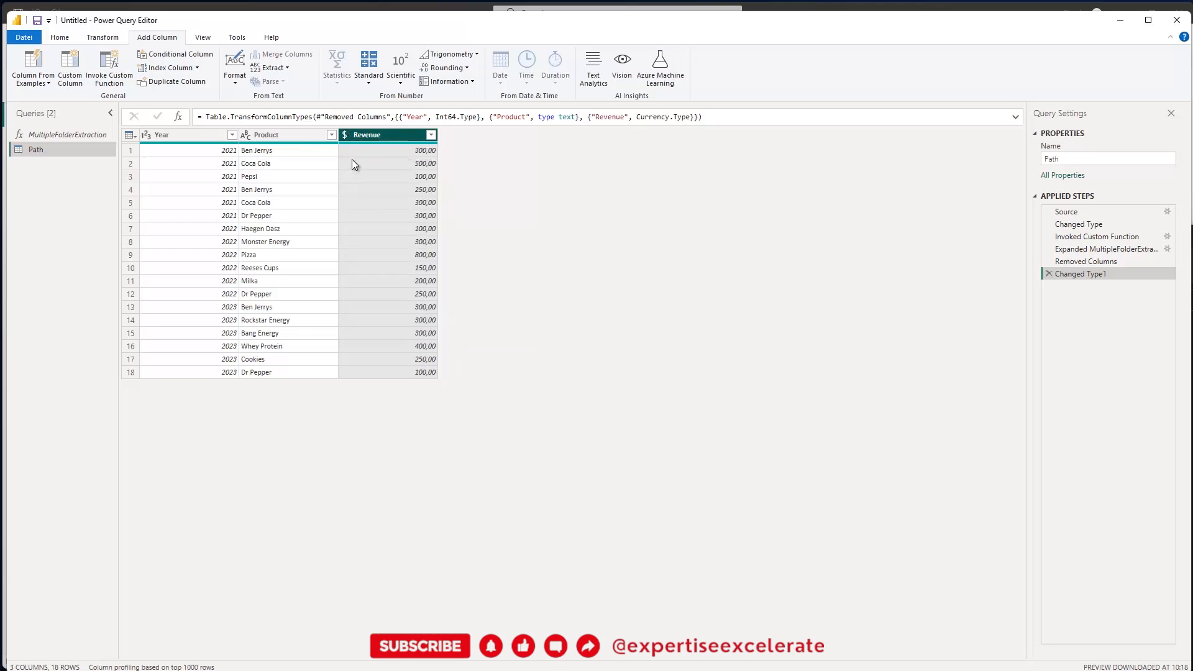
click(60, 38)
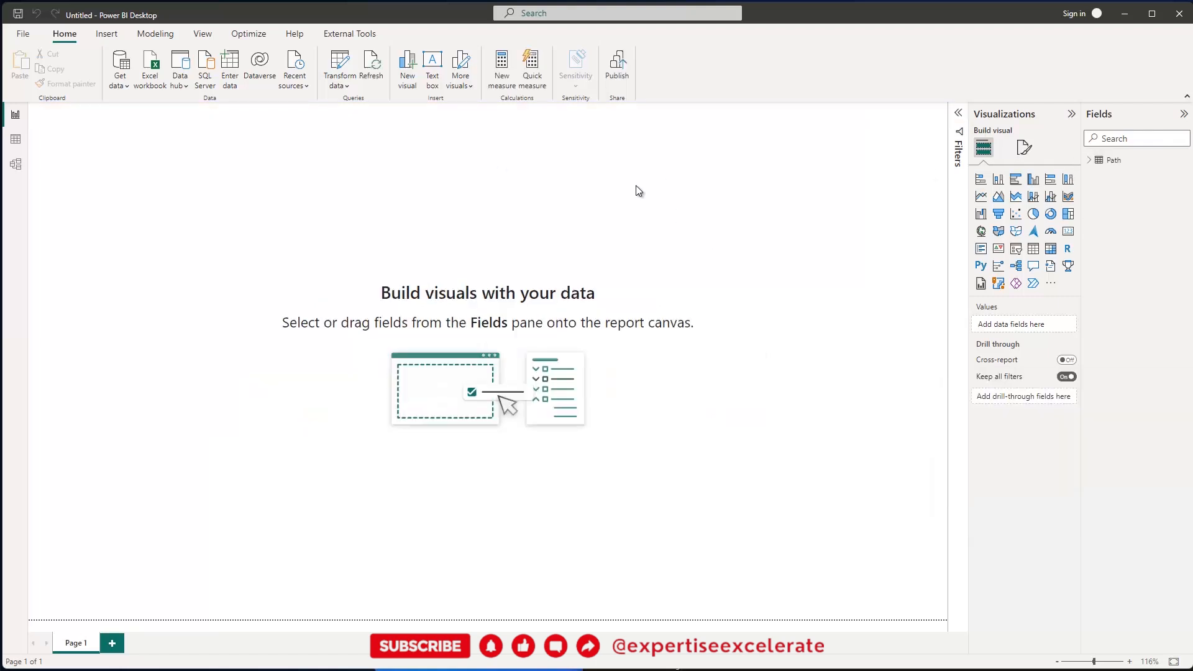
- Expand the Path table to check its loaded fields, and go back from the 2022 folder in File Explorer
click(1089, 161)
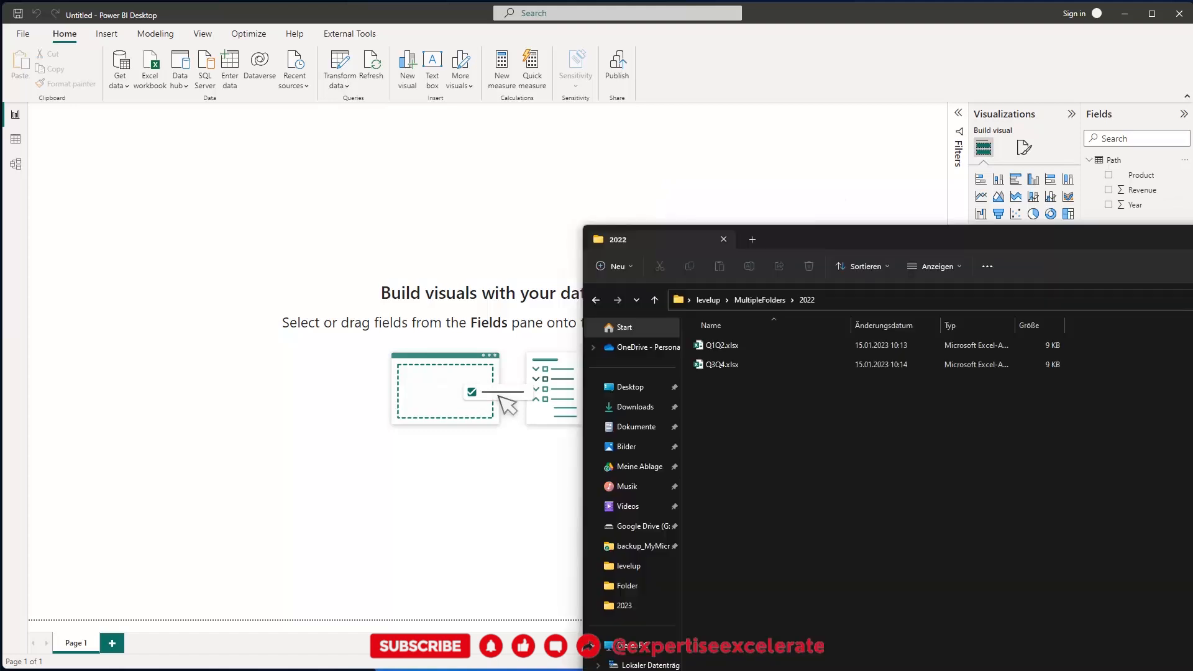
drag(1192, 169, 937, 196)
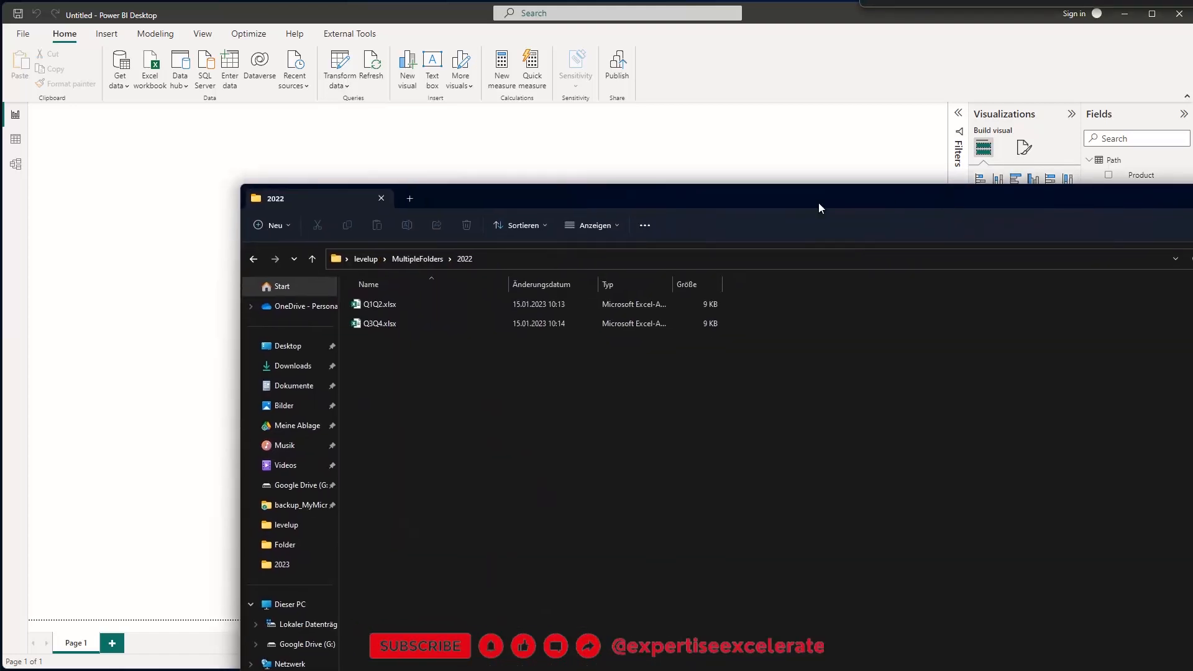
click(254, 258)
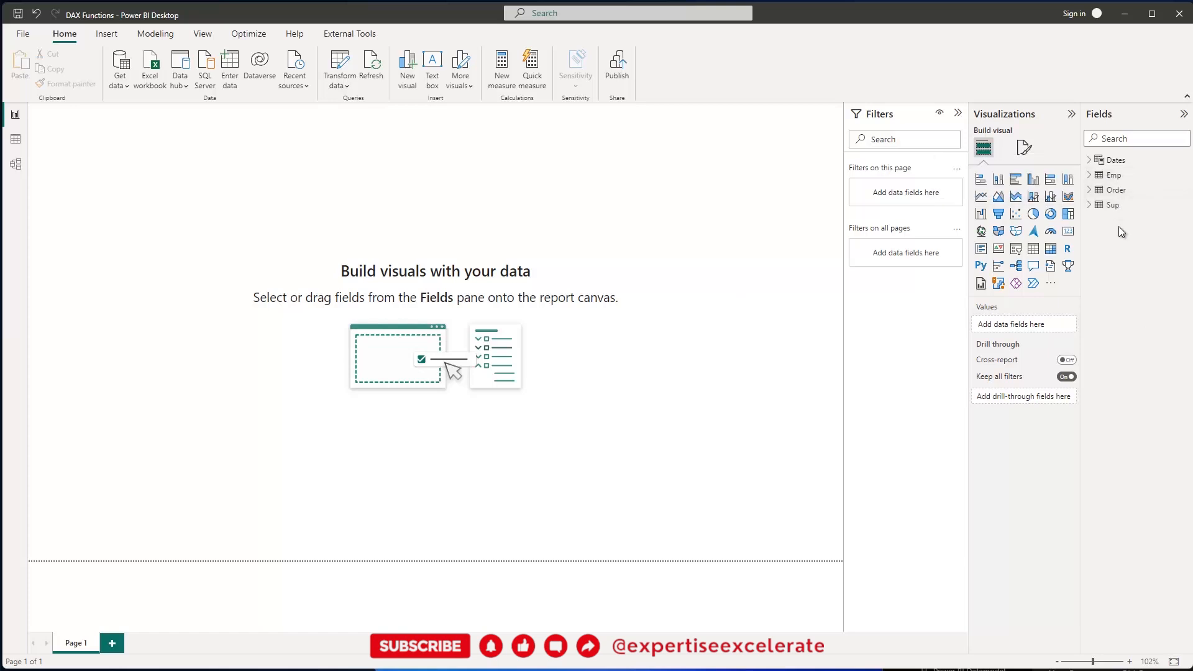
- Examine the full DAX formula behind the Dates table in the DAX Functions report, from its start and end dates to the text columns
click(1117, 162)
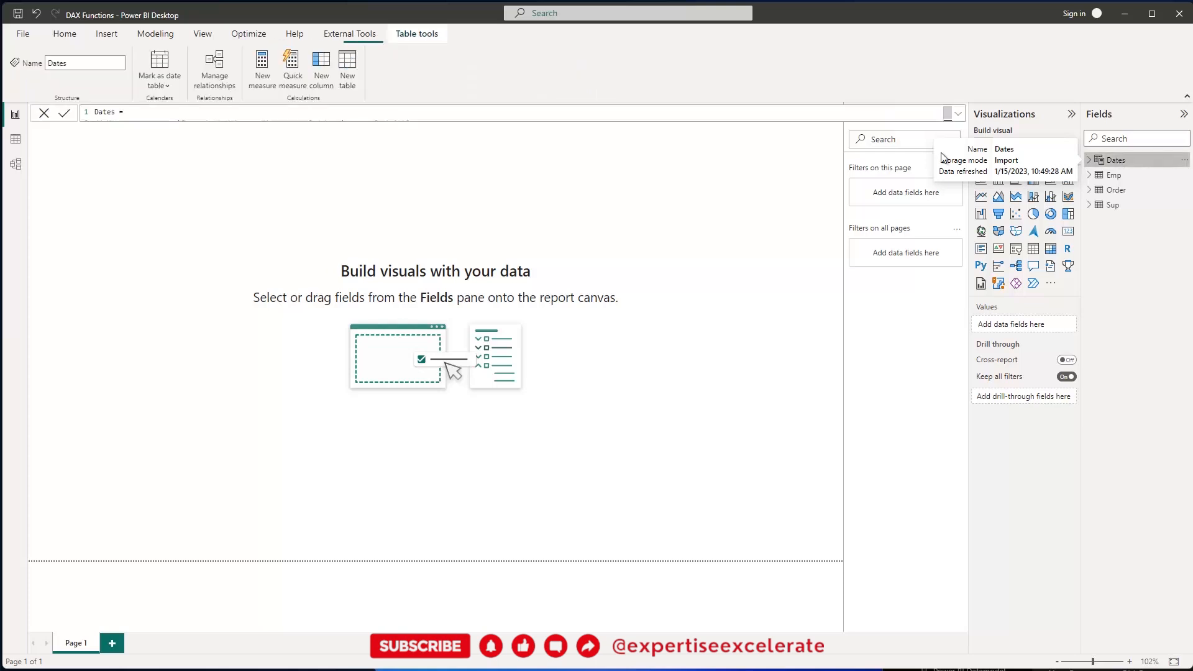
click(958, 115)
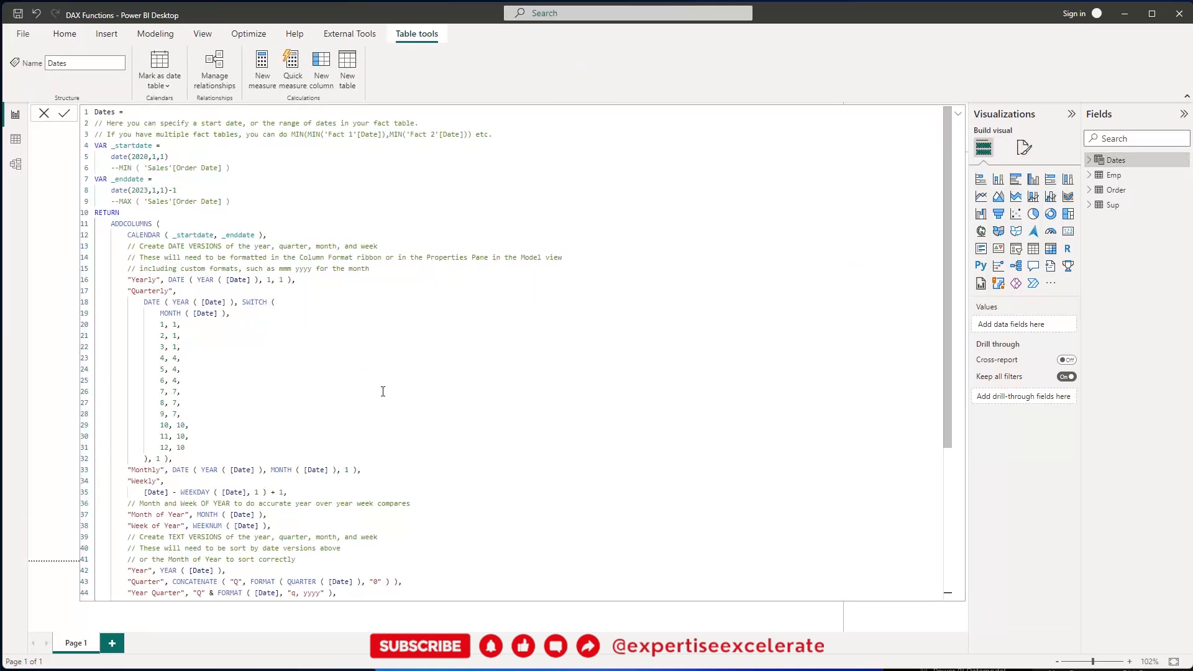
ctrl+scroll(362, 387, up, 5)
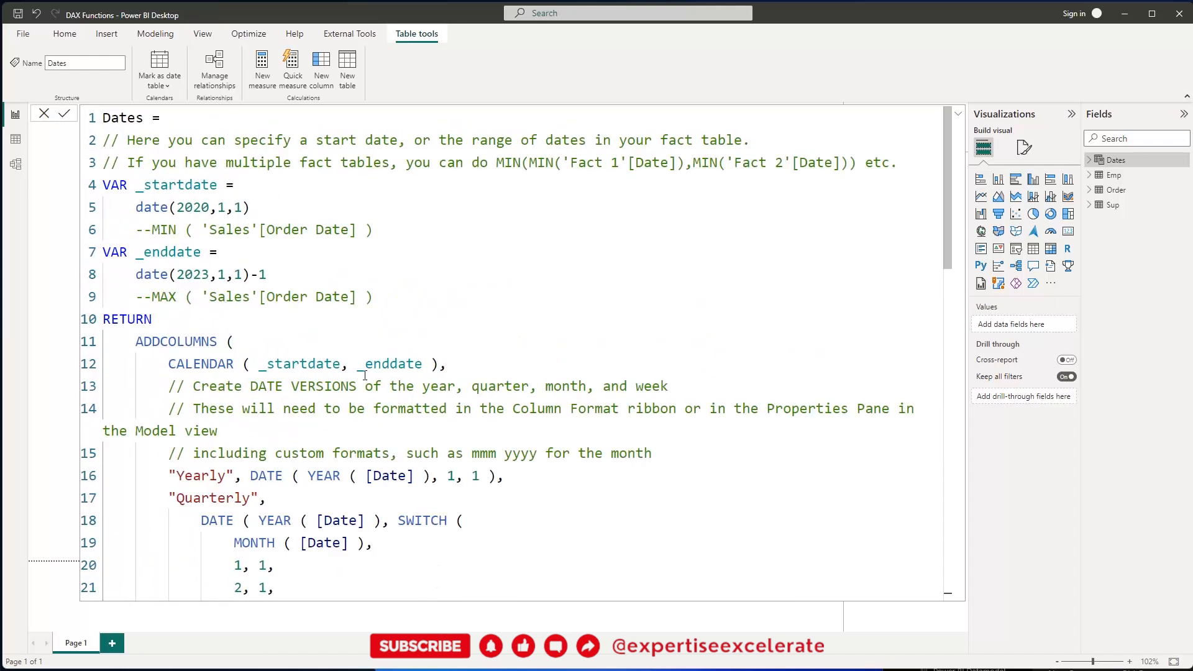
scroll(364, 383, down, 5)
scroll(366, 377, down, 2)
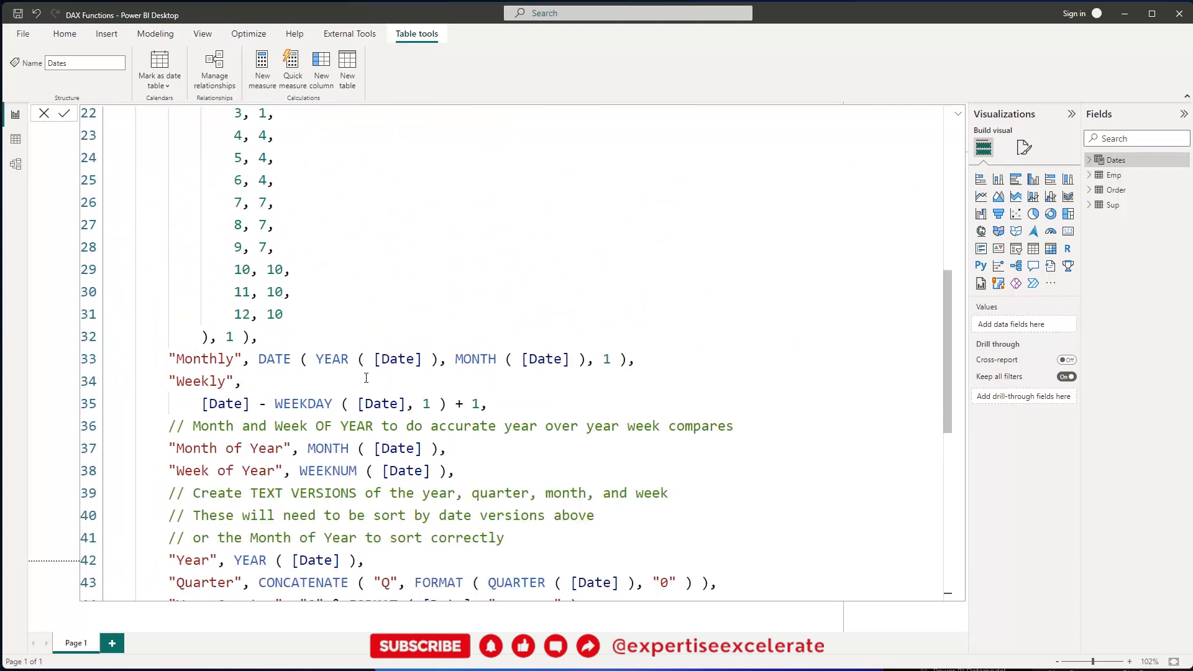
click(958, 118)
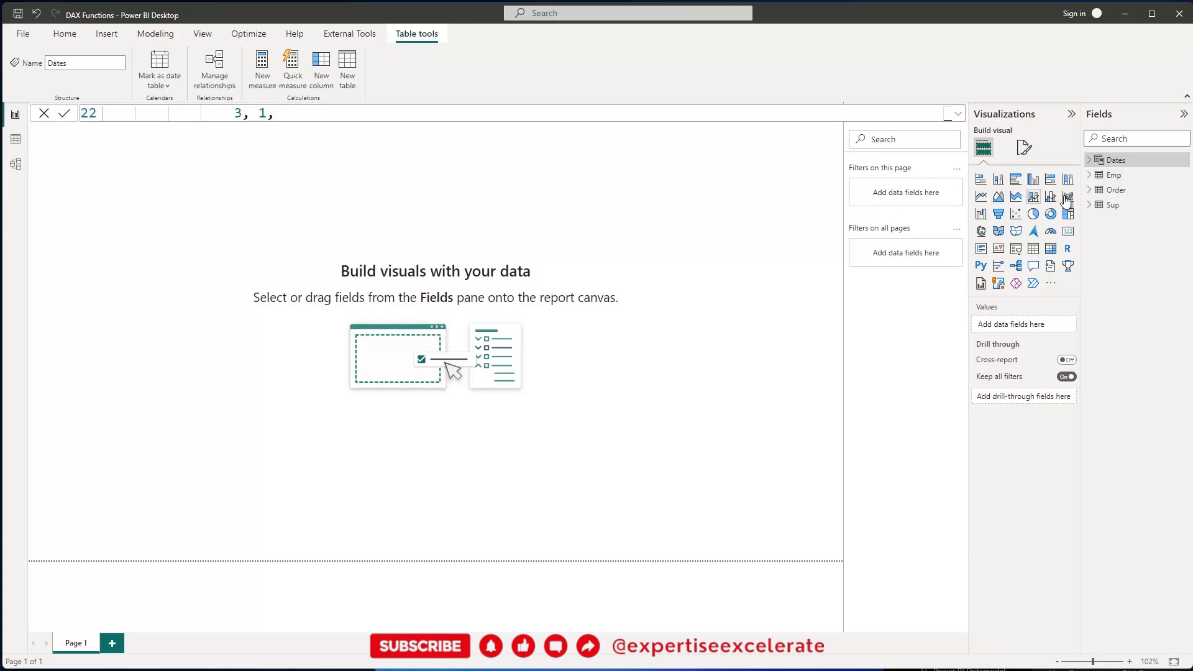
- Create a new measure in the Order table and name it TotalSales
click(1090, 191)
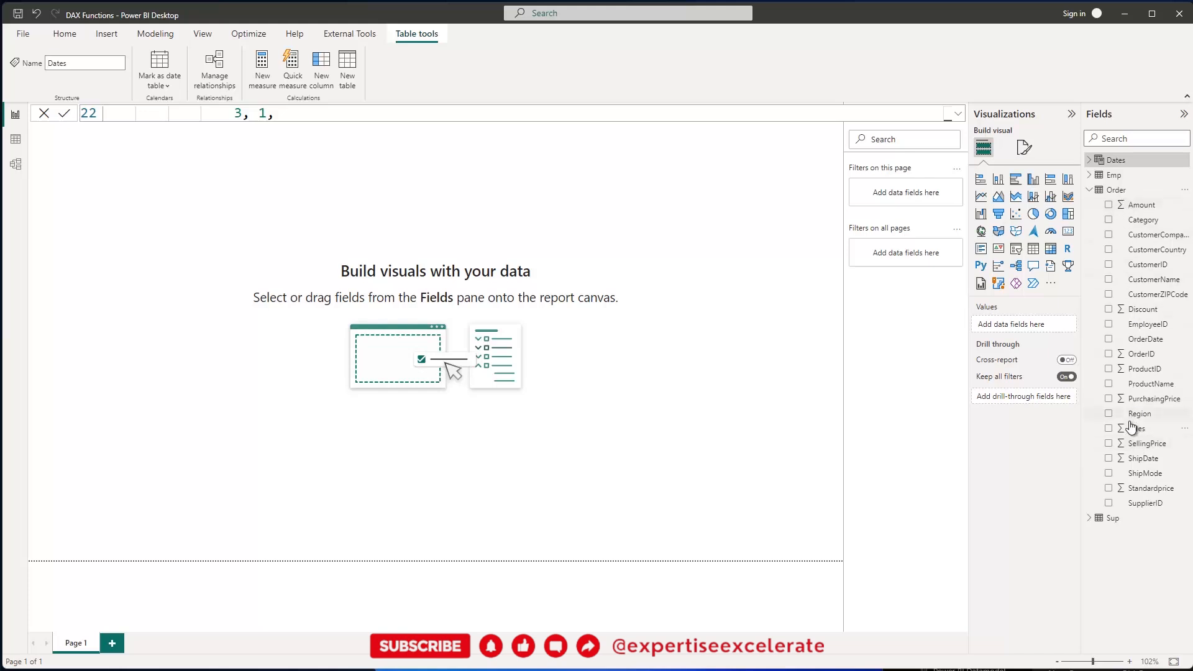
right_click(1108, 193)
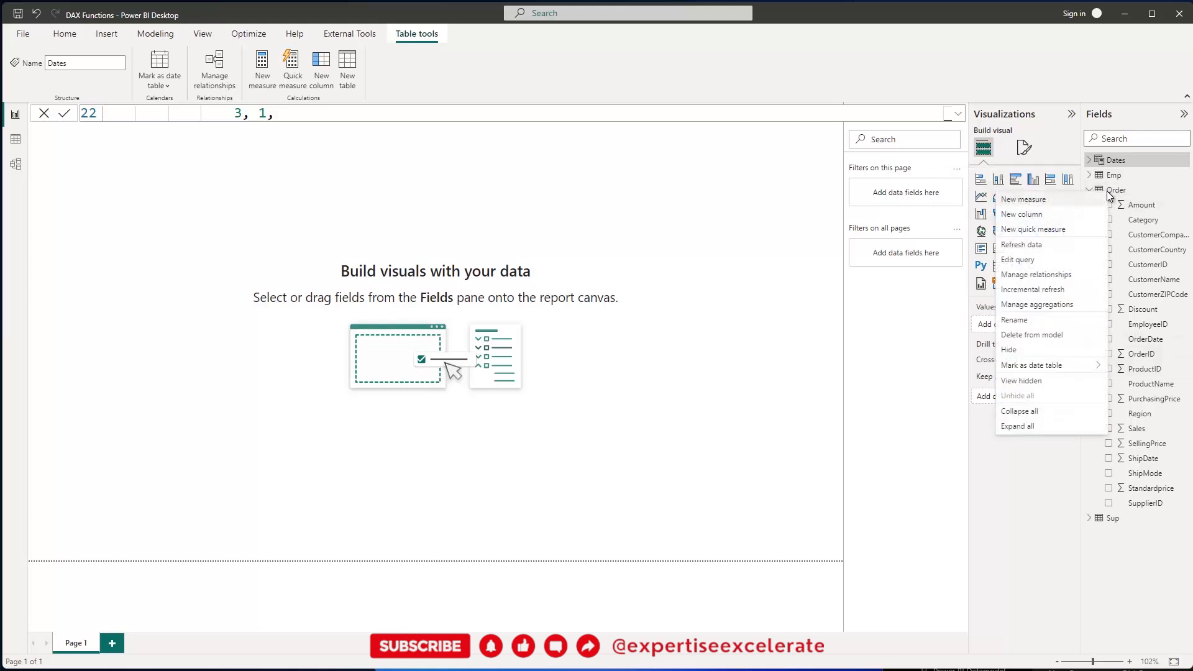
click(1047, 200)
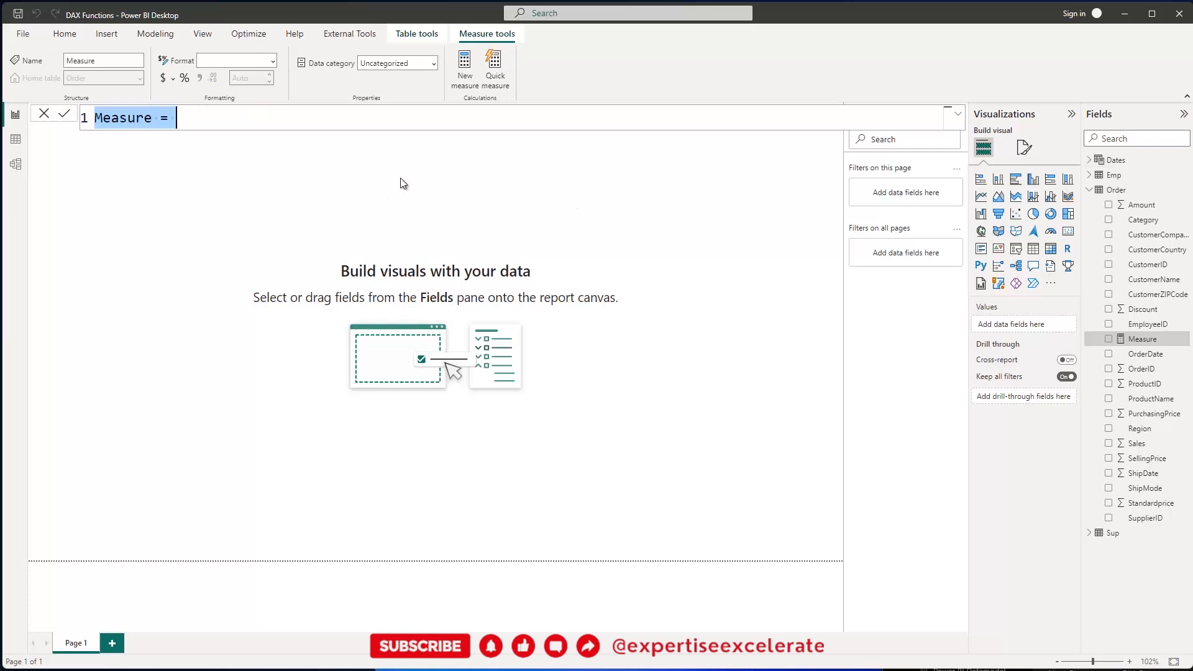
text(Total)
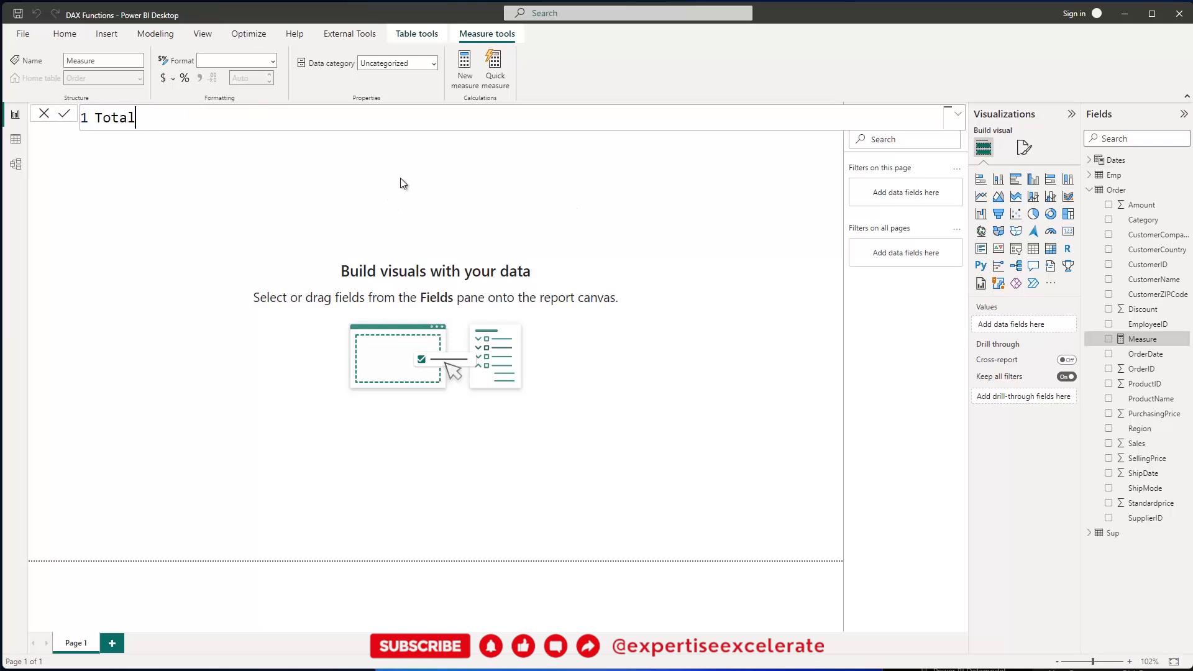
text(Sales =)
key(shift+Return)
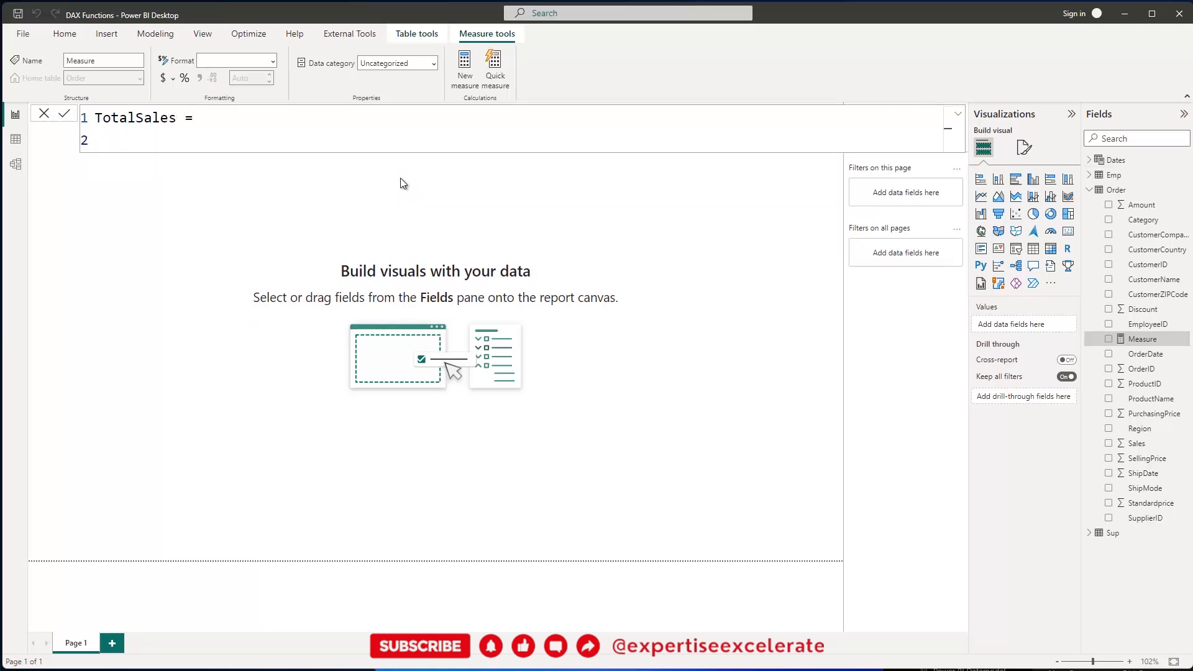
- Define TotalSales as SUMX('Order','Order'[Amount]*'Order'[SellingPrice]) and commit the measure
text(Sumx()
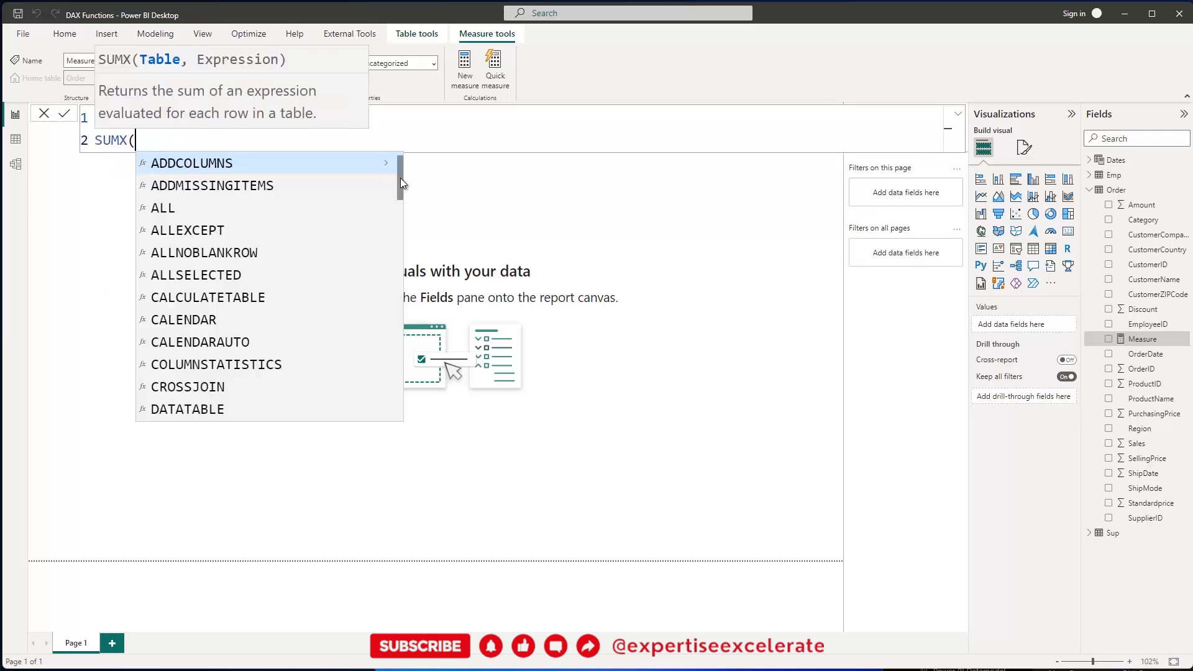
text(ord)
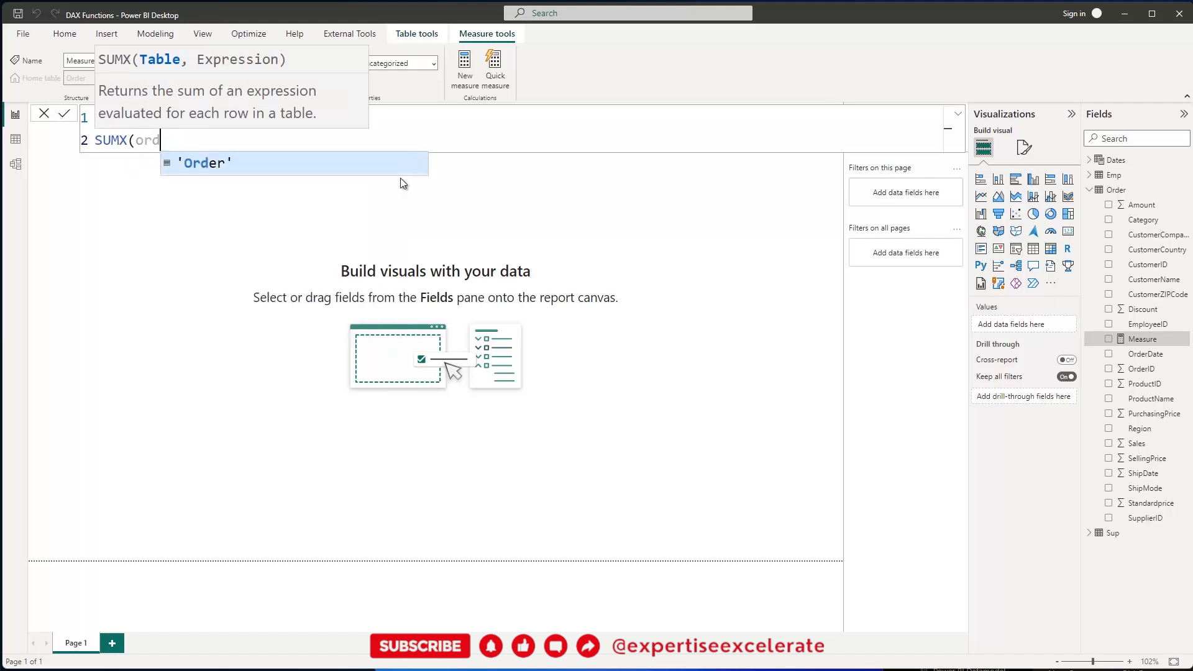
key(Tab)
text(,)
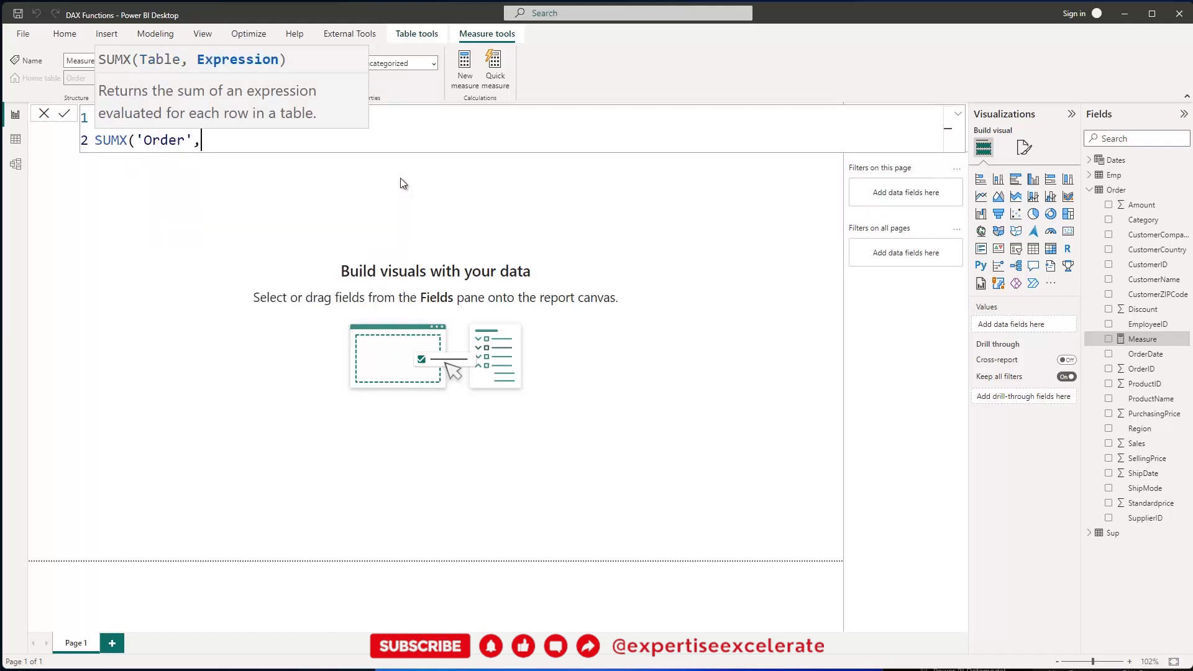
text(amou)
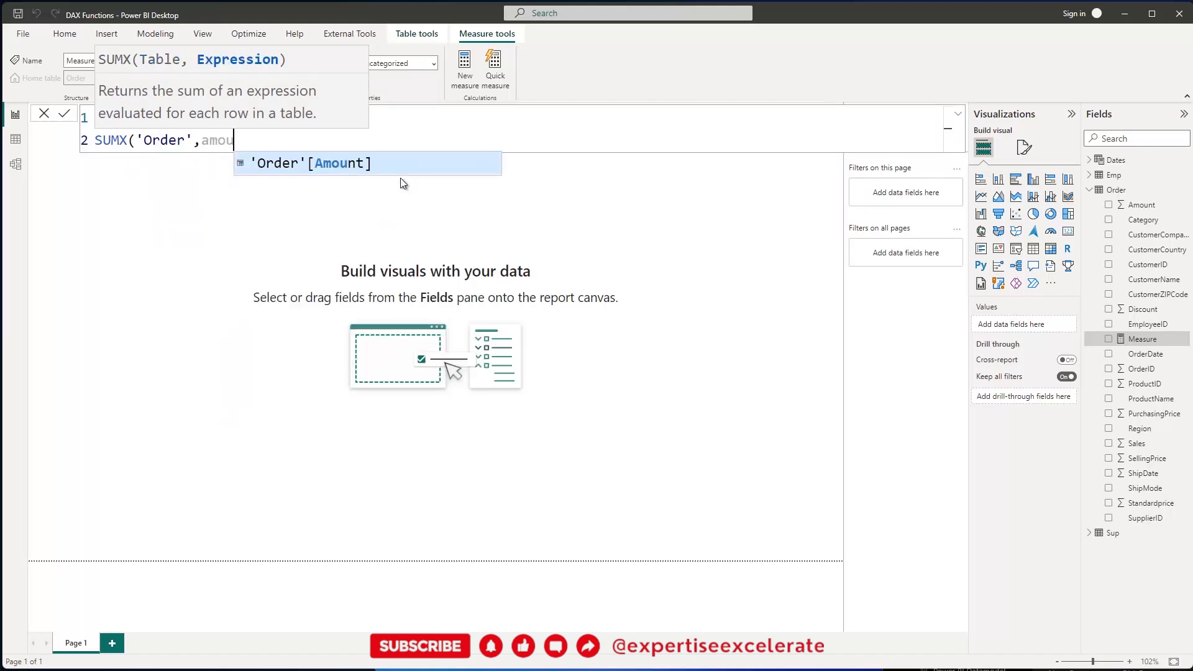
key(Tab)
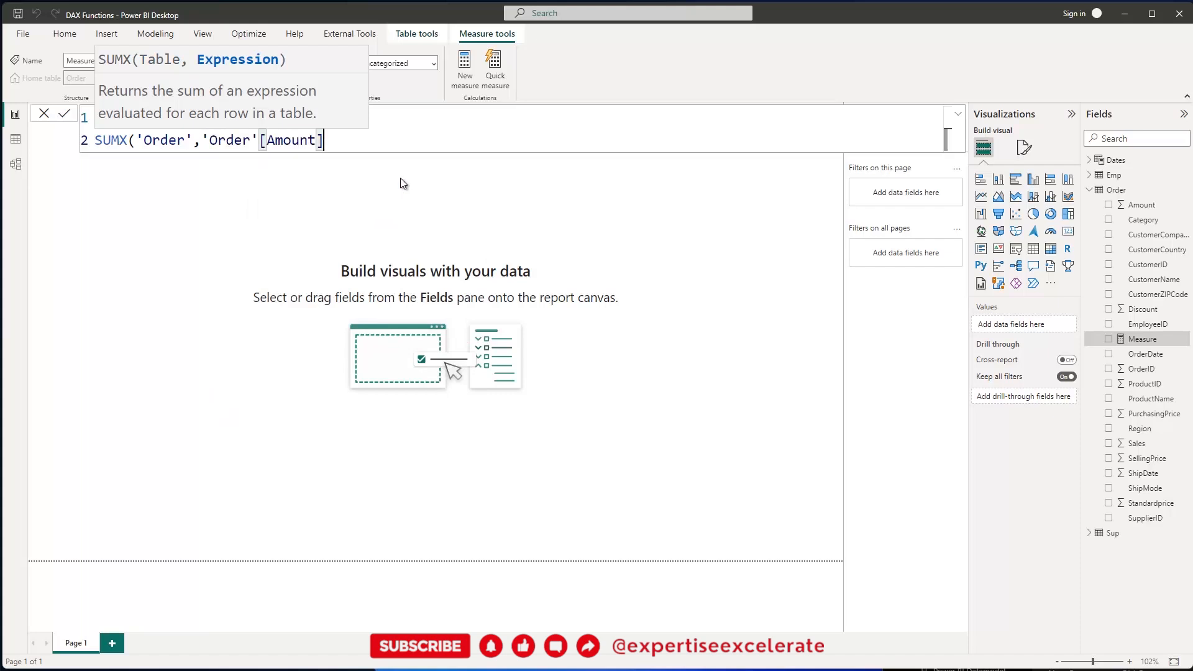
text(*sell)
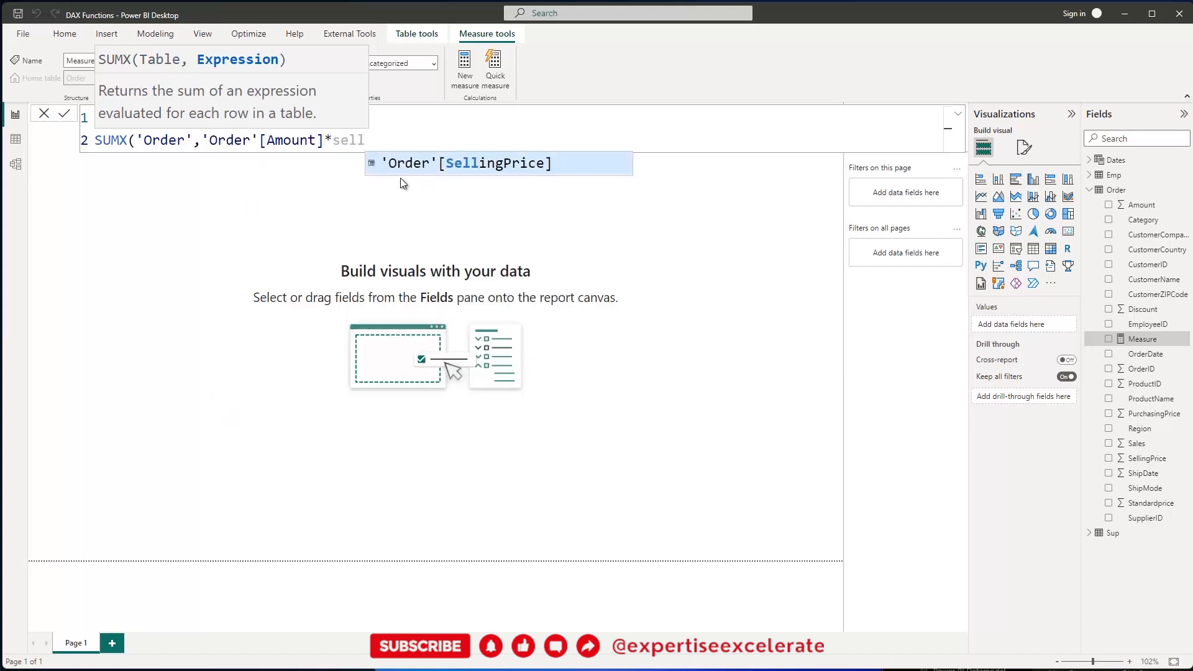
key(Tab)
text())
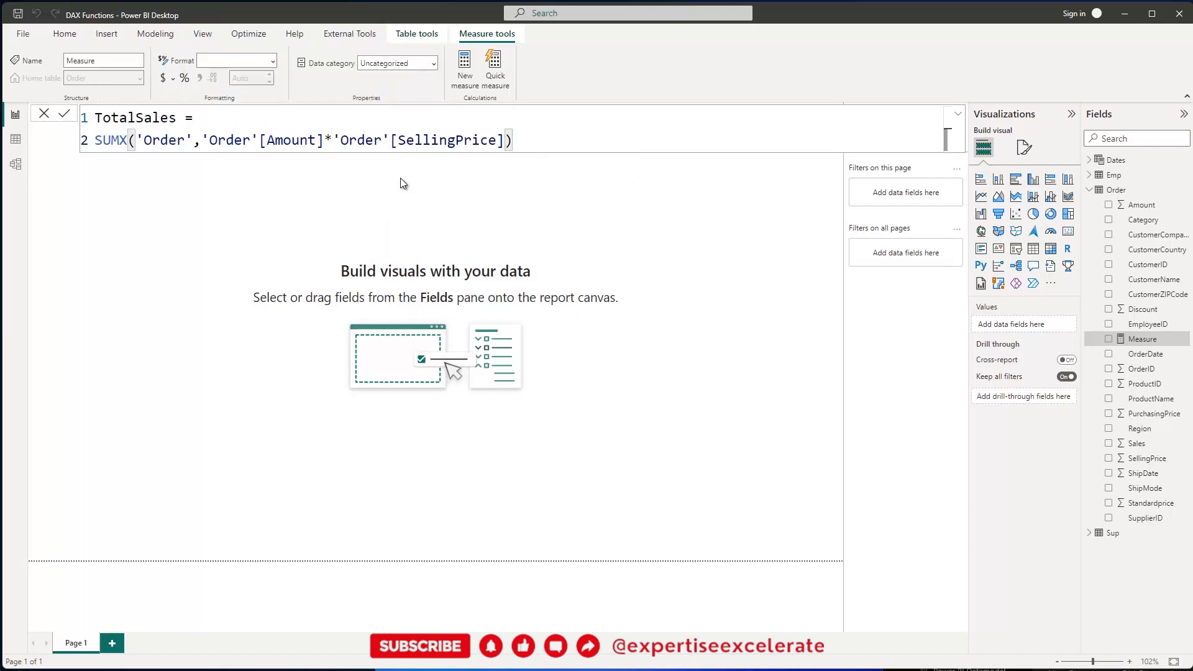
key(Return)
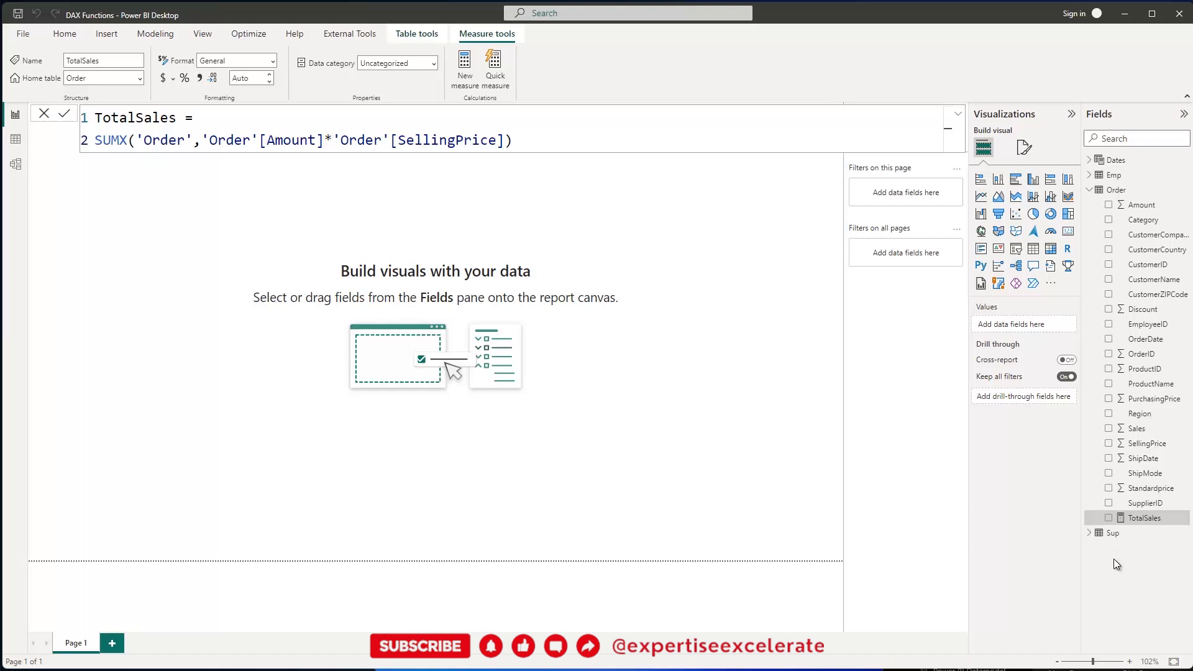
- Add a table visual to the empty report page and fill it with the Category field from the Order table
click(696, 407)
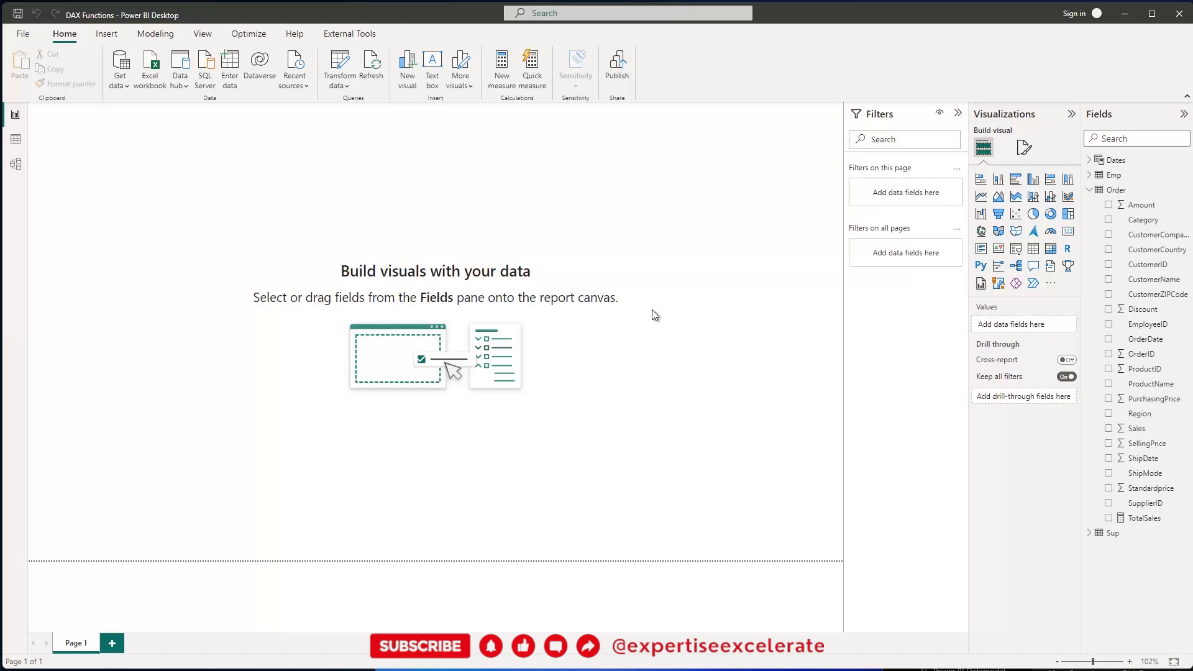
click(1033, 249)
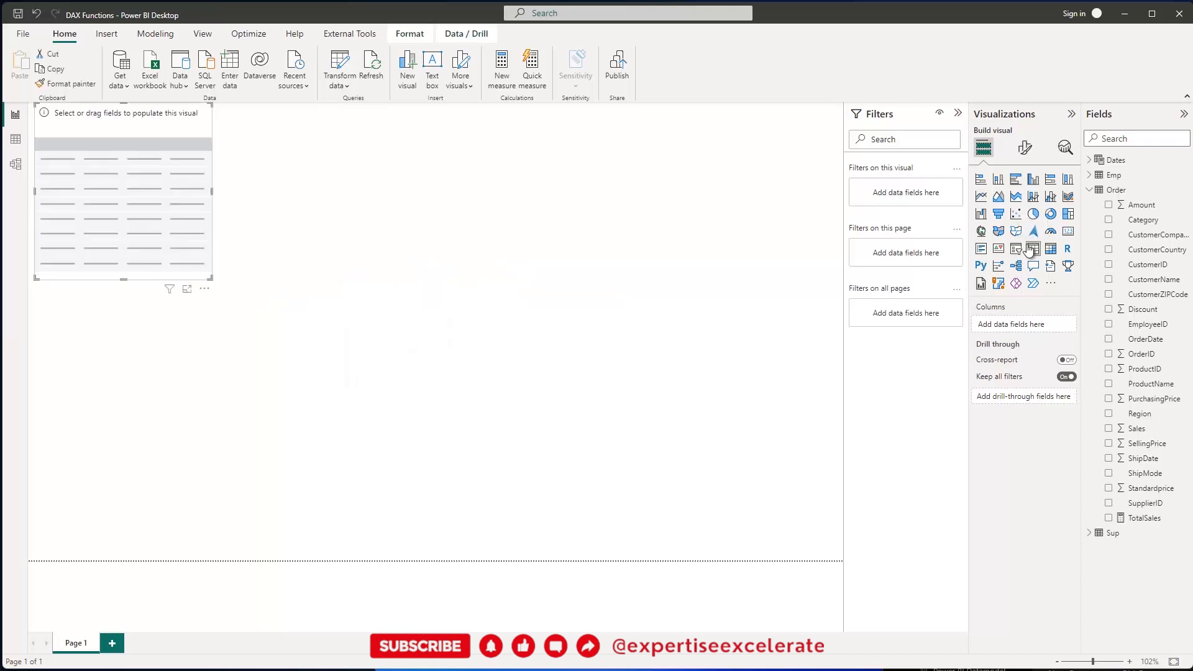
click(1108, 219)
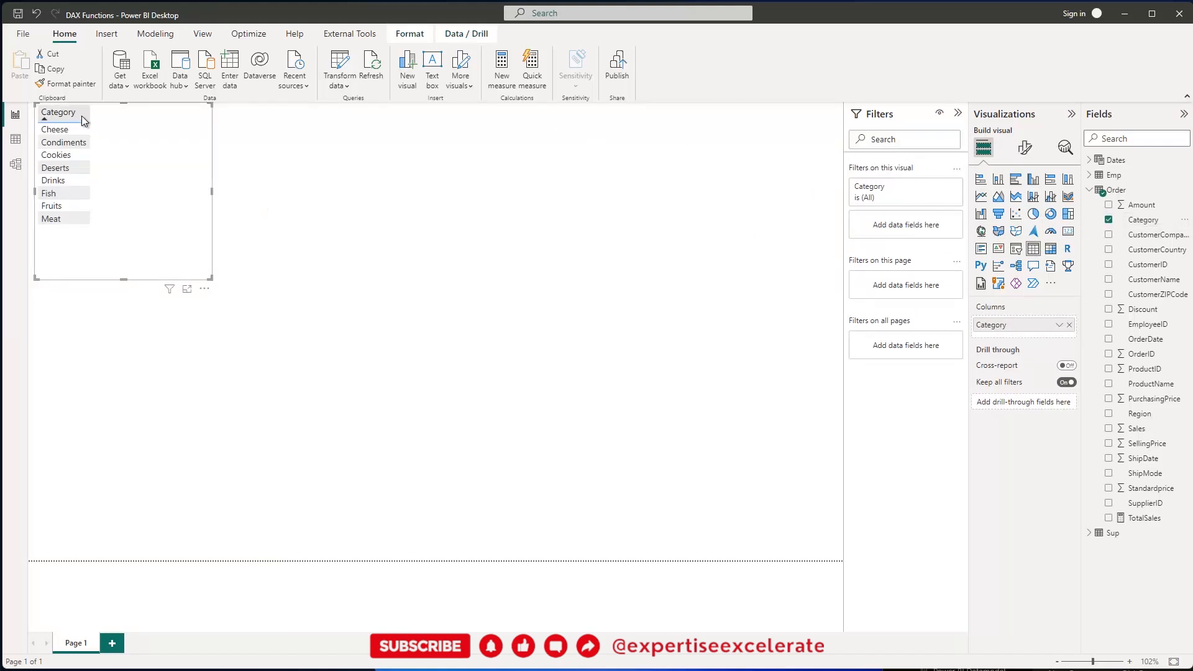
- Set the style preset of the Category table visual to None
click(1023, 149)
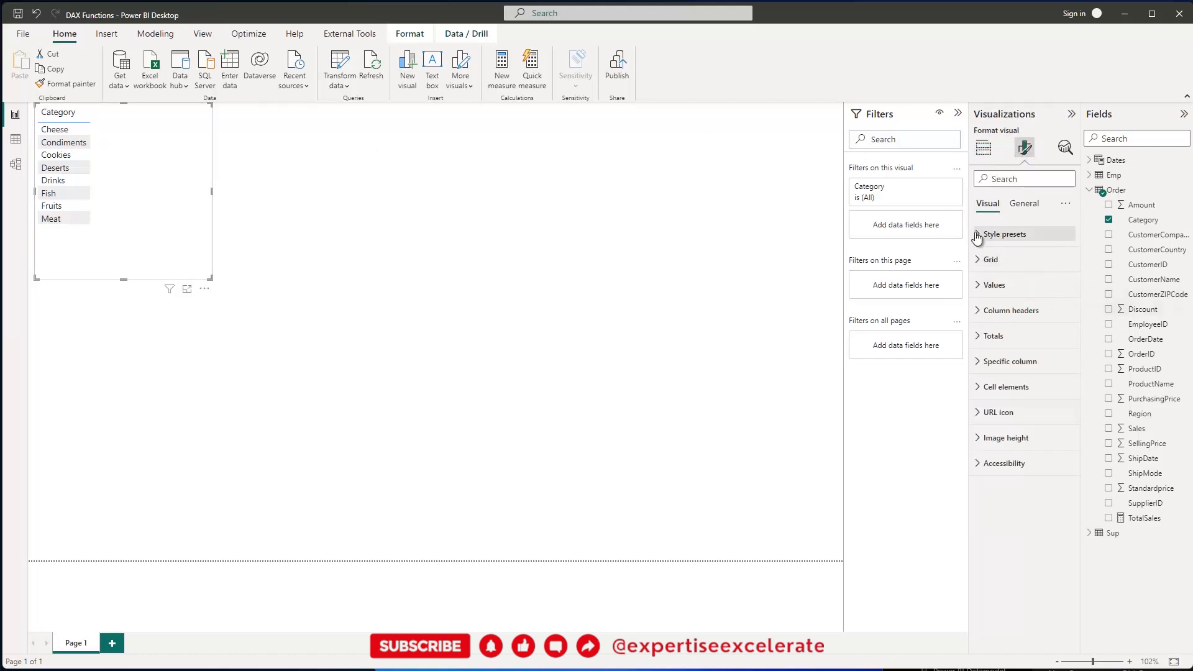
click(1003, 234)
click(1013, 258)
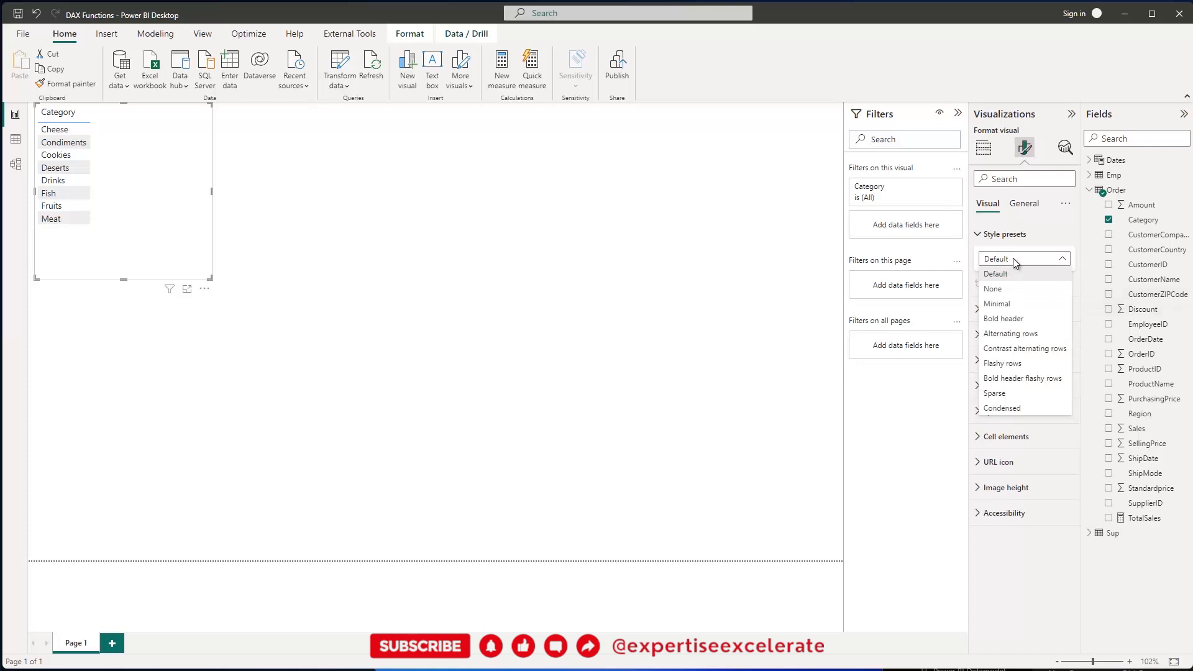
click(997, 288)
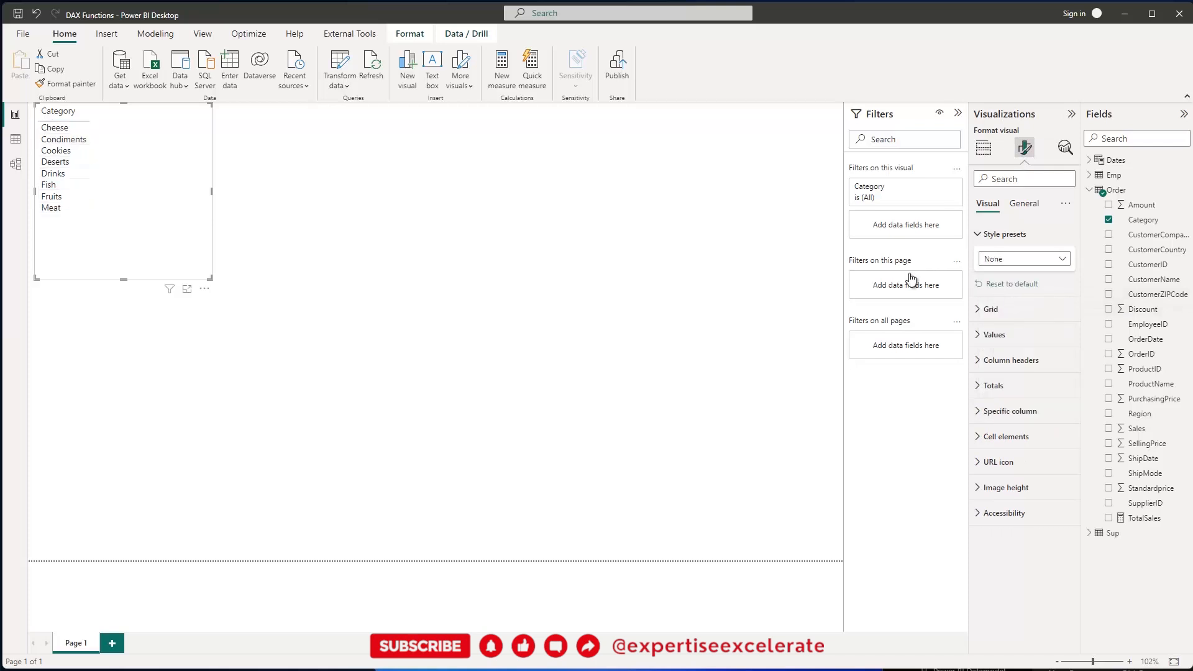
- Set the font size of the Category table's values to 16
click(980, 338)
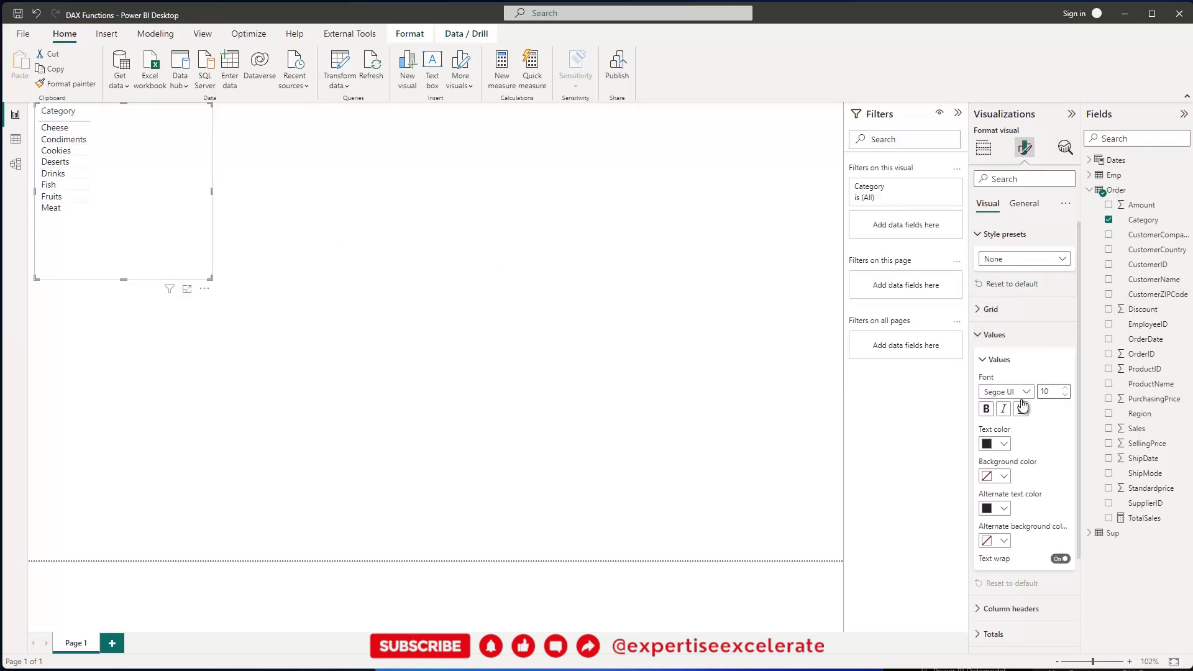
drag(1056, 389, 1039, 387)
text(2)
key(BackSpace)
text(16)
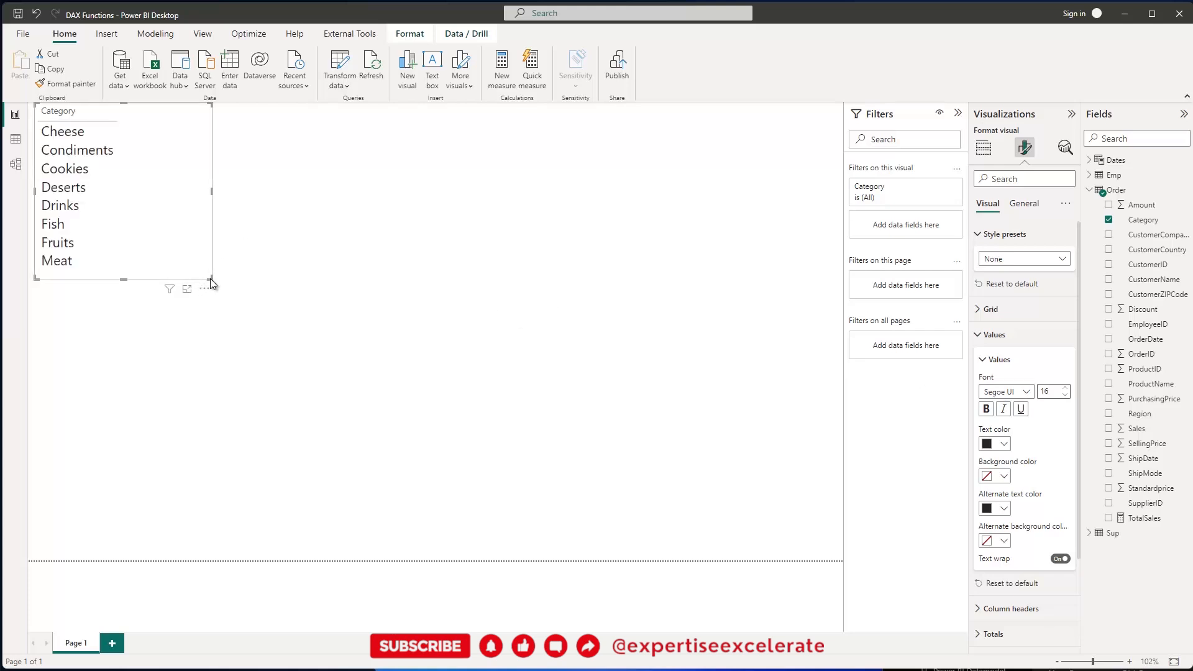
- Enlarge the Category table visual in both directions and move it slightly down the report page
drag(210, 278, 303, 336)
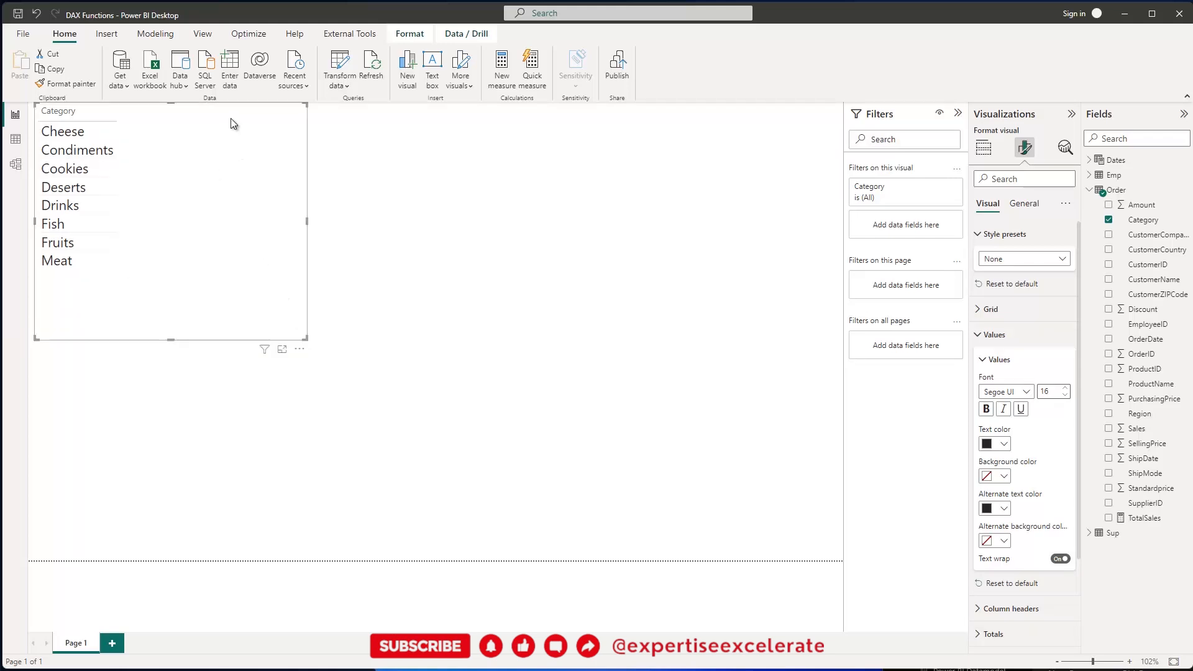
drag(225, 124, 225, 151)
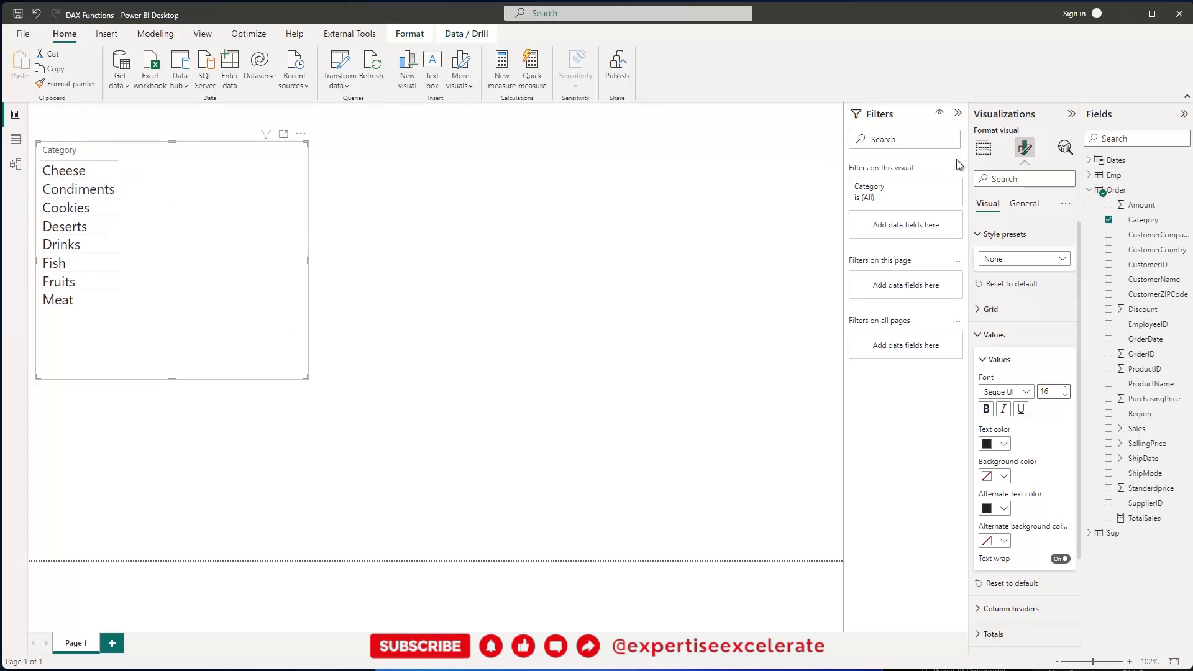
- Format the TotalSales measure as dollar currency with 2 decimal places and add it to the Category table visual
click(1146, 519)
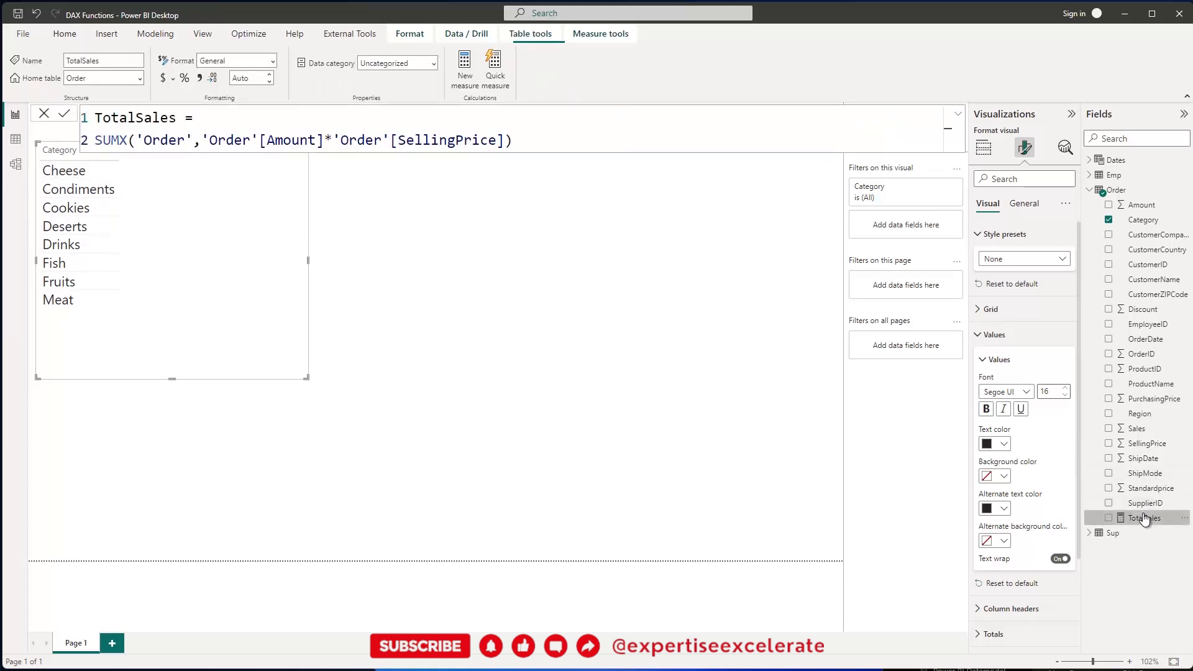
click(164, 79)
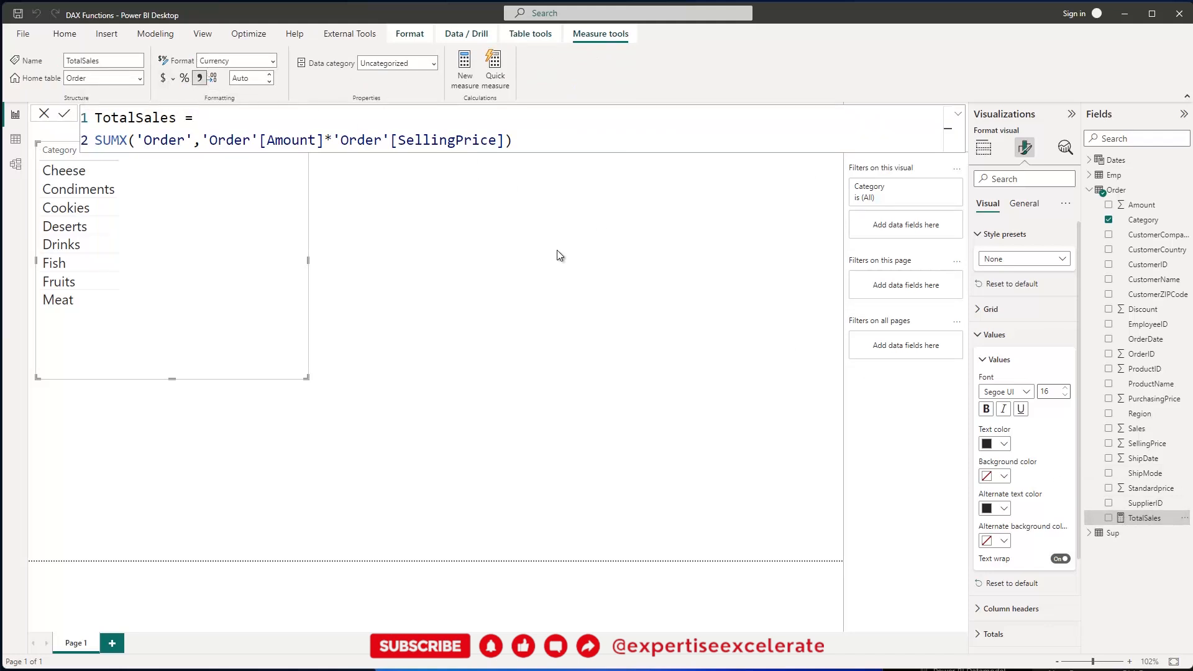
click(1109, 518)
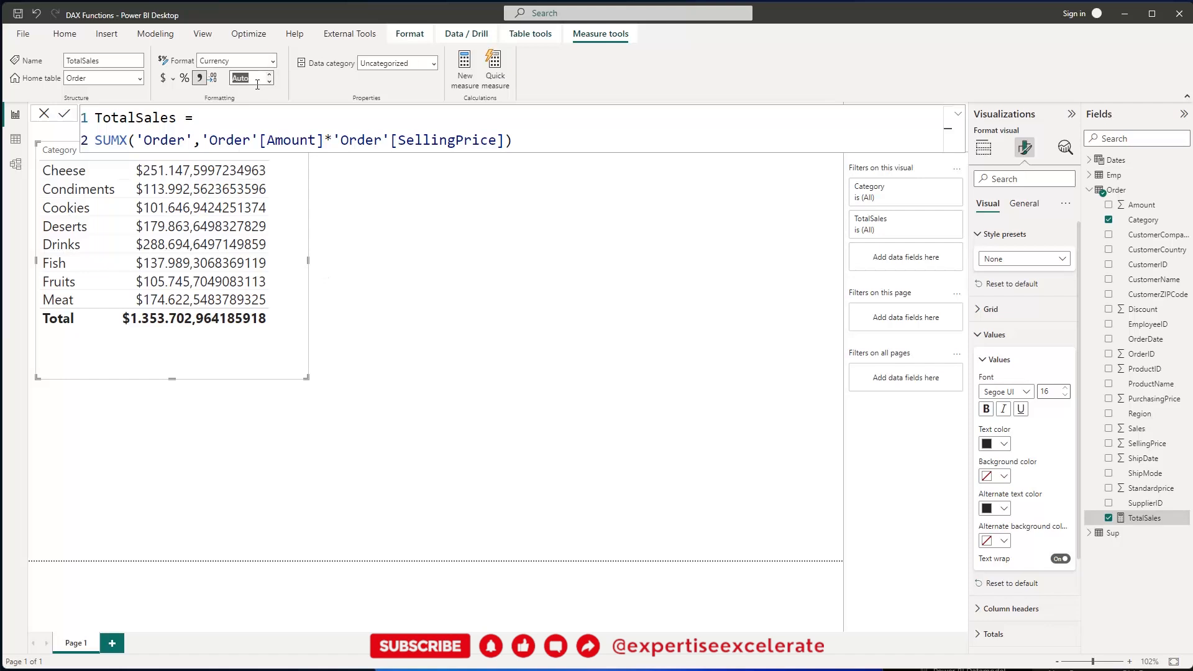
text(2)
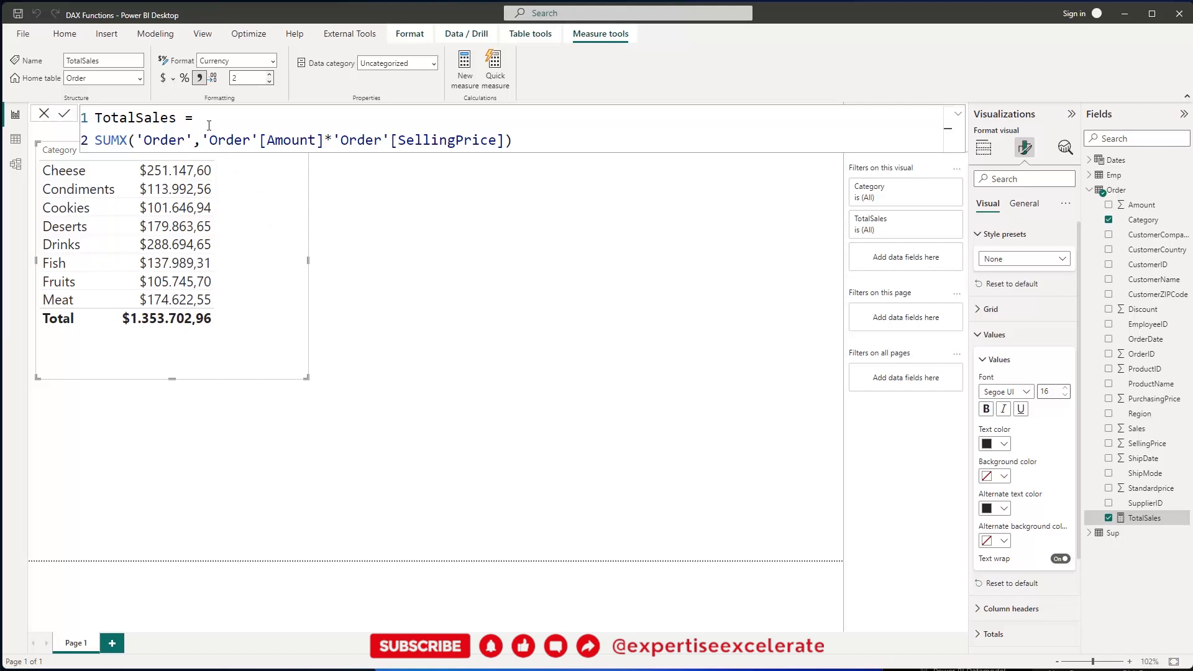
click(385, 247)
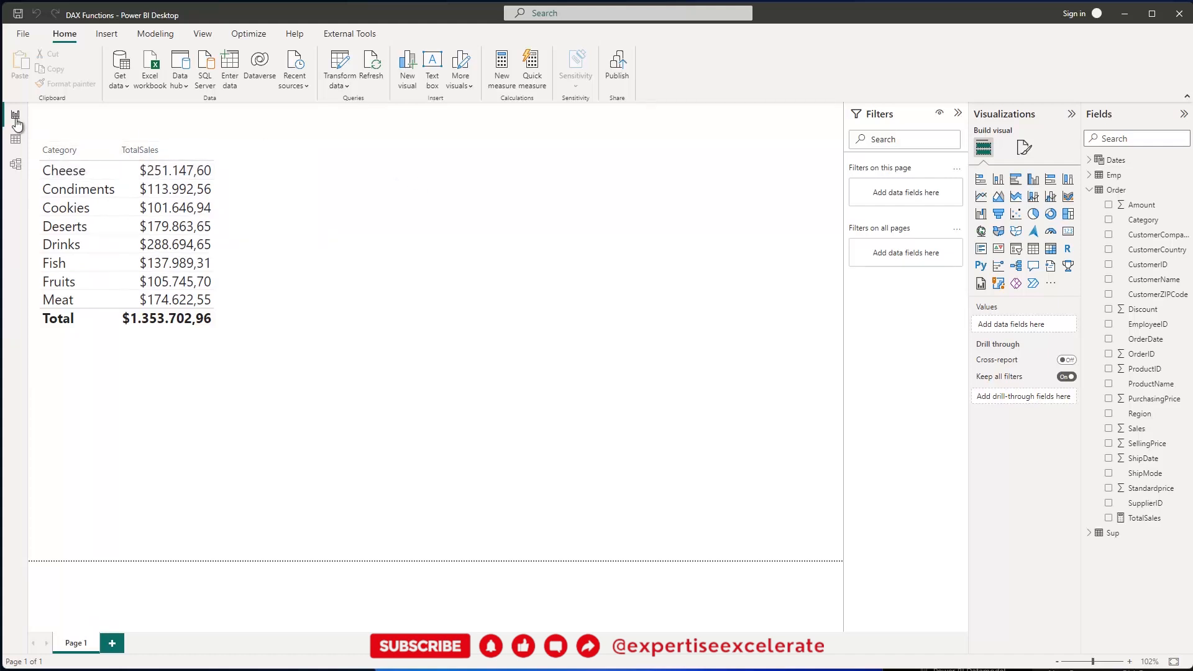
- Rearrange the model diagram so Dates sits between Emp and Sup, with the Order table centred below it
click(16, 165)
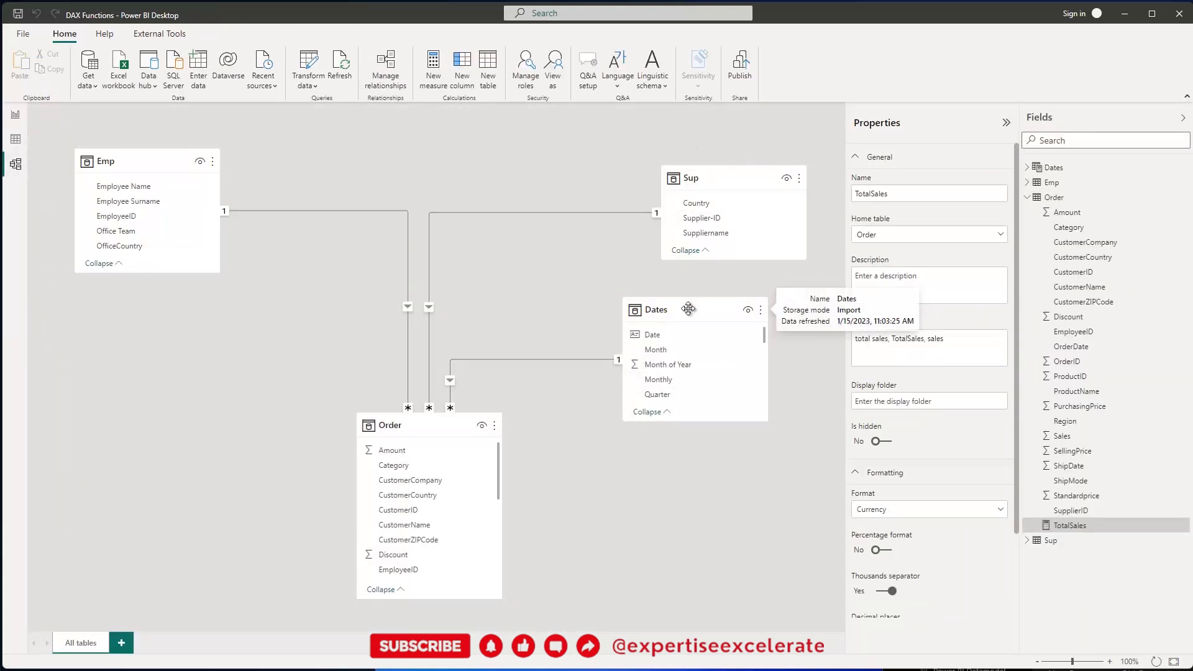
drag(690, 299, 452, 149)
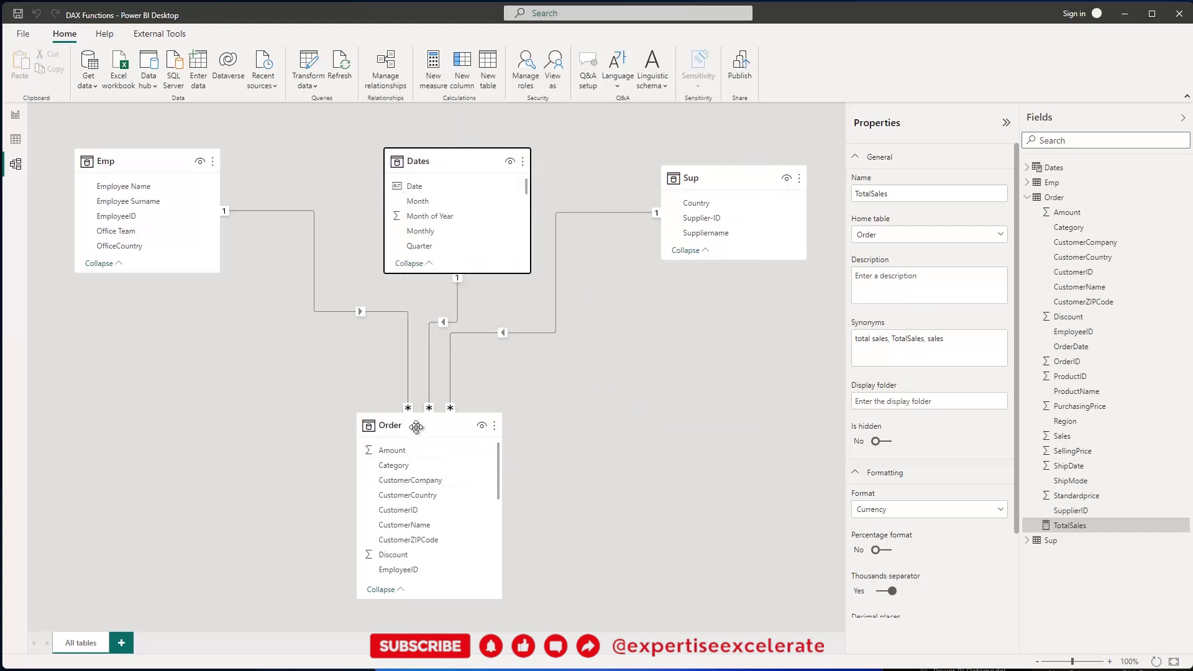
drag(430, 432, 461, 433)
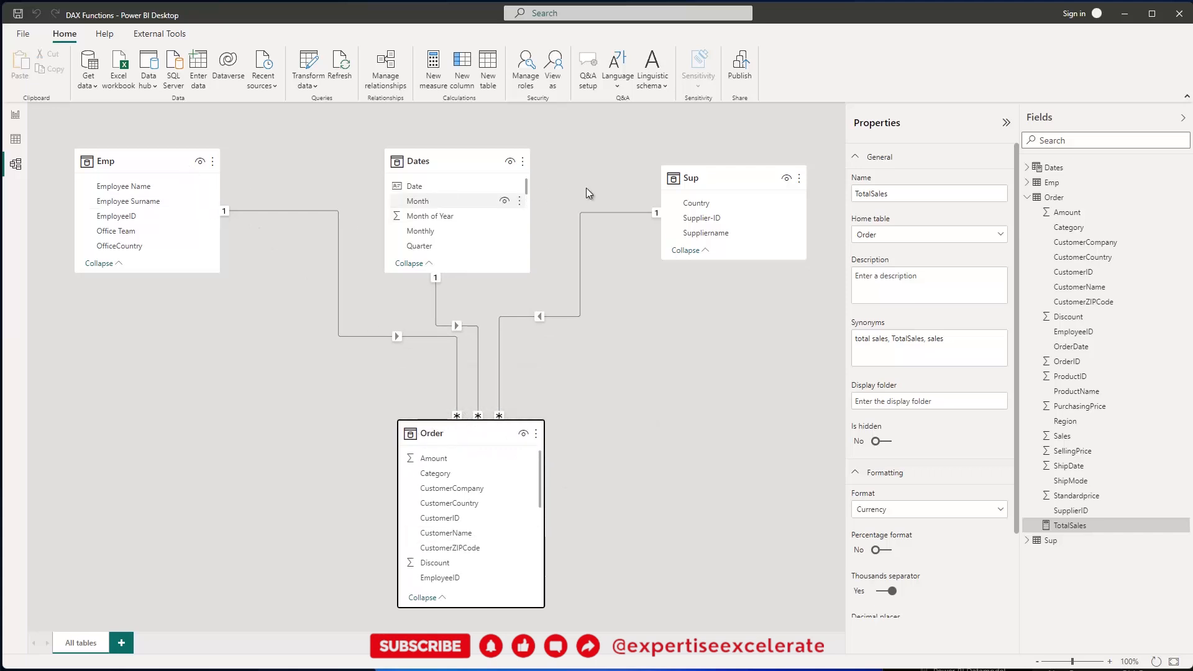
- Return to the report page and widen the Category and TotalSales table visual to roughly double its width
click(16, 117)
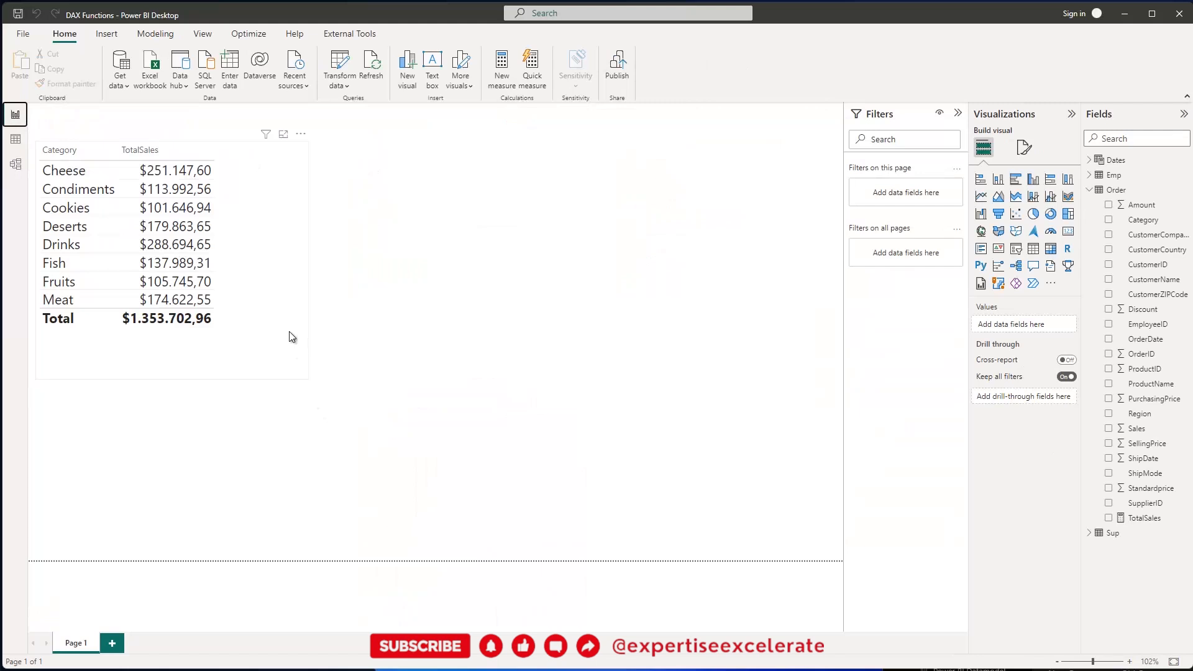
click(296, 351)
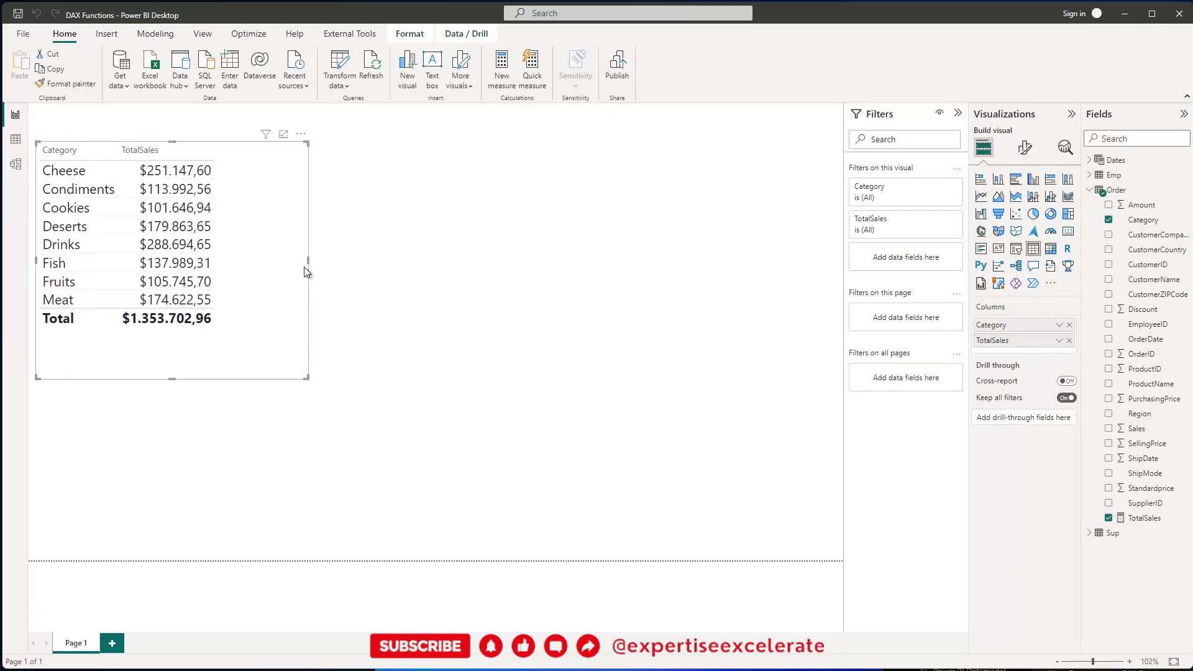
drag(309, 261, 572, 288)
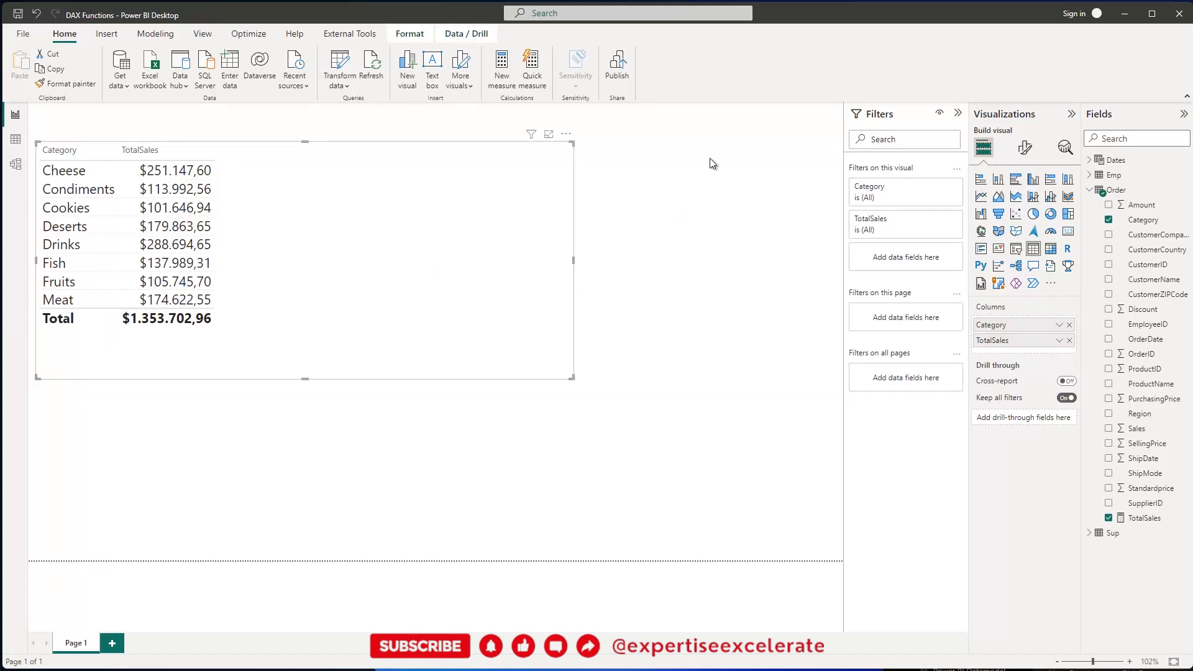
- Create a new measure in the Order table named OffsetMeasure, with its formula starting on a second line
right_click(1116, 192)
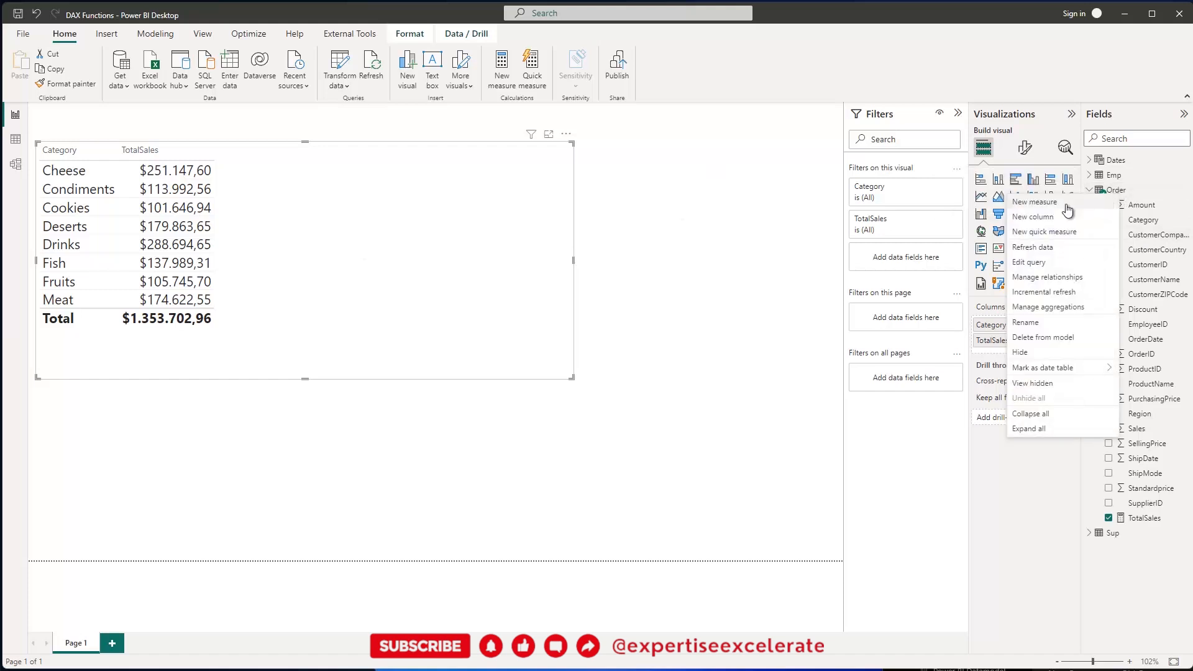
click(1033, 202)
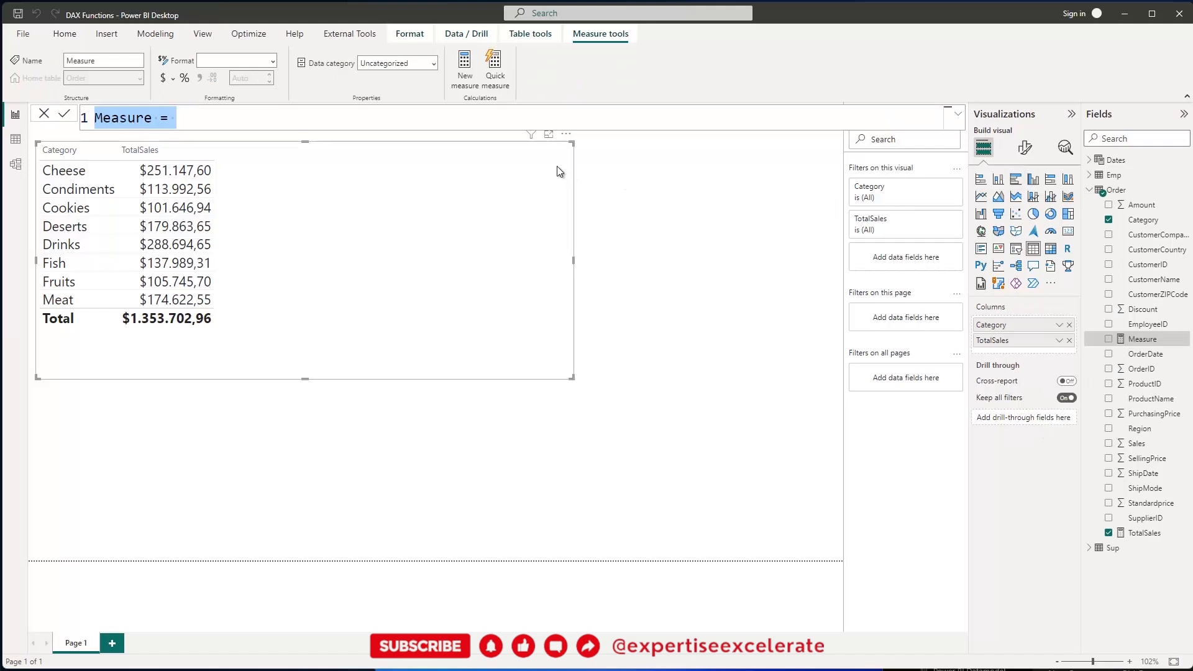
text(Off)
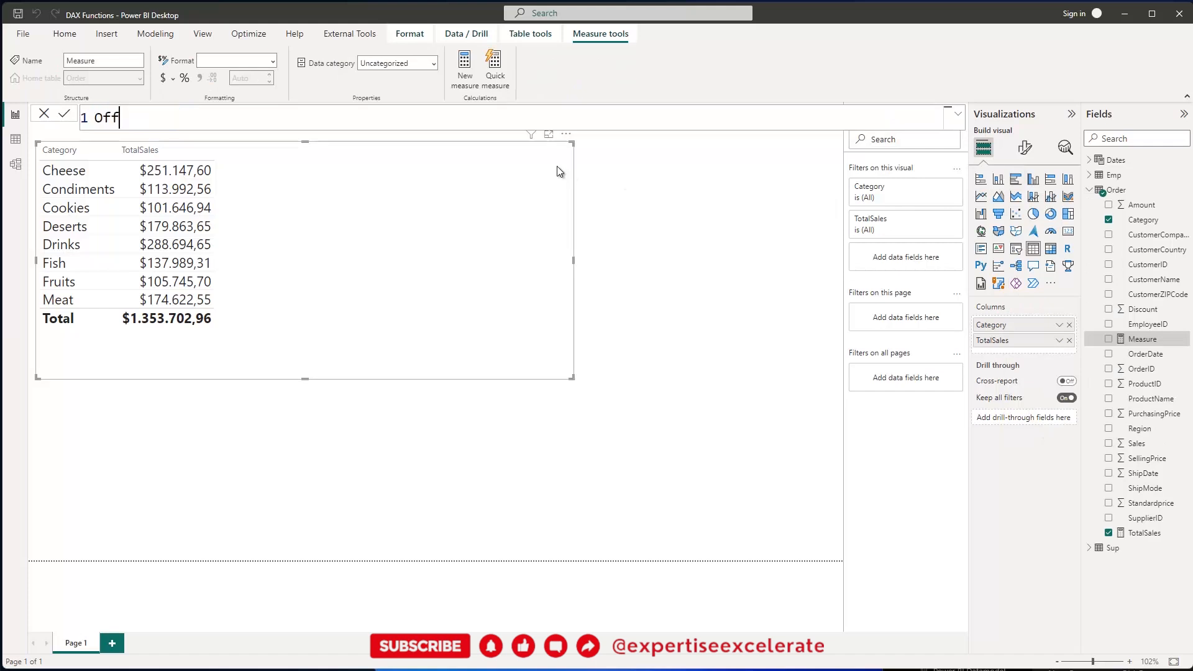
text(setMeasure =)
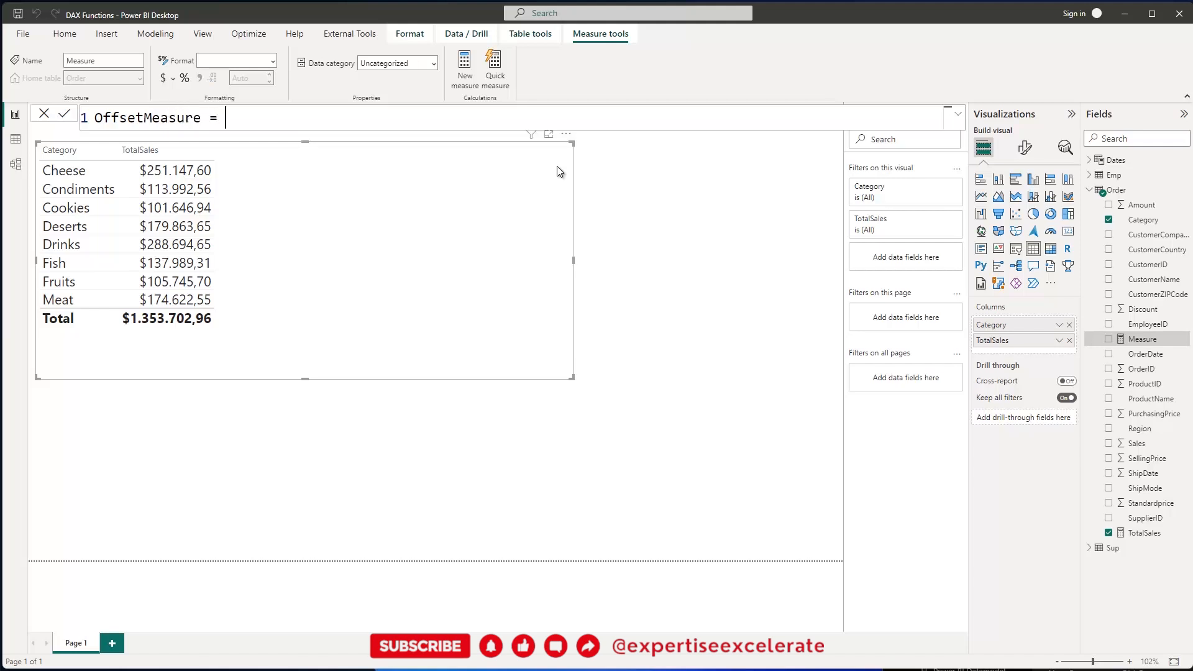
key(shift+Return)
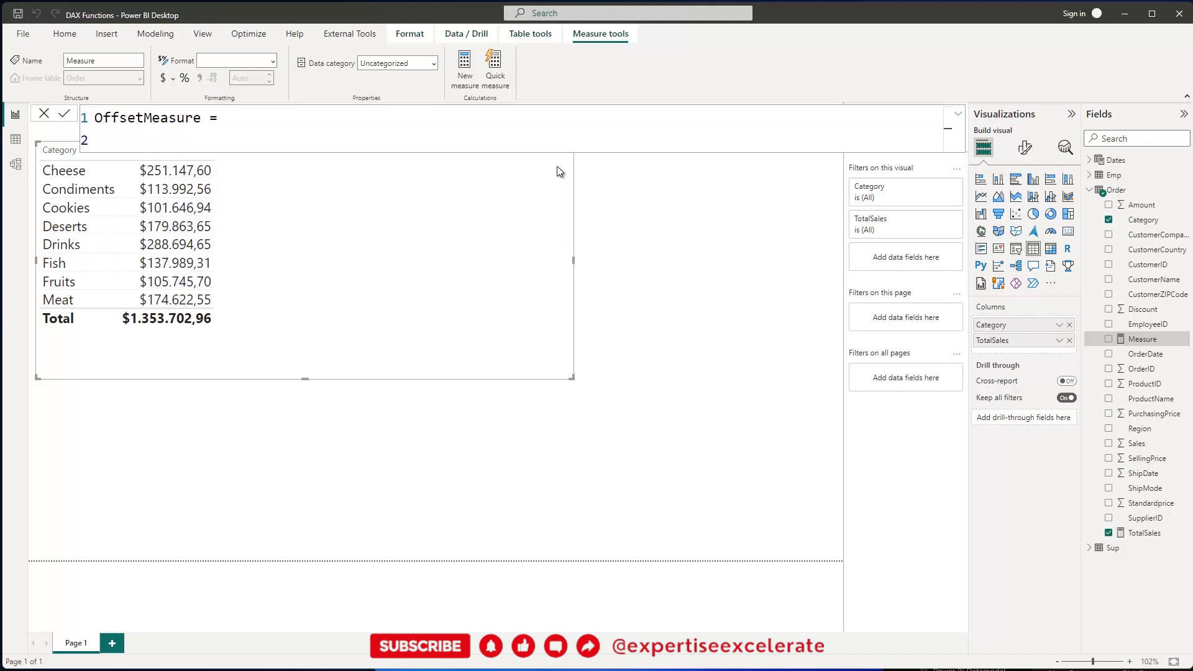
- Begin the OffsetMeasure formula with CALCULATE, using [TotalSales] as the expression
text(Ca)
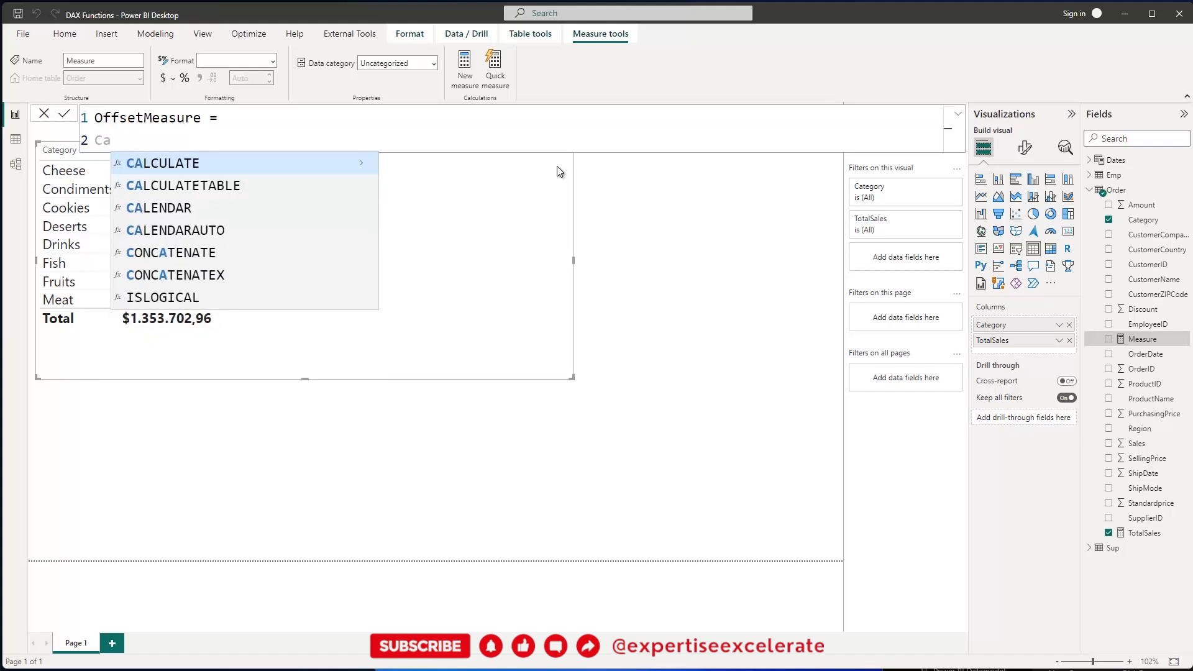
key(Tab)
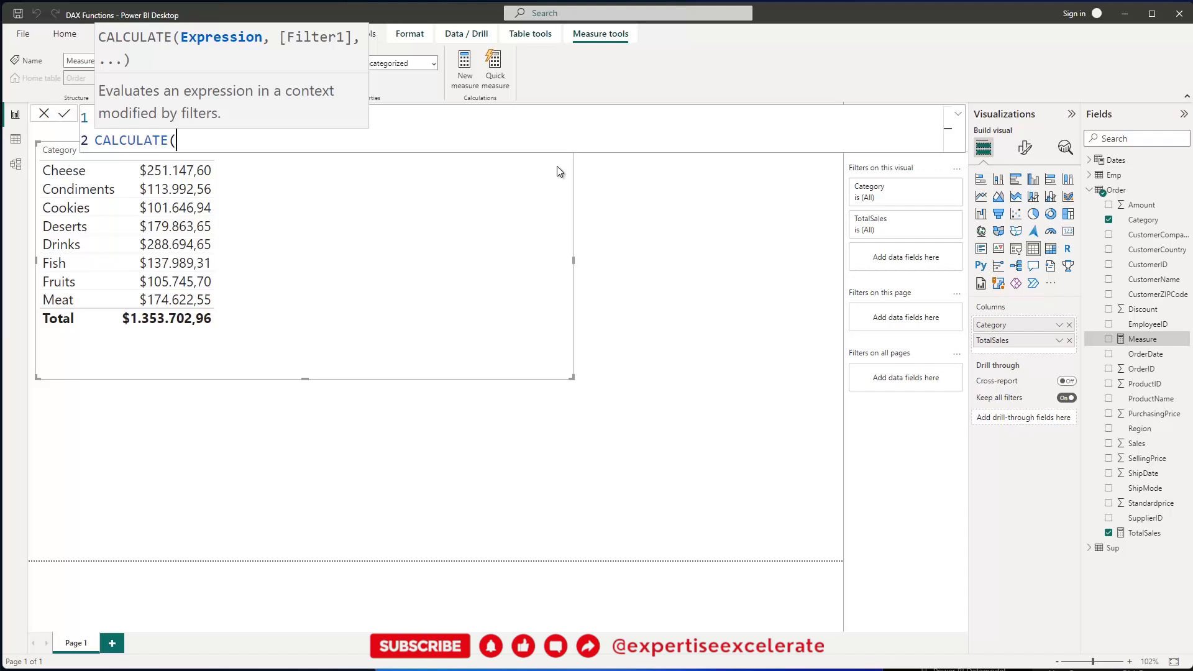
text(Tota)
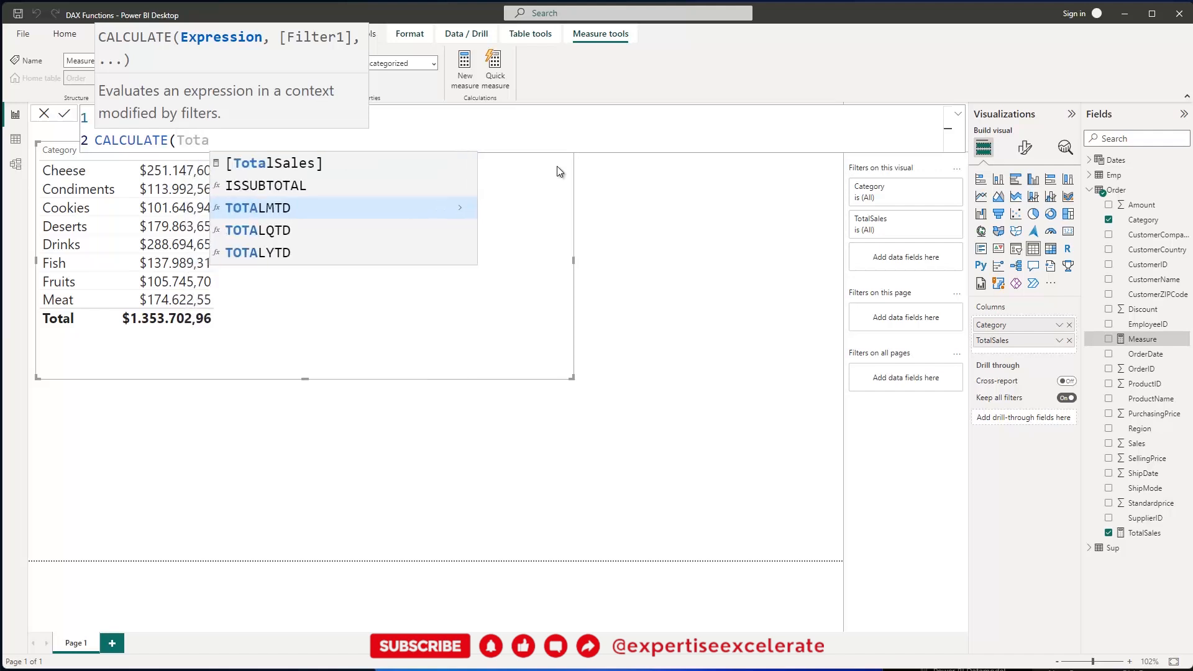
key(Up)
key(Up)
key(Tab)
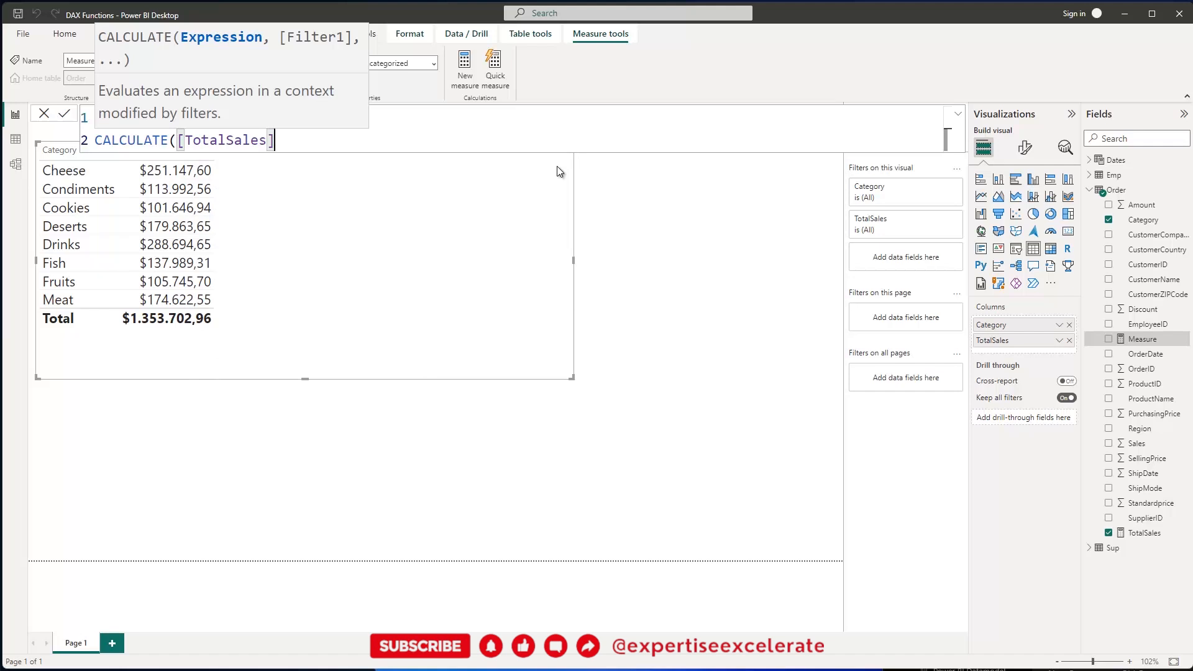
text(,)
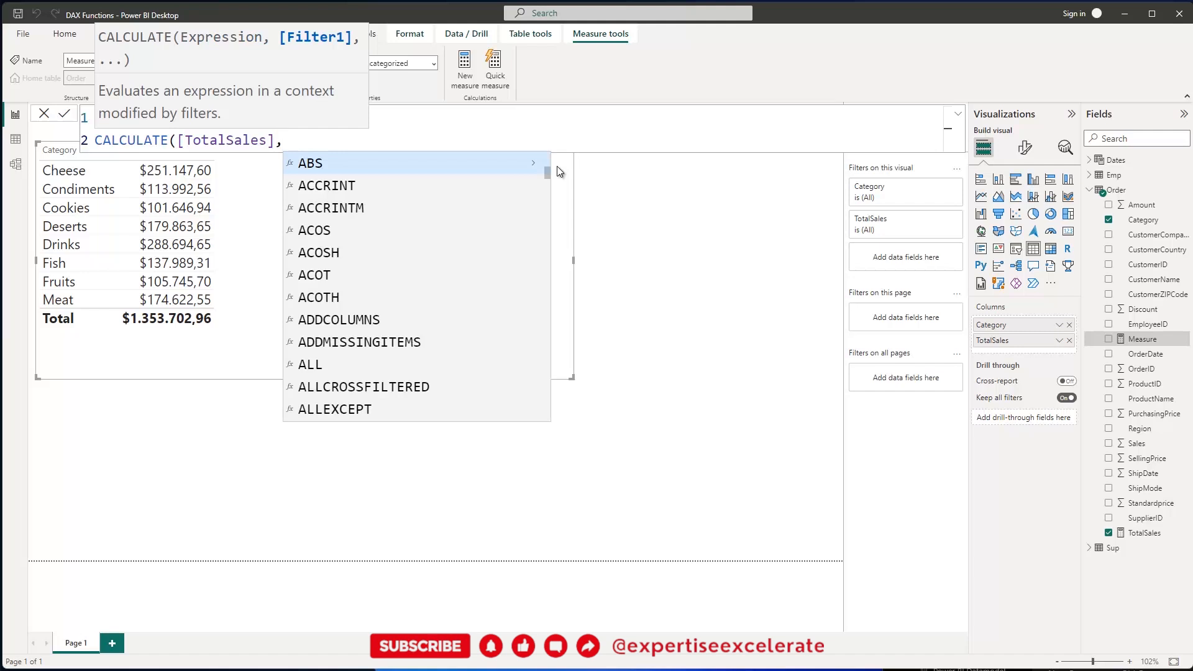
- Complete the CALCULATE formula with the filter OFFSET(-1,ALLSELECTED('Order'[Category])) and close all parentheses
text(of)
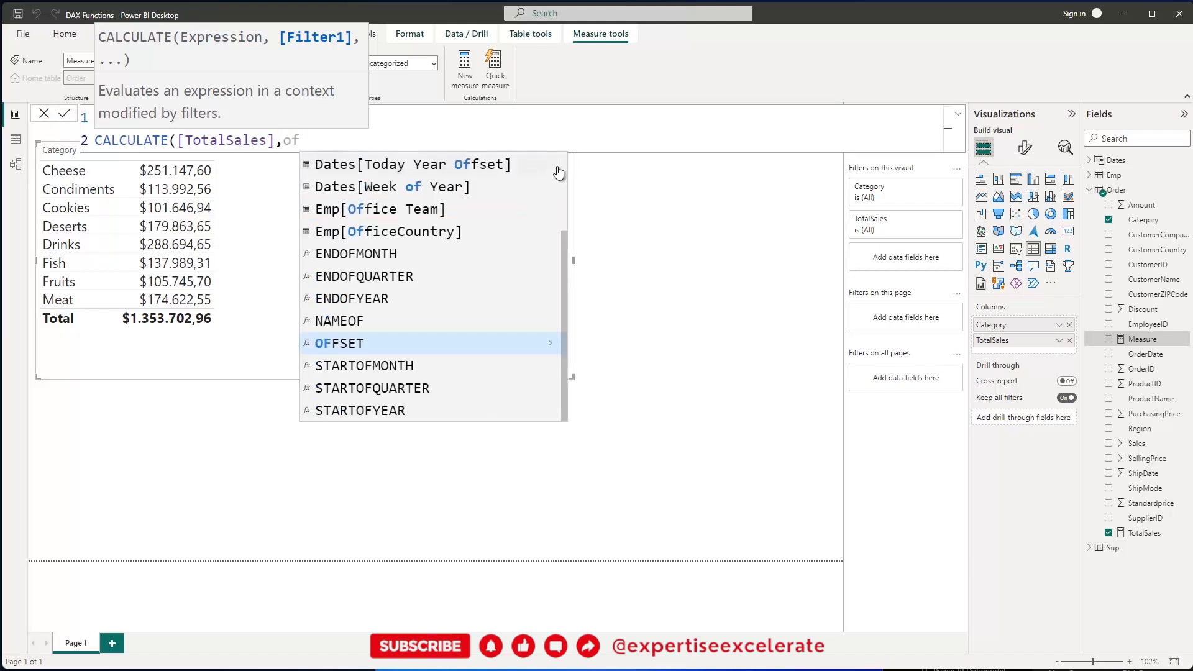
key(Tab)
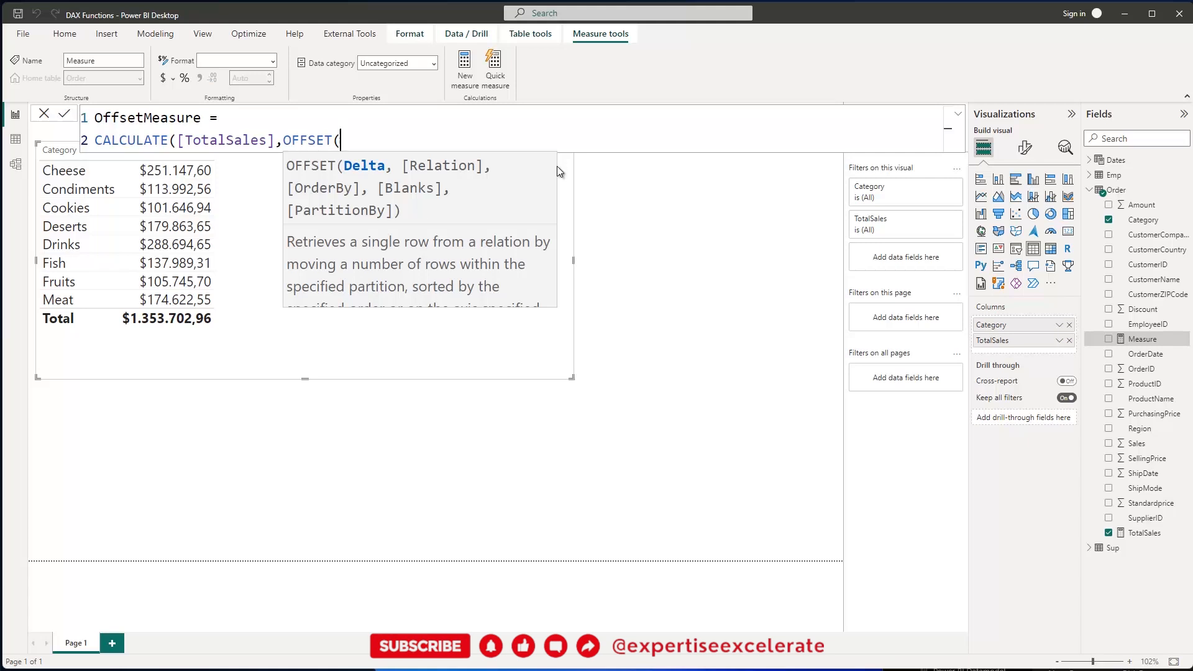
text(-1,)
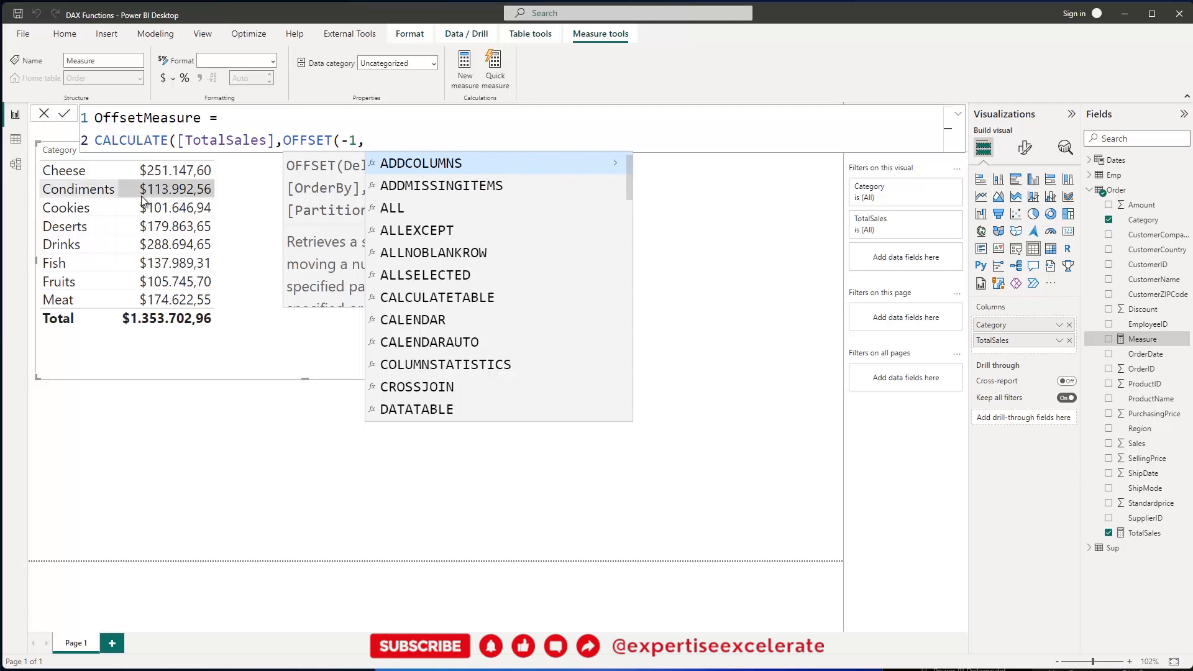
text(ALLSELECTED()
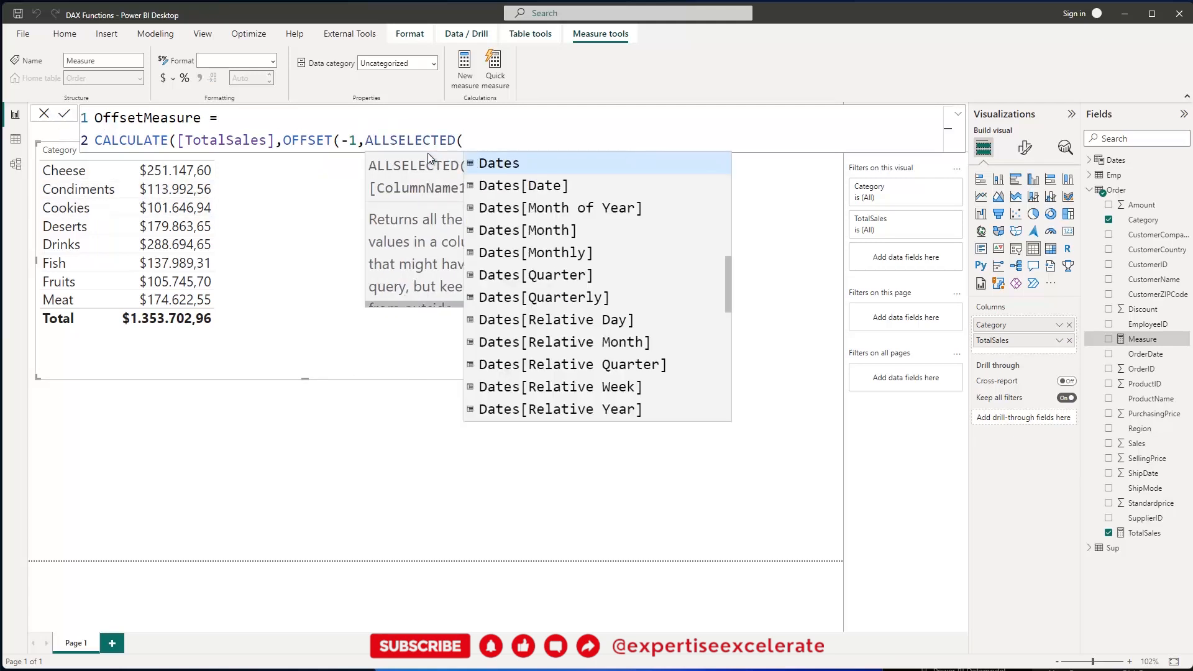
text(cat)
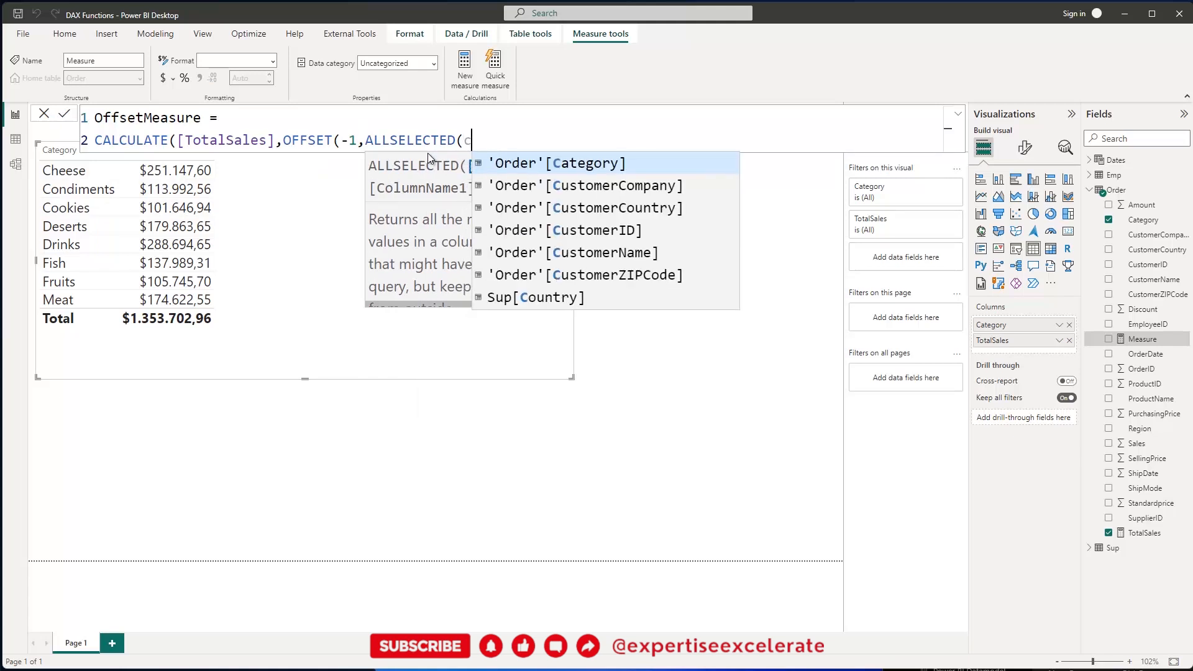
key(Tab)
text())
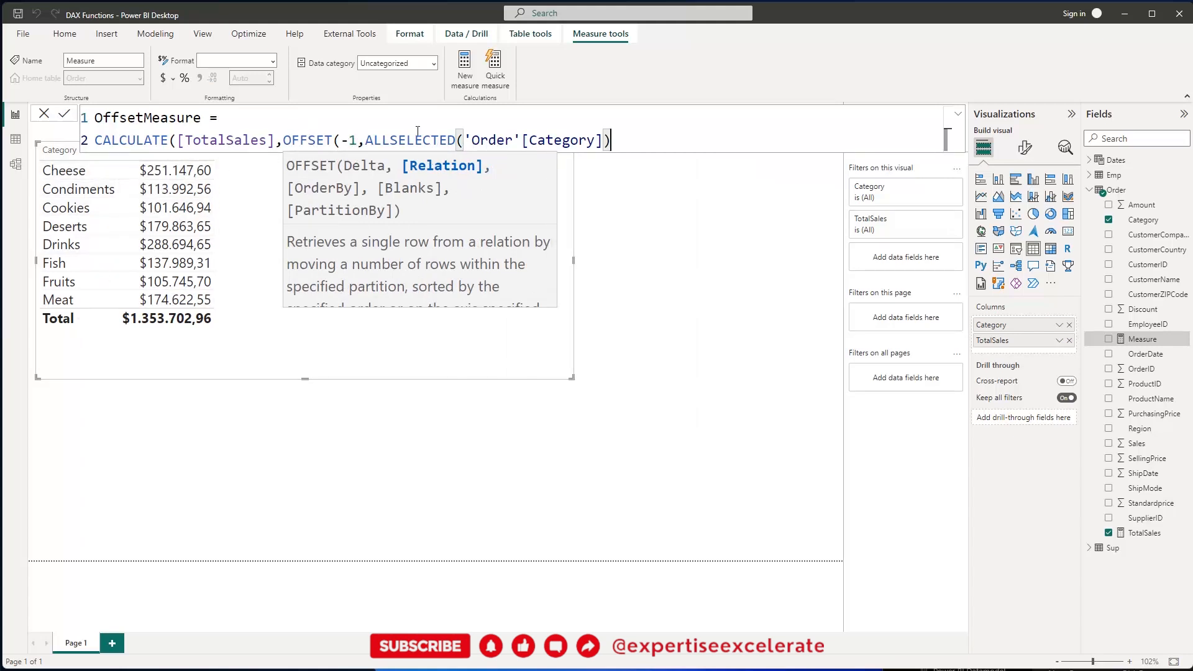
text(,)
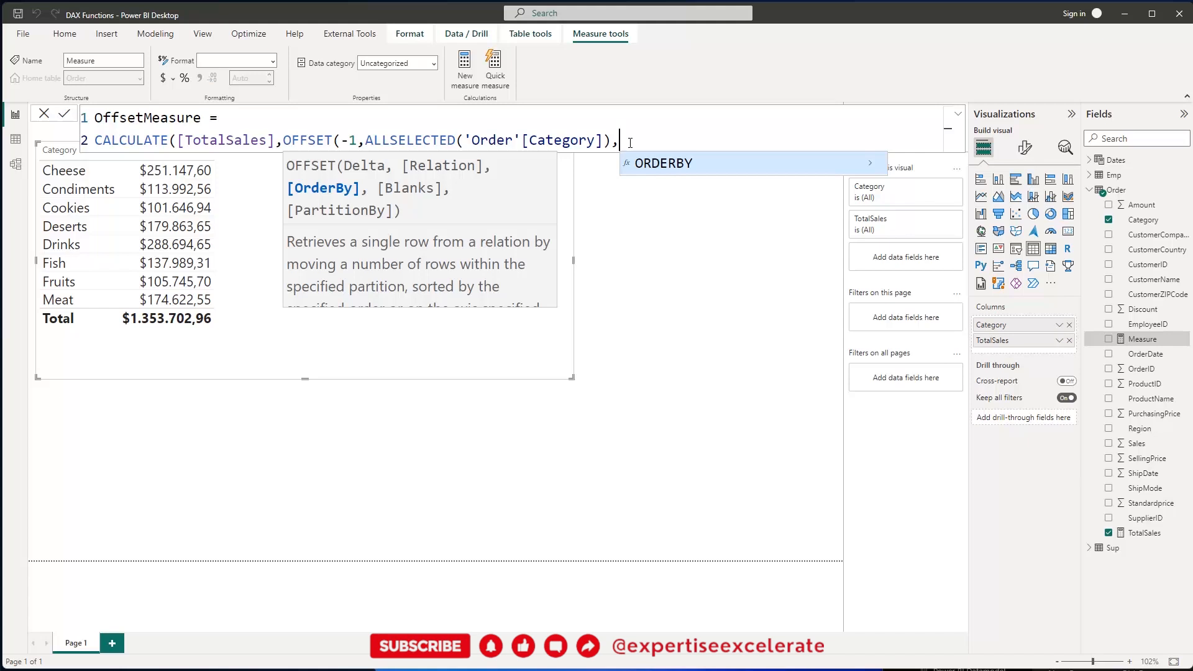
key(BackSpace)
text())
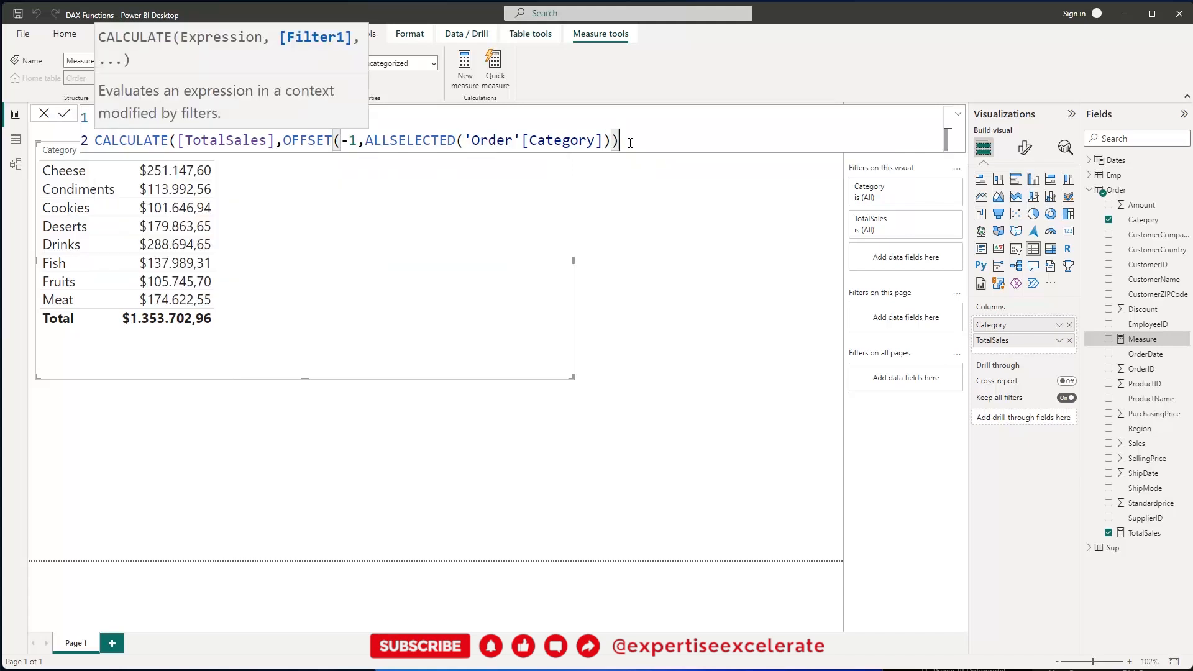
text())
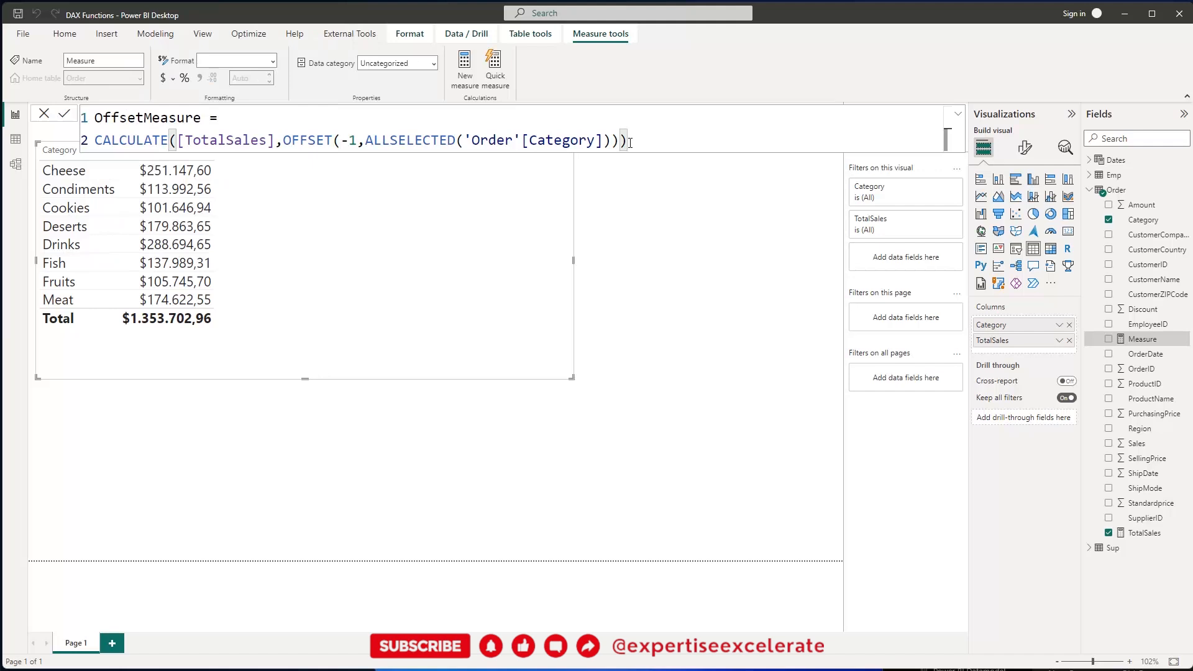
- Commit OffsetMeasure and add it as a column to the Category table visual
key(Return)
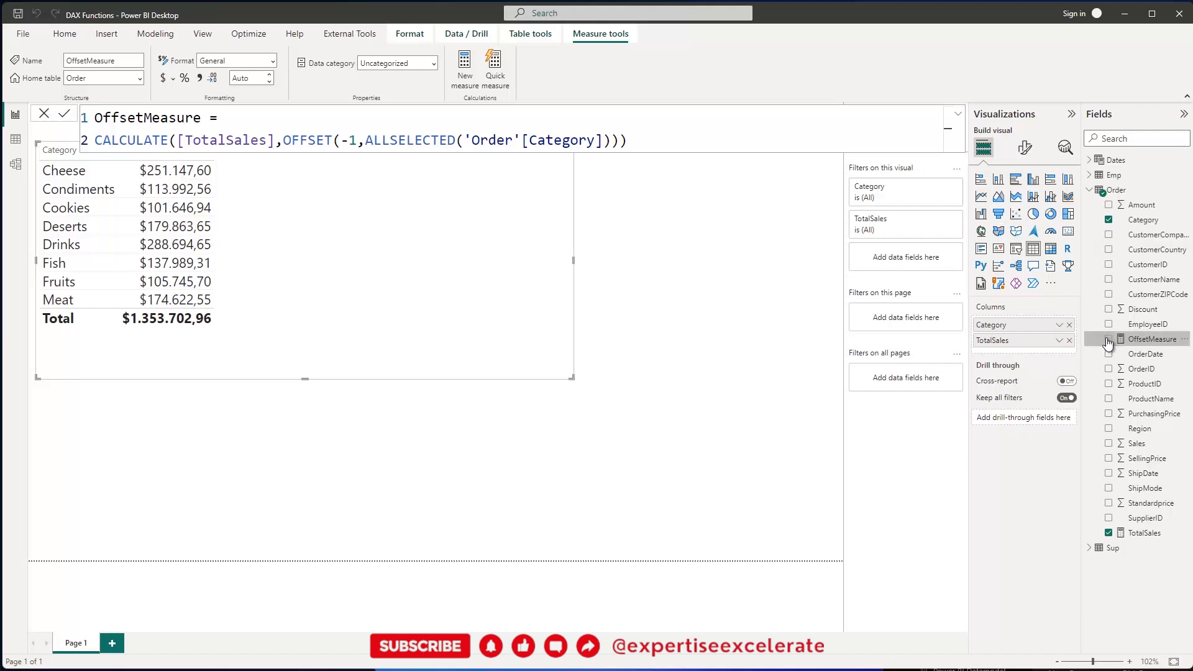
drag(1111, 341, 1111, 344)
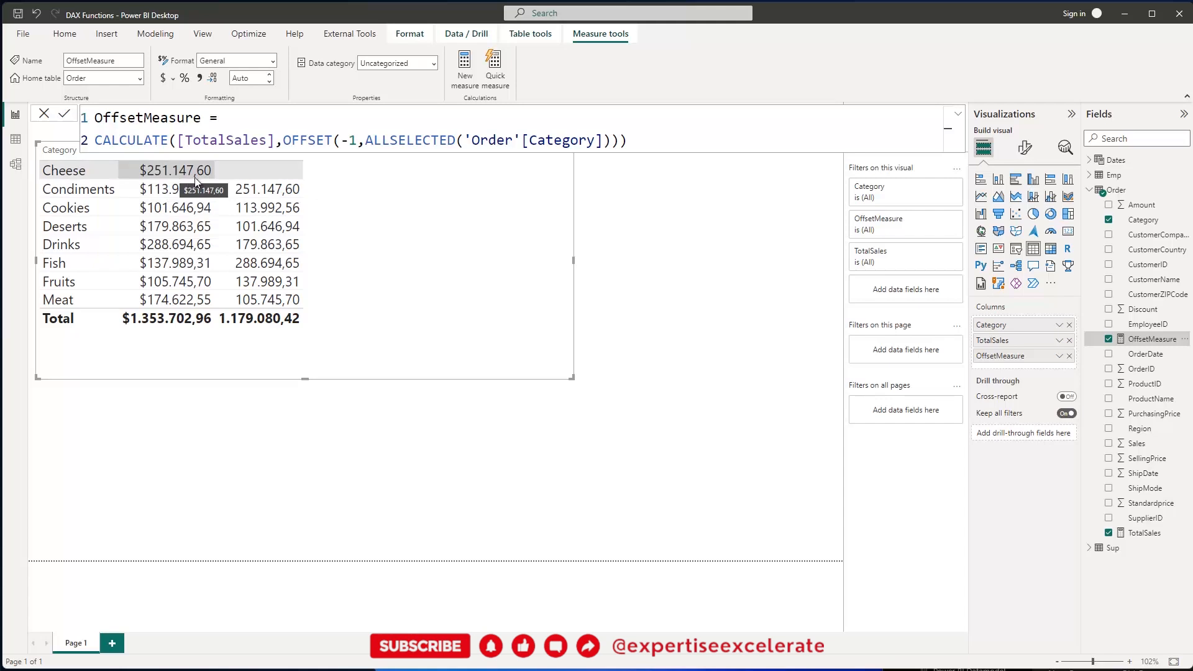
- Change the OFFSET delta in the OffsetMeasure formula to -2 and commit the measure
double_click(351, 142)
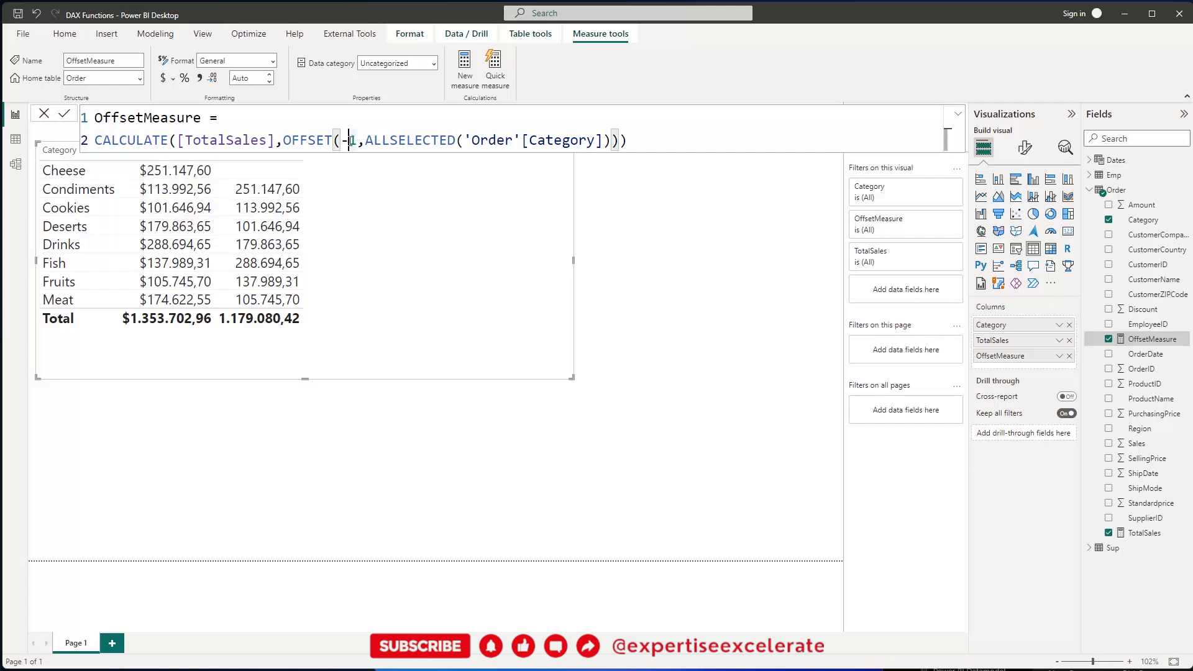
text(2)
key(Return)
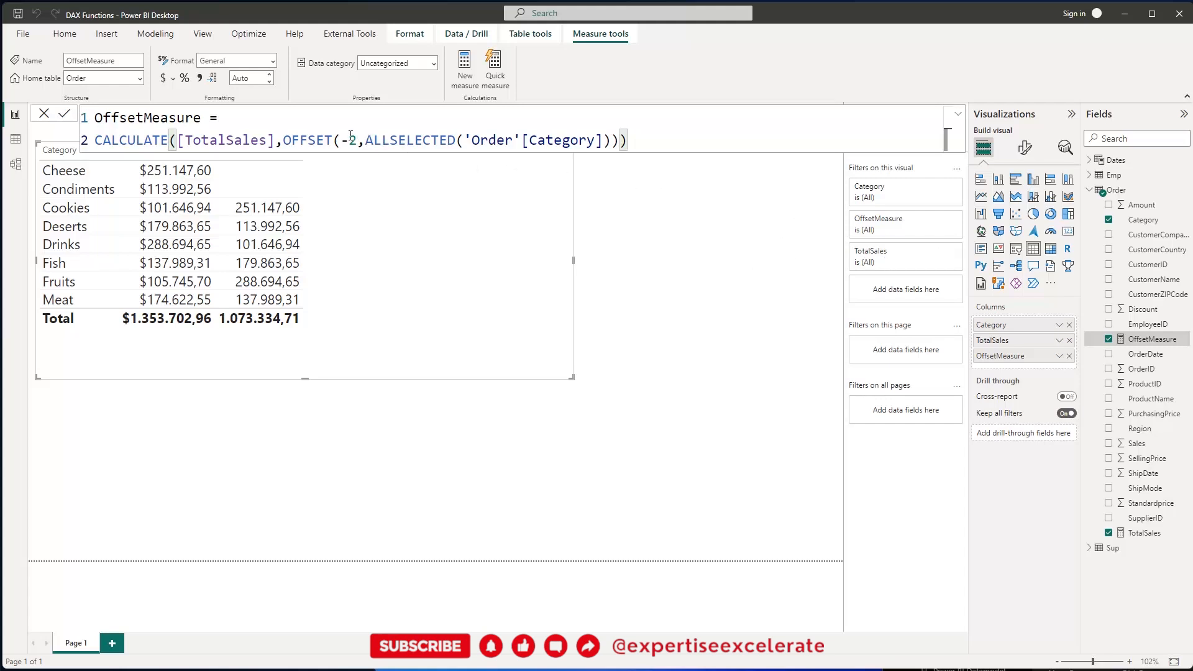
- Set the OFFSET delta in the OffsetMeasure formula to 1 and commit the measure
drag(348, 142, 357, 142)
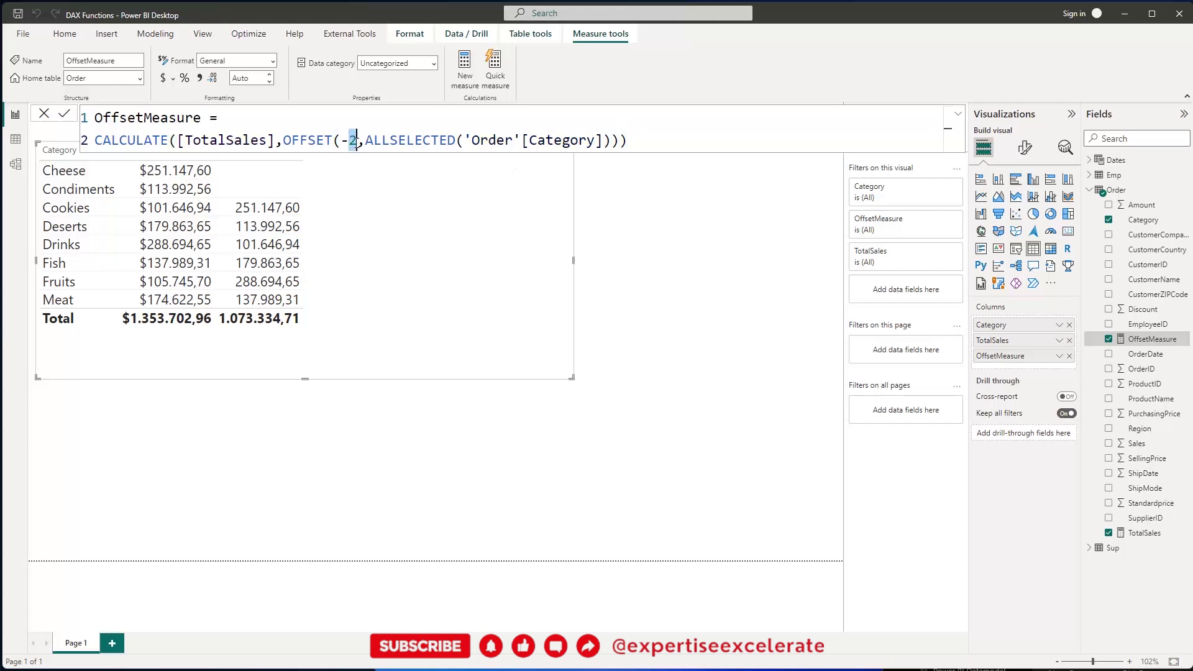
click(342, 142)
drag(342, 142, 358, 144)
key(BackSpace)
text(1)
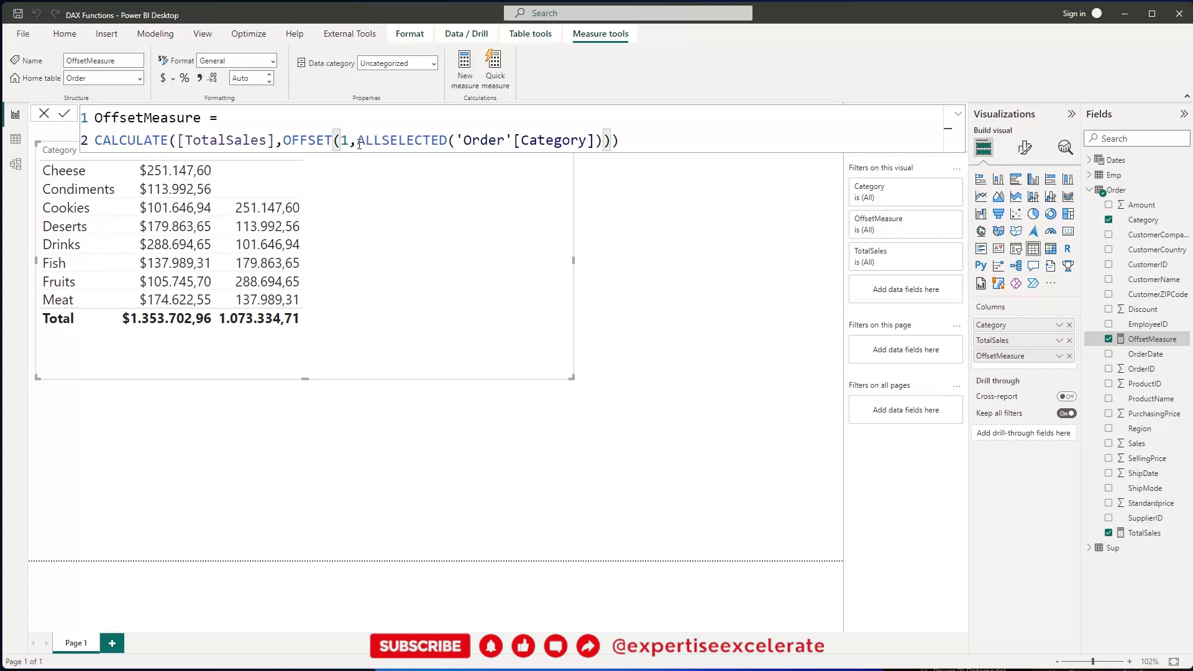
key(Return)
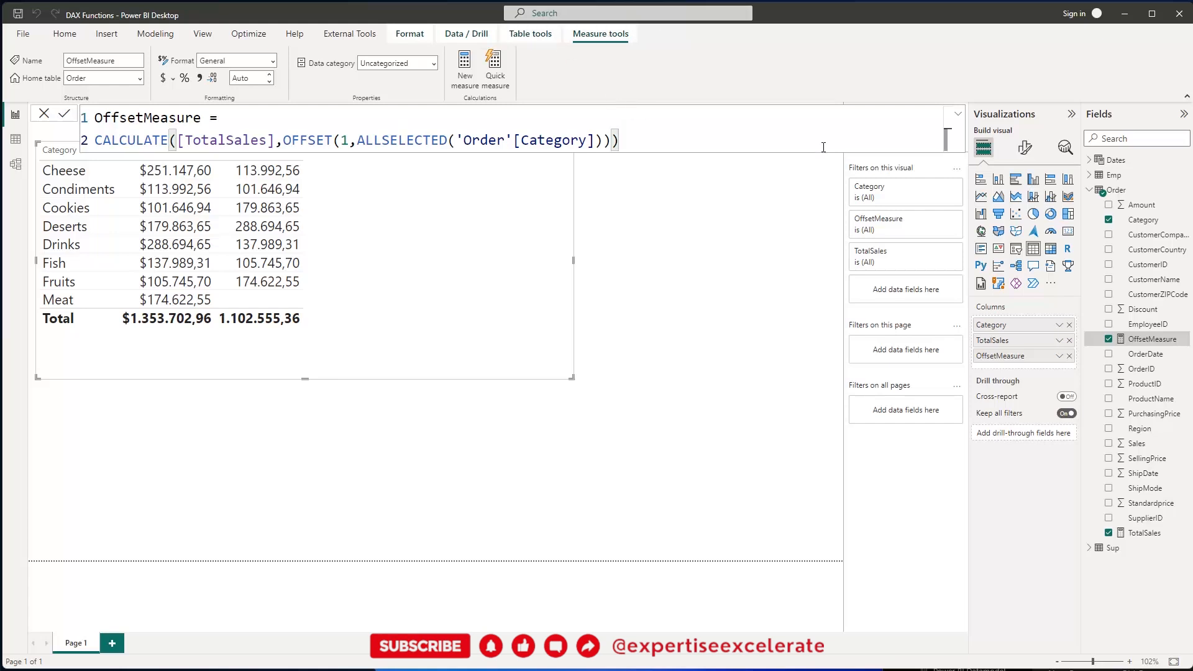
right_click(1121, 196)
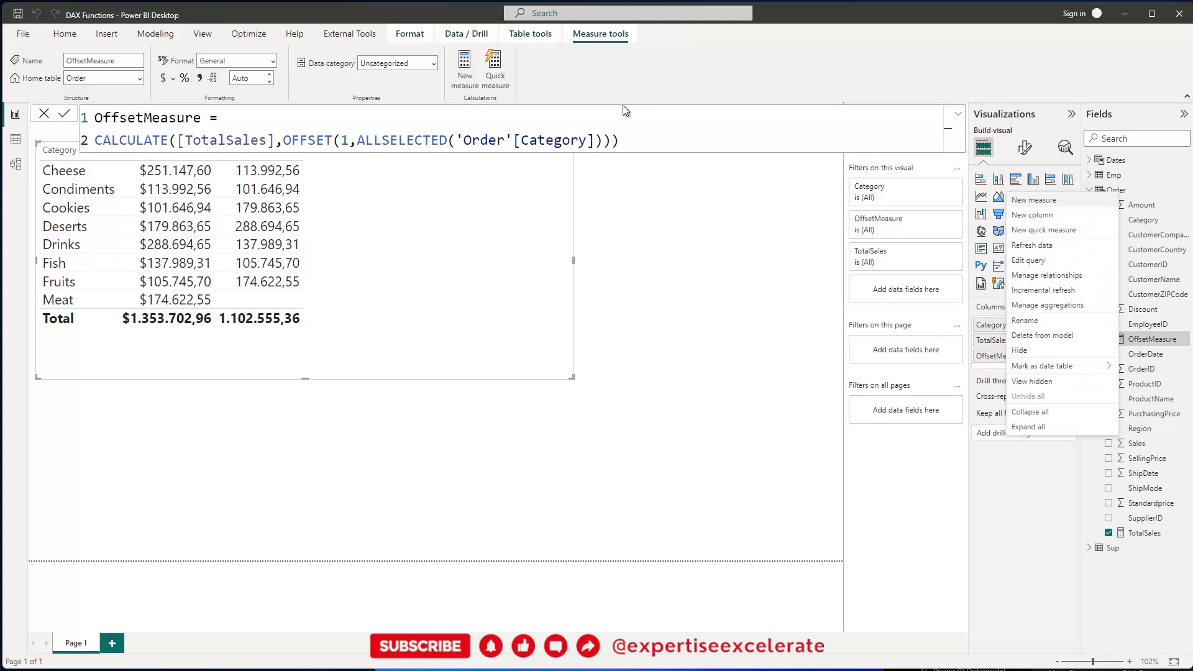
click(654, 135)
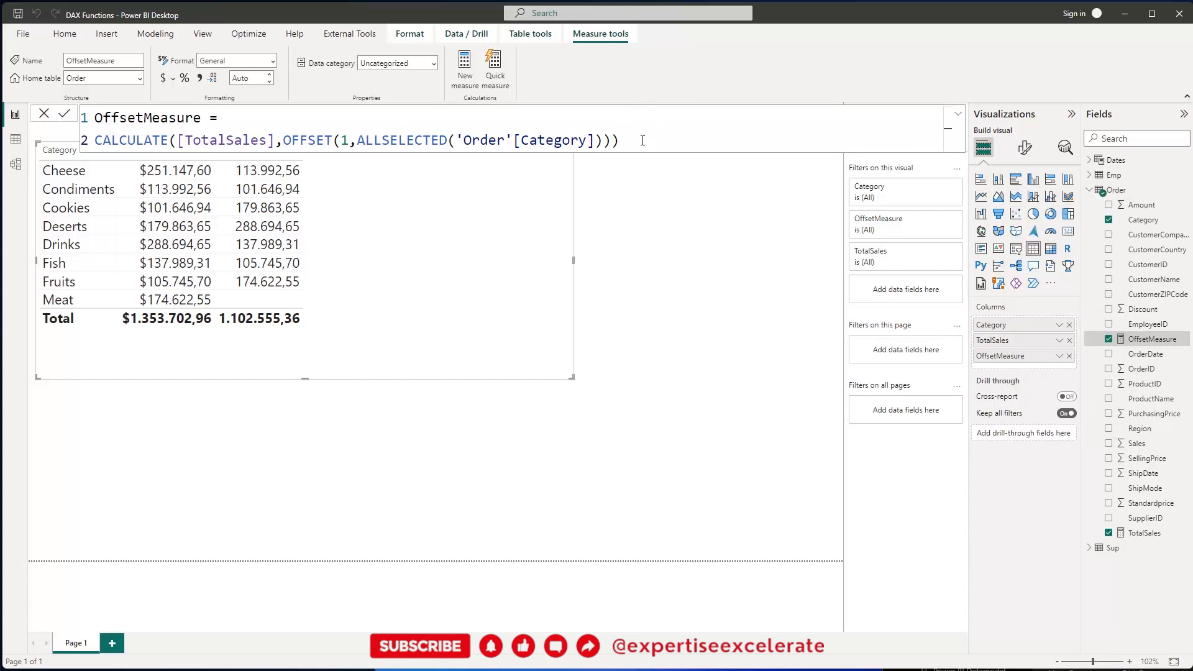
drag(643, 141, 87, 116)
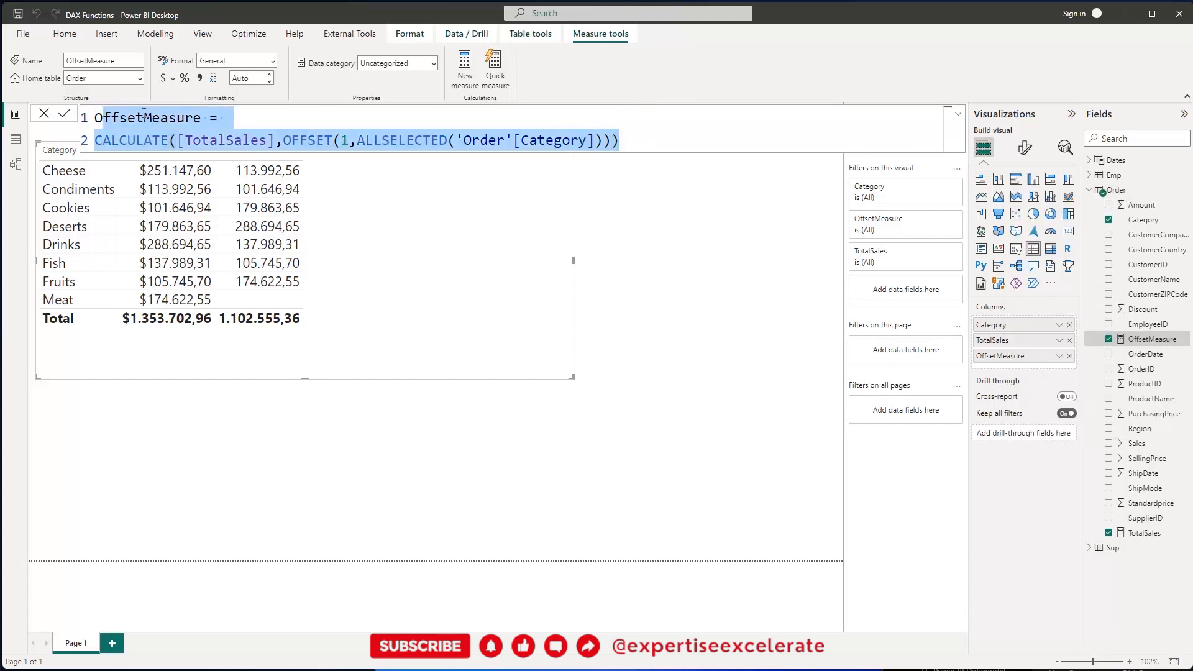
click(701, 136)
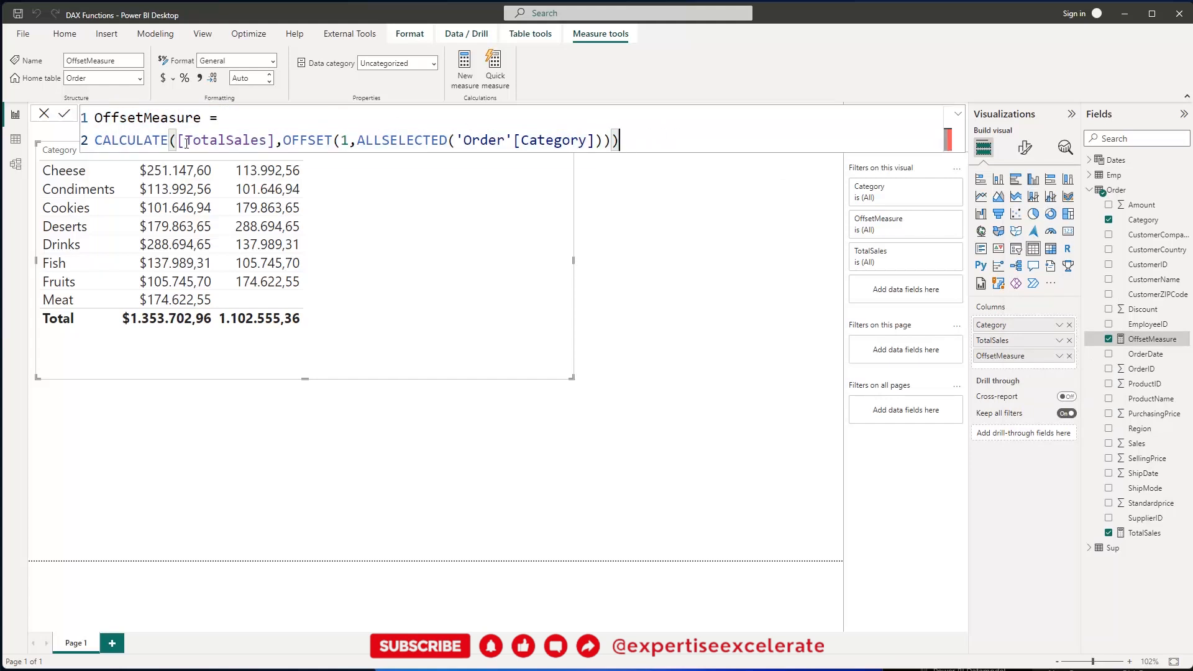
drag(287, 139, 316, 139)
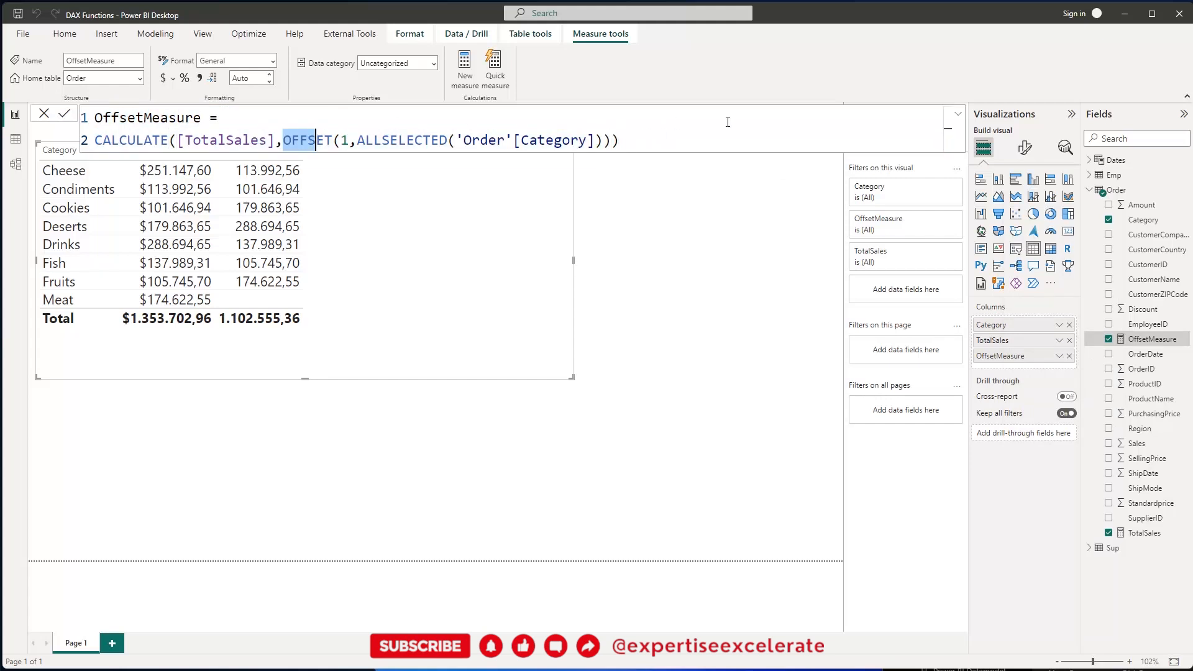
- Create a new measure in the Order table named IndexMeasure, with its formula starting on a second line
right_click(1109, 188)
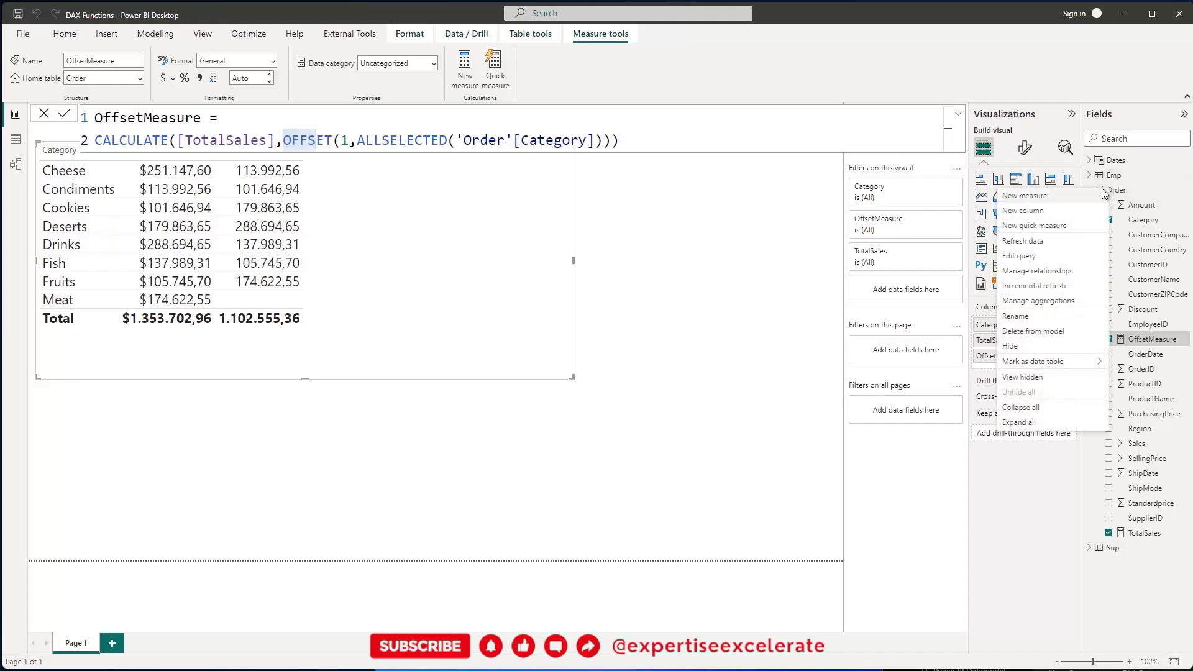
click(1060, 202)
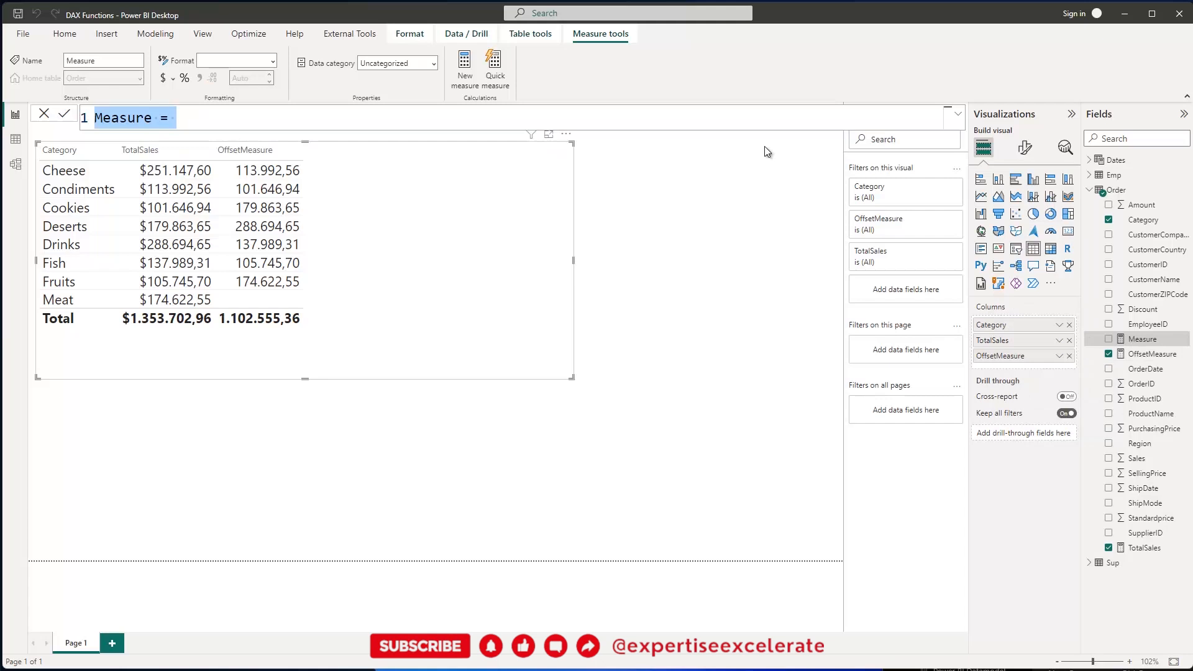
text(Index)
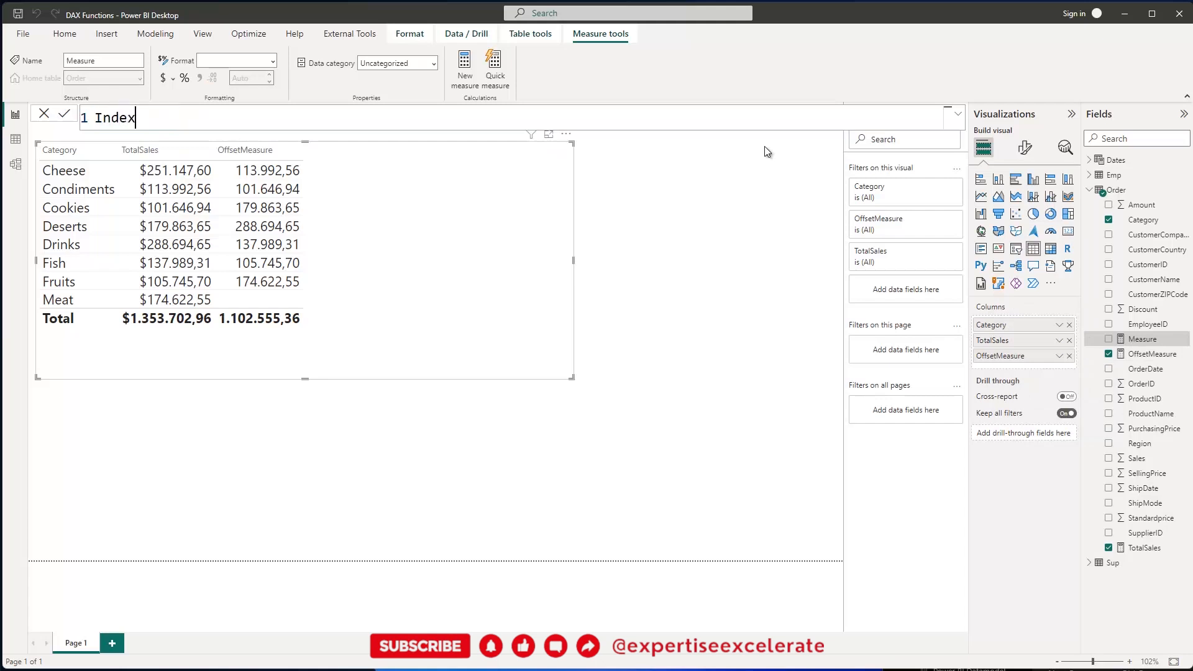
text(Measure =)
key(shift+Return)
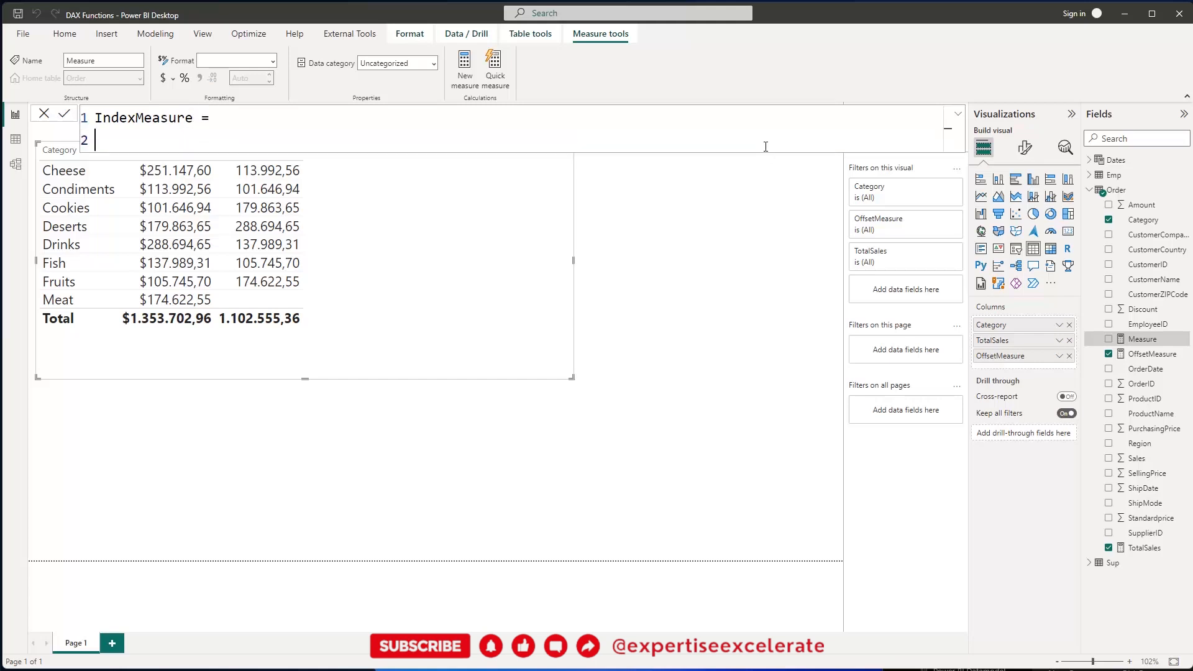
- Begin the IndexMeasure formula with CALCULATE, using [TotalSales] as the expression
text(C)
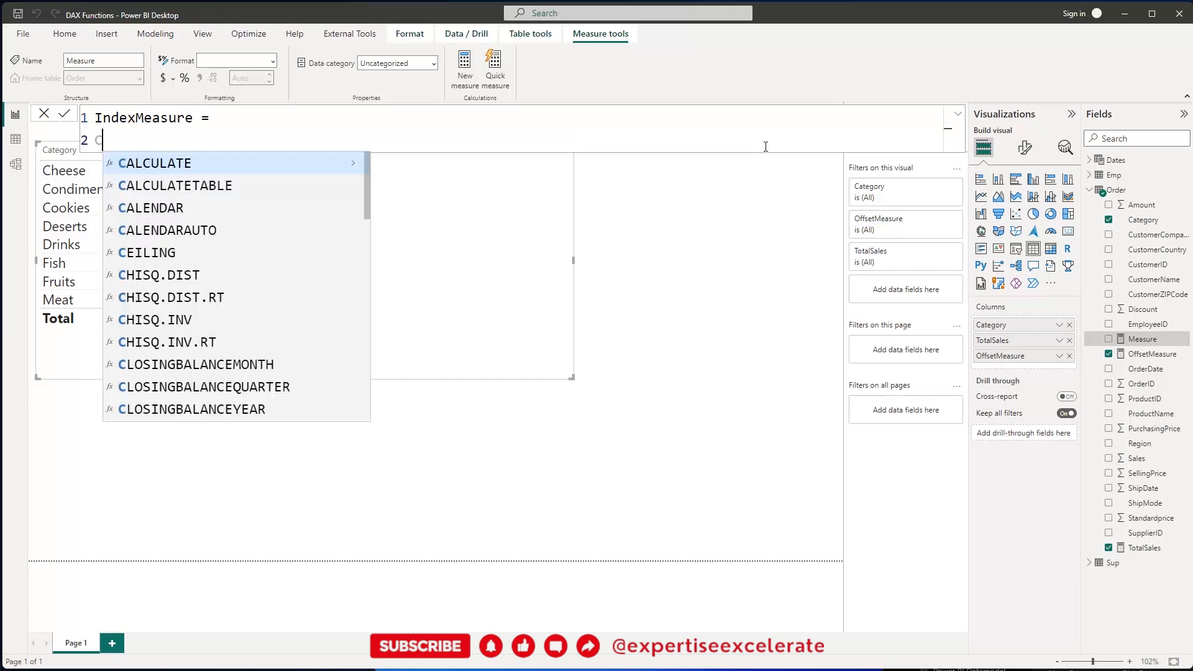
text(ALC)
key(Tab)
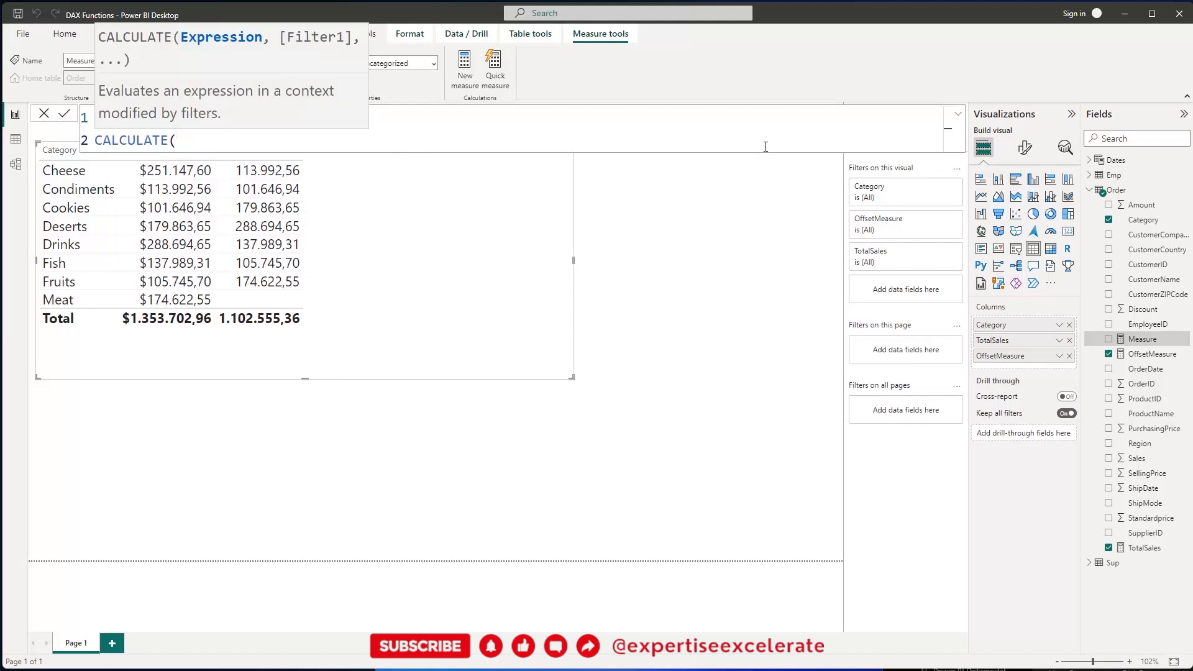
text(Tota)
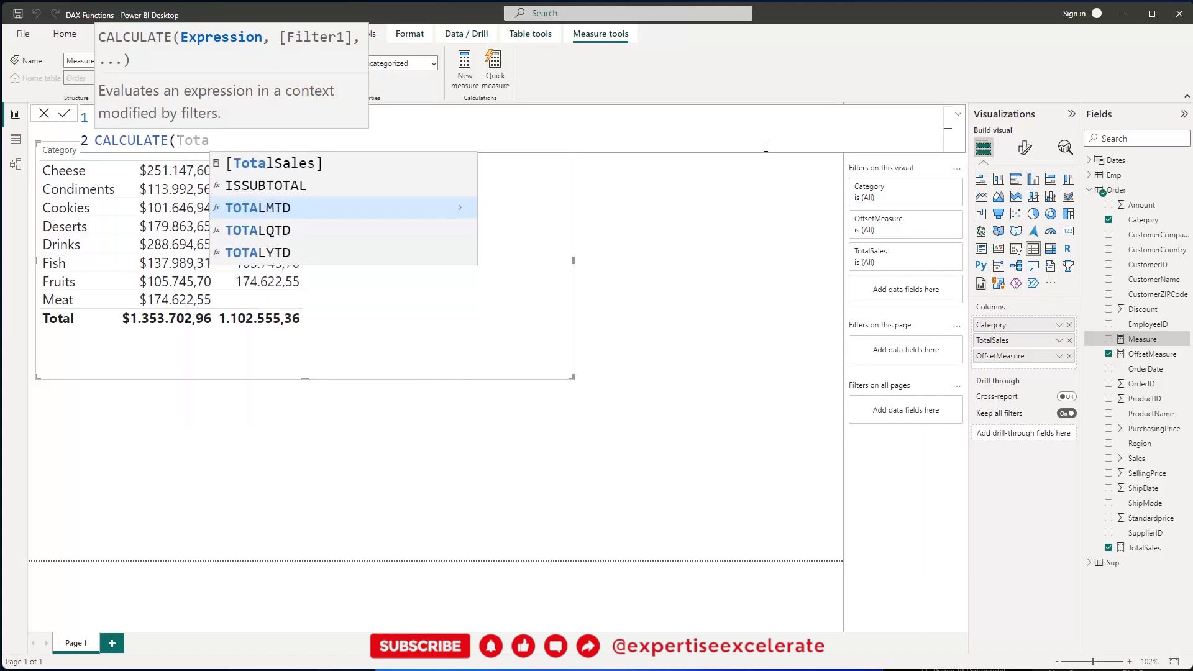
key(Up)
key(Up)
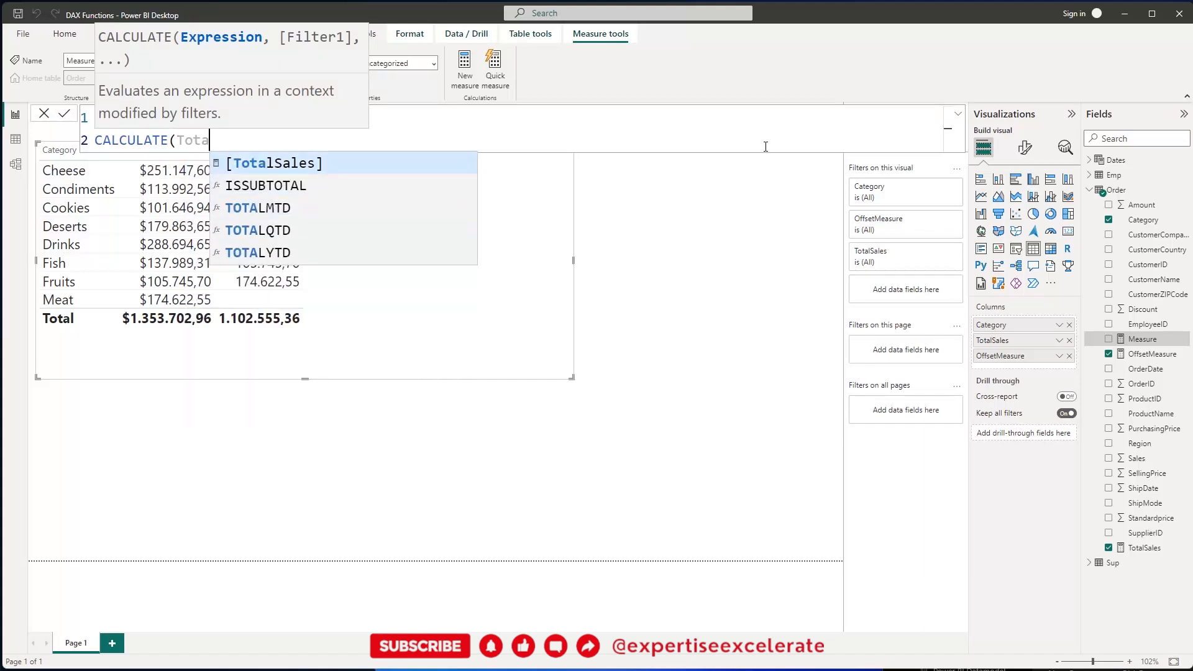
key(Tab)
text(,)
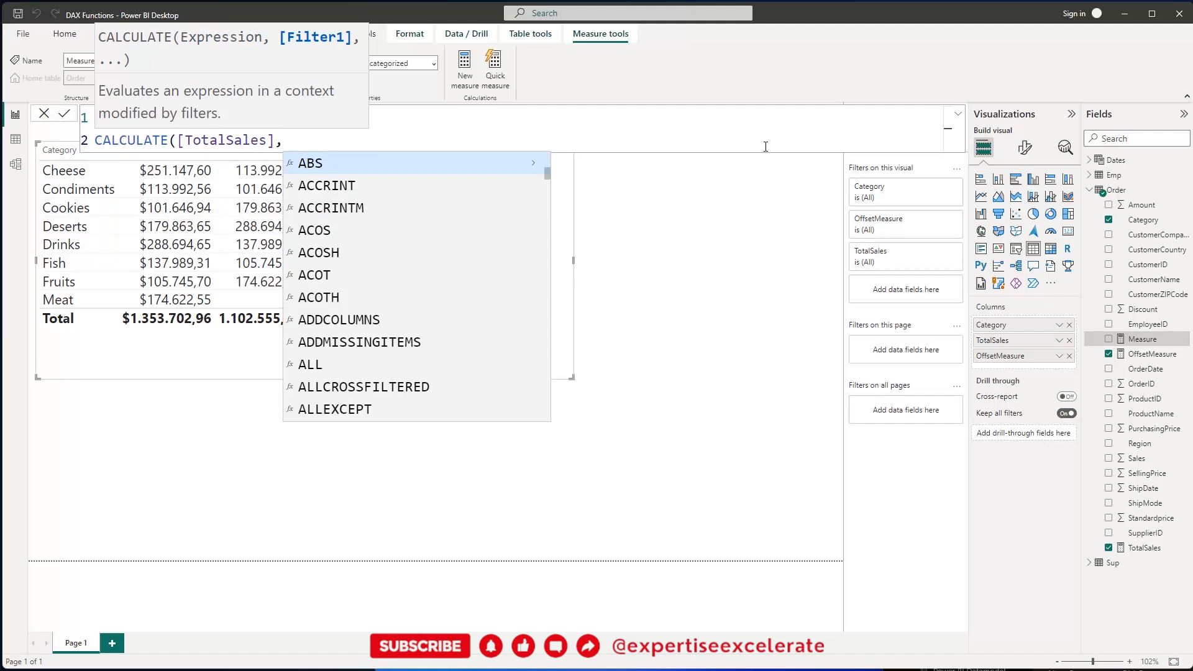
- Complete the IndexMeasure formula with the filter INDEX(1,ALLSELECTED('Order'[Category])) and close all parentheses
text(ind)
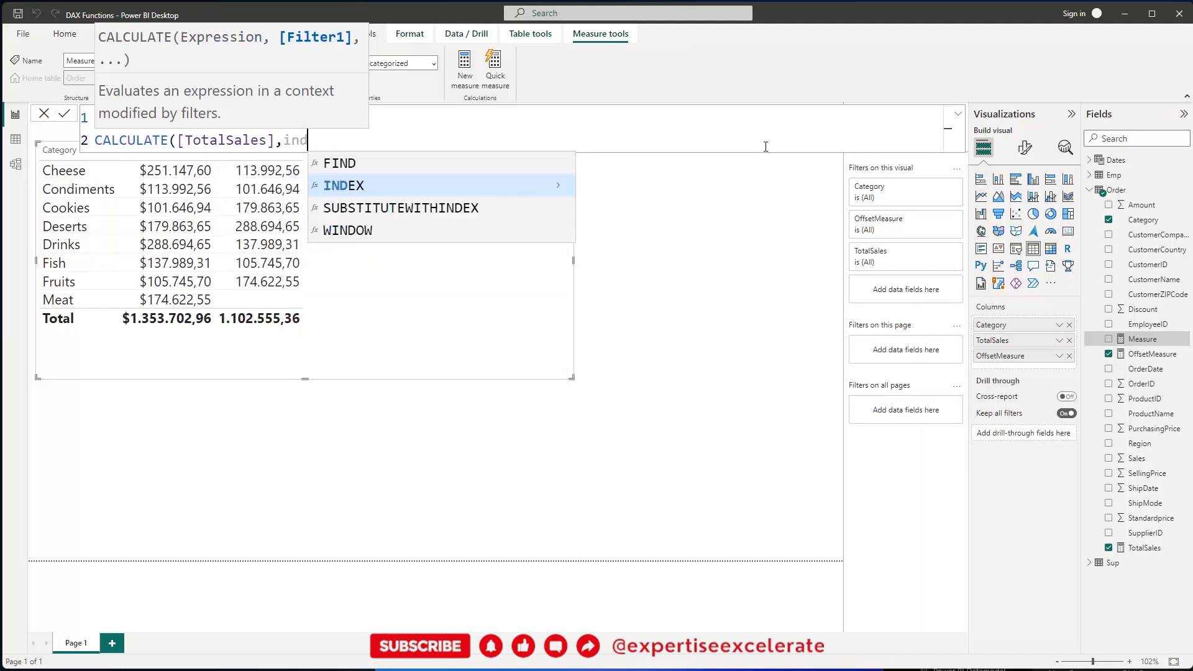
key(Tab)
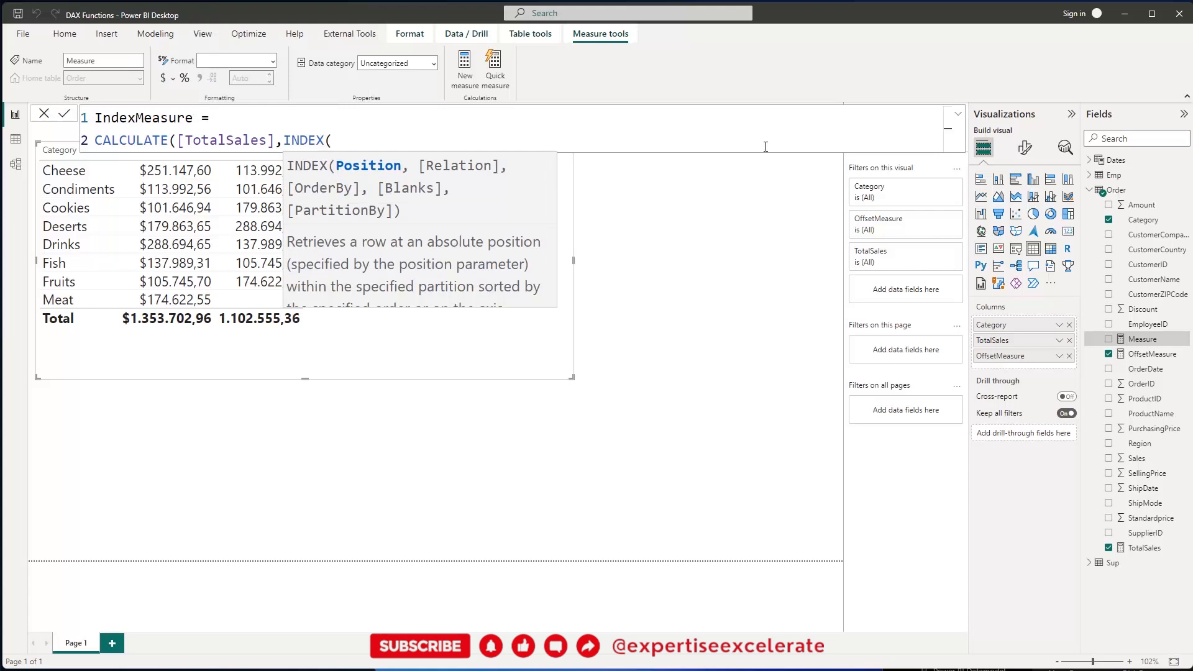
text(1,)
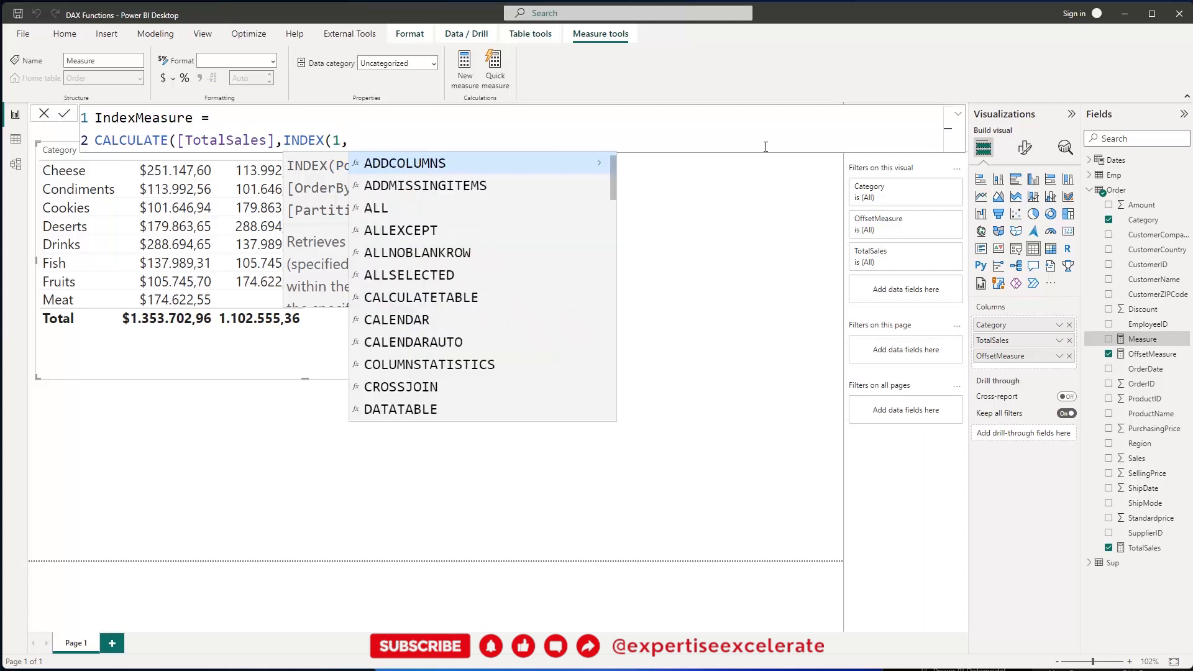
text(Allse)
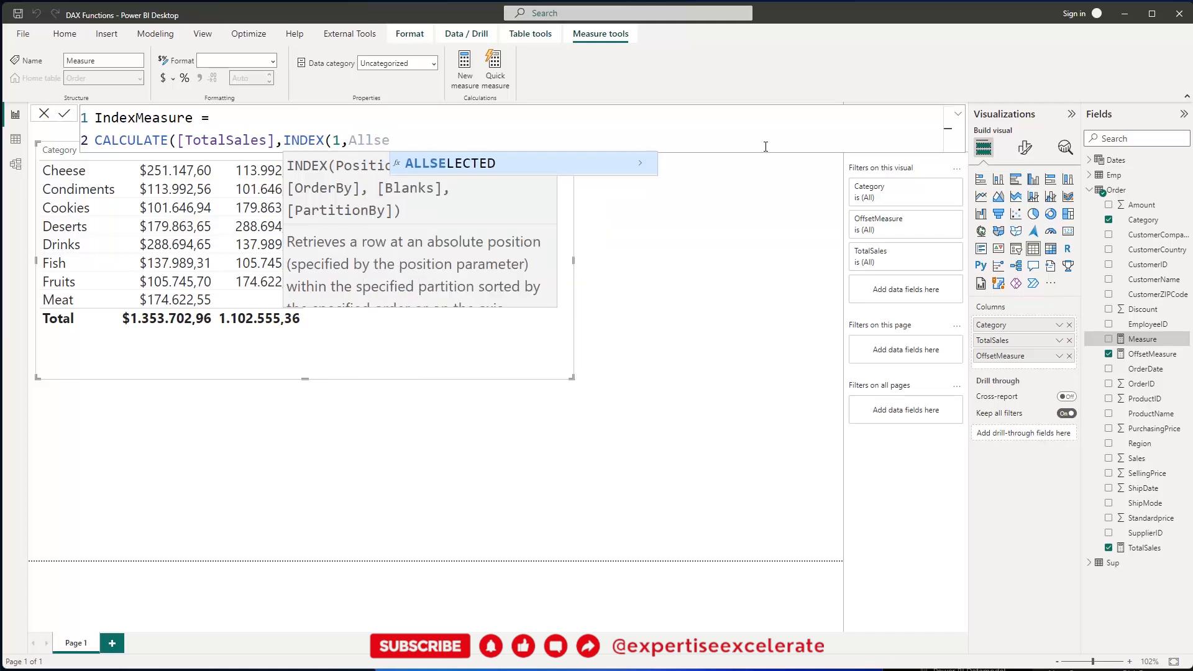
key(Tab)
text(cate)
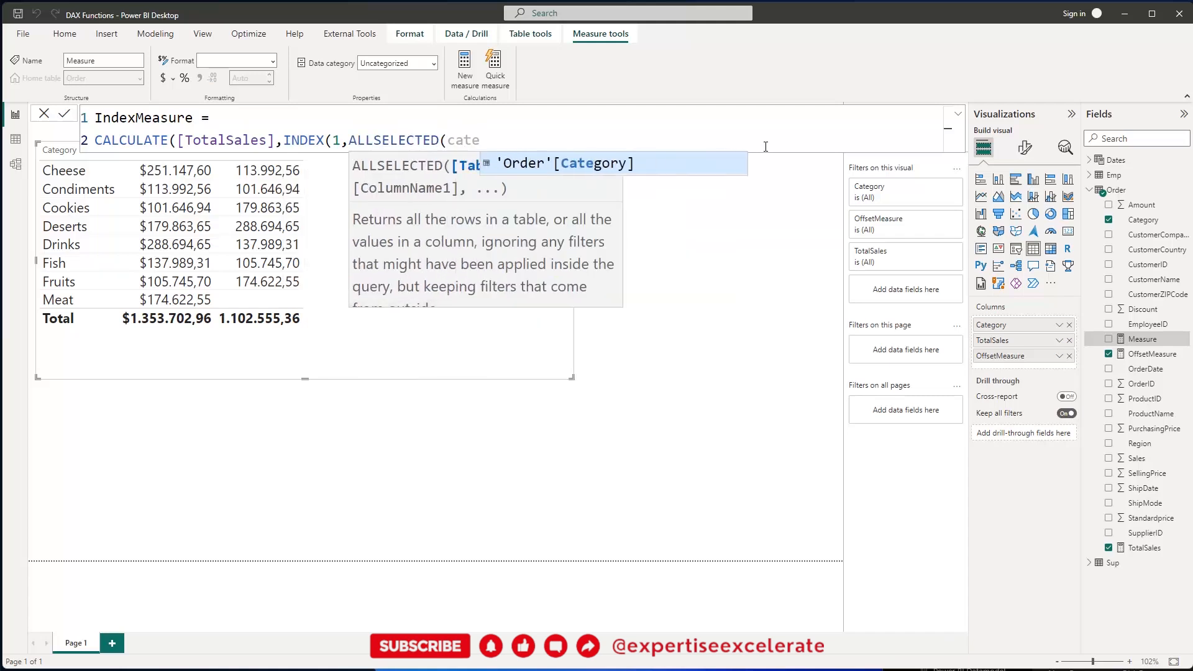
key(Tab)
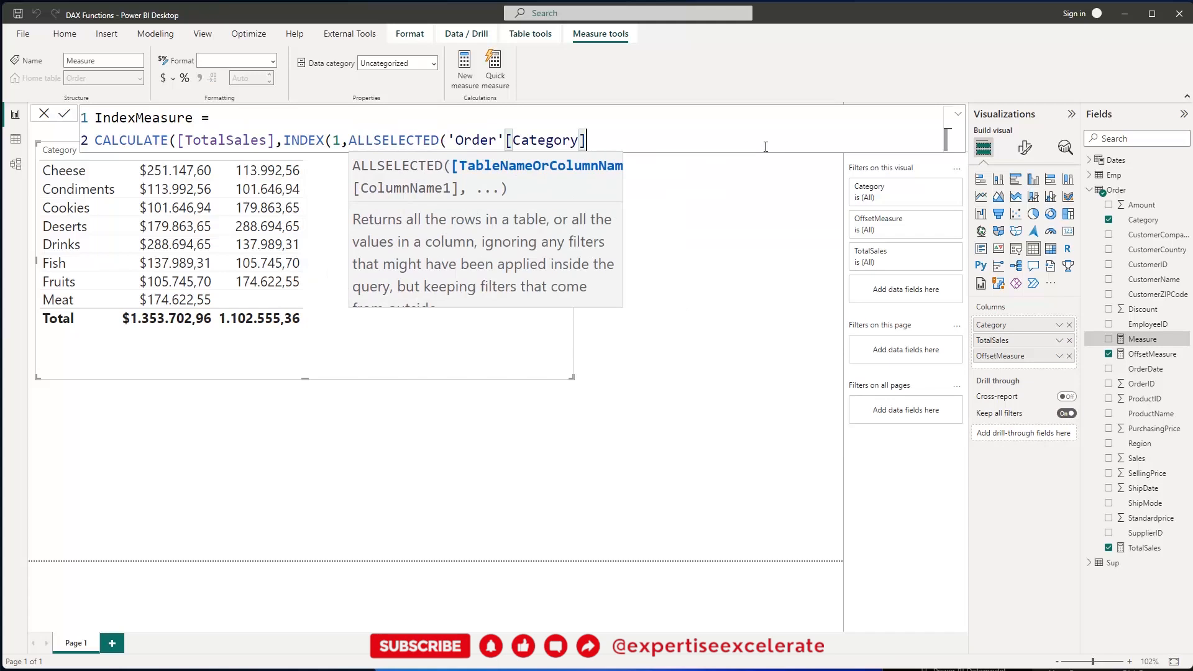
text())
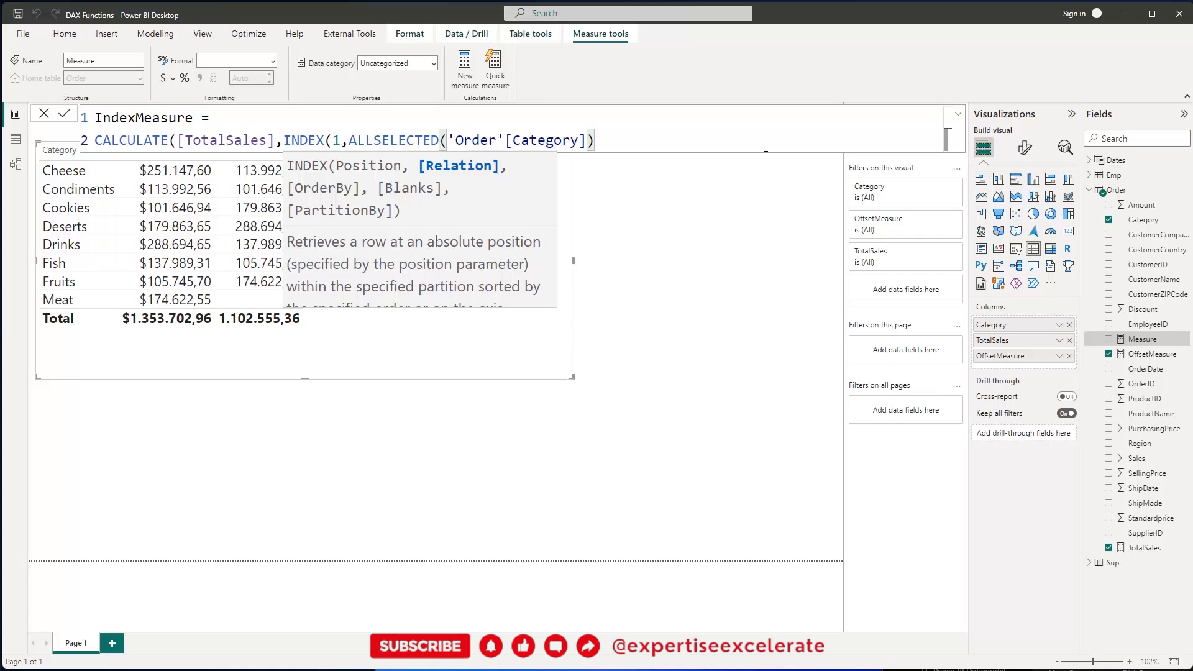
text())
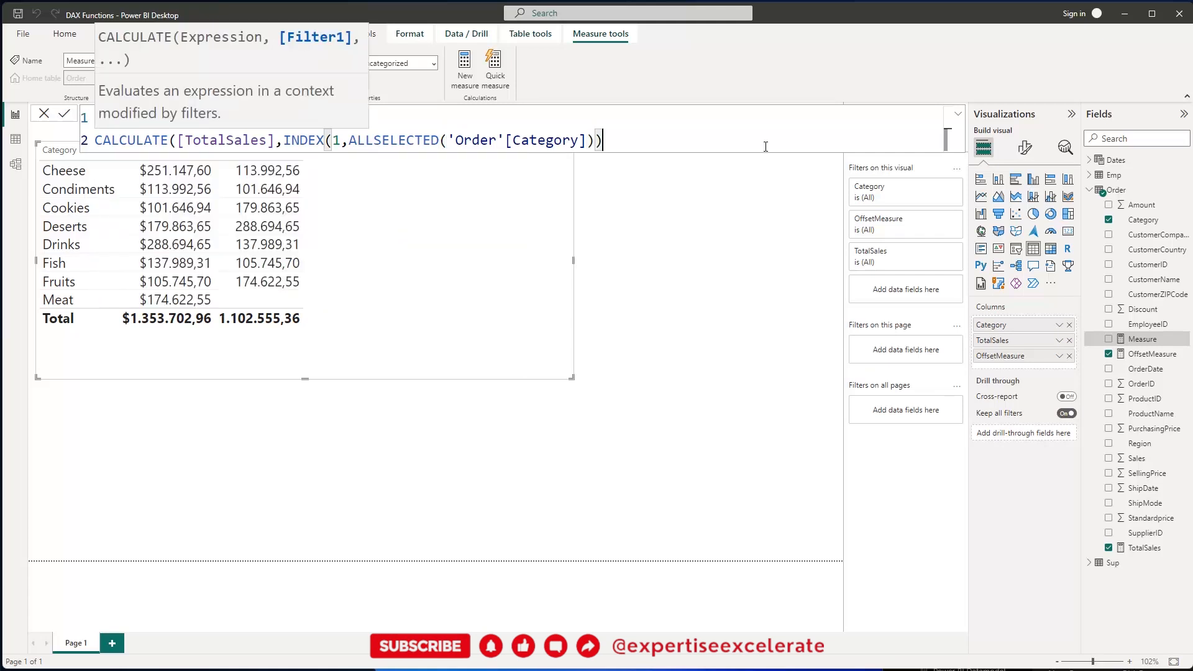
text())
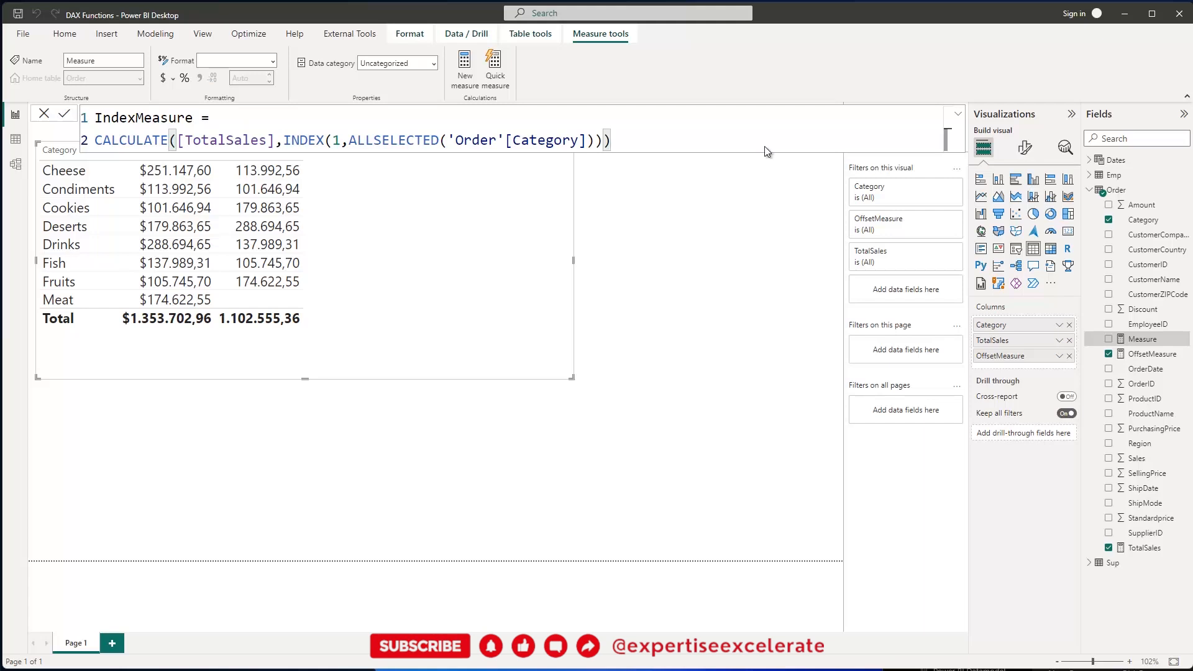
- Commit IndexMeasure, add it as a column to the Category table visual, and deselect the visual
key(Return)
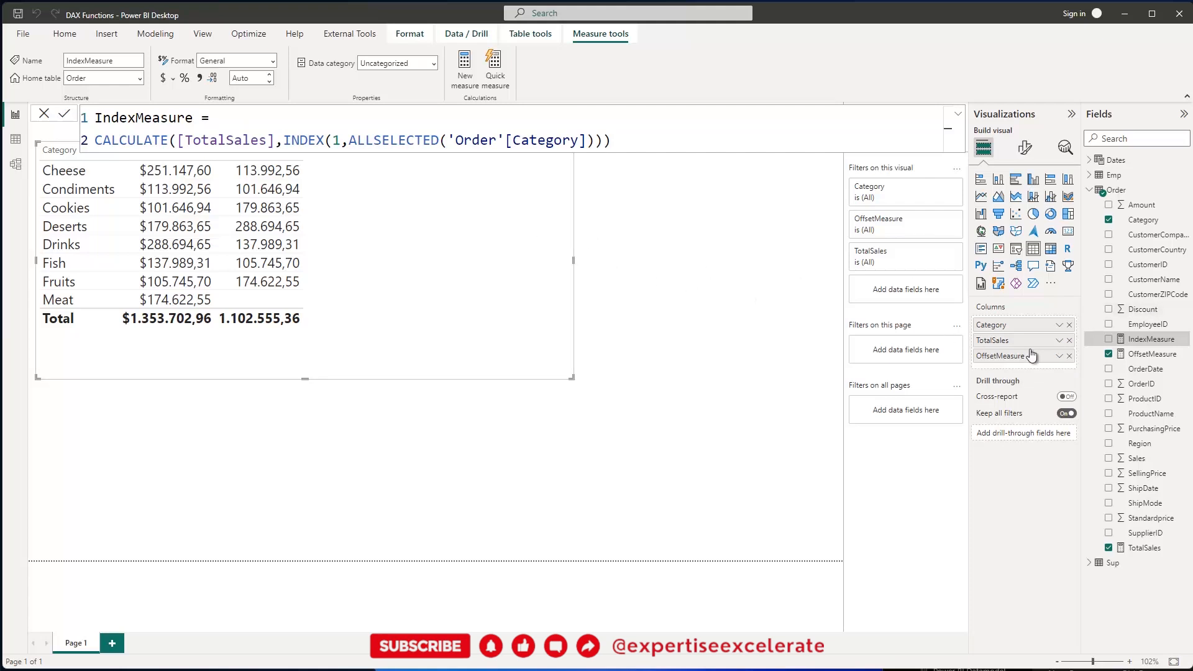
click(1108, 339)
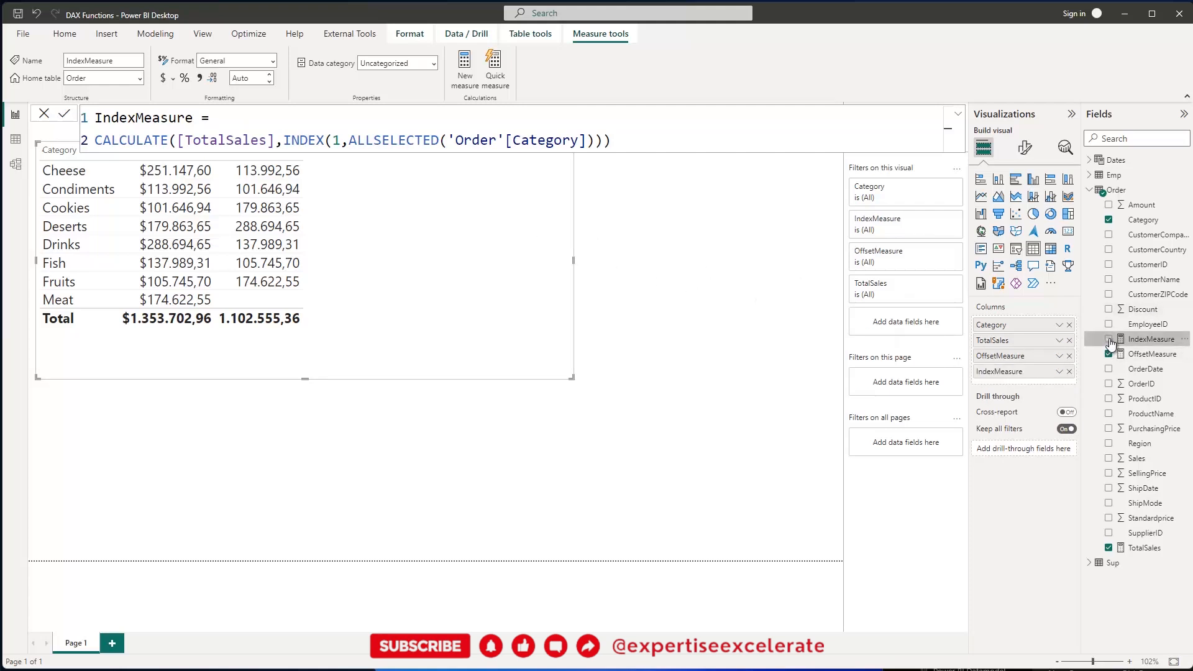
click(711, 251)
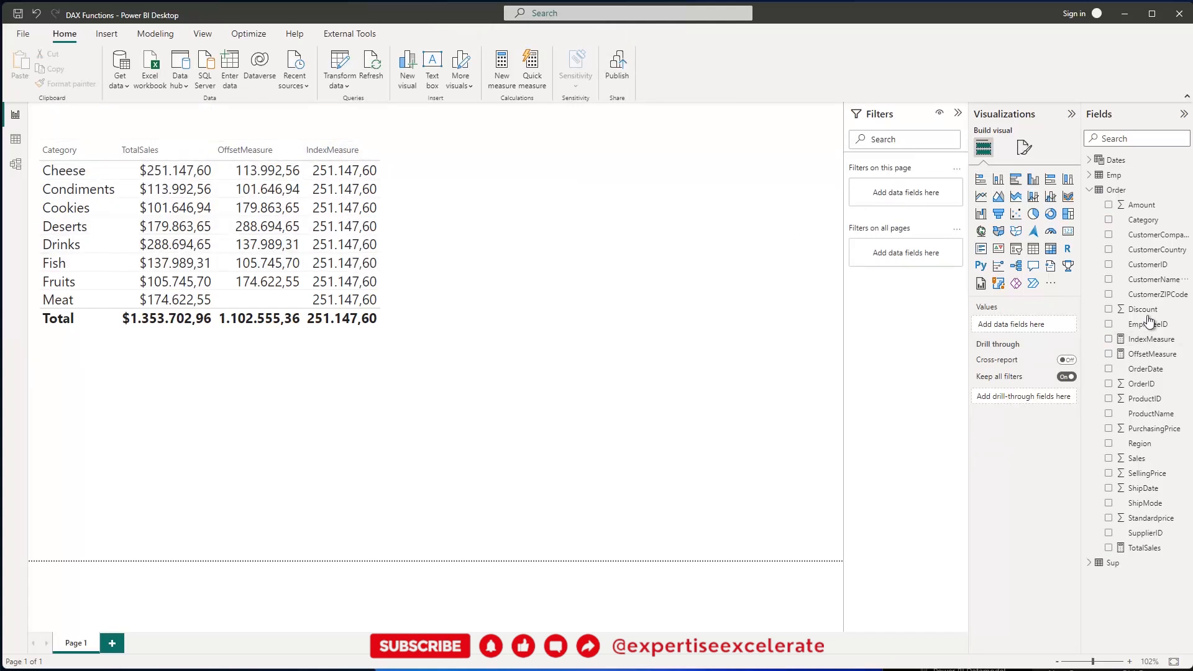
- Reopen the IndexMeasure formula, set the INDEX position to 2, and commit the measure
click(1150, 339)
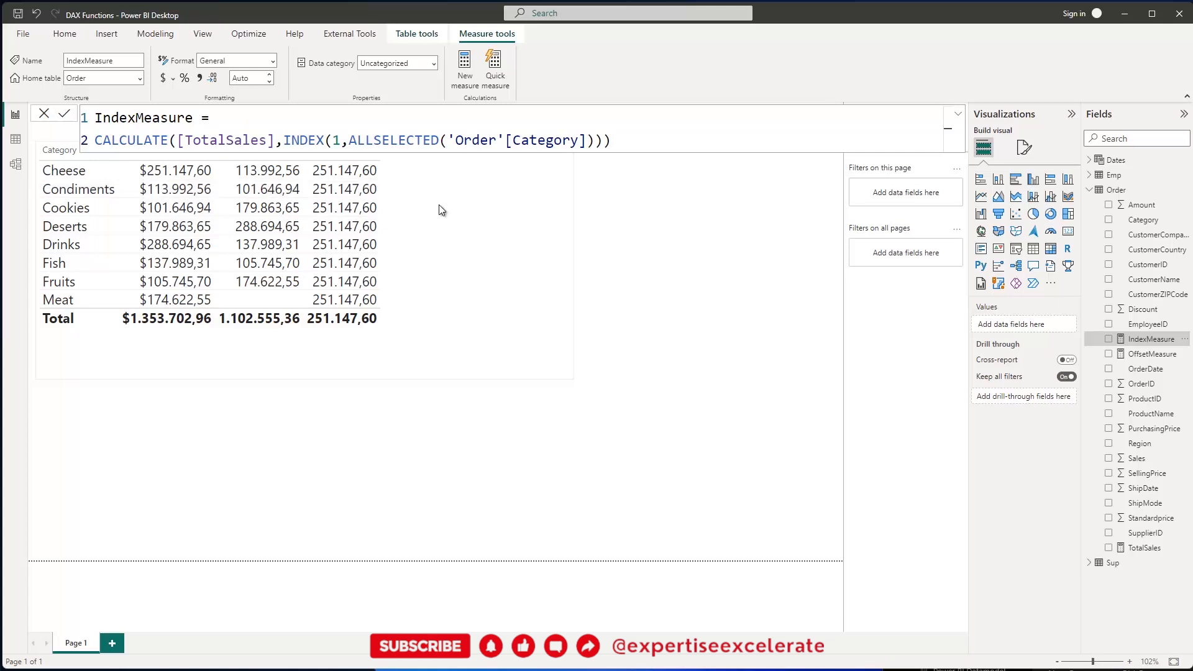
click(340, 142)
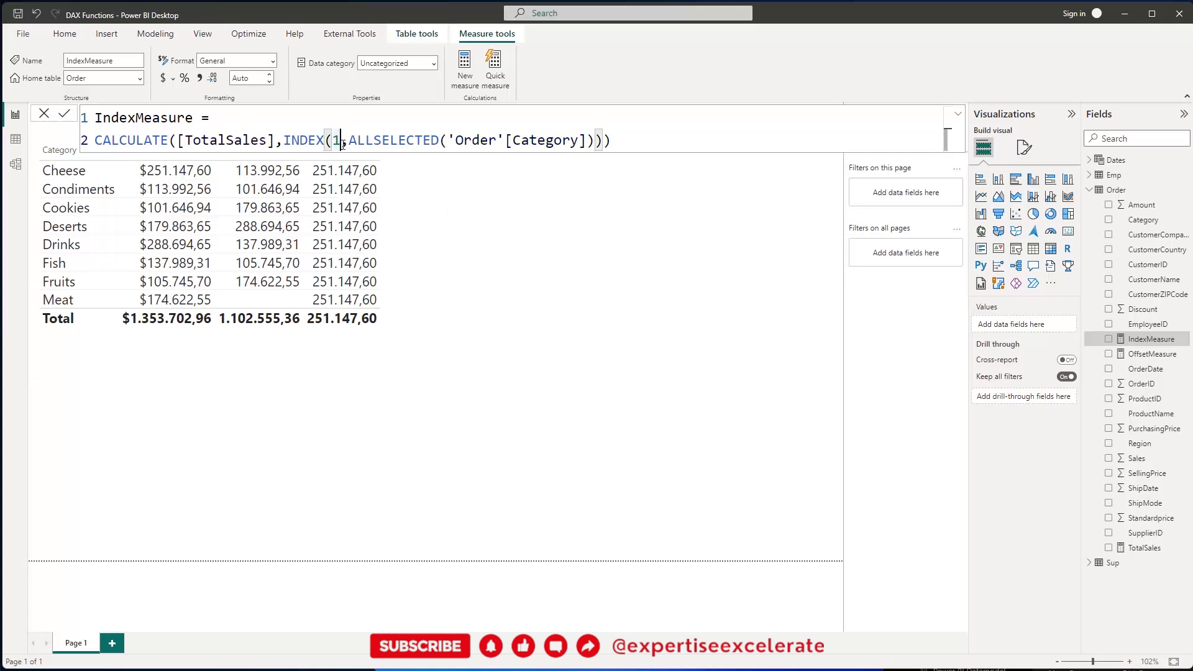
key(BackSpace)
text(2)
key(Return)
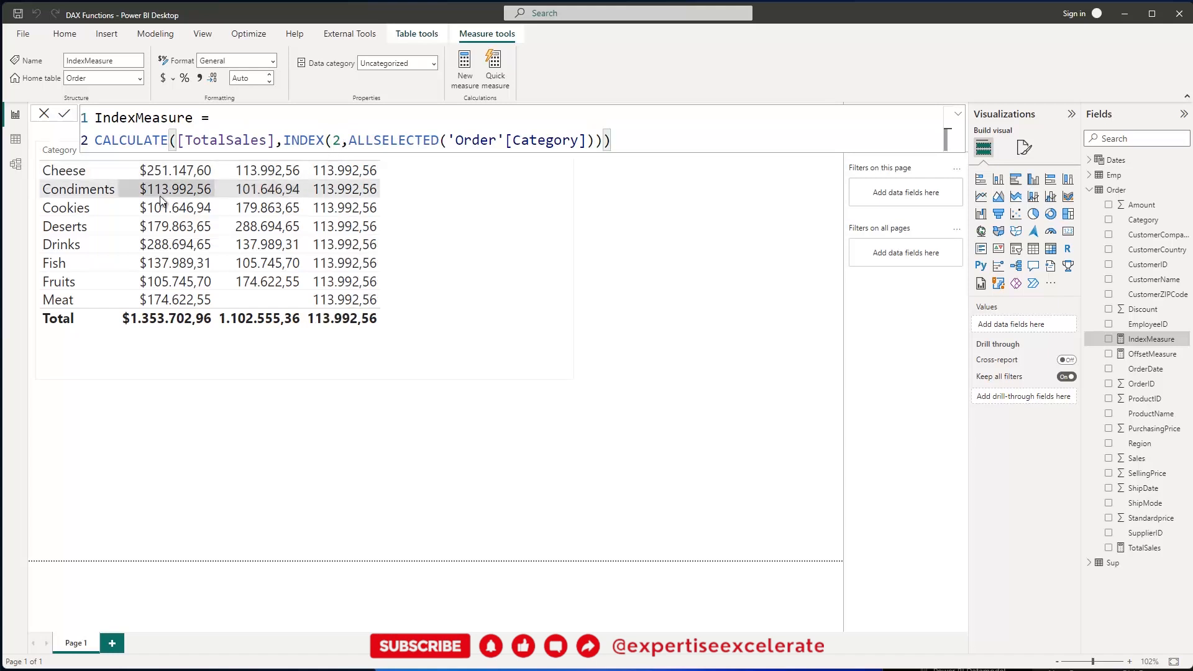
- Set the INDEX position in IndexMeasure to -2, commit the measure, and leave the formula editor
click(333, 142)
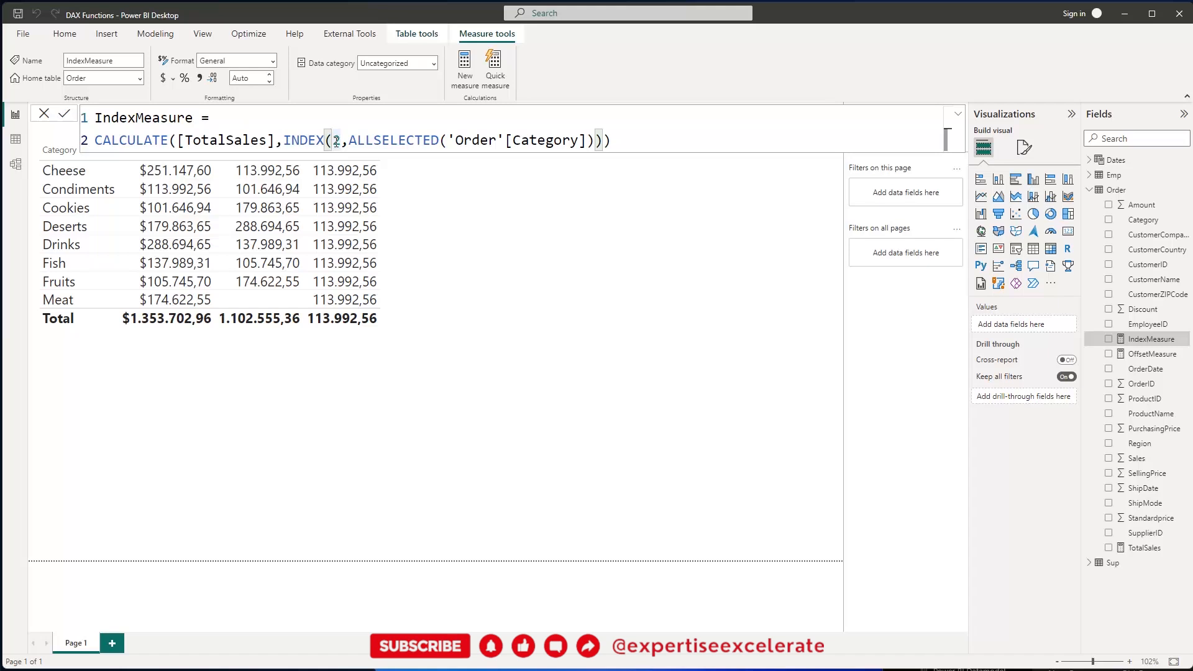
text(-)
key(Return)
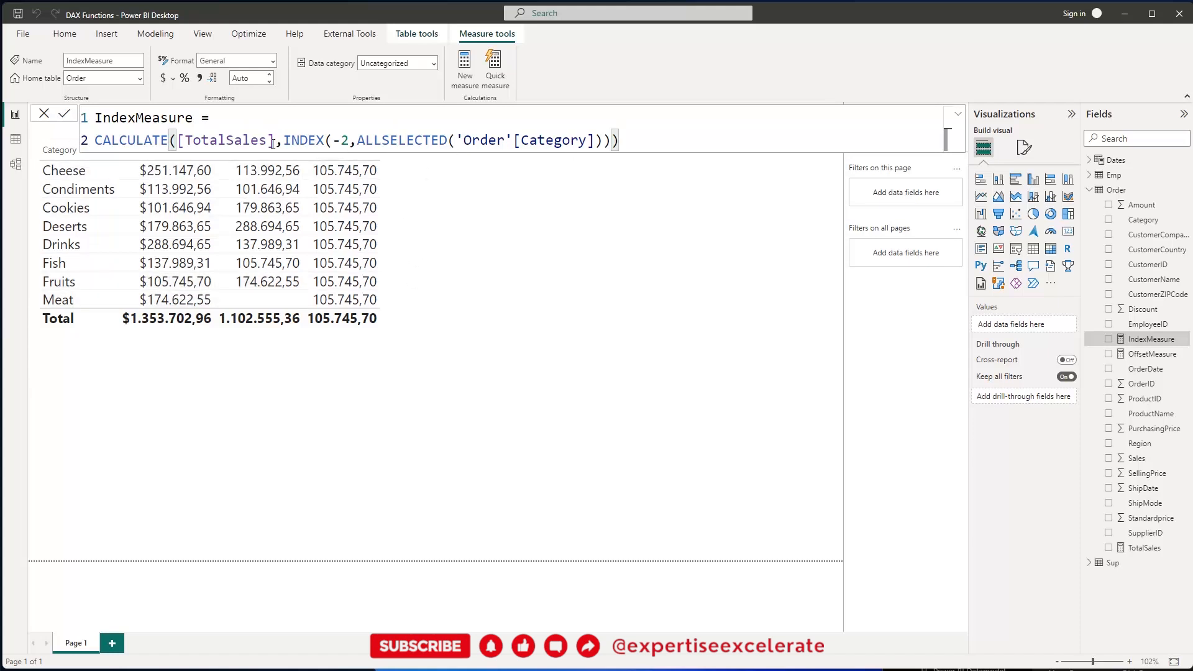
click(463, 224)
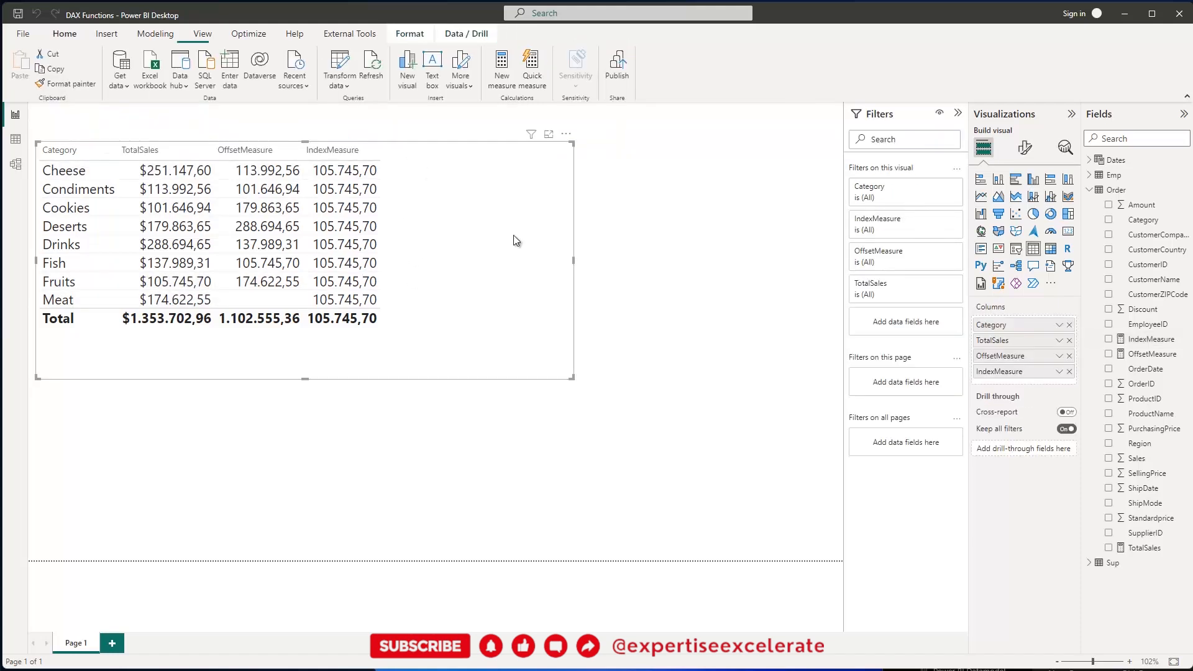
click(664, 253)
- Create a new measure named WindowMeasure in the Order table and start a second formula line
click(428, 234)
right_click(1120, 190)
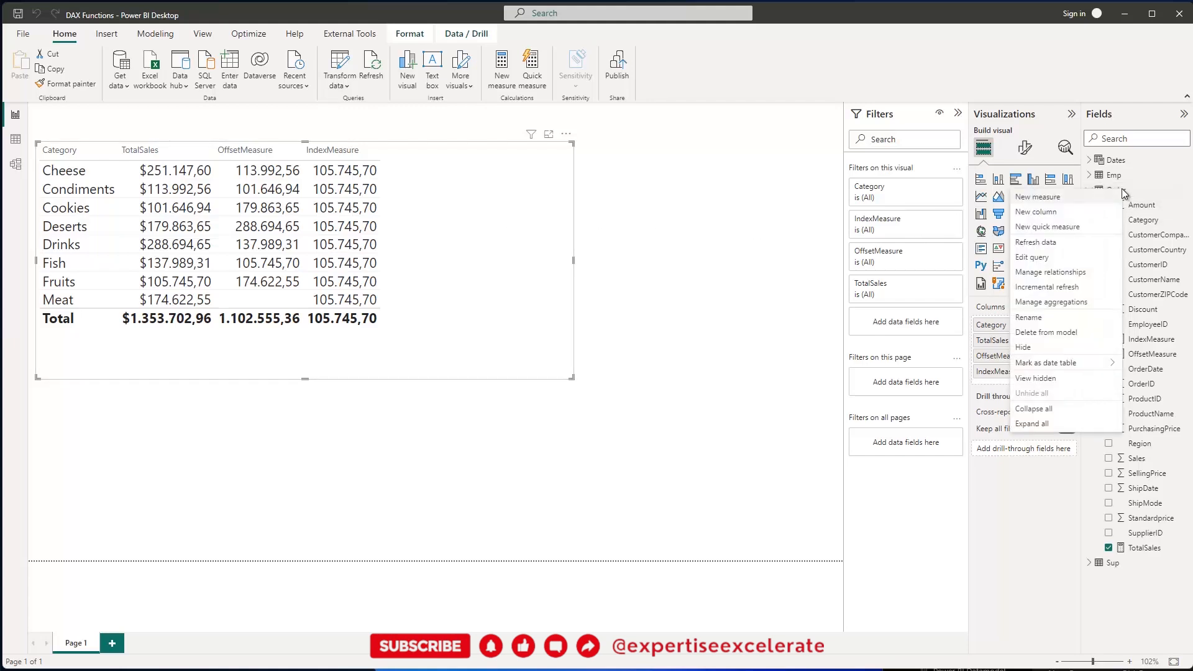
click(1056, 198)
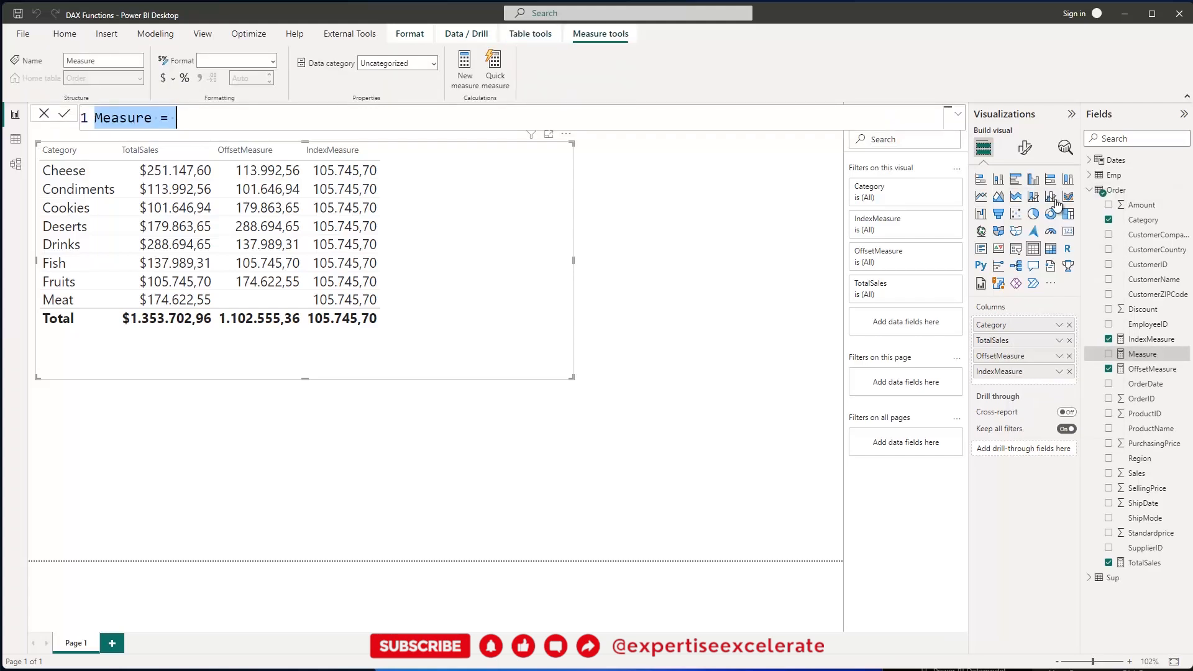
text(Wind)
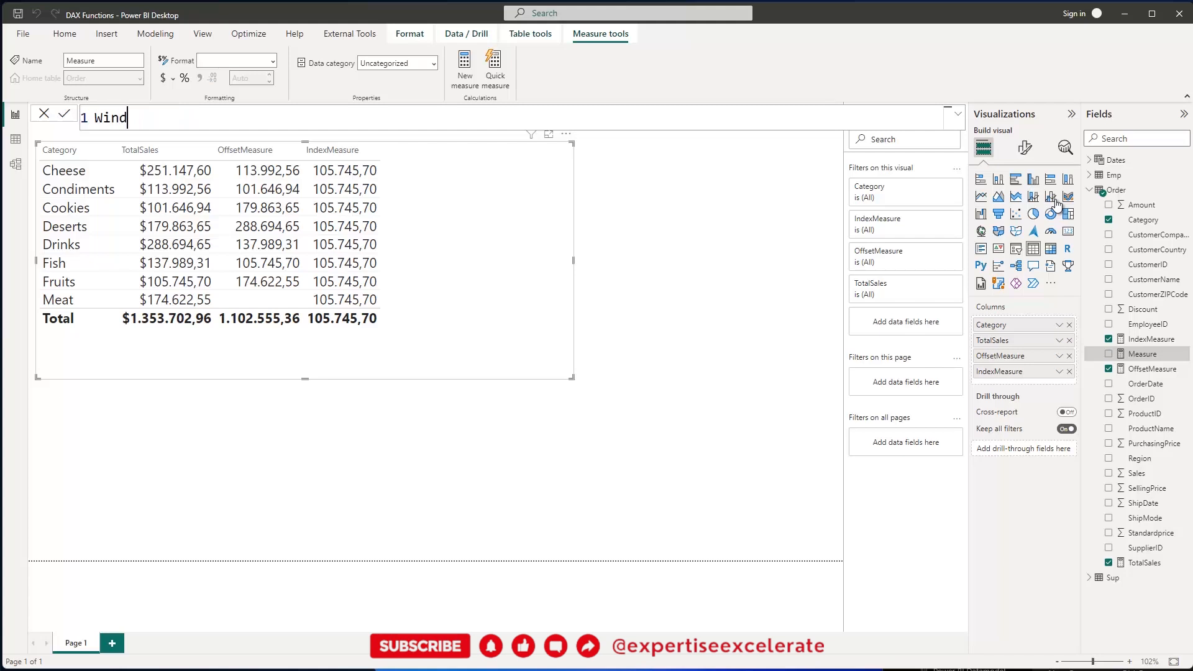
text(owMeasure =)
key(shift+Return)
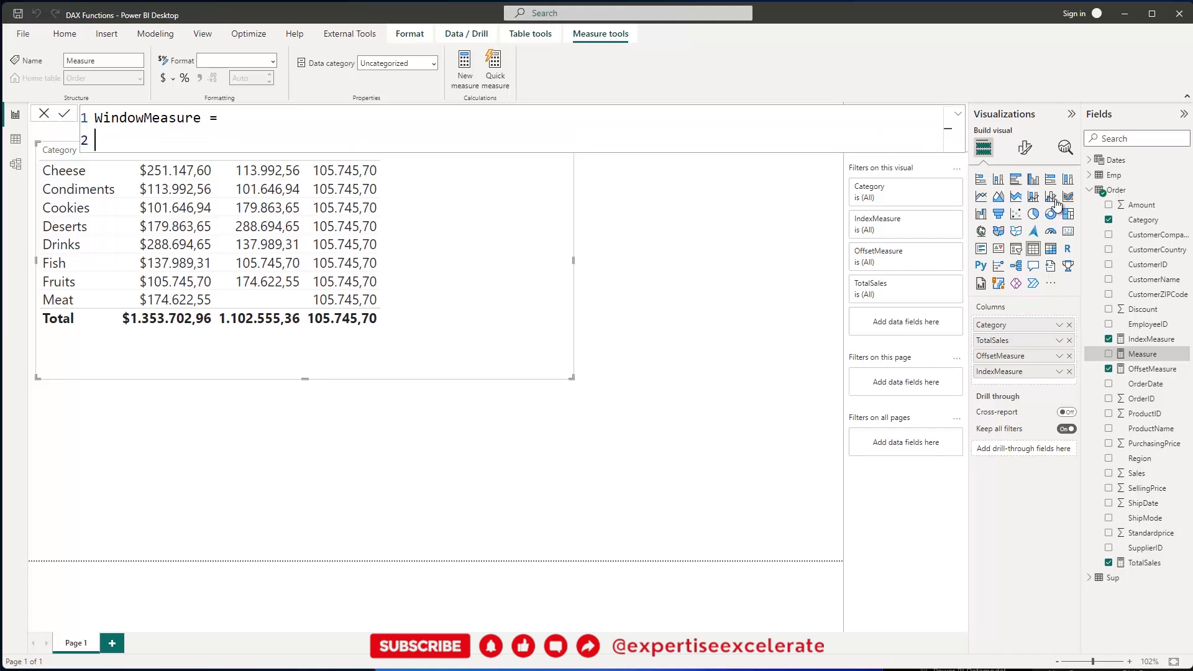
- Begin the WindowMeasure formula with CALCULATE, using [TotalSales] as the expression
text(C)
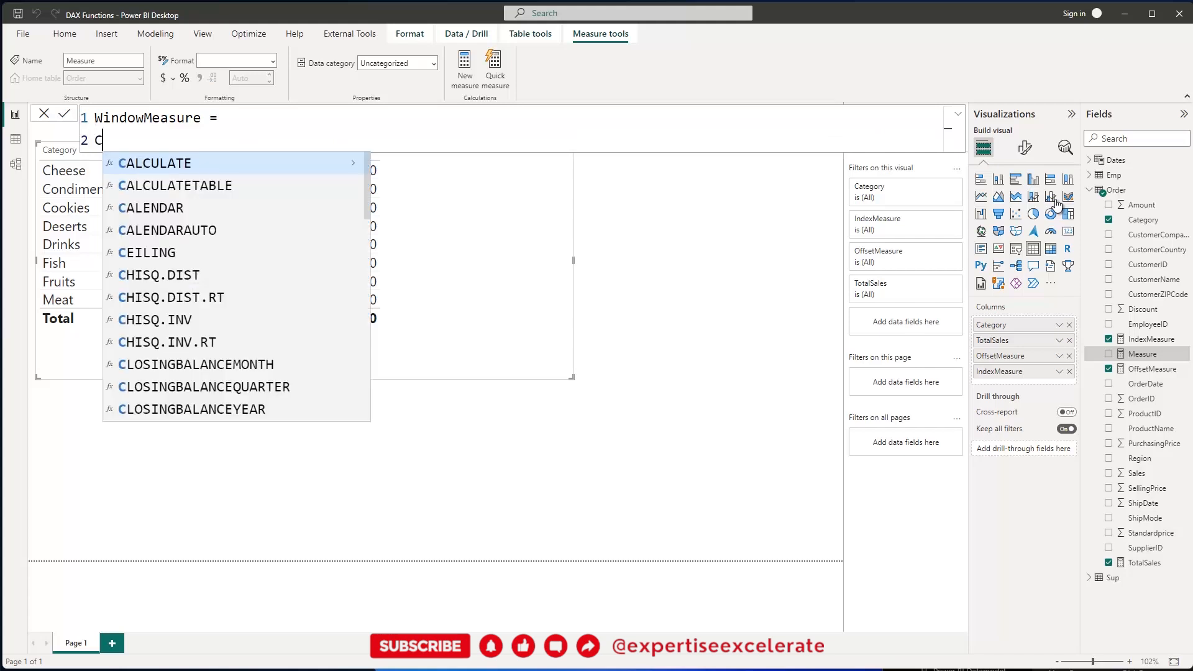
text(ALCULATE(Tot)
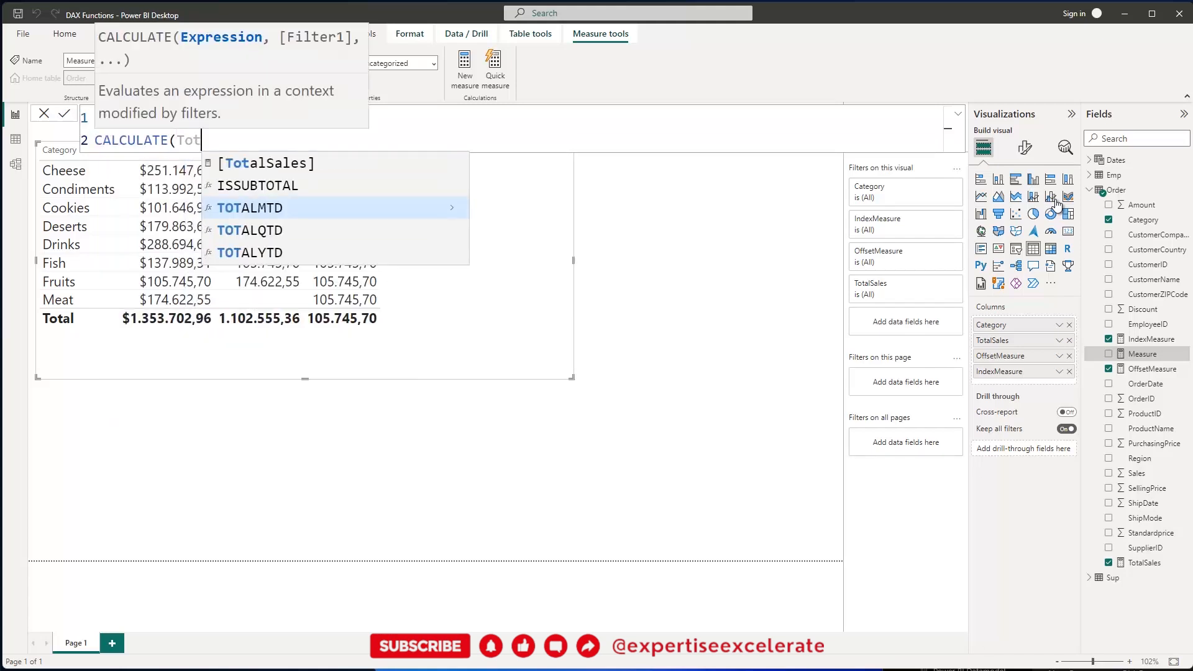
key(Up)
key(Up)
key(Tab)
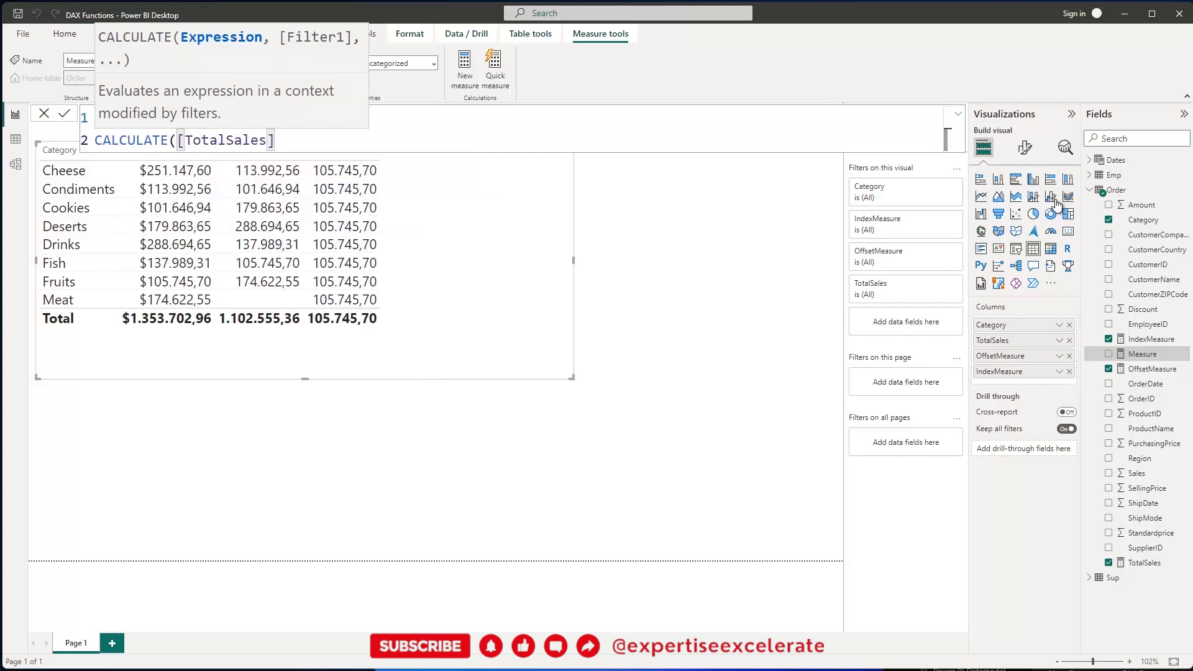
text(,)
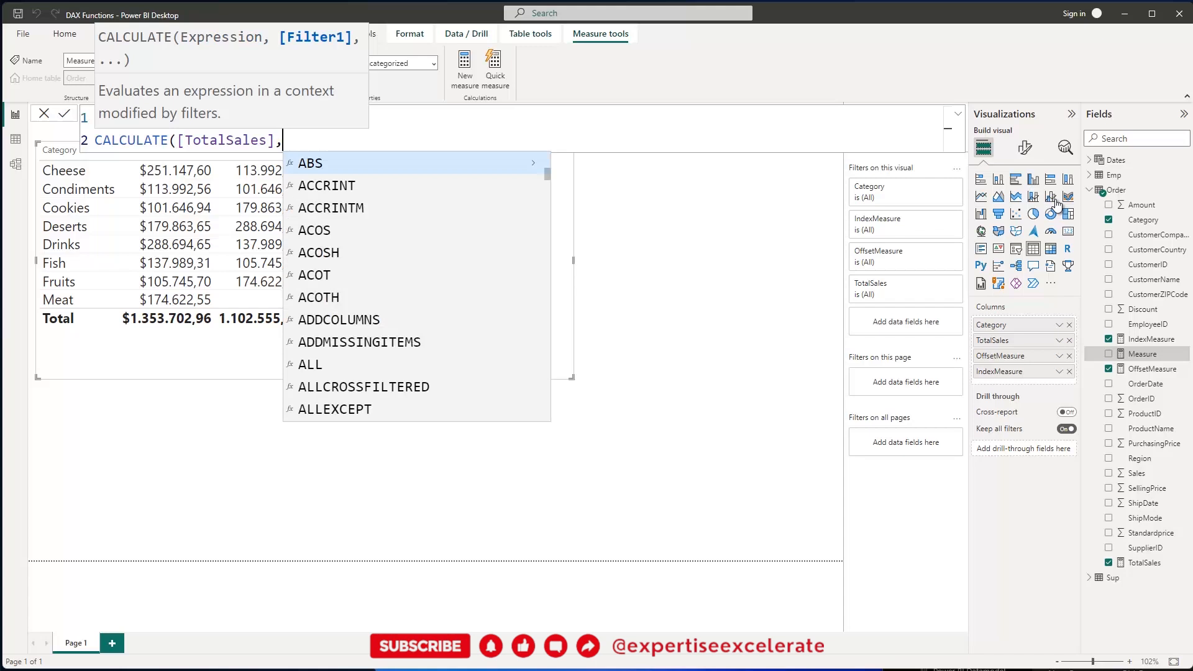
- Add a WINDOW filter to WindowMeasure with From 0, REL and To 0, REL
text(win)
key(Tab)
text(()
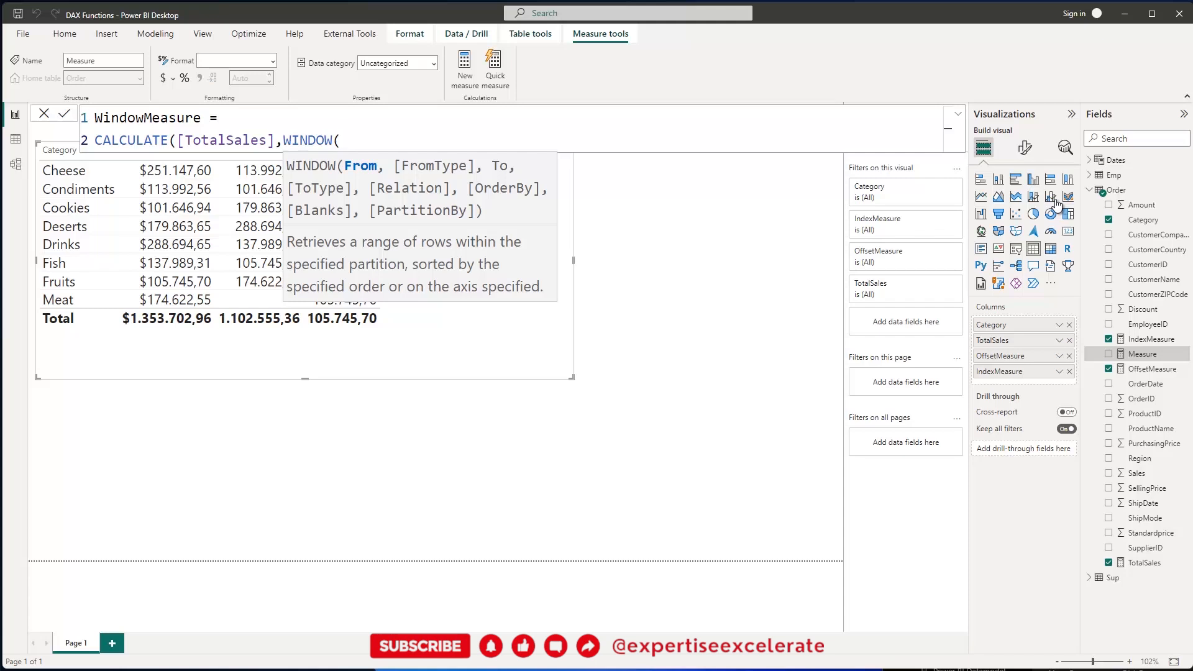
text(0,)
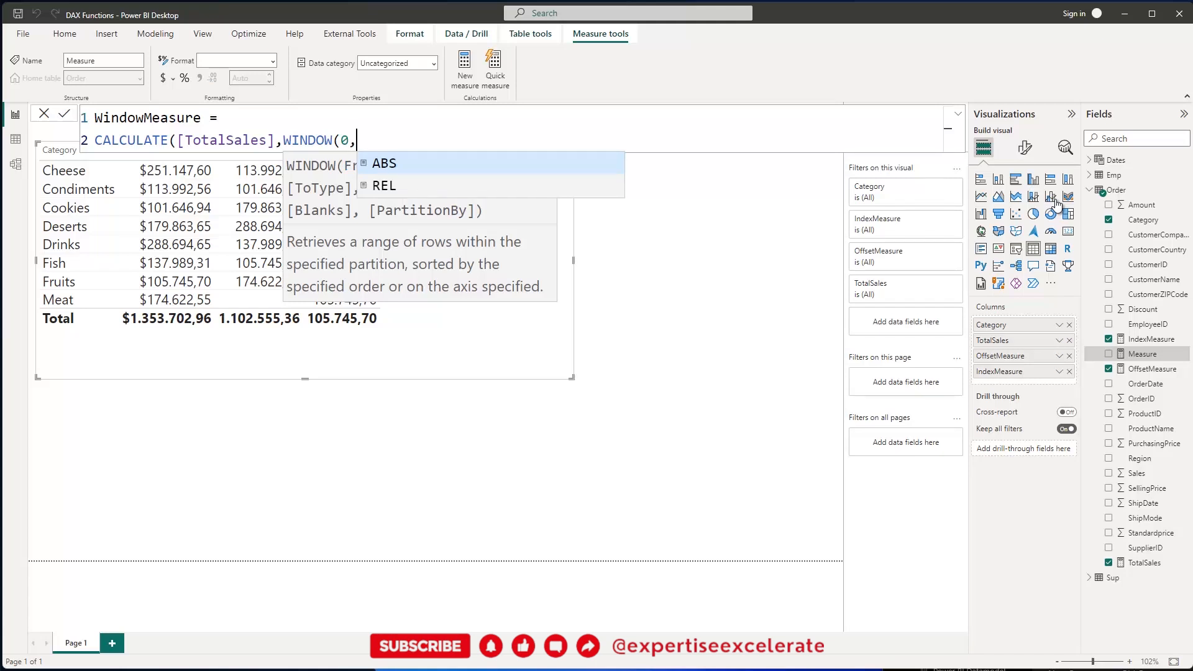
key(Down)
text(REL,)
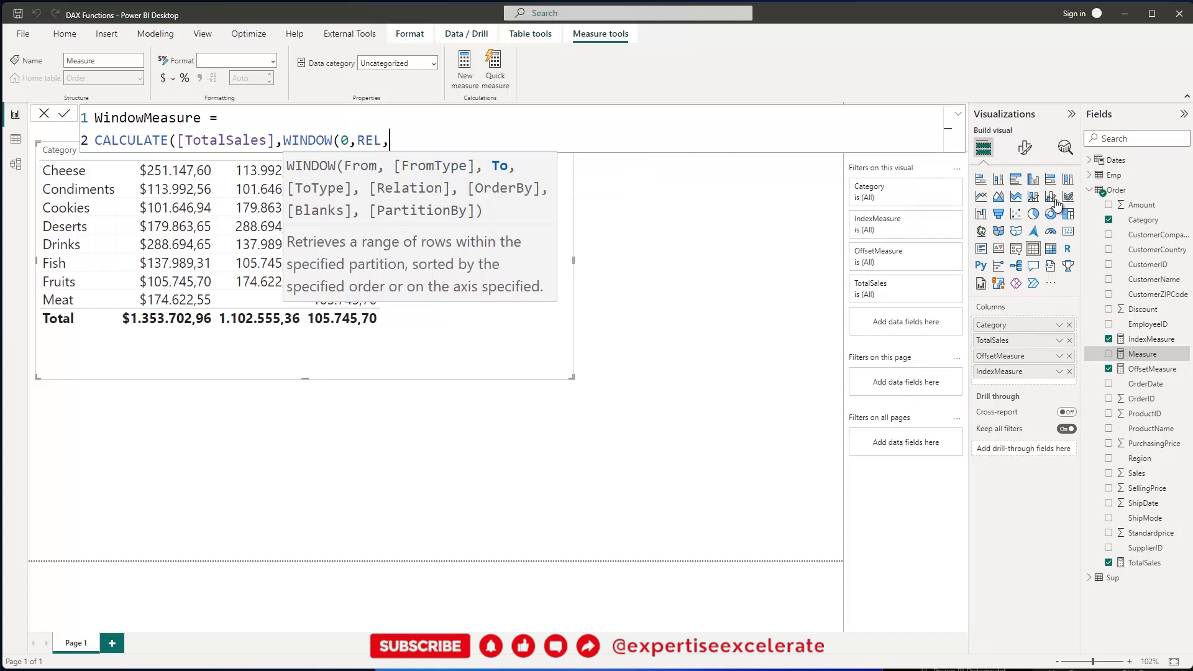
text(0,REL)
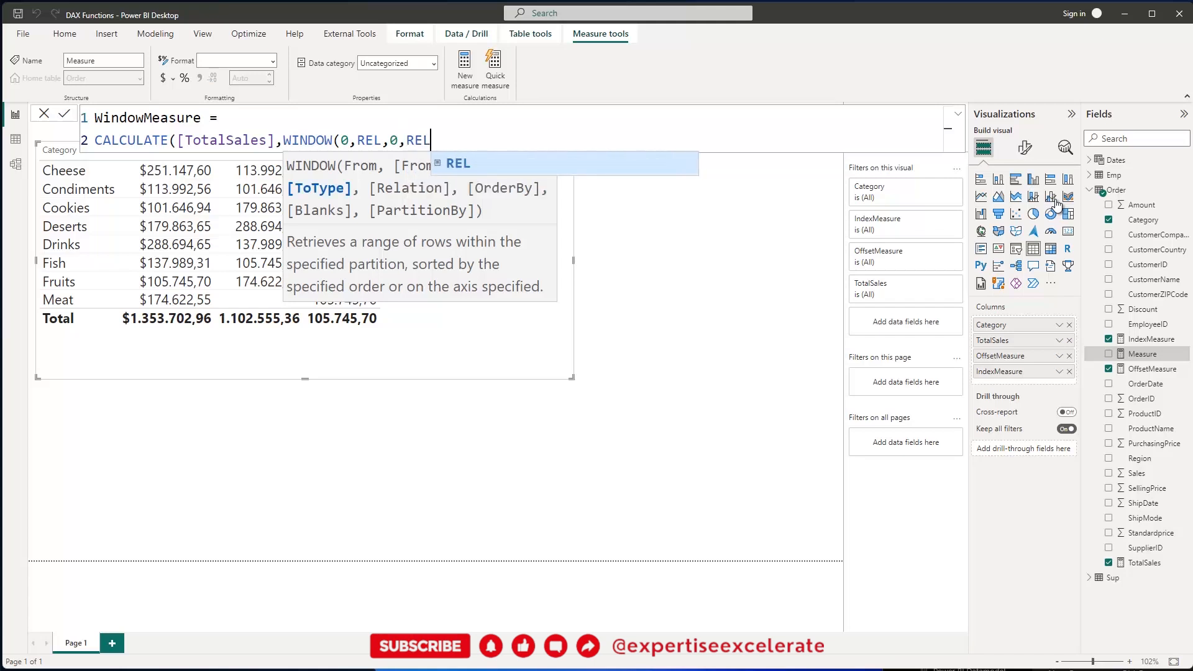
text(,)
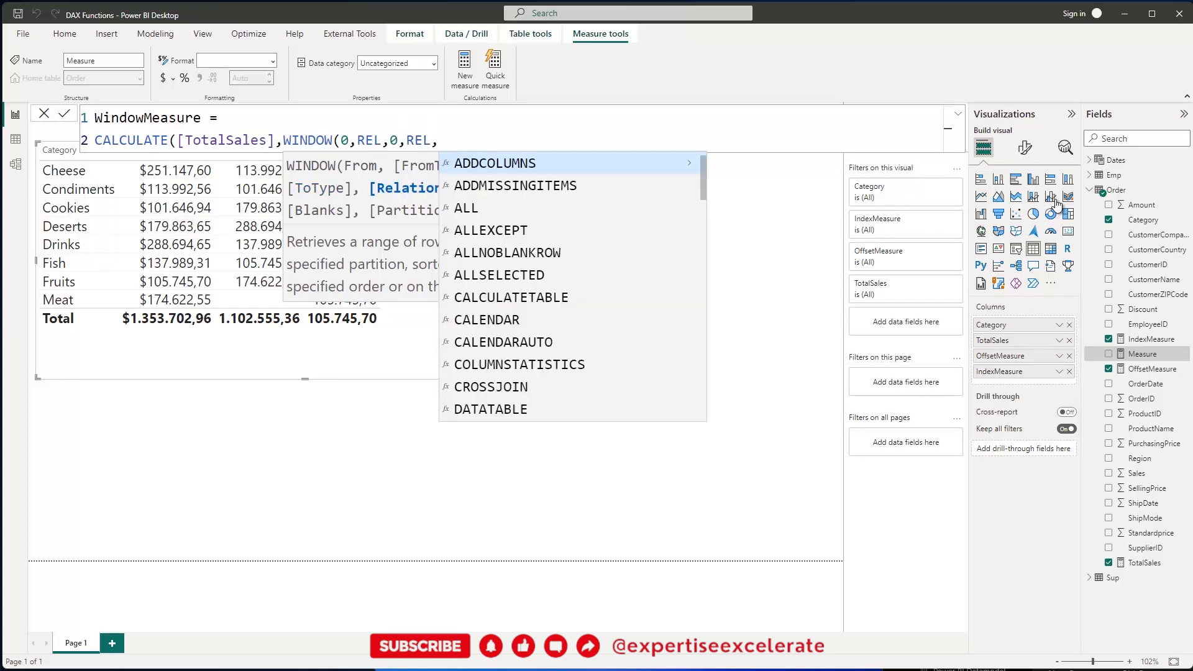
- Complete the WINDOW function with ALLSELECTED('Order'[Category]) as its relation and close all parentheses
text(ALLse)
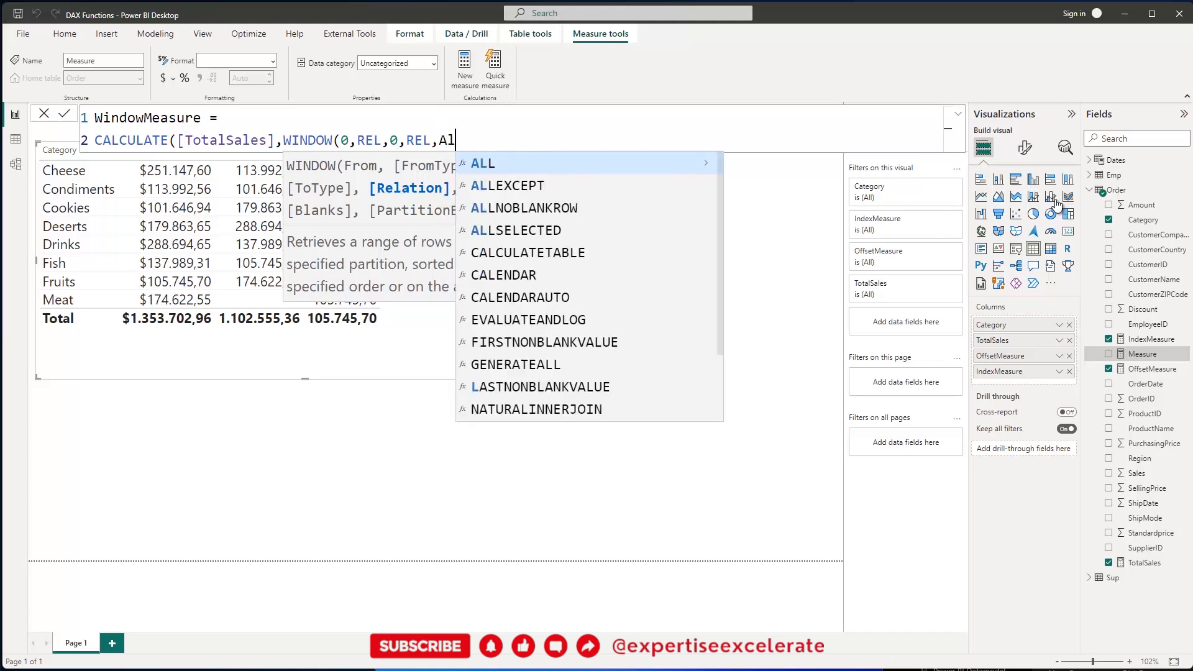
key(Tab)
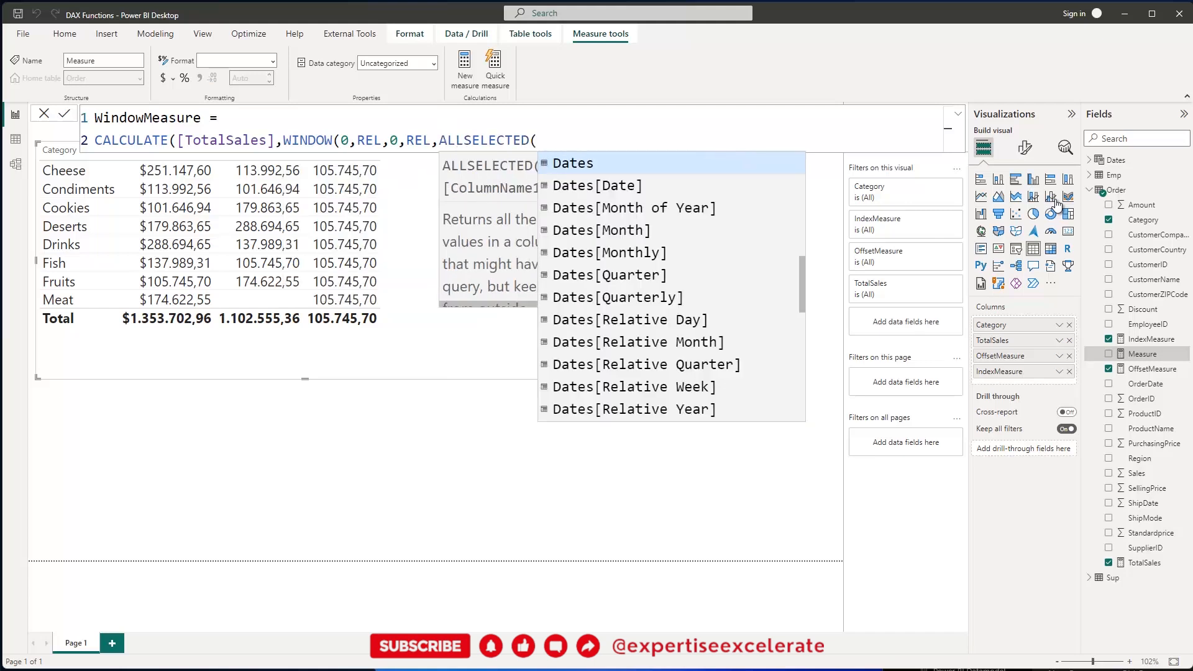
text(cate)
key(Tab)
text())
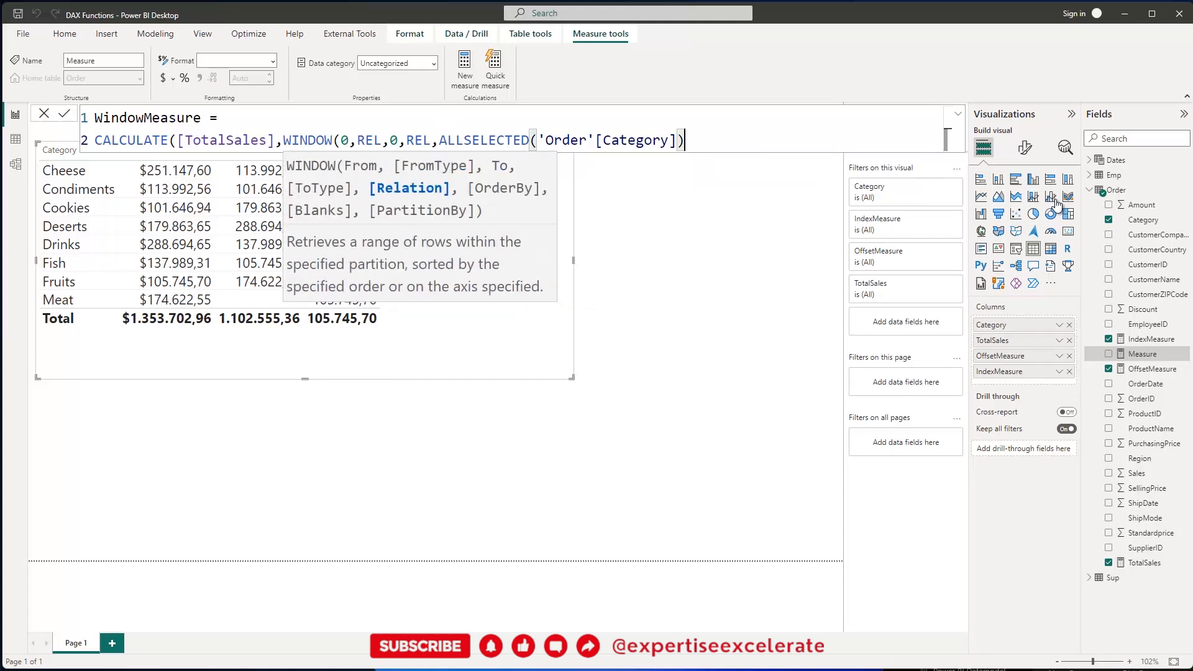
text())
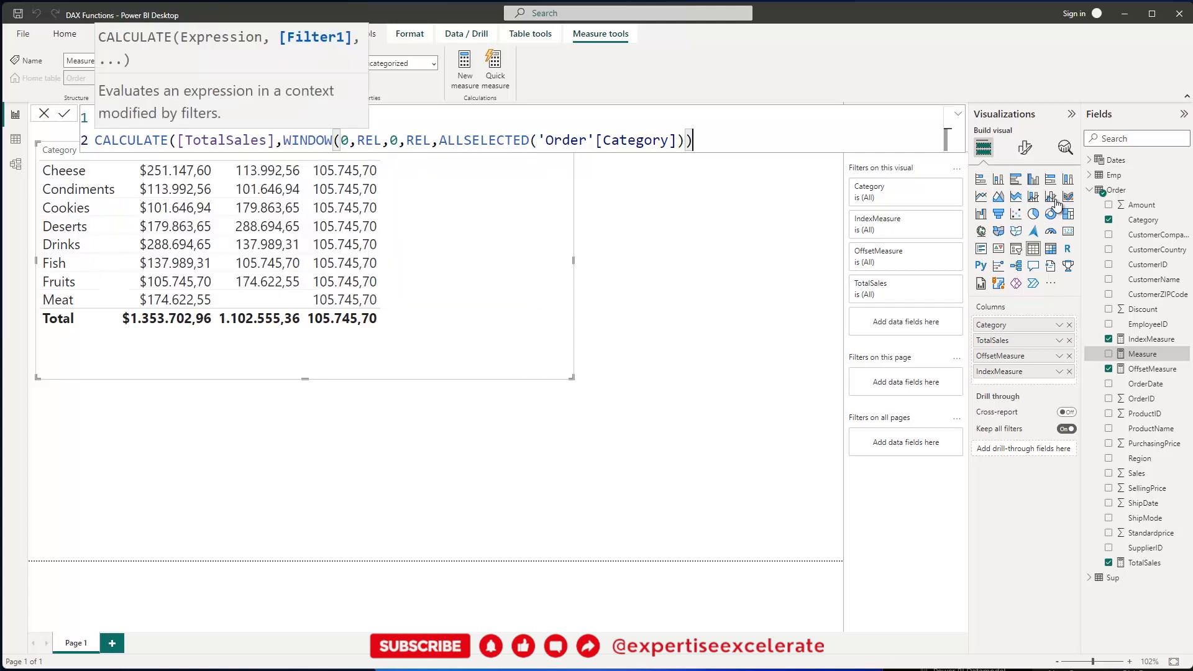
text())
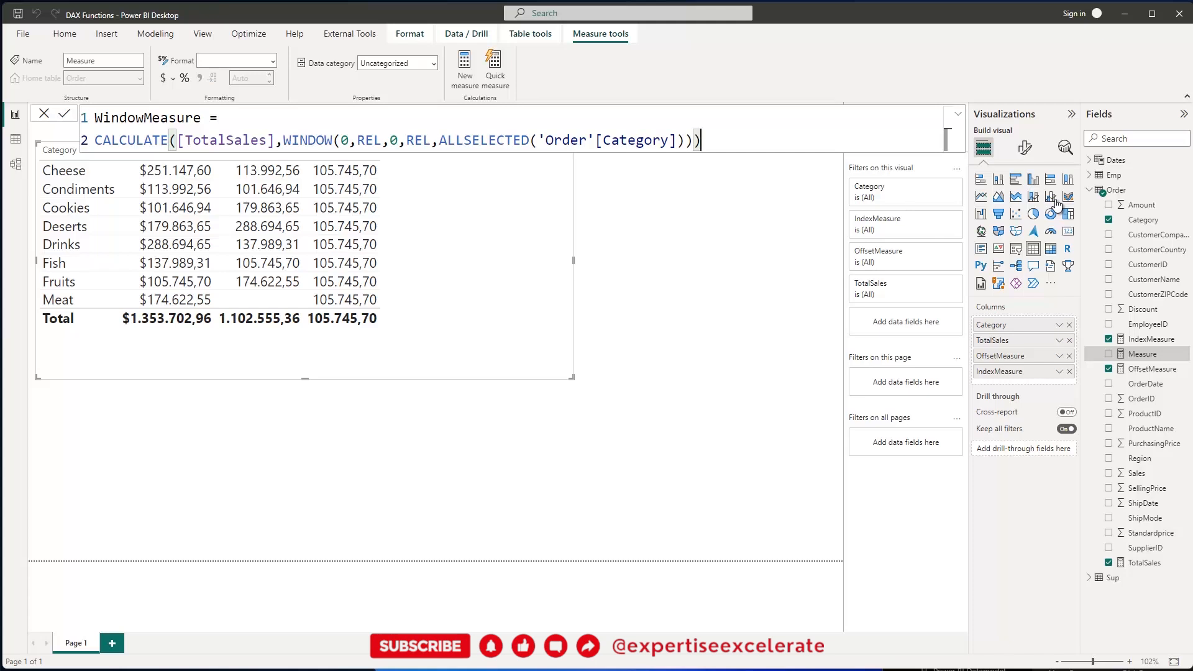
- Commit WindowMeasure, add it as a column to the Category table visual, and deselect the visual
key(Return)
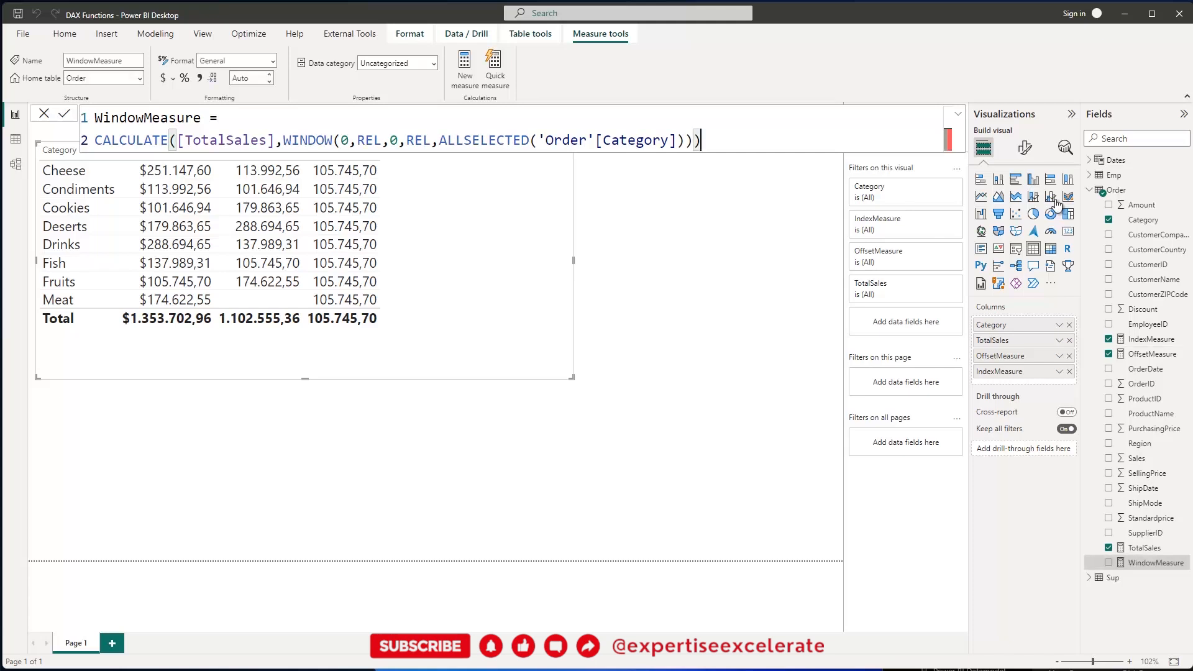
click(523, 286)
click(1109, 563)
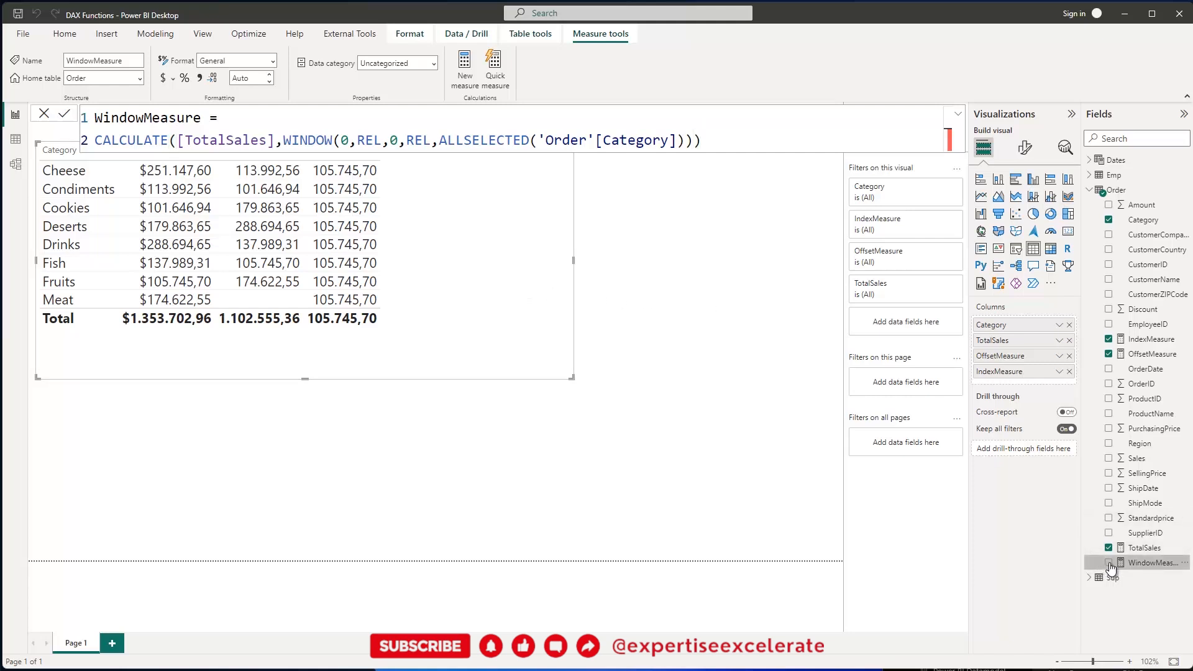
click(782, 297)
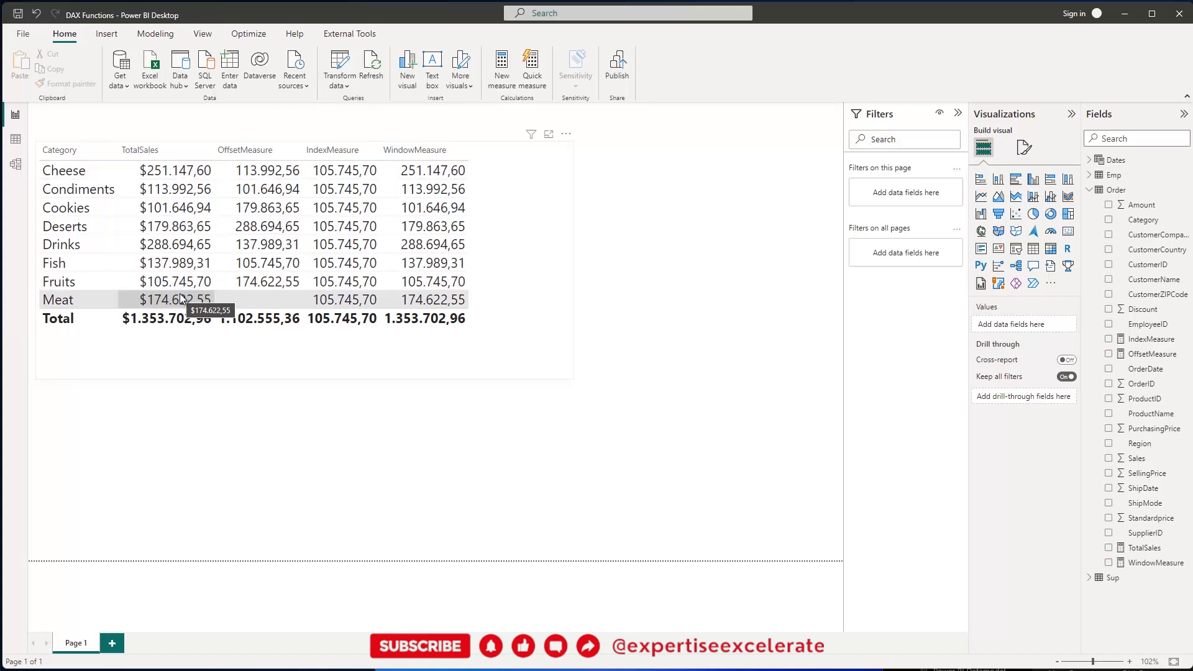
- Reopen the WindowMeasure formula, change WINDOW's From type to ABS, commit it, and leave the formula editor
click(1163, 564)
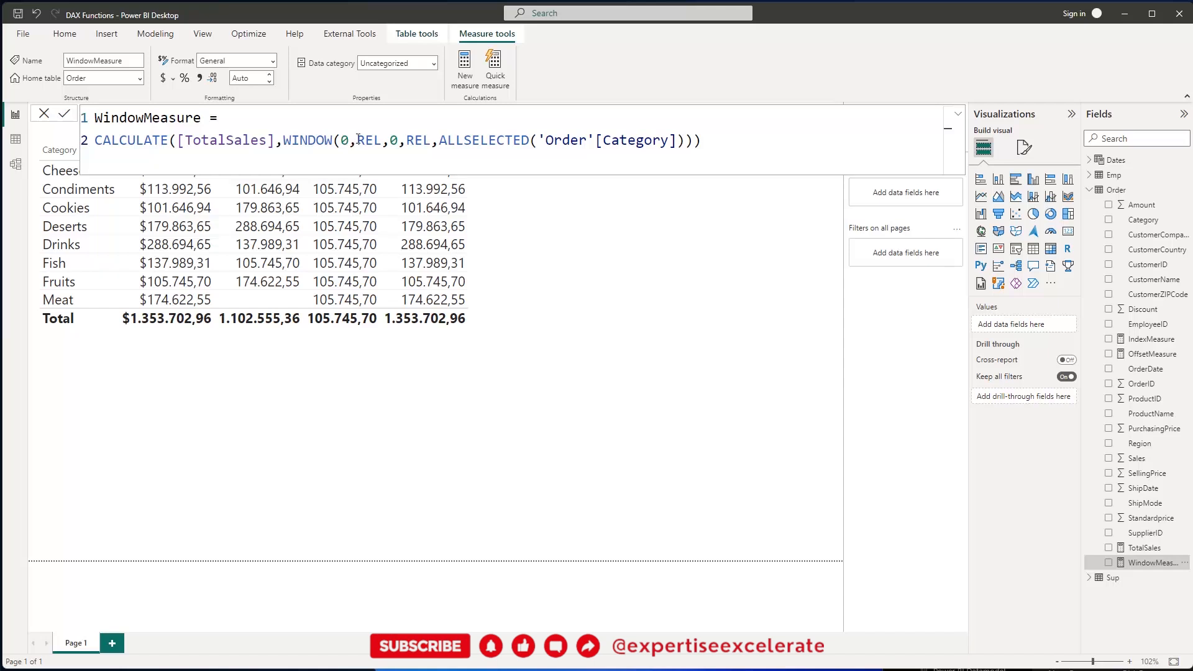
drag(355, 140, 383, 141)
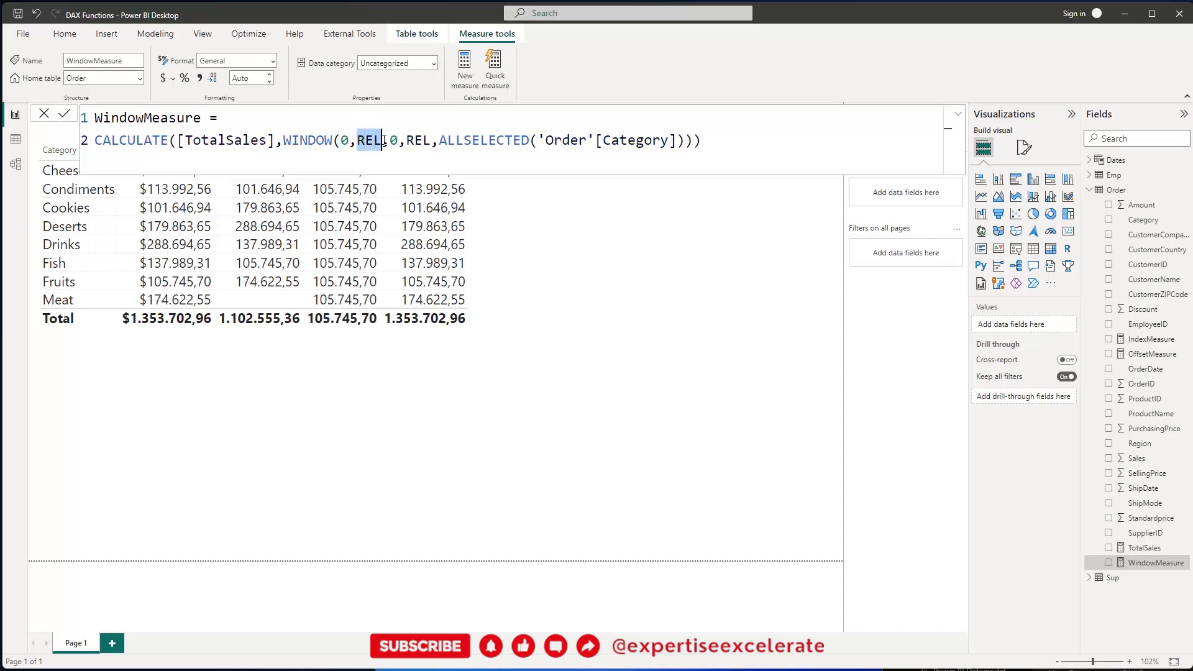
text(ABS)
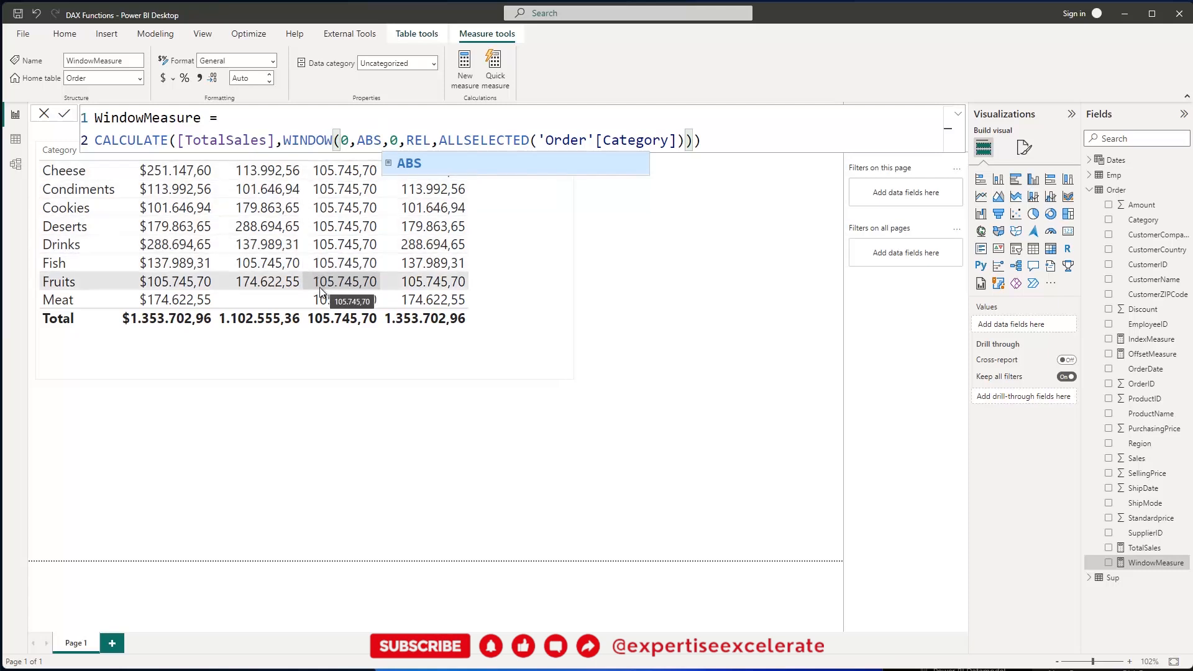
click(701, 140)
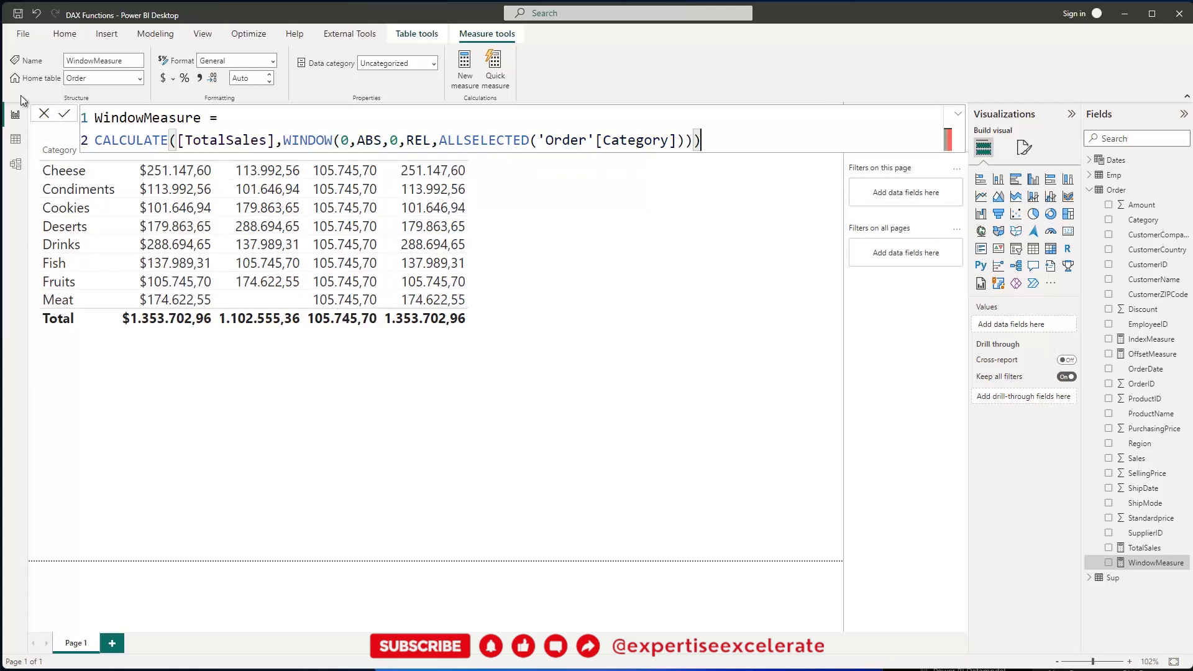
click(65, 119)
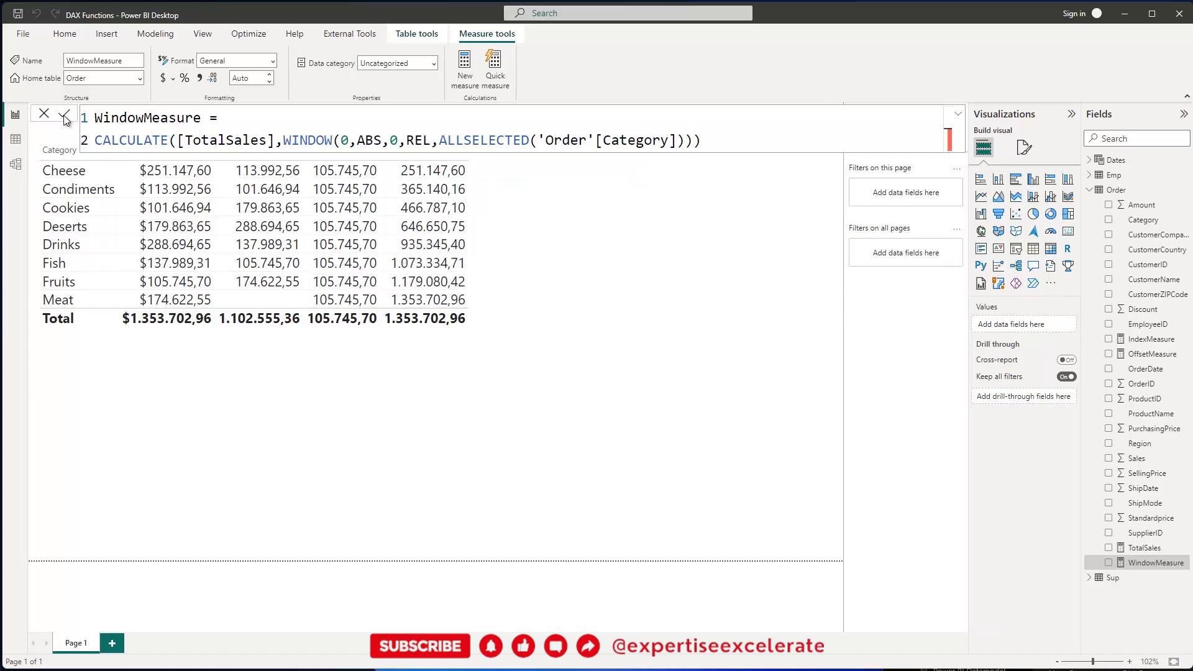
click(699, 450)
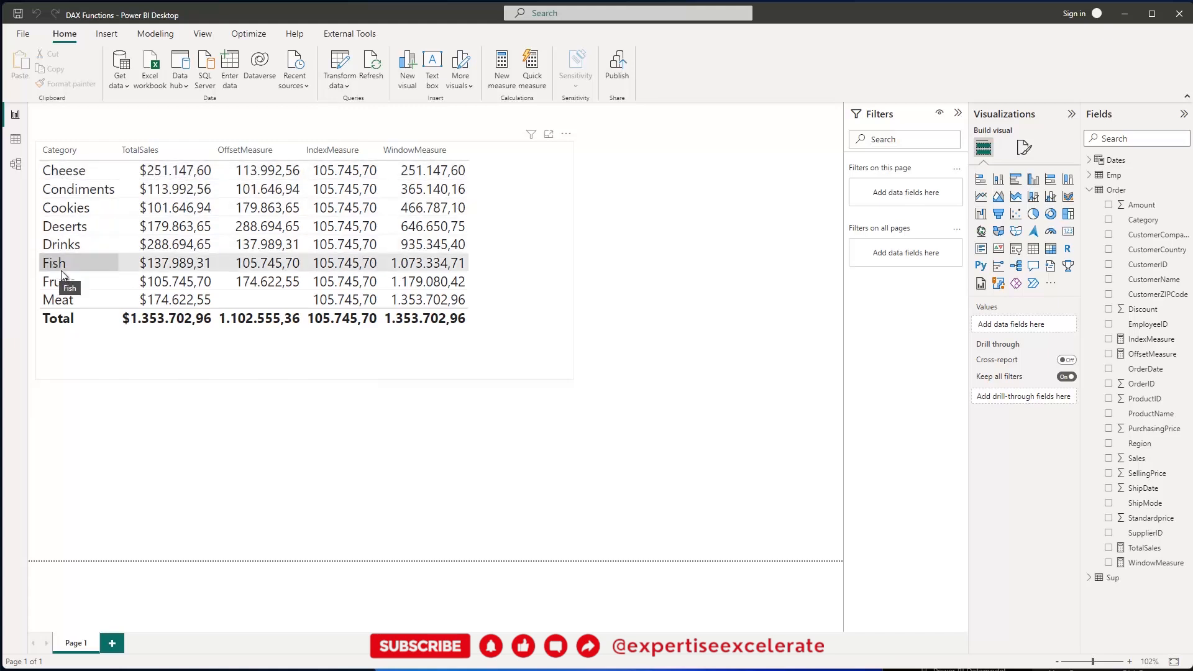
- Set WINDOW's To argument in WindowMeasure to 2 with type ABS and commit the measure
click(1153, 563)
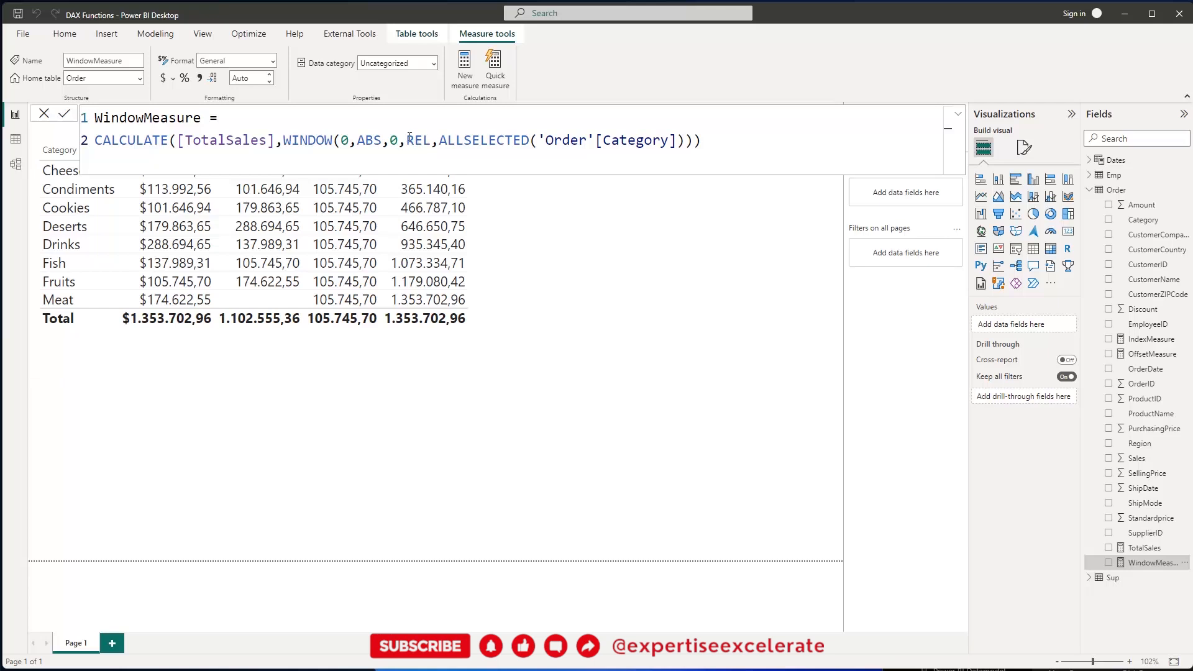
drag(407, 140, 428, 140)
text(ABS)
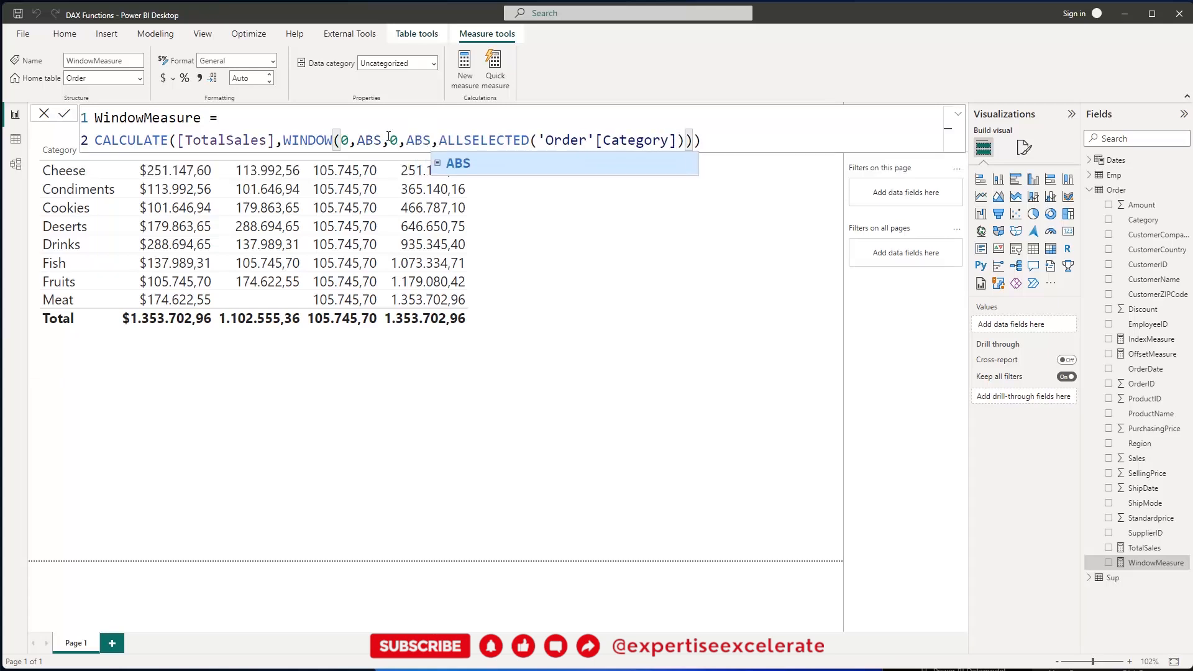
double_click(392, 140)
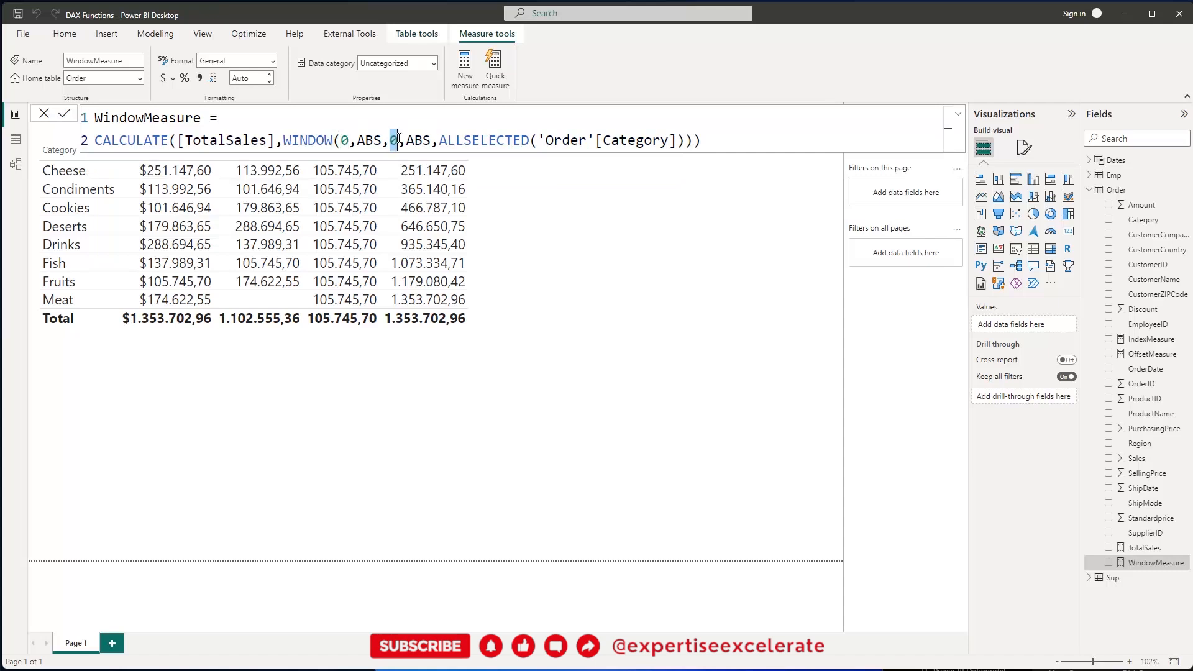
text(2)
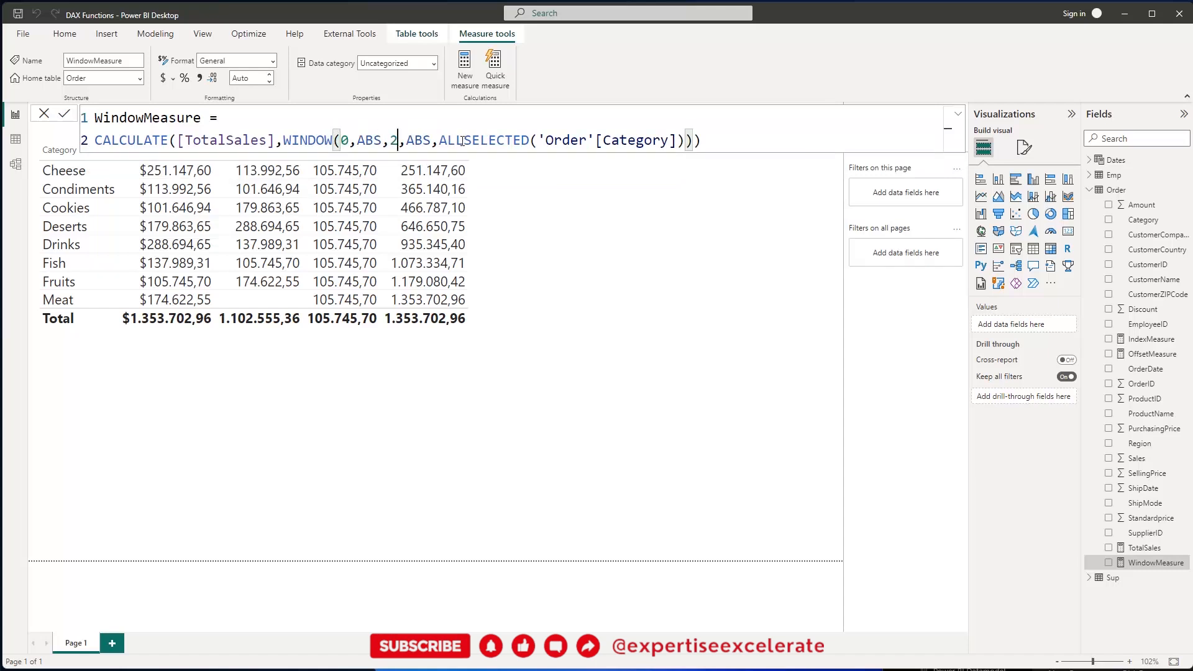
key(Return)
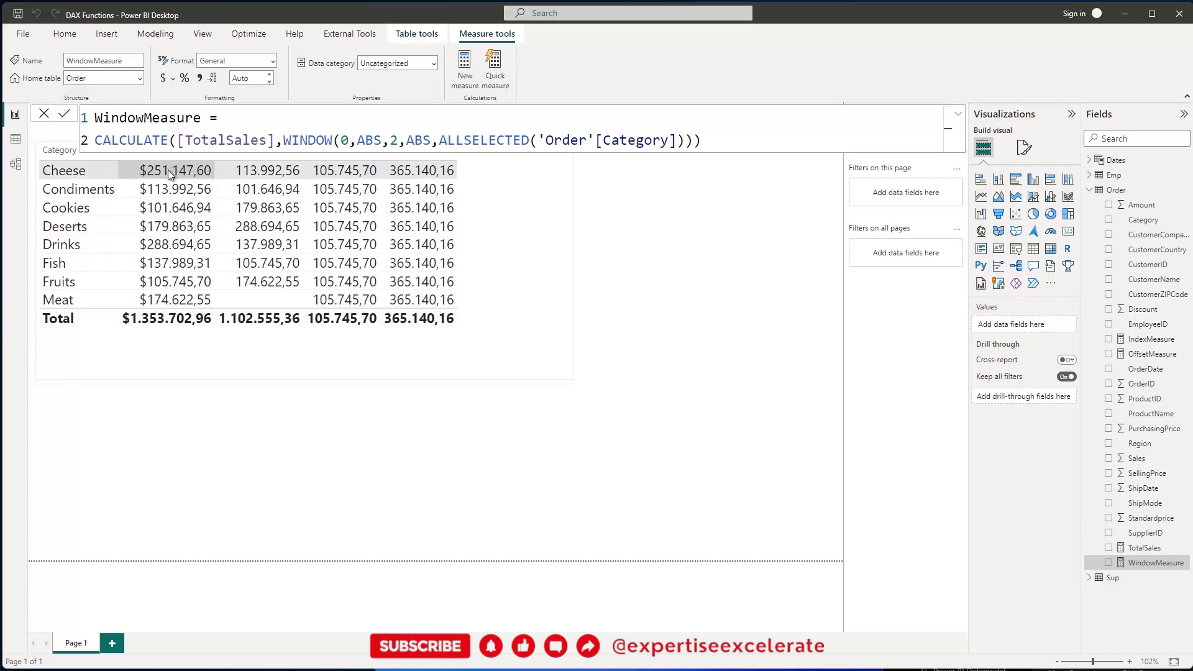
- Change the WINDOW function's From argument in WindowMeasure to -1 with type REL
click(353, 141)
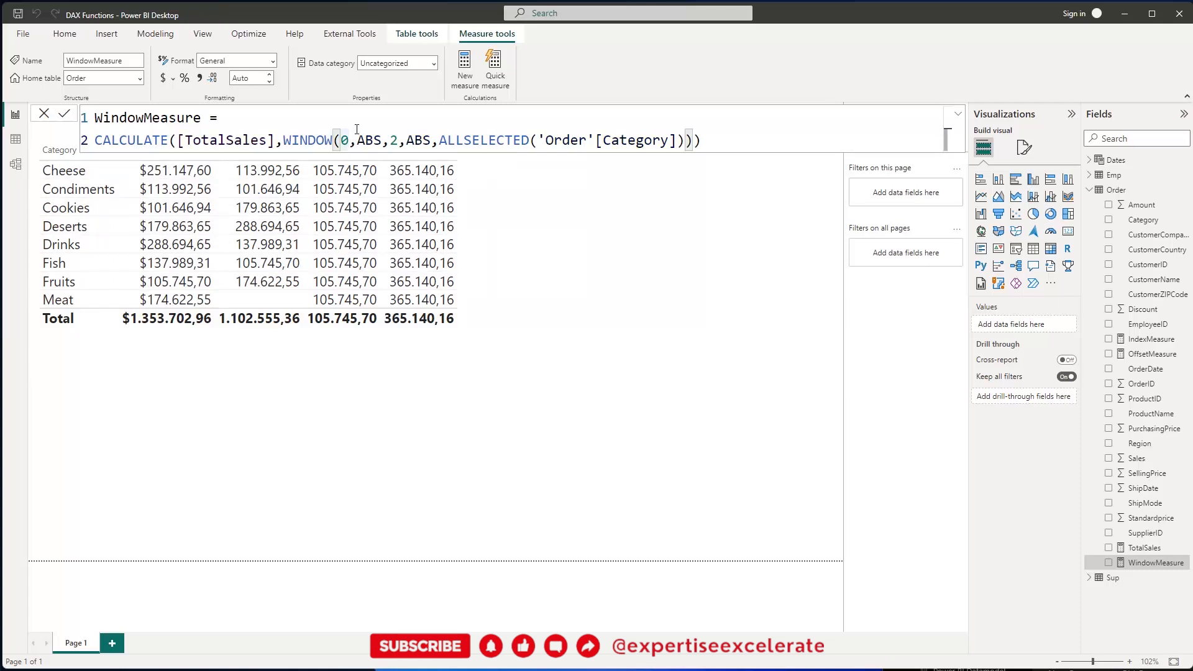
key(BackSpace)
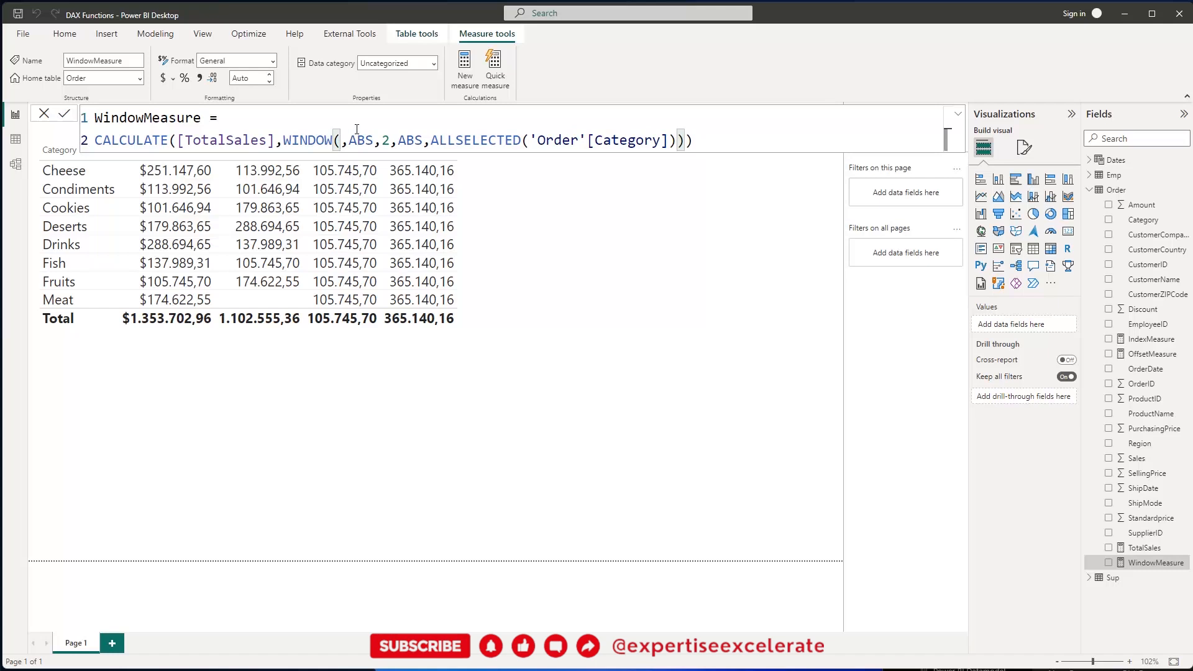
text(-1)
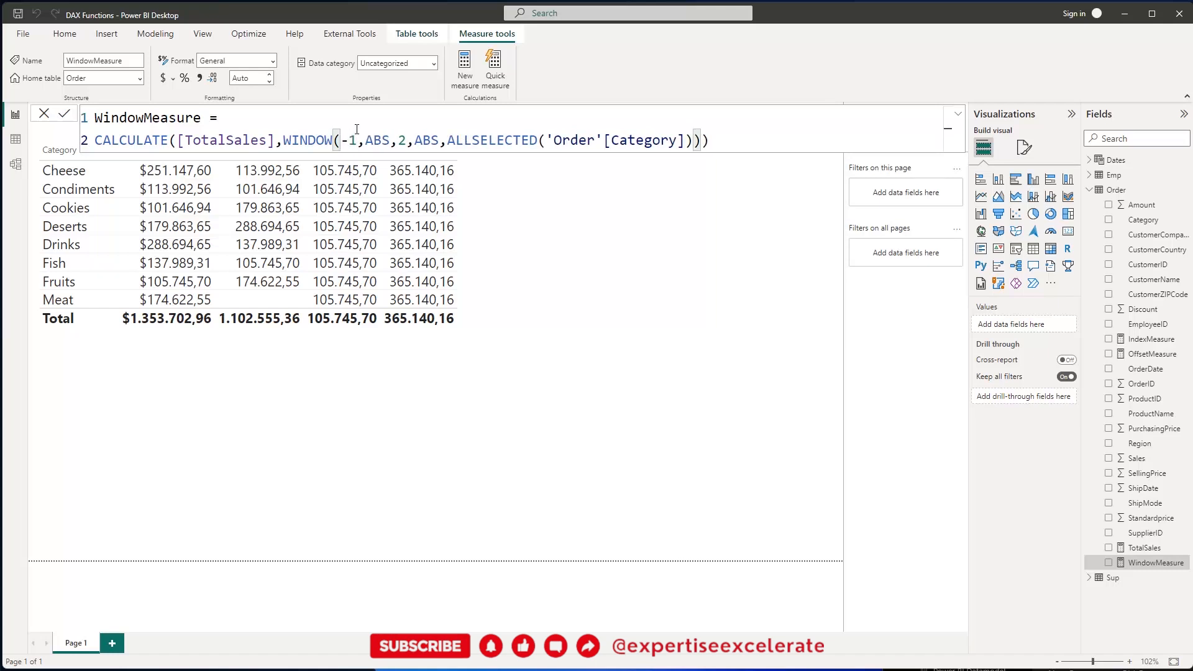
key(Right)
key(Delete)
key(Delete)
key(Delete)
text(RE)
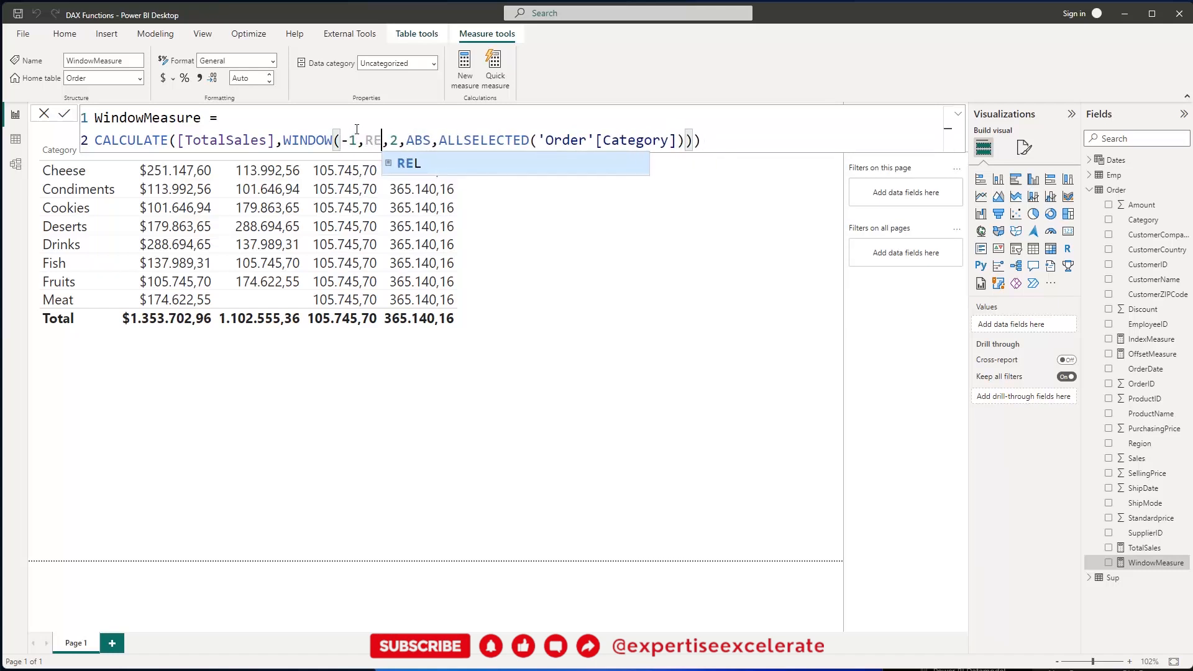
text(L)
- Set WINDOW's To argument to 1 with type REL, commit WindowMeasure, and leave the formula editor
key(Right)
key(Right)
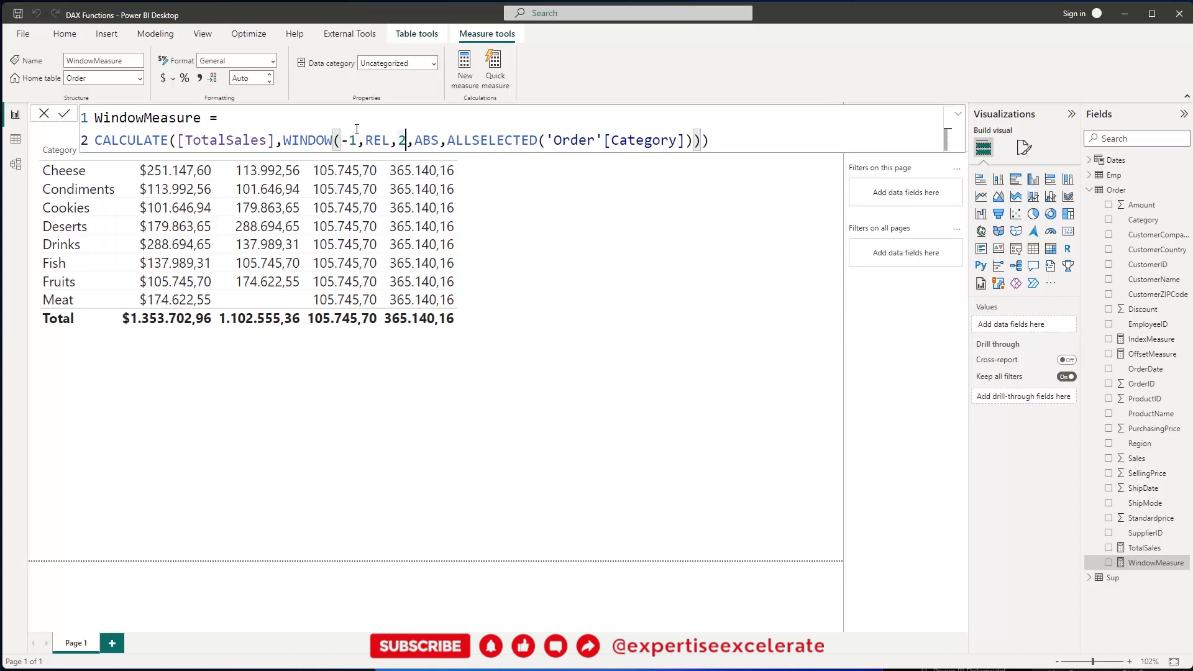
key(BackSpace)
text(1)
key(Right)
key(Delete)
key(Delete)
key(Delete)
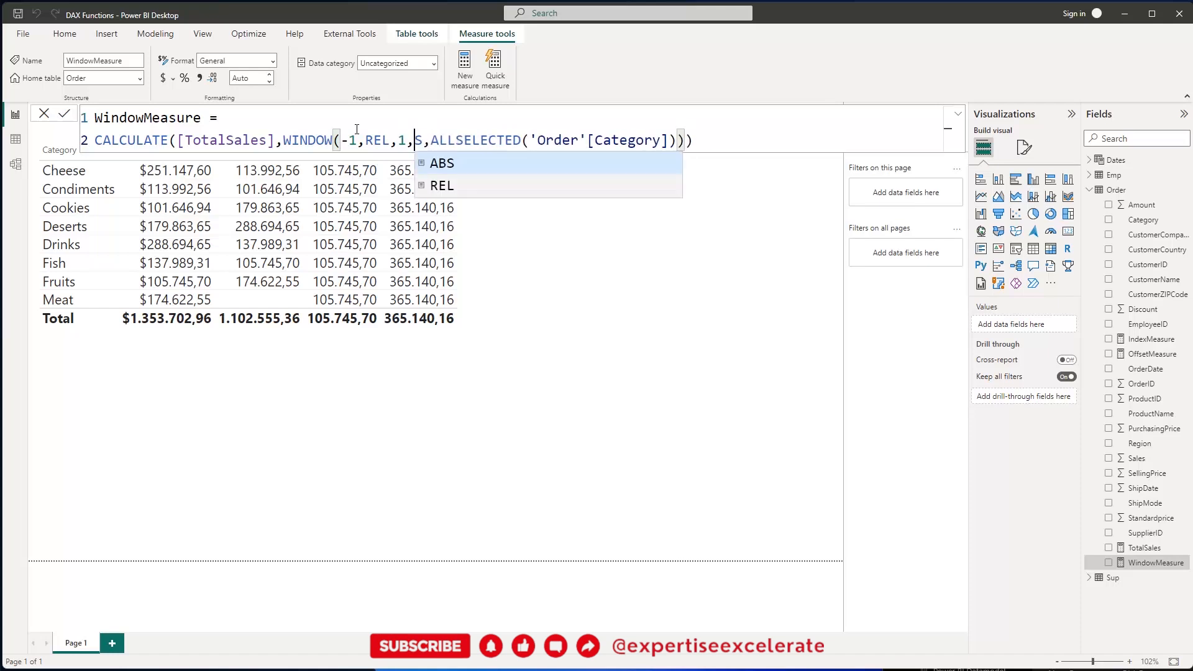
text(REL)
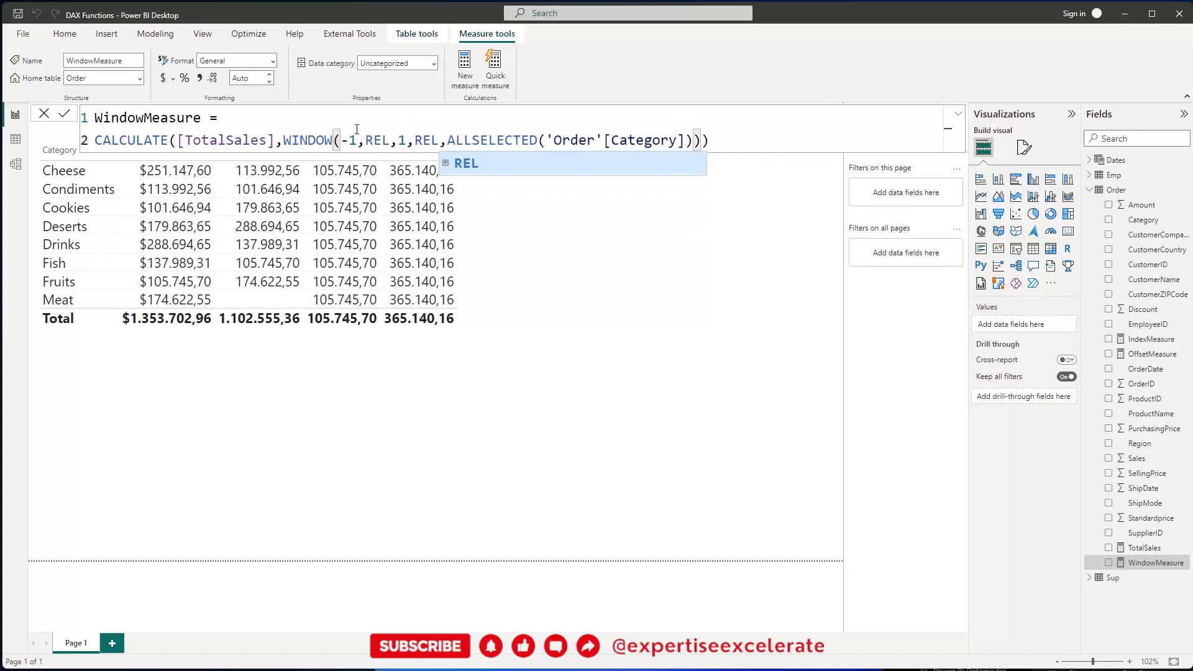
key(Right)
key(Return)
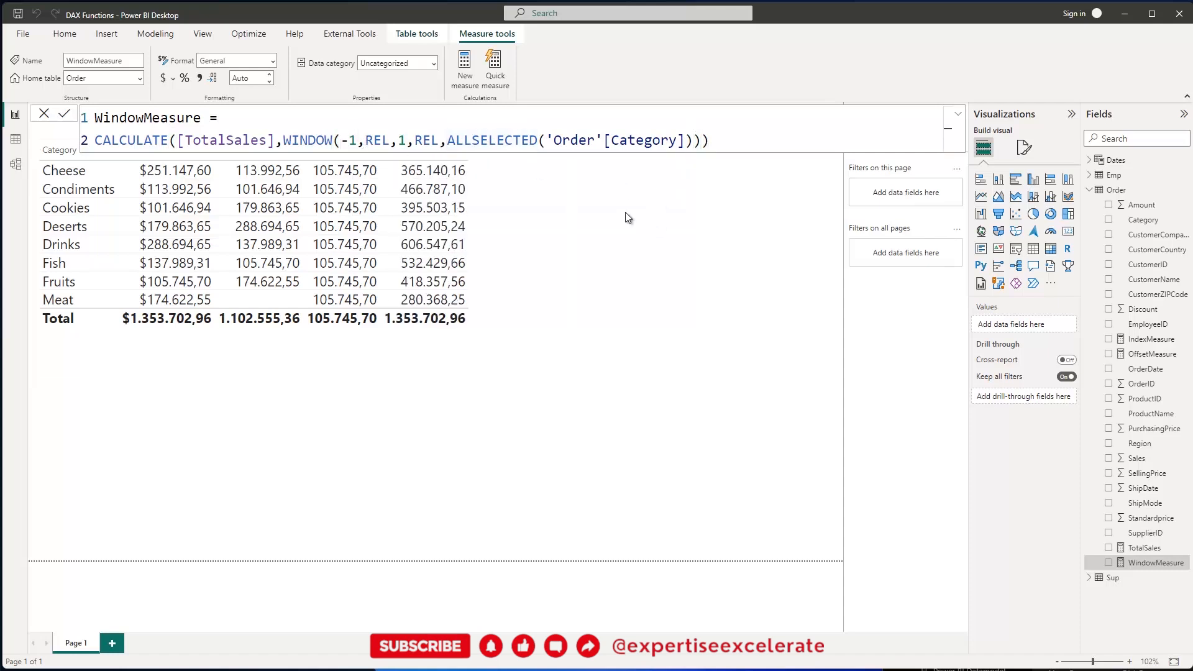
click(717, 229)
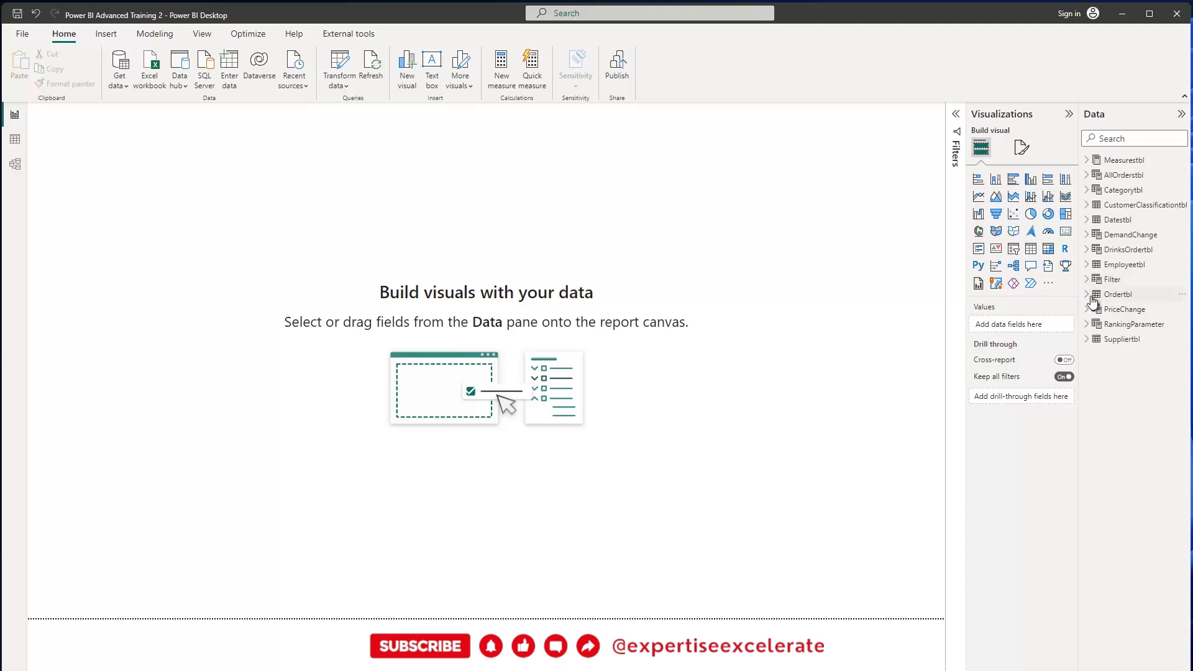
- Create a table visual from the Date field of Datestbl and enlarge it on the canvas
click(1093, 222)
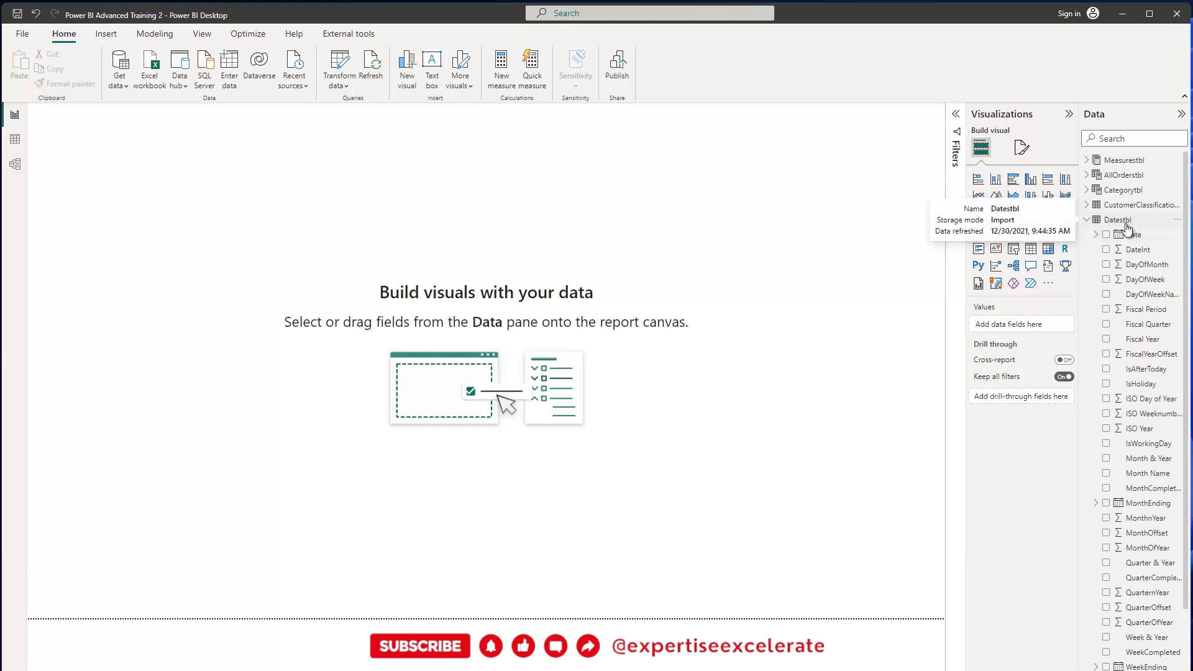
click(1107, 235)
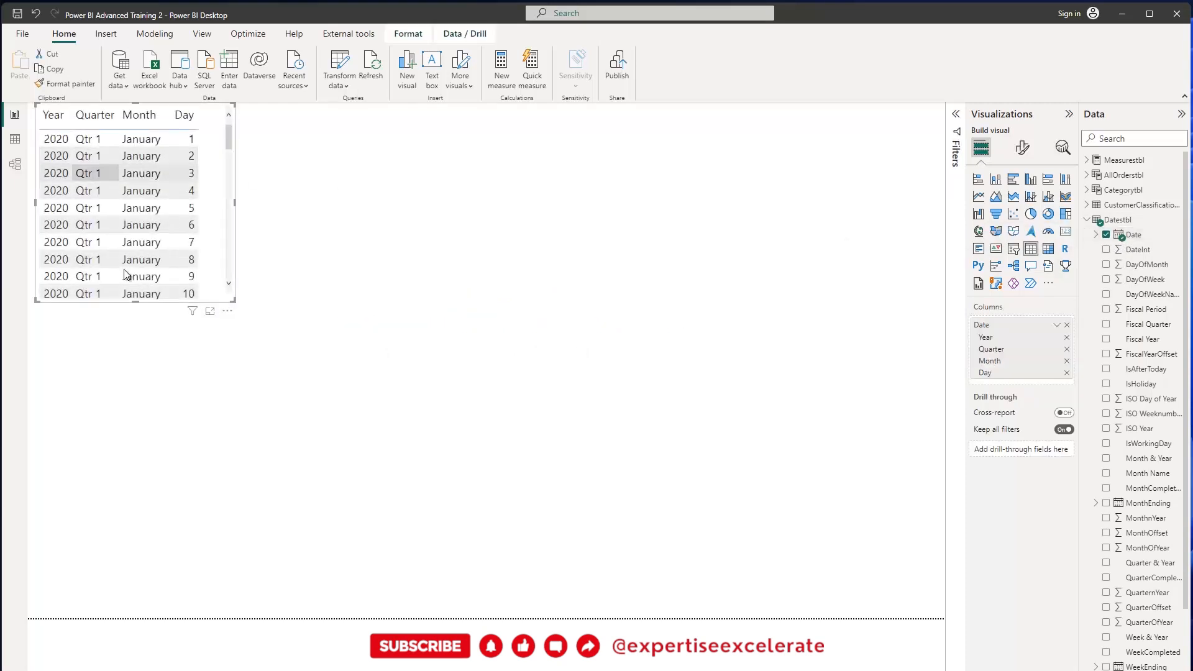
drag(231, 299, 354, 496)
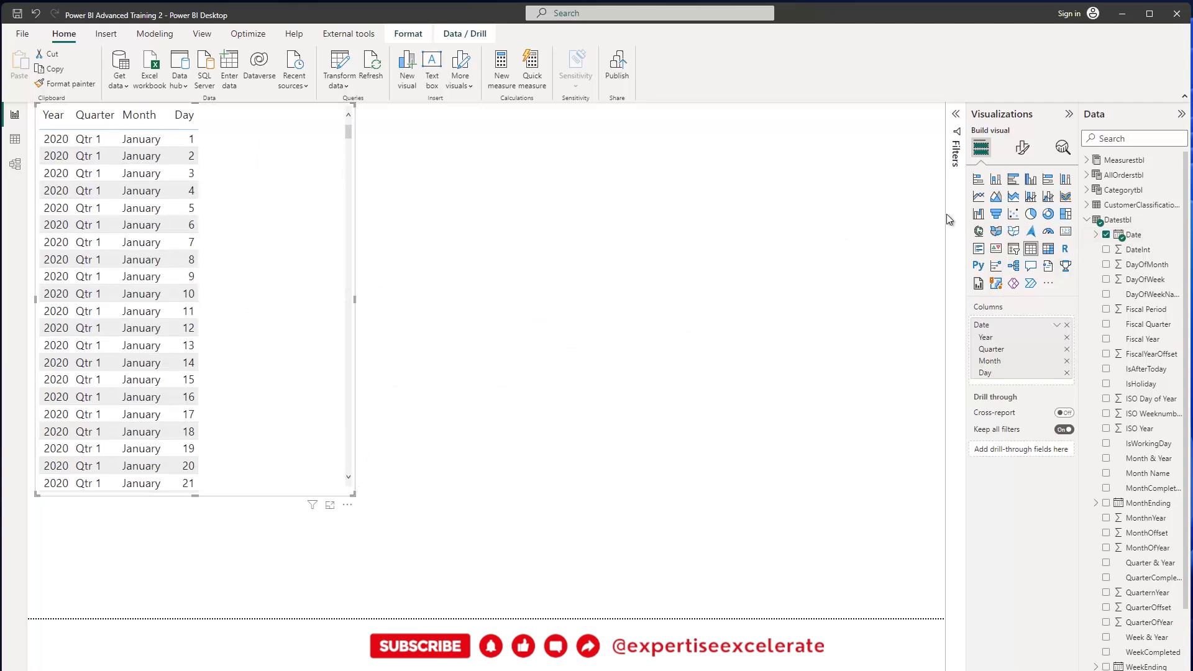
- Set the table visual's values font size to 16 and enlarge the visual slightly
click(1022, 147)
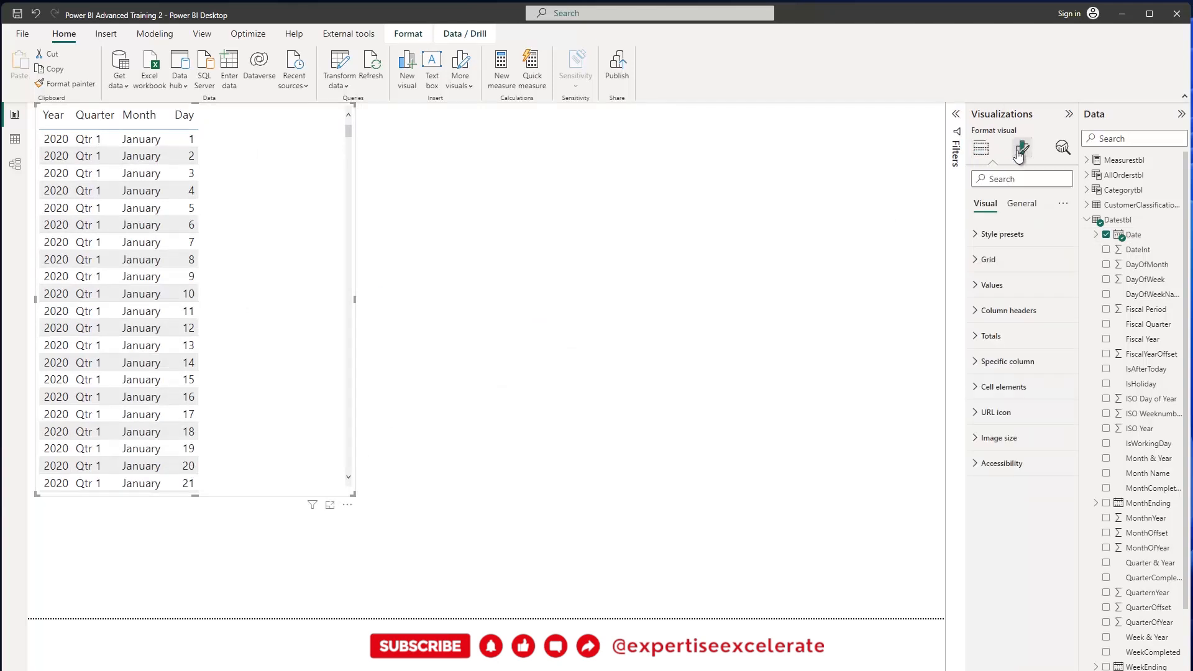
click(970, 290)
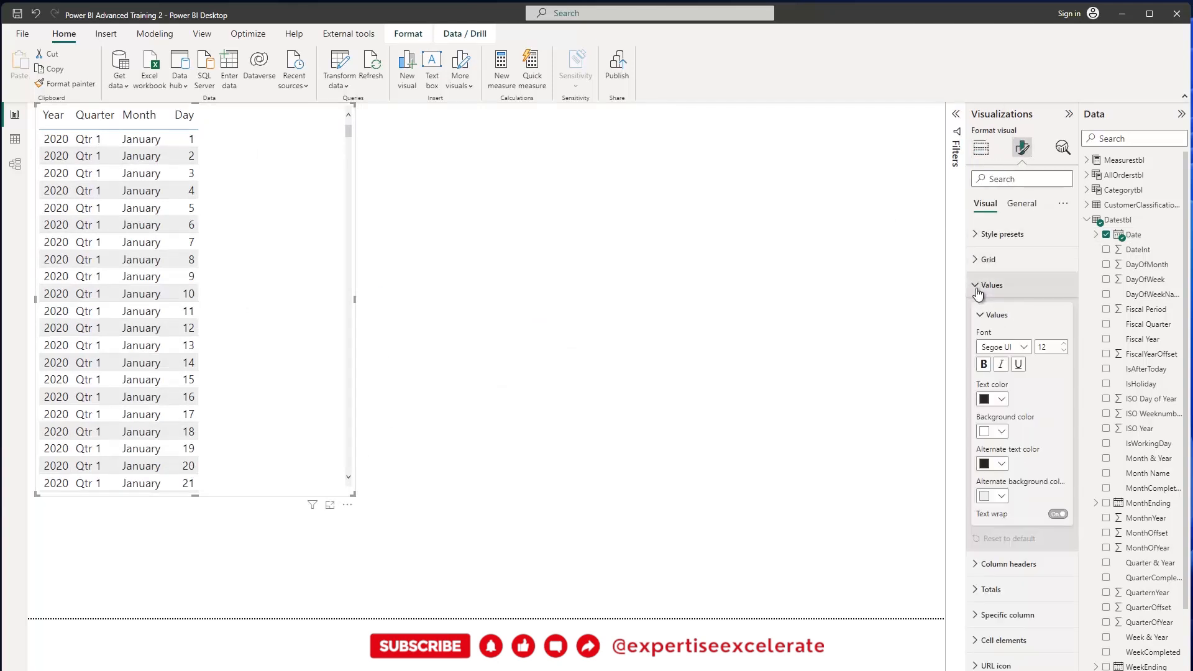
click(1064, 344)
click(1064, 345)
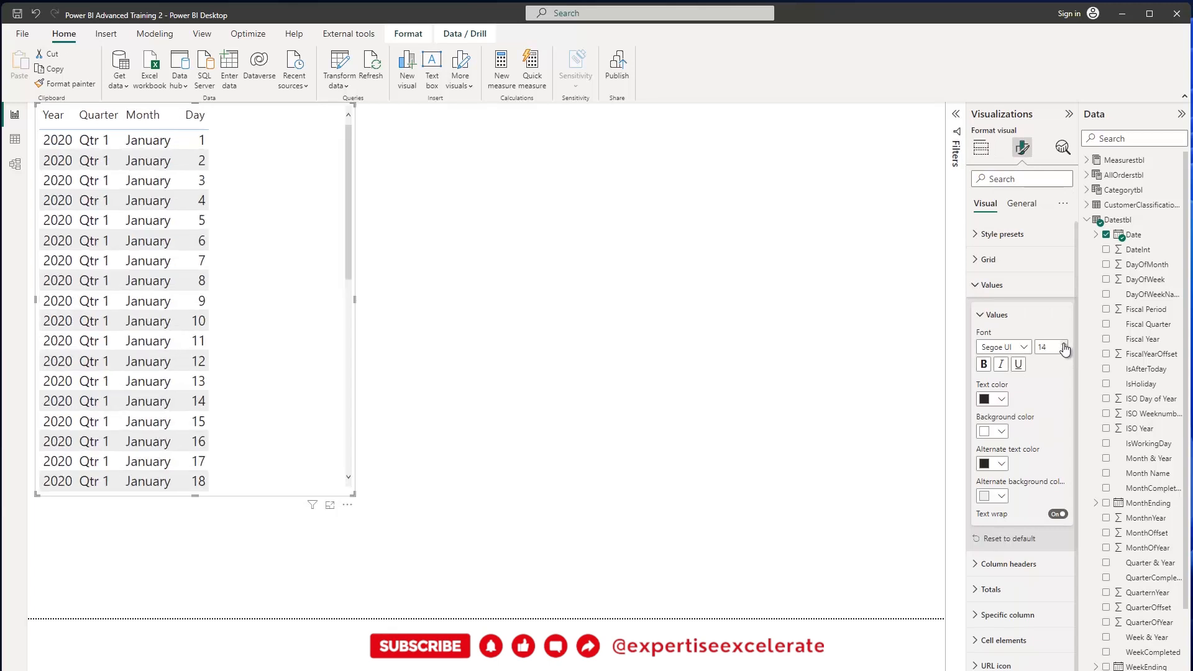
click(1064, 345)
click(1064, 344)
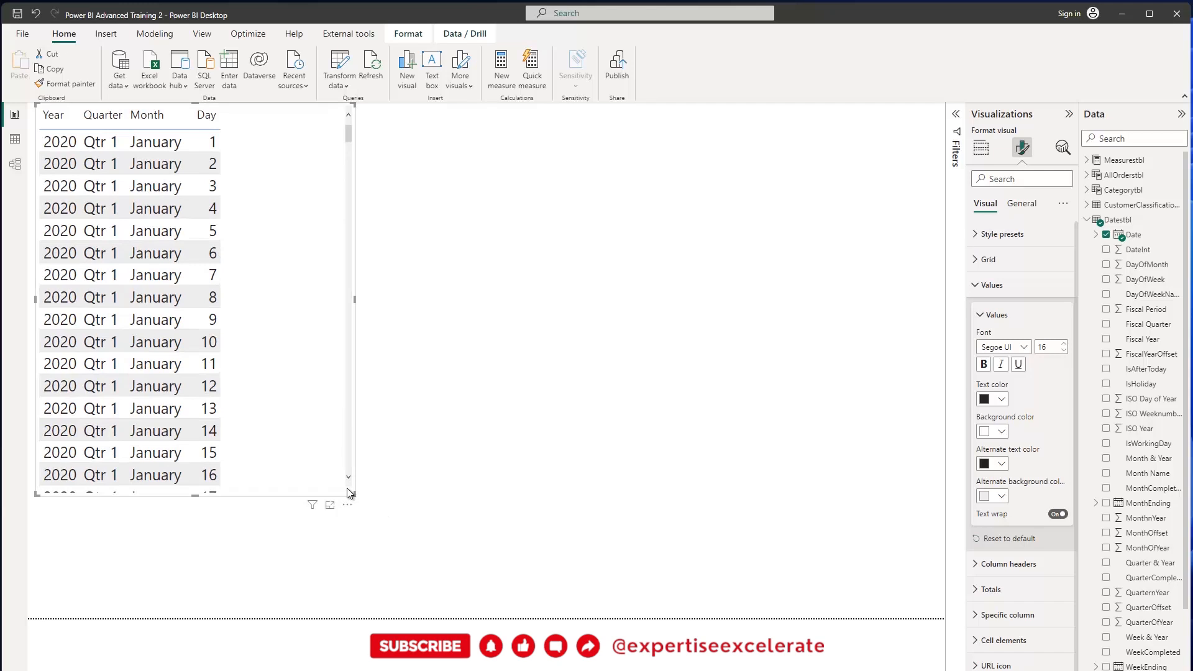
drag(353, 494, 370, 540)
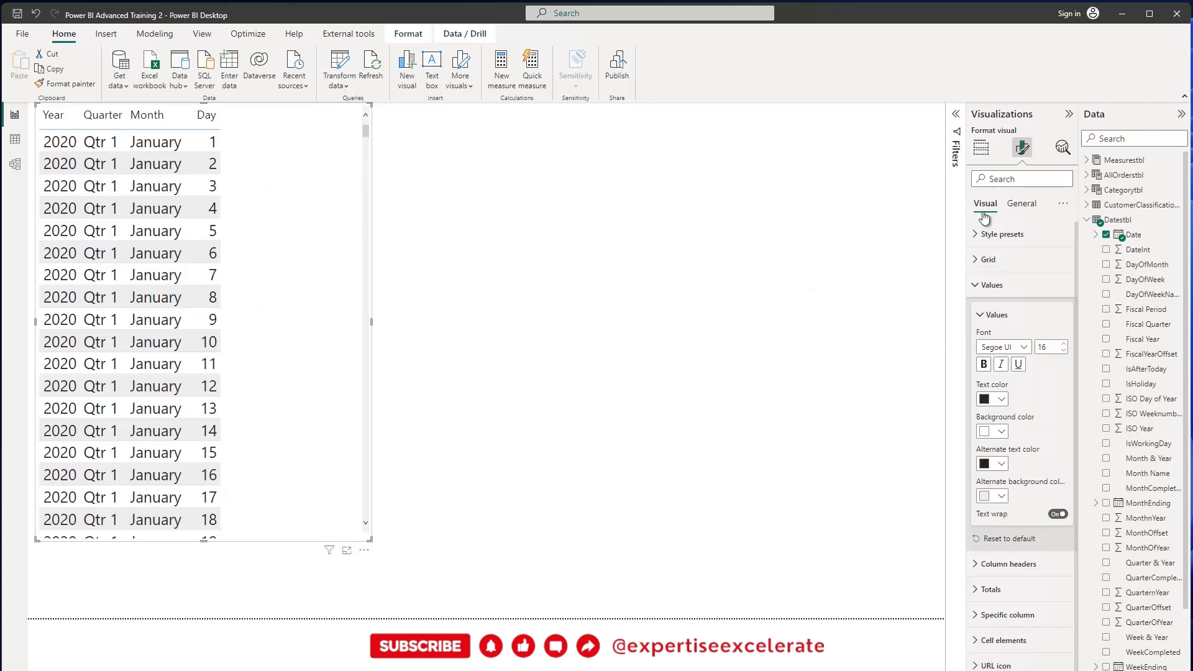
- Remove the Day and Quarter levels from the table's date hierarchy, keeping only Year and Month
click(981, 149)
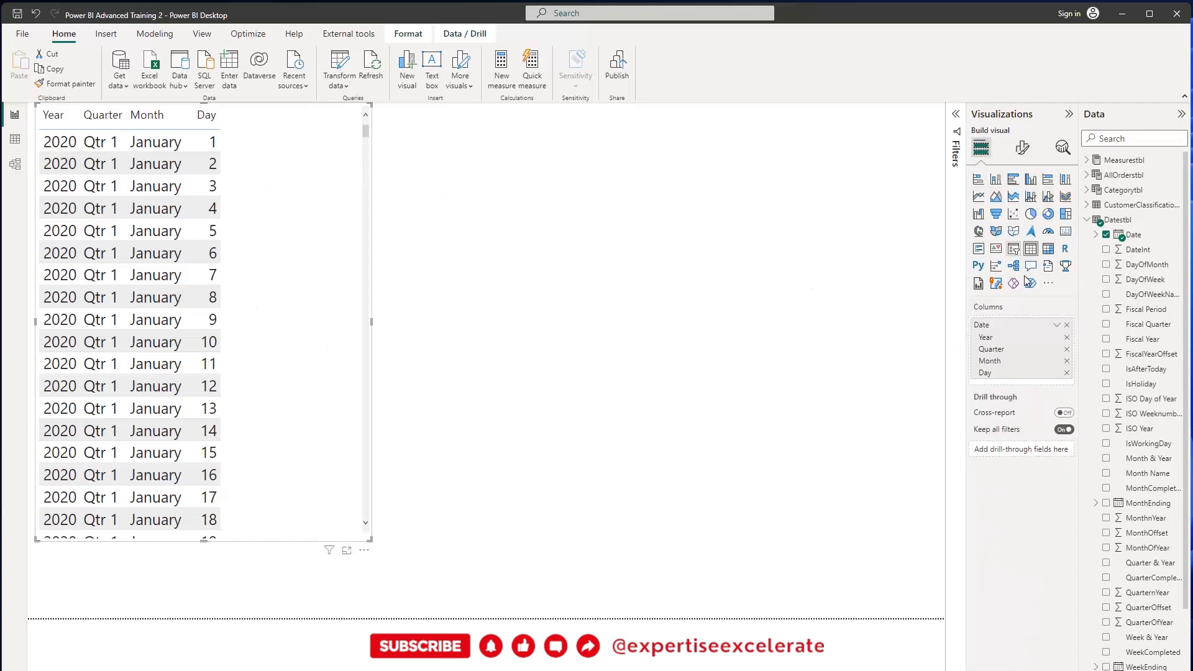
click(1066, 372)
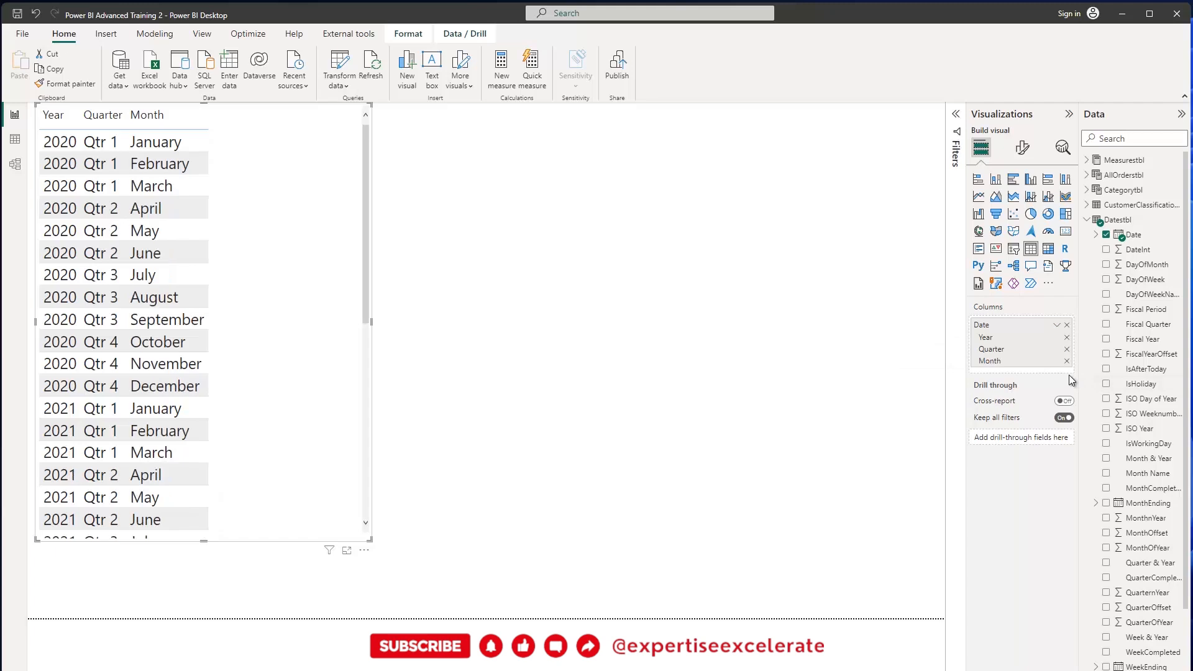
click(1066, 349)
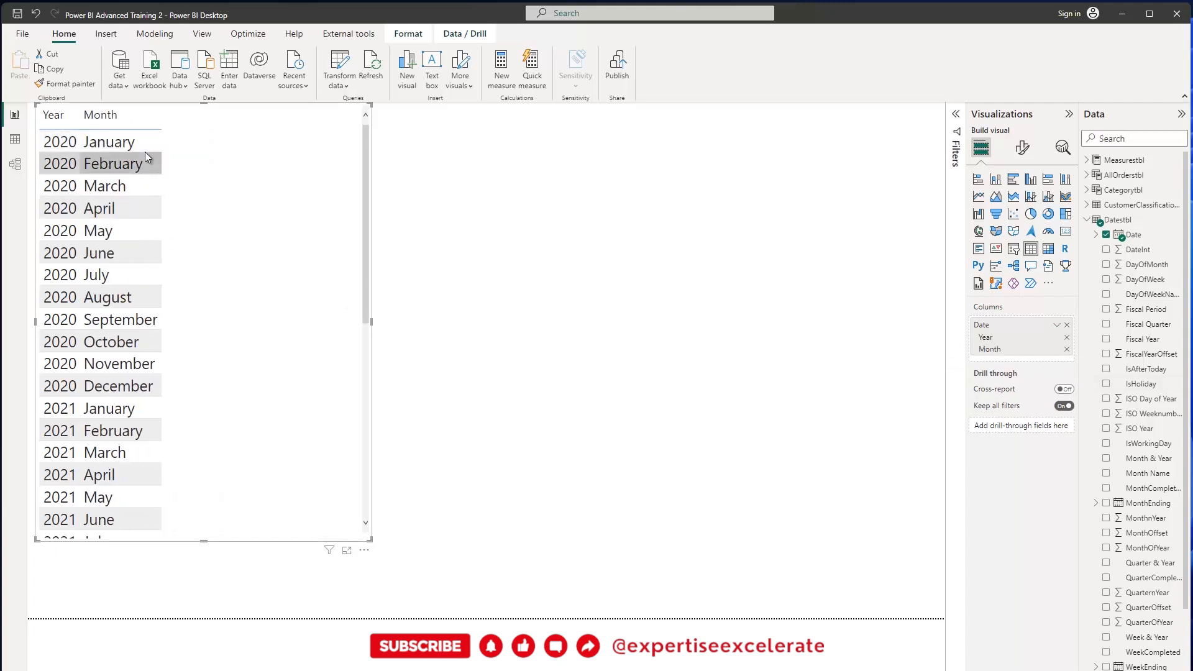
scroll(164, 395, down, 6)
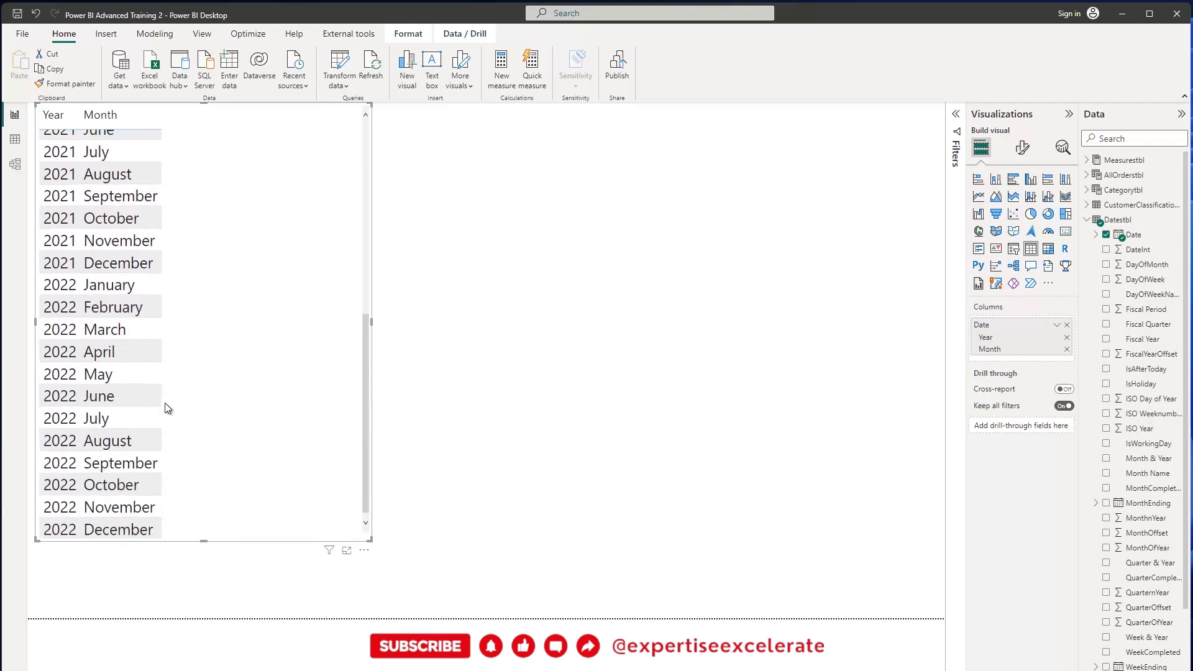
scroll(165, 402, up, 6)
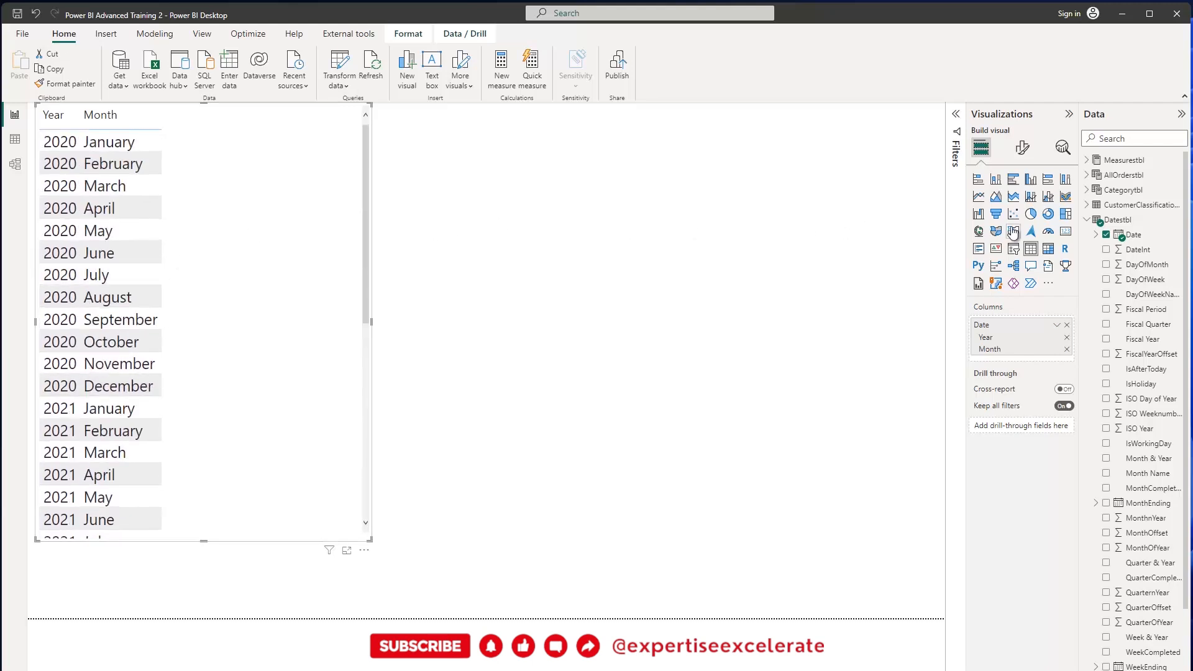
- Add the TotalSales measure from Measurestbl to the Year and Month table, and deselect the visual
click(1086, 161)
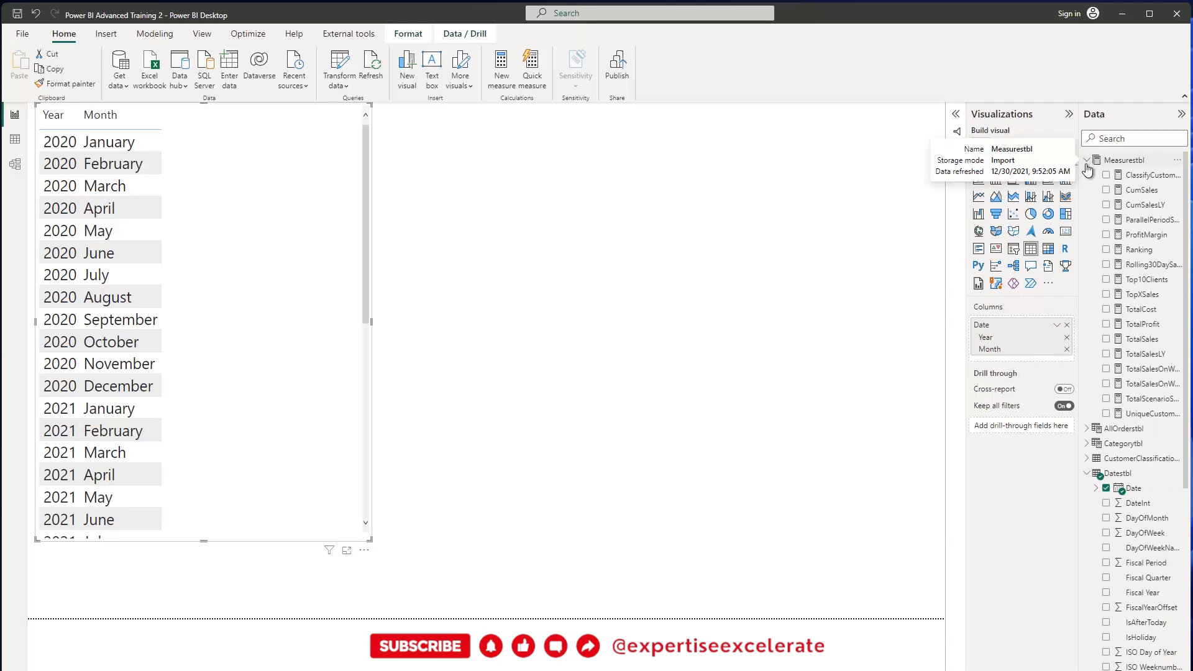
click(1106, 339)
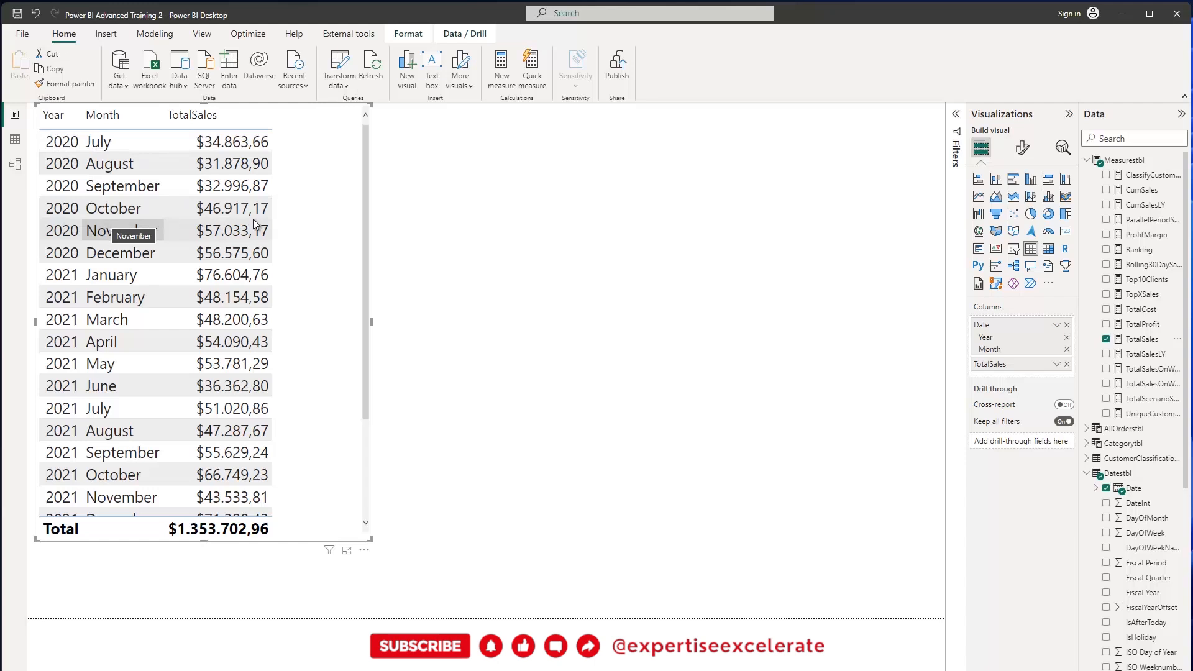
click(694, 210)
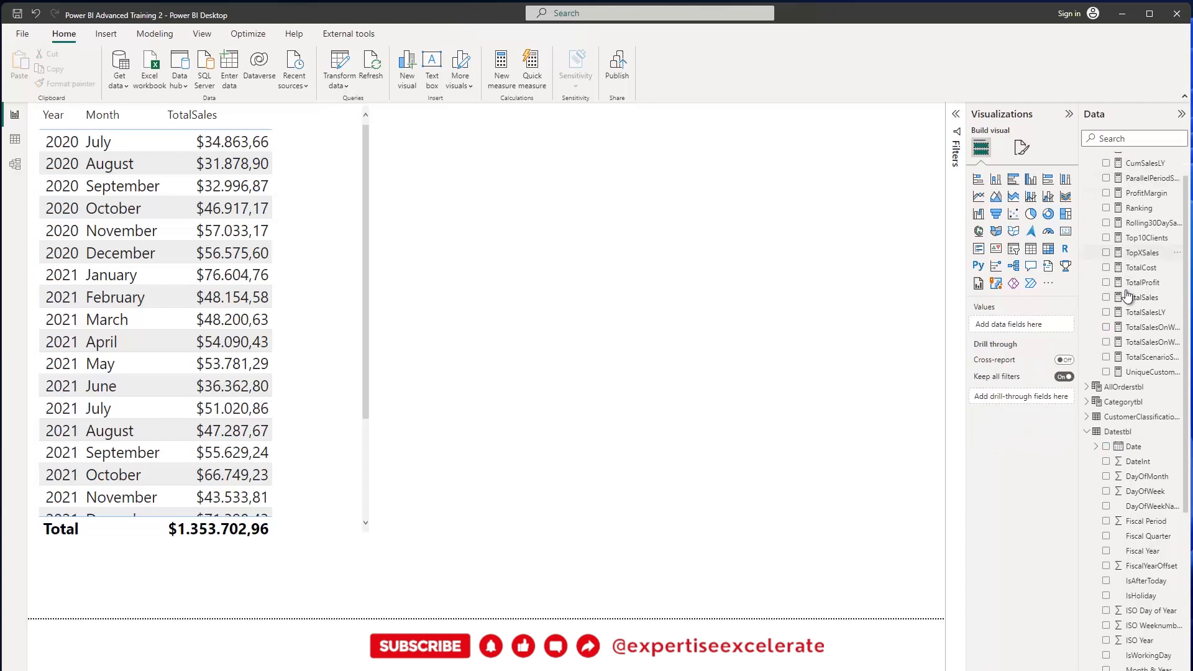
- Examine the day-of-week columns in the Datestbl table's data, and return to the report
scroll(1118, 295, down, 4)
scroll(1110, 302, down, 2)
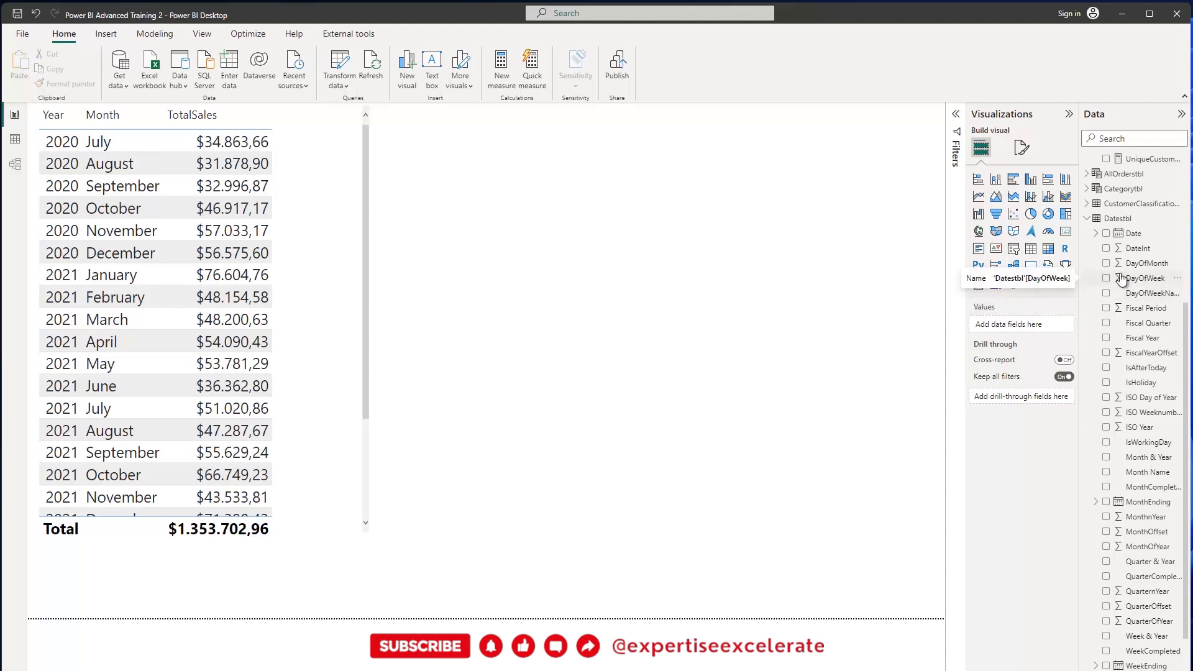
click(16, 143)
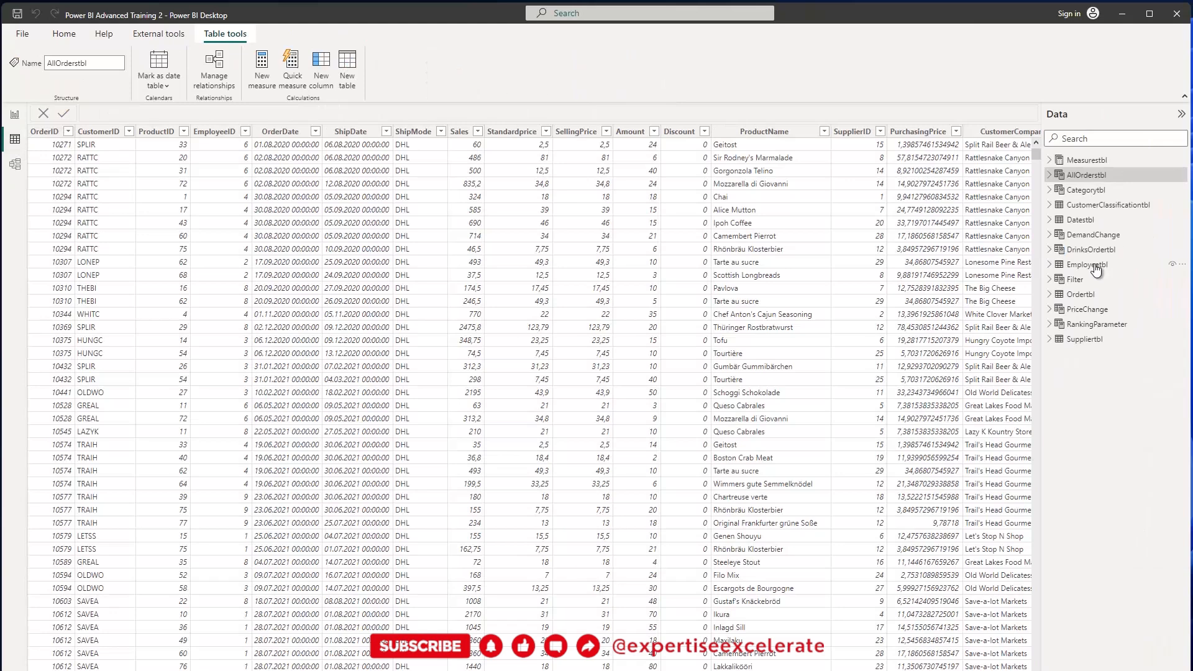
click(1080, 221)
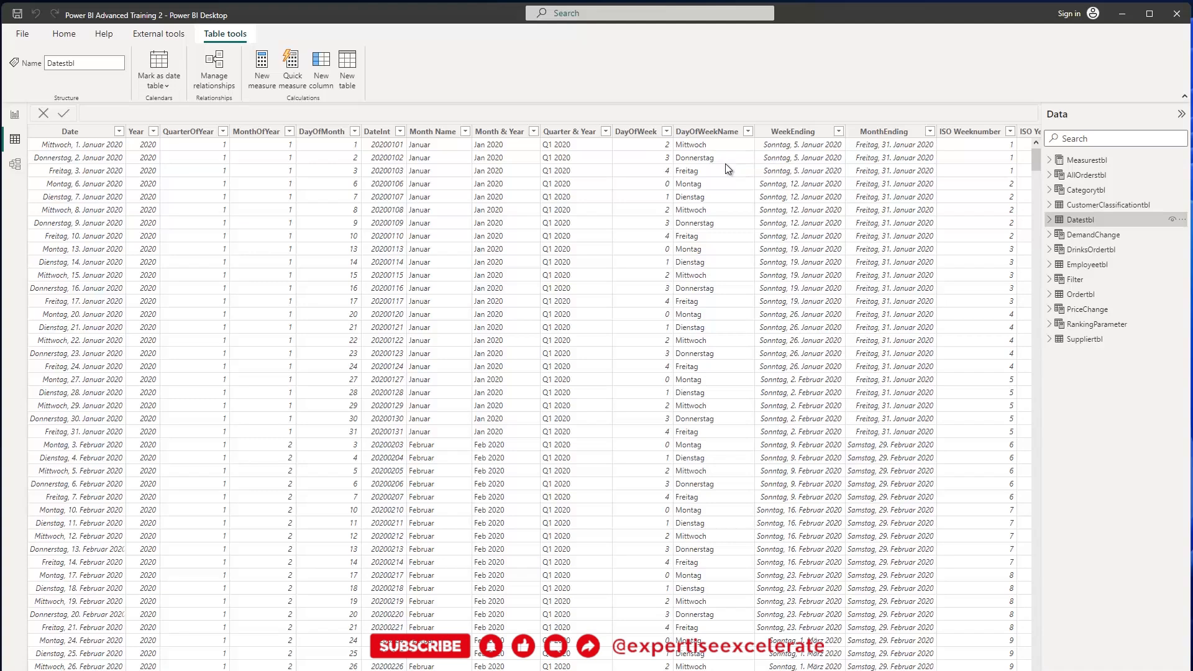
click(667, 136)
click(15, 115)
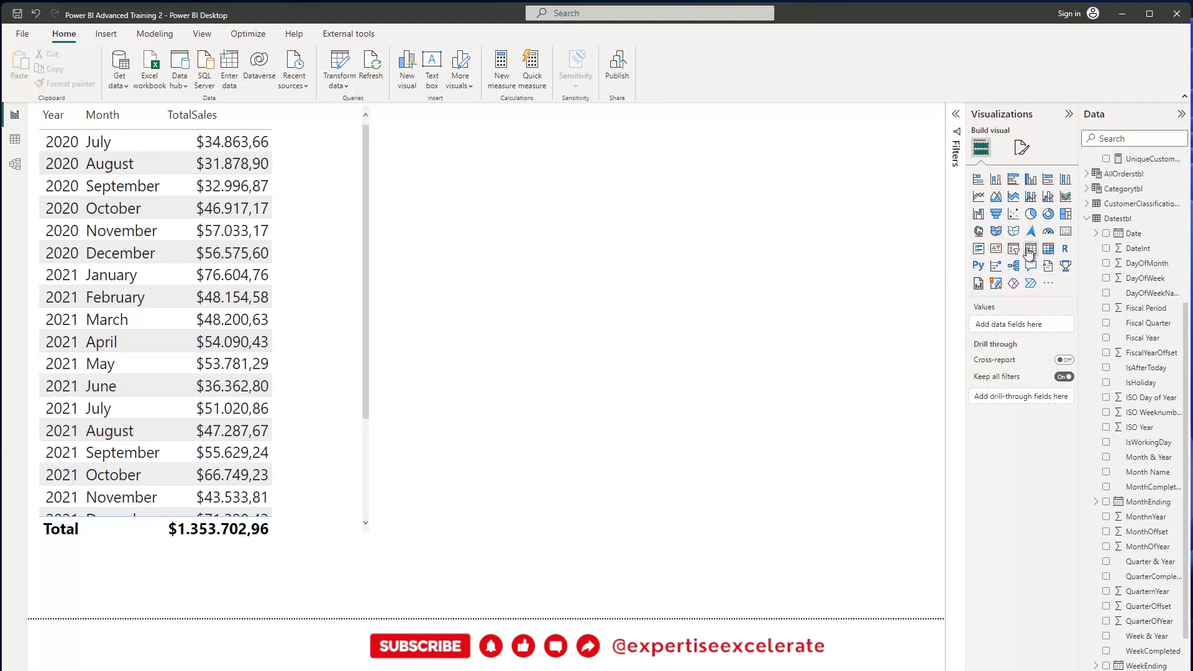
- Add a slicer on the DayOfWeekName field and reposition it farther from the sales table
click(1013, 248)
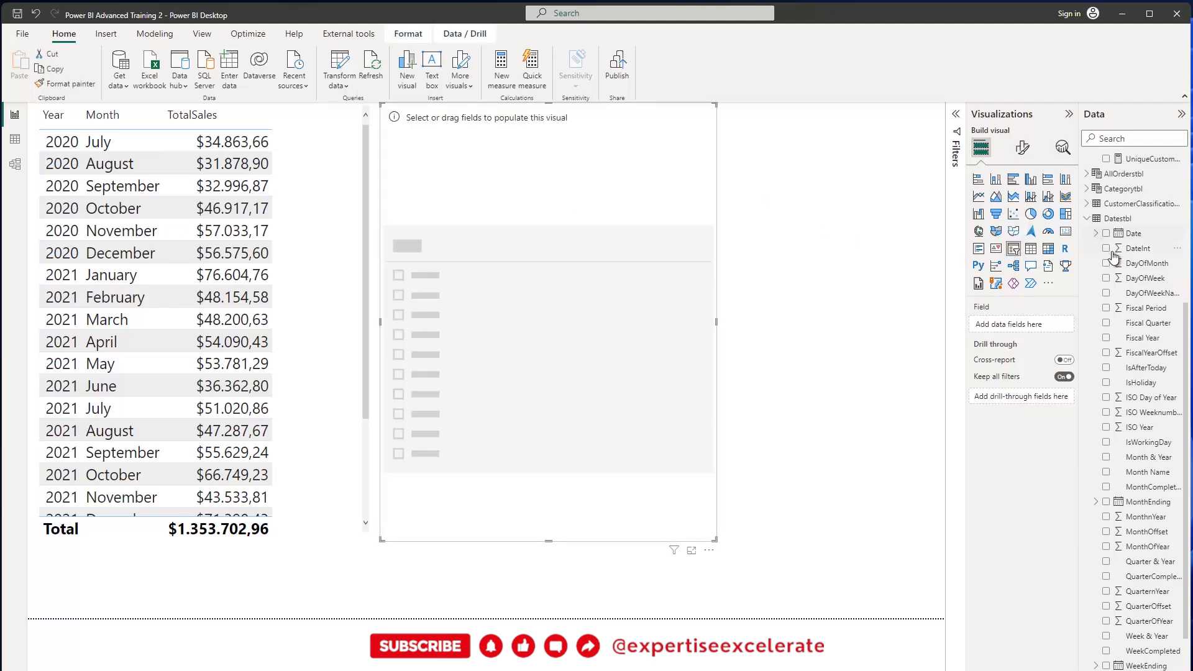
click(1106, 294)
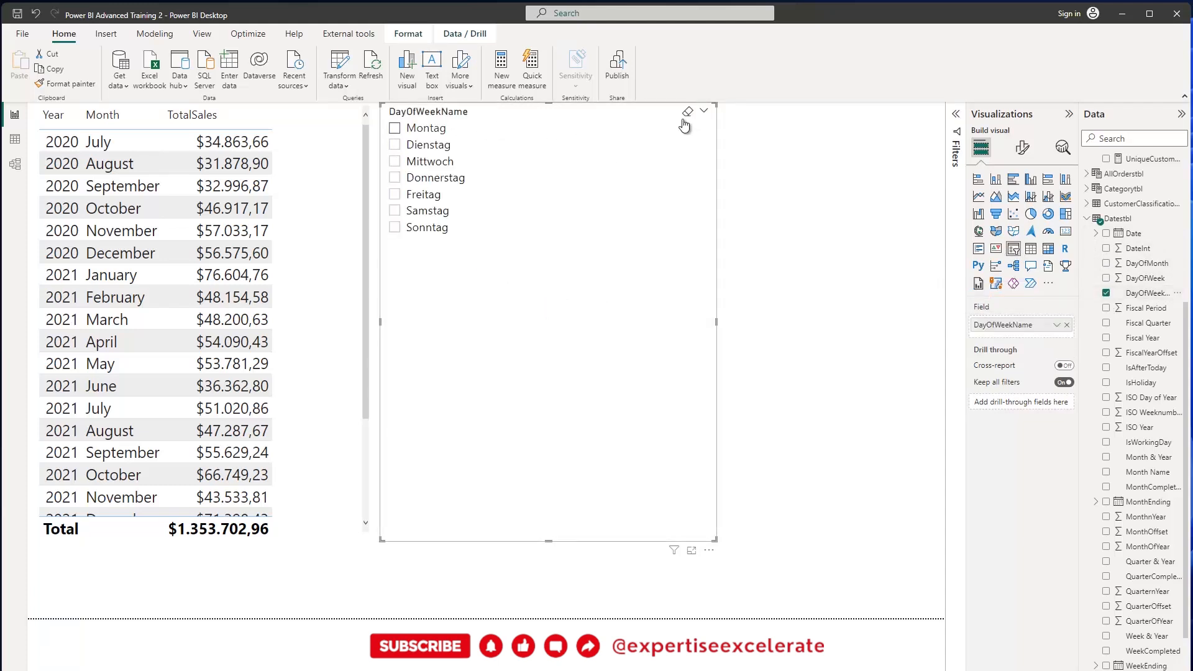
drag(547, 106, 723, 142)
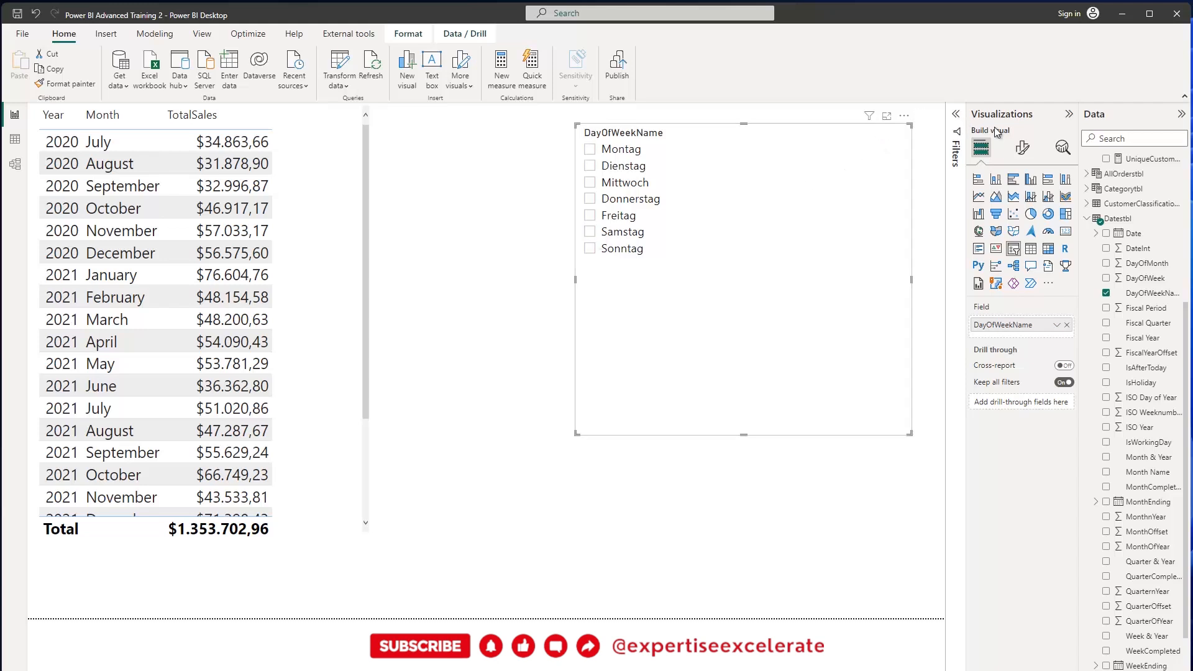
- Enable the "Select all" option in the selection settings of the DayOfWeekName slicer
click(1019, 152)
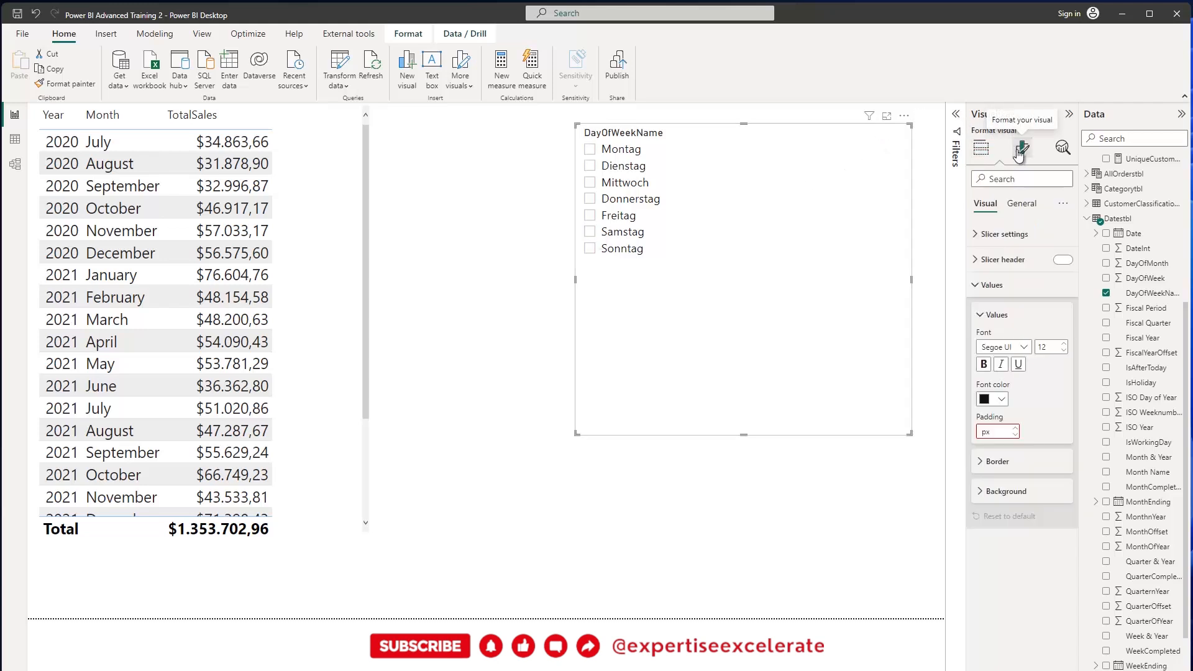
click(974, 236)
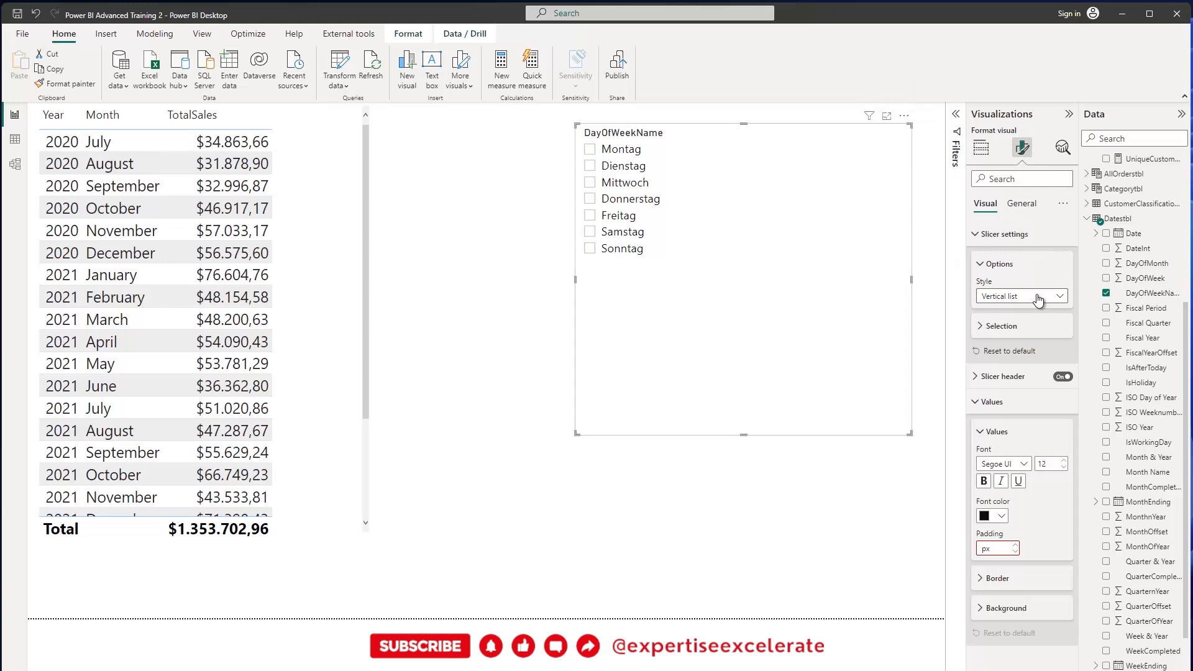
click(981, 323)
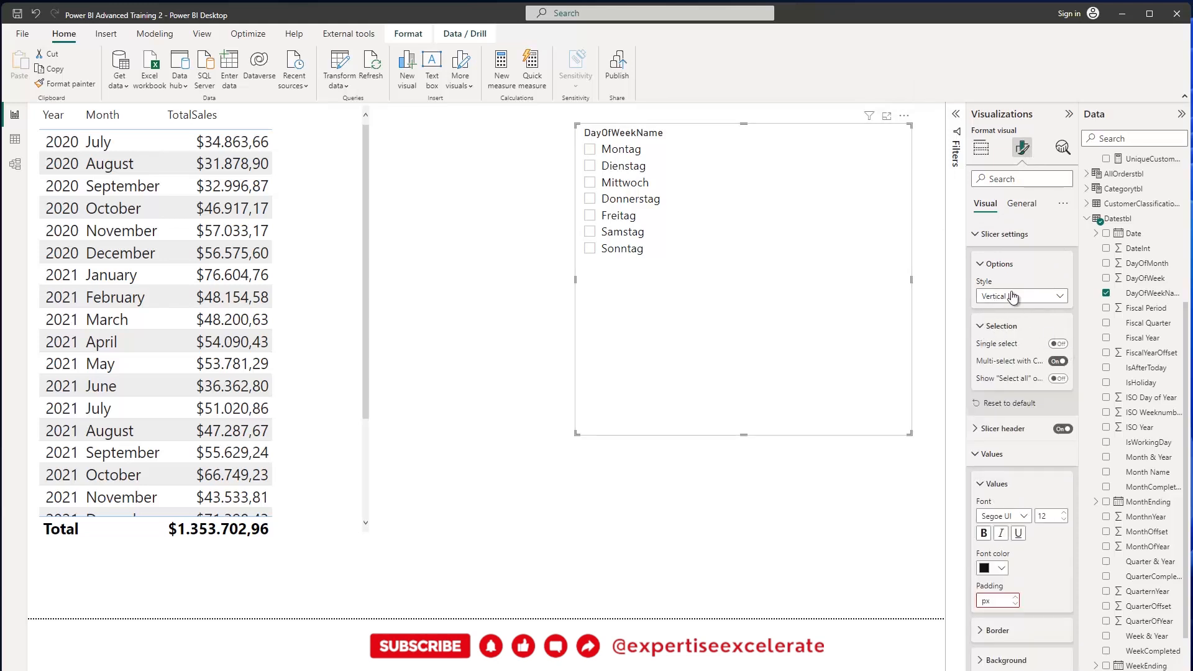
click(1058, 379)
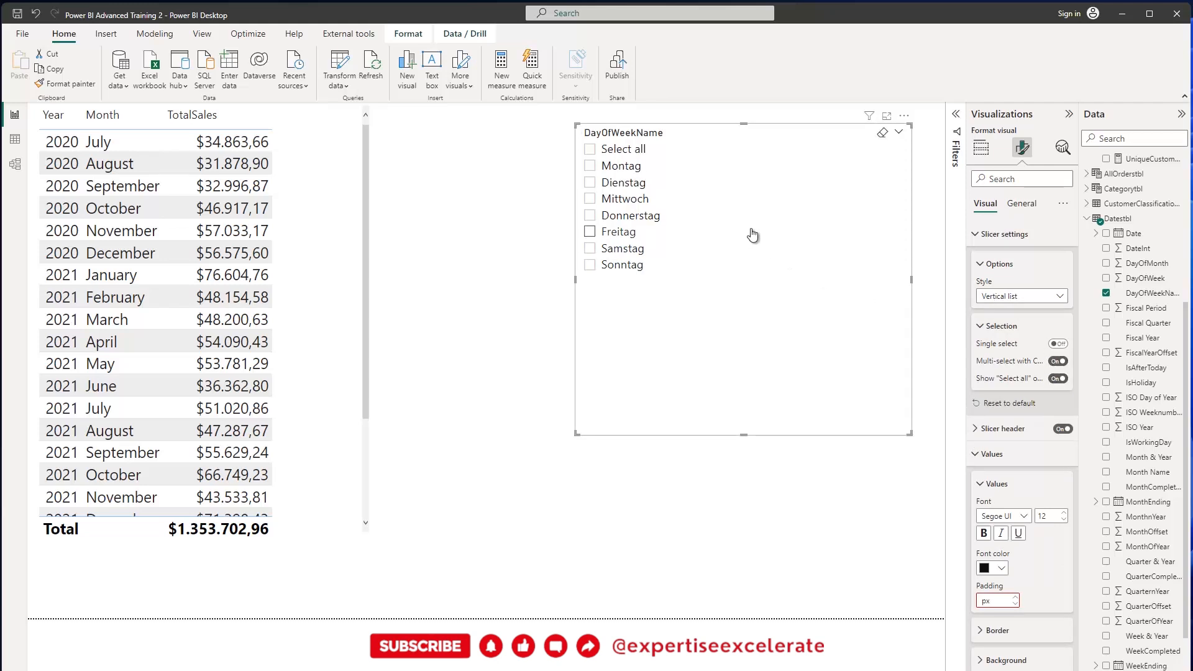
- Select all days in the DayOfWeekName slicer, then exclude Samstag and Sonntag to filter the sales table to weekdays
click(590, 150)
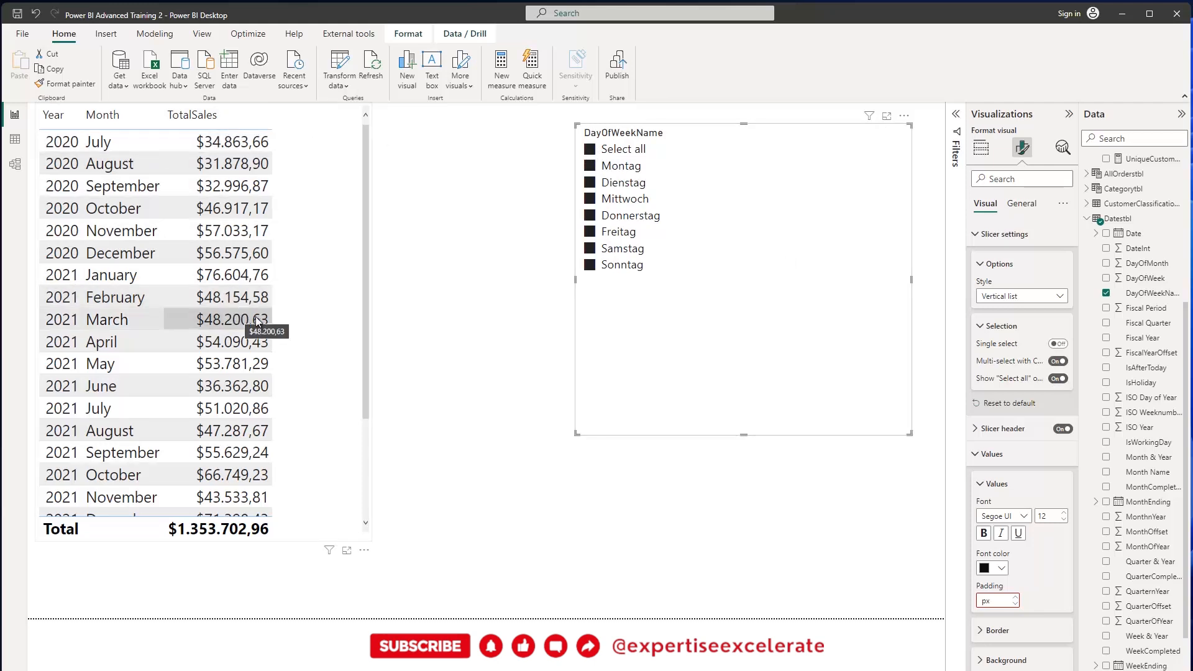
click(590, 266)
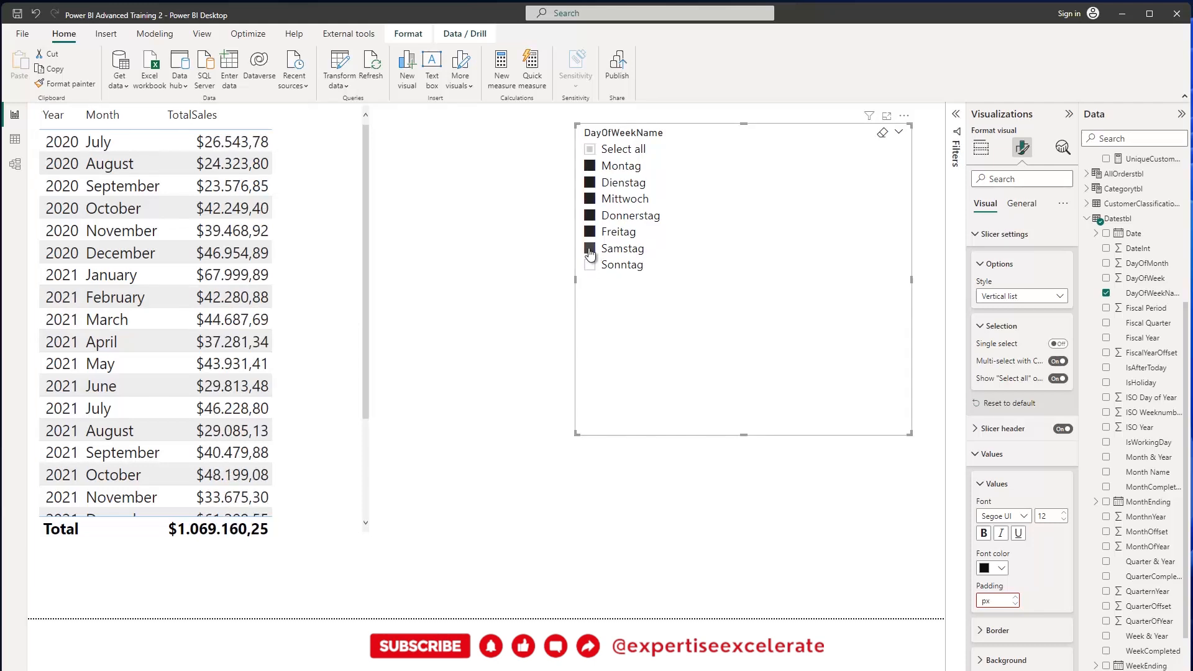
click(589, 250)
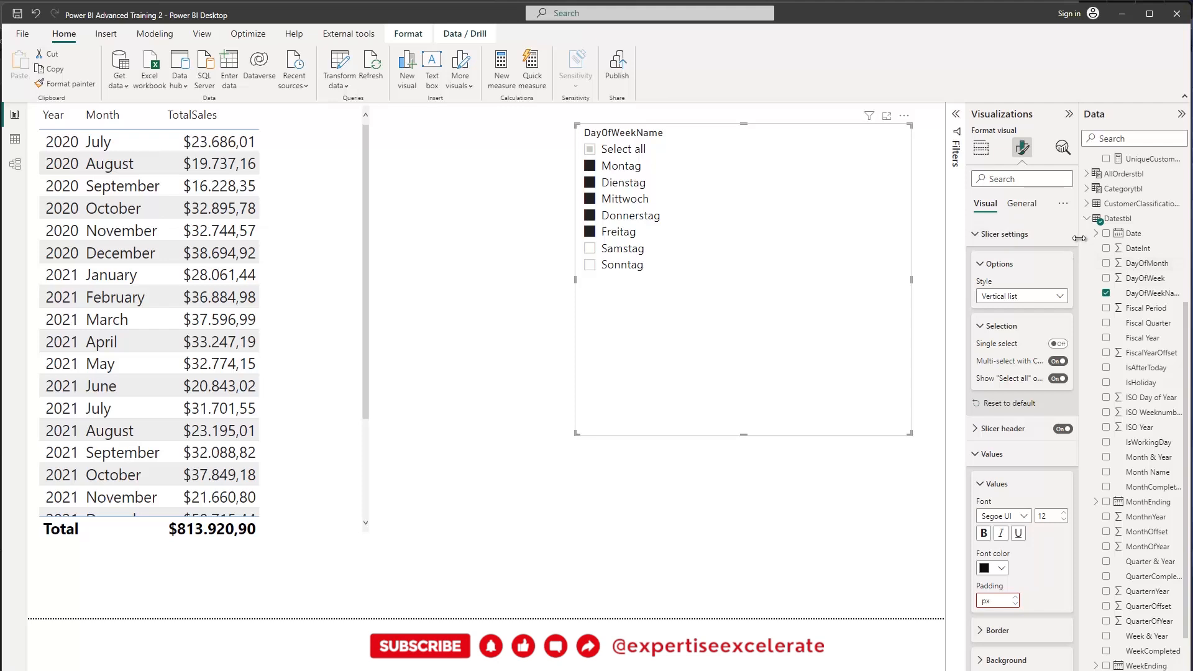
- Widen the Data pane and look through the Measurestbl measures and Datestbl fields
drag(1079, 238, 1027, 240)
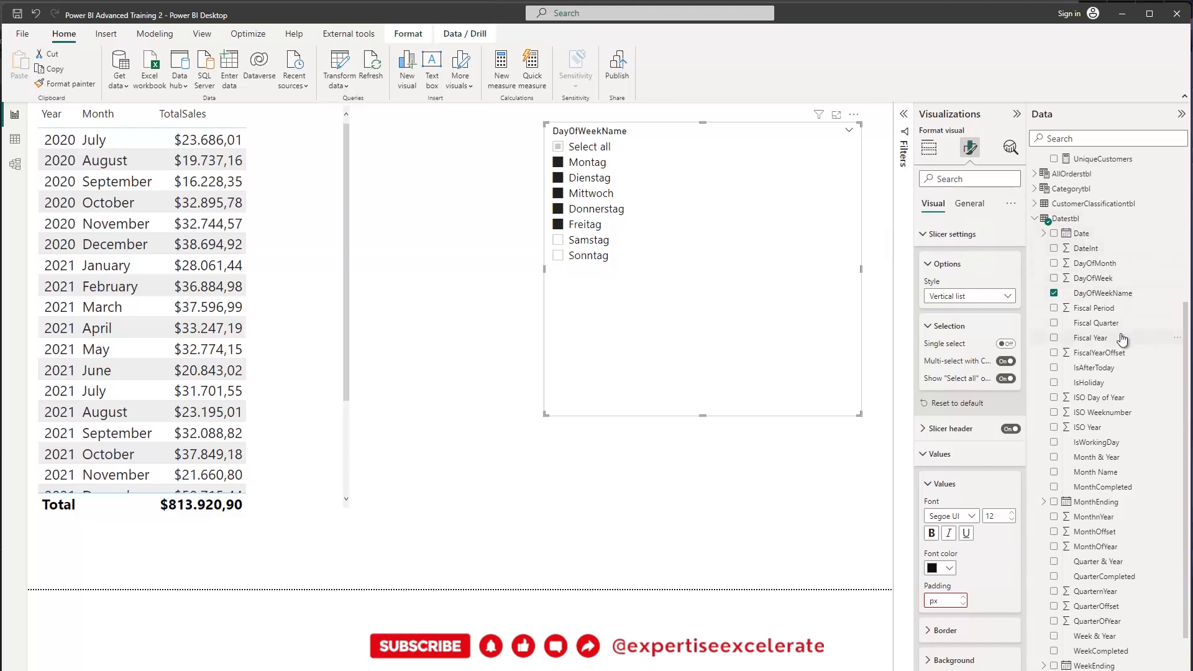
scroll(1118, 341, up, 2)
scroll(1118, 341, up, 2)
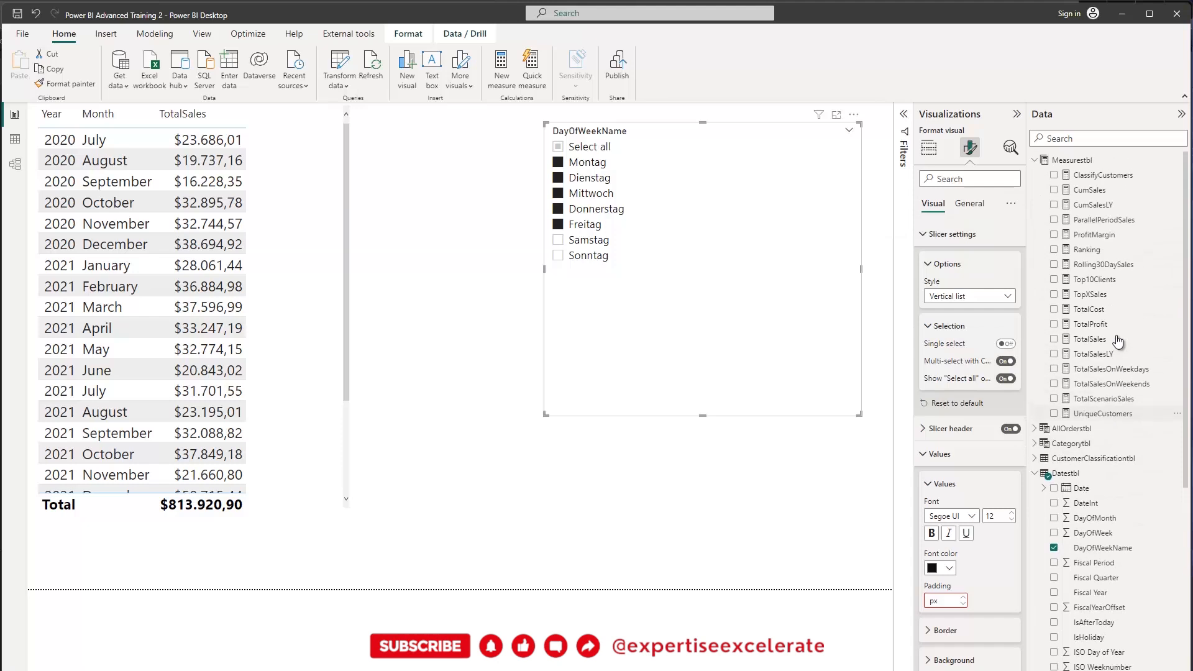
scroll(1115, 357, down, 5)
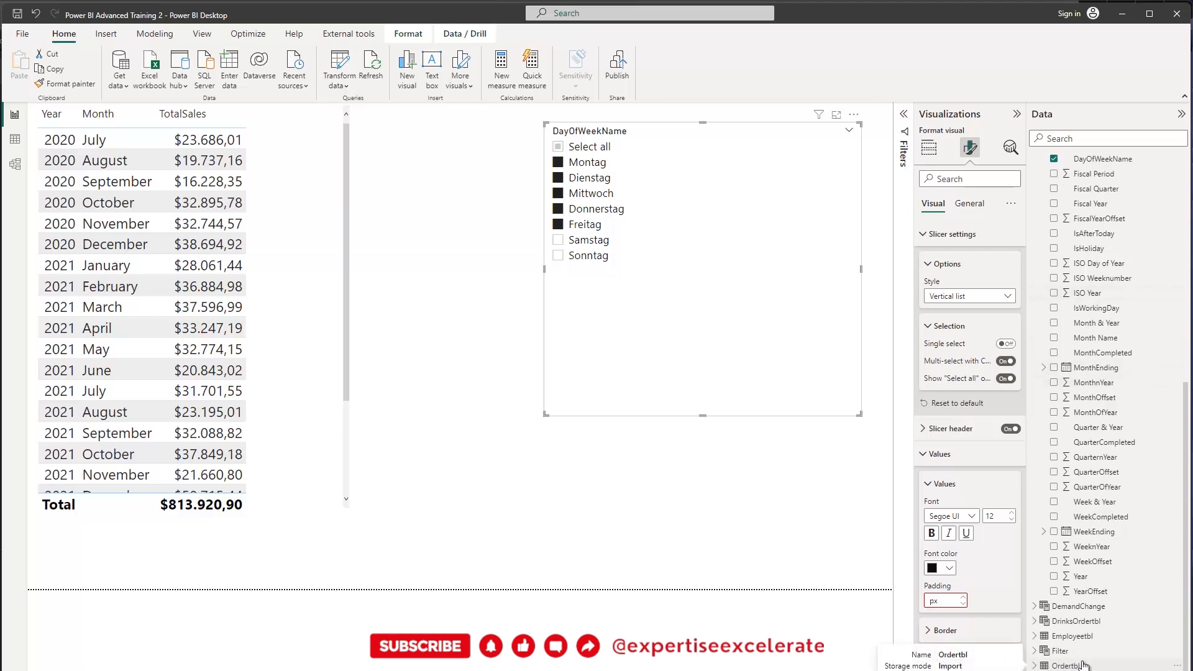
scroll(1084, 507, up, 3)
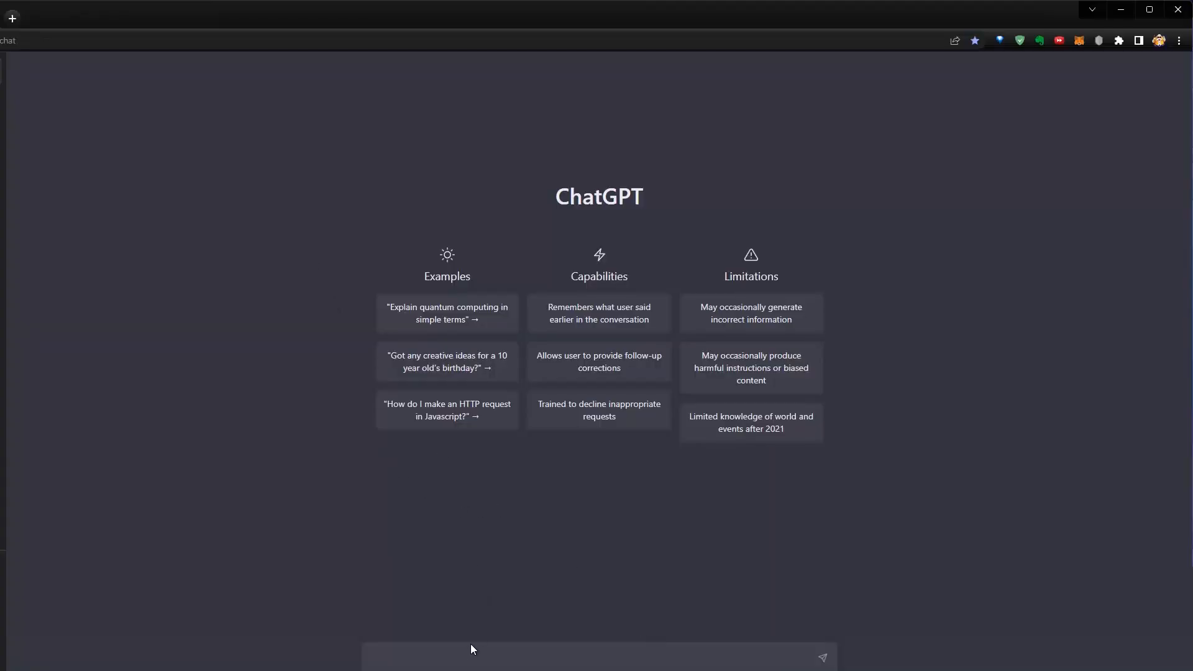
- Switch to ChatGPT and start a prompt describing a Power BI dataset with a Factstable called Orderstbl and a Datestable named Datestbl
click(455, 656)
text(I have a Dataset in Power BI with a Facts)
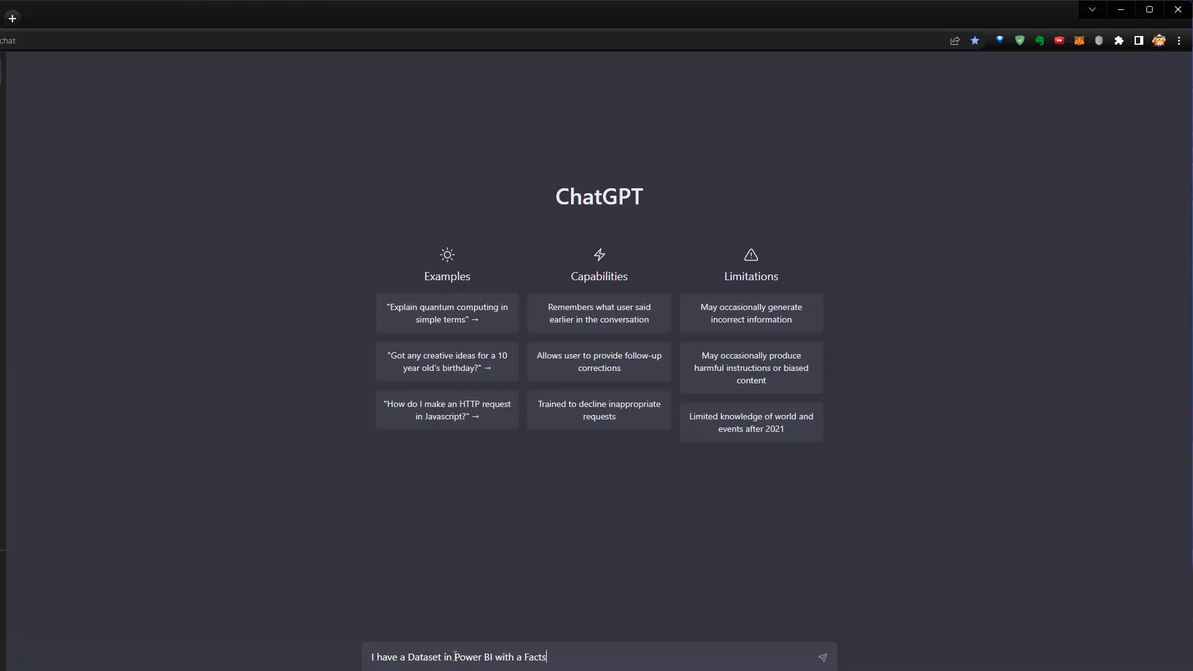
text(t)
text(able call)
text(ed o)
text(Or)
text(derstb)
text(l)
text( and)
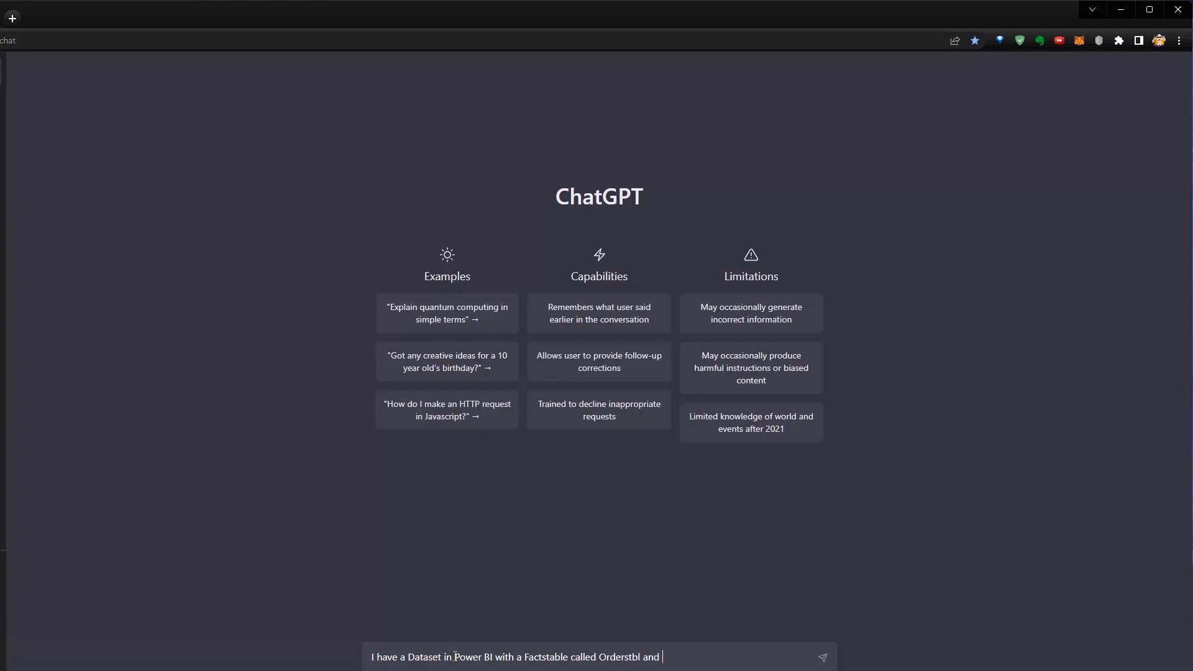
text( a Datestable with name D)
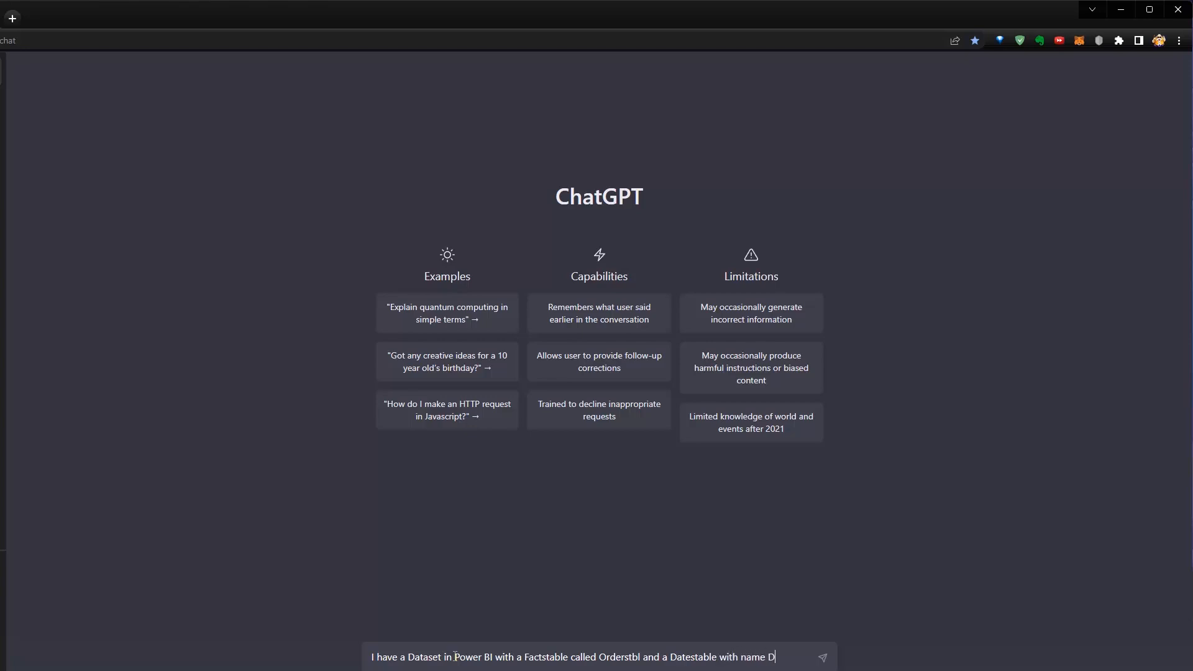
text(atestbl. The Da)
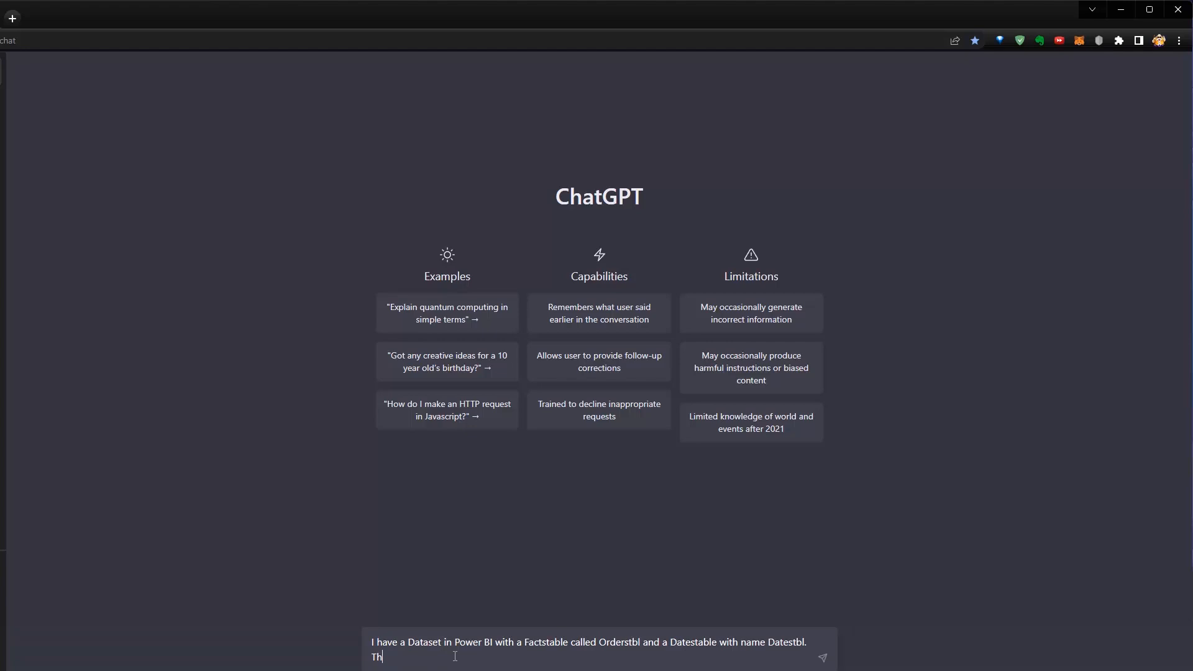
- Continue the prompt, stating that Datestbl's date column is Date and its DayOfWeek column has Saturday as 5 and Sunday as 6
text(te columm)
key(BackSpace)
text(n in the Datestbl)
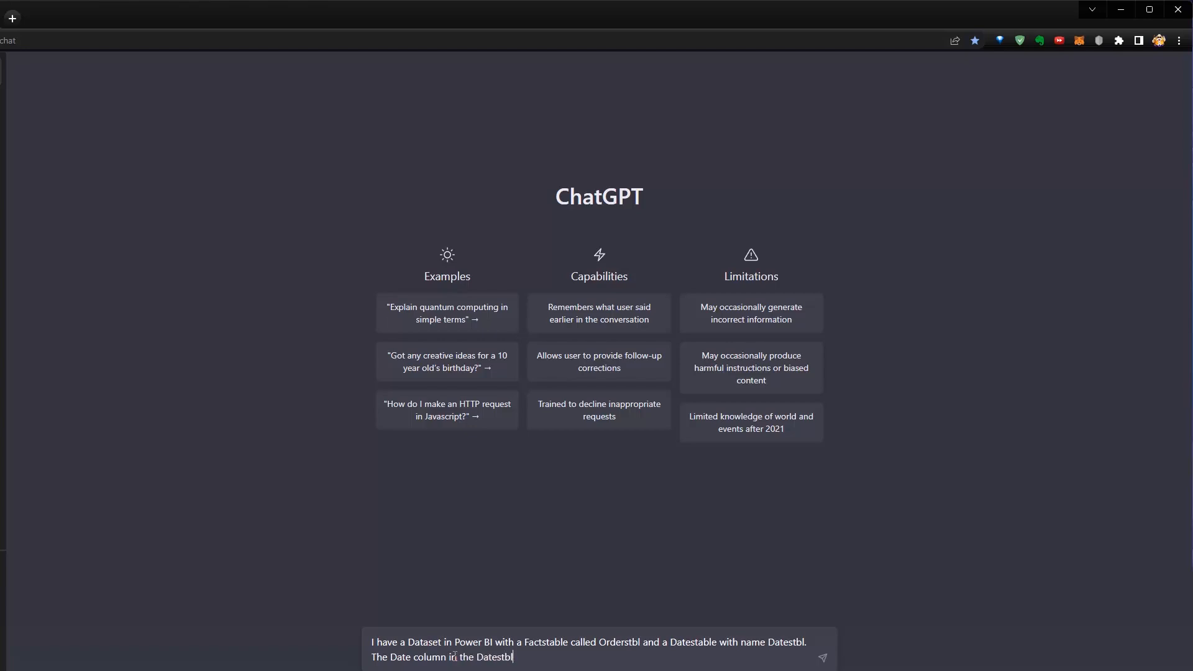
text( is called Date.)
text(The  Datestbl has a c)
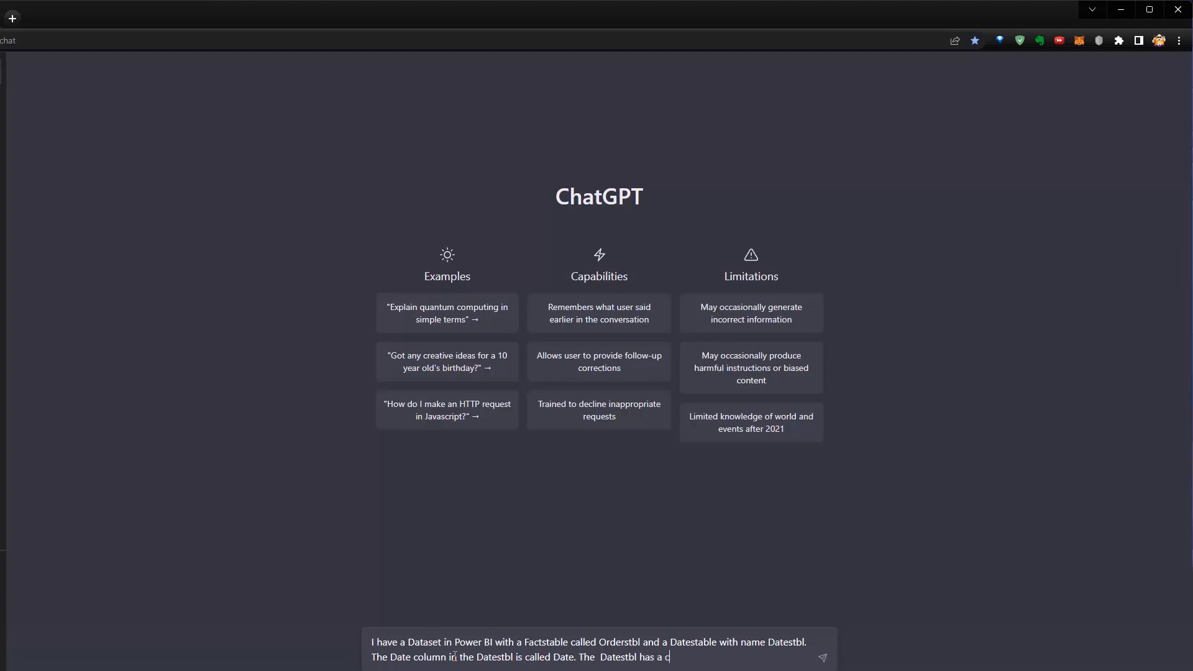
text(olumn DayOfWeek where Sat)
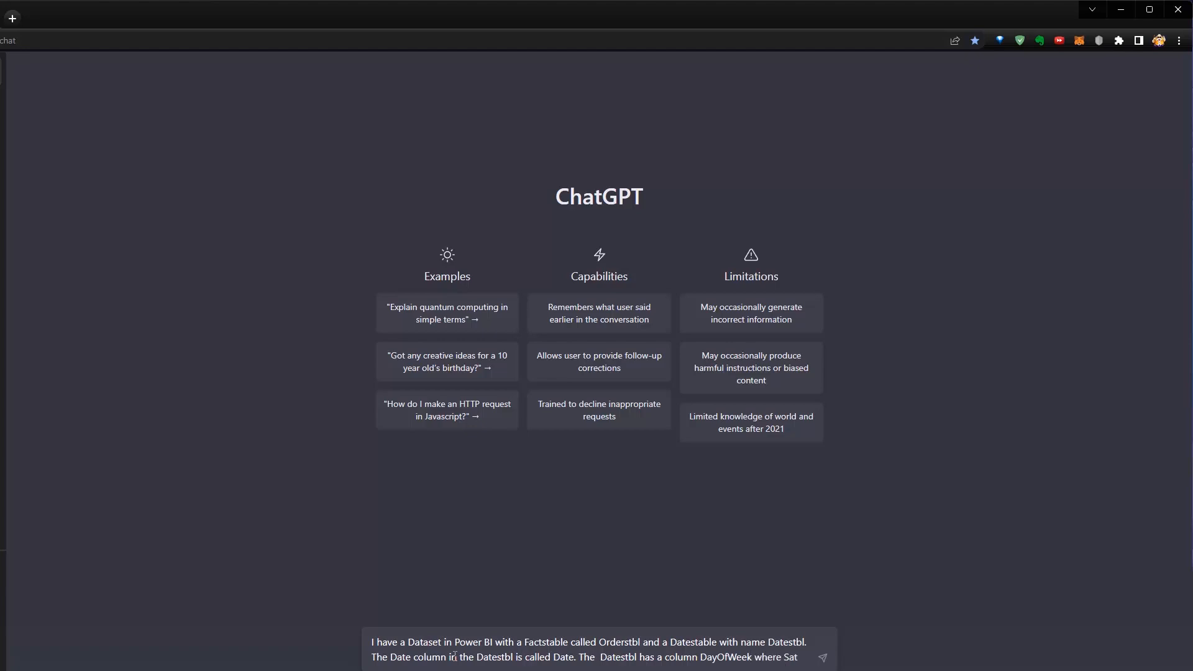
text(urday is)
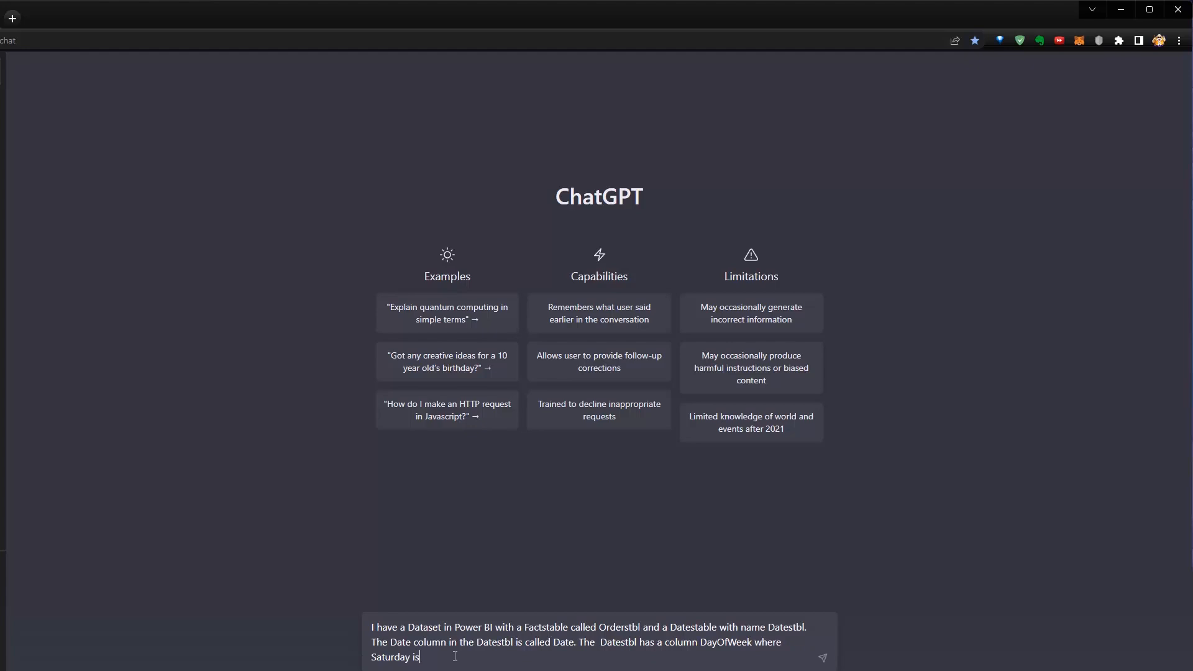
text( 5 and Sunday is 6. I have a measur)
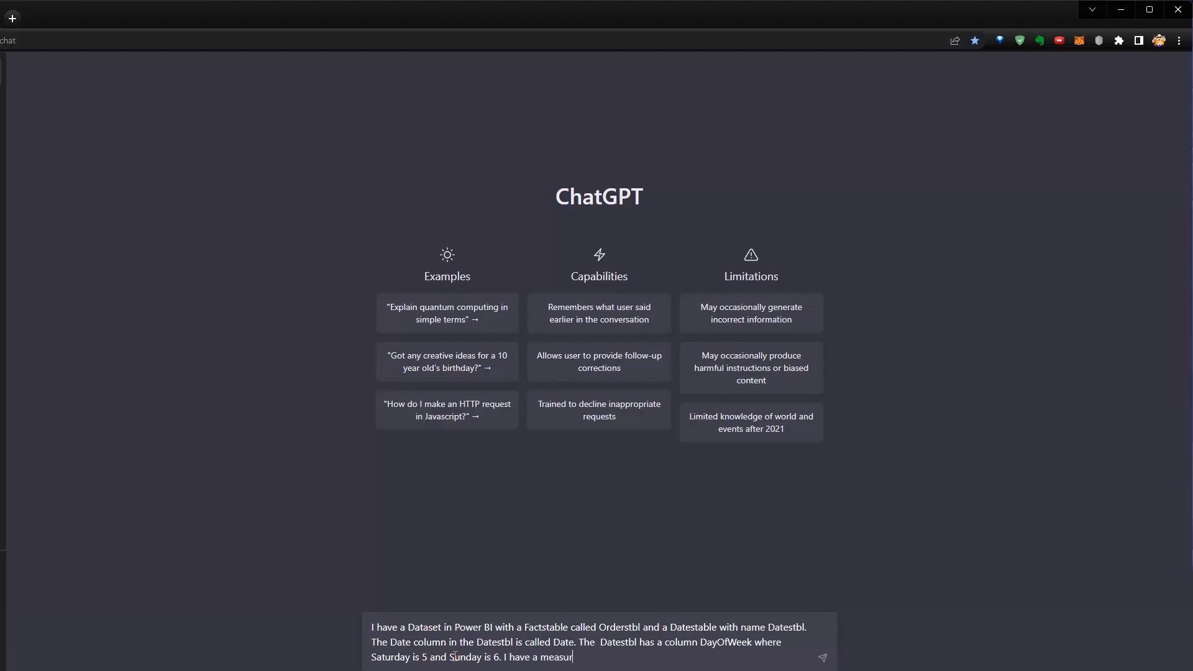
- Mention the existing TotalSales measure, ask for a new measure returning TotalSales excluding weekend days, and send the prompt
text(e called TotalSales. I want to cal)
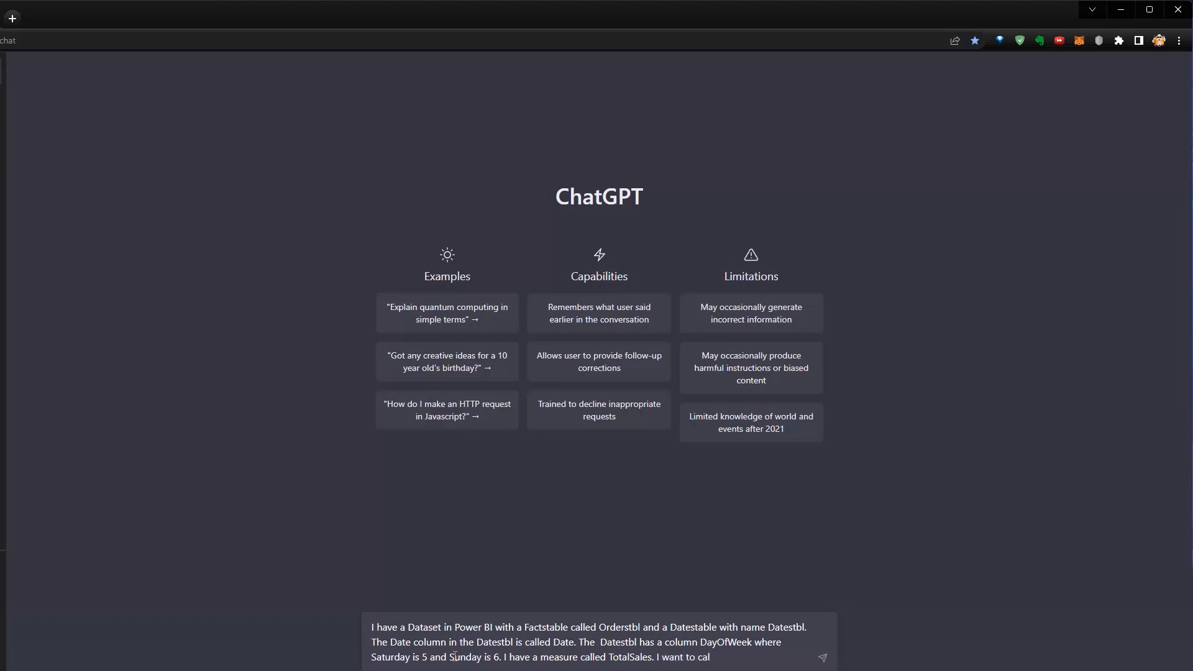
text(culate)
text( a mea)
key(BackSpace)
text(new measure which retur)
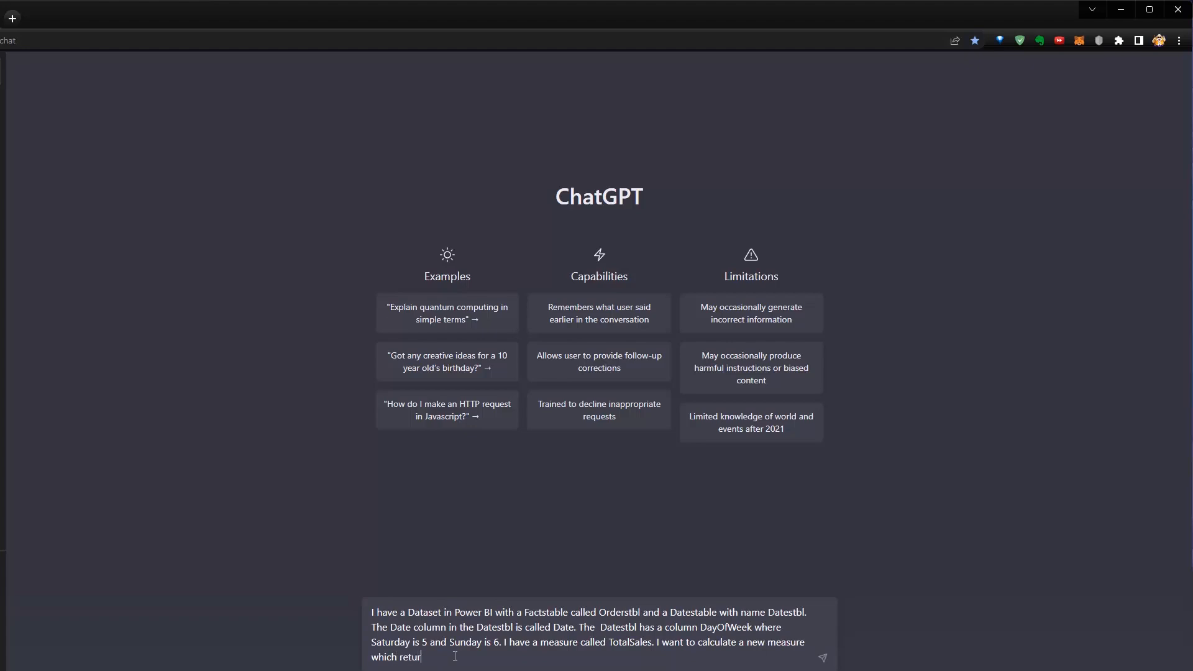
text(ns the TotalSales excluding)
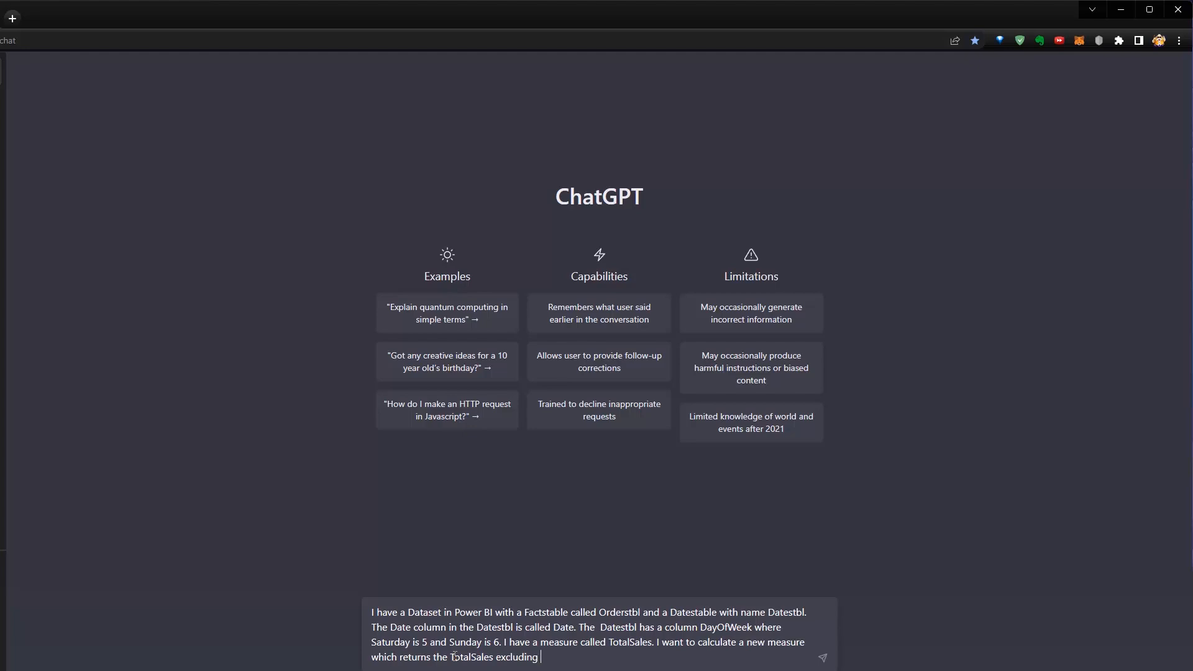
text( weekend days.)
key(Return)
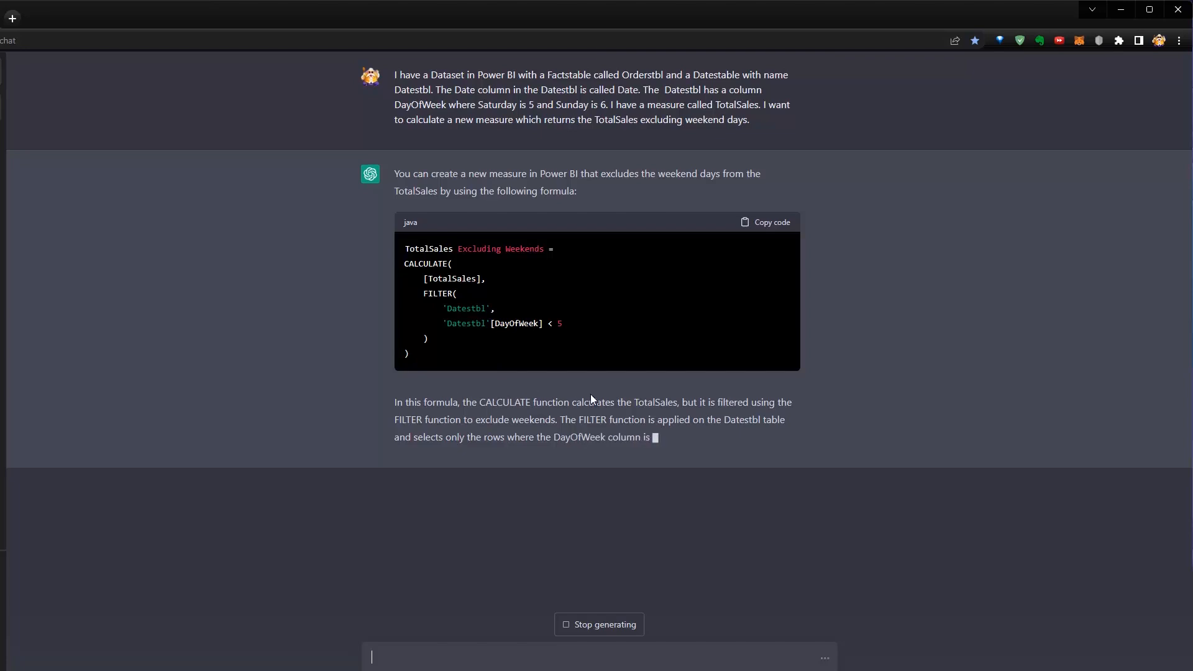
- Copy the generated TotalSales Excluding Weekends formula and switch back to Power BI Desktop
click(763, 228)
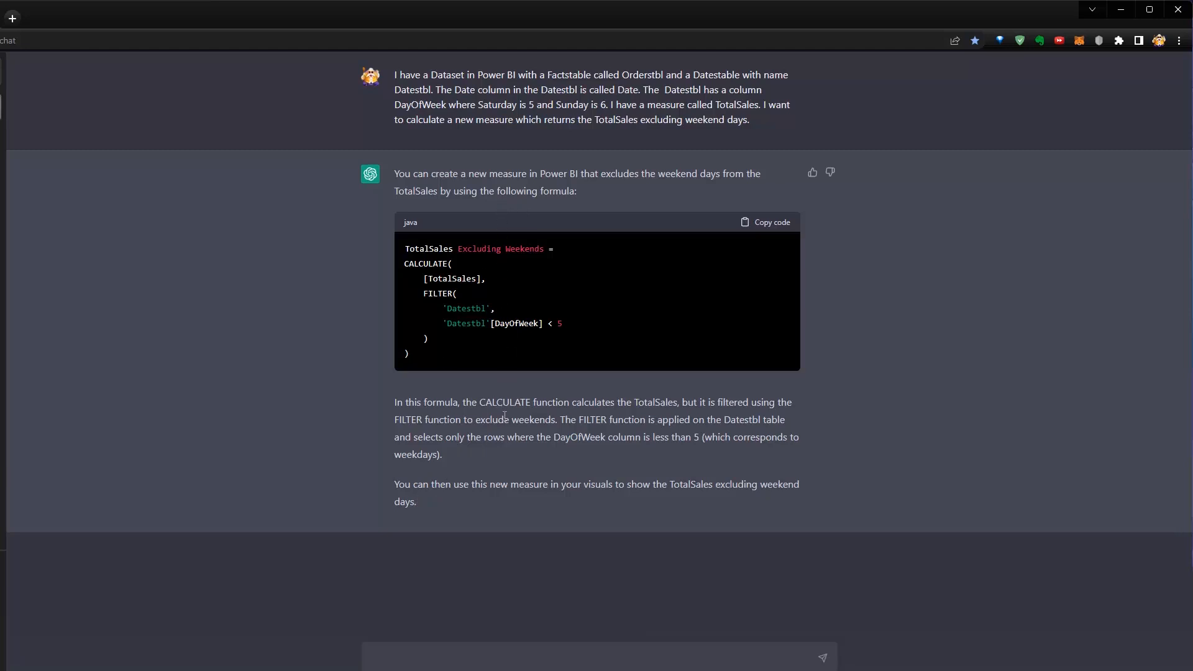
click(775, 222)
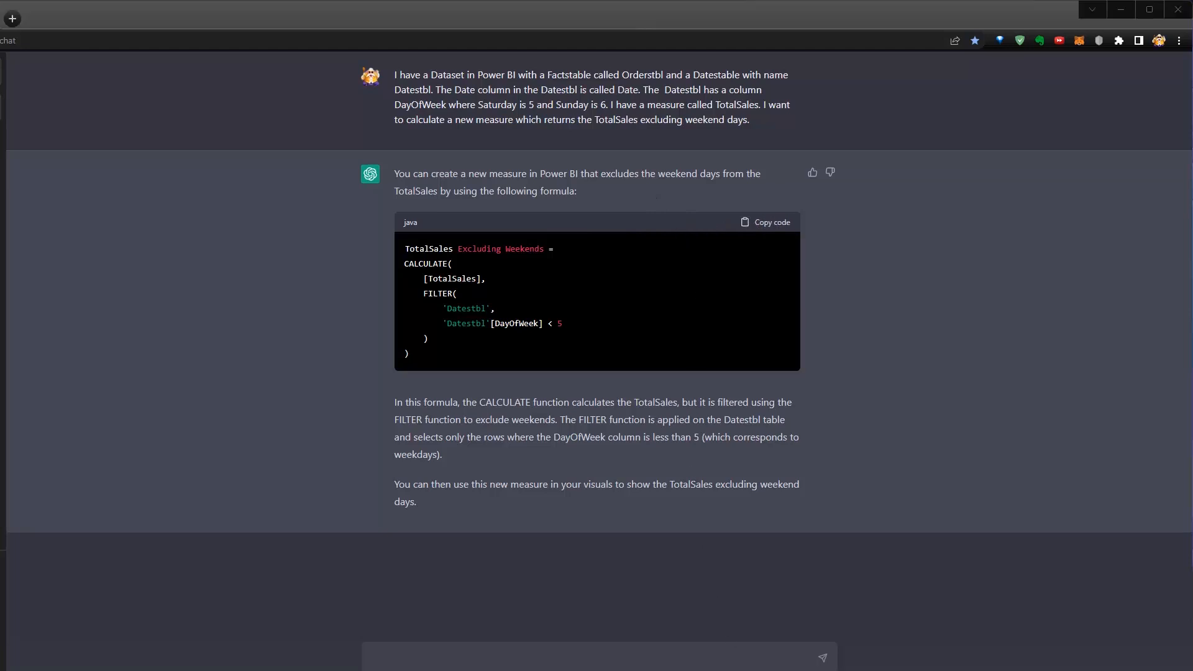
key(alt+Tab)
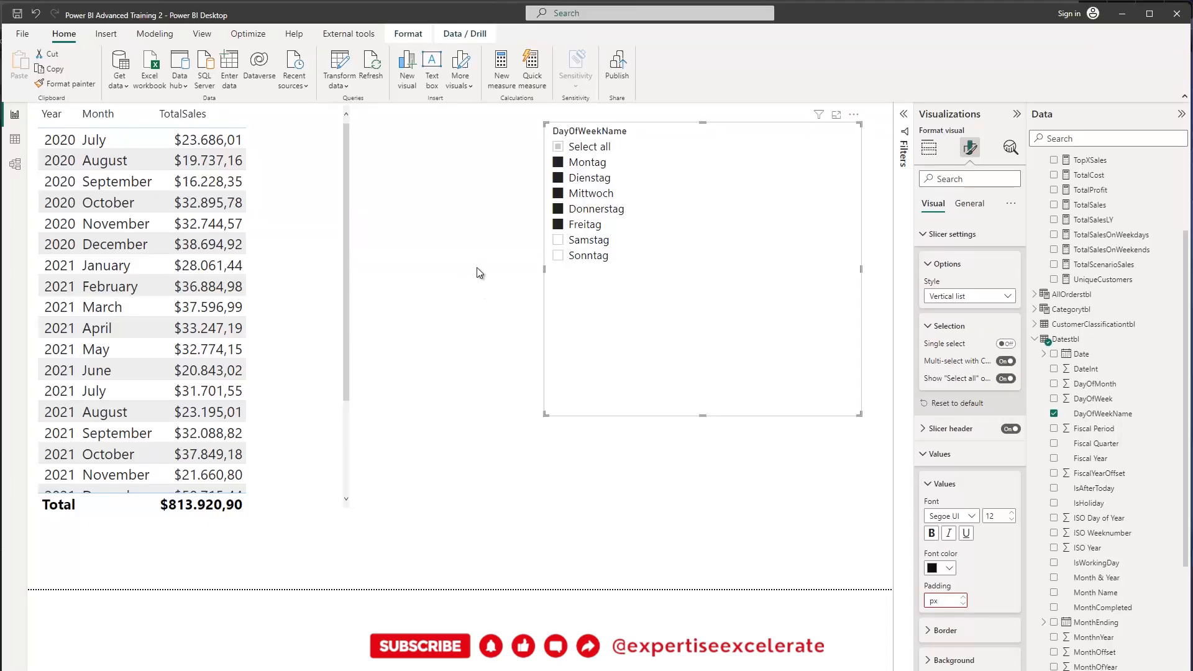
- Create a measure in Measurestbl: TotalSales Excluding Weekends = CALCULATE([TotalSales], FILTER('Datestbl', 'Datestbl'[DayOfWeek] < 5))
scroll(1077, 248, up, 3)
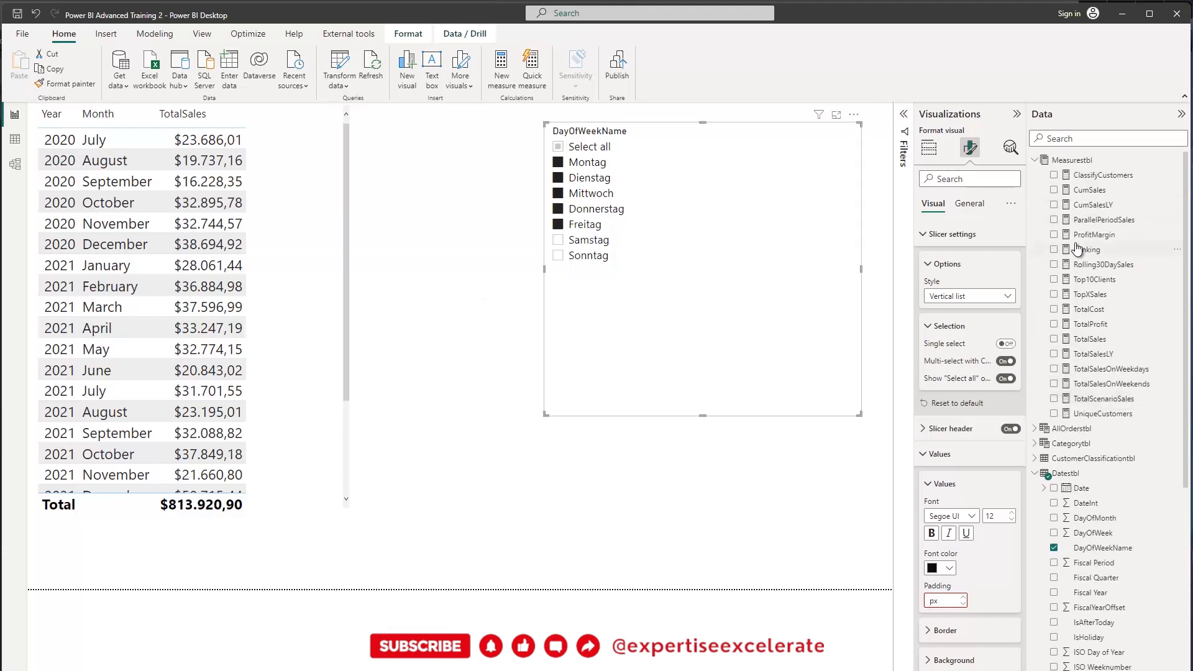
right_click(1077, 161)
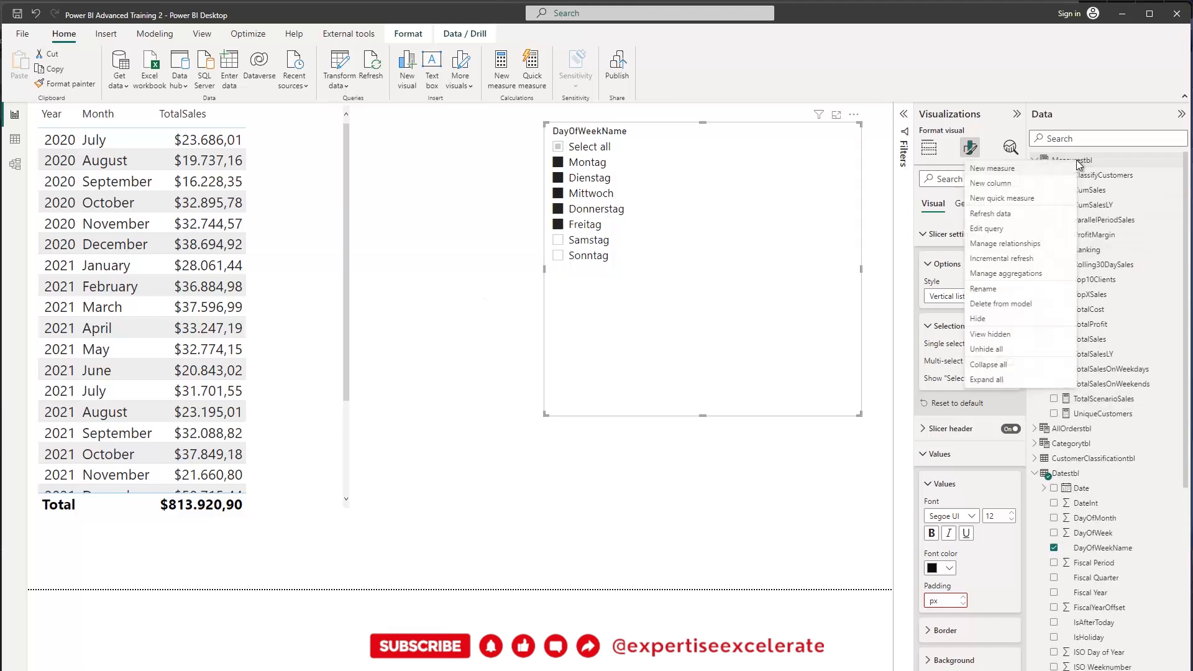
click(1024, 169)
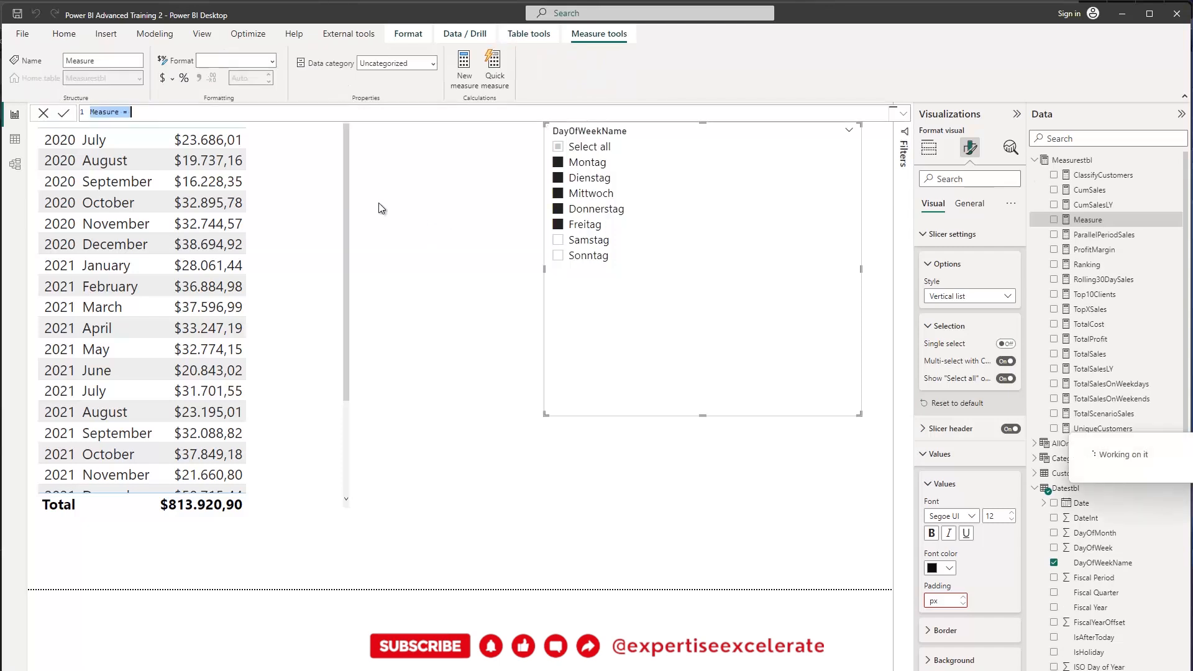
key(ctrl+v)
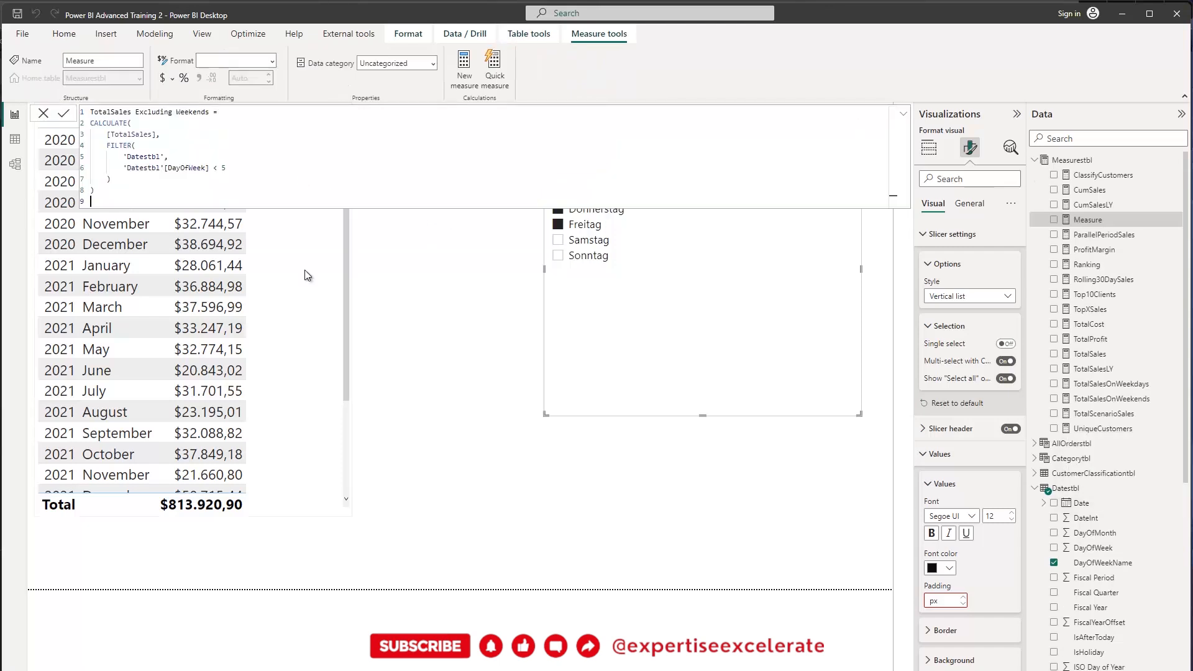
scroll(226, 165, up, 5)
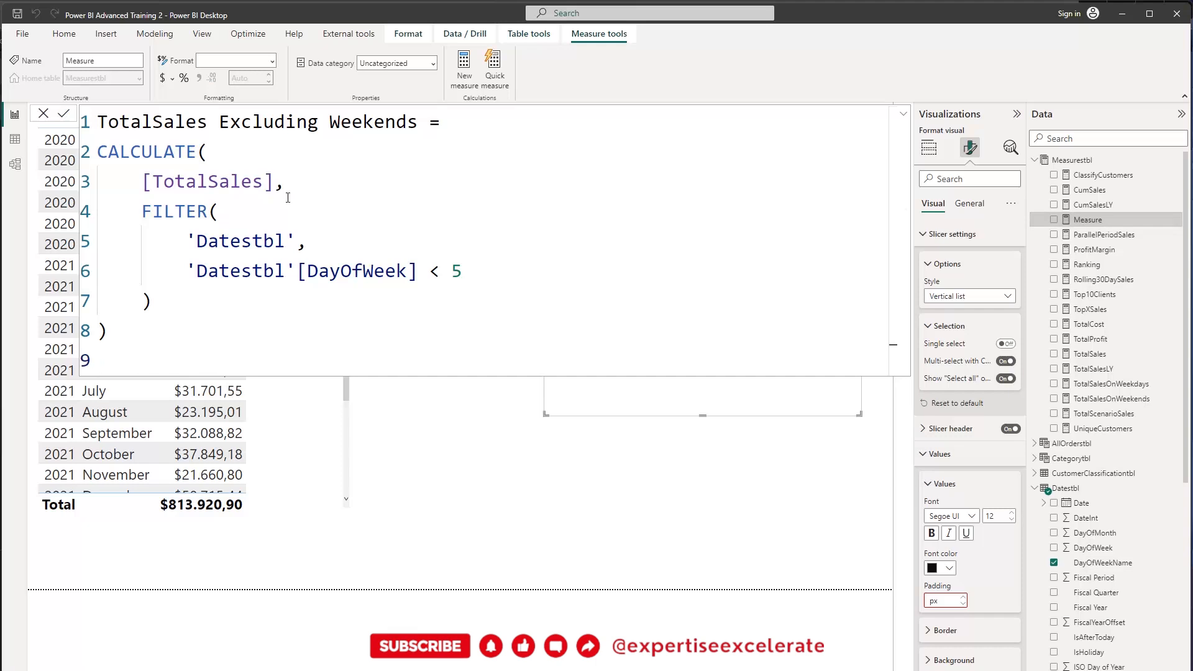
click(64, 116)
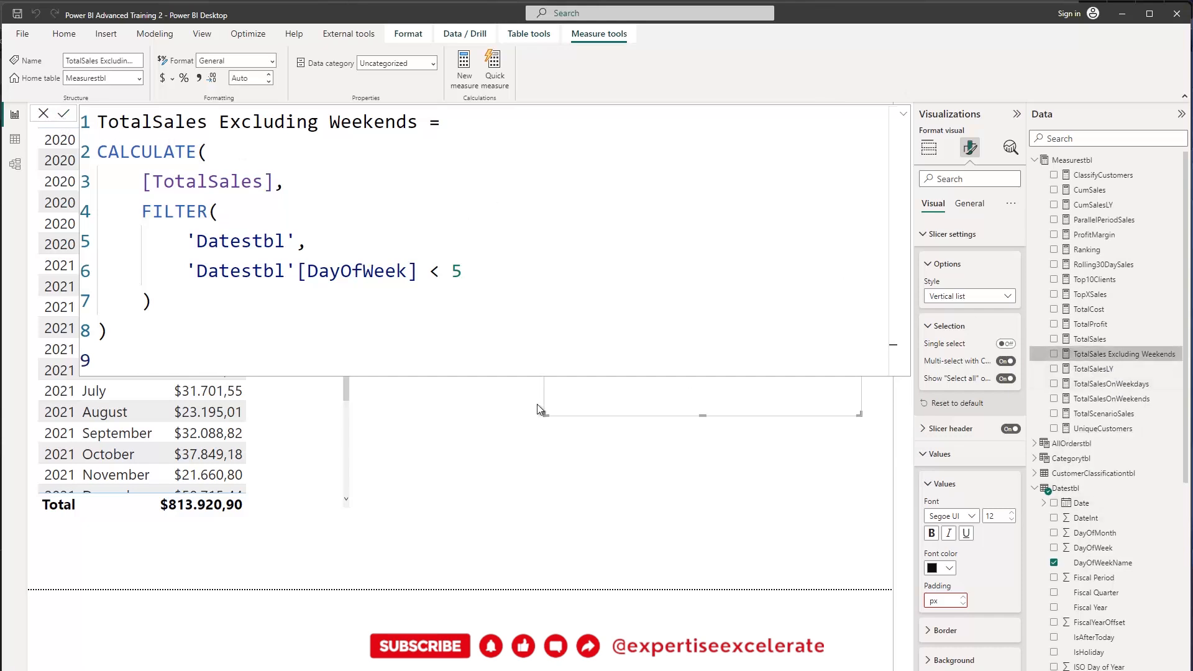
- Add the TotalSales Excluding Weekends measure to the sales table and widen the visual to fit the new column
click(465, 414)
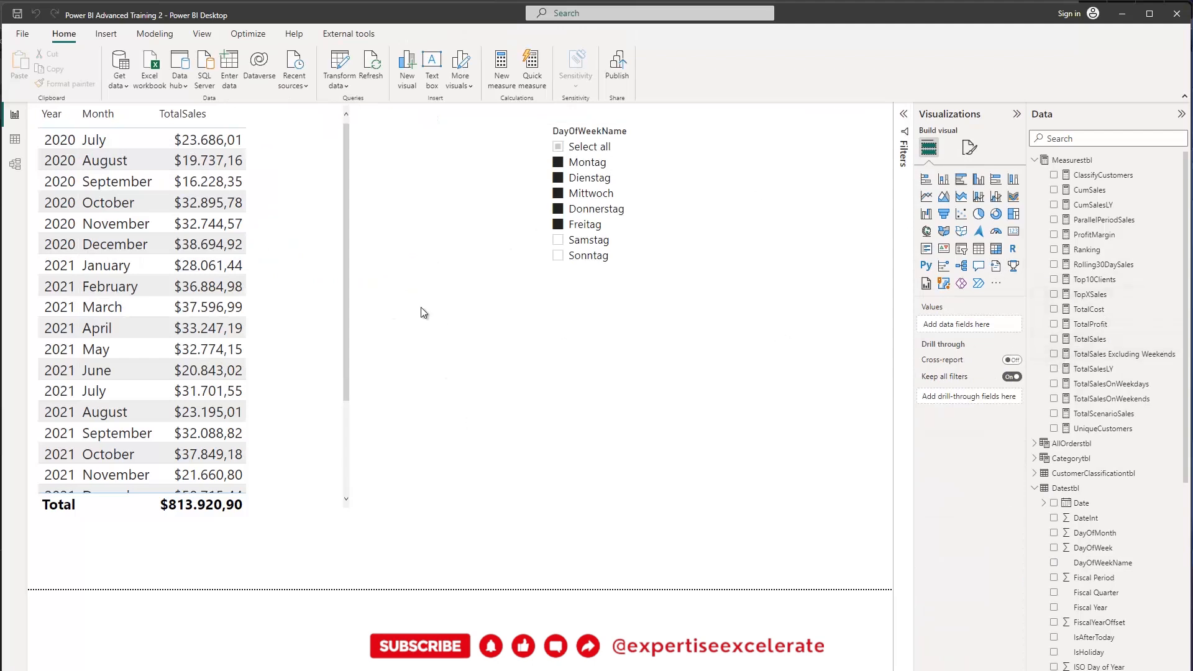
click(276, 293)
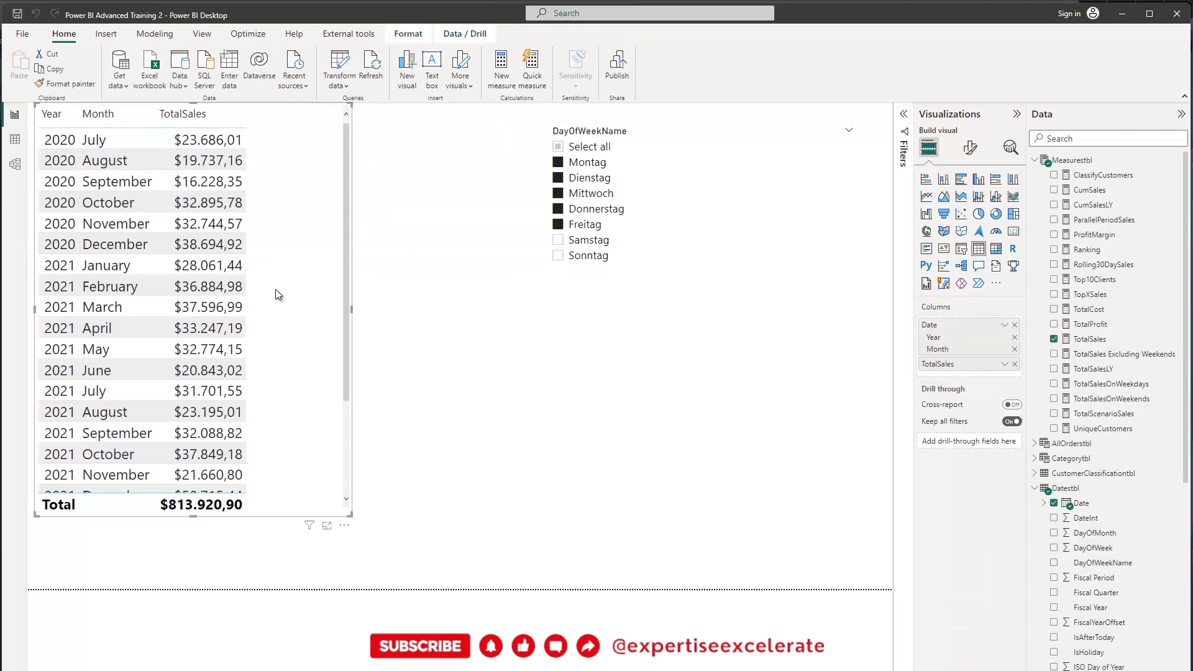
click(1053, 355)
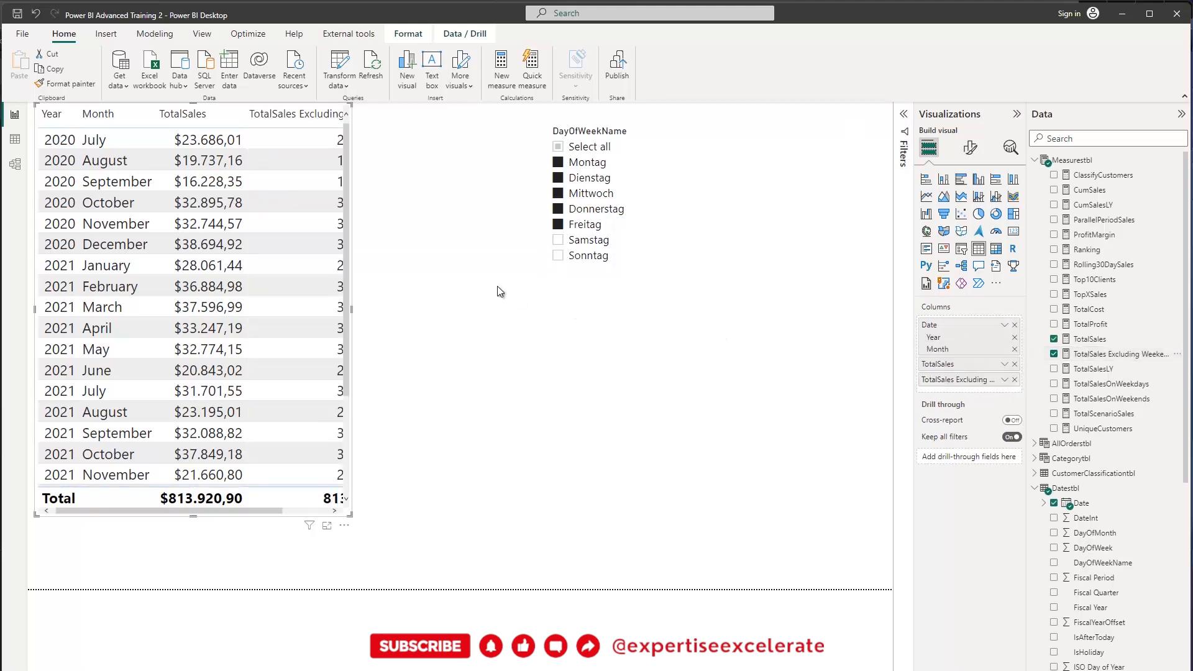
drag(351, 309, 460, 315)
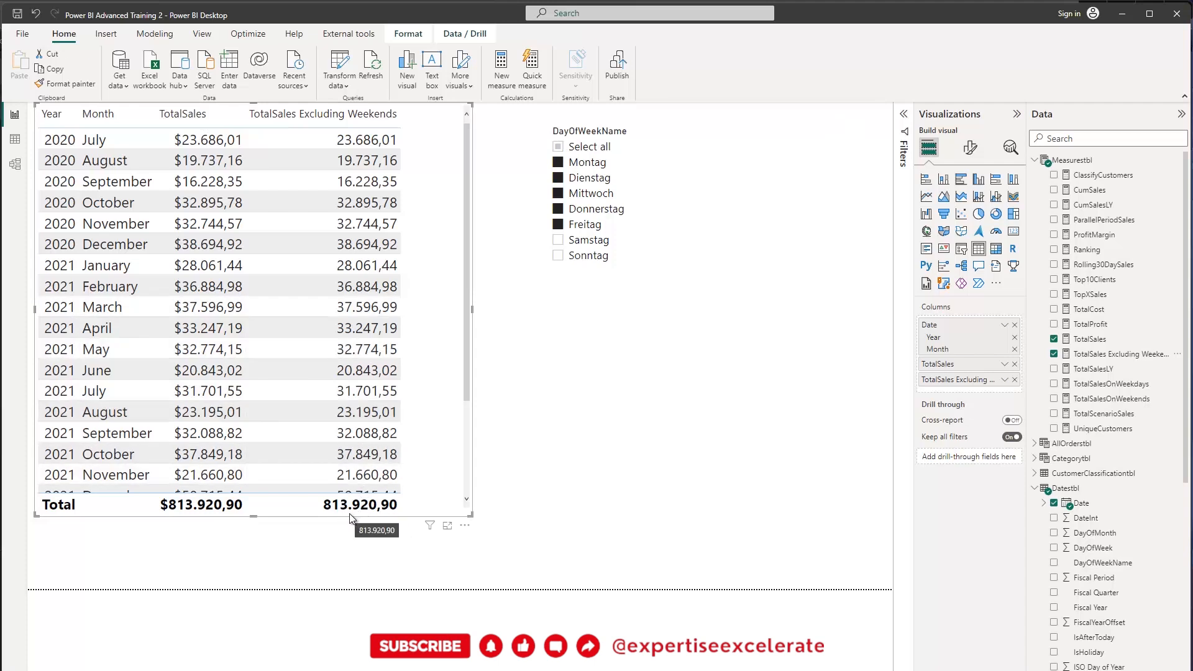
- Clear all day selections in the DayOfWeekName slicer
click(558, 147)
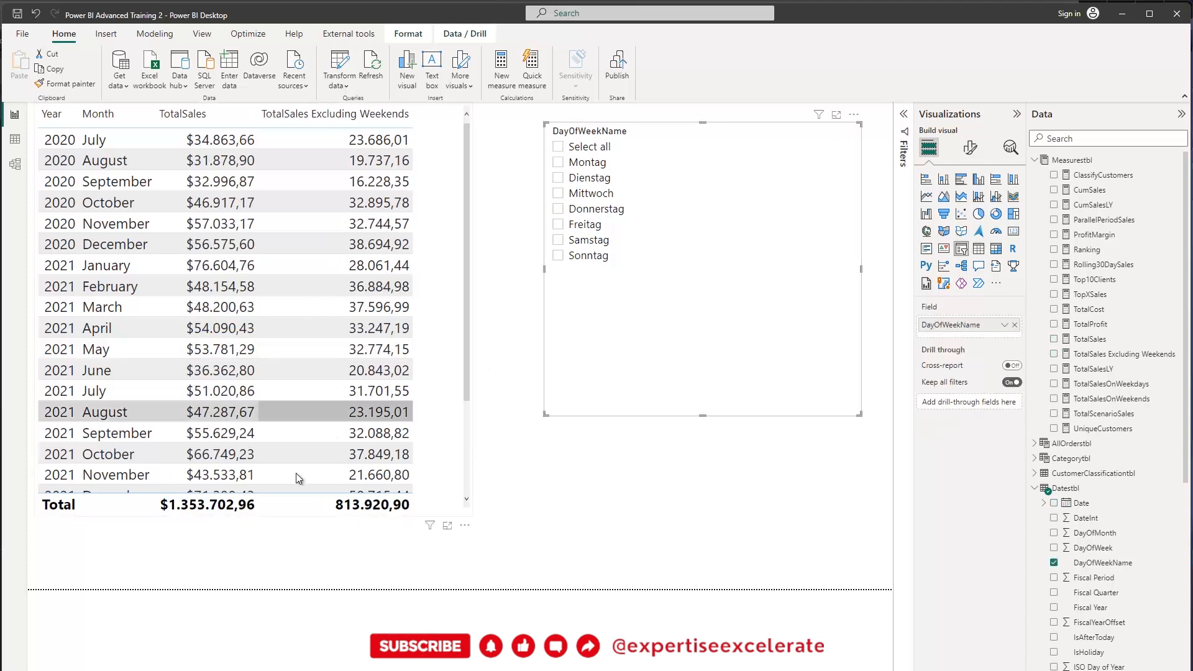